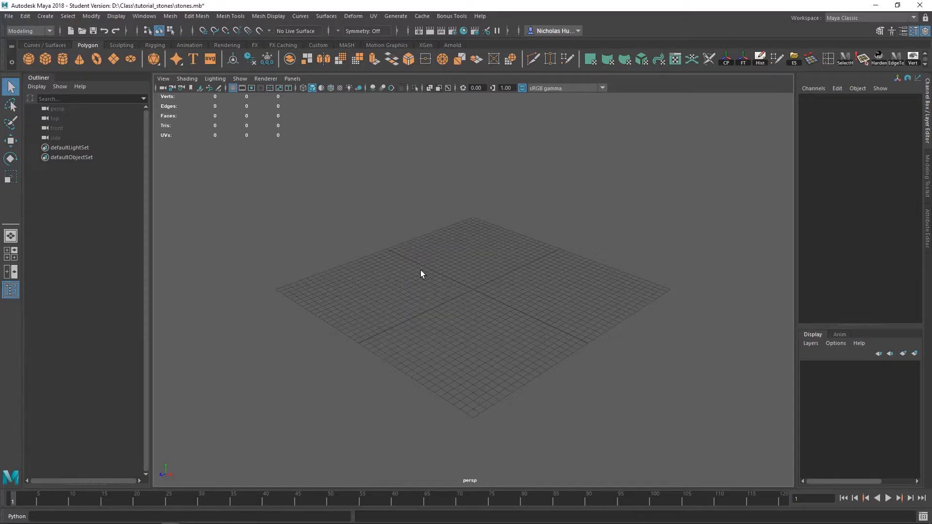
Maximize the front view and start importing an image plane for its camera.
{"action": "key", "text": "space"}
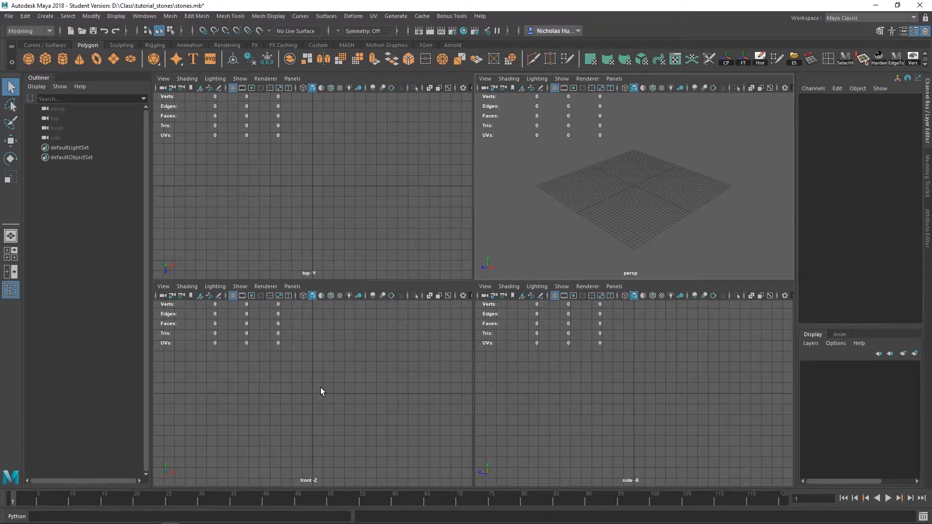
{"action": "key", "text": "space"}
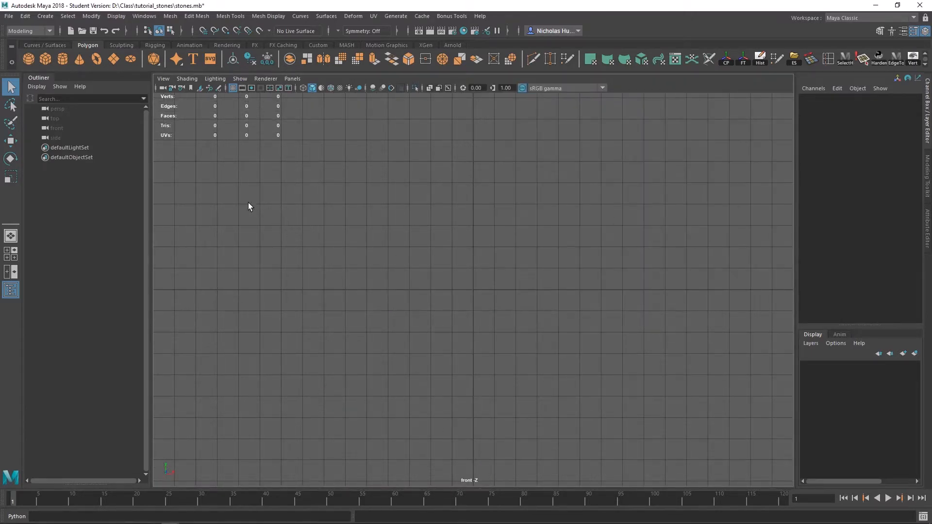
{"action": "left_click", "coordinate": [163, 78]}
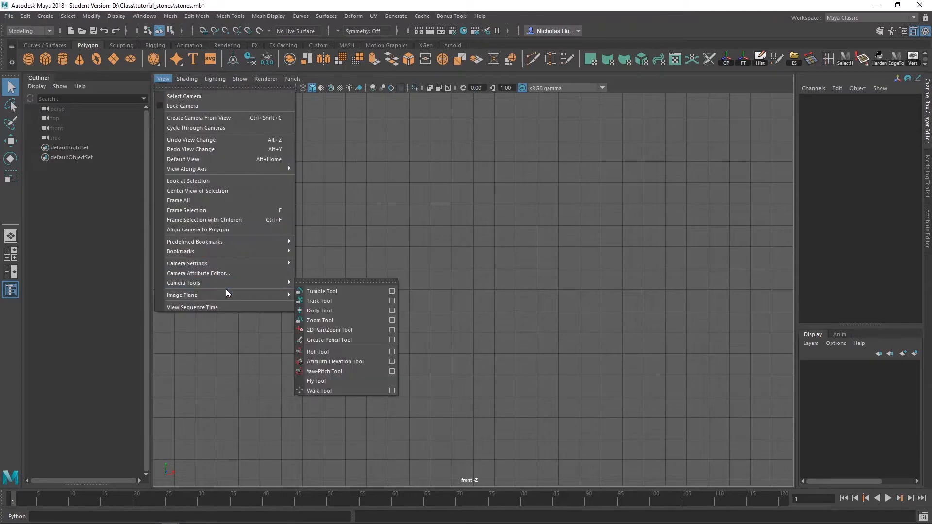
{"action": "mouse_move", "coordinate": [226, 291]}
{"action": "left_click", "coordinate": [333, 301]}
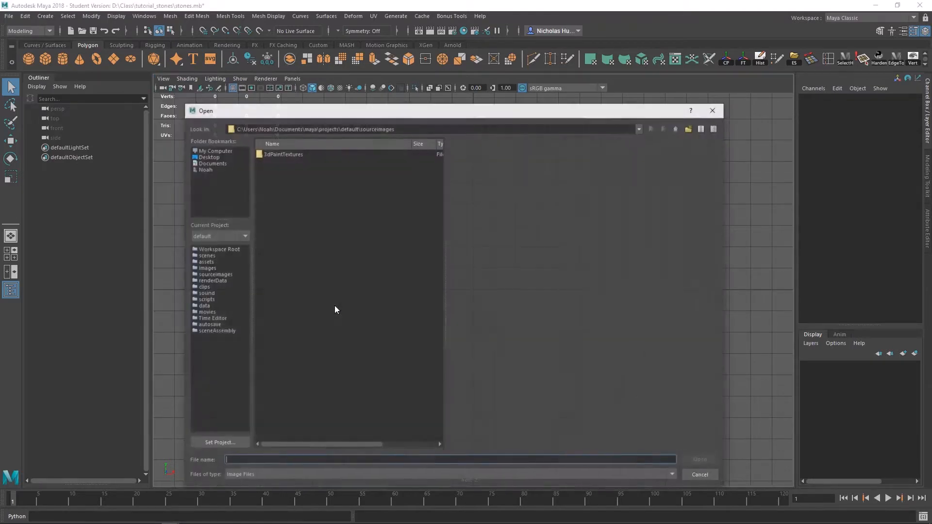
Load b3dK3Tr.jpg from the D:\Class\tutorial_stones folder as the front view's image plane.
{"action": "left_click", "coordinate": [224, 152]}
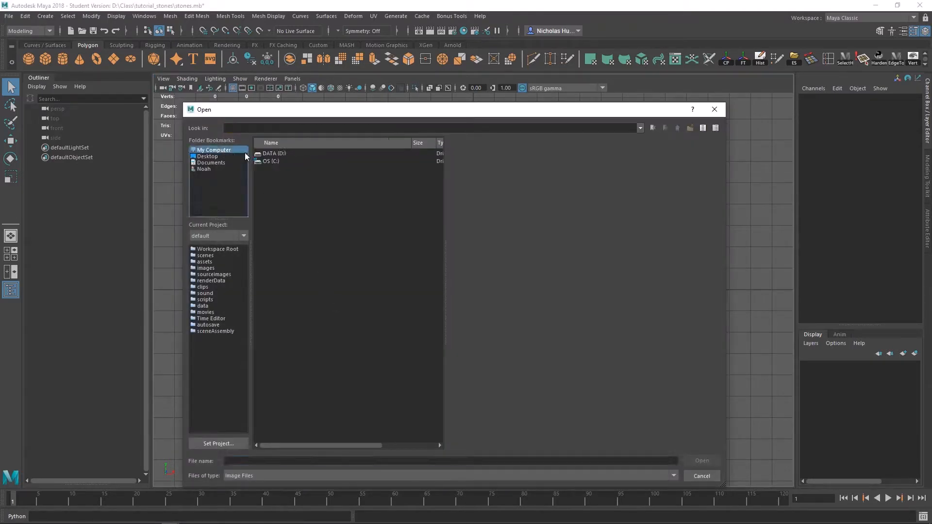
{"action": "double_click", "coordinate": [273, 154]}
{"action": "double_click", "coordinate": [272, 160]}
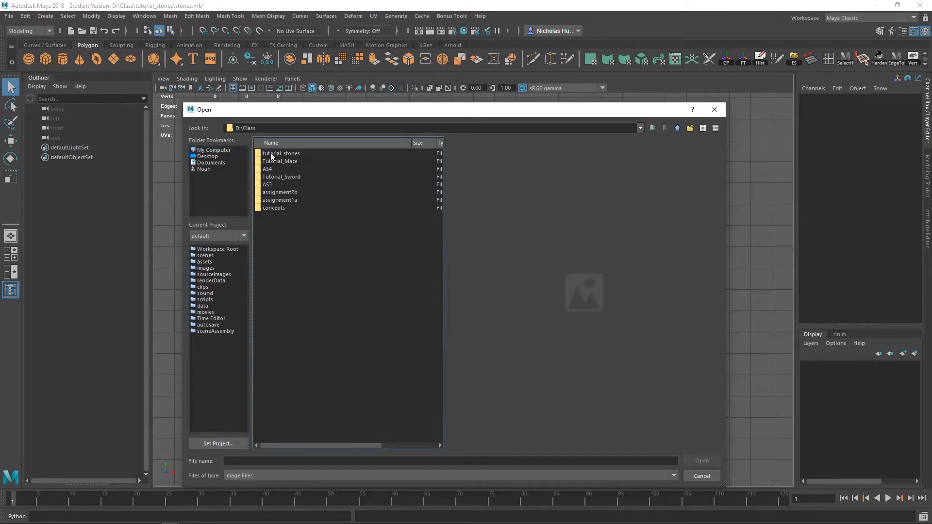
{"action": "double_click", "coordinate": [281, 154]}
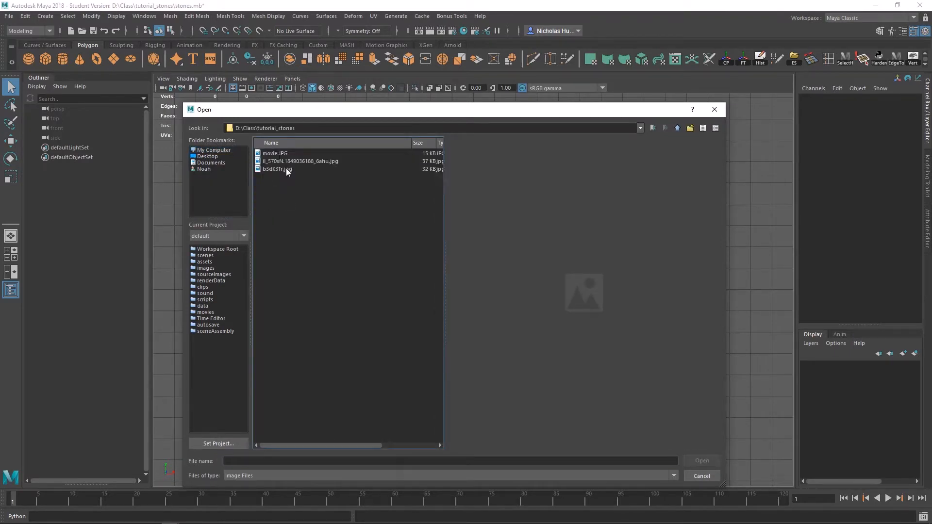
{"action": "left_click", "coordinate": [283, 170]}
{"action": "left_click", "coordinate": [289, 162]}
{"action": "left_click", "coordinate": [286, 170]}
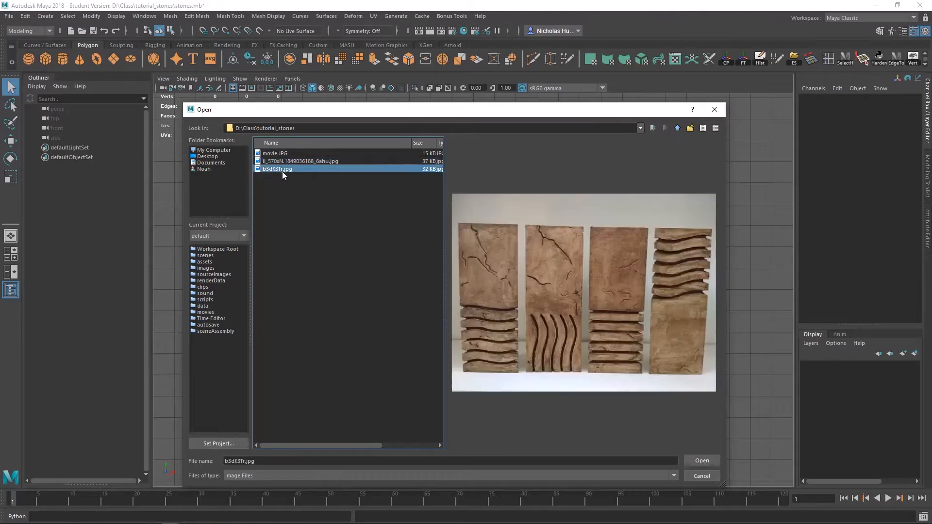
{"action": "left_click", "coordinate": [702, 461]}
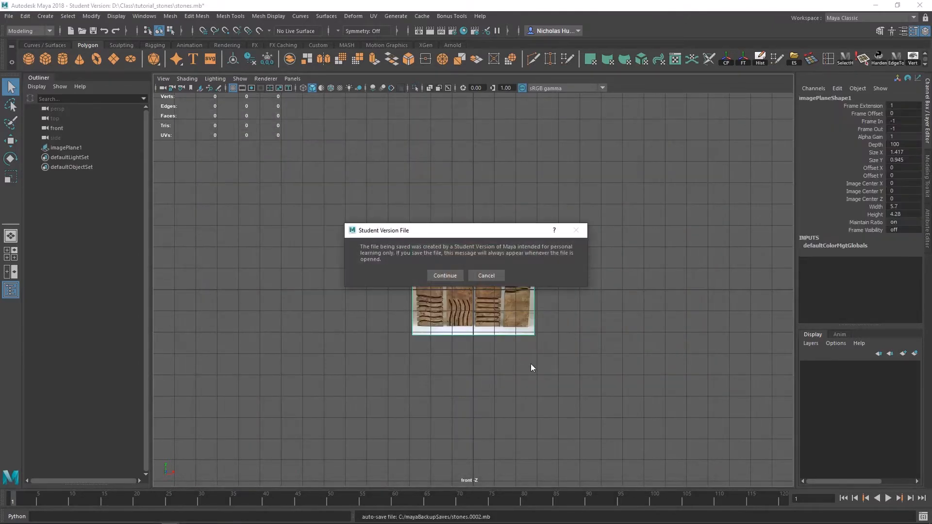
Accept the student version notices and save the stones.mb scene.
{"action": "left_click", "coordinate": [444, 275]}
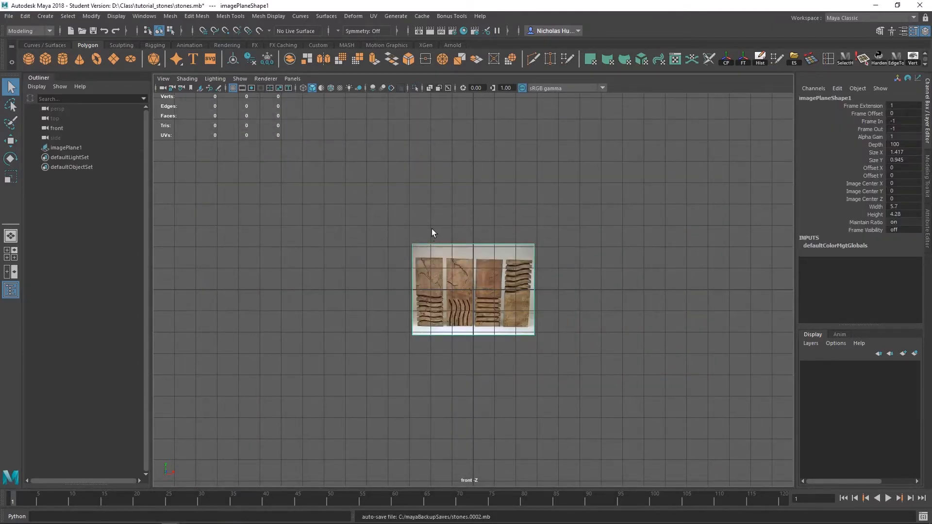
{"action": "key", "text": "ctrl+s"}
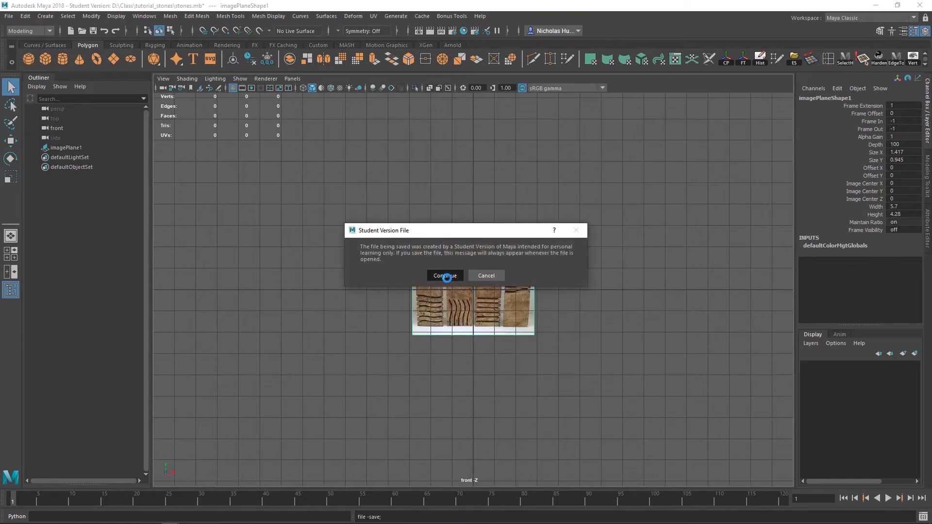
{"action": "left_click", "coordinate": [445, 275]}
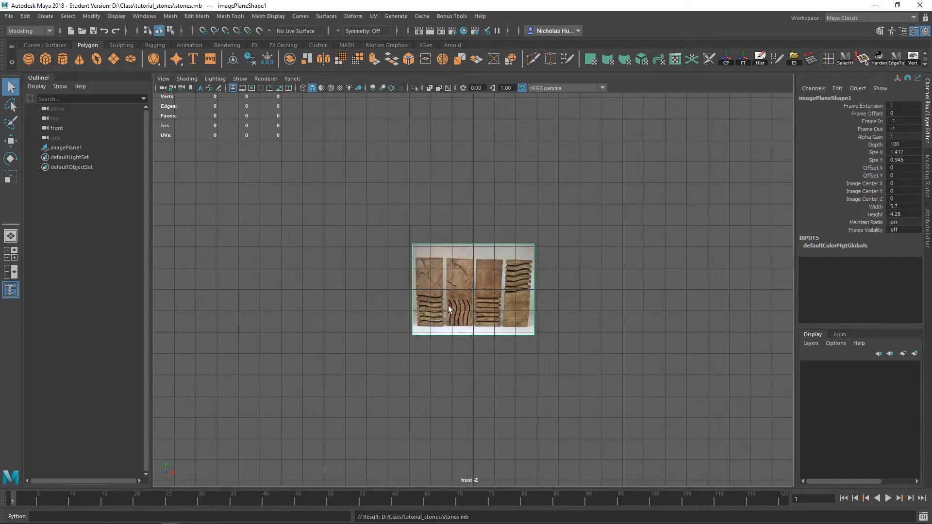
In the perspective view, move the image plane back along Z to about -10.07.
{"action": "key", "text": "space"}
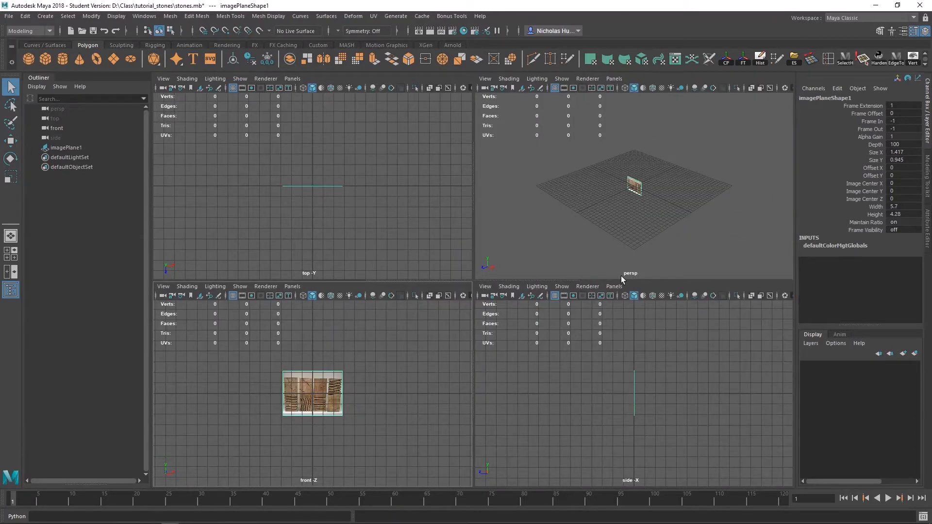
{"action": "key", "text": "space"}
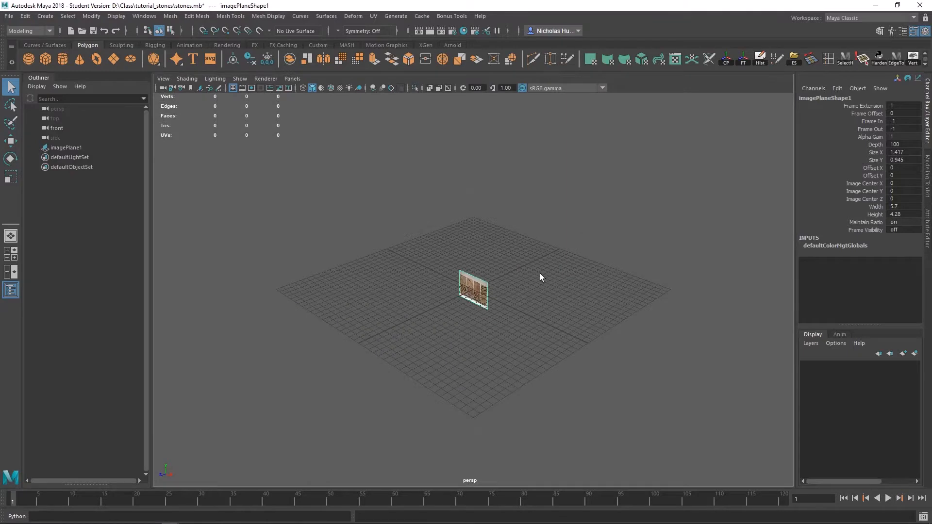
{"action": "left_click_drag", "start_coordinate": [540, 273], "coordinate": [496, 273], "text": "alt"}
{"action": "right_click_drag", "start_coordinate": [495, 273], "coordinate": [767, 379], "text": "alt"}
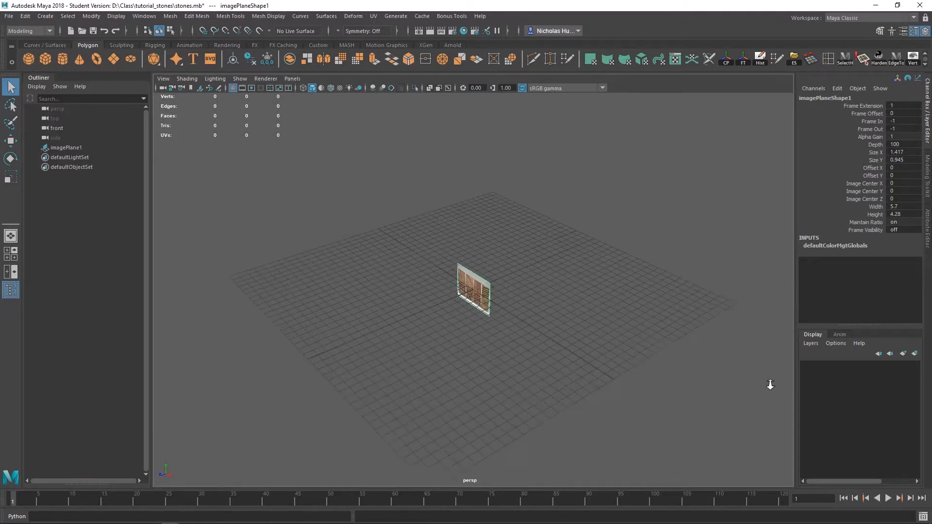
{"action": "left_click", "coordinate": [479, 293]}
{"action": "left_click", "coordinate": [601, 165]}
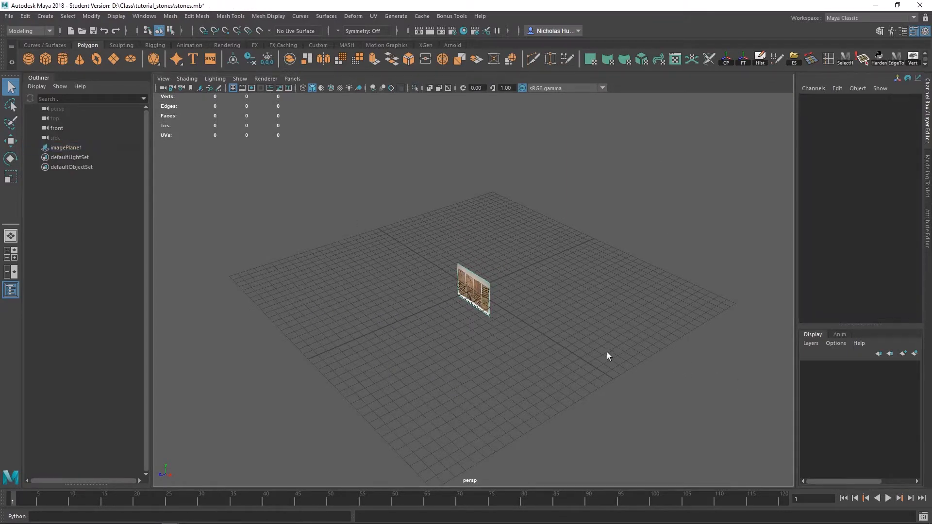
{"action": "left_click", "coordinate": [472, 285]}
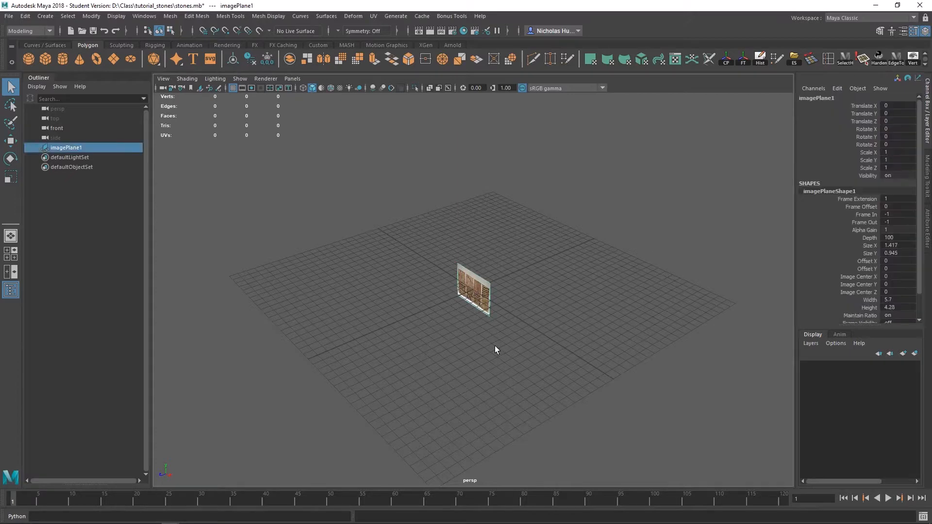
{"action": "key", "text": "w"}
{"action": "left_click_drag", "start_coordinate": [438, 304], "coordinate": [510, 280]}
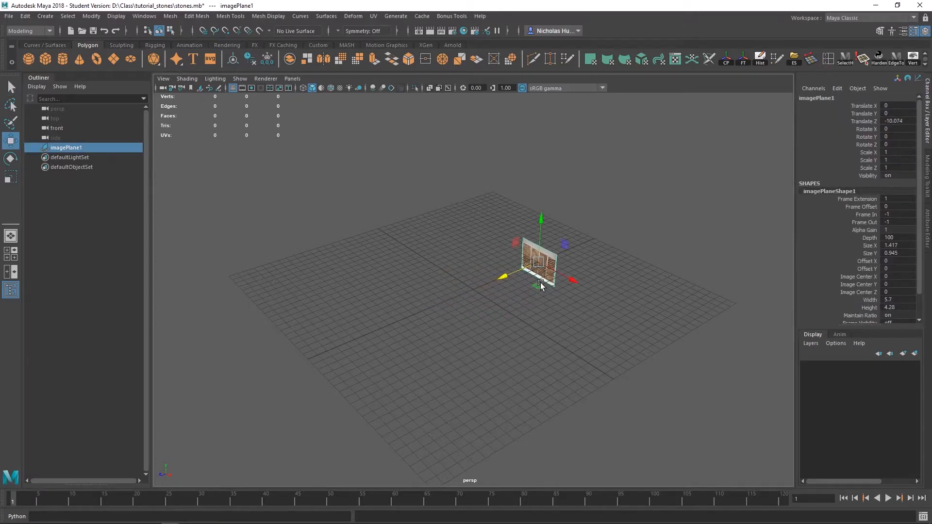
Create a display layer containing the selected image plane and name it imageplane.
{"action": "scroll", "coordinate": [540, 283], "scroll_direction": "up", "scroll_amount": 2}
{"action": "left_click", "coordinate": [607, 319]}
{"action": "left_click", "coordinate": [559, 252]}
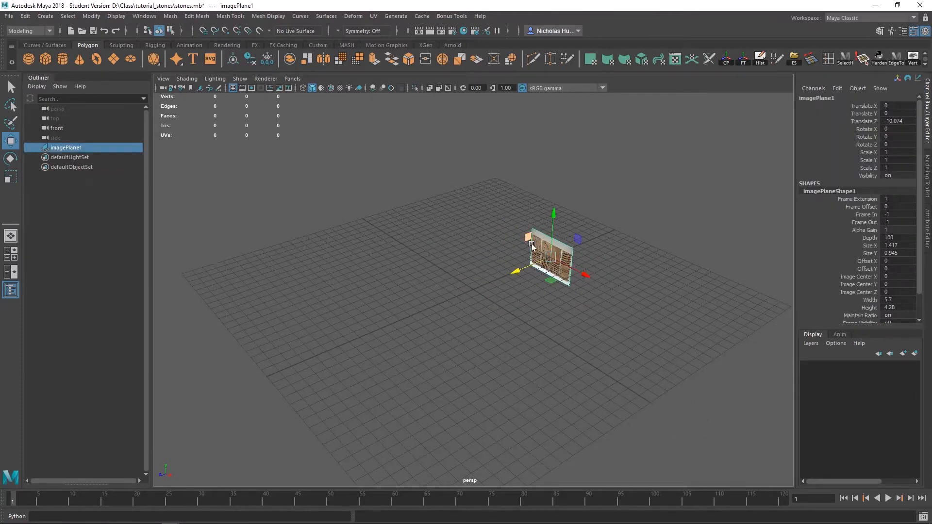
{"action": "left_click", "coordinate": [915, 355]}
{"action": "double_click", "coordinate": [850, 367]}
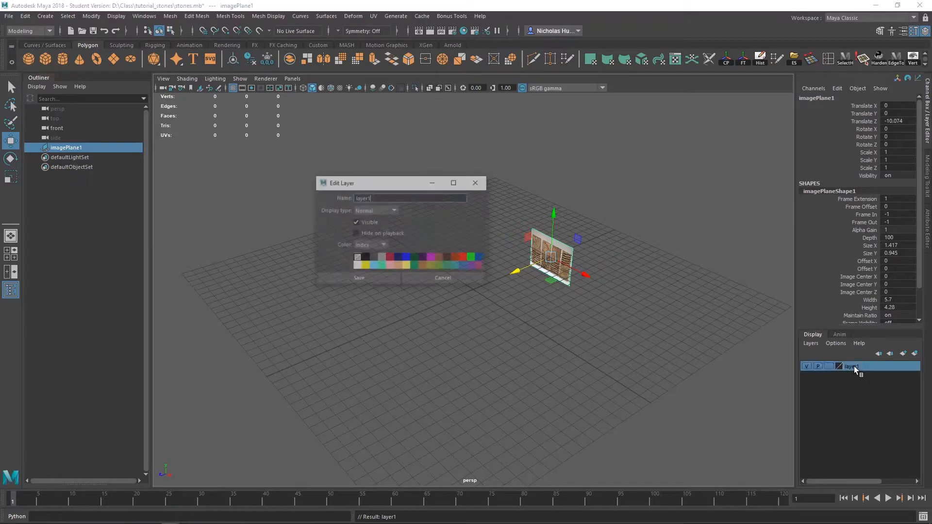
{"action": "left_click_drag", "start_coordinate": [373, 199], "coordinate": [297, 207]}
{"action": "key", "text": "BackSpace"}
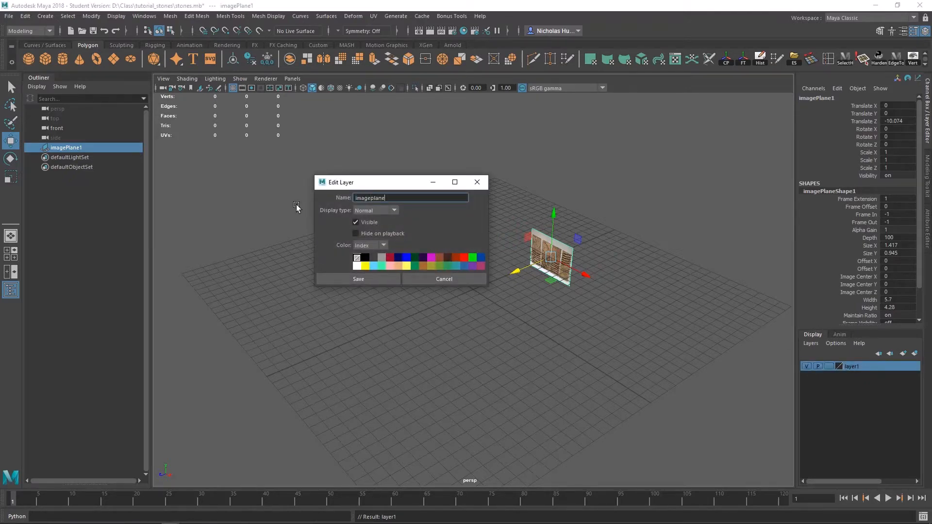
{"action": "left_click", "coordinate": [351, 281]}
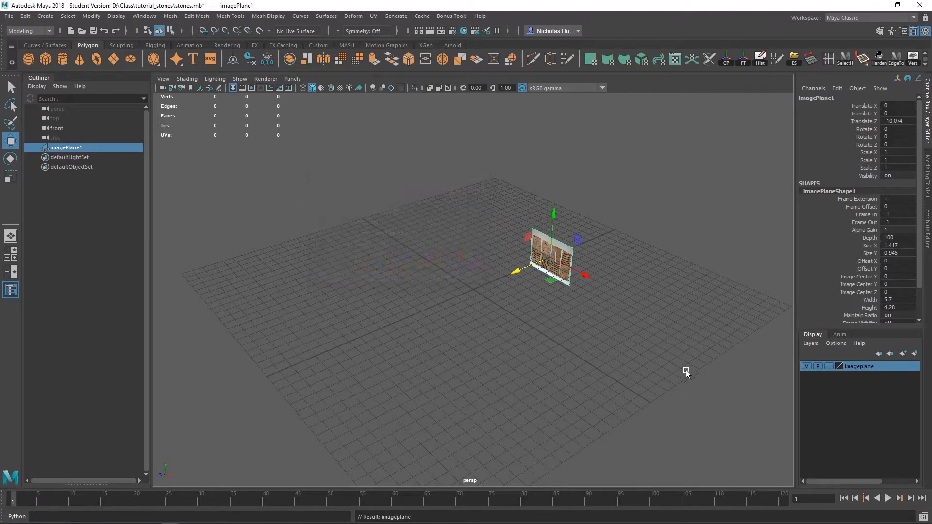
Set the imageplane layer to Reference display and test the lock by trying to select the image plane.
{"action": "left_click", "coordinate": [829, 367]}
{"action": "left_click", "coordinate": [828, 367]}
{"action": "left_click", "coordinate": [566, 259]}
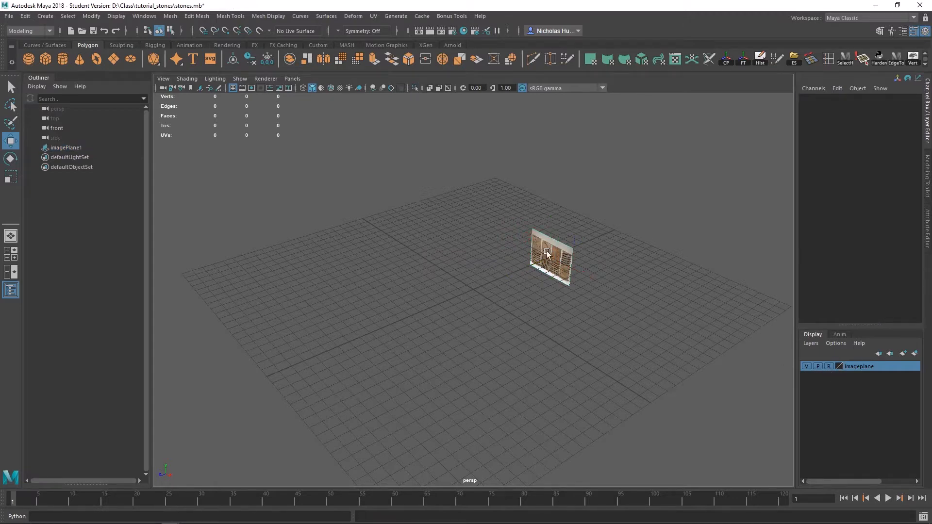
{"action": "left_click_drag", "start_coordinate": [529, 251], "coordinate": [554, 254]}
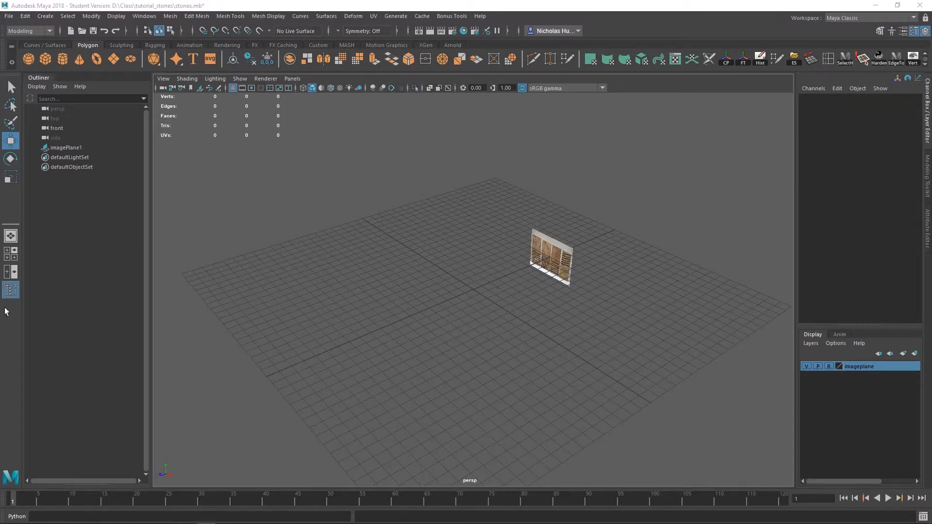
{"action": "left_click", "coordinate": [515, 297]}
{"action": "scroll", "coordinate": [515, 298], "scroll_direction": "up", "scroll_amount": 1}
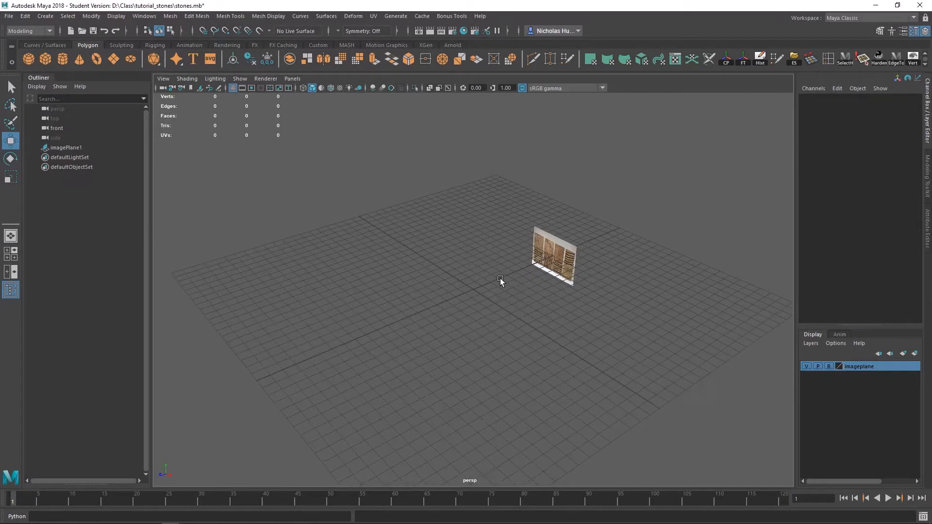
In the front view, raise the image plane to about 1.7 on Y, aligning the blocks' bases with the ground line.
{"action": "key", "text": "space"}
{"action": "key", "text": "space"}
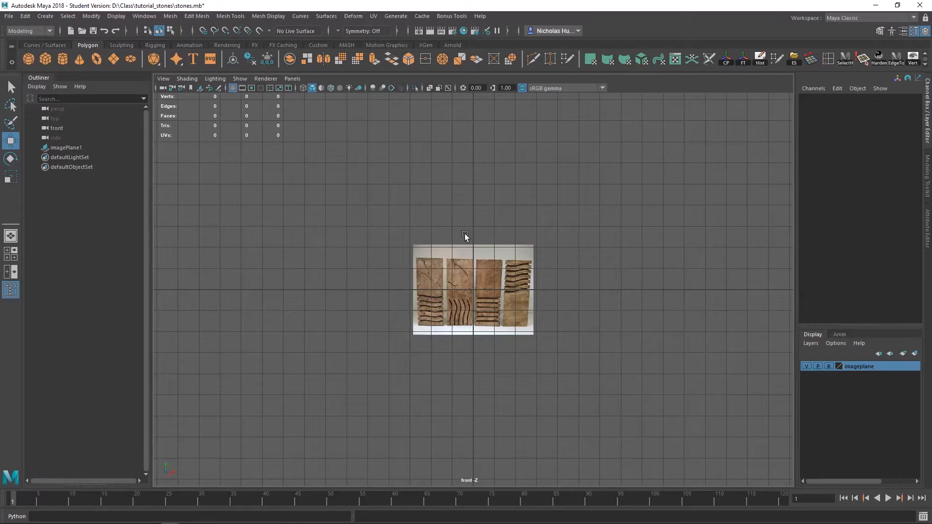
{"action": "right_click_drag", "start_coordinate": [464, 234], "coordinate": [591, 523], "text": "alt"}
{"action": "right_click_drag", "start_coordinate": [436, 179], "coordinate": [751, 476], "text": "alt"}
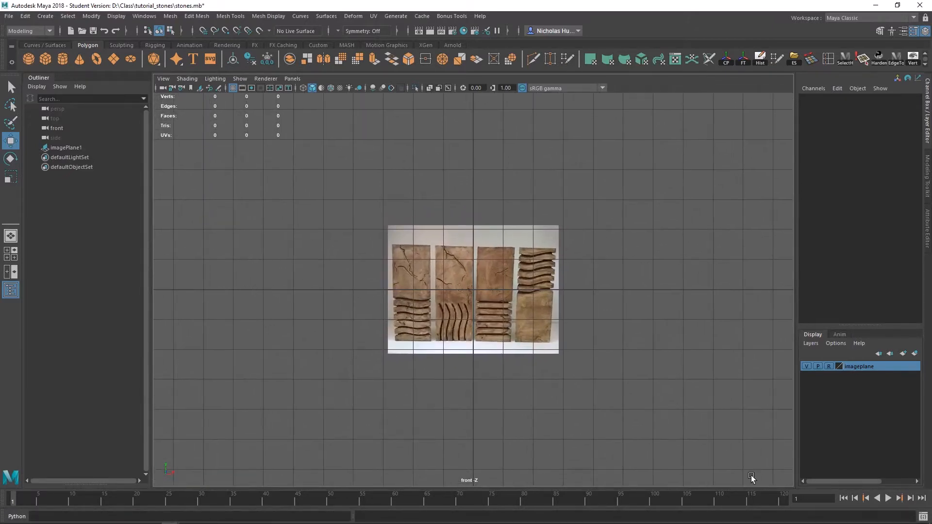
{"action": "right_click_drag", "start_coordinate": [482, 191], "coordinate": [674, 431], "text": "alt"}
{"action": "right_click_drag", "start_coordinate": [456, 156], "coordinate": [627, 328], "text": "alt"}
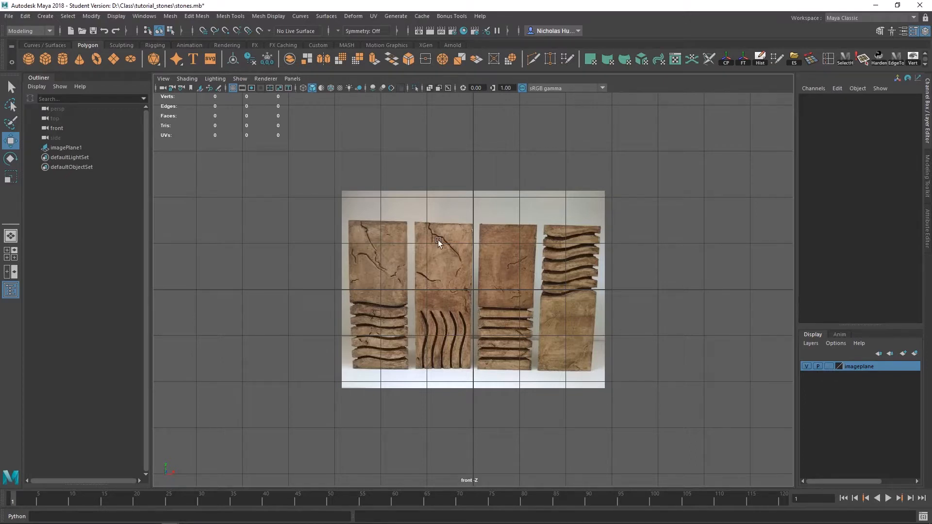
{"action": "left_click", "coordinate": [453, 260]}
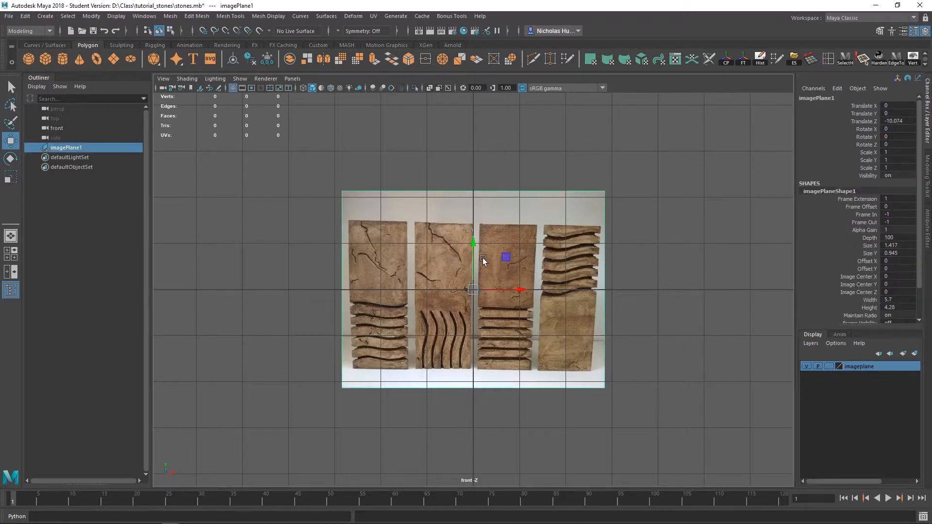
{"action": "left_click_drag", "start_coordinate": [473, 248], "coordinate": [479, 170]}
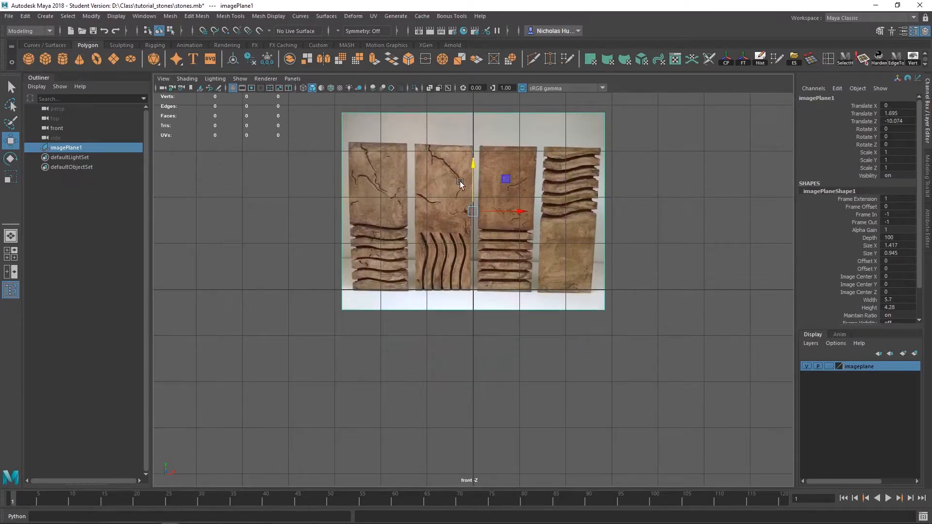
Scale the image plane uniformly to about 1.375 and raise it to about 2.37 on Y, with the blocks' bases on the ground line.
{"action": "key", "text": "r"}
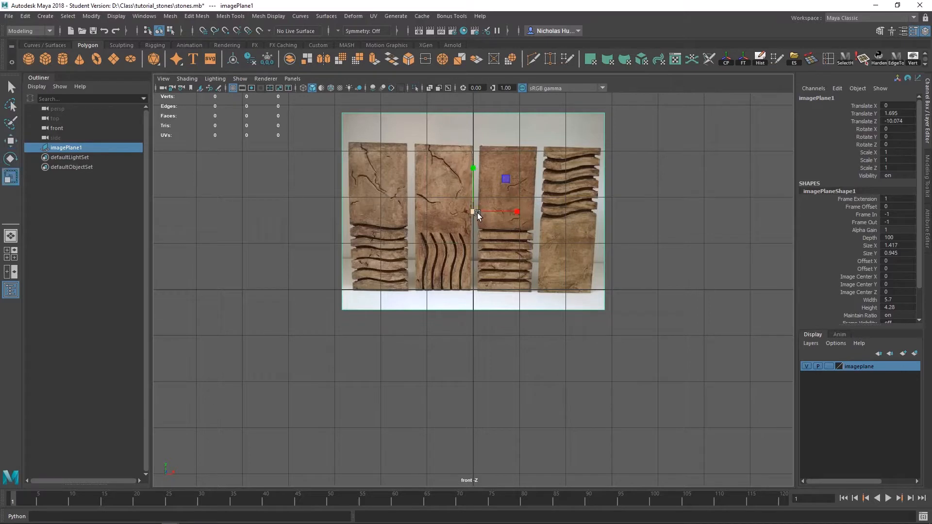
{"action": "left_click_drag", "start_coordinate": [474, 211], "coordinate": [536, 205]}
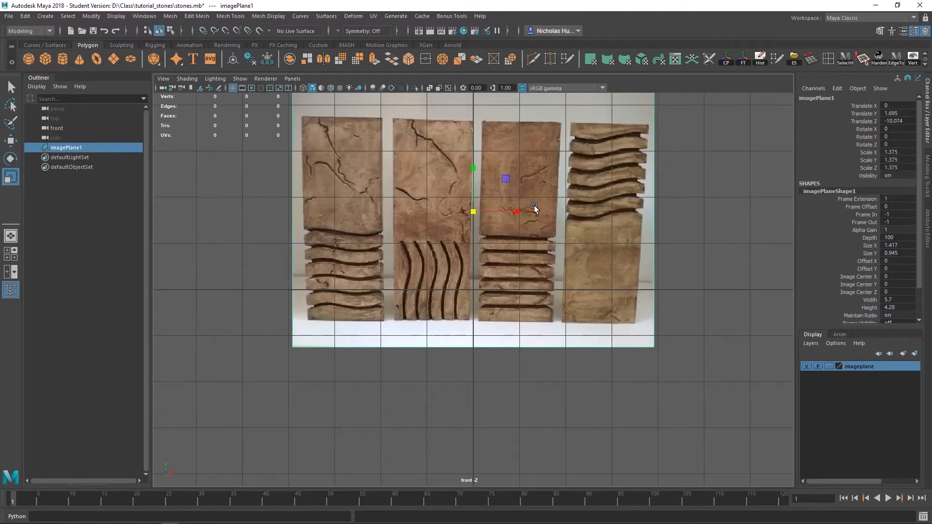
{"action": "key", "text": "w"}
{"action": "left_click_drag", "start_coordinate": [474, 203], "coordinate": [469, 165]}
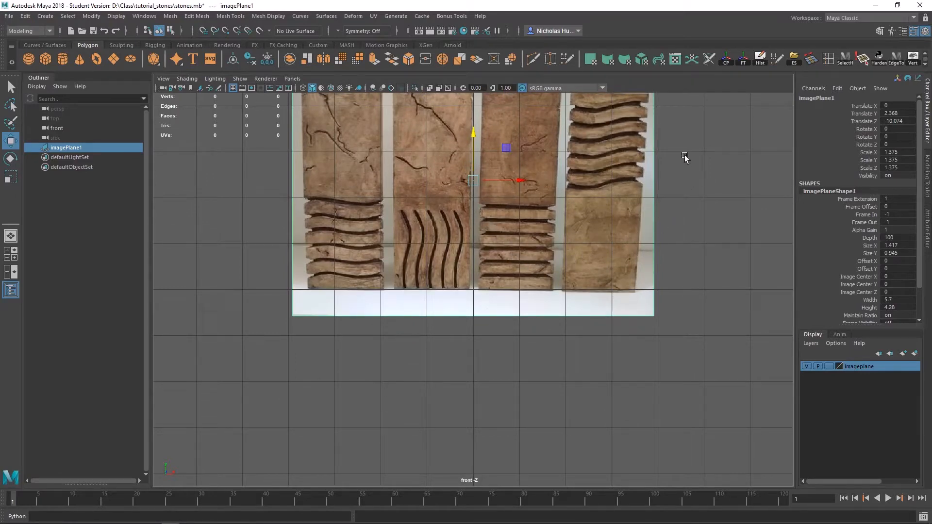
{"action": "middle_click_drag", "start_coordinate": [685, 148], "coordinate": [681, 286], "text": "alt"}
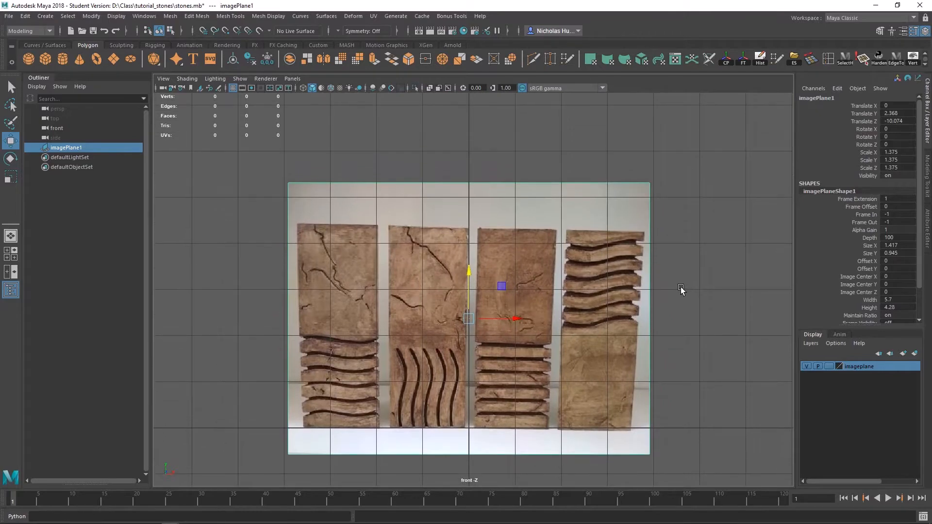
{"action": "scroll", "coordinate": [680, 288], "scroll_direction": "down", "scroll_amount": 1}
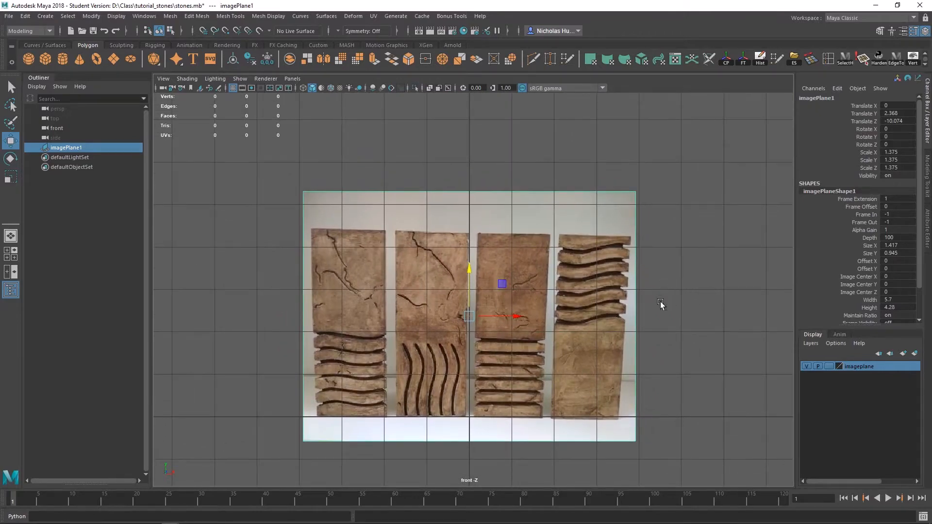
Set the imageplane layer back to Reference display and clear the image plane selection in the front view.
{"action": "scroll", "coordinate": [549, 295], "scroll_direction": "down", "scroll_amount": 3}
{"action": "scroll", "coordinate": [547, 293], "scroll_direction": "up", "scroll_amount": 2}
{"action": "scroll", "coordinate": [548, 293], "scroll_direction": "up", "scroll_amount": 1}
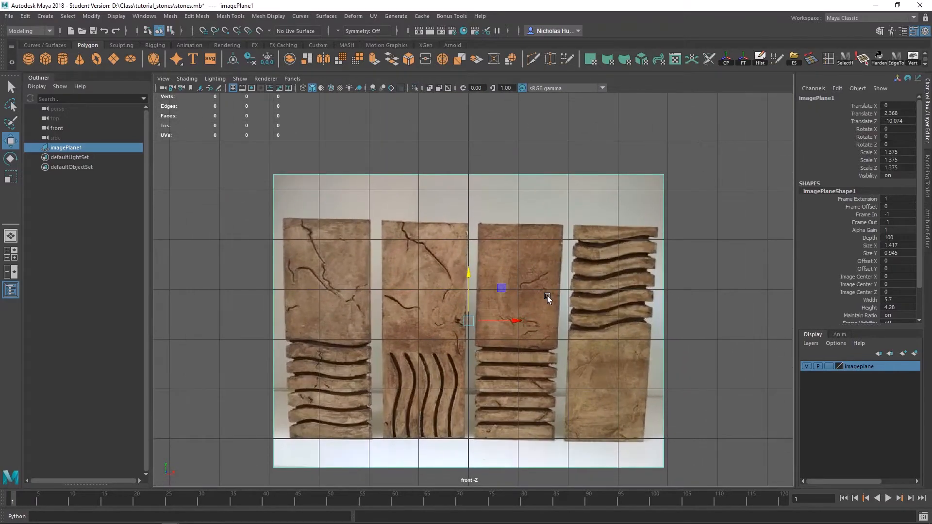
{"action": "scroll", "coordinate": [546, 296], "scroll_direction": "down", "scroll_amount": 2}
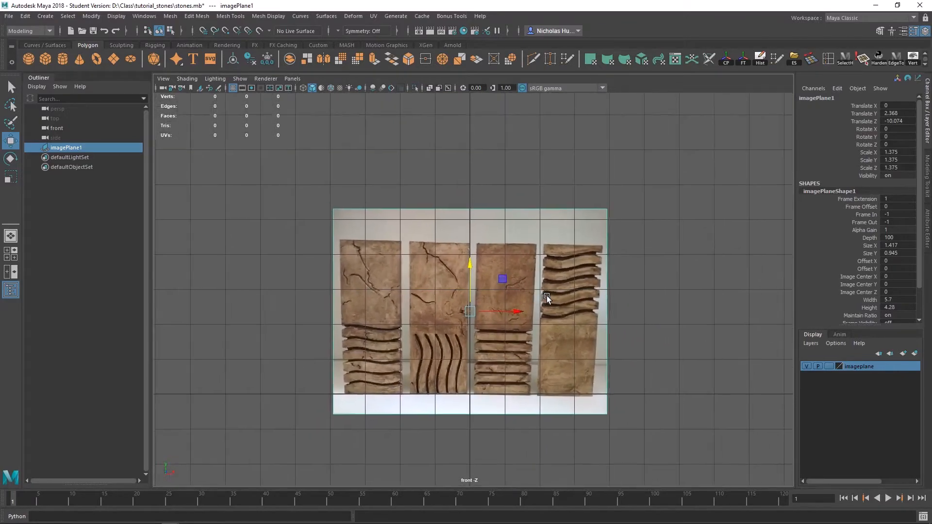
{"action": "left_click", "coordinate": [828, 366]}
{"action": "left_click", "coordinate": [828, 366]}
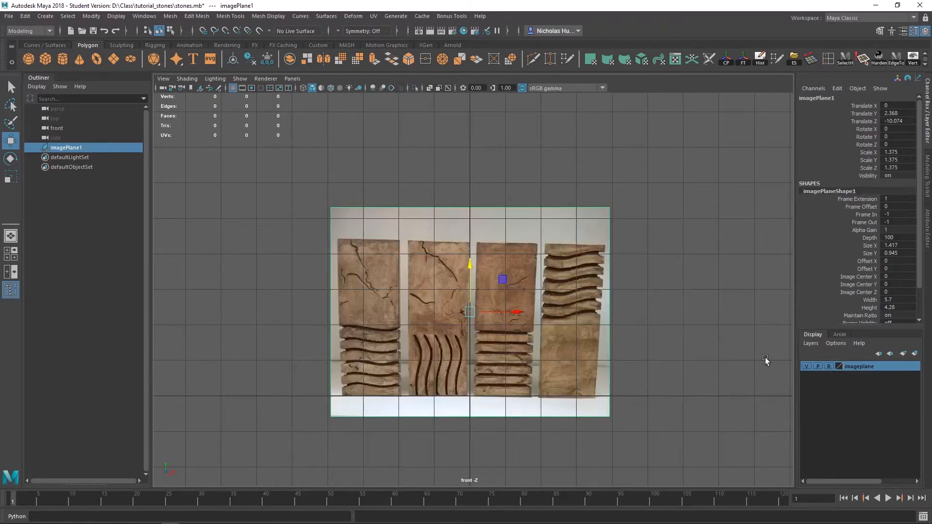
{"action": "left_click", "coordinate": [534, 319]}
{"action": "scroll", "coordinate": [522, 312], "scroll_direction": "up", "scroll_amount": 4}
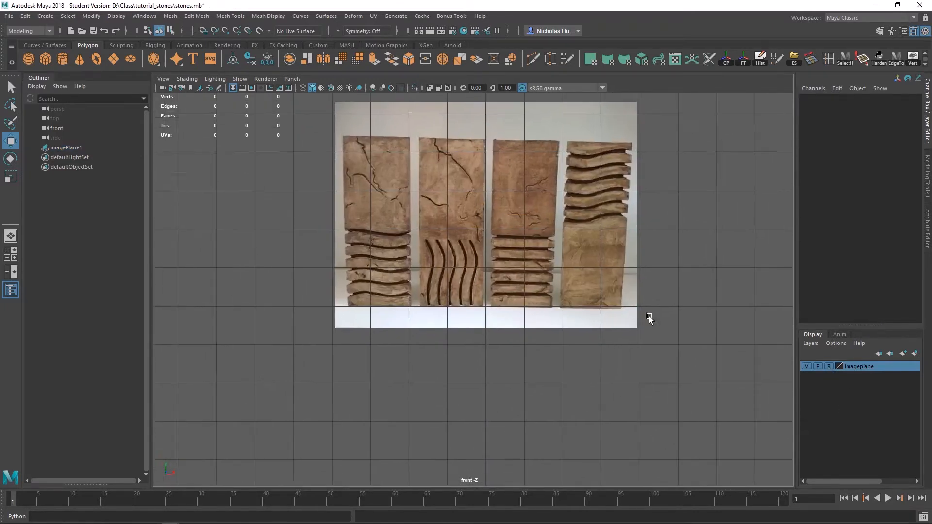
{"action": "scroll", "coordinate": [537, 302], "scroll_direction": "down", "scroll_amount": 1}
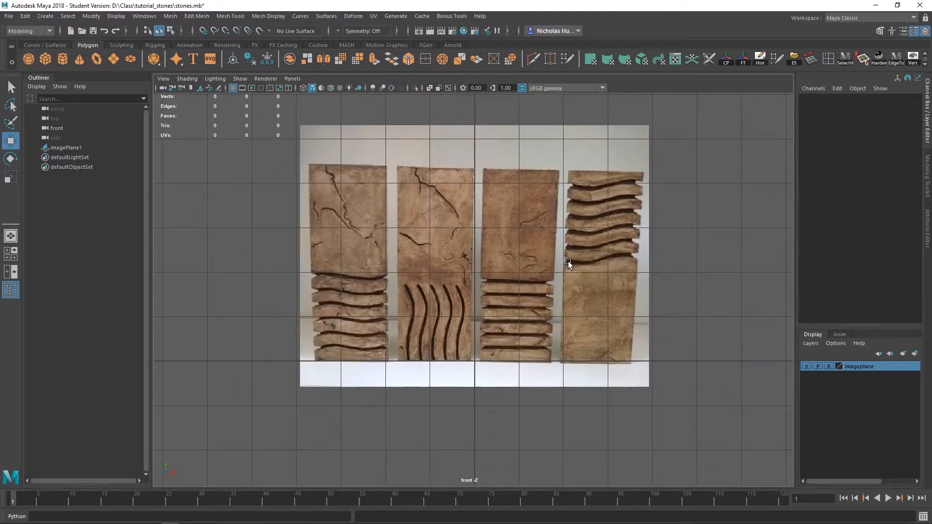
Create a polygon cylinder at the origin in the perspective view and frame it.
{"action": "key", "text": "space"}
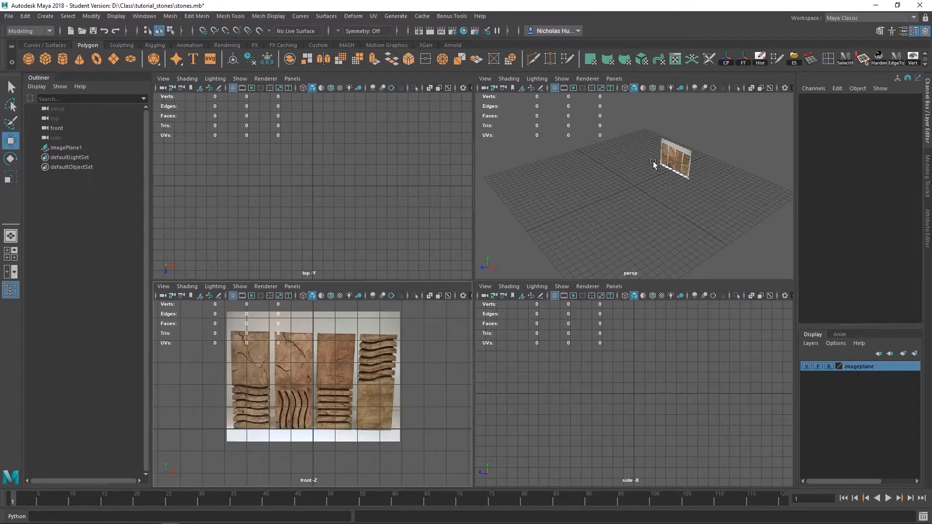
{"action": "key", "text": "space"}
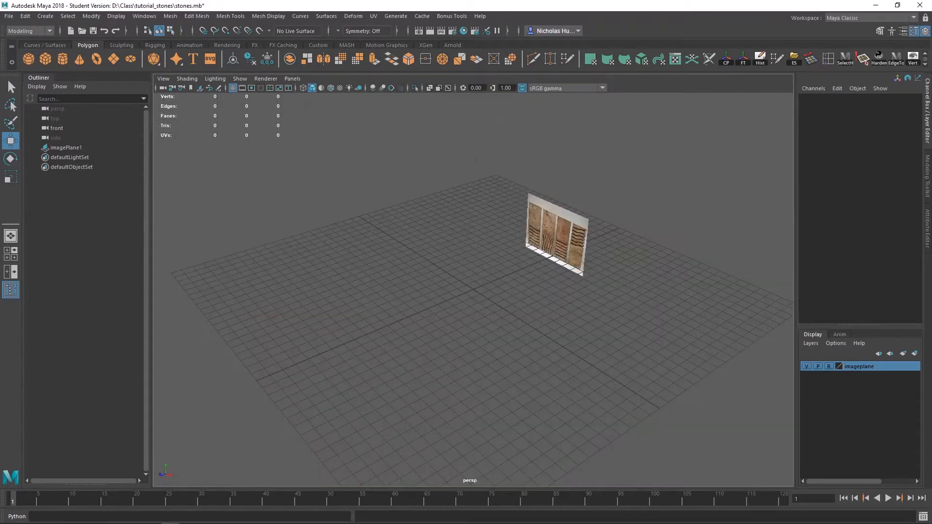
{"action": "left_click_drag", "start_coordinate": [931, 318], "coordinate": [222, 296]}
{"action": "left_click_drag", "start_coordinate": [931, 339], "coordinate": [596, 368]}
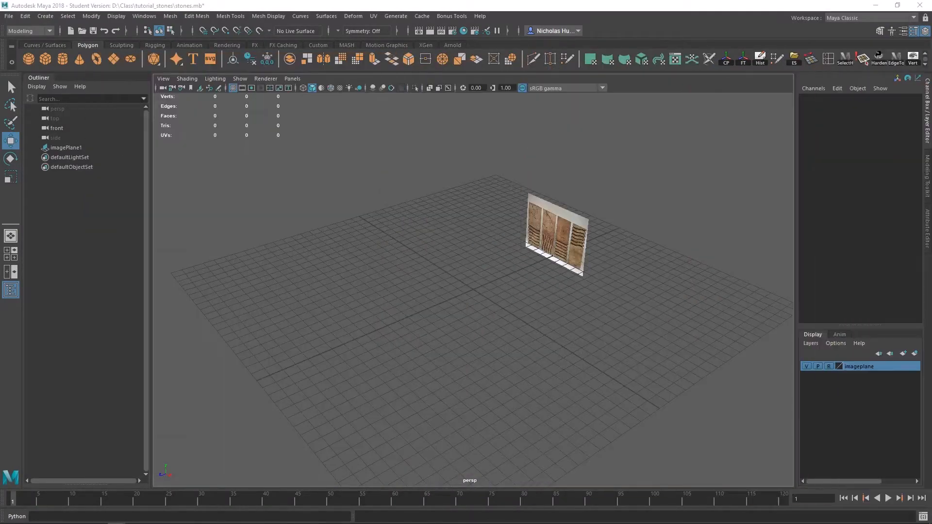
{"action": "left_click", "coordinate": [63, 60]}
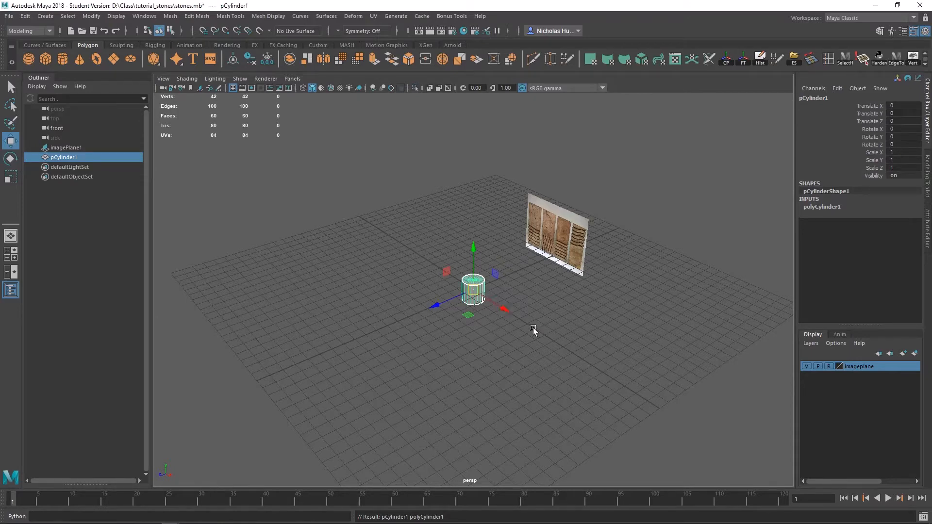
{"action": "key", "text": "f"}
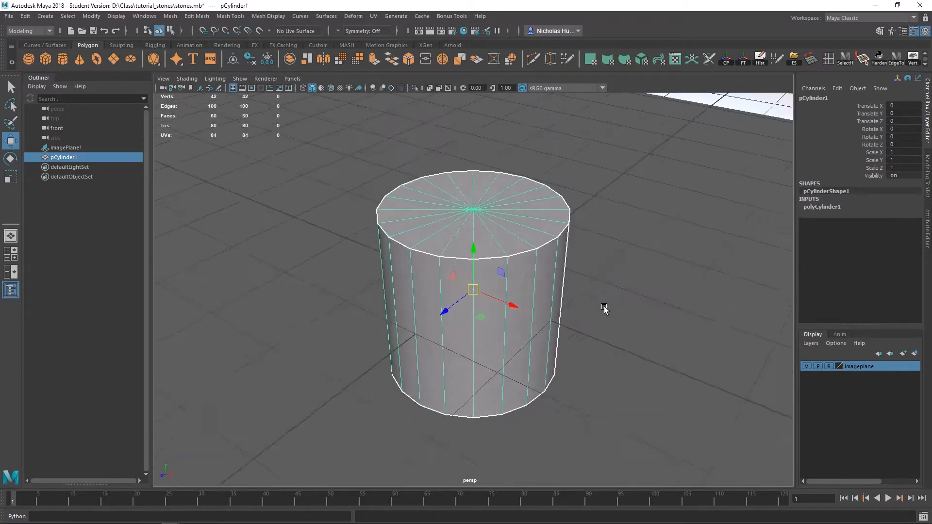
{"action": "left_click_drag", "start_coordinate": [605, 309], "coordinate": [634, 292], "text": "alt"}
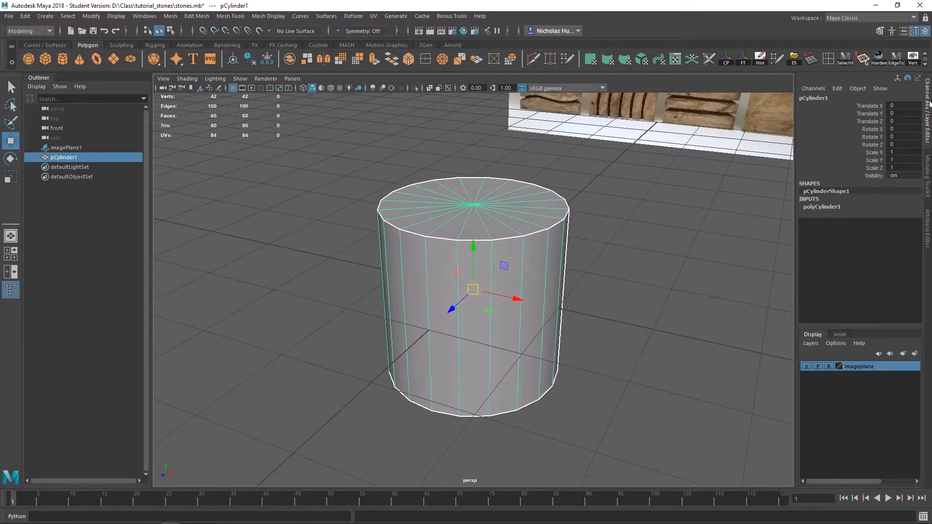
Set the cylinder's Subdivisions Axis to 3 in its polyCylinder1 construction inputs, making a triangular prism.
{"action": "left_click", "coordinate": [928, 173]}
{"action": "left_click", "coordinate": [927, 228]}
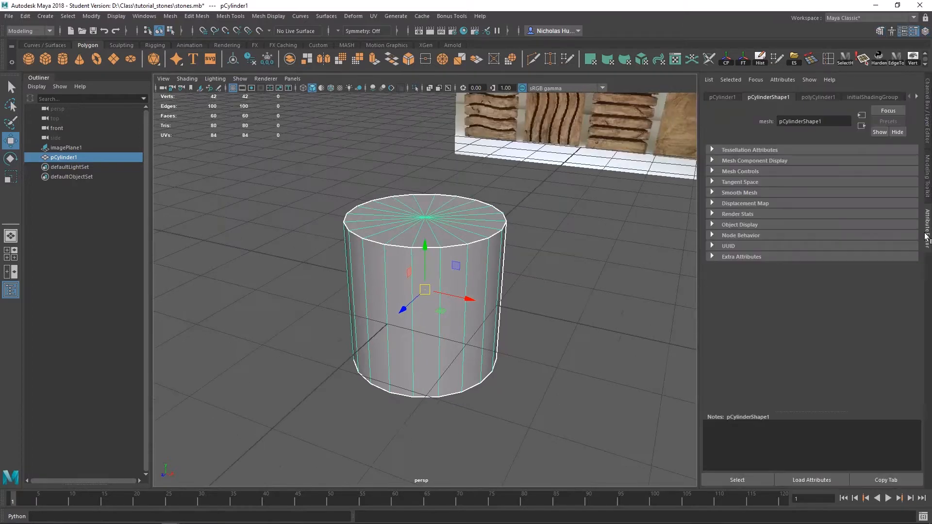
{"action": "left_click", "coordinate": [928, 112]}
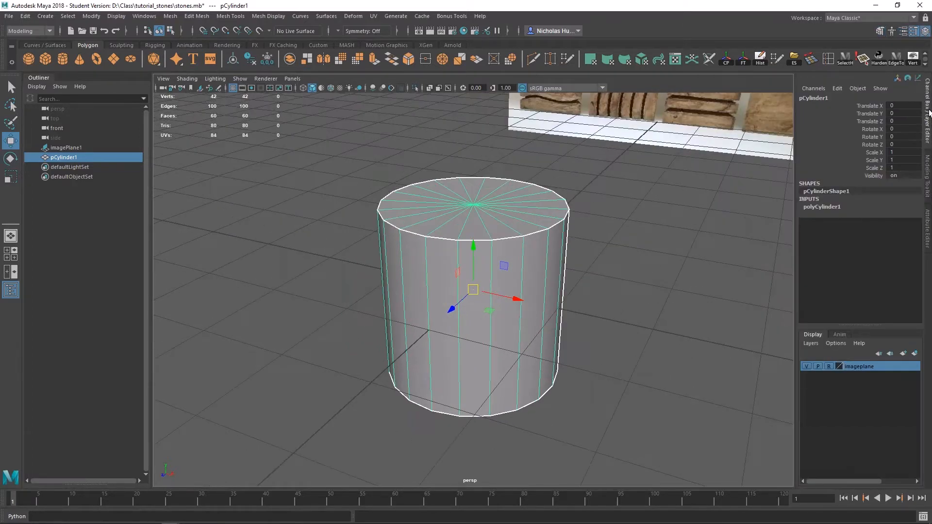
{"action": "left_click", "coordinate": [827, 206]}
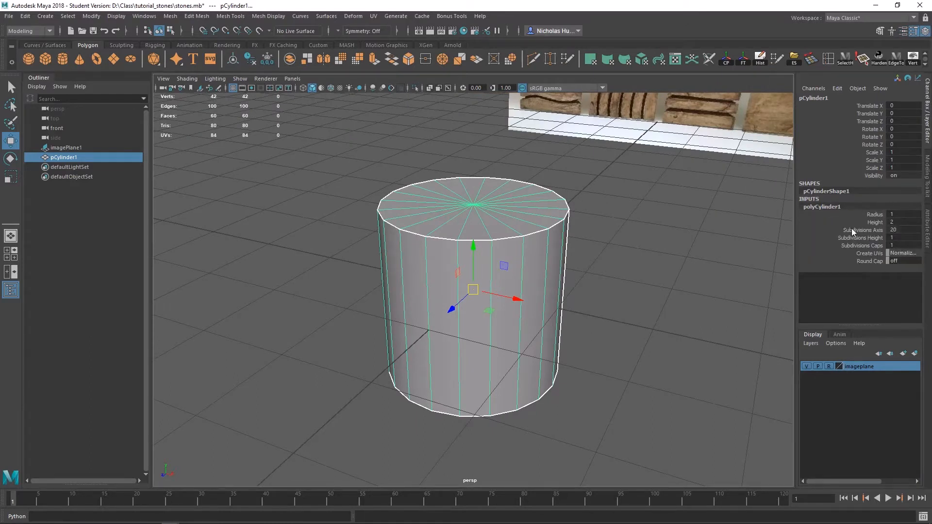
{"action": "double_click", "coordinate": [900, 230]}
{"action": "type", "text": "3"}
{"action": "key", "text": "Return"}
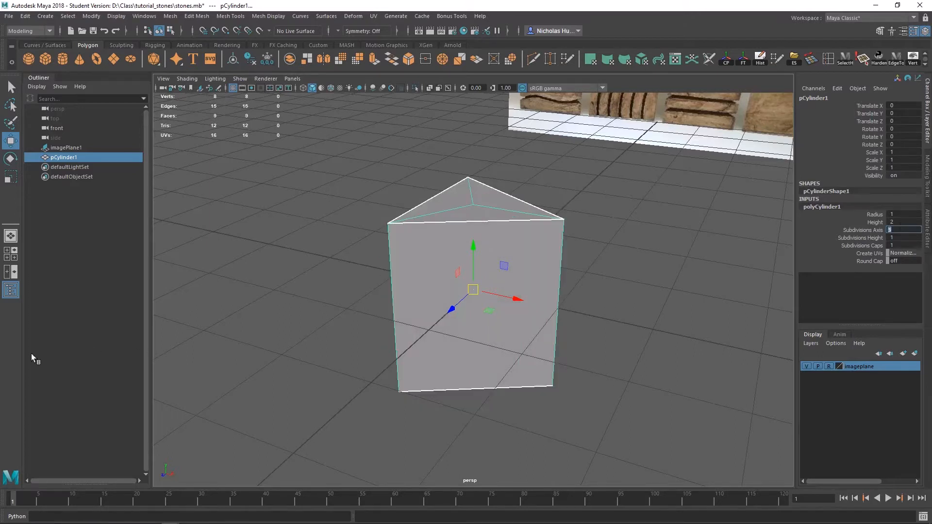
Rotate the triangular prism to exactly -30 degrees on Y, with one flat side facing the front.
{"action": "left_click_drag", "start_coordinate": [203, 234], "coordinate": [370, 228], "text": "alt"}
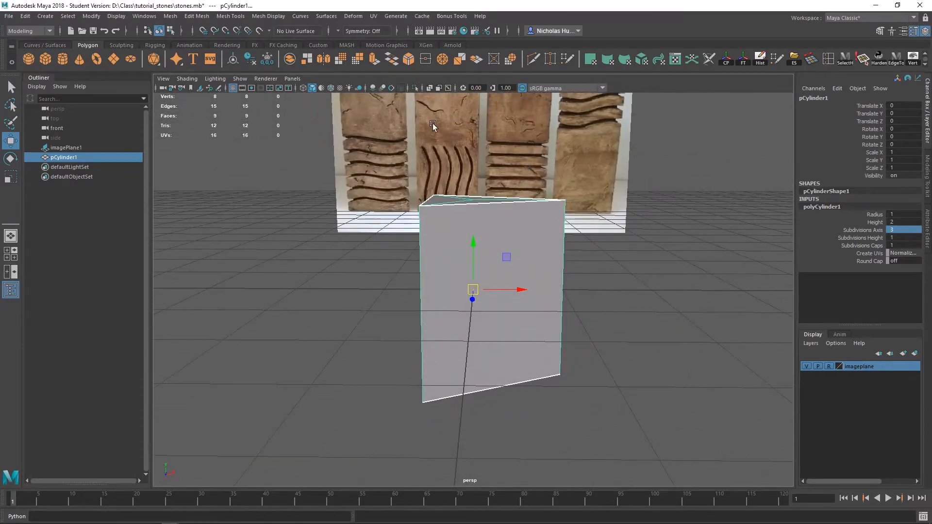
{"action": "left_click_drag", "start_coordinate": [523, 150], "coordinate": [532, 307], "text": "alt"}
{"action": "key", "text": "e"}
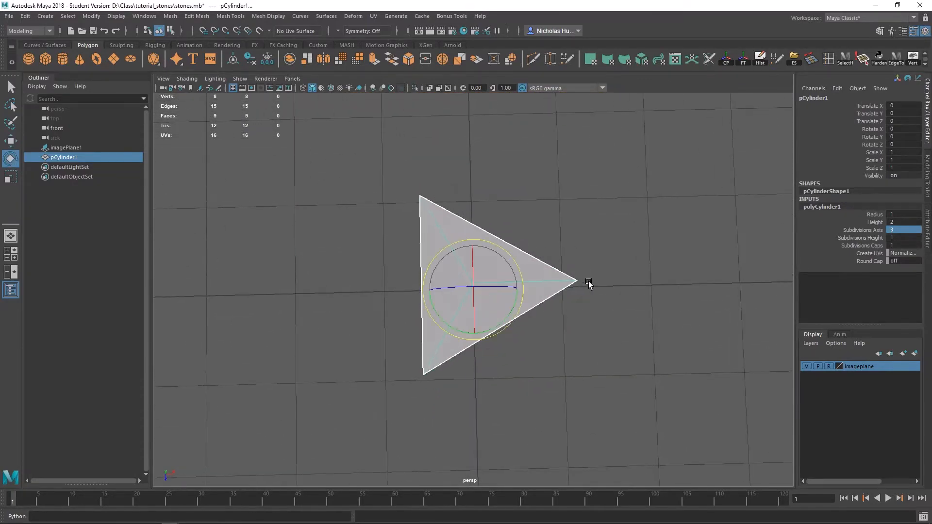
{"action": "left_click_drag", "start_coordinate": [589, 285], "coordinate": [471, 339], "text": "alt"}
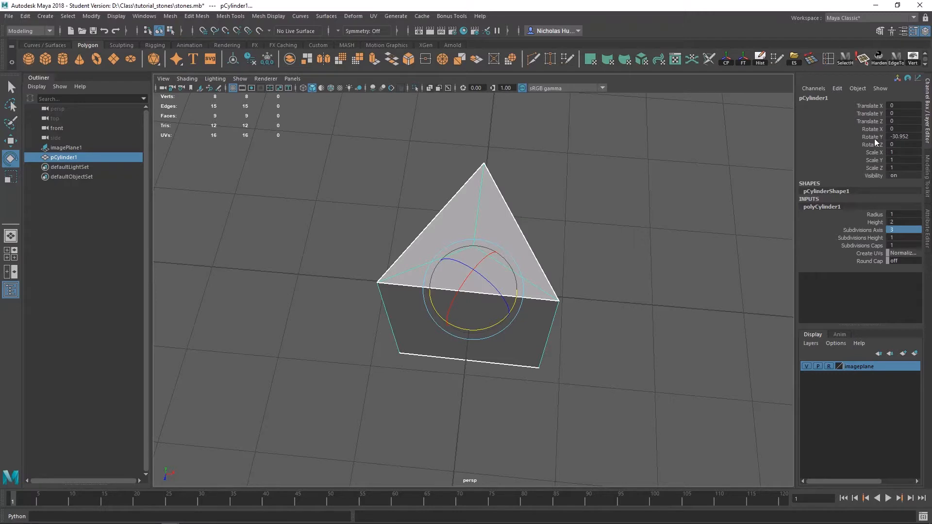
{"action": "left_click", "coordinate": [915, 137]}
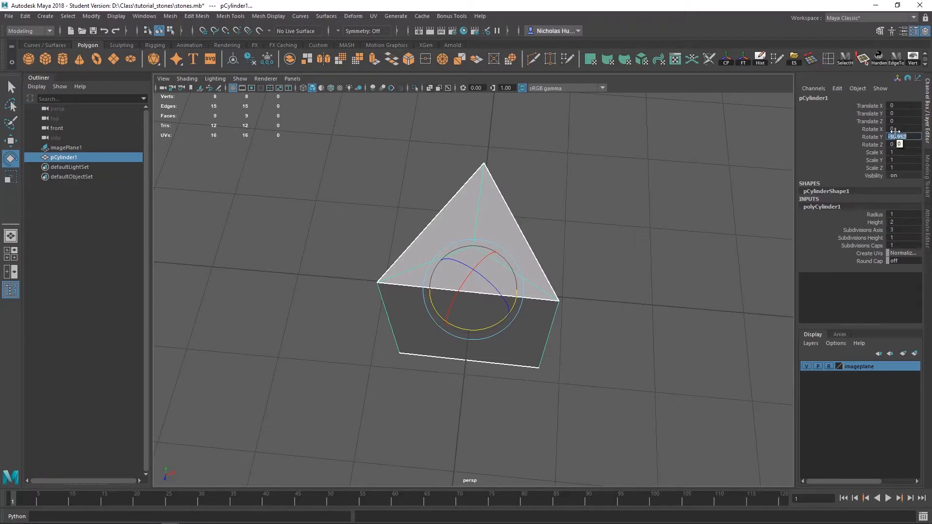
{"action": "type", "text": "-30"}
{"action": "key", "text": "Return"}
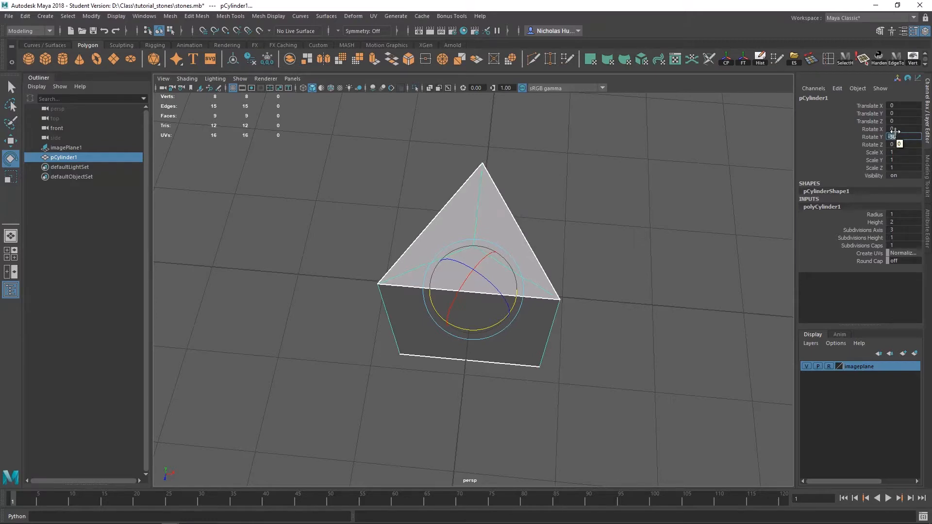
Turn on X-Ray shading in the front view to see the reference blocks through the prism.
{"action": "right_click_drag", "start_coordinate": [577, 299], "coordinate": [578, 272], "text": "alt"}
{"action": "left_click_drag", "start_coordinate": [578, 272], "coordinate": [425, 276], "text": "alt"}
{"action": "key", "text": "w"}
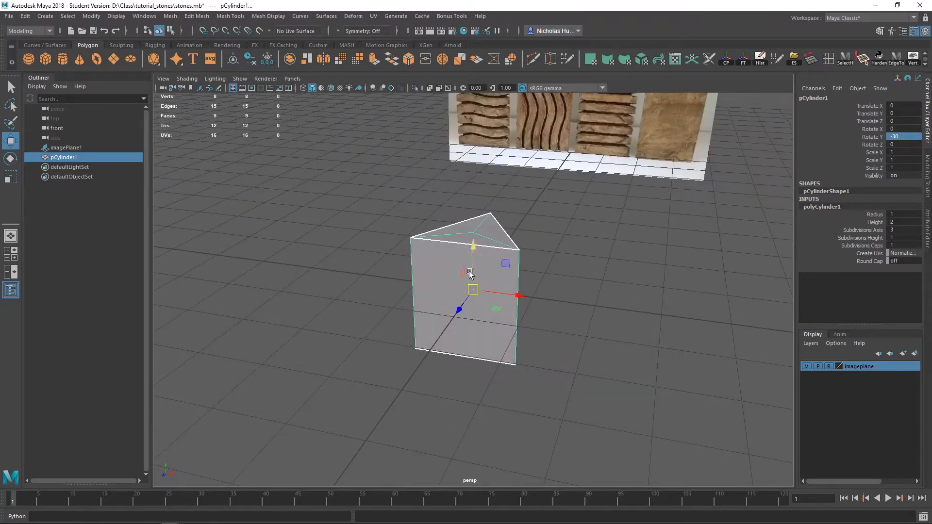
{"action": "key", "text": "space"}
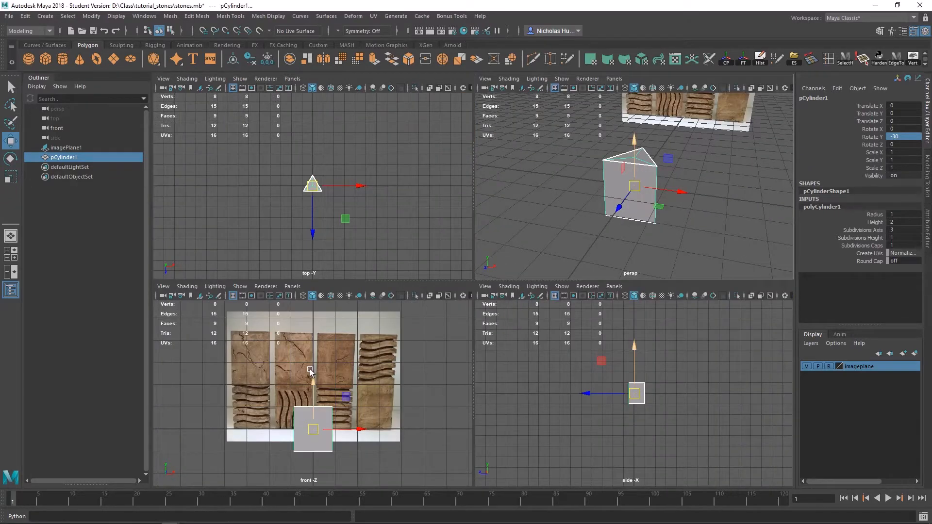
{"action": "key", "text": "space"}
{"action": "scroll", "coordinate": [366, 266], "scroll_direction": "up", "scroll_amount": 3}
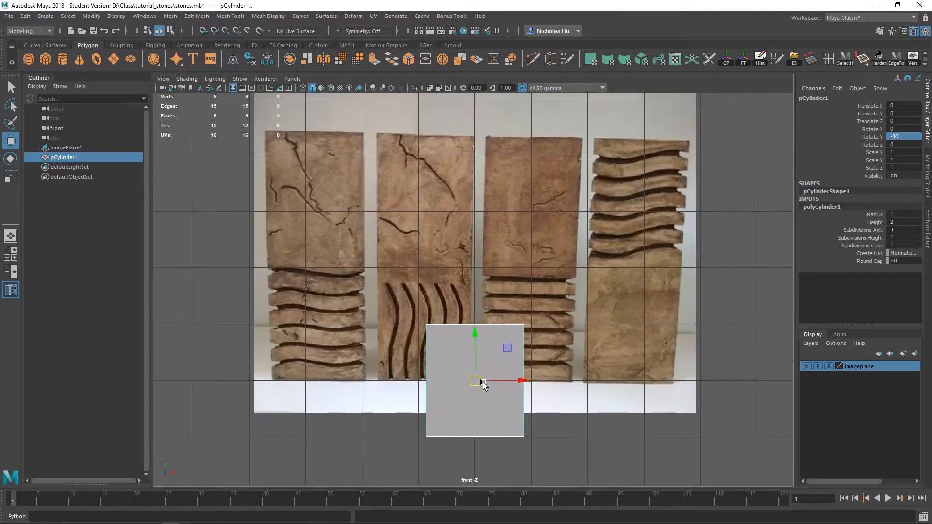
{"action": "left_click_drag", "start_coordinate": [483, 384], "coordinate": [474, 364]}
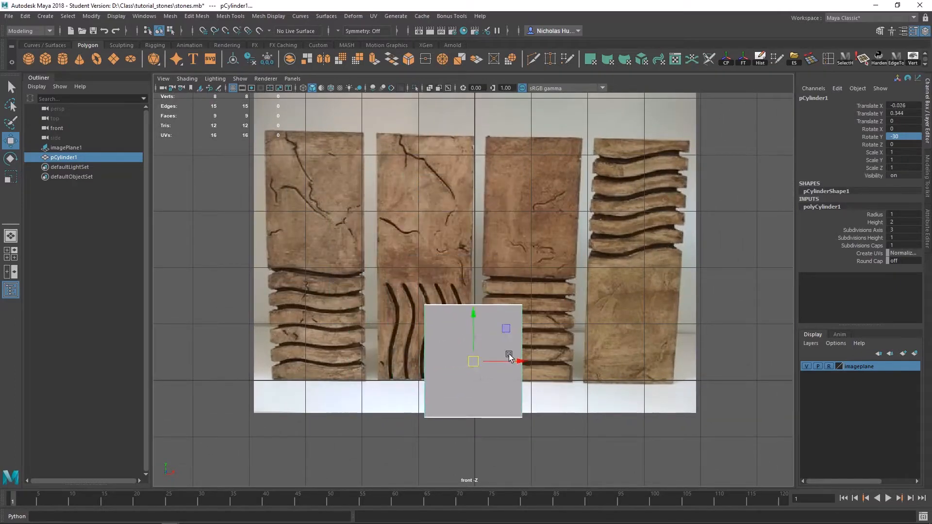
{"action": "key", "text": "ctrl+z"}
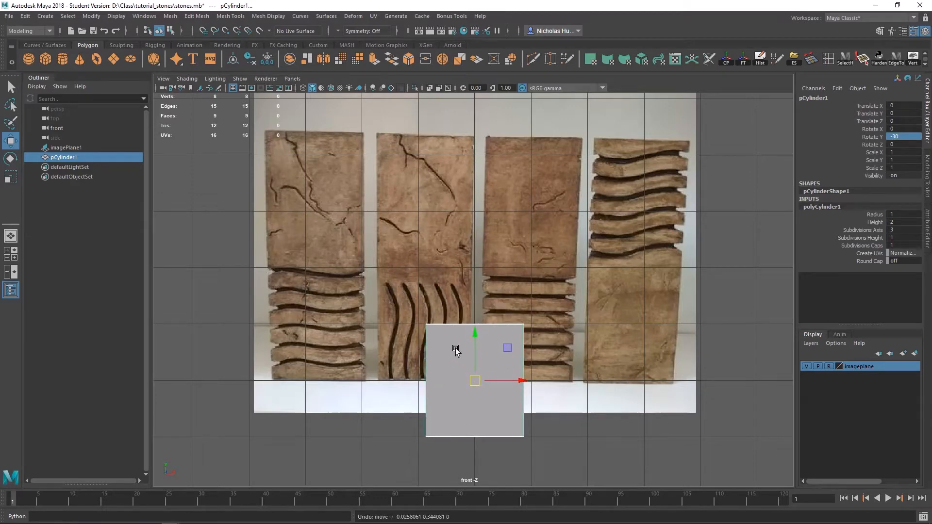
{"action": "left_click", "coordinate": [187, 79]}
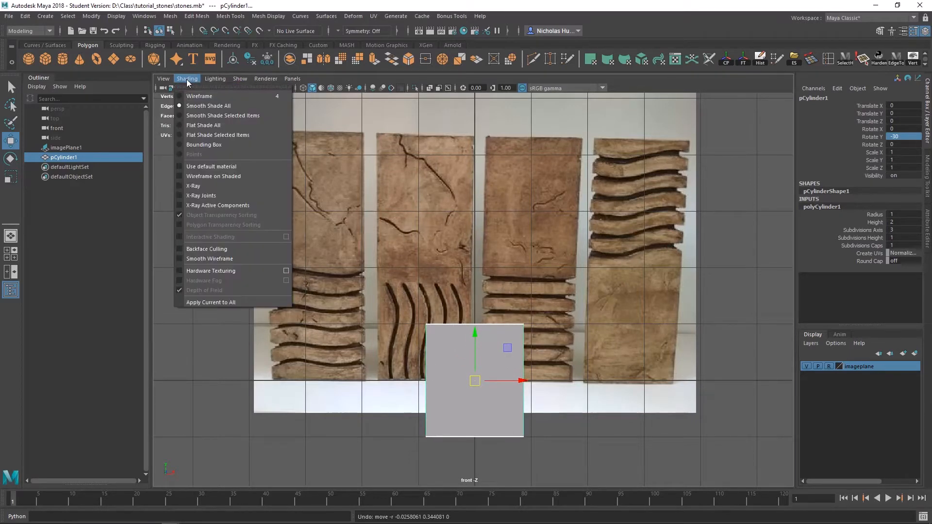
{"action": "left_click", "coordinate": [204, 188]}
{"action": "scroll", "coordinate": [444, 292], "scroll_direction": "down", "scroll_amount": 2}
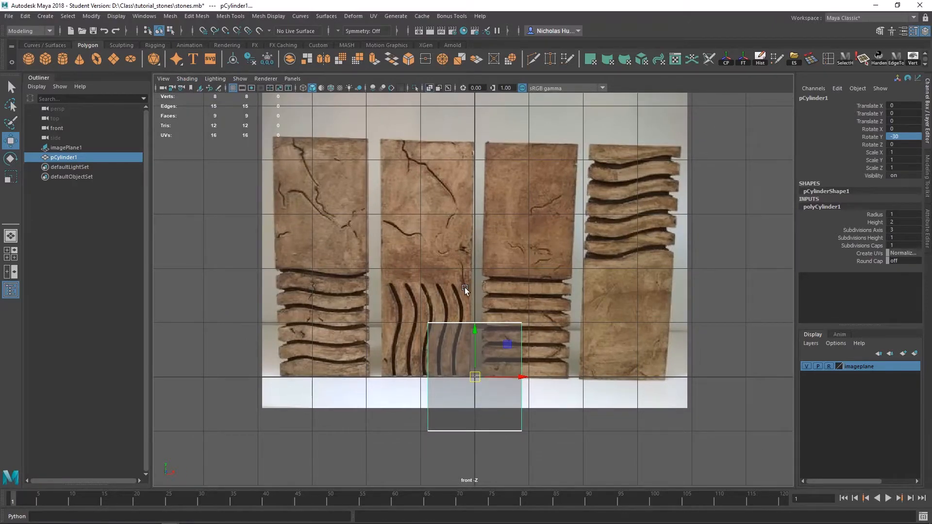
In the front view, move the prism to about X -2.75, Y 0.99, over the lower grooved half of the leftmost block.
{"action": "key", "text": "space"}
{"action": "key", "text": "space"}
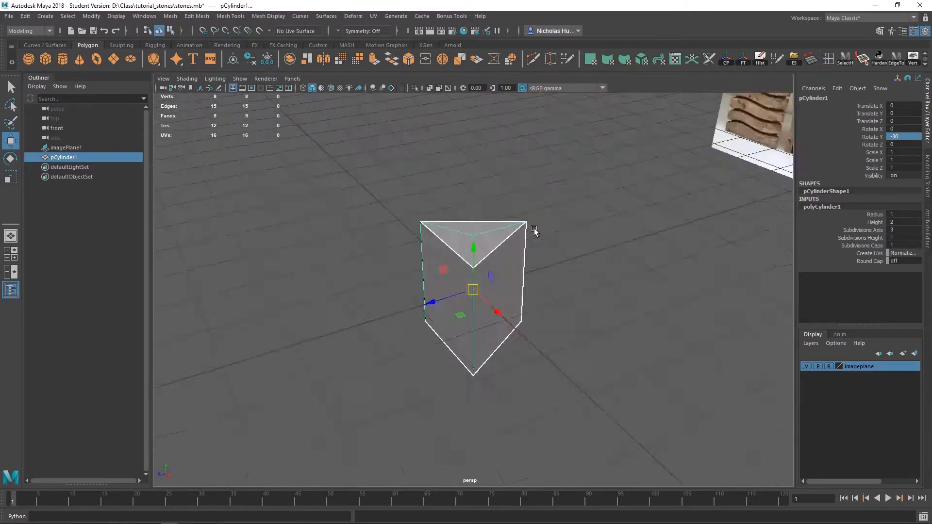
{"action": "left_click_drag", "start_coordinate": [534, 230], "coordinate": [487, 209], "text": "alt"}
{"action": "key", "text": "space"}
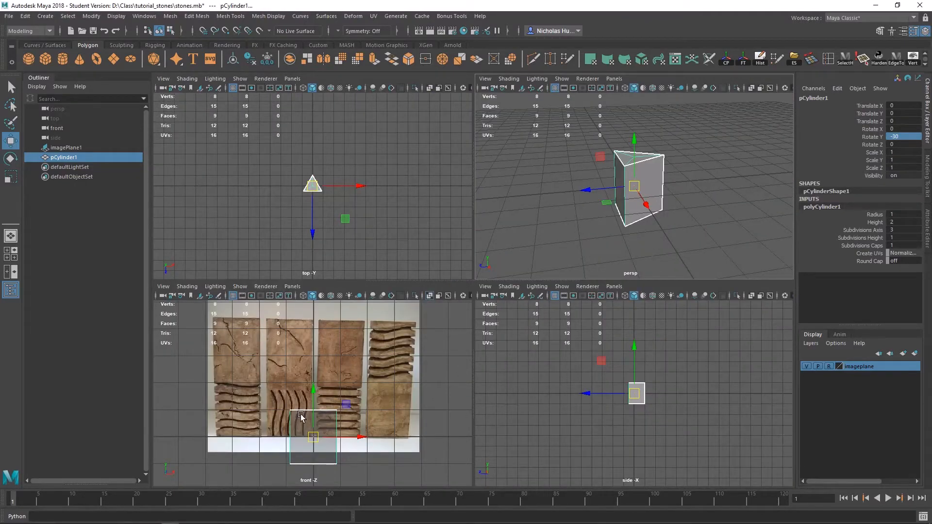
{"action": "key", "text": "space"}
{"action": "right_click_drag", "start_coordinate": [301, 416], "coordinate": [459, 366], "text": "alt"}
{"action": "middle_click_drag", "start_coordinate": [459, 366], "coordinate": [488, 325], "text": "alt"}
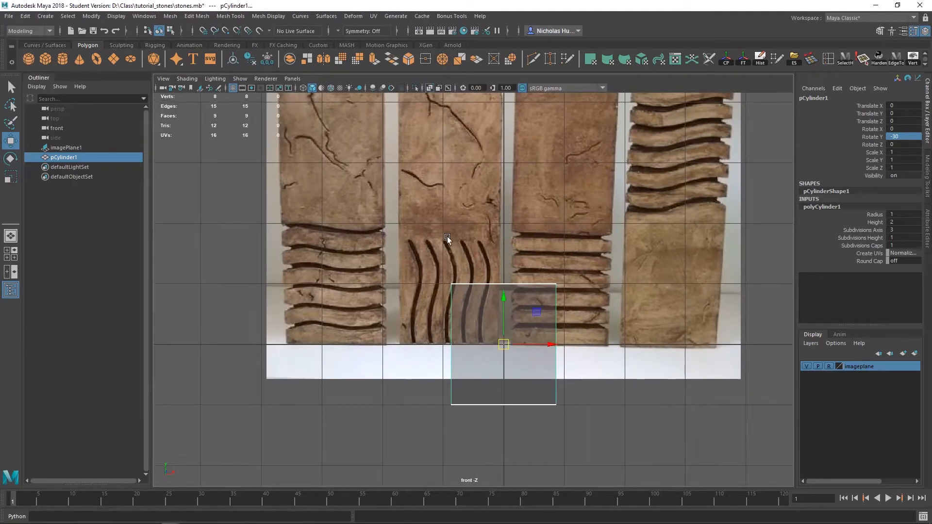
{"action": "middle_click_drag", "start_coordinate": [447, 237], "coordinate": [478, 275], "text": "alt"}
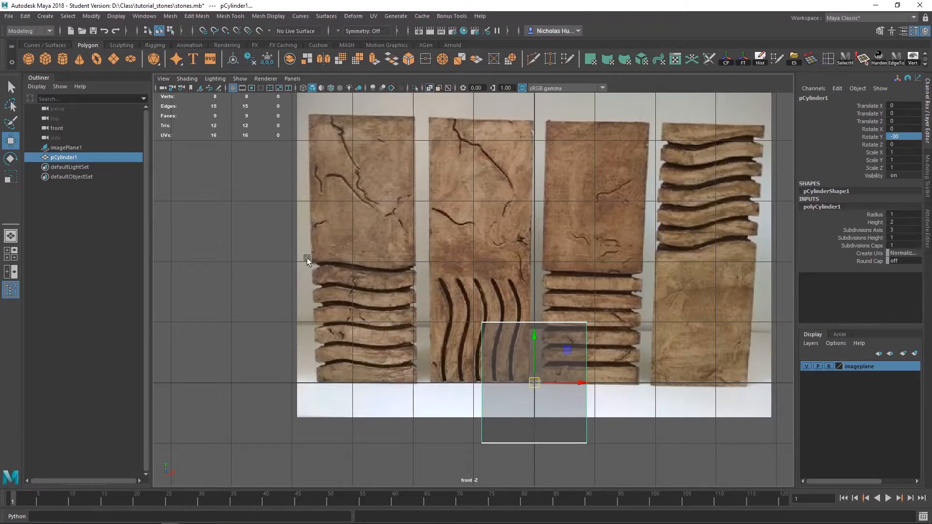
{"action": "left_click_drag", "start_coordinate": [534, 384], "coordinate": [370, 326]}
{"action": "middle_click_drag", "start_coordinate": [413, 372], "coordinate": [505, 316], "text": "alt"}
{"action": "right_click_drag", "start_coordinate": [505, 316], "coordinate": [781, 401], "text": "alt"}
{"action": "middle_click_drag", "start_coordinate": [511, 256], "coordinate": [509, 283], "text": "alt"}
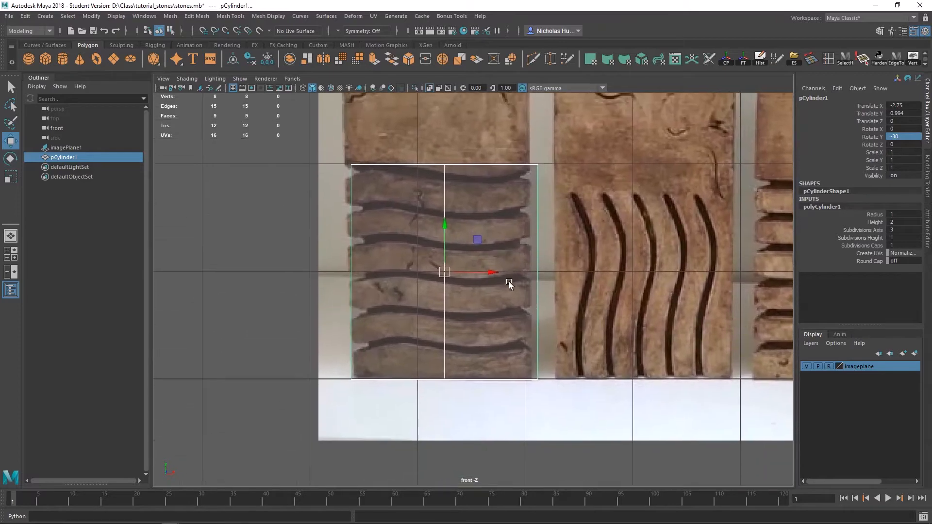
Fine-tune the prism's position to about X -2.77, Y 0.98 and scale it uniformly to about 0.974 to match the grooved stone.
{"action": "scroll", "coordinate": [508, 284], "scroll_direction": "up", "scroll_amount": 1}
{"action": "left_click_drag", "start_coordinate": [439, 273], "coordinate": [439, 274]}
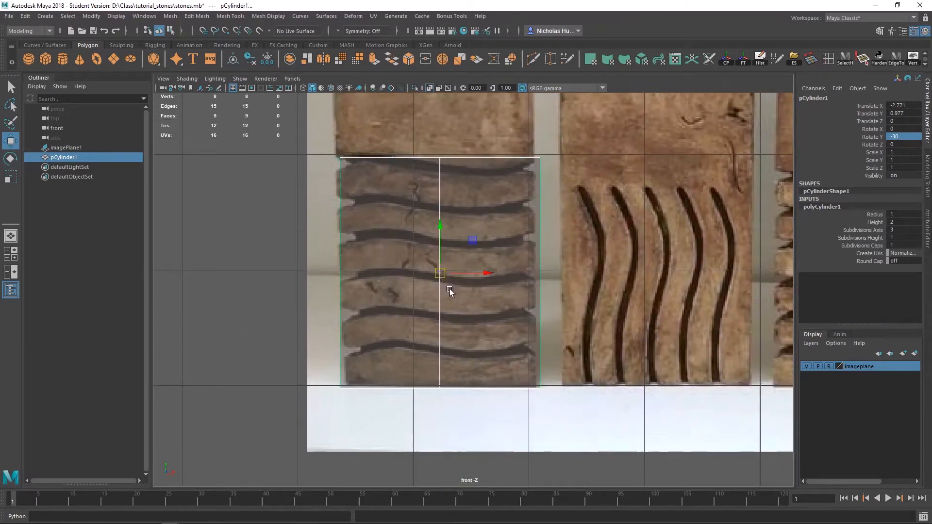
{"action": "key", "text": "r"}
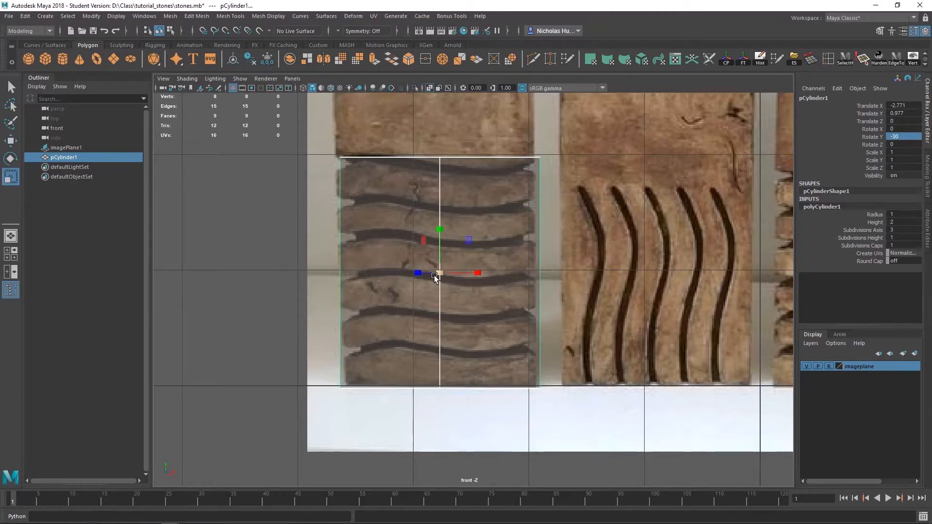
{"action": "left_click_drag", "start_coordinate": [440, 273], "coordinate": [433, 280]}
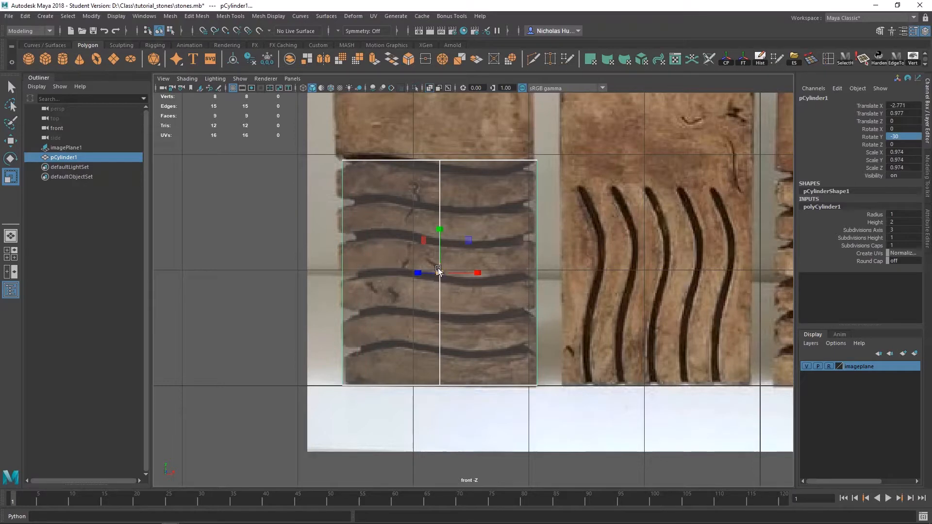
Switch the prism to vertex mode, select its top vertices in the front view, and inspect the selection up close in the perspective view.
{"action": "right_click", "coordinate": [479, 182]}
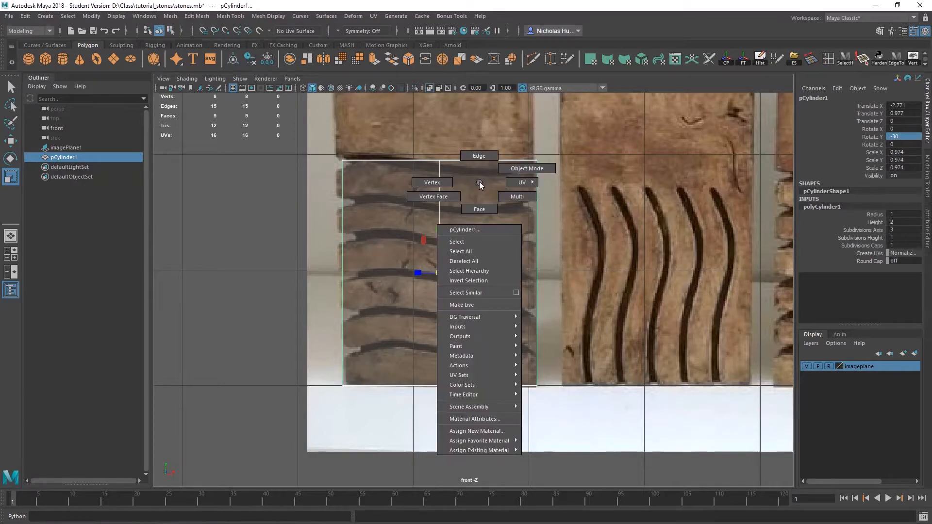
{"action": "right_click_drag", "start_coordinate": [479, 182], "coordinate": [421, 184]}
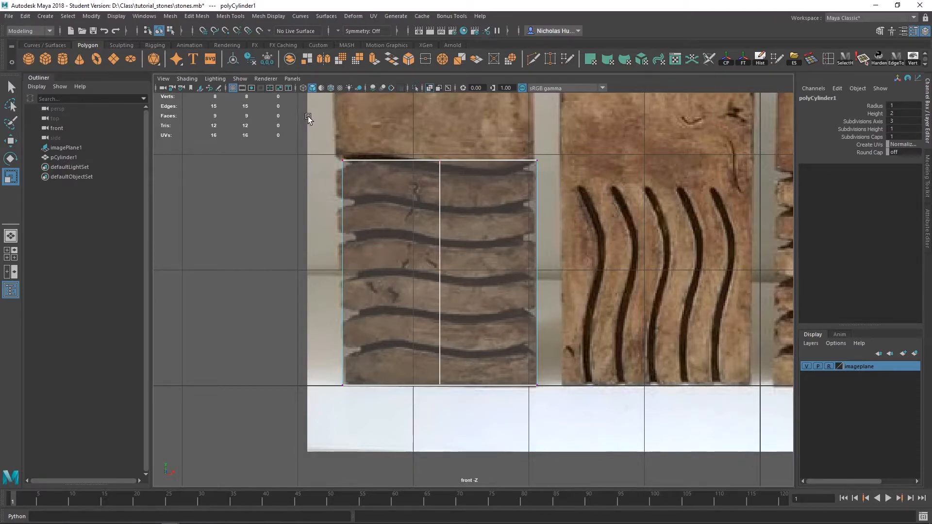
{"action": "left_click_drag", "start_coordinate": [323, 133], "coordinate": [610, 225]}
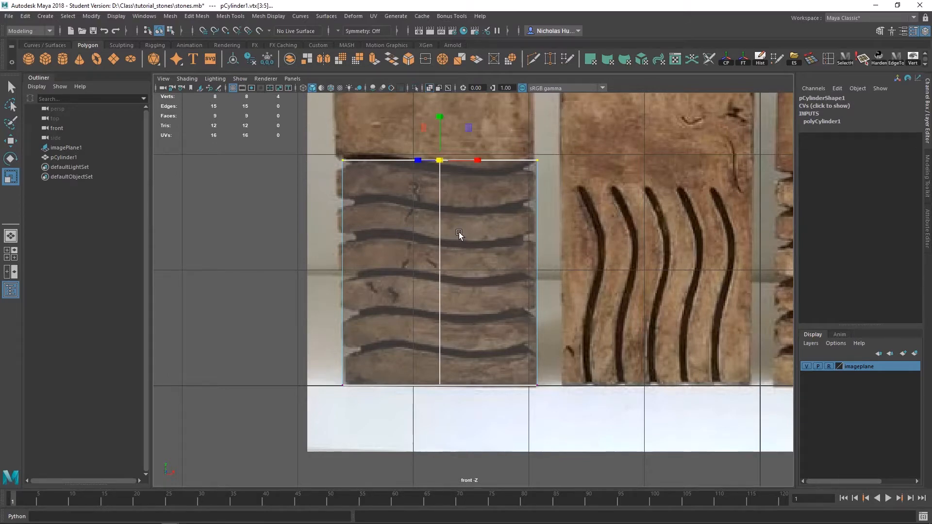
{"action": "key", "text": "space"}
{"action": "key", "text": "space"}
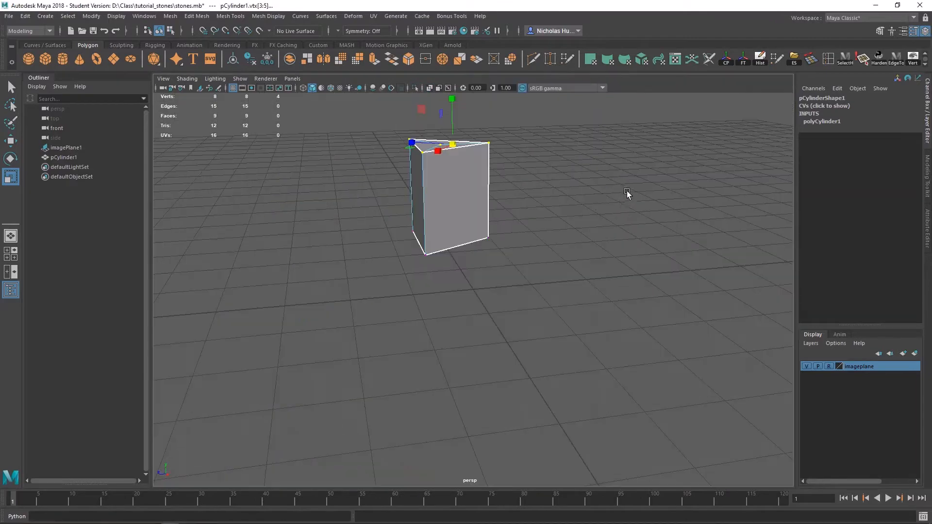
{"action": "key", "text": "f"}
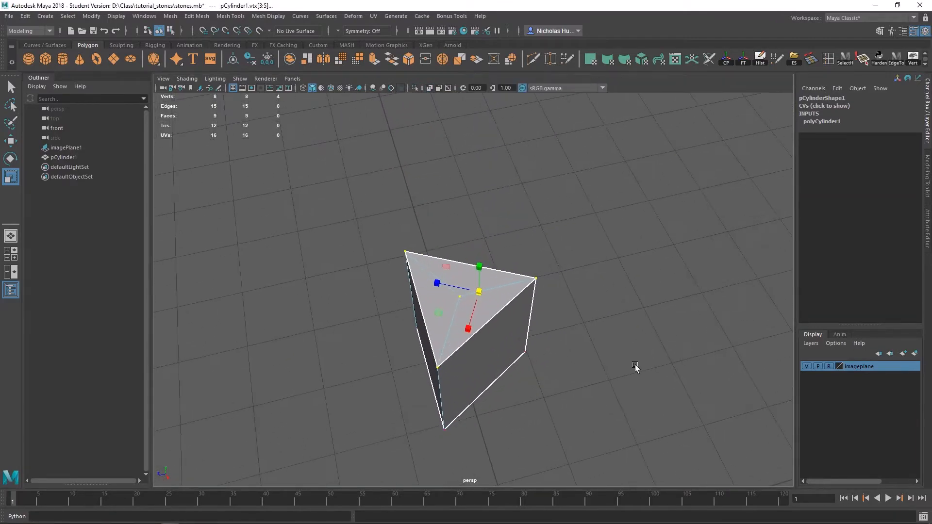
{"action": "left_click_drag", "start_coordinate": [562, 296], "coordinate": [515, 264], "text": "alt"}
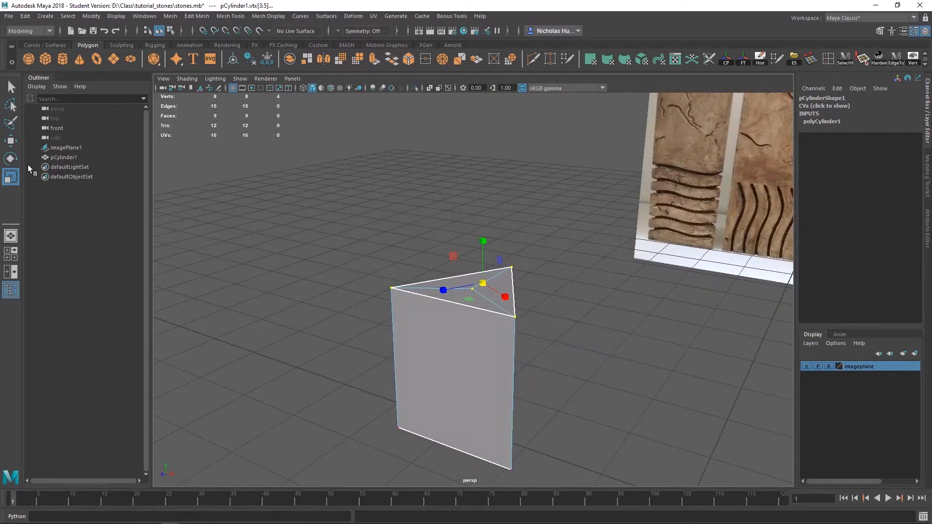
Enable camera-based selection for the Select tool's marquee, test it on the prism's top vertices from a low angle, and clear the selection.
{"action": "left_click", "coordinate": [11, 88]}
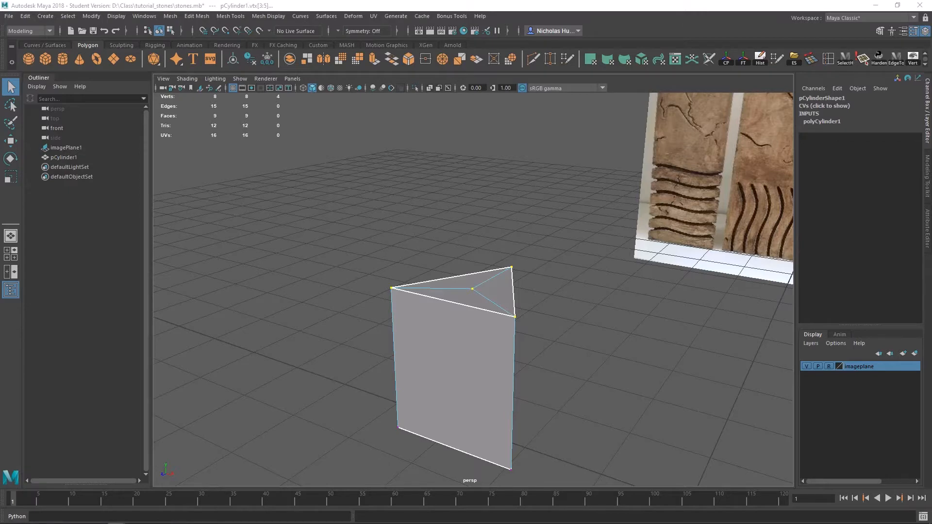
{"action": "left_click_drag", "start_coordinate": [931, 131], "coordinate": [646, 126]}
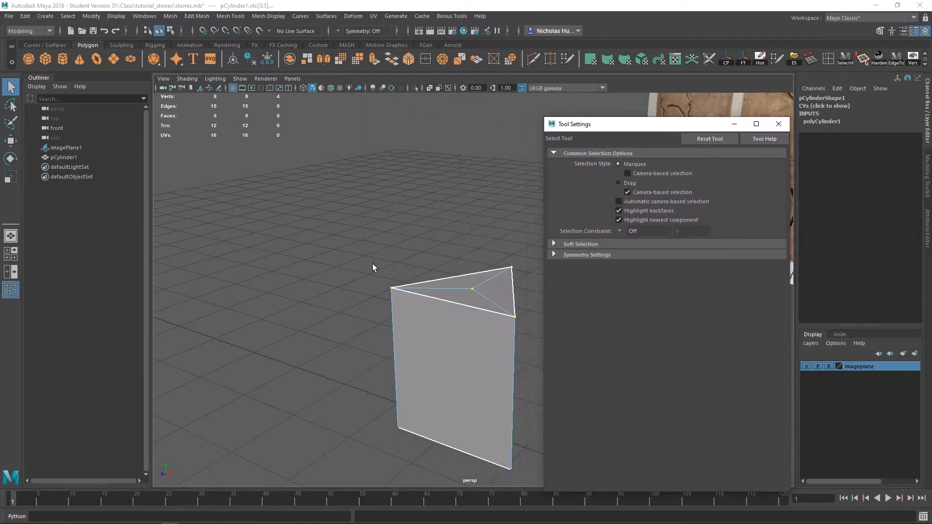
{"action": "middle_click_drag", "start_coordinate": [404, 273], "coordinate": [324, 238], "text": "alt"}
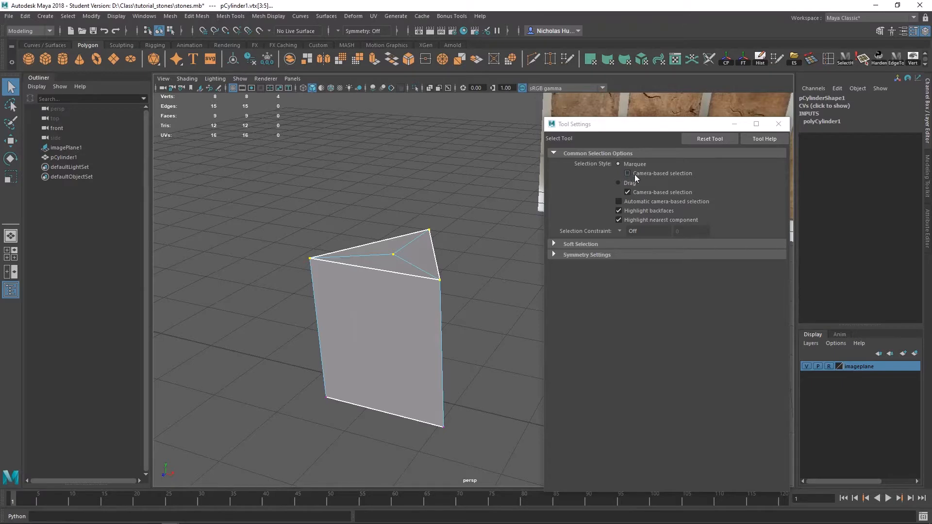
{"action": "left_click", "coordinate": [627, 173]}
{"action": "left_click", "coordinate": [492, 304]}
{"action": "left_click_drag", "start_coordinate": [492, 304], "coordinate": [272, 304], "text": "alt"}
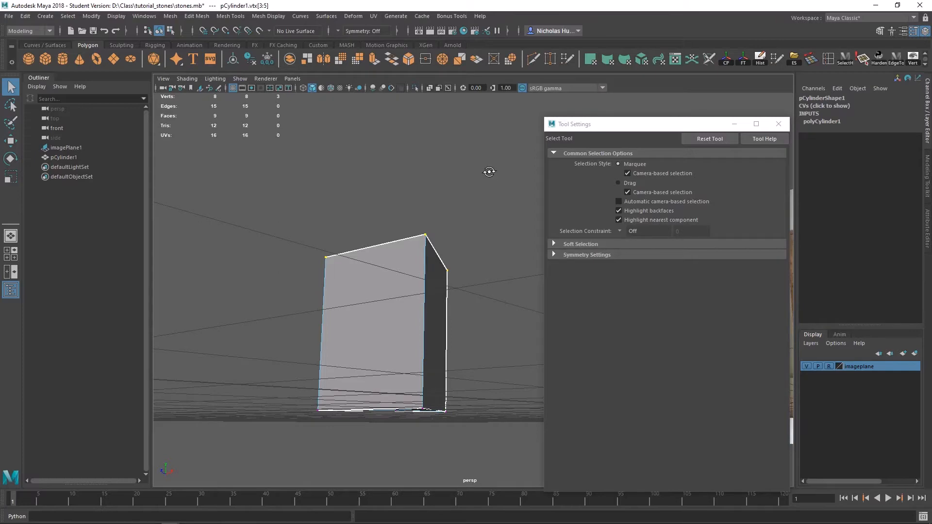
{"action": "left_click_drag", "start_coordinate": [489, 172], "coordinate": [378, 246], "text": "alt"}
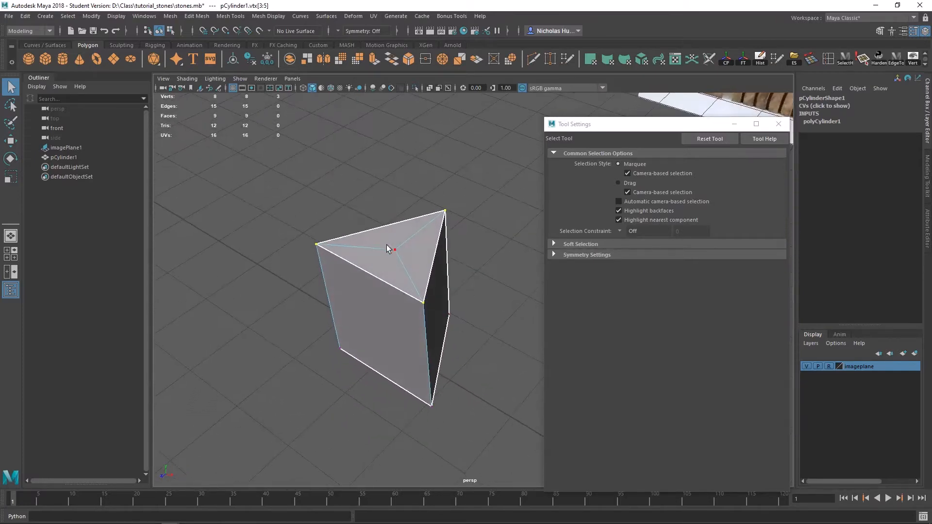
{"action": "left_click_drag", "start_coordinate": [484, 289], "coordinate": [495, 221], "text": "alt"}
{"action": "left_click", "coordinate": [495, 221]}
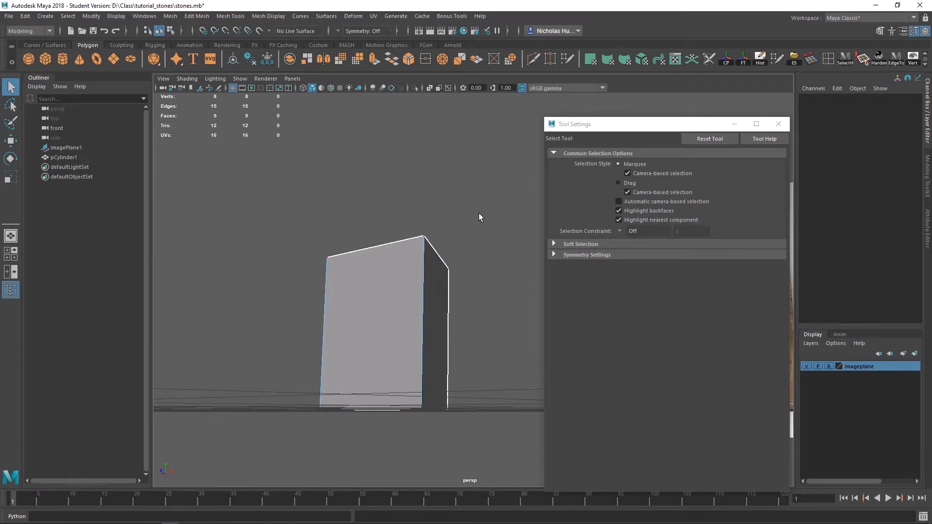
Disable camera-based marquee selection, select the prism's top vertices from the low angle for comparison, and clear the selection.
{"action": "left_click", "coordinate": [627, 174]}
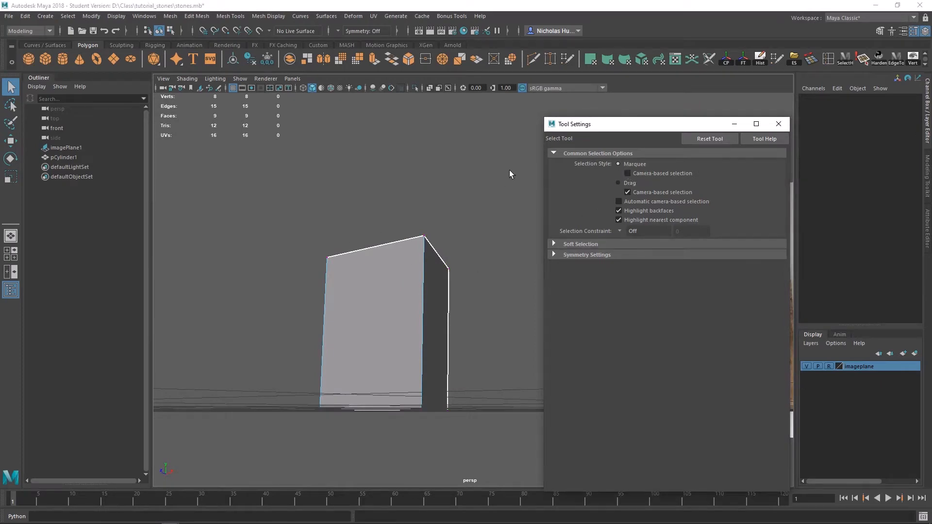
{"action": "left_click_drag", "start_coordinate": [509, 171], "coordinate": [270, 326]}
{"action": "left_click_drag", "start_coordinate": [435, 161], "coordinate": [482, 191], "text": "alt"}
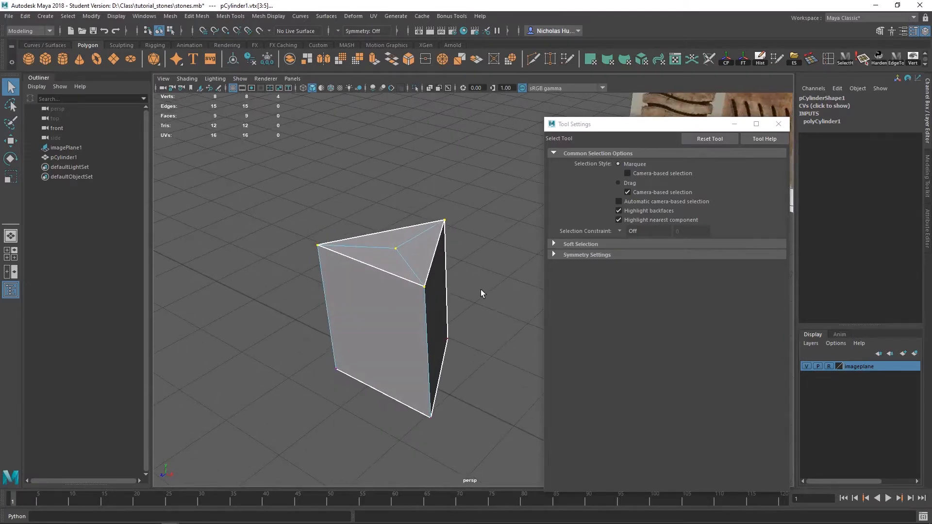
{"action": "left_click_drag", "start_coordinate": [406, 251], "coordinate": [508, 202], "text": "alt"}
{"action": "left_click", "coordinate": [505, 202]}
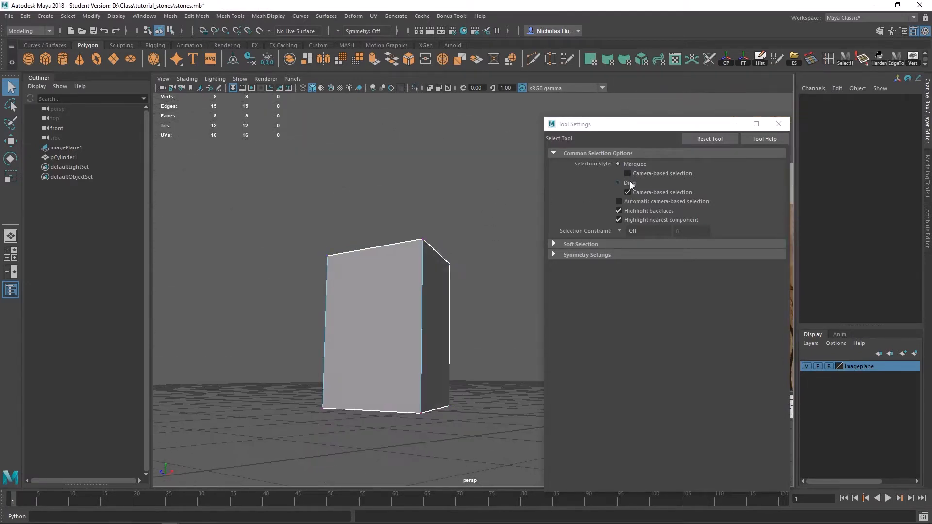
Re-enable camera-based marquee selection, select the upper vertices from the low perspective angle again, and deselect them.
{"action": "left_click_drag", "start_coordinate": [479, 174], "coordinate": [303, 313]}
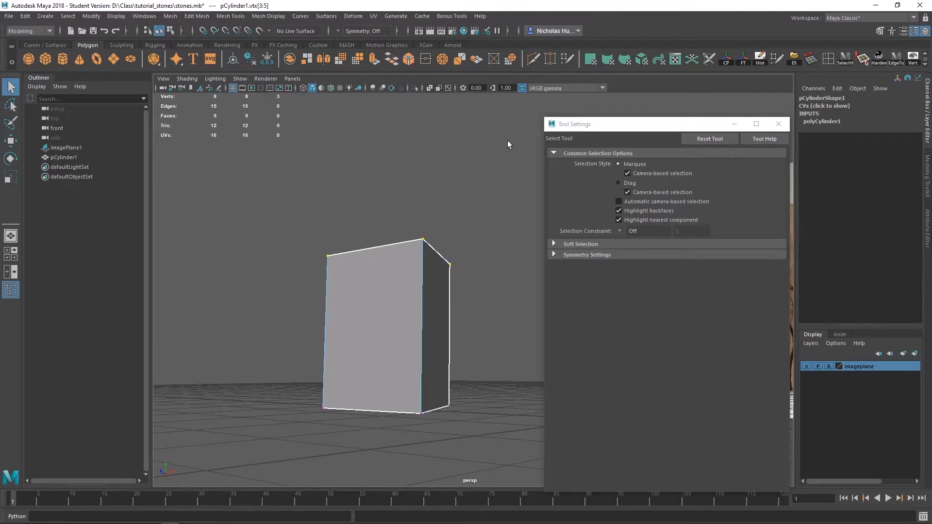
{"action": "left_click_drag", "start_coordinate": [509, 141], "coordinate": [250, 302]}
{"action": "left_click_drag", "start_coordinate": [441, 167], "coordinate": [414, 155], "text": "alt"}
{"action": "left_click", "coordinate": [421, 155]}
Turn camera-based marquee selection off and select all four top vertices of the prism, including the hidden centre one.
{"action": "left_click", "coordinate": [629, 172]}
{"action": "left_click_drag", "start_coordinate": [402, 214], "coordinate": [413, 239], "text": "alt"}
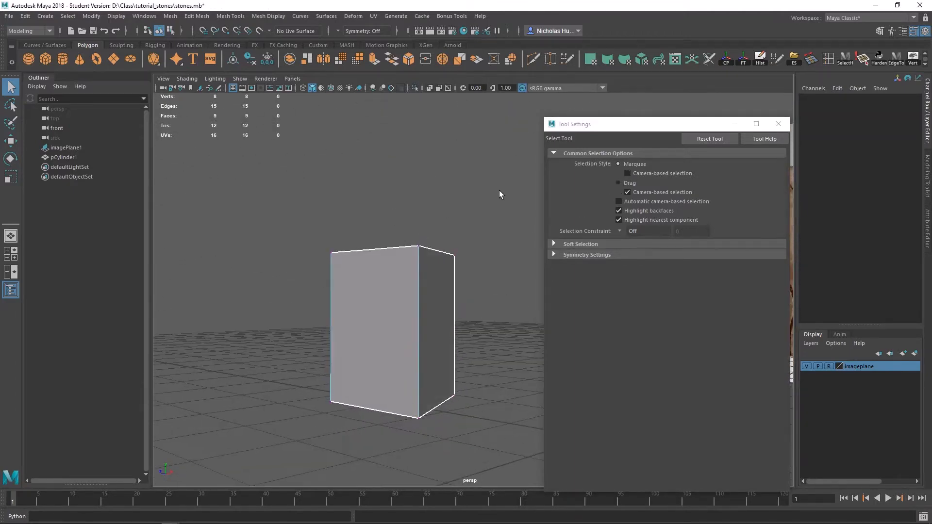
{"action": "left_click_drag", "start_coordinate": [504, 180], "coordinate": [219, 318]}
{"action": "left_click_drag", "start_coordinate": [369, 291], "coordinate": [371, 249], "text": "alt"}
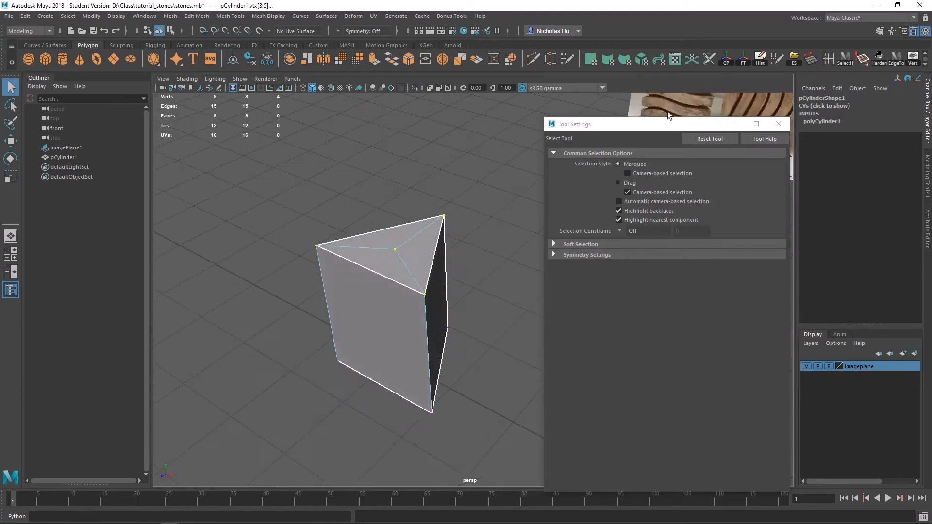
{"action": "left_click_drag", "start_coordinate": [648, 123], "coordinate": [931, 150]}
In the front view, move the selected top vertices straight up to the upper edge of the leftmost block and check the stretched prism in perspective.
{"action": "key", "text": "space"}
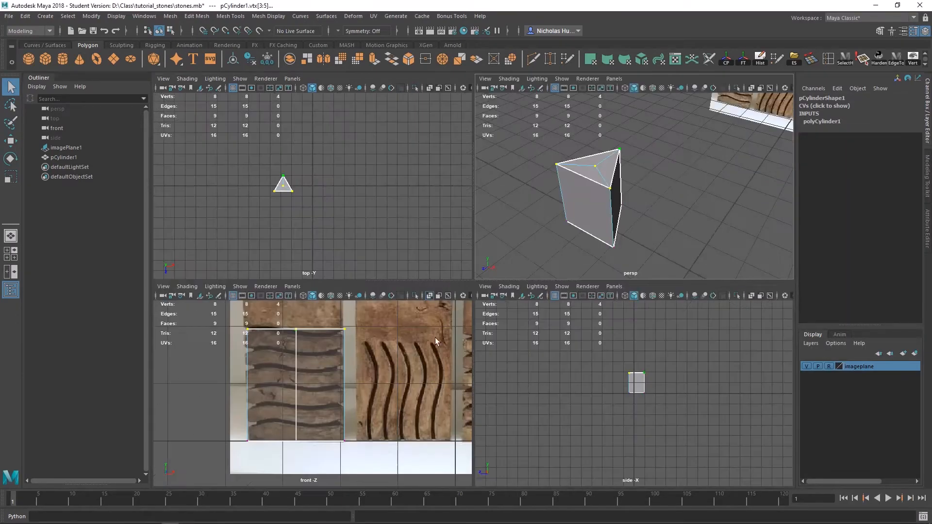
{"action": "key", "text": "space"}
{"action": "key", "text": "space"}
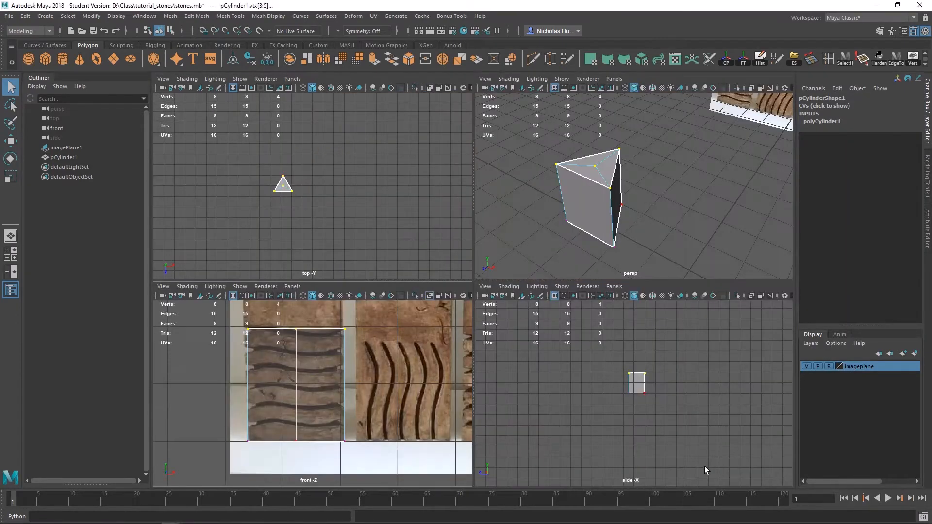
{"action": "key", "text": "space"}
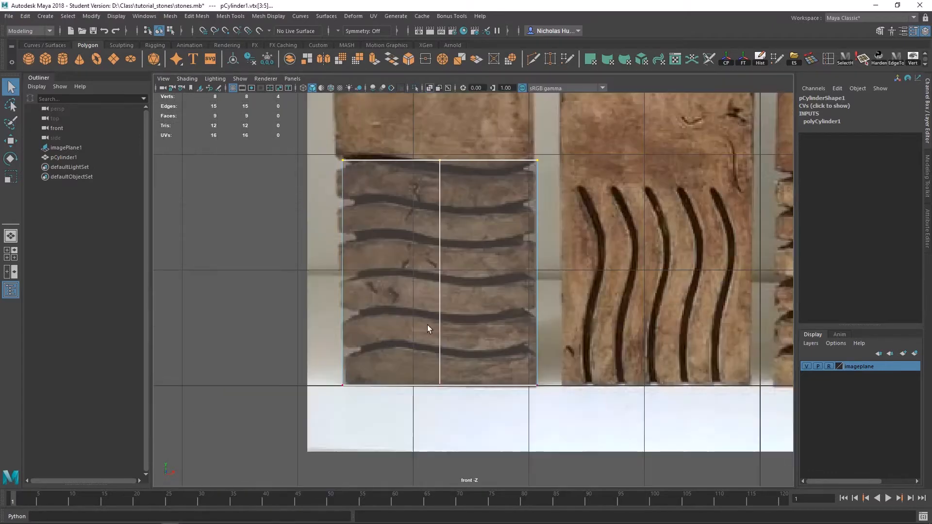
{"action": "middle_click_drag", "start_coordinate": [442, 218], "coordinate": [449, 338], "text": "alt"}
{"action": "middle_click_drag", "start_coordinate": [389, 357], "coordinate": [429, 233], "text": "alt"}
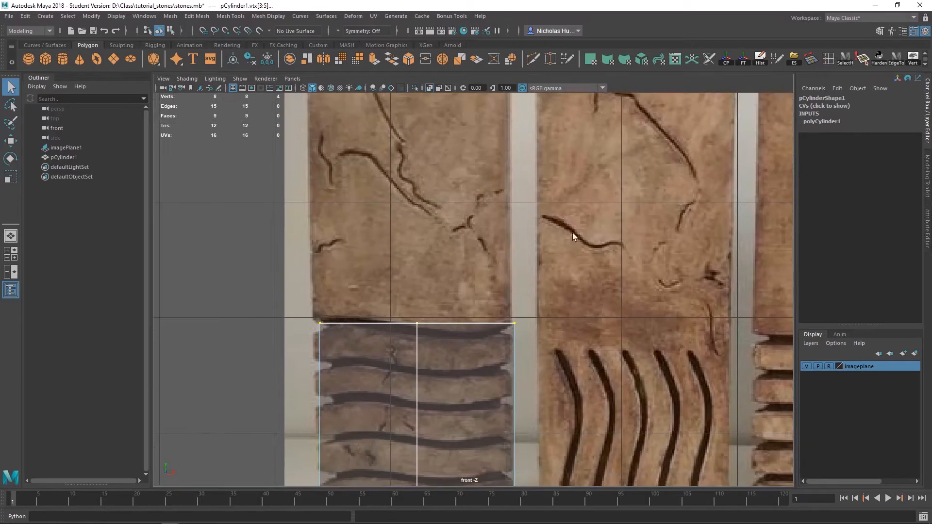
{"action": "right_click_drag", "start_coordinate": [409, 405], "coordinate": [341, 290], "text": "alt"}
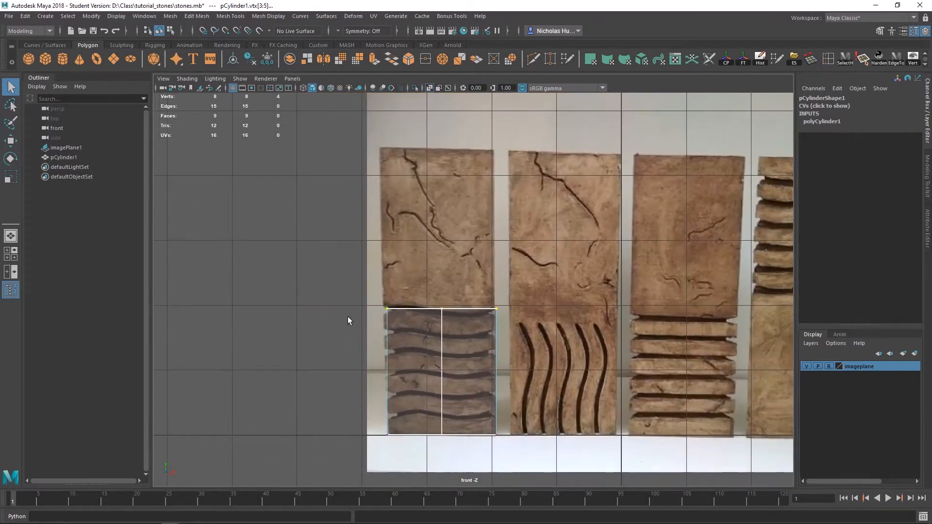
{"action": "key", "text": "w"}
{"action": "left_click_drag", "start_coordinate": [443, 275], "coordinate": [429, 112]}
{"action": "middle_click_drag", "start_coordinate": [435, 288], "coordinate": [426, 243], "text": "alt"}
{"action": "right_click_drag", "start_coordinate": [426, 243], "coordinate": [512, 361], "text": "alt"}
{"action": "key", "text": "space"}
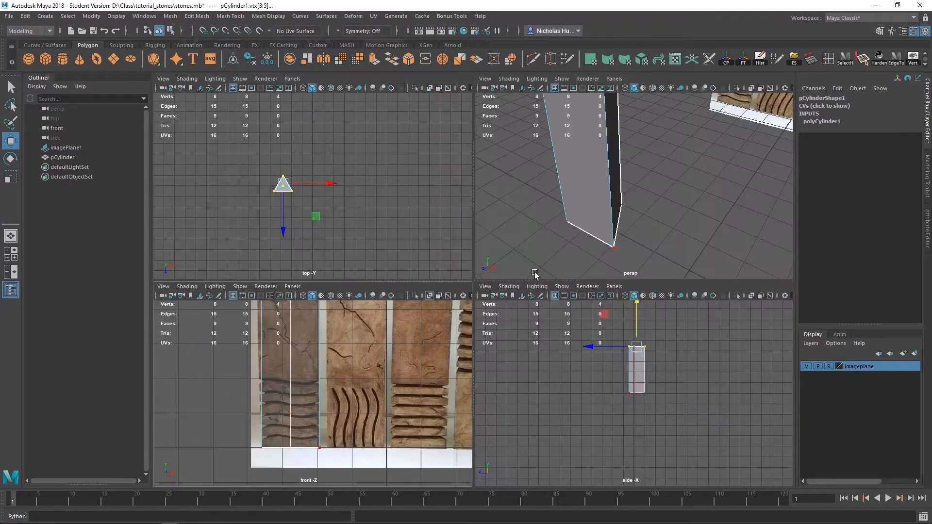
{"action": "left_click_drag", "start_coordinate": [536, 274], "coordinate": [676, 211], "text": "alt"}
{"action": "left_click_drag", "start_coordinate": [617, 209], "coordinate": [610, 168], "text": "alt"}
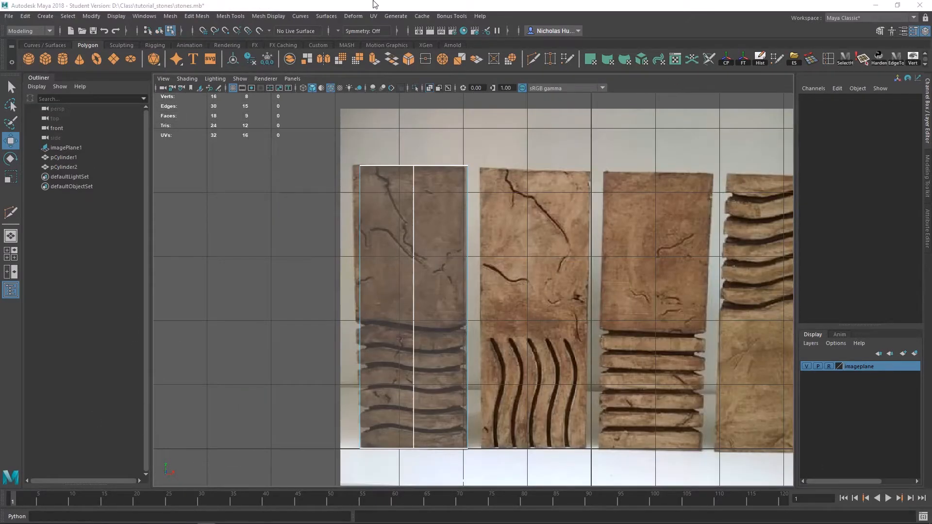
{"action": "left_click", "coordinate": [376, 4]}
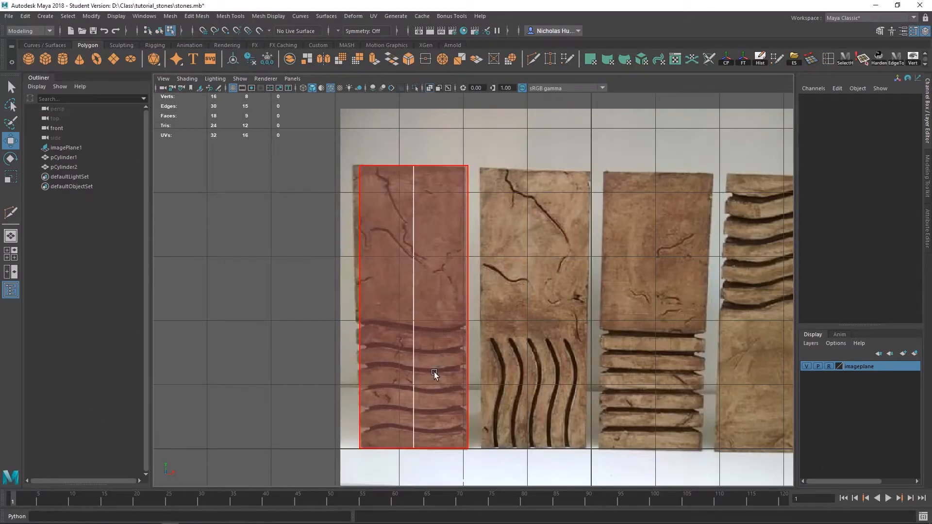
{"action": "middle_click_drag", "start_coordinate": [376, 333], "coordinate": [360, 287], "text": "alt"}
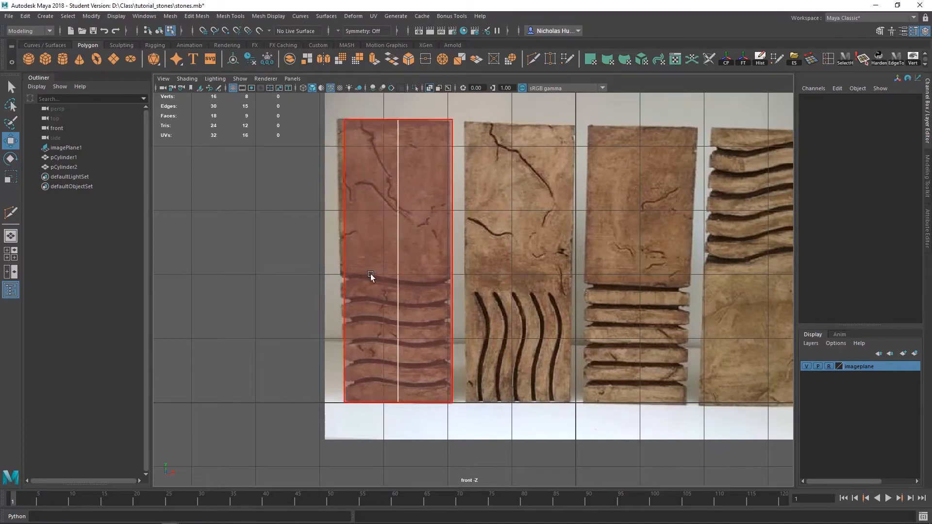
{"action": "scroll", "coordinate": [445, 295], "scroll_direction": "up", "scroll_amount": 2}
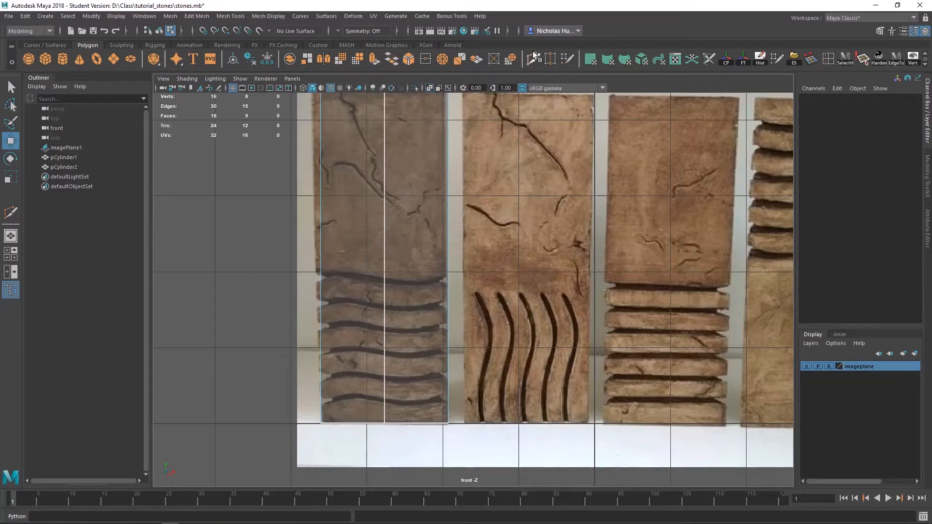
{"action": "left_click", "coordinate": [49, 30]}
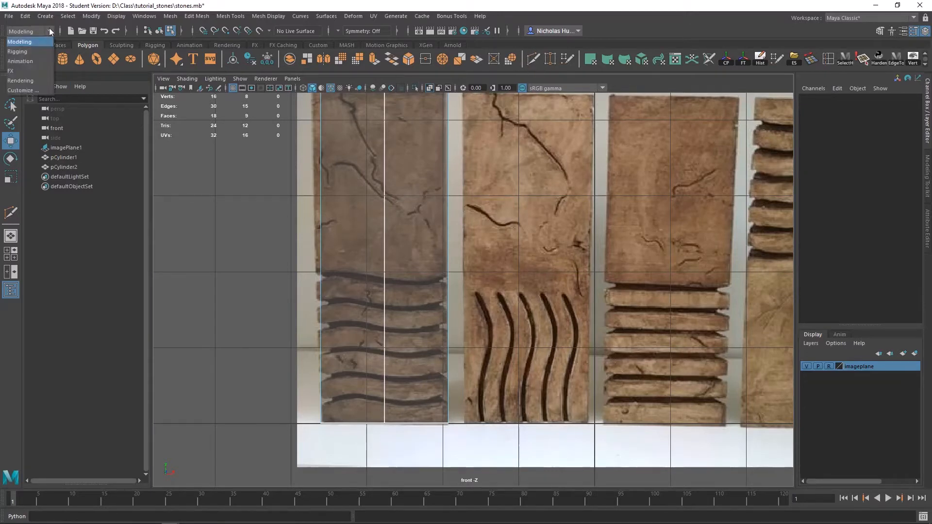
{"action": "left_click", "coordinate": [50, 31]}
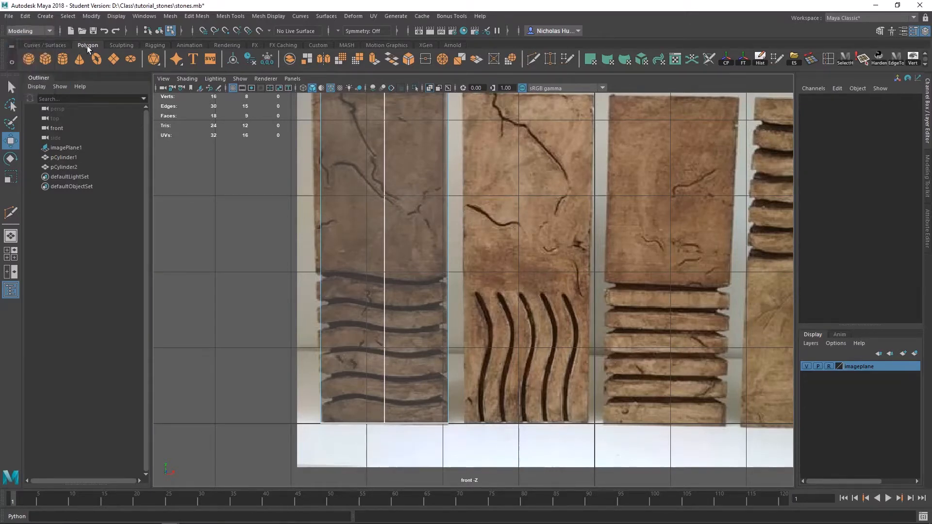
{"action": "left_click", "coordinate": [229, 16]}
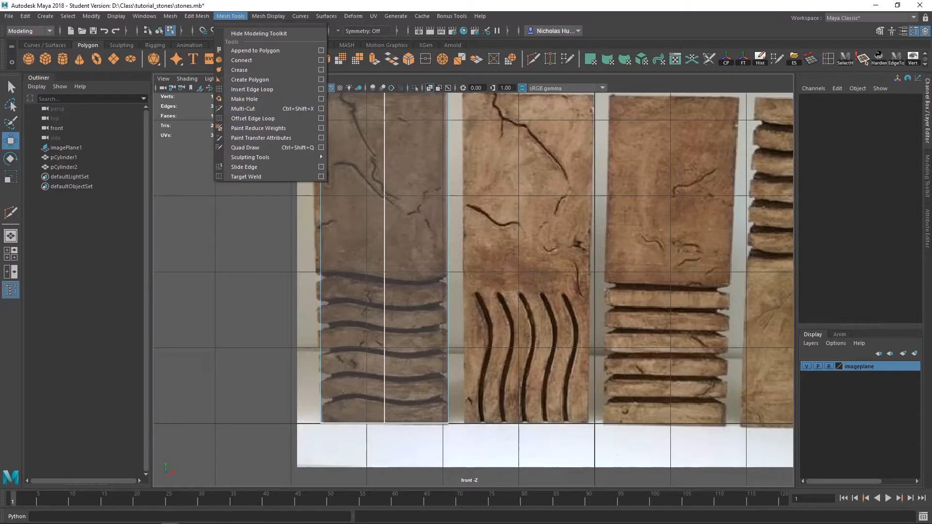
With Multi-Cut, insert edge loops across the prism at the two uppermost grooves of the leftmost block.
{"action": "left_click", "coordinate": [928, 174]}
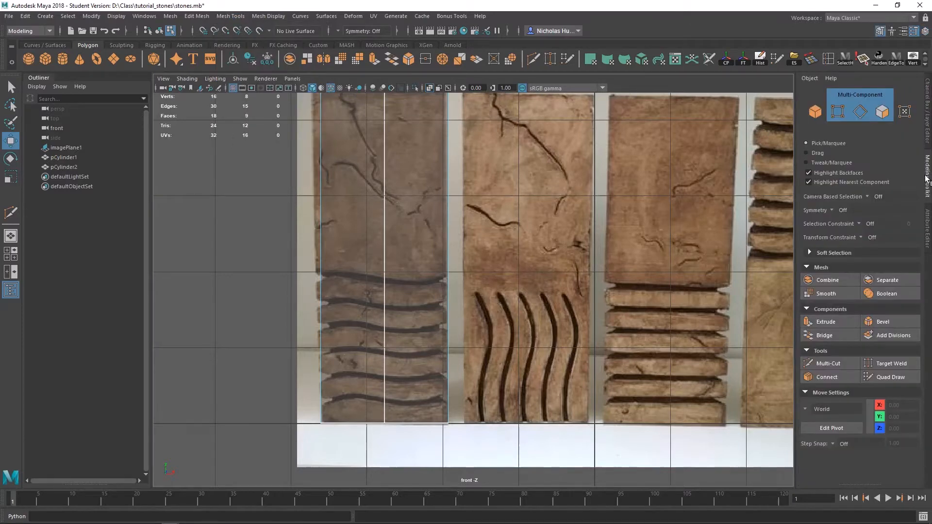
{"action": "left_click", "coordinate": [824, 363]}
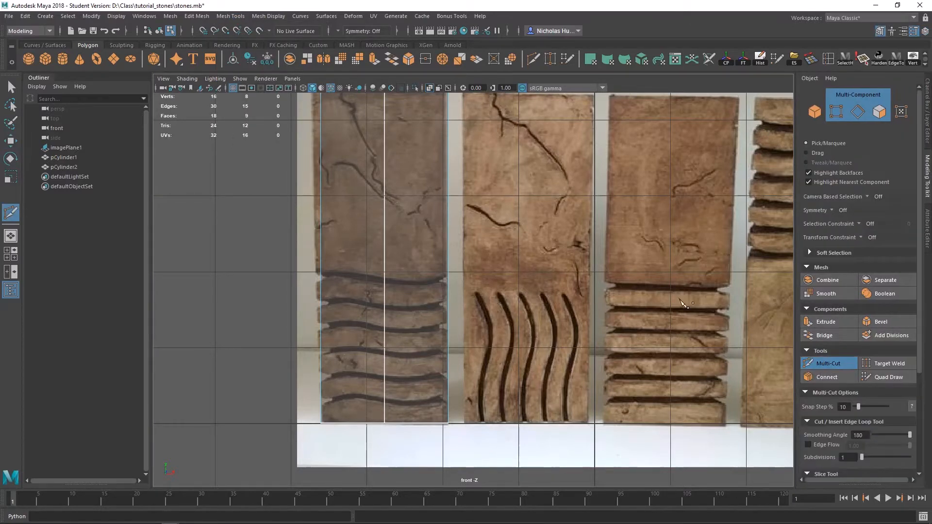
{"action": "scroll", "coordinate": [376, 240], "scroll_direction": "up", "scroll_amount": 1}
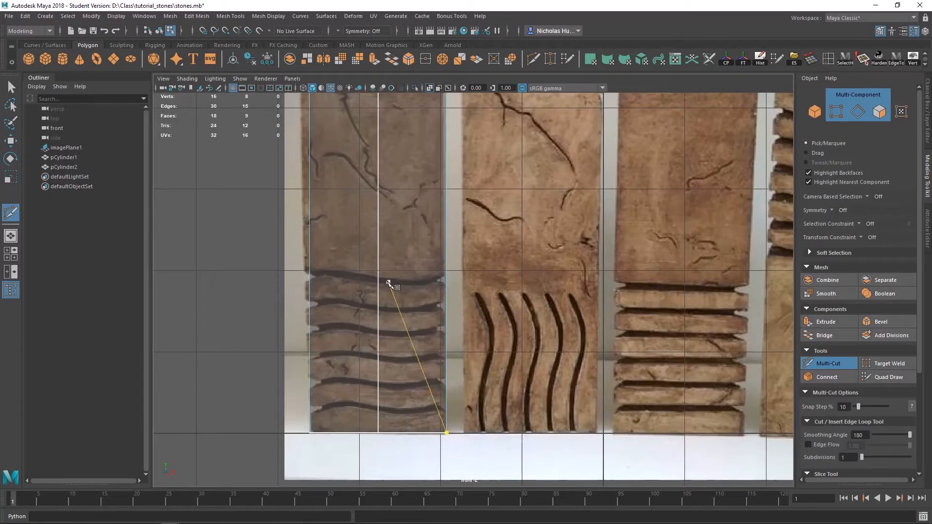
{"action": "left_click", "coordinate": [314, 434]}
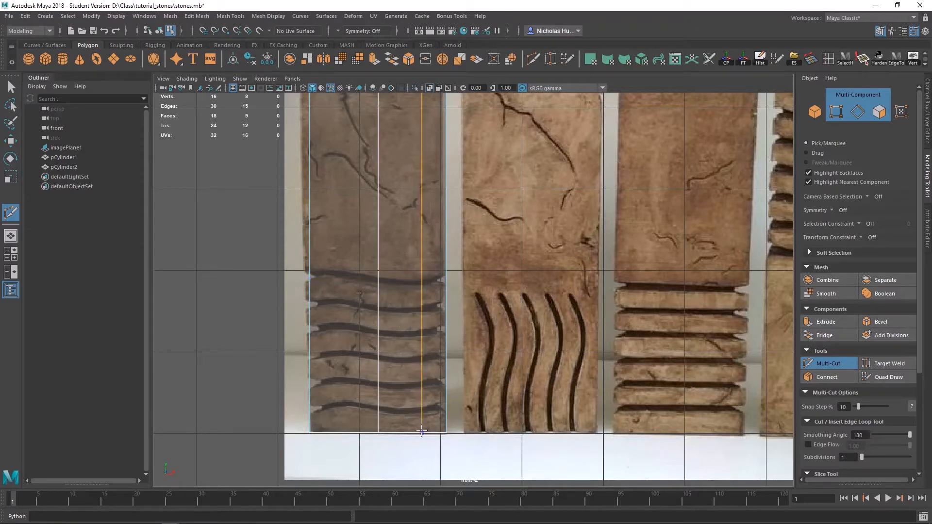
{"action": "left_click", "coordinate": [378, 280], "text": "ctrl"}
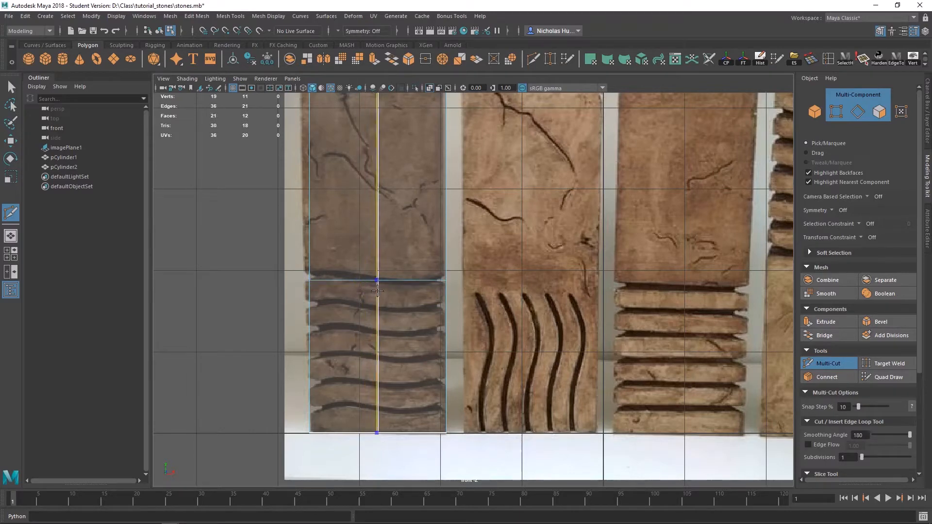
{"action": "left_click", "coordinate": [445, 305], "text": "ctrl"}
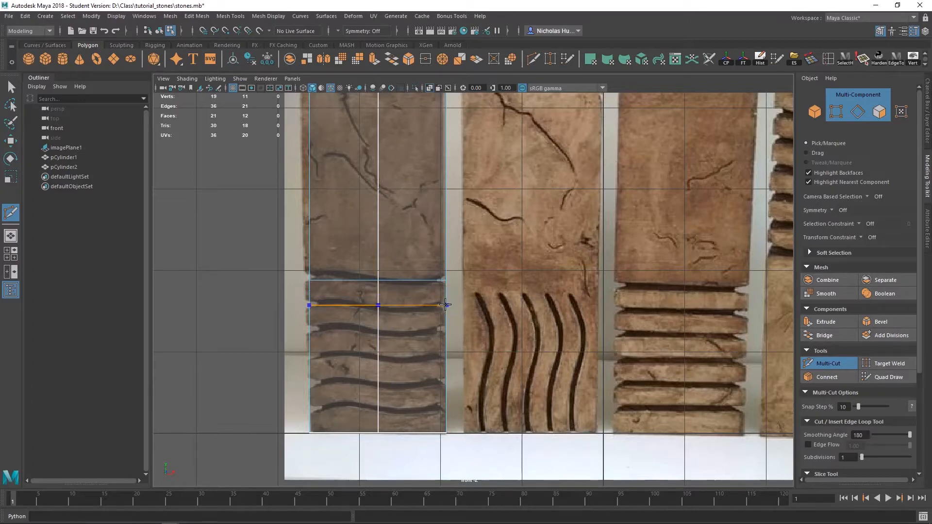
Insert four more edge loops across the prism at the remaining lower grooves and leave Multi-Cut.
{"action": "scroll", "coordinate": [389, 267], "scroll_direction": "up", "scroll_amount": 2}
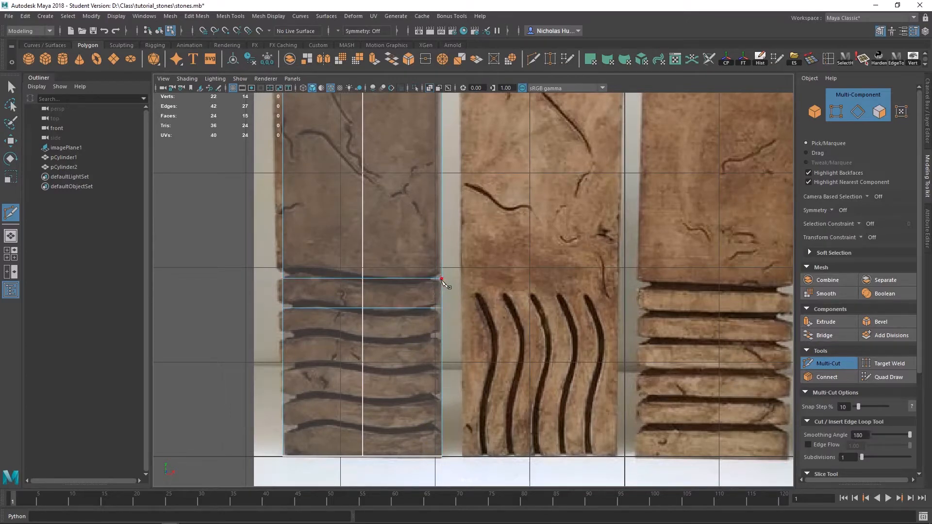
{"action": "left_click", "coordinate": [440, 336], "text": "ctrl"}
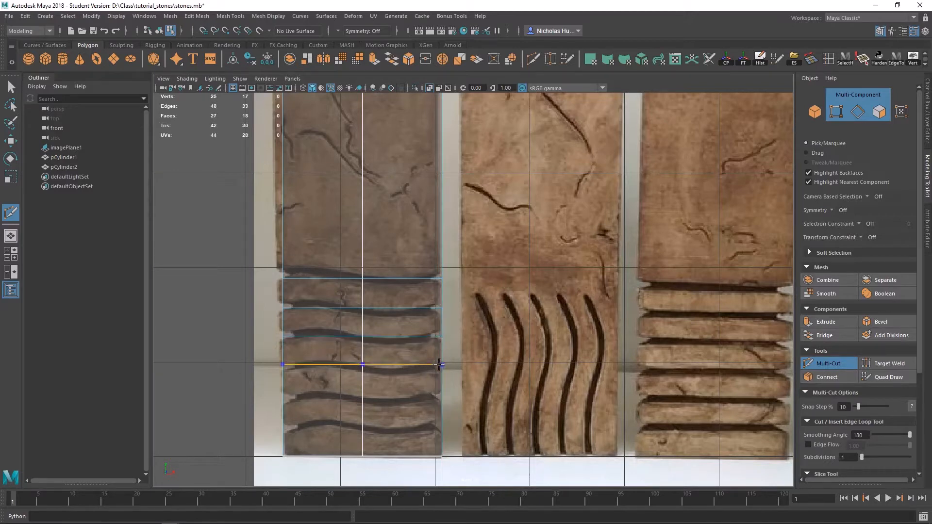
{"action": "left_click", "coordinate": [440, 398], "text": "ctrl"}
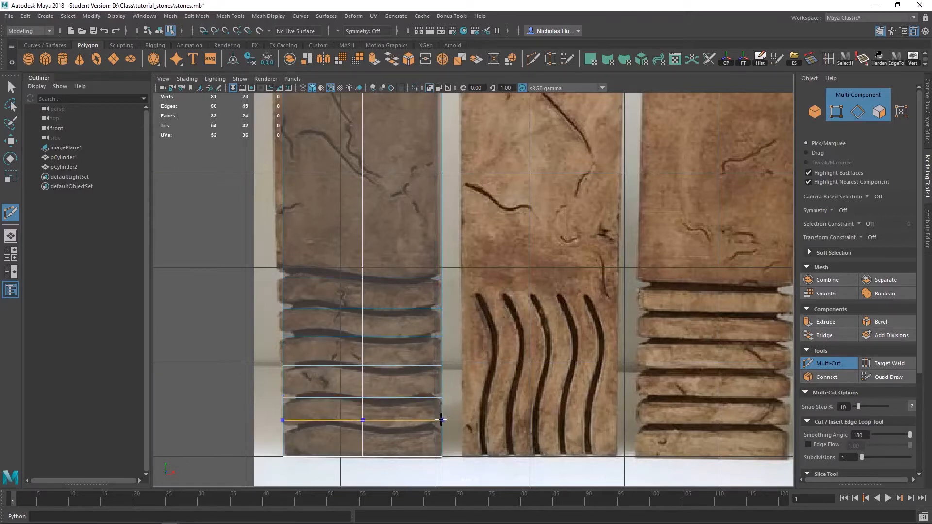
{"action": "left_click", "coordinate": [441, 426], "text": "ctrl"}
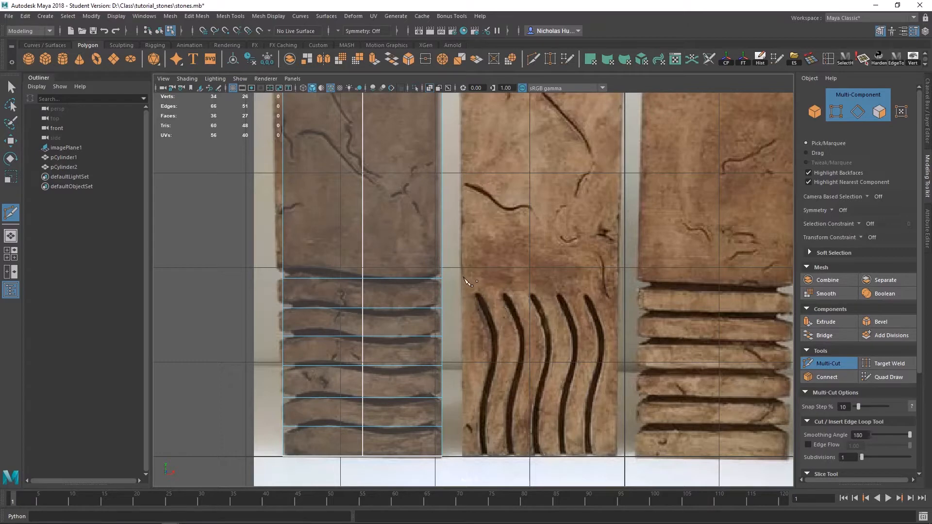
{"action": "key", "text": "q"}
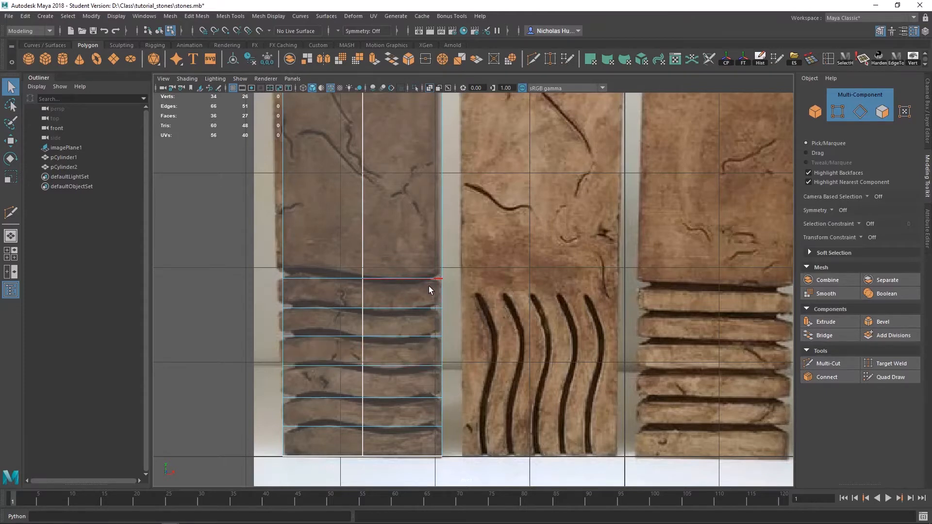
In perspective, duplicate the prism's front face between the two uppermost edge loops and move the copy out beside the prism.
{"action": "key", "text": "space"}
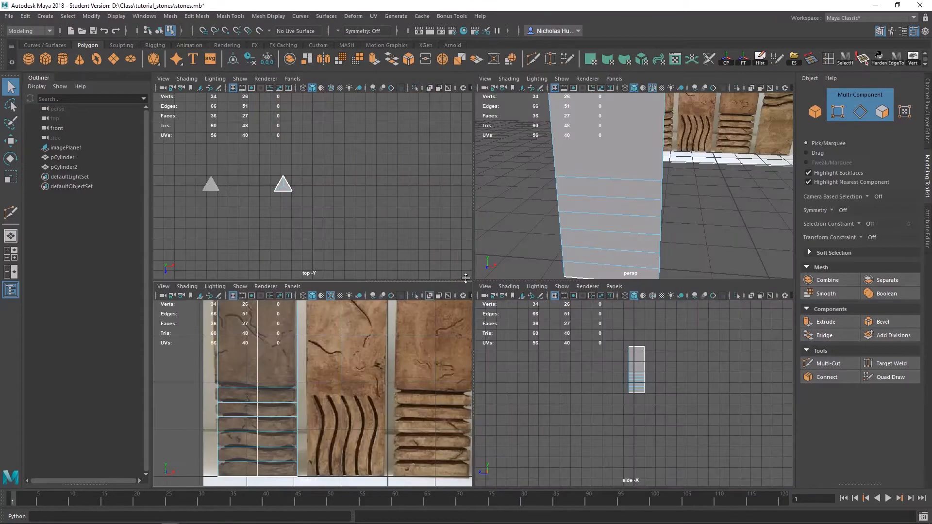
{"action": "key", "text": "space"}
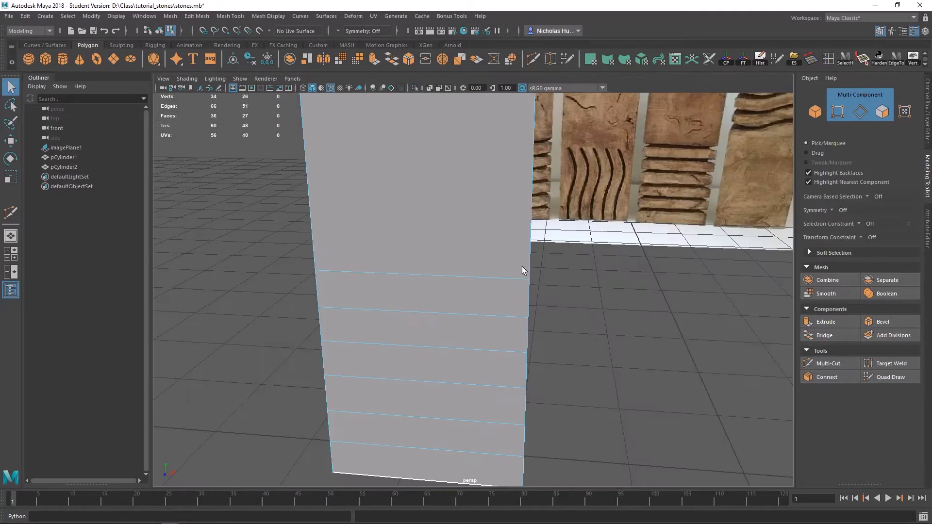
{"action": "left_click_drag", "start_coordinate": [522, 267], "coordinate": [435, 298], "text": "alt"}
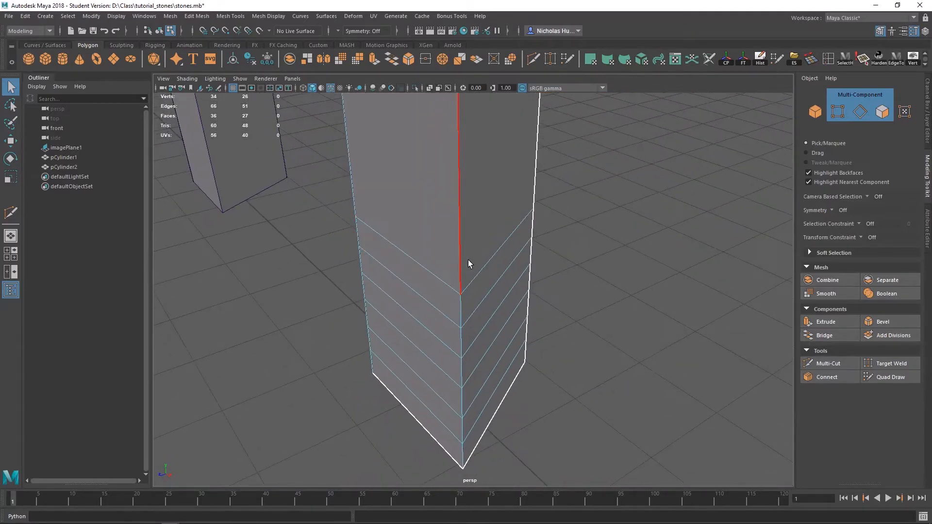
{"action": "left_click_drag", "start_coordinate": [468, 262], "coordinate": [493, 244], "text": "alt"}
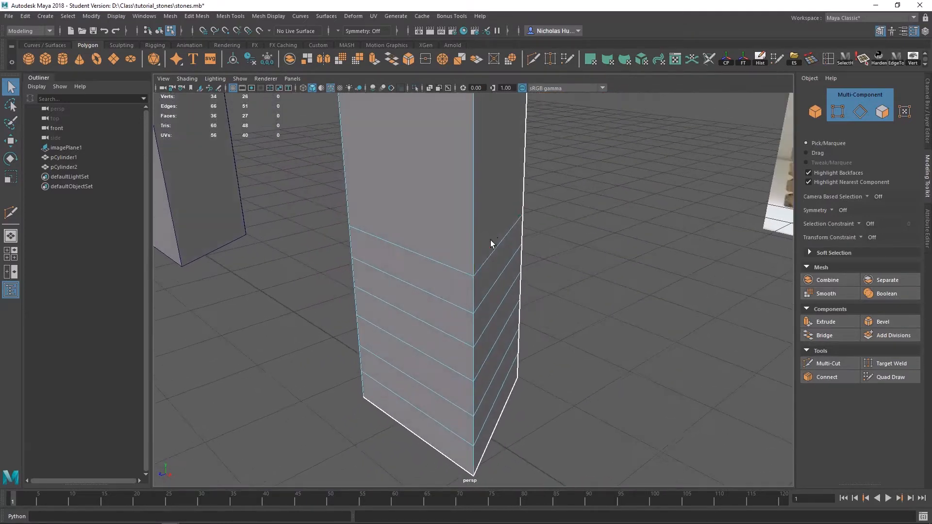
{"action": "left_click", "coordinate": [420, 272]}
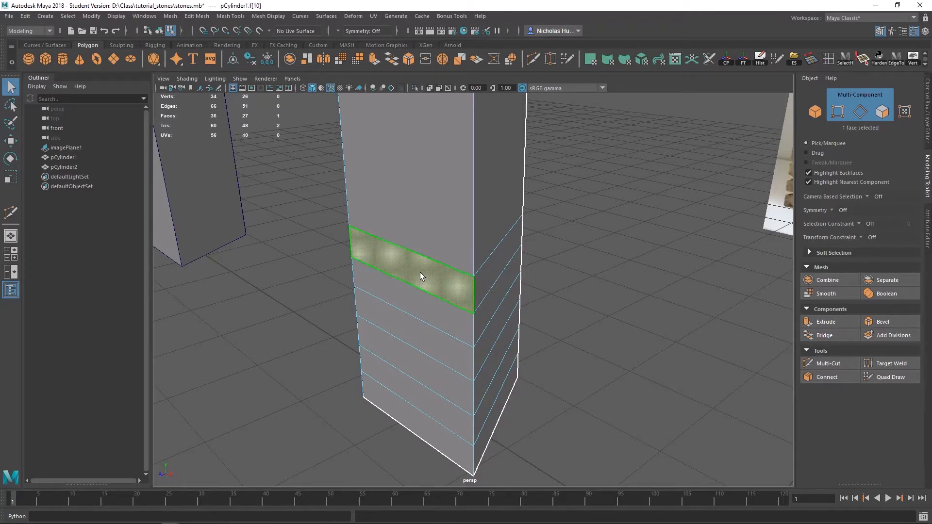
{"action": "right_click", "coordinate": [420, 272], "text": "shift"}
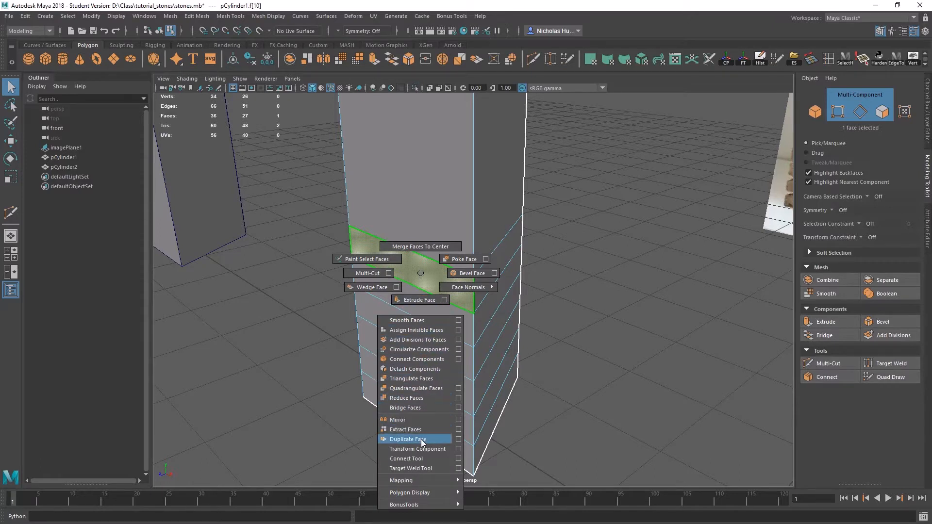
{"action": "left_click", "coordinate": [421, 440]}
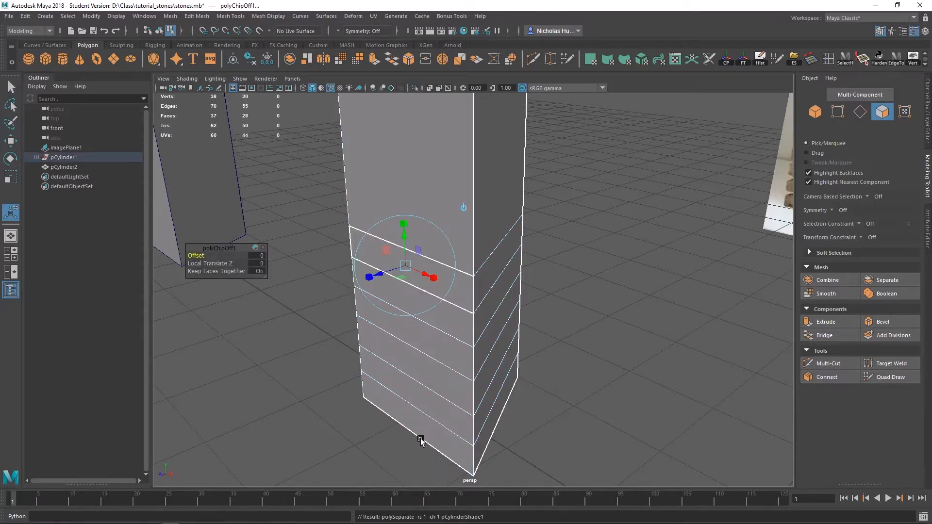
{"action": "left_click_drag", "start_coordinate": [369, 277], "coordinate": [546, 249]}
{"action": "left_click", "coordinate": [590, 238]}
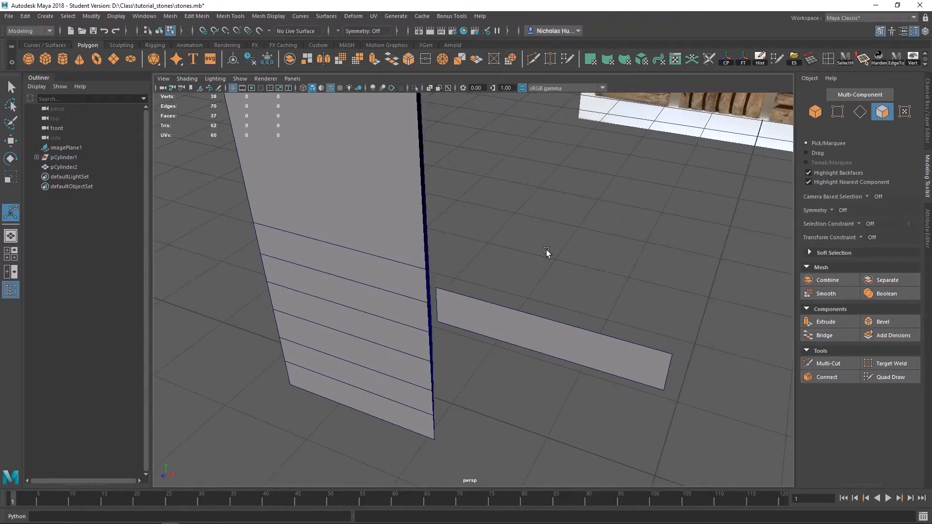
Save the scene, accepting the student version notice.
{"action": "key", "text": "ctrl+s"}
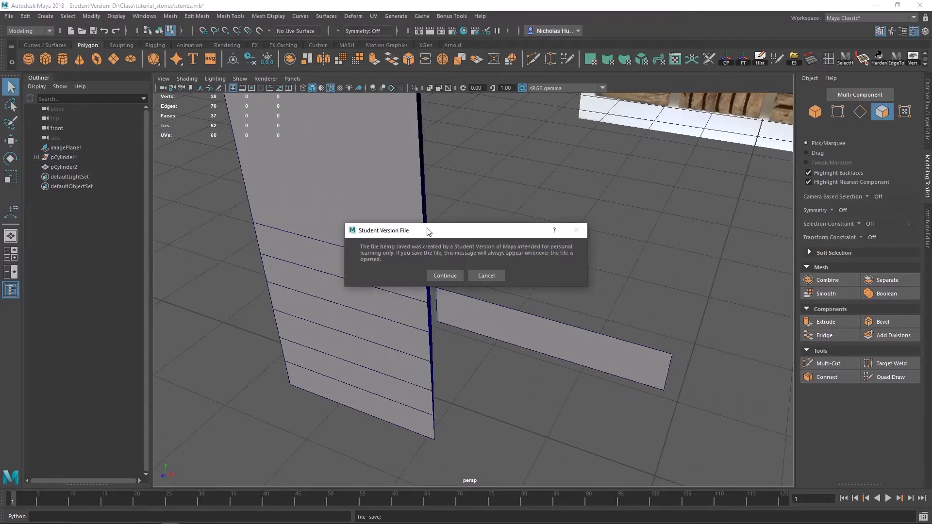
{"action": "left_click", "coordinate": [450, 277]}
{"action": "left_click", "coordinate": [443, 275]}
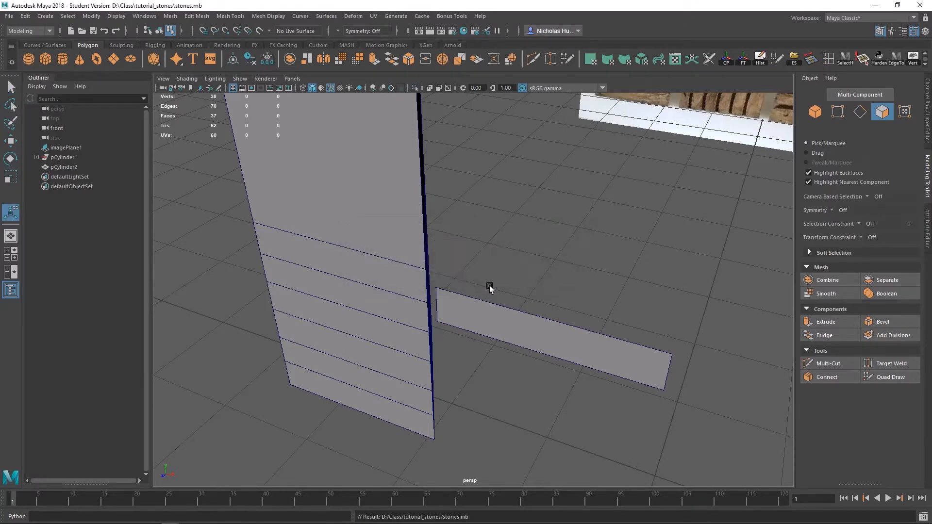
Delete the construction history of all objects in the scene.
{"action": "scroll", "coordinate": [504, 271], "scroll_direction": "down", "scroll_amount": 2}
{"action": "middle_click_drag", "start_coordinate": [505, 270], "coordinate": [498, 285], "text": "alt"}
{"action": "scroll", "coordinate": [498, 285], "scroll_direction": "down", "scroll_amount": 3}
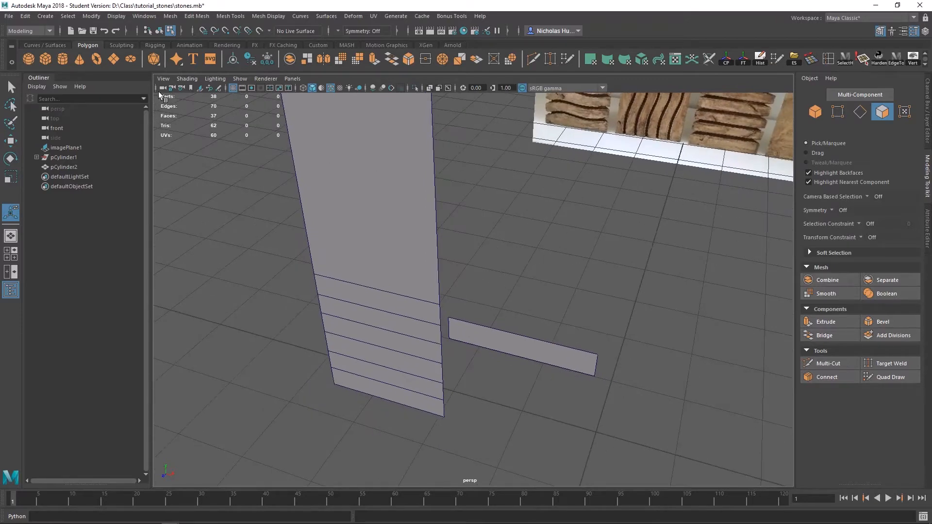
{"action": "left_click", "coordinate": [25, 16]}
{"action": "mouse_move", "coordinate": [96, 141]}
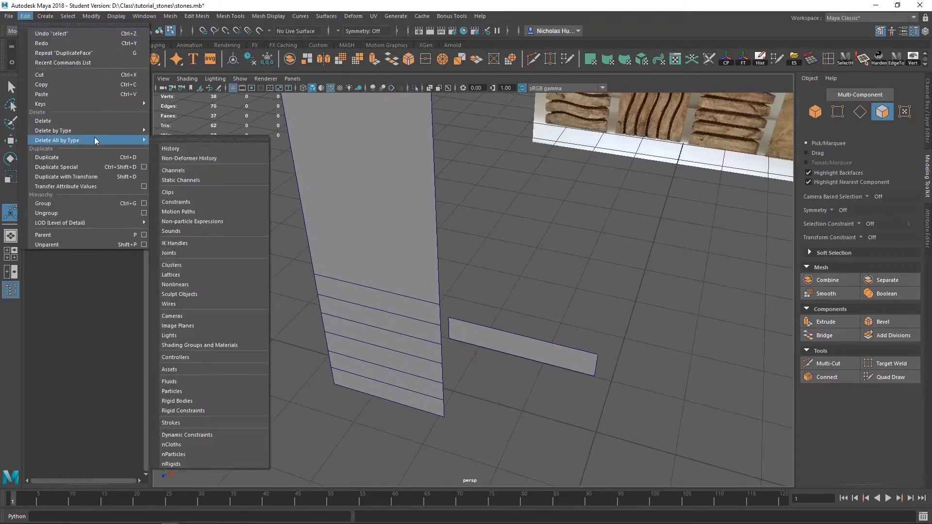
{"action": "left_click", "coordinate": [171, 148]}
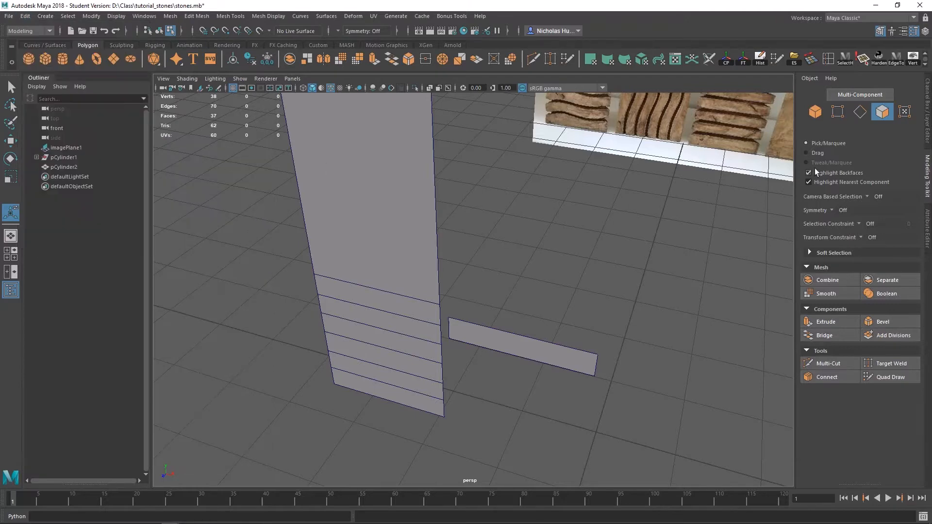
Show the channel box, return to object mode and select the duplicated face strip as a separate object.
{"action": "left_click", "coordinate": [927, 97]}
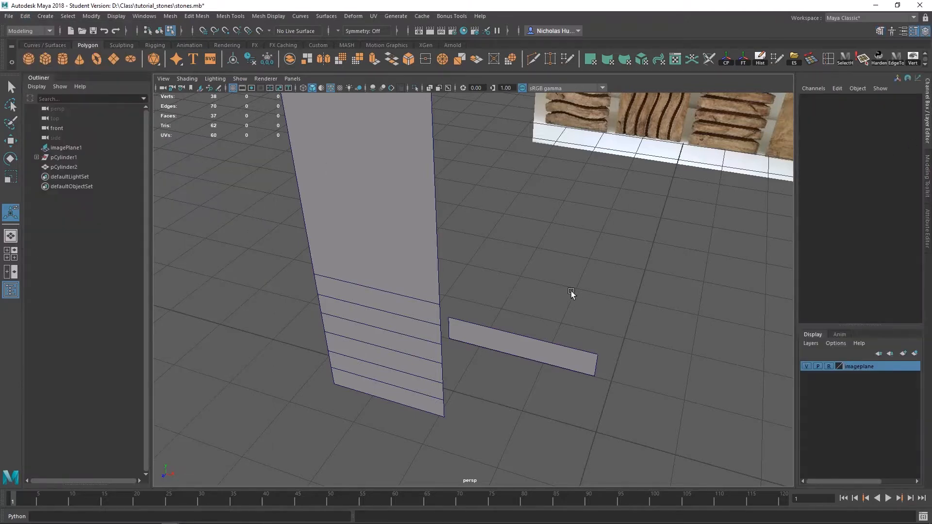
{"action": "left_click_drag", "start_coordinate": [571, 293], "coordinate": [766, 224], "text": "alt"}
{"action": "right_click_drag", "start_coordinate": [401, 277], "coordinate": [468, 235]}
{"action": "left_click", "coordinate": [467, 305]}
{"action": "left_click_drag", "start_coordinate": [565, 257], "coordinate": [525, 294], "text": "alt"}
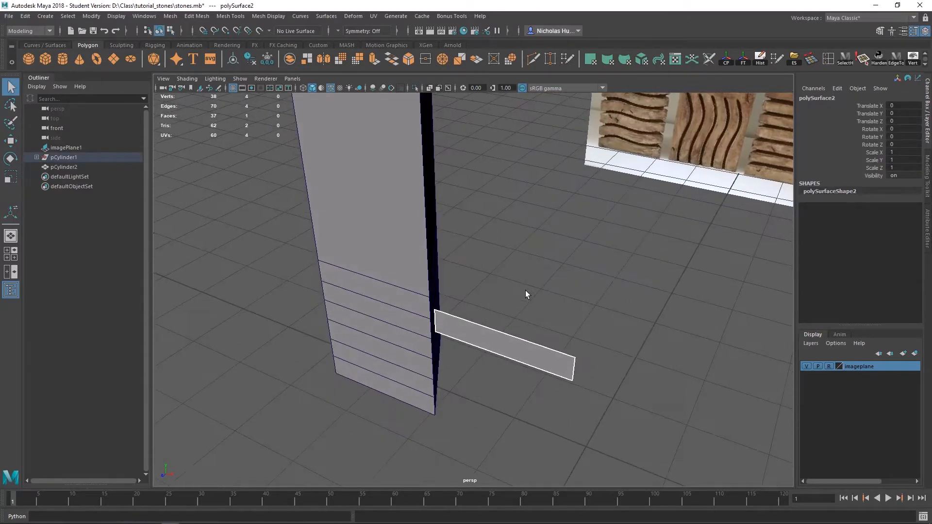
Switch the prism to face selection, clear the selection and return the prism to object mode.
{"action": "right_click_drag", "start_coordinate": [392, 251], "coordinate": [388, 273]}
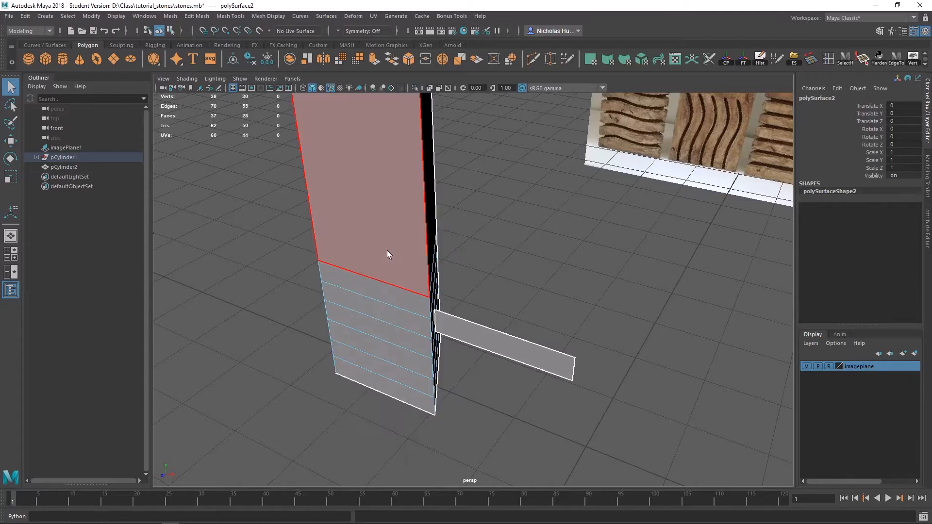
{"action": "left_click", "coordinate": [393, 313]}
{"action": "left_click", "coordinate": [481, 313]}
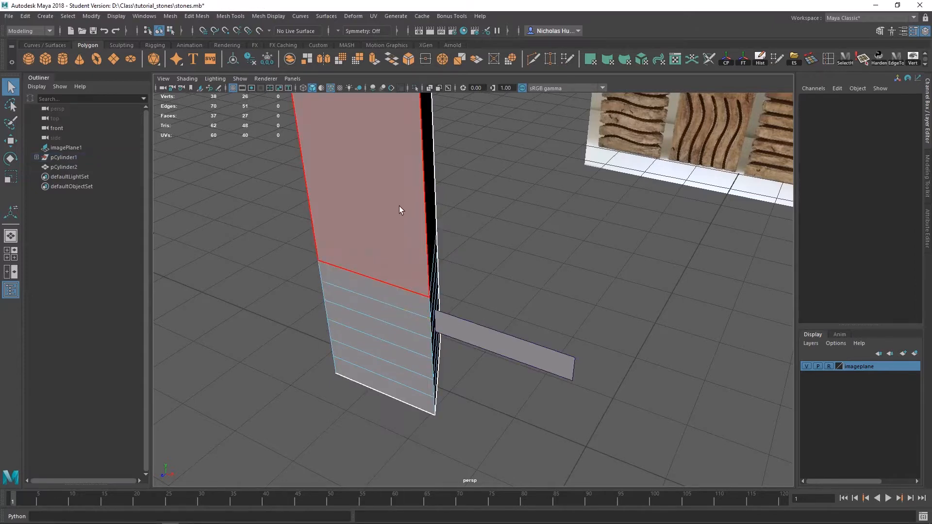
{"action": "right_click_drag", "start_coordinate": [397, 206], "coordinate": [443, 193]}
Select the duplicated face strip and activate the Move tool to inspect where its pivot sits.
{"action": "left_click_drag", "start_coordinate": [470, 205], "coordinate": [550, 228], "text": "alt"}
{"action": "middle_click_drag", "start_coordinate": [549, 228], "coordinate": [444, 204], "text": "alt"}
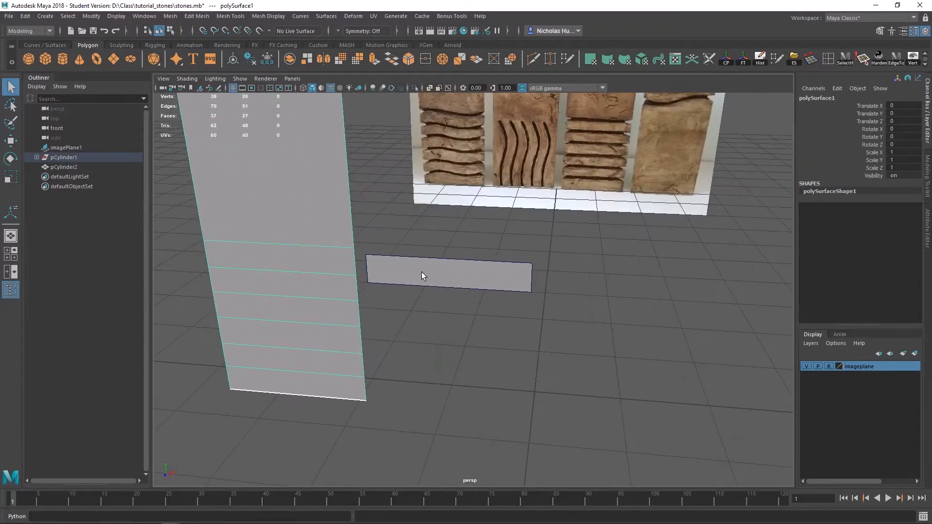
{"action": "left_click", "coordinate": [421, 276]}
{"action": "left_click_drag", "start_coordinate": [406, 266], "coordinate": [476, 267], "text": "alt"}
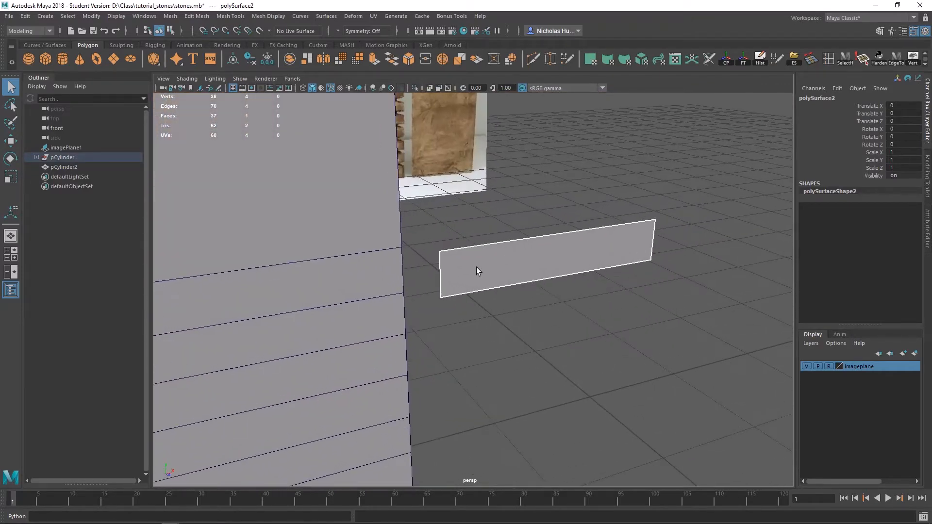
{"action": "key", "text": "w"}
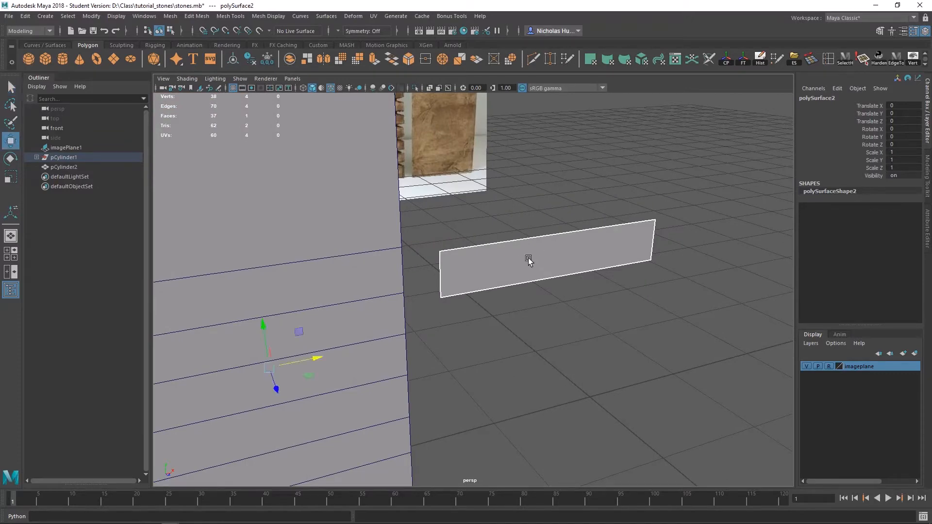
{"action": "left_click_drag", "start_coordinate": [435, 290], "coordinate": [383, 302], "text": "alt"}
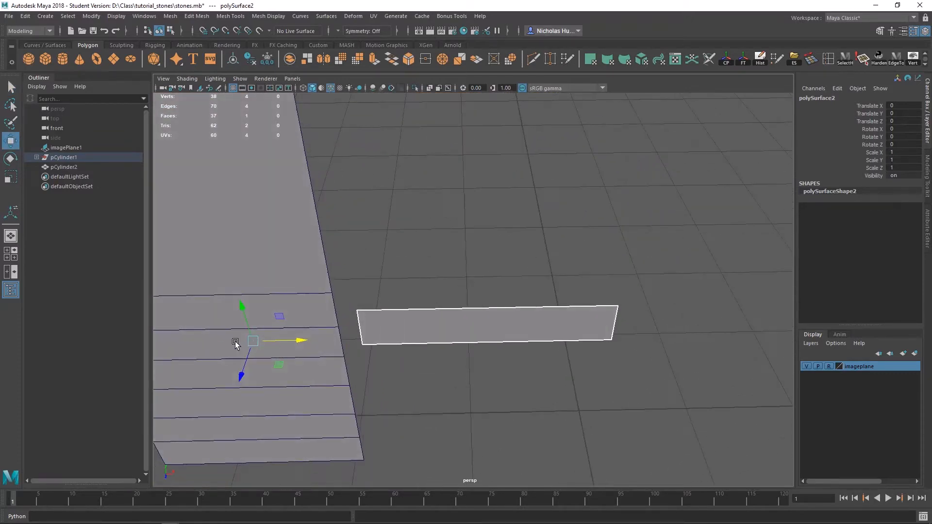
{"action": "left_click_drag", "start_coordinate": [333, 283], "coordinate": [517, 210], "text": "alt"}
Try rotating the strip about its off-centre pivot, undo the rotation and return to the Move tool.
{"action": "key", "text": "e"}
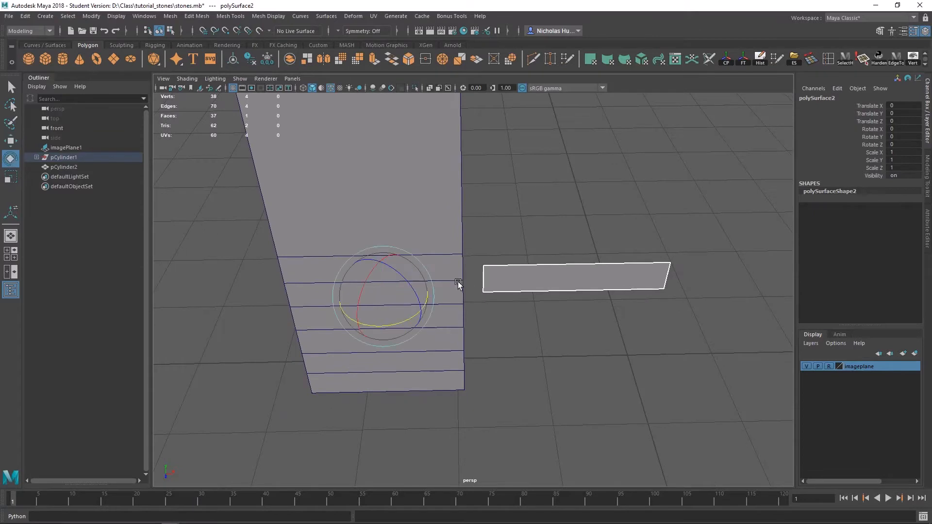
{"action": "left_click_drag", "start_coordinate": [422, 315], "coordinate": [706, 283]}
{"action": "key", "text": "ctrl+z"}
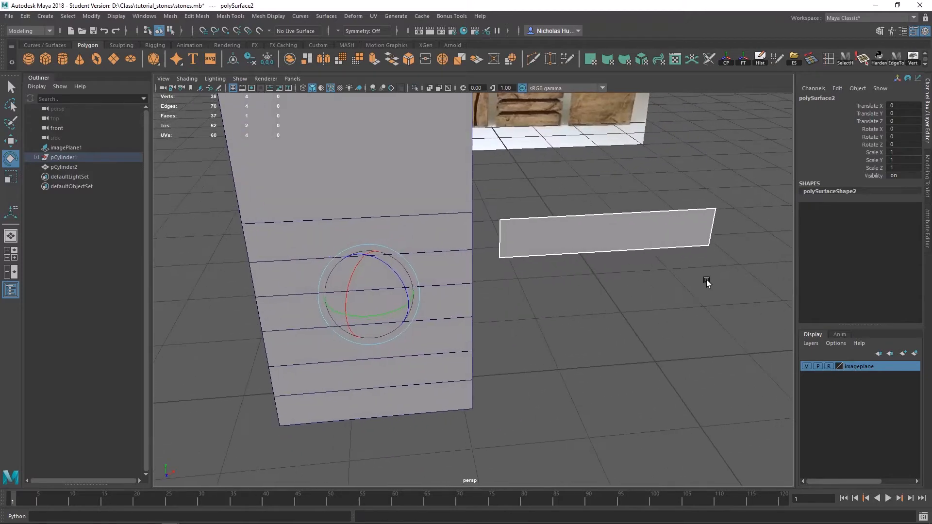
{"action": "key", "text": "w"}
{"action": "middle_click_drag", "start_coordinate": [599, 182], "coordinate": [547, 241], "text": "alt"}
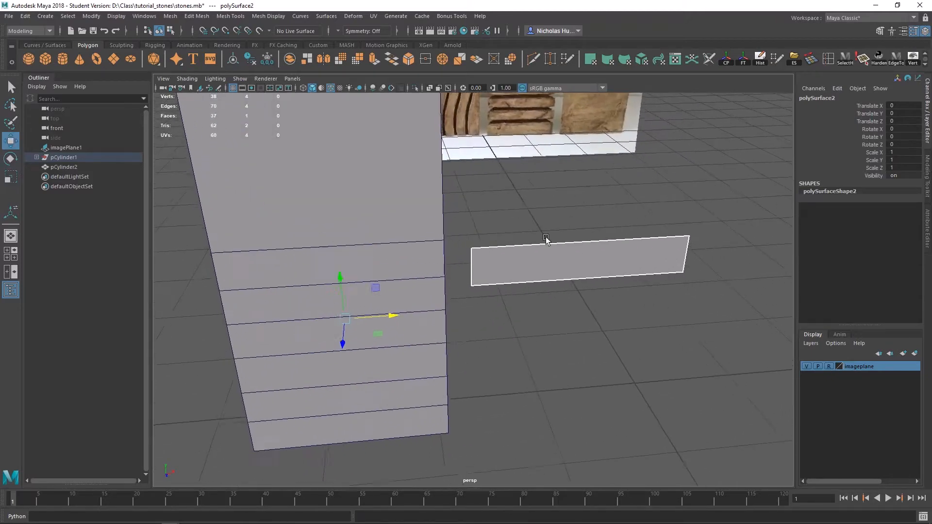
Edit the strip's pivot and vertex-snap it to the strip's upper-left corner.
{"action": "right_click_drag", "start_coordinate": [547, 241], "coordinate": [561, 248], "text": "alt"}
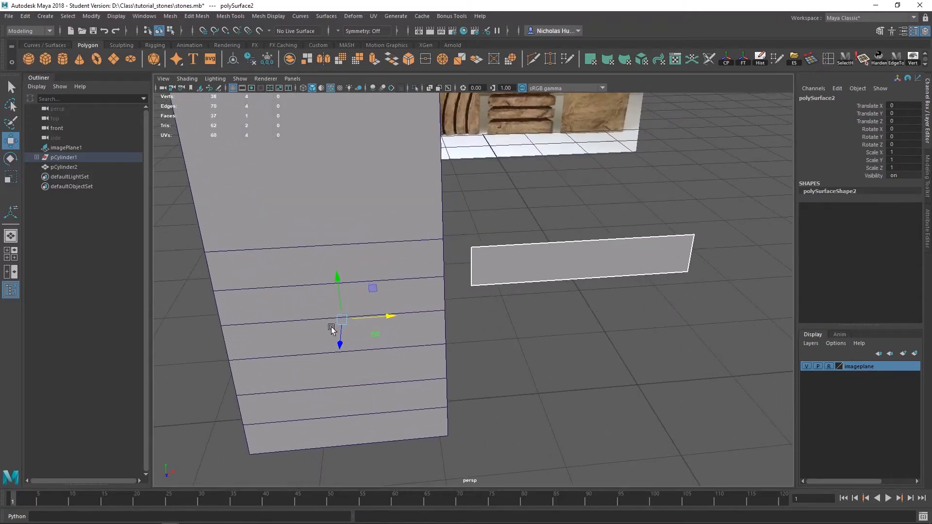
{"action": "key", "text": "d"}
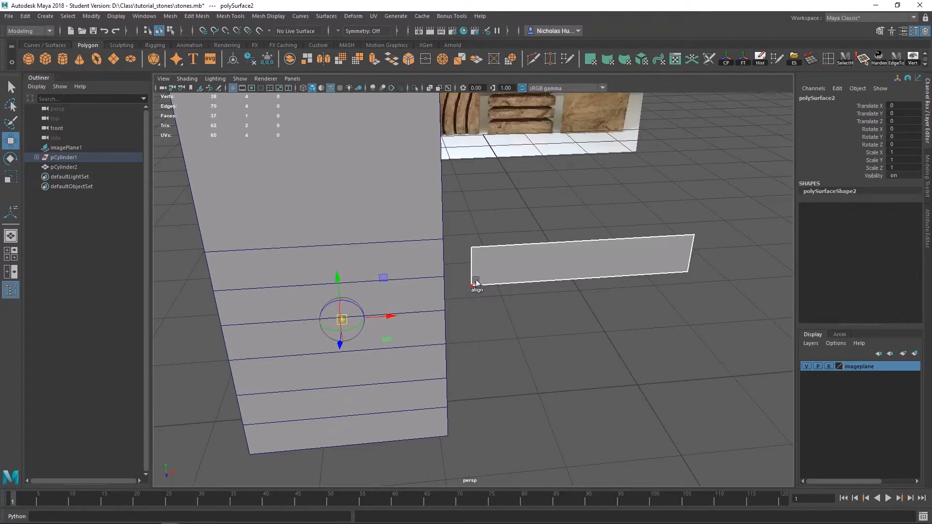
{"action": "key", "text": "v"}
{"action": "left_click", "coordinate": [472, 248]}
{"action": "mouse_move", "coordinate": [473, 248]}
{"action": "middle_mouse_down"}
{"action": "mouse_move", "coordinate": [436, 282]}
{"action": "mouse_move", "coordinate": [230, 308]}
{"action": "mouse_move", "coordinate": [213, 247]}
{"action": "mouse_move", "coordinate": [470, 249]}
{"action": "middle_mouse_up"}
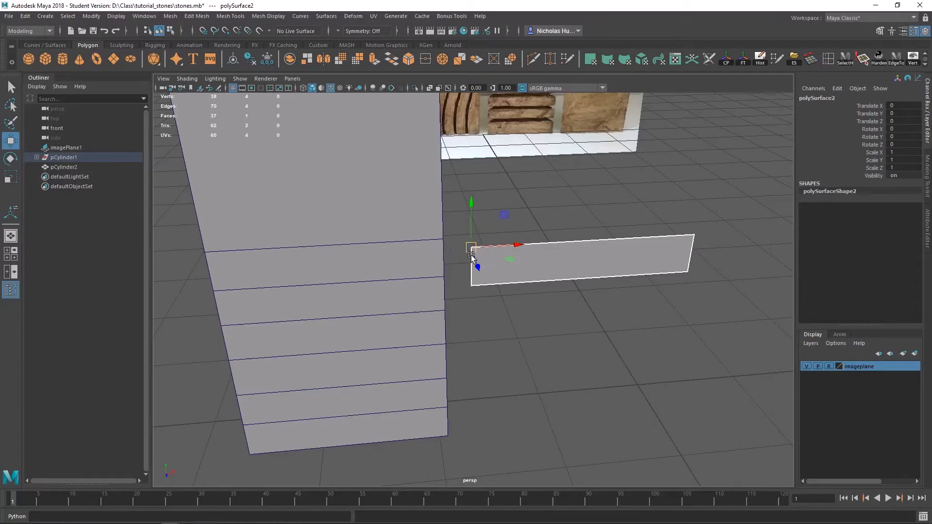
Try transforming the strip from its new corner pivot, and undo the test changes.
{"action": "mouse_move", "coordinate": [471, 250]}
{"action": "left_mouse_down"}
{"action": "mouse_move", "coordinate": [483, 227]}
{"action": "mouse_move", "coordinate": [478, 256]}
{"action": "mouse_move", "coordinate": [490, 265]}
{"action": "mouse_move", "coordinate": [469, 267]}
{"action": "mouse_move", "coordinate": [488, 253]}
{"action": "left_mouse_up"}
{"action": "key", "text": "e"}
{"action": "key", "text": "ctrl+z"}
{"action": "key", "text": "ctrl+z"}
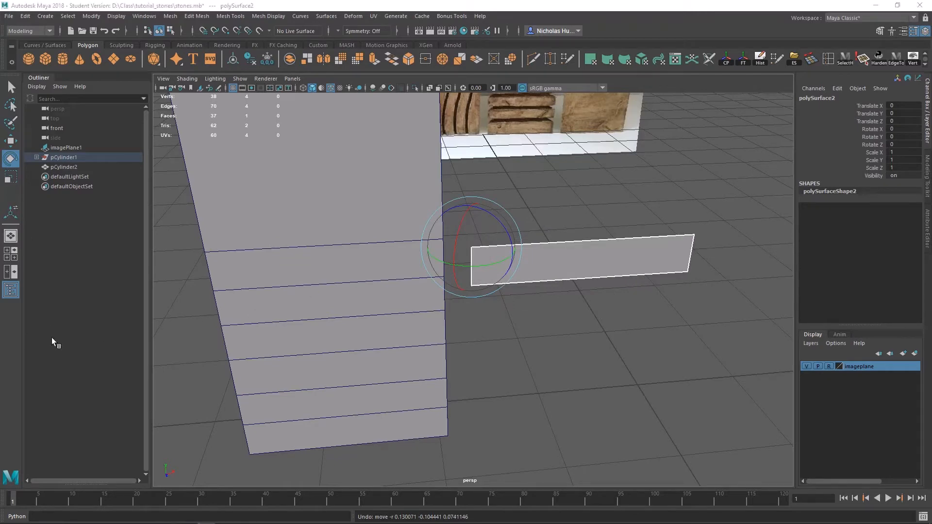
Vertex-snap the strip's pivot corner onto the prism's vertical edge at the second groove line from the top.
{"action": "left_click_drag", "start_coordinate": [389, 320], "coordinate": [543, 238], "text": "alt"}
{"action": "key", "text": "w"}
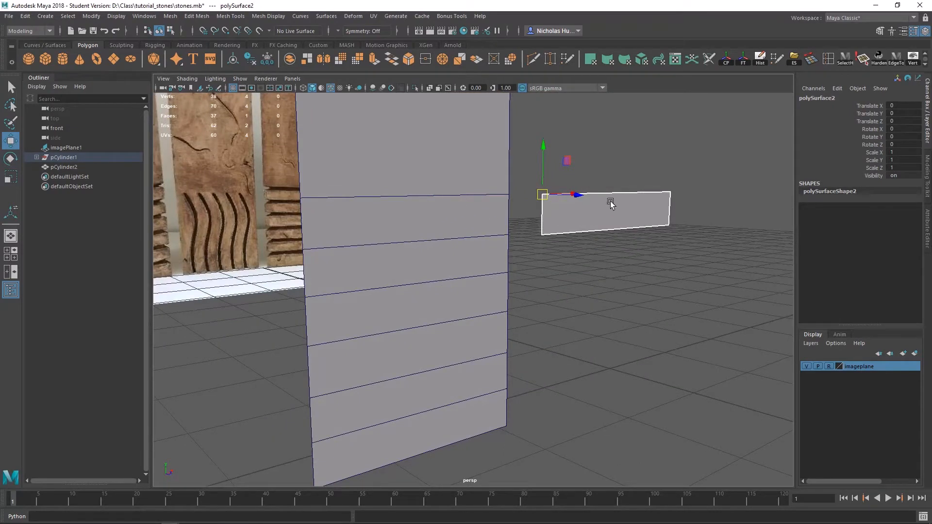
{"action": "mouse_move", "coordinate": [536, 225]}
{"action": "left_mouse_down", "text": "alt"}
{"action": "mouse_move", "coordinate": [506, 227]}
{"action": "mouse_move", "coordinate": [539, 223]}
{"action": "left_mouse_up", "text": "alt"}
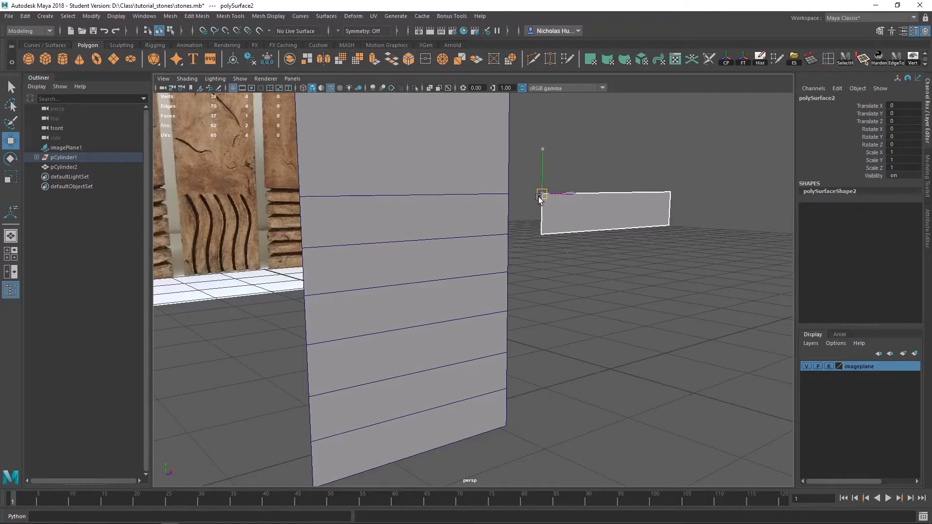
{"action": "key", "text": "v"}
{"action": "left_click_drag", "start_coordinate": [539, 194], "coordinate": [505, 223]}
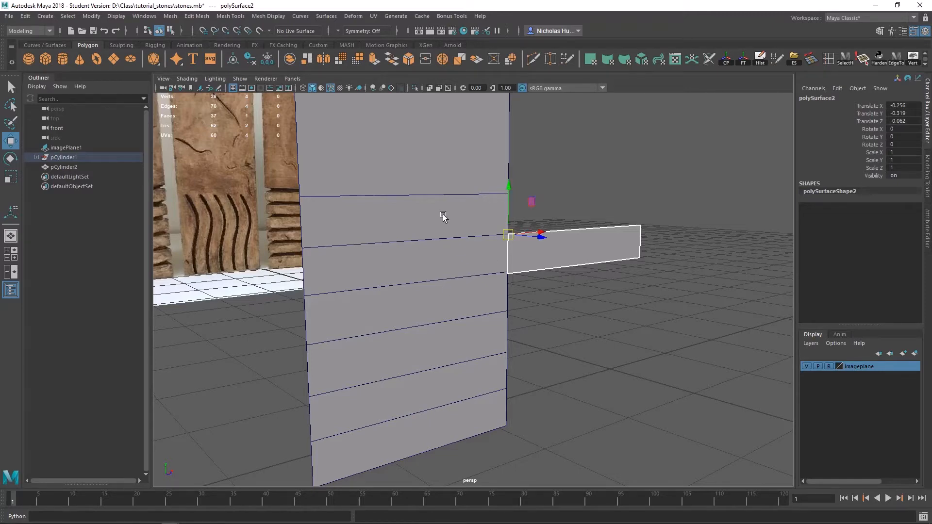
Switch the prism to edge selection and select the edge loop level with the strip's upper edge.
{"action": "left_click", "coordinate": [410, 207]}
{"action": "left_click_drag", "start_coordinate": [444, 170], "coordinate": [463, 237], "text": "alt"}
{"action": "right_click_drag", "start_coordinate": [463, 236], "coordinate": [464, 207]}
{"action": "left_click_drag", "start_coordinate": [464, 209], "coordinate": [518, 243], "text": "alt"}
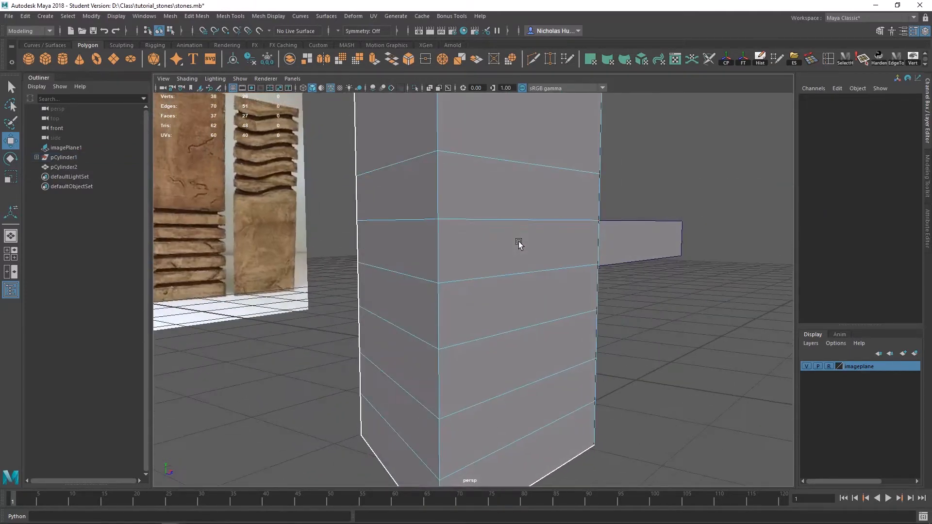
{"action": "left_click", "coordinate": [494, 219]}
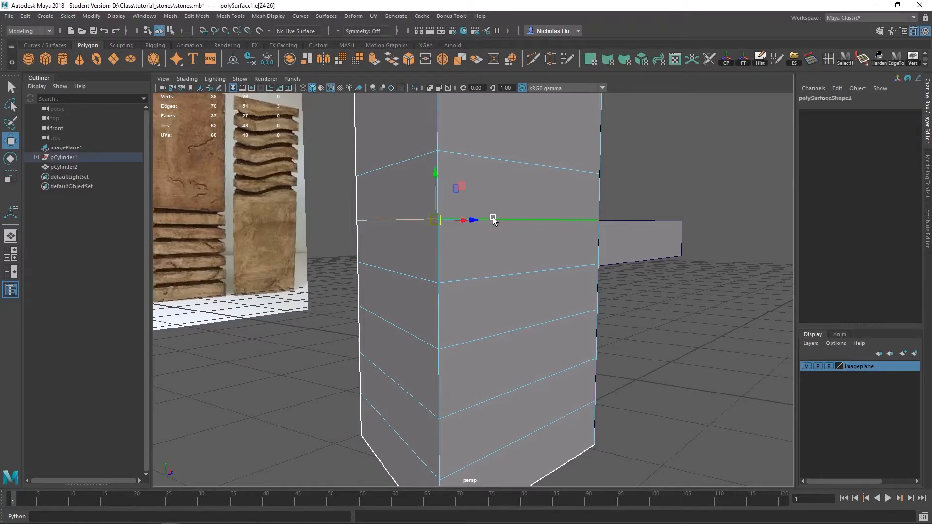
{"action": "left_click_drag", "start_coordinate": [452, 267], "coordinate": [431, 291], "text": "alt"}
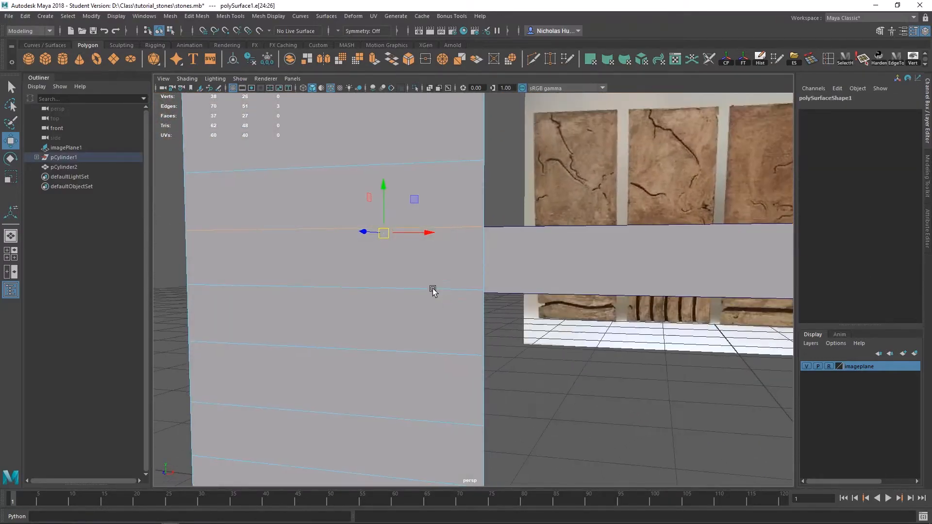
{"action": "left_click", "coordinate": [386, 186]}
Select the prism's edge loop at the strip's lower edge and make the vertical axis the active move axis.
{"action": "left_click_drag", "start_coordinate": [529, 236], "coordinate": [502, 301], "text": "alt"}
{"action": "left_click", "coordinate": [428, 271]}
{"action": "double_click", "coordinate": [438, 272]}
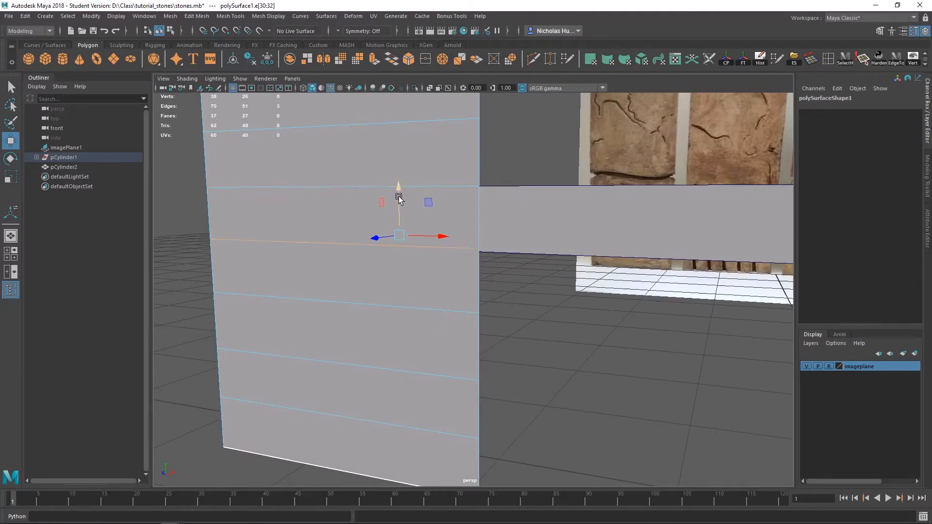
{"action": "left_click", "coordinate": [375, 238]}
{"action": "left_click", "coordinate": [440, 237]}
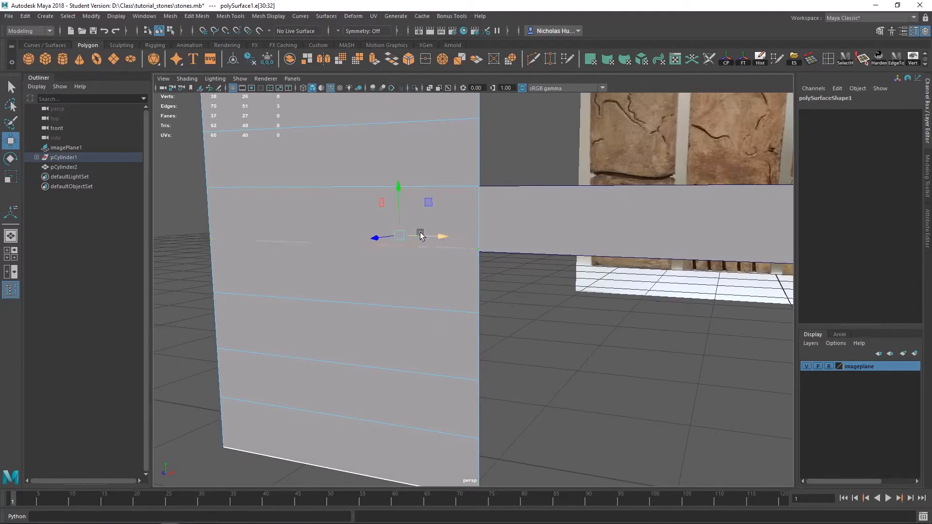
{"action": "left_click", "coordinate": [397, 196]}
{"action": "left_click", "coordinate": [375, 237]}
{"action": "left_click", "coordinate": [398, 190]}
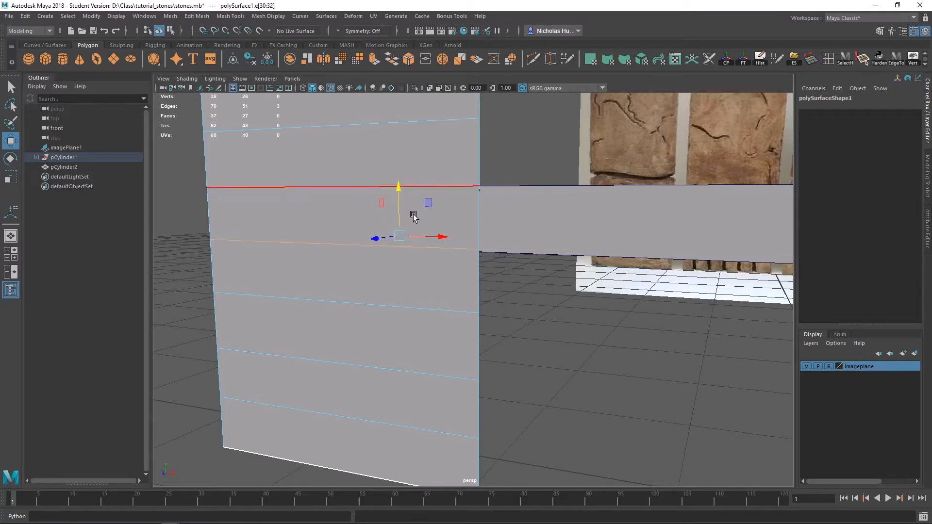
{"action": "left_click", "coordinate": [443, 238]}
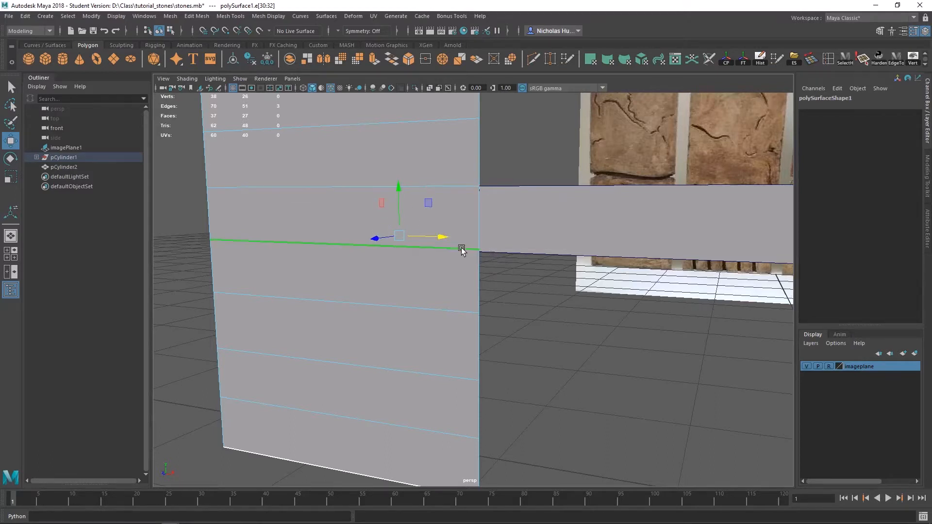
{"action": "left_click_drag", "start_coordinate": [462, 250], "coordinate": [454, 260], "text": "alt"}
{"action": "left_click", "coordinate": [377, 240]}
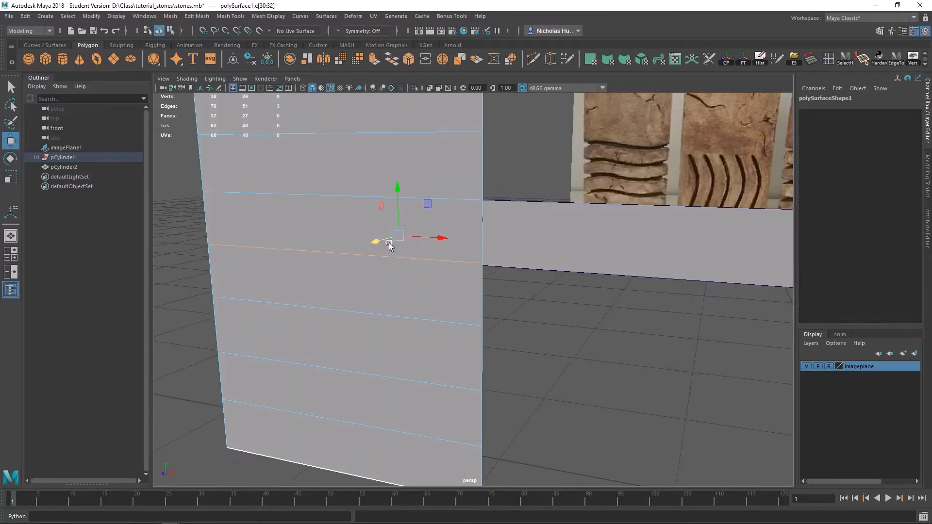
{"action": "left_click", "coordinate": [395, 192]}
Vertex-snap the selected edge loop vertically to the strip's lower corner so the spacing matches the strip's height.
{"action": "key", "text": "v"}
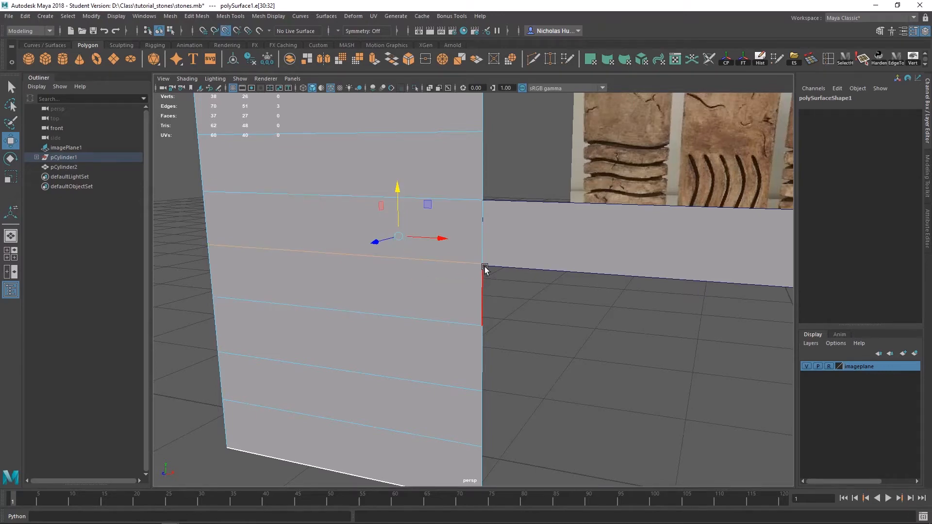
{"action": "middle_click_drag", "start_coordinate": [483, 266], "coordinate": [482, 264]}
{"action": "left_click_drag", "start_coordinate": [507, 291], "coordinate": [489, 275], "text": "alt"}
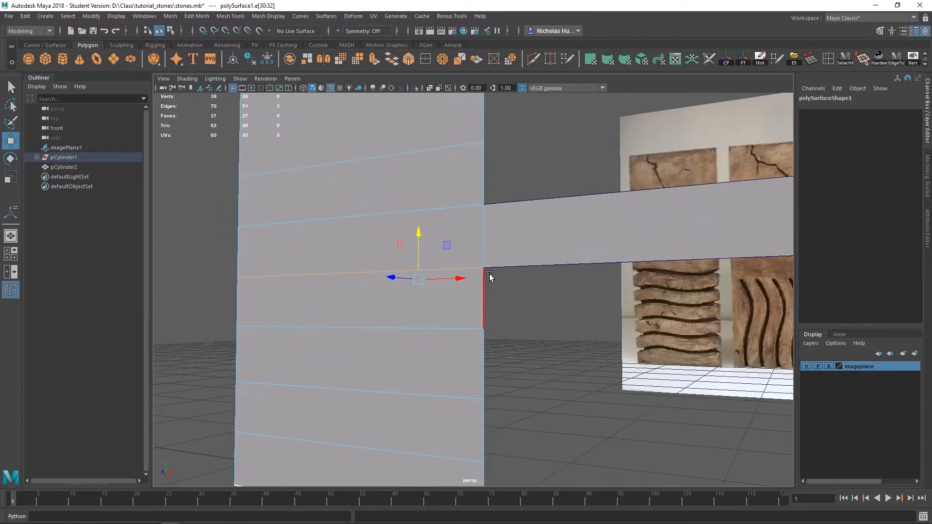
{"action": "key", "text": "v"}
{"action": "mouse_move", "coordinate": [490, 276]}
{"action": "middle_mouse_down"}
{"action": "mouse_move", "coordinate": [476, 228]}
{"action": "mouse_move", "coordinate": [484, 145]}
{"action": "mouse_move", "coordinate": [485, 336]}
{"action": "mouse_move", "coordinate": [482, 272]}
{"action": "middle_mouse_up"}
{"action": "left_click_drag", "start_coordinate": [482, 271], "coordinate": [512, 274], "text": "alt"}
{"action": "key", "text": "w"}
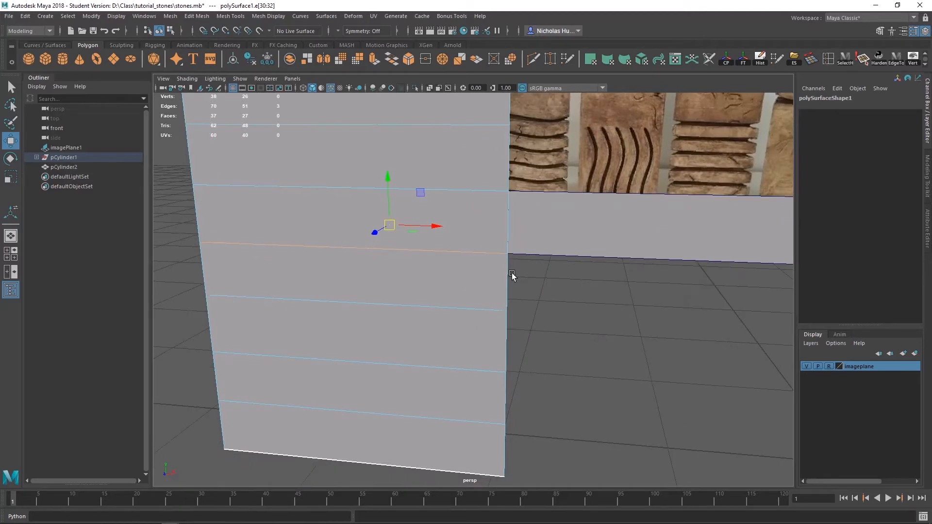
Select the strip and snap it straight down to the next edge loop, at Translate Y -0.637.
{"action": "left_click", "coordinate": [578, 335]}
{"action": "left_click_drag", "start_coordinate": [579, 200], "coordinate": [559, 260], "text": "alt"}
{"action": "left_click", "coordinate": [557, 304]}
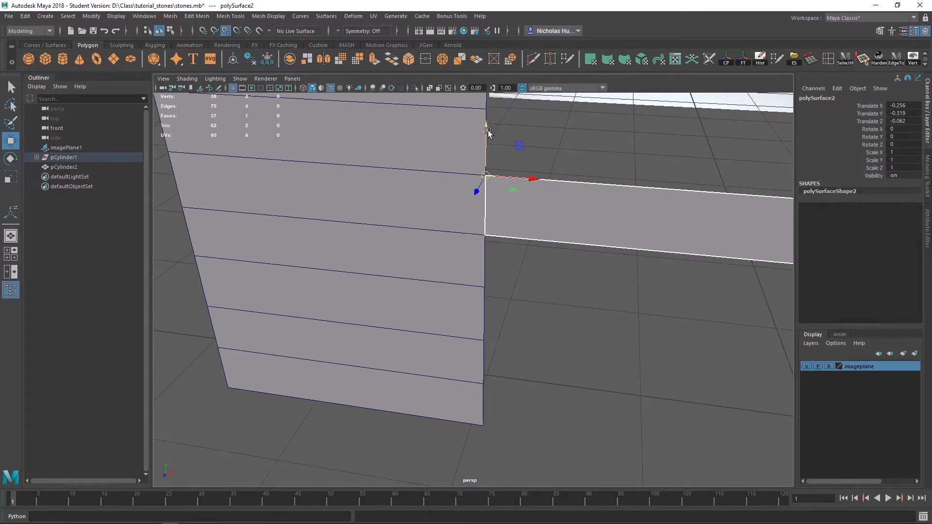
{"action": "left_click_drag", "start_coordinate": [488, 134], "coordinate": [477, 258]}
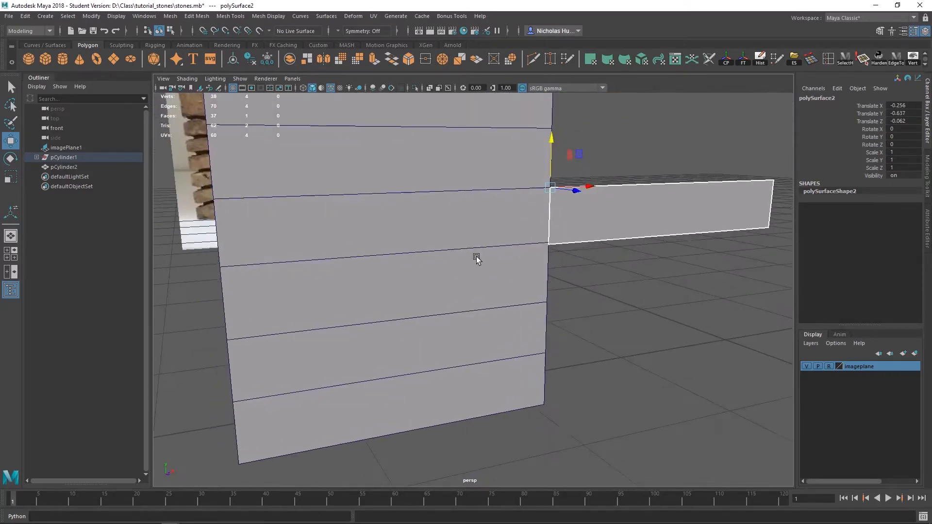
Select the prism's edge loop beside the strip's lower edge and snap it vertically to the strip's lower corner.
{"action": "left_click", "coordinate": [420, 212]}
{"action": "right_click_drag", "start_coordinate": [452, 246], "coordinate": [452, 220]}
{"action": "double_click", "coordinate": [460, 258]}
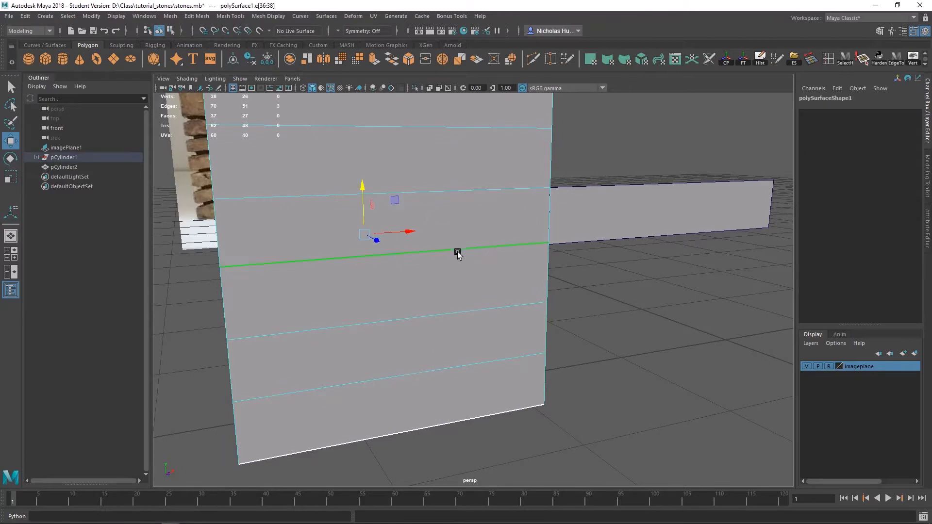
{"action": "left_click", "coordinate": [362, 186]}
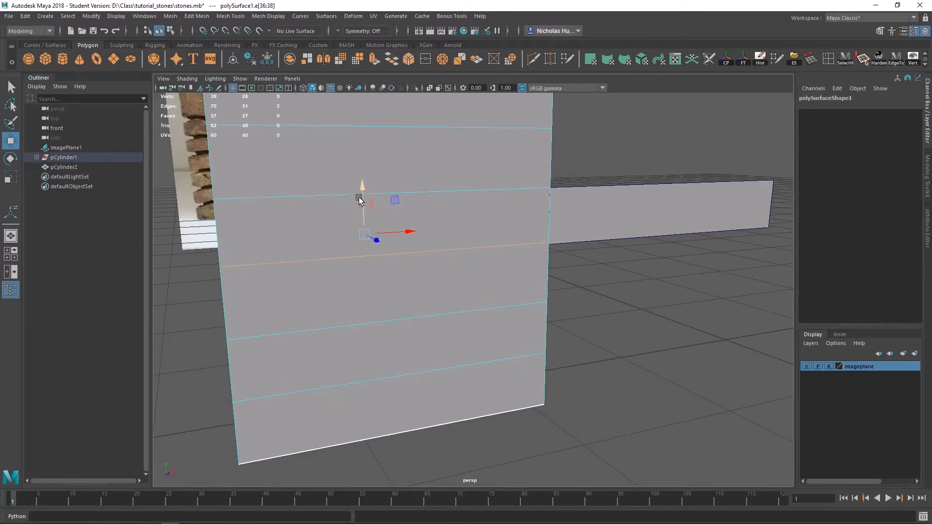
{"action": "key", "text": "v"}
{"action": "middle_click_drag", "start_coordinate": [551, 245], "coordinate": [547, 248]}
Reselect the strip as an object and snap it down one more edge loop, to Translate Y -0.956.
{"action": "right_click_drag", "start_coordinate": [583, 226], "coordinate": [616, 205]}
{"action": "key", "text": "v"}
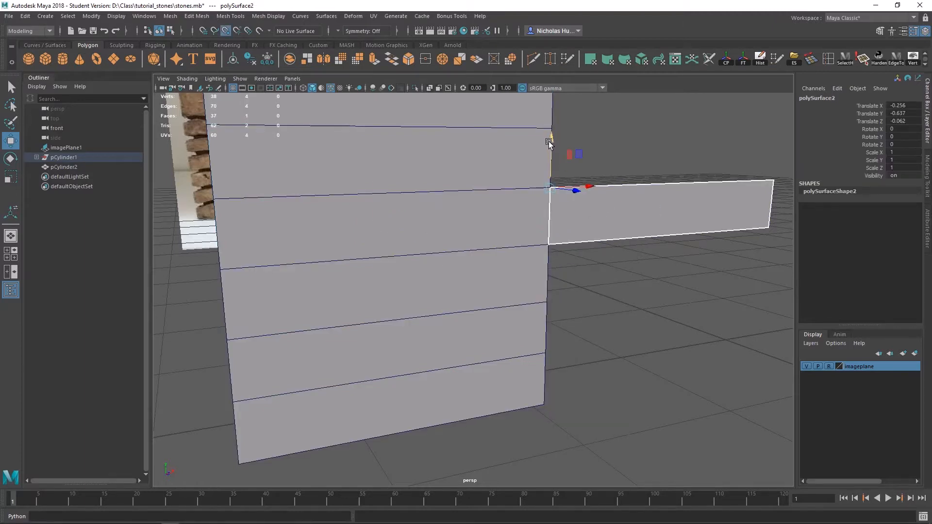
{"action": "left_click_drag", "start_coordinate": [551, 141], "coordinate": [550, 196]}
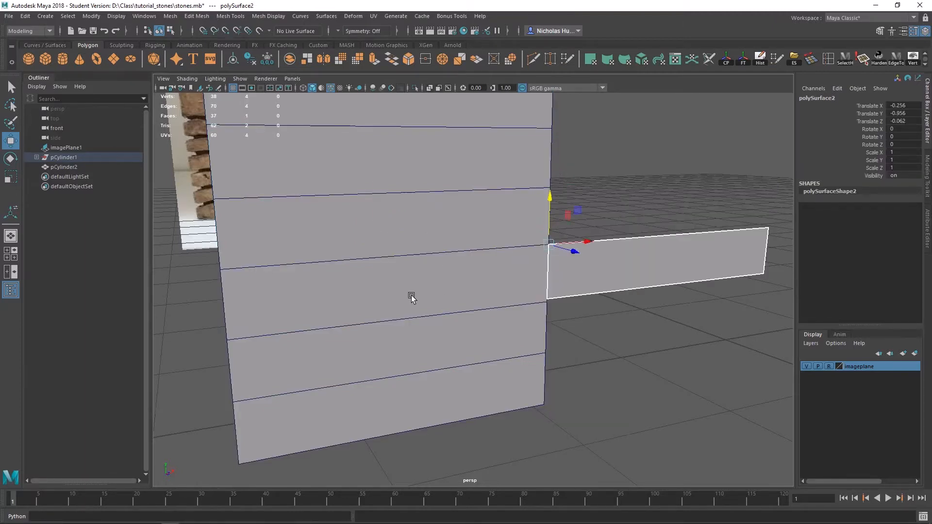
Select the second-lowest groove edge loop on the prism and snap it vertically to the strip's lower corner.
{"action": "left_click", "coordinate": [412, 298]}
{"action": "right_click_drag", "start_coordinate": [410, 245], "coordinate": [410, 221]}
{"action": "left_click", "coordinate": [441, 307]}
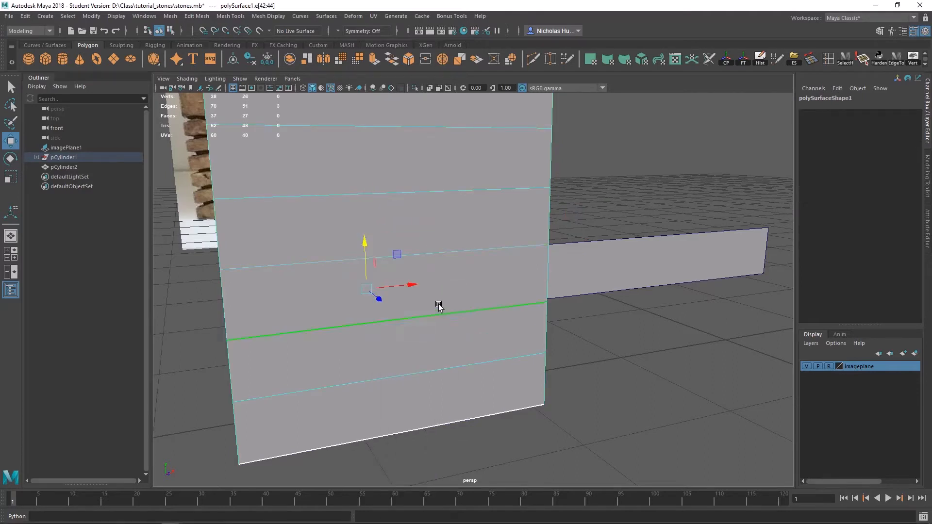
{"action": "left_click", "coordinate": [366, 251]}
{"action": "key", "text": "v"}
{"action": "middle_click_drag", "start_coordinate": [545, 301], "coordinate": [550, 293]}
Reselect the strip and snap it vertically down to the second-lowest groove edge loop.
{"action": "middle_click_drag", "start_coordinate": [550, 294], "coordinate": [524, 239], "text": "alt"}
{"action": "scroll", "coordinate": [524, 238], "scroll_direction": "up", "scroll_amount": 1}
{"action": "left_click_drag", "start_coordinate": [478, 219], "coordinate": [488, 254], "text": "alt"}
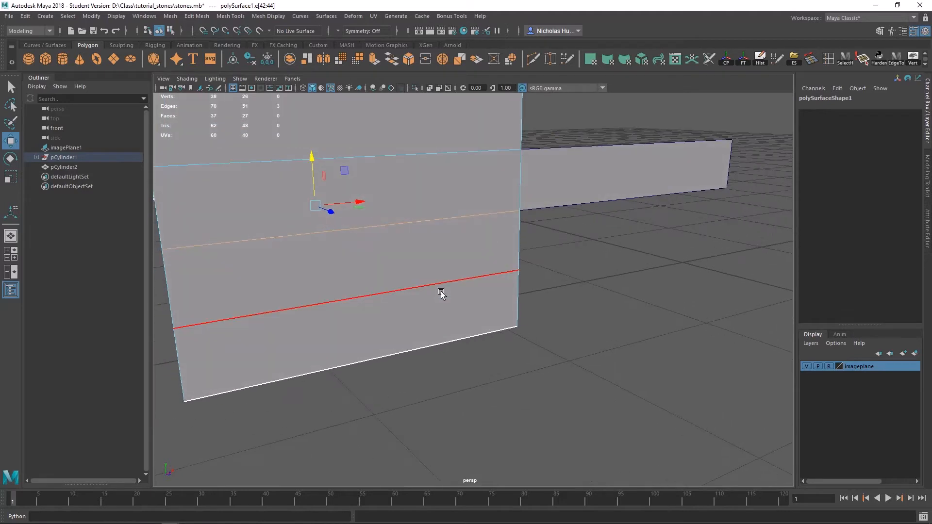
{"action": "left_click", "coordinate": [576, 161]}
{"action": "right_click_drag", "start_coordinate": [577, 168], "coordinate": [597, 158]}
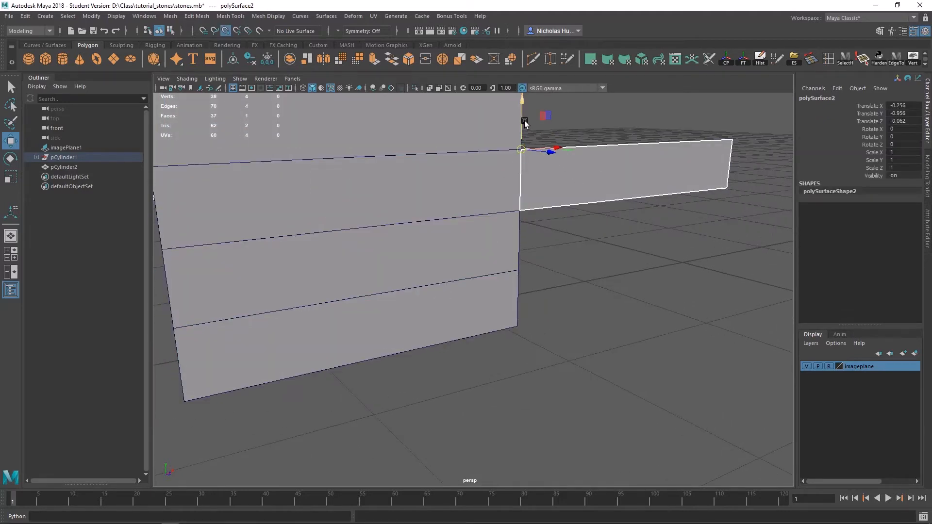
{"action": "key", "text": "v"}
{"action": "left_click_drag", "start_coordinate": [523, 121], "coordinate": [522, 233]}
Select the prism's lowest groove edge loop and align it vertically with the strip's lower corner.
{"action": "left_click", "coordinate": [414, 267]}
{"action": "right_click_drag", "start_coordinate": [415, 247], "coordinate": [415, 221]}
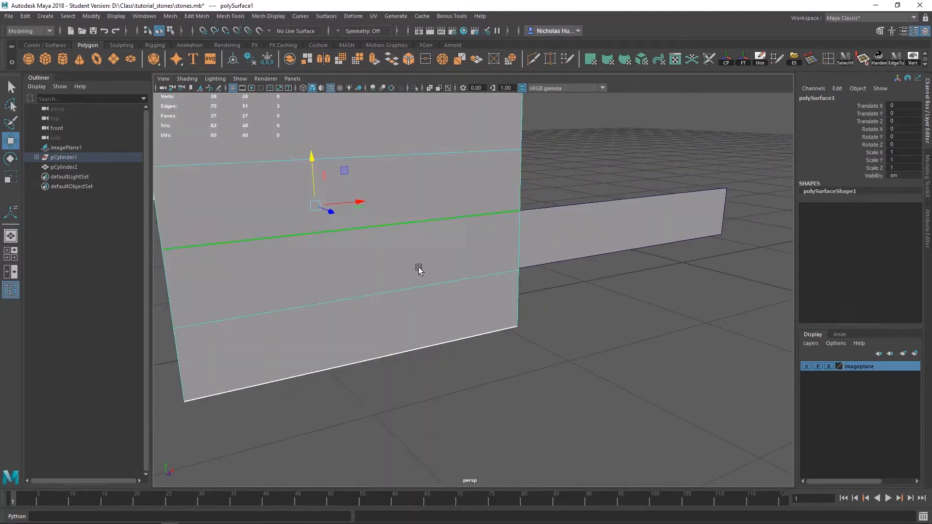
{"action": "double_click", "coordinate": [417, 286]}
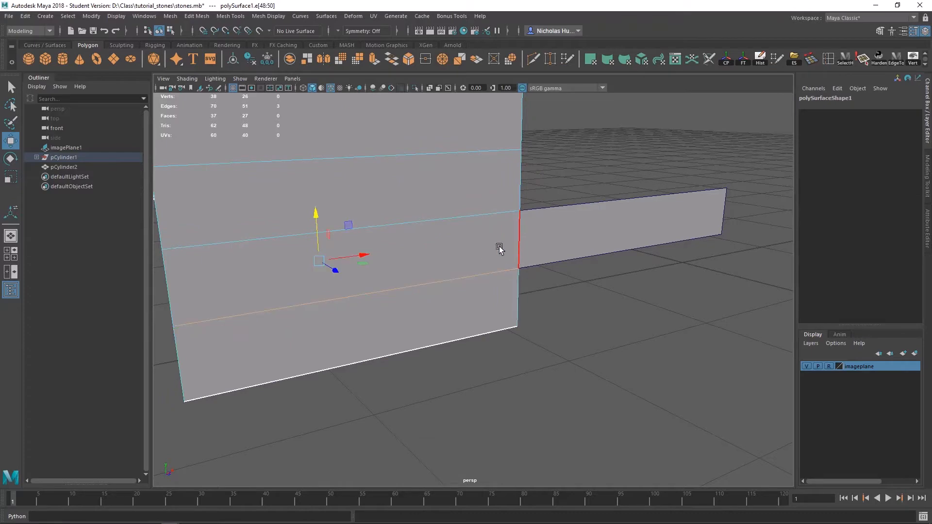
Return the prism to object mode, clear the selection and save the scene, accepting the student version notice.
{"action": "right_click_drag", "start_coordinate": [485, 238], "coordinate": [557, 165]}
{"action": "left_click", "coordinate": [557, 165]}
{"action": "left_click_drag", "start_coordinate": [557, 165], "coordinate": [473, 258], "text": "alt"}
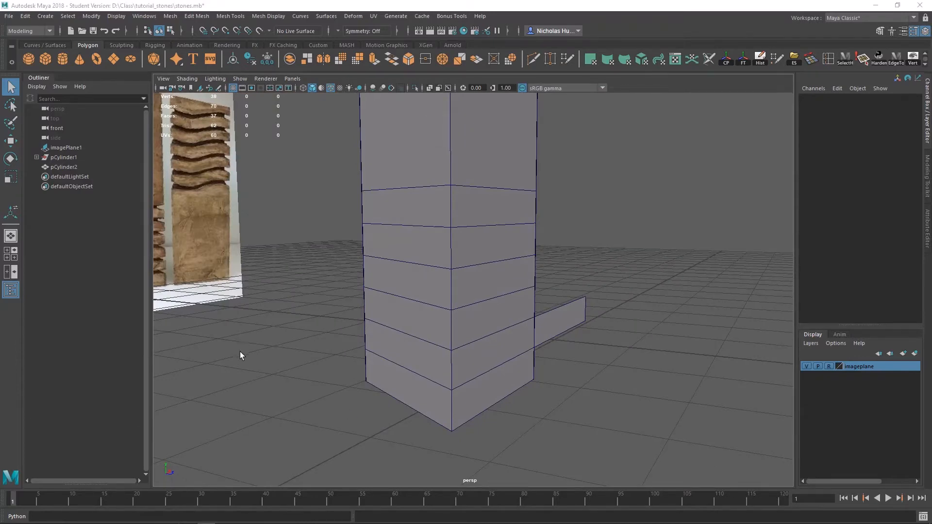
{"action": "key", "text": "ctrl+s"}
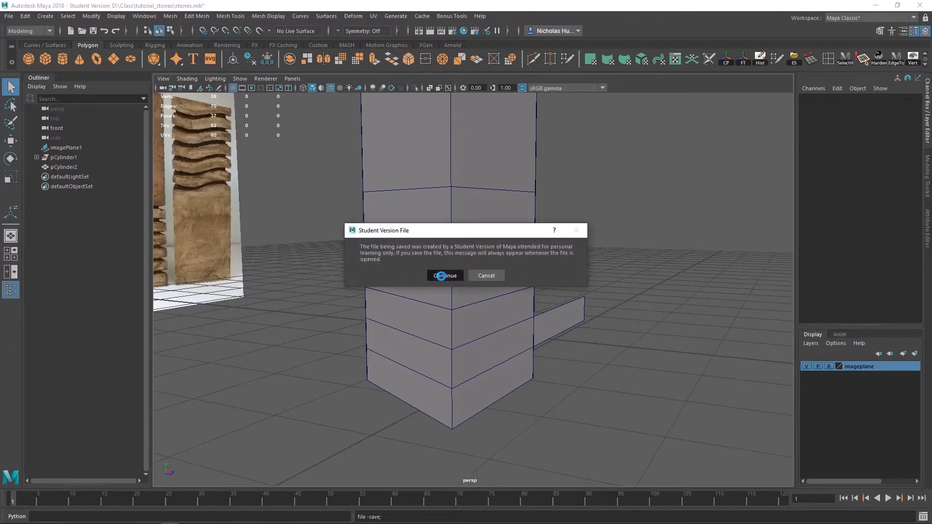
{"action": "left_click", "coordinate": [444, 275]}
Duplicate the grooved prism and move the copy beside the plain prism, to about X -4.34 and Z 2.51.
{"action": "left_click_drag", "start_coordinate": [753, 307], "coordinate": [553, 219], "text": "alt"}
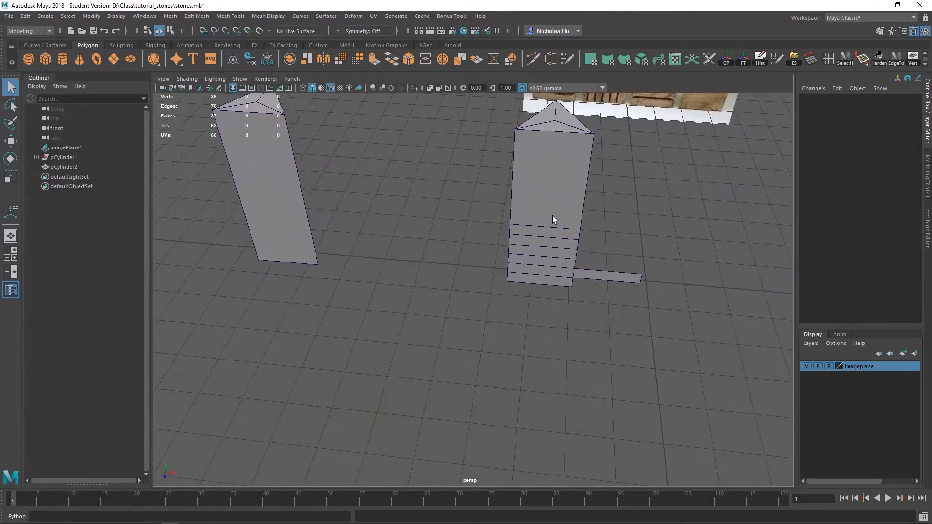
{"action": "left_click", "coordinate": [553, 219]}
{"action": "left_click_drag", "start_coordinate": [416, 228], "coordinate": [506, 288], "text": "alt"}
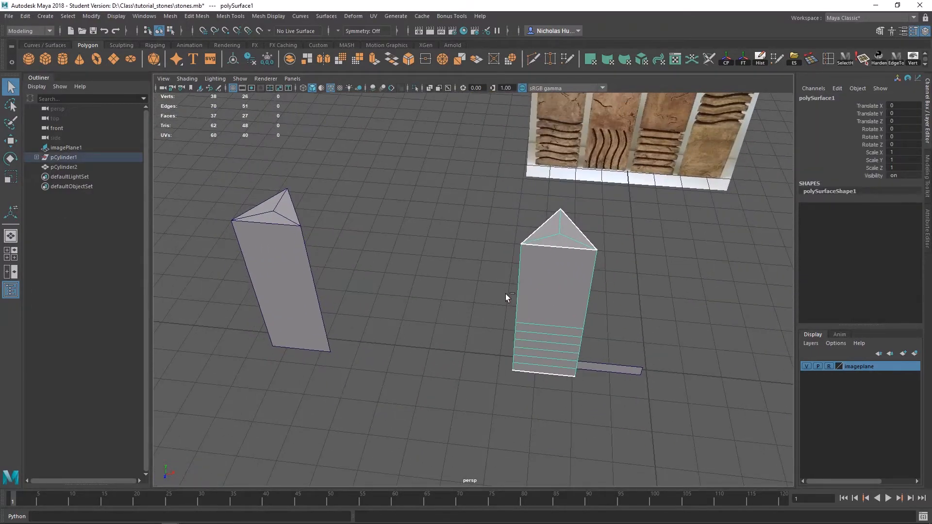
{"action": "key", "text": "w"}
{"action": "key", "text": "ctrl+d"}
{"action": "left_click_drag", "start_coordinate": [591, 340], "coordinate": [407, 319]}
Select the plain prism together with the duplicate and move both farther away from the original grooved prism.
{"action": "left_click_drag", "start_coordinate": [440, 158], "coordinate": [217, 342]}
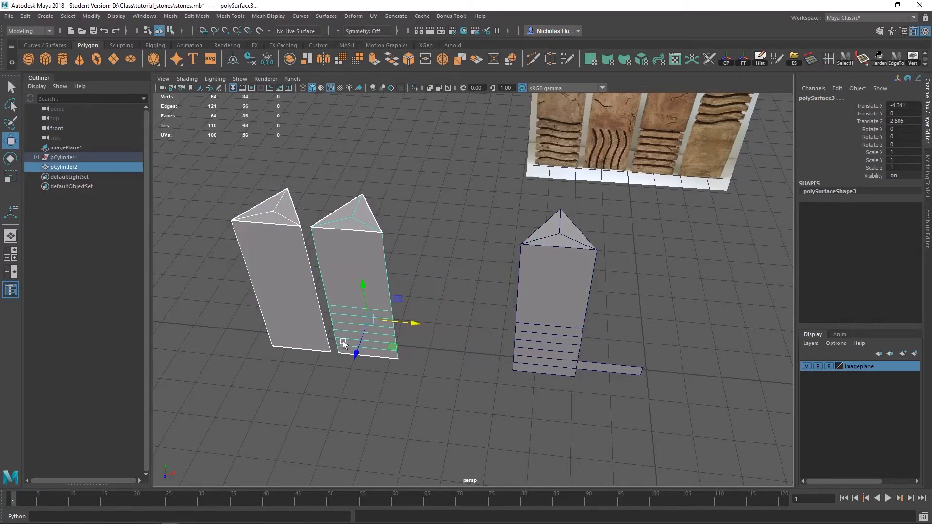
{"action": "left_click_drag", "start_coordinate": [419, 320], "coordinate": [291, 322]}
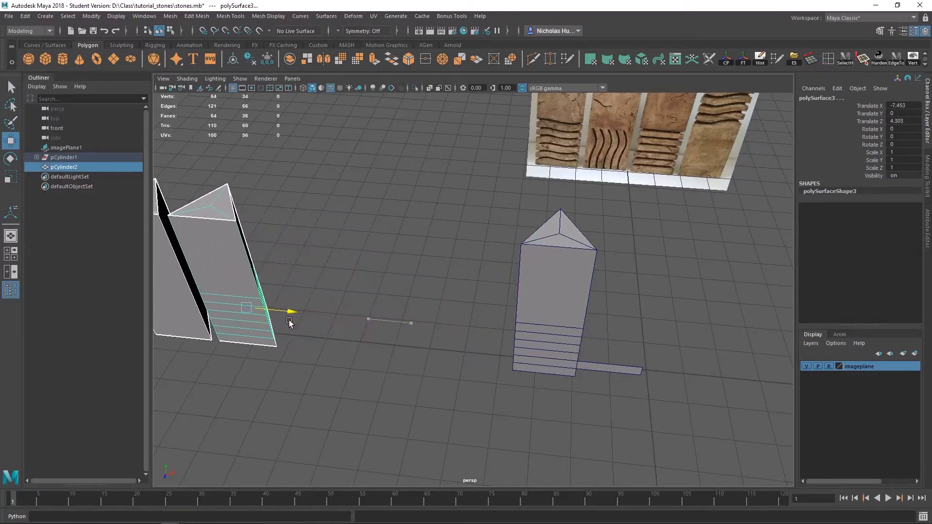
Select the original grooved prism, compare it with the reference in the front view, and show the Modeling Toolkit.
{"action": "middle_click_drag", "start_coordinate": [448, 307], "coordinate": [341, 287], "text": "alt"}
{"action": "scroll", "coordinate": [341, 286], "scroll_direction": "up", "scroll_amount": 3}
{"action": "left_click", "coordinate": [435, 389]}
{"action": "scroll", "coordinate": [434, 388], "scroll_direction": "up", "scroll_amount": 5}
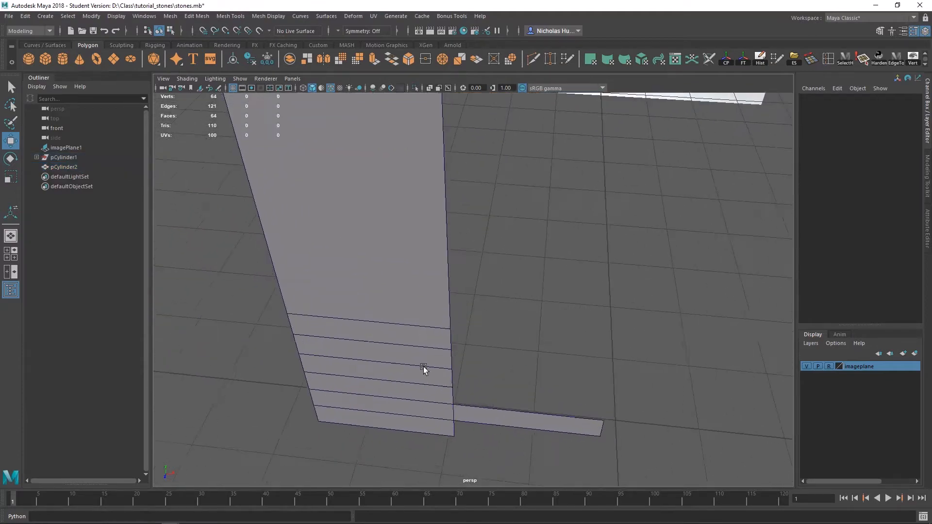
{"action": "left_click_drag", "start_coordinate": [423, 366], "coordinate": [456, 222], "text": "alt"}
{"action": "left_click", "coordinate": [455, 223]}
{"action": "key", "text": "space"}
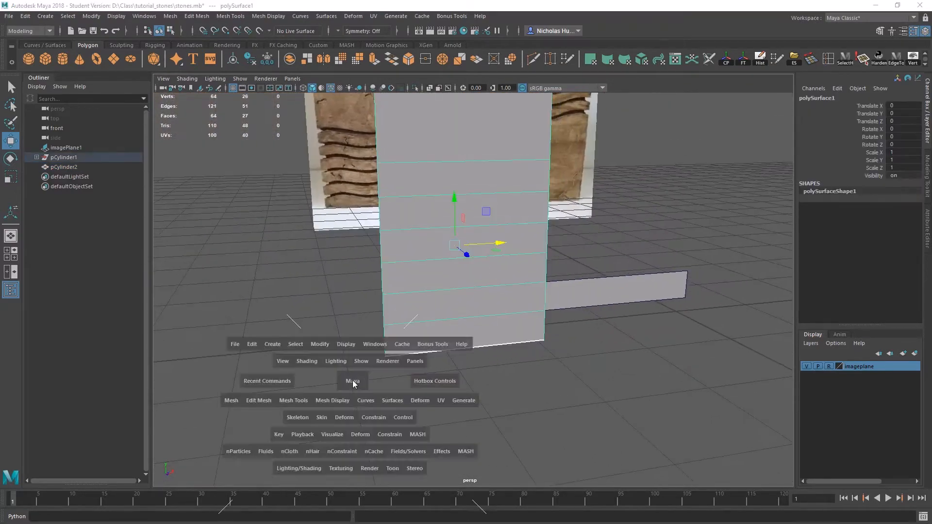
{"action": "key", "text": "space"}
{"action": "scroll", "coordinate": [222, 204], "scroll_direction": "up", "scroll_amount": 4}
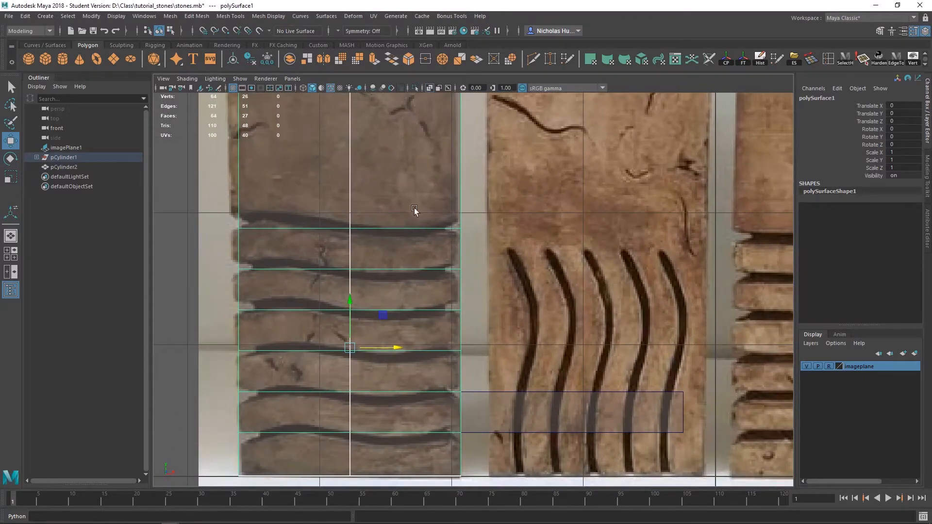
{"action": "middle_click_drag", "start_coordinate": [414, 210], "coordinate": [469, 196], "text": "alt"}
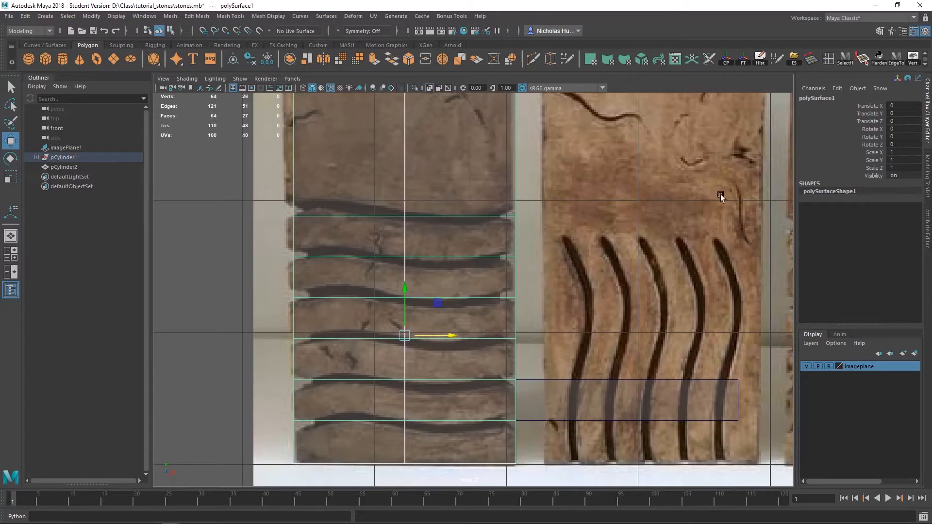
{"action": "left_click", "coordinate": [927, 179]}
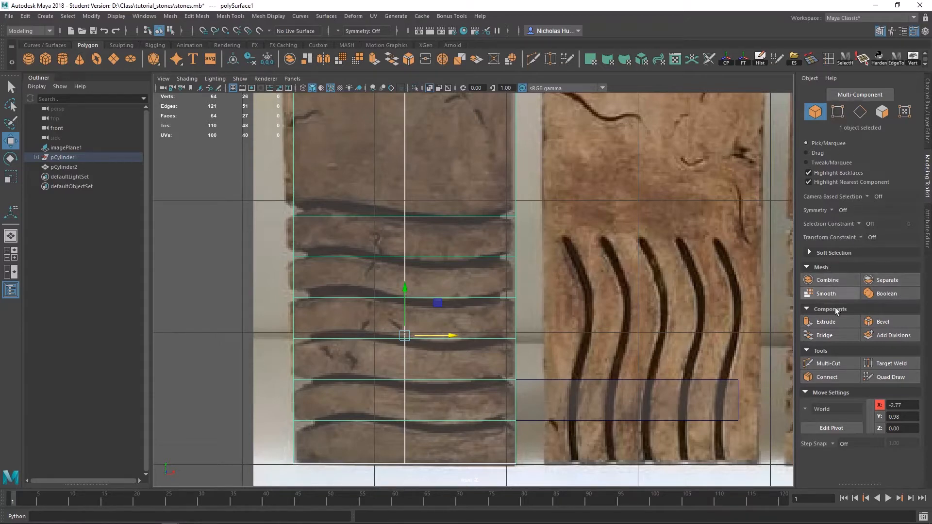
Try adding vertical edge loops to the prism's front side with the Insert Edge Loop tool, and undo them.
{"action": "left_click", "coordinate": [226, 17]}
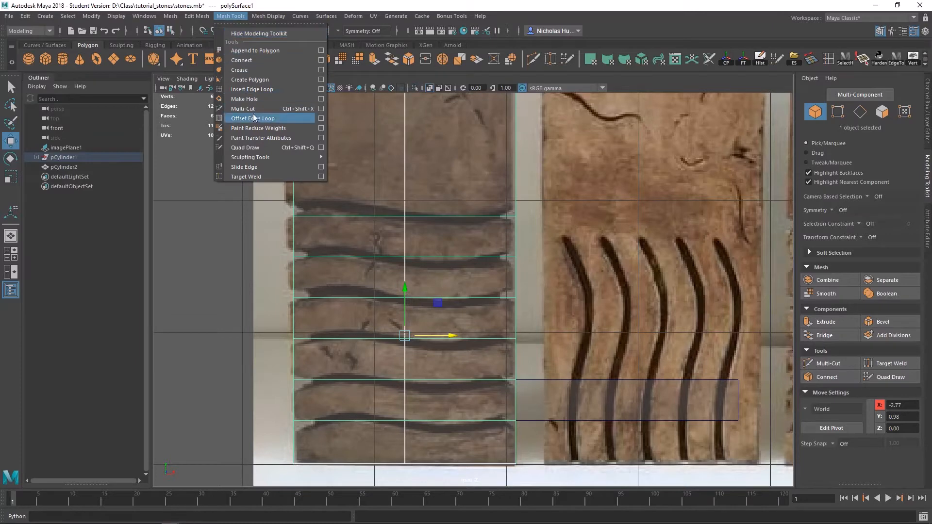
{"action": "left_click", "coordinate": [241, 90]}
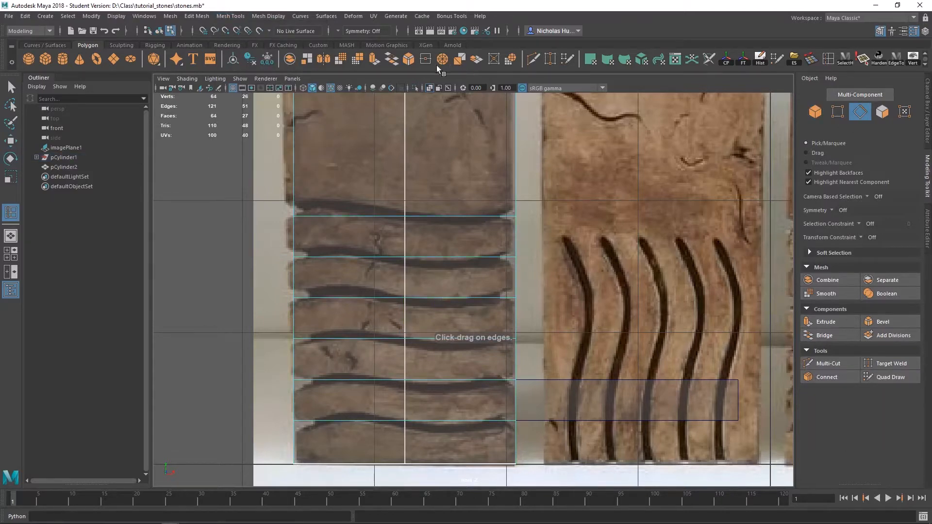
{"action": "scroll", "coordinate": [482, 200], "scroll_direction": "down", "scroll_amount": 3}
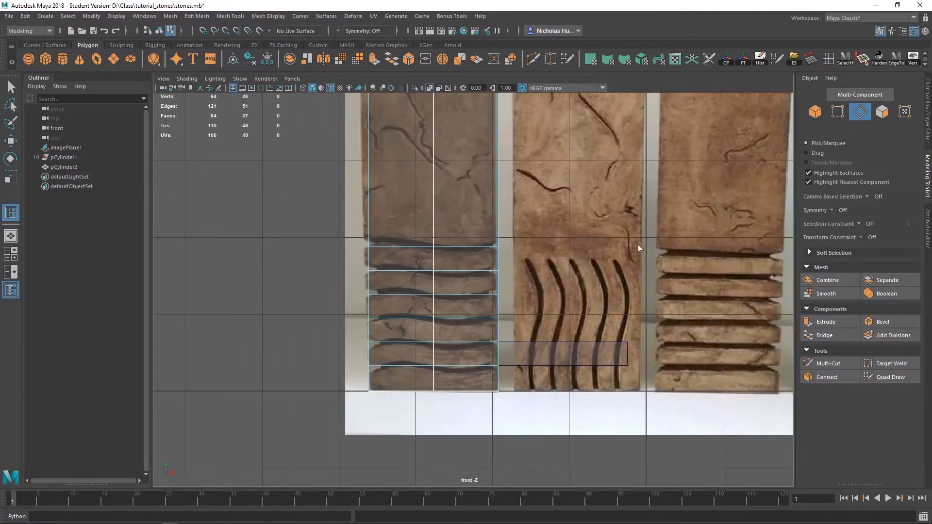
{"action": "key", "text": "space"}
{"action": "key", "text": "space"}
{"action": "left_click_drag", "start_coordinate": [665, 194], "coordinate": [531, 235], "text": "alt"}
{"action": "right_click_drag", "start_coordinate": [530, 235], "coordinate": [488, 240], "text": "alt"}
{"action": "middle_click_drag", "start_coordinate": [488, 240], "coordinate": [524, 277], "text": "alt"}
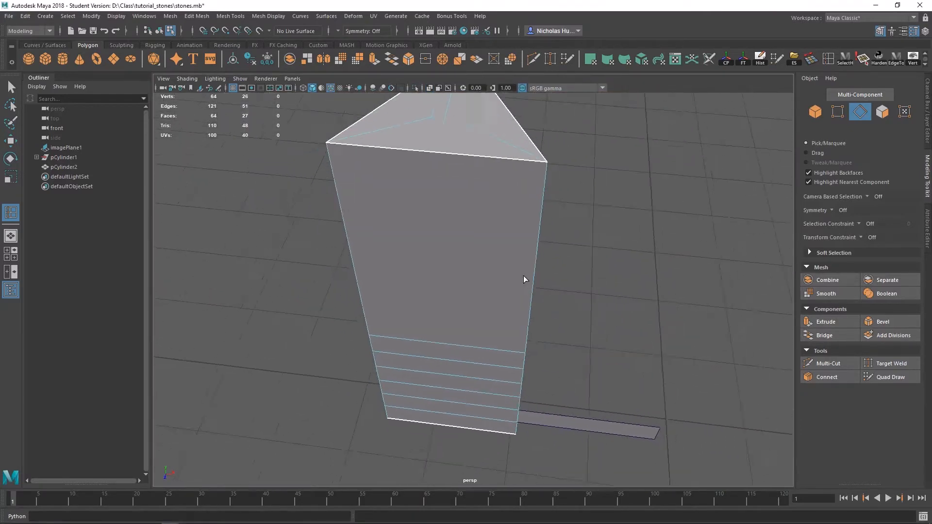
{"action": "left_click_drag", "start_coordinate": [524, 279], "coordinate": [402, 264], "text": "alt"}
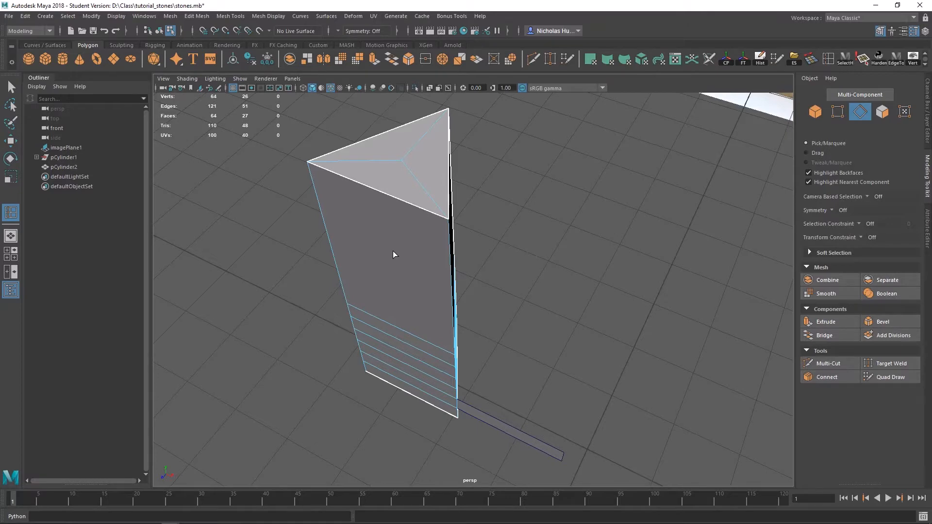
{"action": "left_click_drag", "start_coordinate": [393, 254], "coordinate": [420, 191], "text": "alt"}
{"action": "left_click", "coordinate": [452, 192]}
{"action": "left_click", "coordinate": [491, 193]}
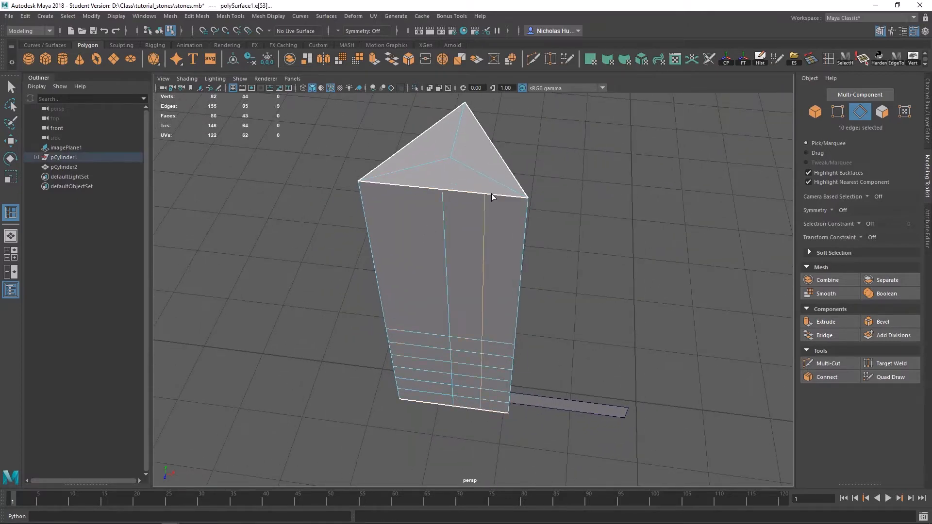
{"action": "left_click", "coordinate": [412, 184]}
{"action": "key", "text": "ctrl+z"}
{"action": "key", "text": "ctrl+z"}
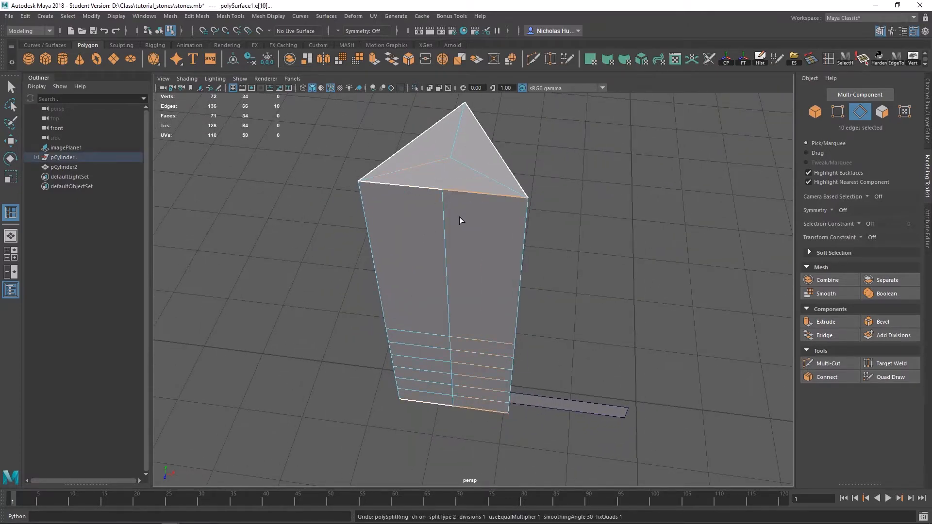
{"action": "key", "text": "ctrl+z"}
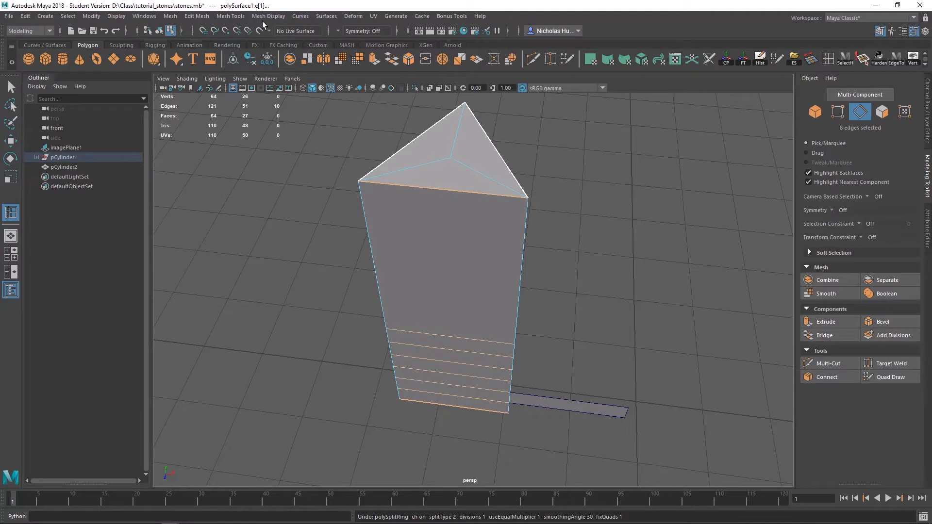
Reset the Insert Edge Loop tool's settings and set Maintain position to Multiple edge loops.
{"action": "left_click", "coordinate": [231, 16]}
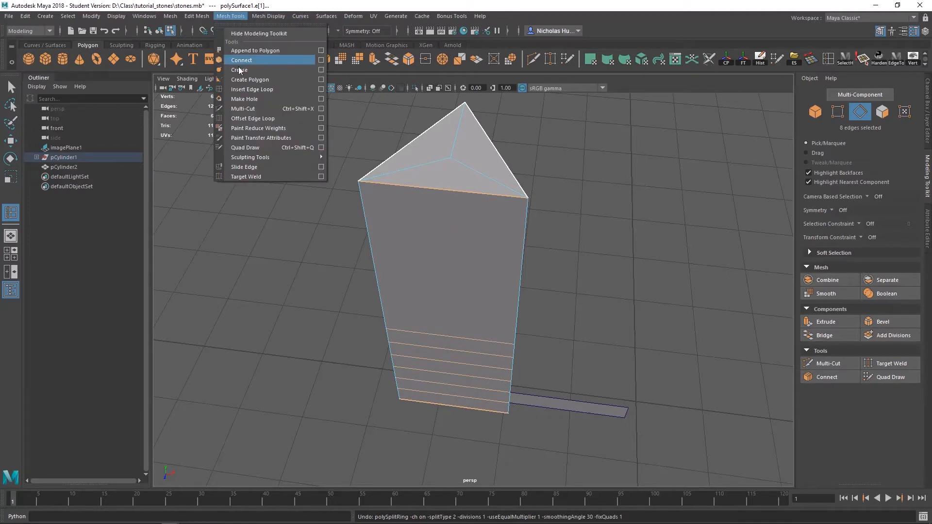
{"action": "left_click", "coordinate": [319, 89]}
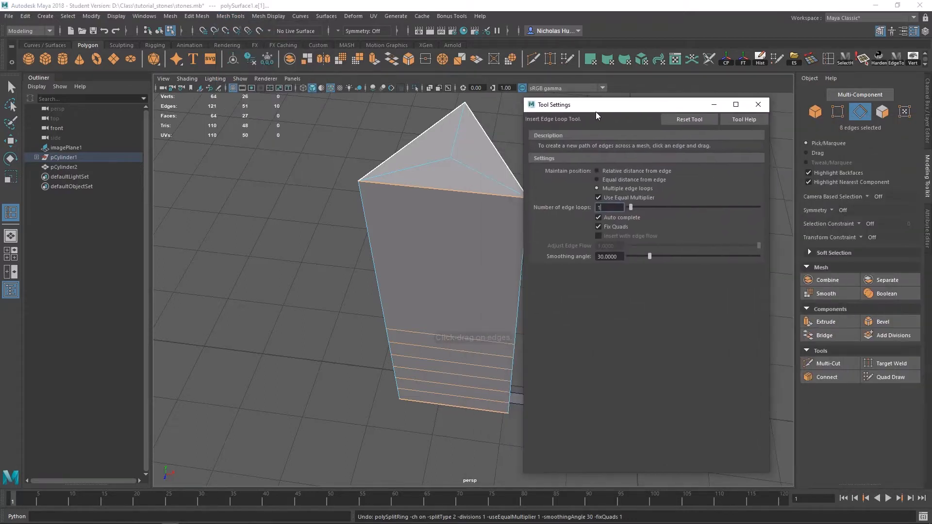
{"action": "left_click", "coordinate": [694, 124]}
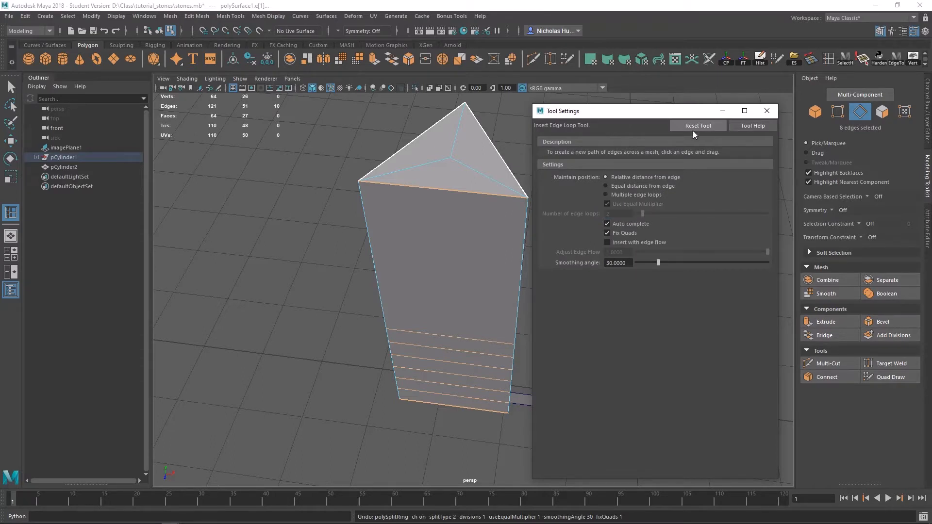
{"action": "left_click", "coordinate": [606, 195]}
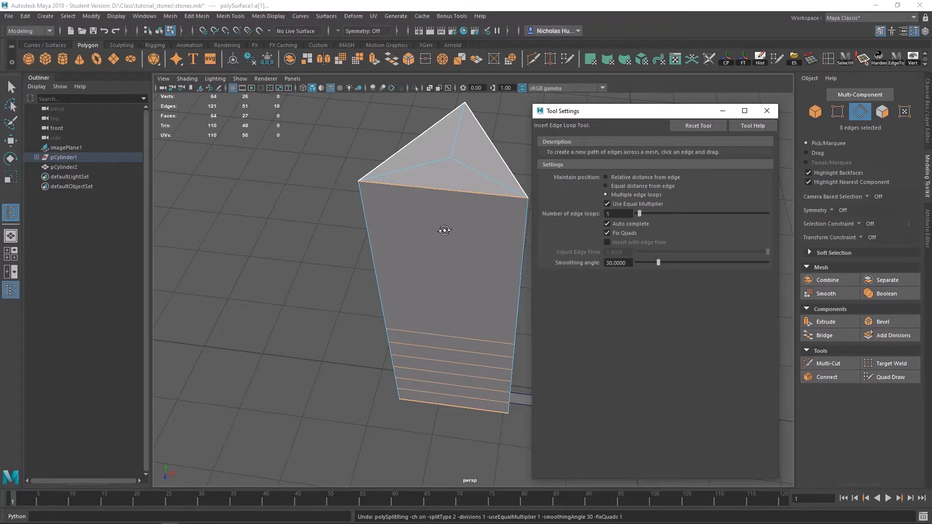
{"action": "mouse_move", "coordinate": [444, 231]}
{"action": "left_mouse_down", "text": "alt"}
{"action": "mouse_move", "coordinate": [447, 220]}
{"action": "mouse_move", "coordinate": [439, 245]}
{"action": "left_mouse_up", "text": "alt"}
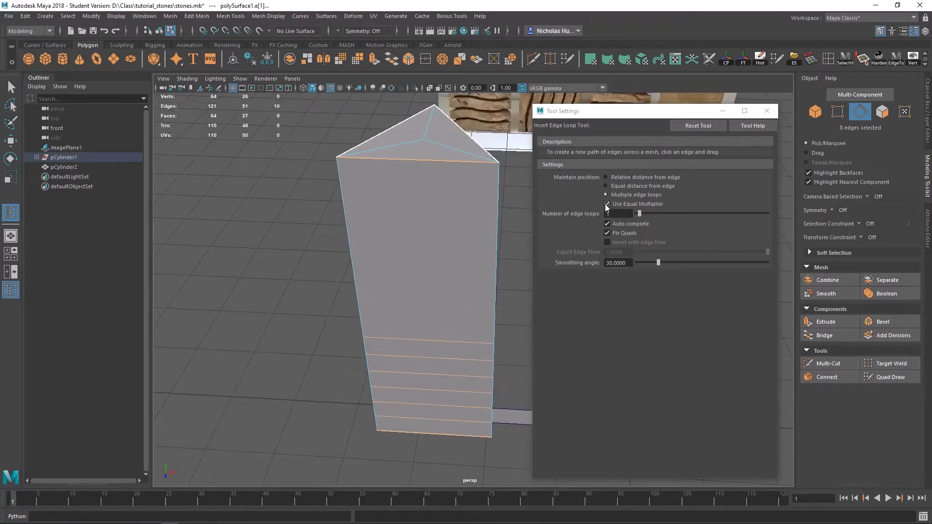
{"action": "left_click_drag", "start_coordinate": [449, 222], "coordinate": [413, 248], "text": "alt"}
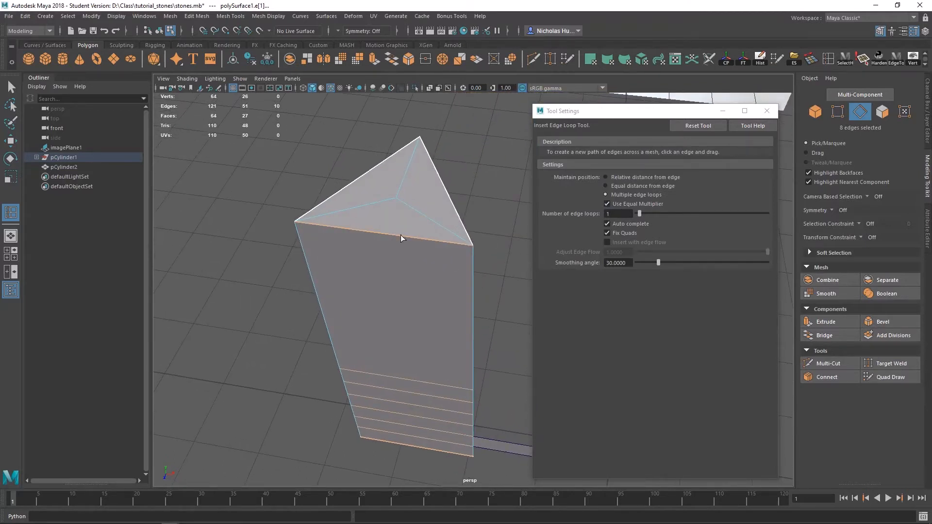
{"action": "mouse_move", "coordinate": [435, 251]}
{"action": "left_mouse_down", "text": "alt"}
{"action": "mouse_move", "coordinate": [478, 243]}
{"action": "mouse_move", "coordinate": [445, 252]}
{"action": "left_mouse_up", "text": "alt"}
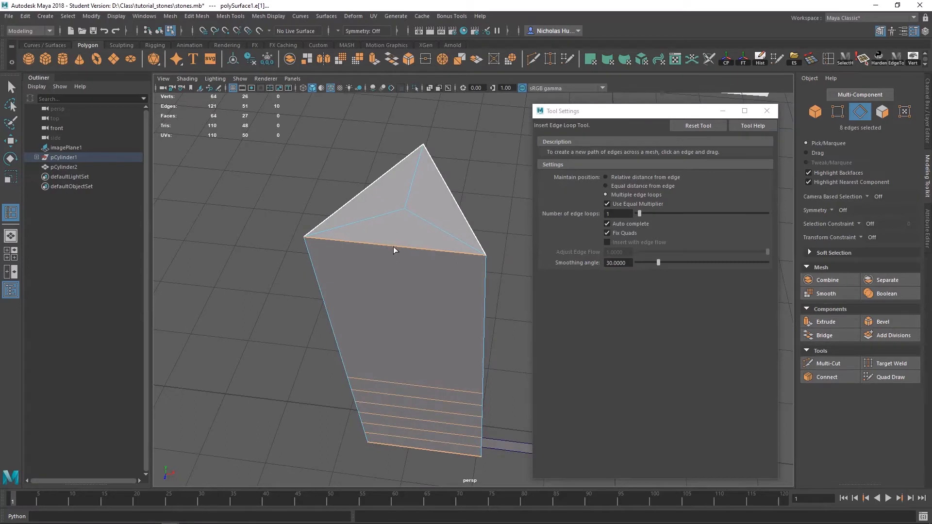
Try inserting single vertical edge loops that repeatedly halve sections of the prism's front side, and undo them all.
{"action": "left_click", "coordinate": [327, 240]}
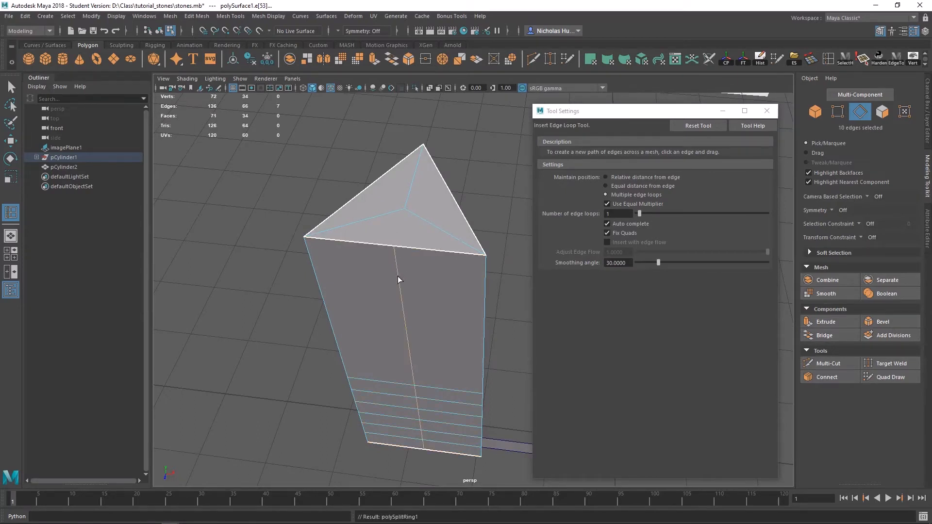
{"action": "left_click", "coordinate": [436, 253]}
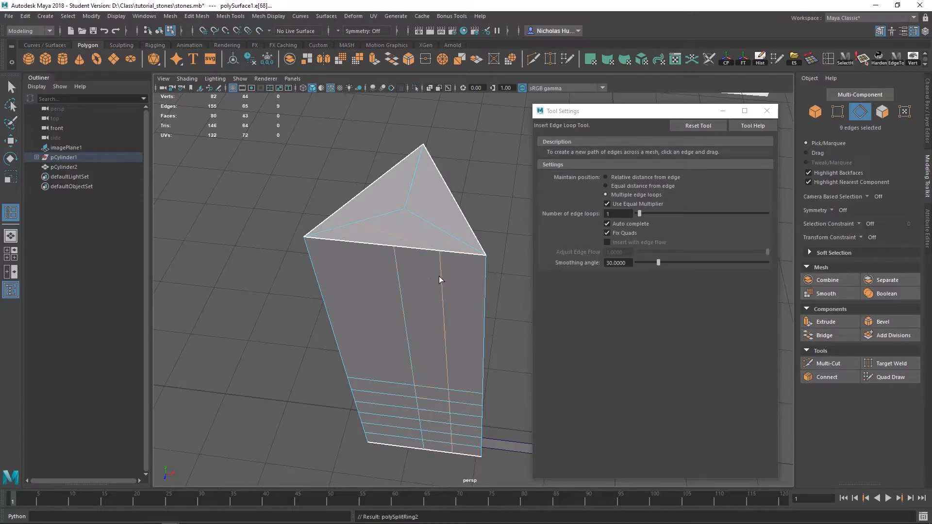
{"action": "left_click", "coordinate": [413, 248]}
{"action": "left_click", "coordinate": [426, 248]}
{"action": "left_click", "coordinate": [405, 251]}
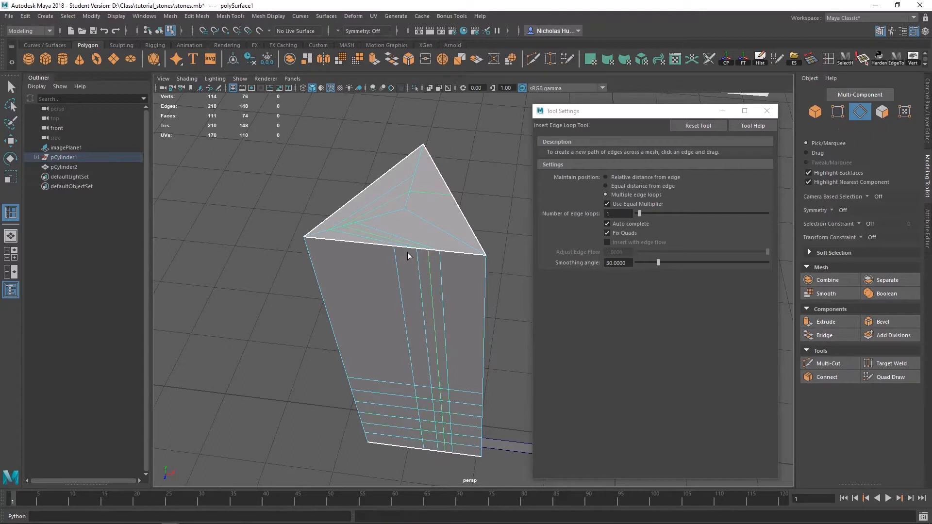
{"action": "key", "text": "ctrl+z"}
{"action": "key", "text": "ctrl+z"}
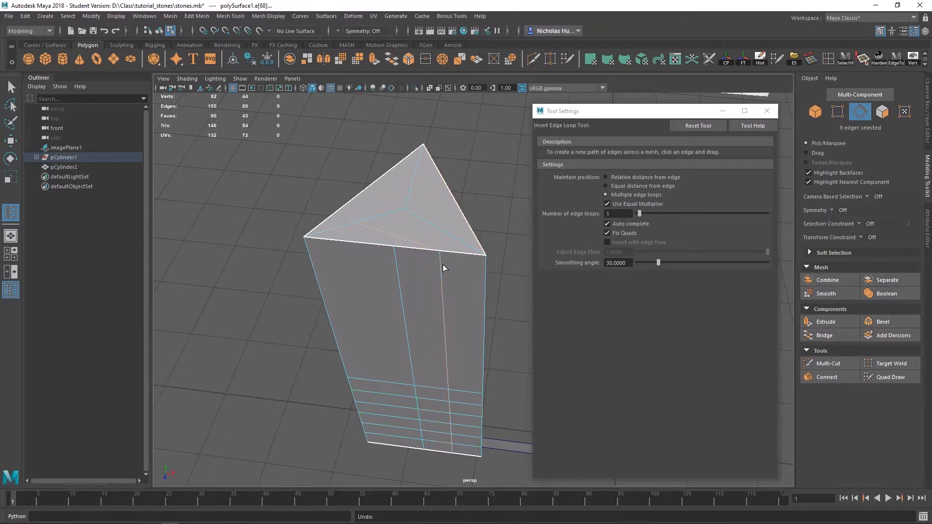
{"action": "key", "text": "ctrl+z"}
{"action": "key", "text": "ctrl+z"}
Try dividing the prism's front side into quarters with three individually placed edge loops, and undo them.
{"action": "left_click_drag", "start_coordinate": [496, 225], "coordinate": [356, 253], "text": "alt"}
{"action": "left_click", "coordinate": [352, 243]}
{"action": "left_click", "coordinate": [395, 243]}
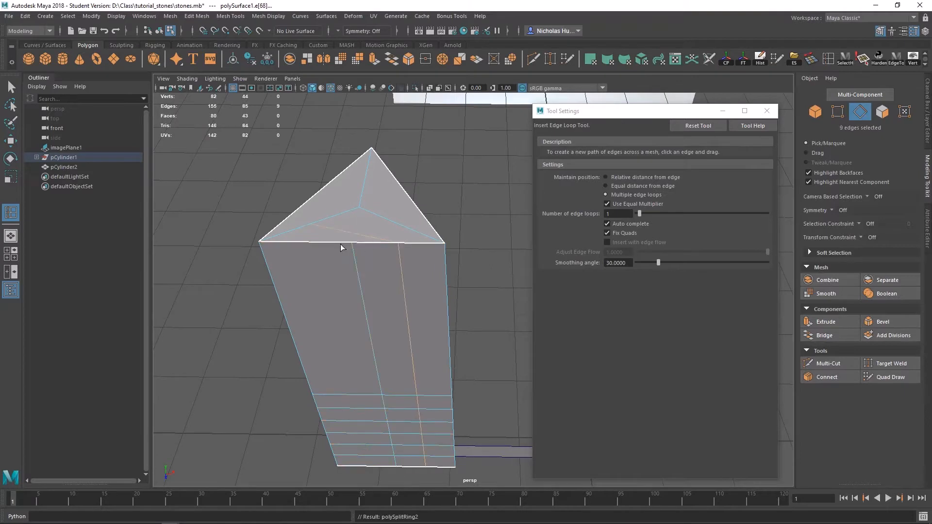
{"action": "left_click", "coordinate": [311, 242]}
{"action": "left_click_drag", "start_coordinate": [430, 284], "coordinate": [342, 282], "text": "alt"}
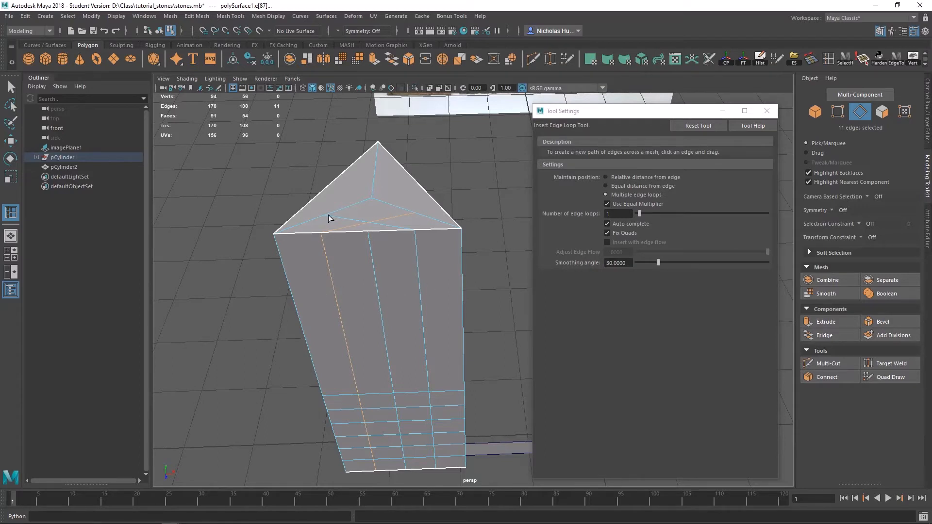
{"action": "key", "text": "ctrl+z"}
{"action": "key", "text": "ctrl+z"}
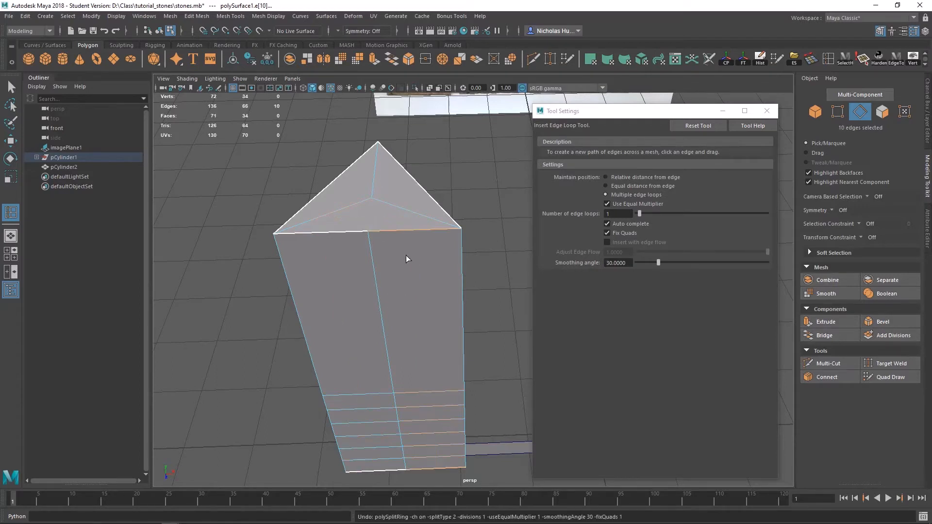
{"action": "key", "text": "ctrl+z"}
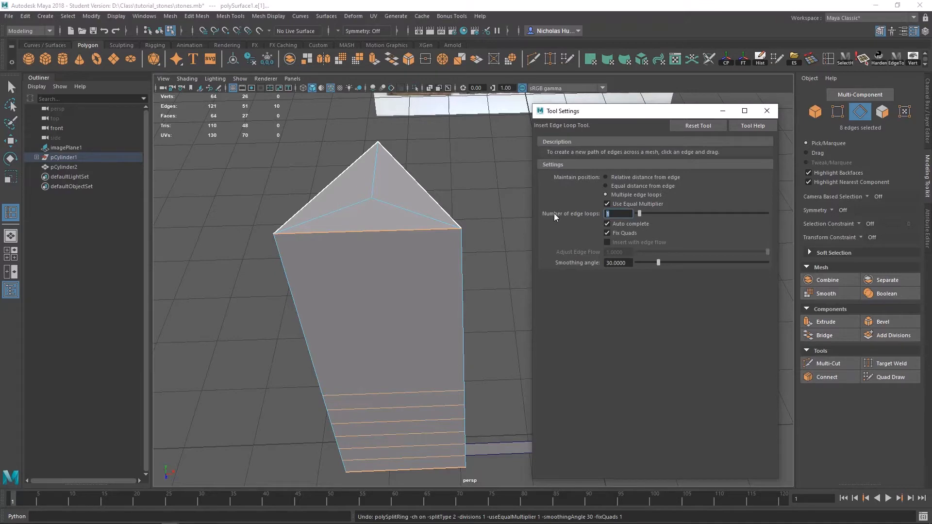
Set the number of edge loops to 3, insert them vertically across the prism's front side, close the tool settings and clear the selection.
{"action": "type", "text": "3"}
{"action": "key", "text": "Return"}
{"action": "left_click", "coordinate": [357, 232]}
{"action": "left_click_drag", "start_coordinate": [357, 231], "coordinate": [397, 272], "text": "alt"}
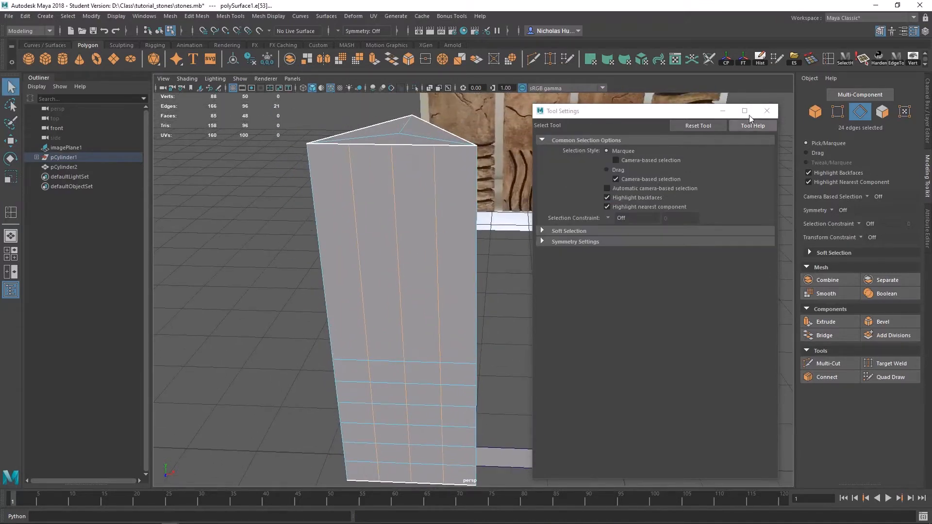
{"action": "left_click", "coordinate": [766, 111]}
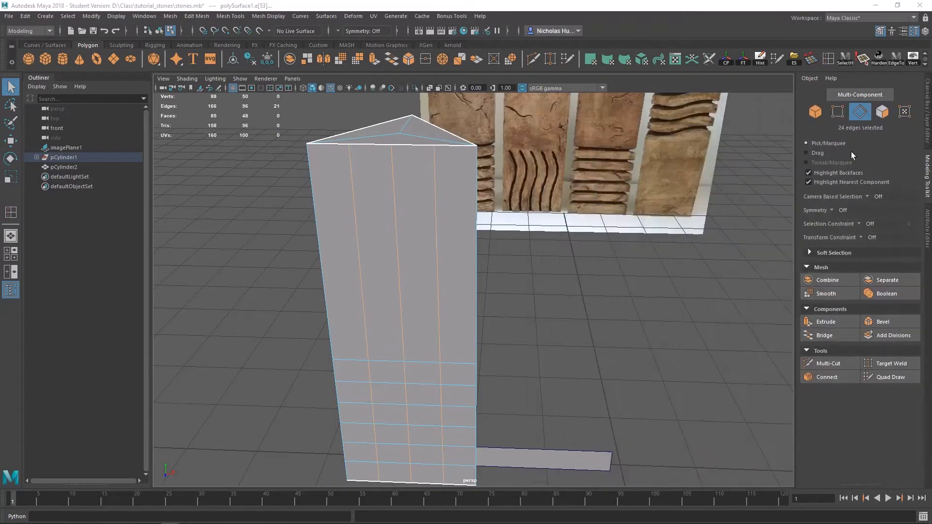
{"action": "left_click_drag", "start_coordinate": [431, 245], "coordinate": [437, 291], "text": "alt"}
{"action": "left_click", "coordinate": [391, 263]}
{"action": "left_click", "coordinate": [540, 294]}
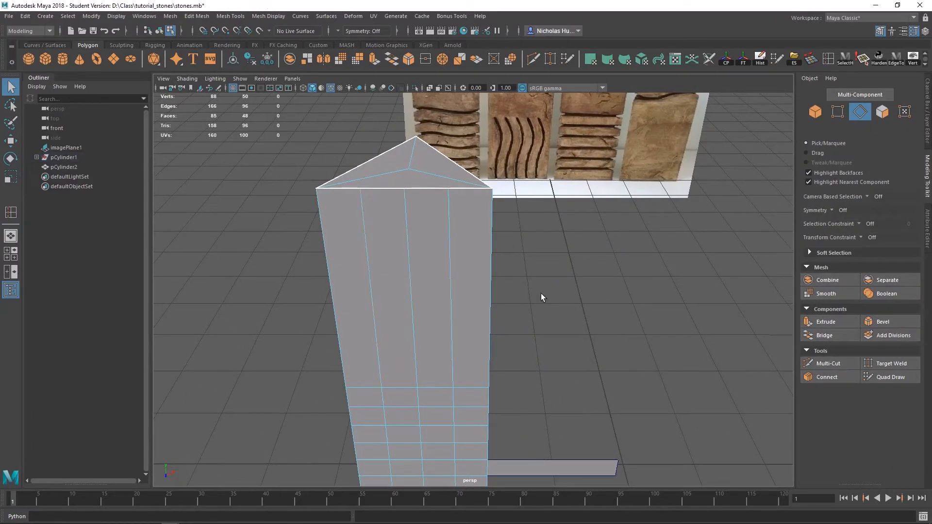
In the front view, lower the groove vertices on the prism's right-hand vertical loop and raise those on the left-hand loop to follow the wavy grooves.
{"action": "key", "text": "space"}
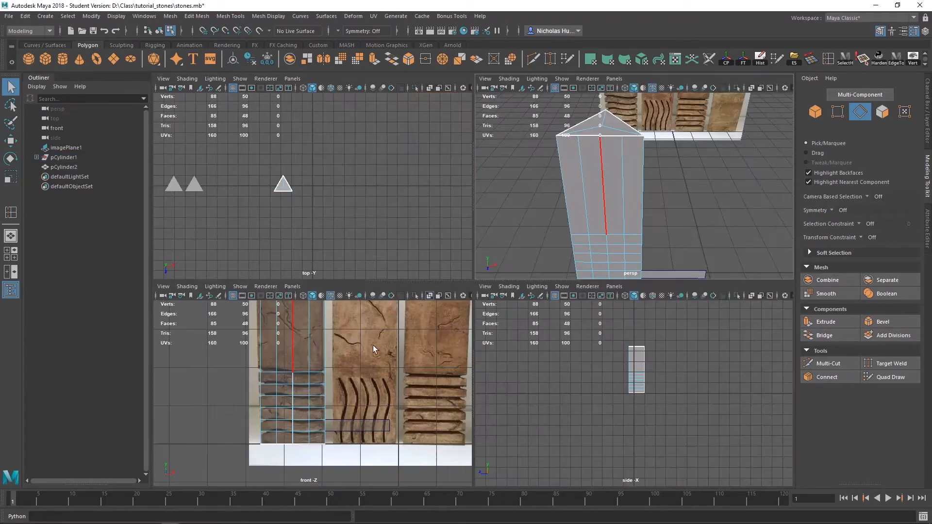
{"action": "key", "text": "space"}
{"action": "scroll", "coordinate": [437, 263], "scroll_direction": "up", "scroll_amount": 3}
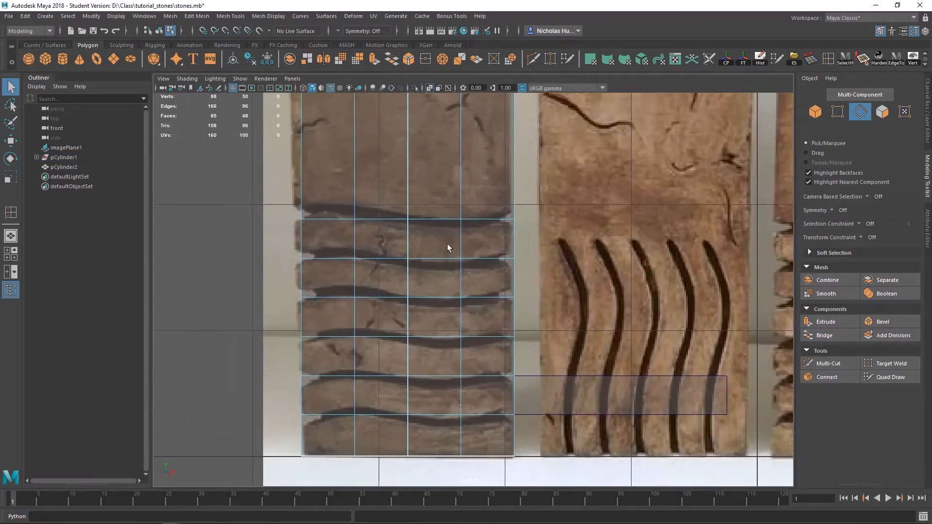
{"action": "scroll", "coordinate": [444, 241], "scroll_direction": "up", "scroll_amount": 1}
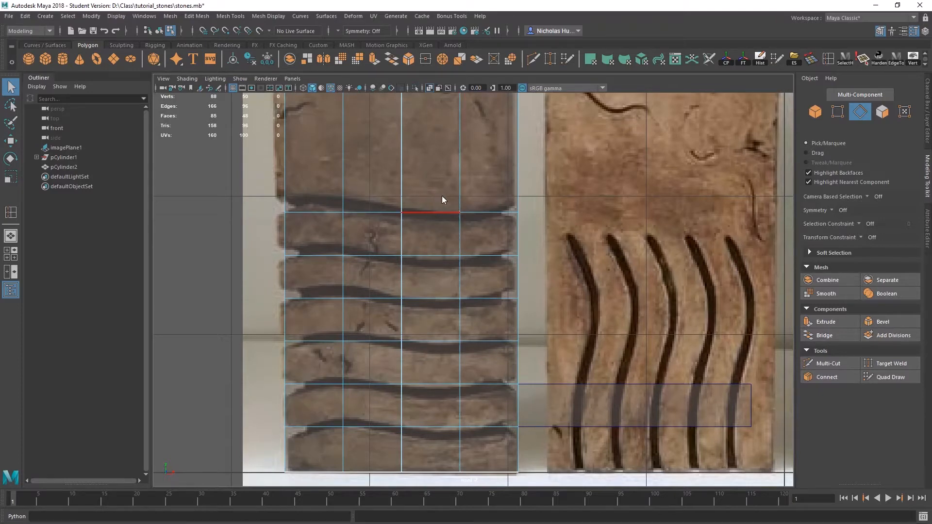
{"action": "right_click", "coordinate": [442, 196]}
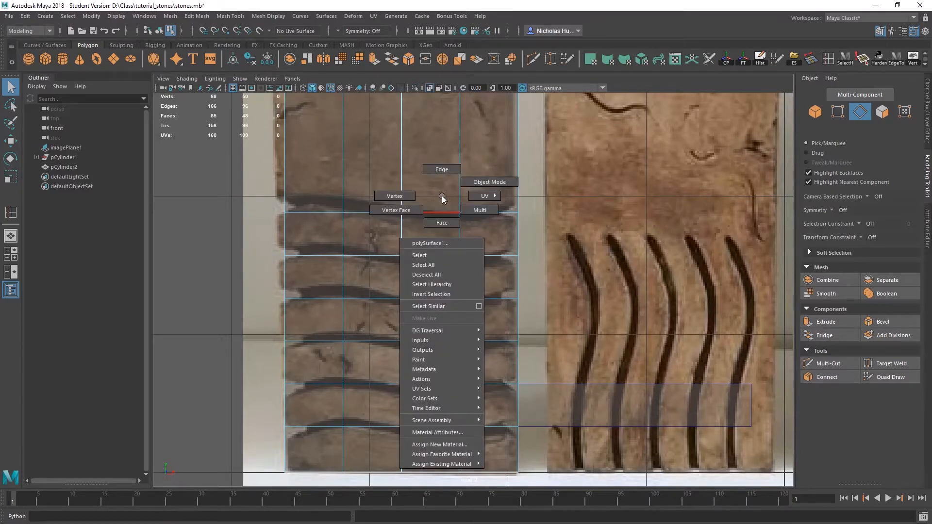
{"action": "left_click", "coordinate": [390, 197]}
{"action": "left_click_drag", "start_coordinate": [480, 180], "coordinate": [445, 451]}
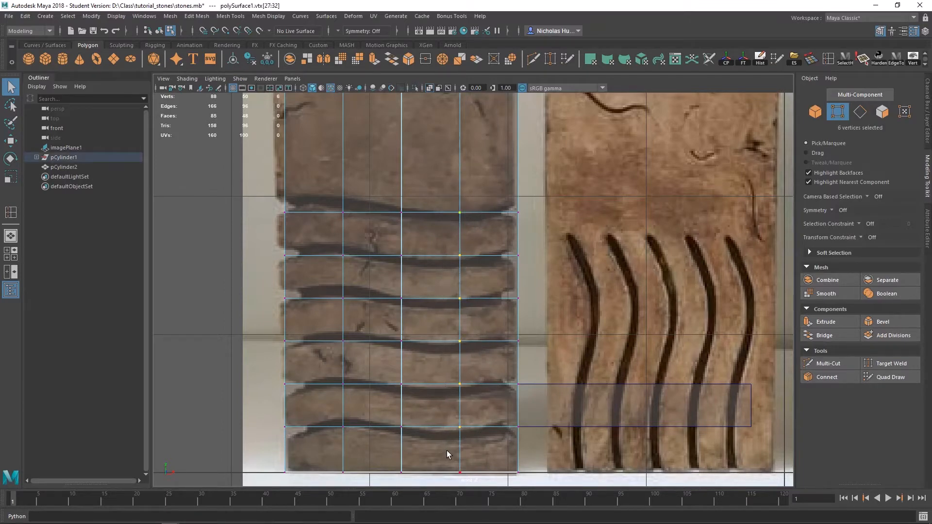
{"action": "key", "text": "w"}
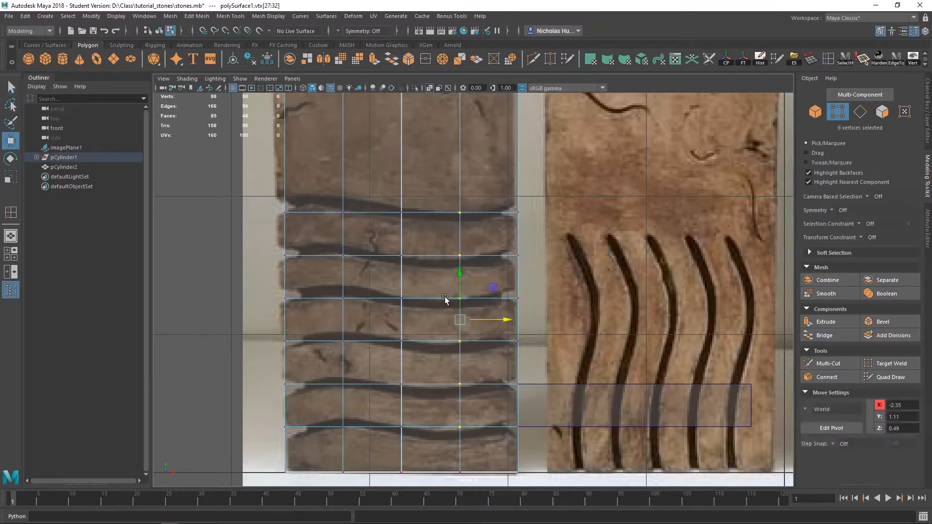
{"action": "left_click_drag", "start_coordinate": [459, 275], "coordinate": [457, 294]}
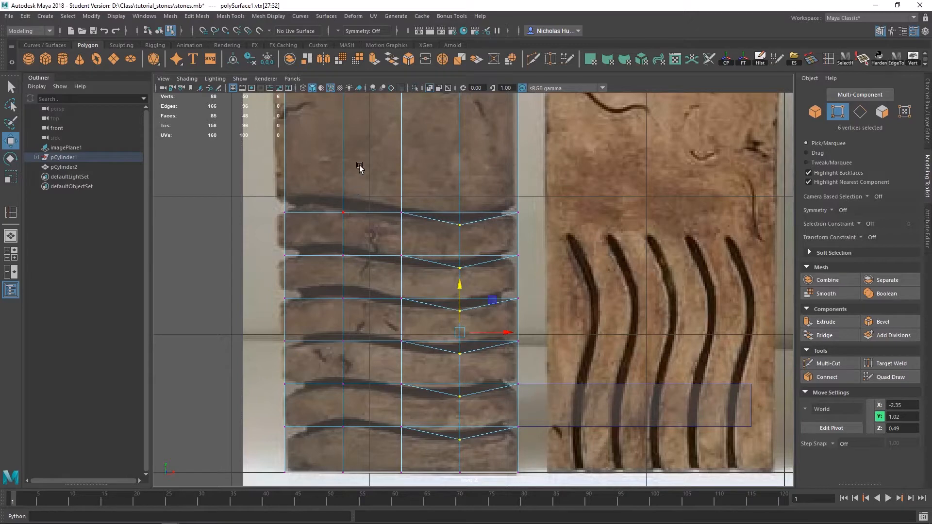
{"action": "left_click_drag", "start_coordinate": [359, 168], "coordinate": [322, 435]}
{"action": "left_click_drag", "start_coordinate": [341, 275], "coordinate": [342, 261]}
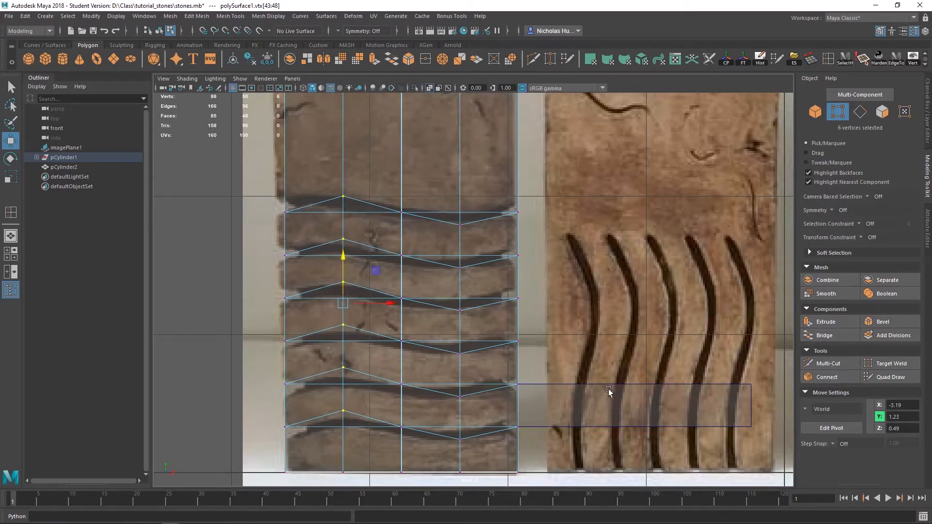
Try moving the upper-left corner vertex of the small flat rectangle, and undo the move.
{"action": "double_click", "coordinate": [587, 406]}
{"action": "right_click_drag", "start_coordinate": [605, 401], "coordinate": [635, 230]}
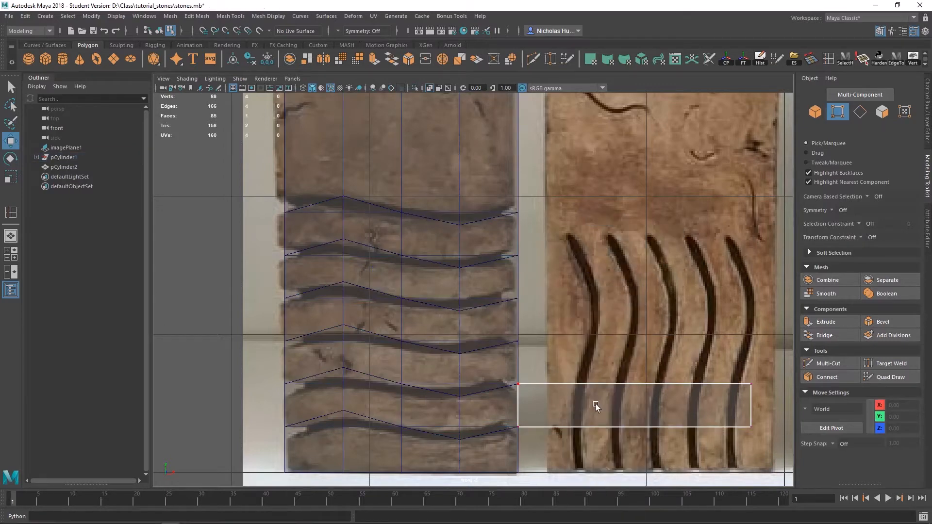
{"action": "left_click", "coordinate": [518, 384]}
{"action": "left_click_drag", "start_coordinate": [518, 384], "coordinate": [529, 363]}
{"action": "key", "text": "ctrl+z"}
Move the whole small rectangle so its left edge lies on the prism's right-hand vertical loop, across the topmost groove.
{"action": "right_click", "coordinate": [595, 409]}
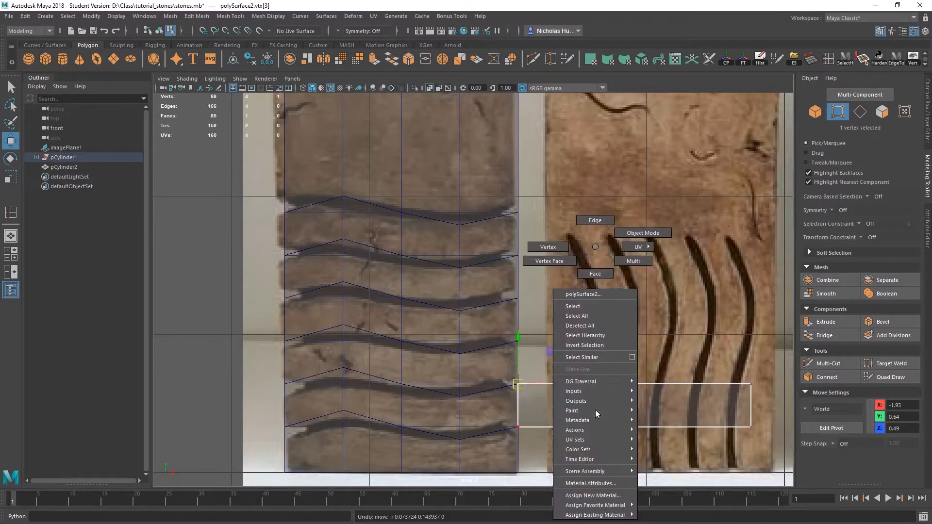
{"action": "right_click_drag", "start_coordinate": [595, 410], "coordinate": [626, 233]}
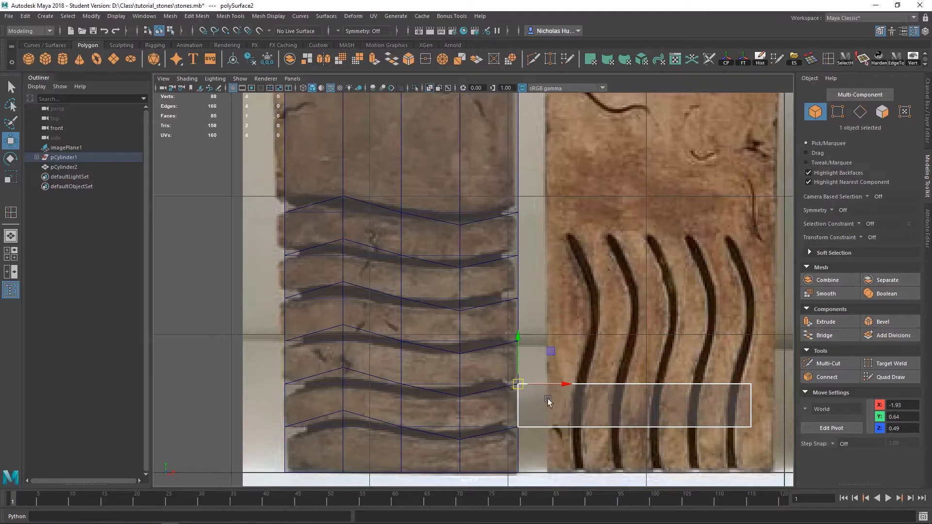
{"action": "left_click_drag", "start_coordinate": [518, 384], "coordinate": [460, 180]}
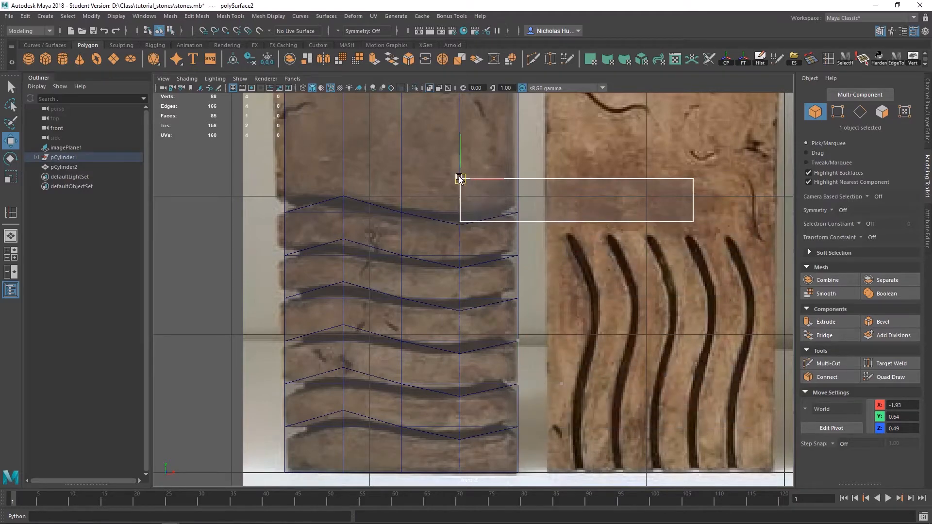
{"action": "right_click_drag", "start_coordinate": [485, 197], "coordinate": [507, 172]}
{"action": "left_click_drag", "start_coordinate": [478, 165], "coordinate": [455, 193]}
{"action": "left_click_drag", "start_coordinate": [461, 143], "coordinate": [461, 149]}
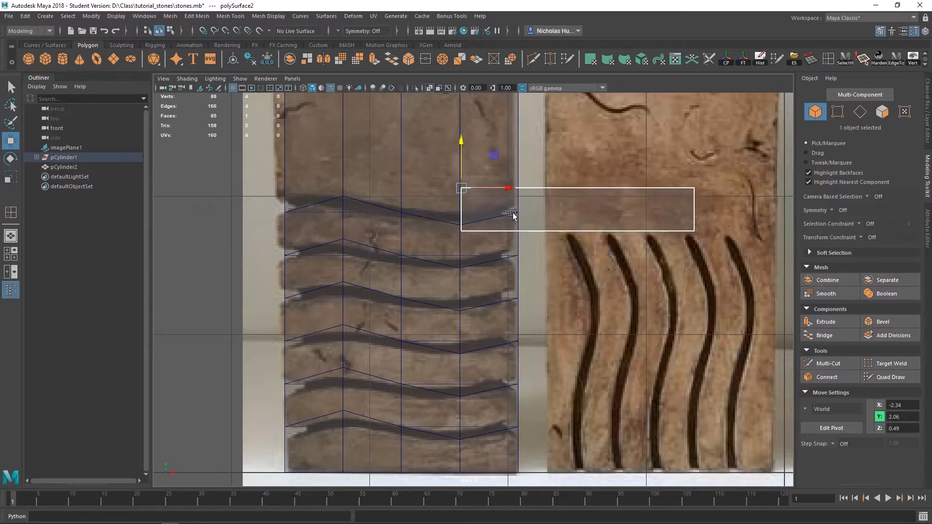
Move the rectangle's left corner vertices to the topmost groove's outer and lowered vertex heights, and shift the resulting wedge right, clear of the prism.
{"action": "right_click_drag", "start_coordinate": [598, 208], "coordinate": [555, 207]}
{"action": "left_click_drag", "start_coordinate": [461, 156], "coordinate": [514, 210]}
{"action": "key", "text": "v"}
{"action": "left_click_drag", "start_coordinate": [481, 248], "coordinate": [461, 221]}
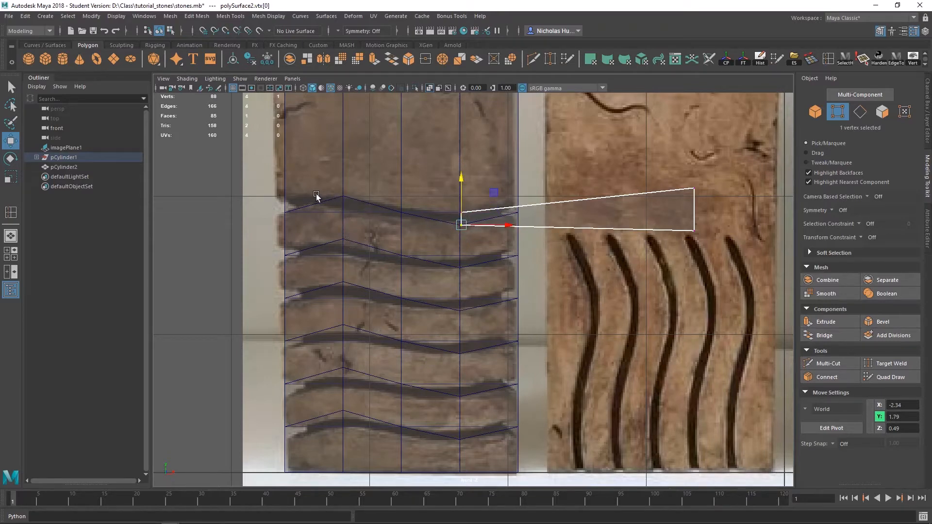
{"action": "right_click_drag", "start_coordinate": [625, 218], "coordinate": [677, 204]}
{"action": "key", "text": "q"}
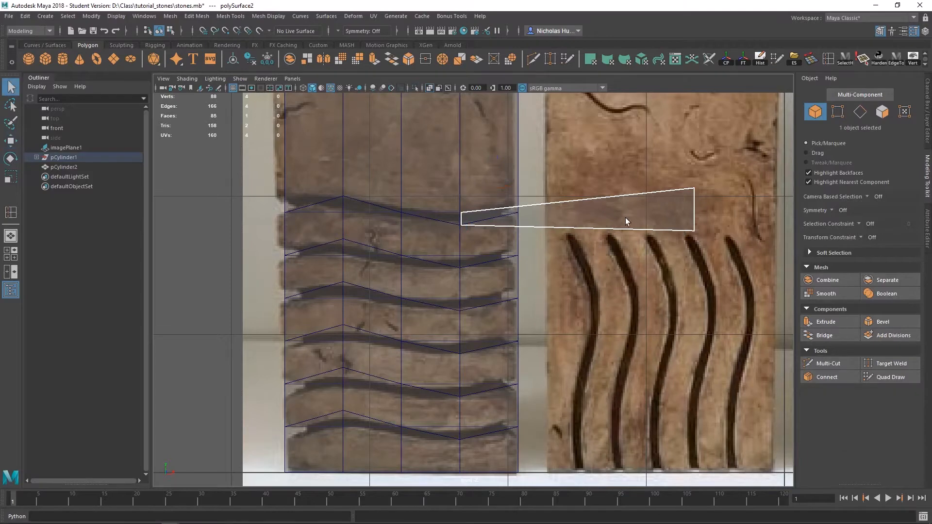
{"action": "right_click_drag", "start_coordinate": [626, 217], "coordinate": [678, 205]}
{"action": "key", "text": "w"}
{"action": "left_click_drag", "start_coordinate": [506, 188], "coordinate": [669, 199]}
Lower the prism's left-hand loop groove vertices slightly so their peaks match the depth of the right-hand dips, and return to object mode.
{"action": "left_click", "coordinate": [409, 267]}
{"action": "right_click_drag", "start_coordinate": [380, 216], "coordinate": [345, 214]}
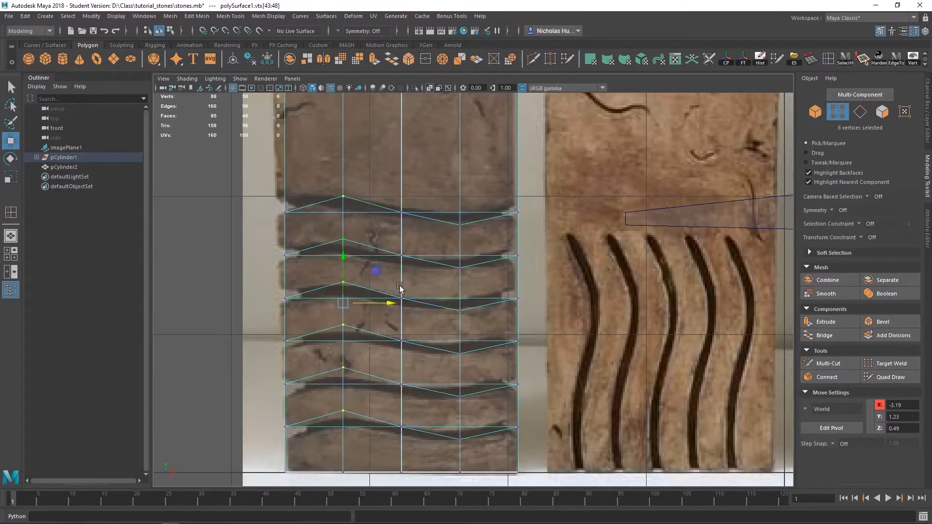
{"action": "scroll", "coordinate": [414, 288], "scroll_direction": "down", "scroll_amount": 2}
{"action": "middle_click_drag", "start_coordinate": [414, 289], "coordinate": [434, 273], "text": "alt"}
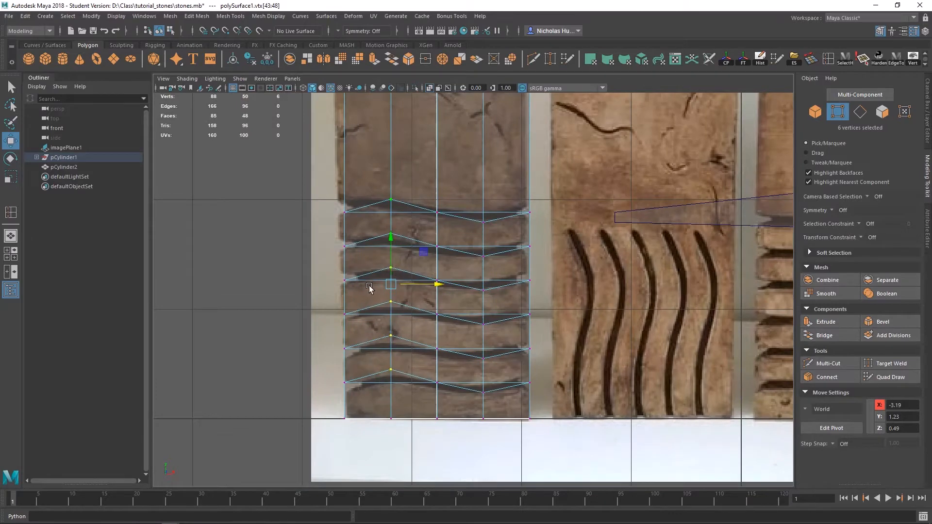
{"action": "scroll", "coordinate": [374, 256], "scroll_direction": "up", "scroll_amount": 2}
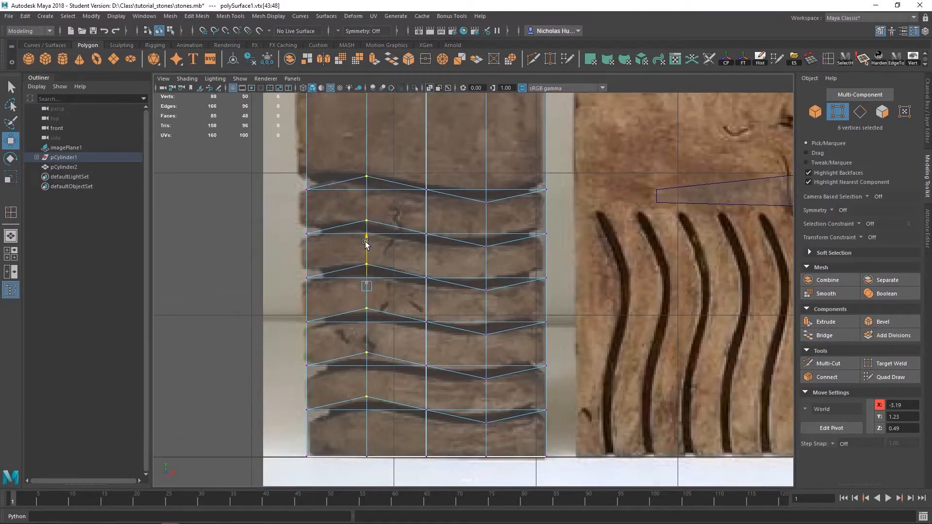
{"action": "middle_click_drag", "start_coordinate": [434, 210], "coordinate": [506, 285], "text": "alt"}
{"action": "key", "text": "q"}
{"action": "right_click_drag", "start_coordinate": [507, 250], "coordinate": [529, 240]}
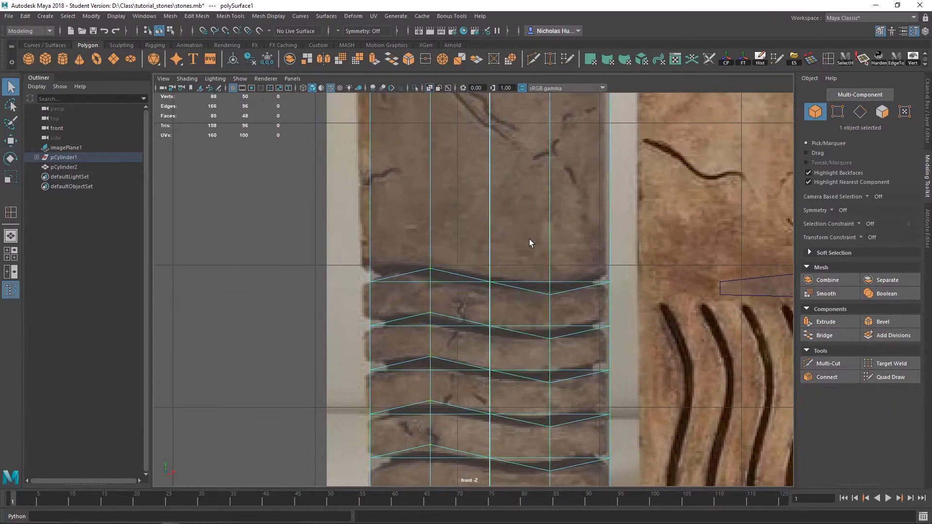
Examine the grooved prism from several sides in the perspective view and compare it with the close-up reference photo of the stone.
{"action": "key", "text": "space"}
{"action": "key", "text": "space"}
{"action": "left_click_drag", "start_coordinate": [580, 223], "coordinate": [647, 180], "text": "alt"}
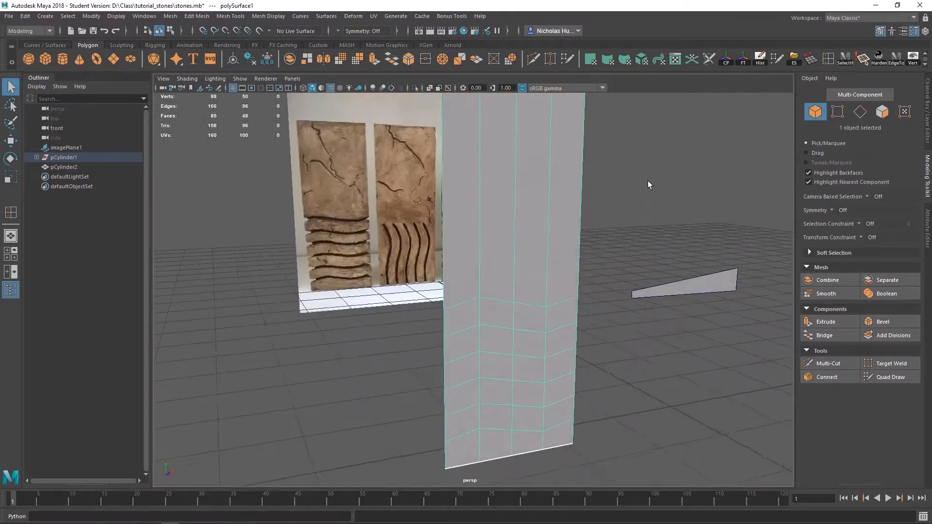
{"action": "middle_click_drag", "start_coordinate": [568, 313], "coordinate": [584, 230], "text": "alt"}
{"action": "left_click_drag", "start_coordinate": [538, 240], "coordinate": [476, 272], "text": "alt"}
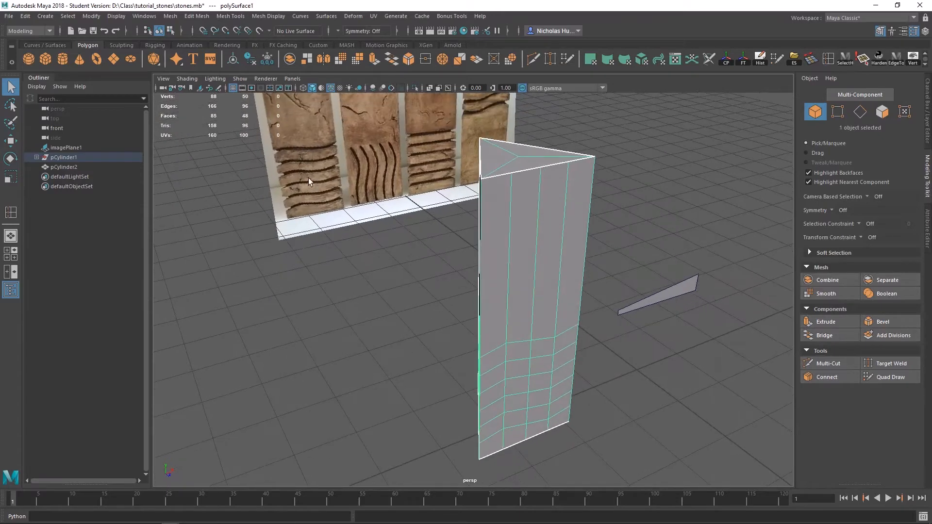
{"action": "left_click_drag", "start_coordinate": [574, 280], "coordinate": [579, 279], "text": "alt"}
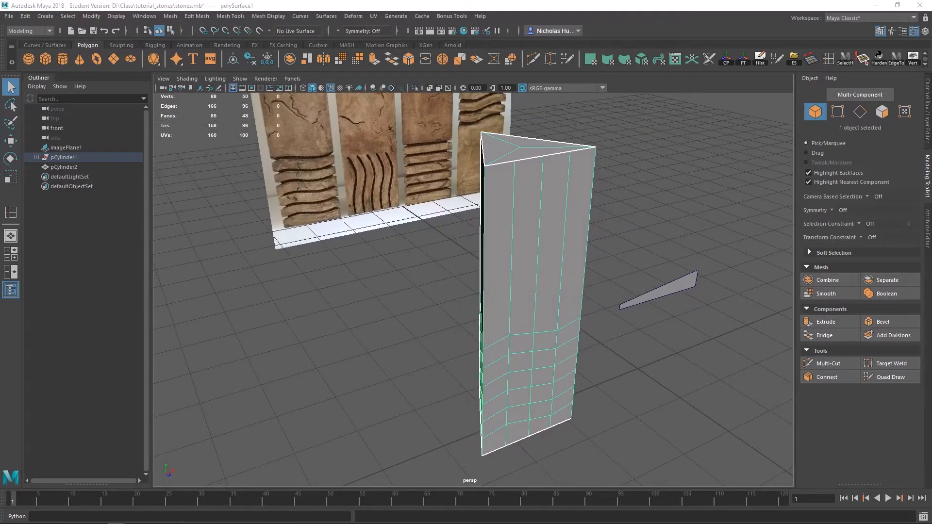
{"action": "left_click_drag", "start_coordinate": [931, 282], "coordinate": [240, 263]}
{"action": "left_click_drag", "start_coordinate": [559, 269], "coordinate": [706, 292], "text": "alt"}
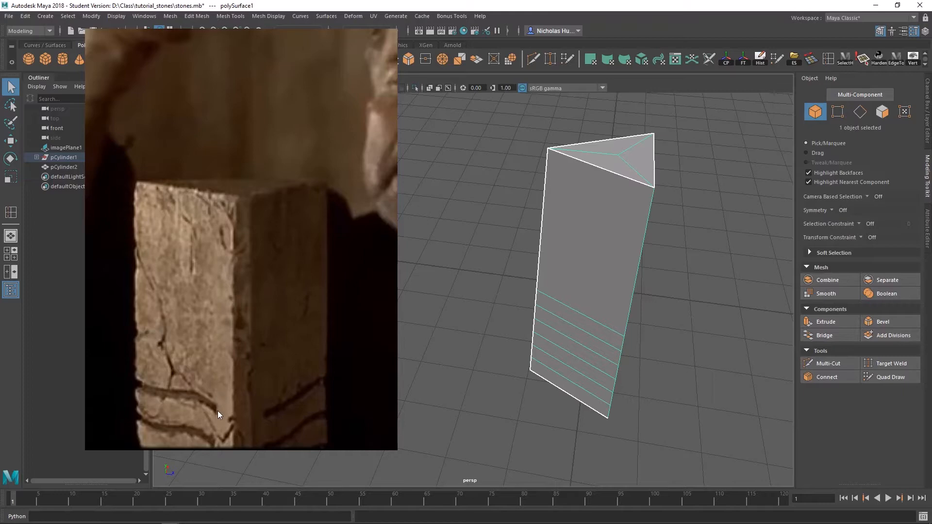
{"action": "left_click_drag", "start_coordinate": [502, 294], "coordinate": [575, 301], "text": "alt"}
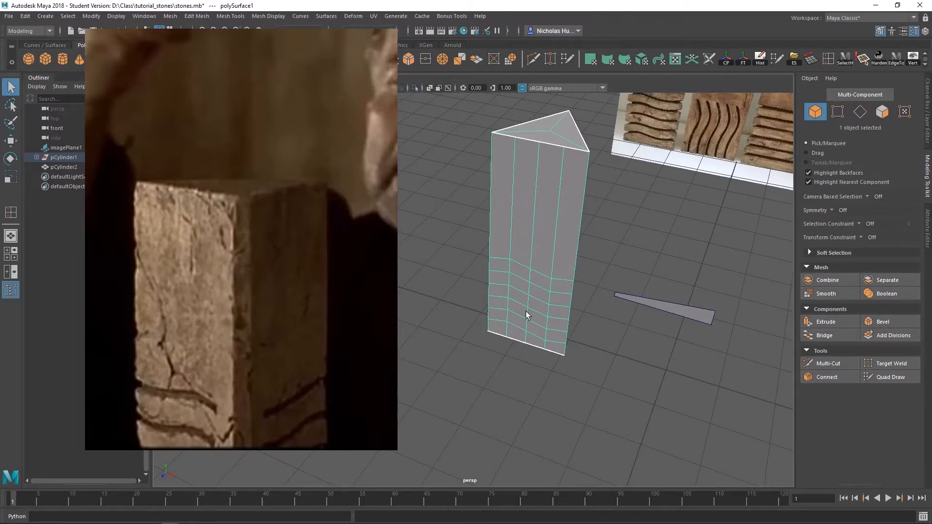
{"action": "left_click_drag", "start_coordinate": [527, 315], "coordinate": [542, 272], "text": "alt"}
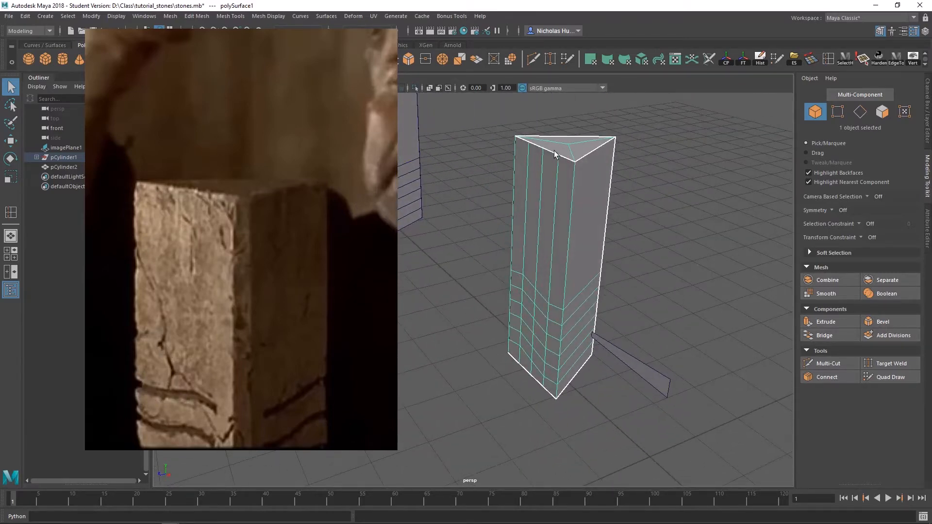
{"action": "left_click_drag", "start_coordinate": [536, 314], "coordinate": [508, 312], "text": "alt"}
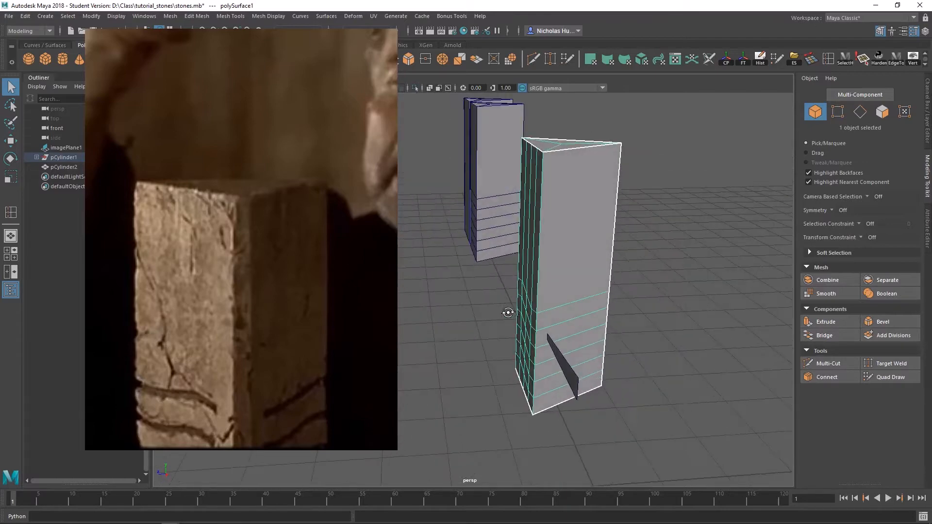
{"action": "left_click_drag", "start_coordinate": [557, 331], "coordinate": [544, 262], "text": "alt"}
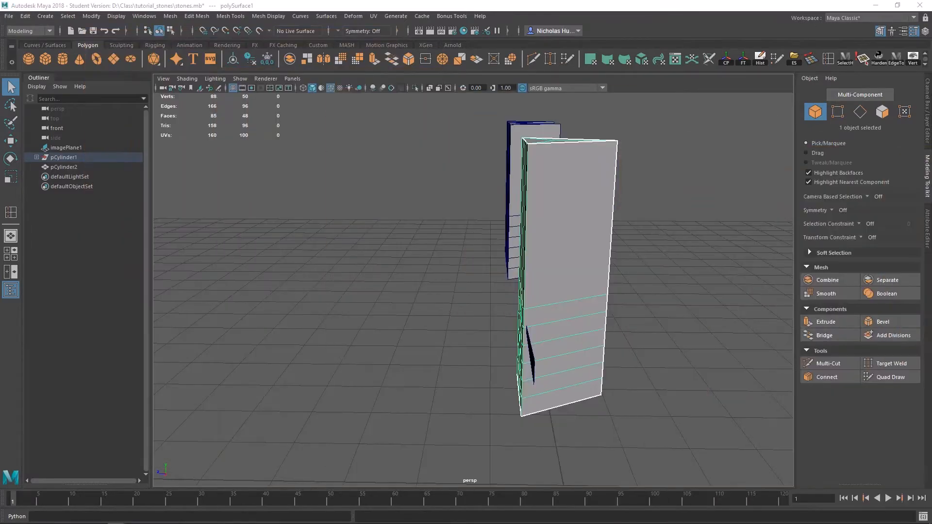
Save the scene and accept the student-version notice.
{"action": "key", "text": "ctrl+s"}
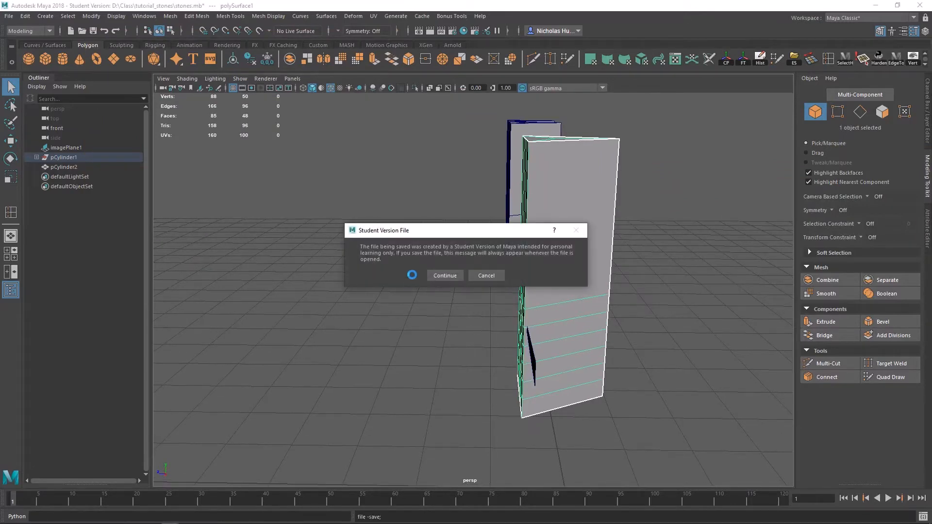
{"action": "left_click", "coordinate": [431, 279]}
Duplicate the wavy-grooved prism and move the copy along the X axis beside the earlier prisms.
{"action": "left_click_drag", "start_coordinate": [426, 327], "coordinate": [538, 332], "text": "alt"}
{"action": "middle_click_drag", "start_coordinate": [538, 332], "coordinate": [421, 373], "text": "alt"}
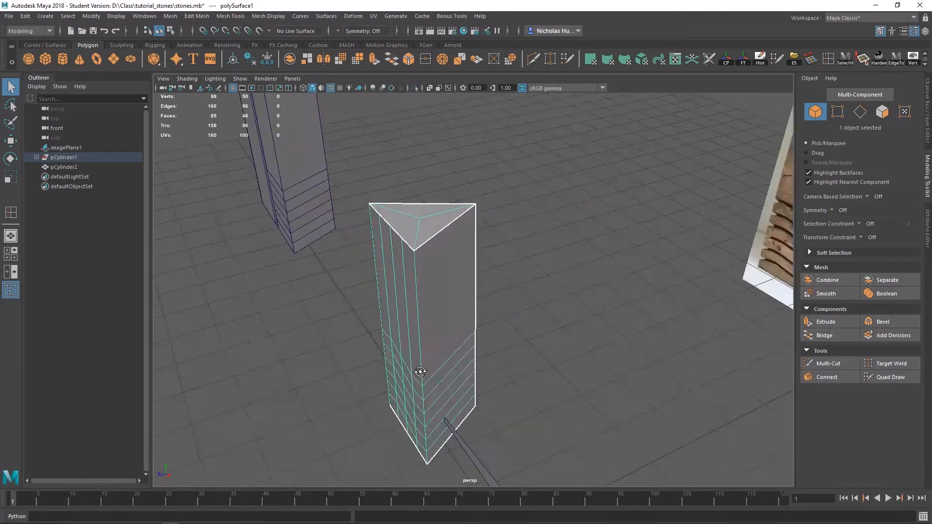
{"action": "left_click_drag", "start_coordinate": [420, 372], "coordinate": [528, 361], "text": "alt"}
{"action": "middle_click_drag", "start_coordinate": [528, 361], "coordinate": [510, 334], "text": "alt"}
{"action": "scroll", "coordinate": [511, 334], "scroll_direction": "down", "scroll_amount": 4}
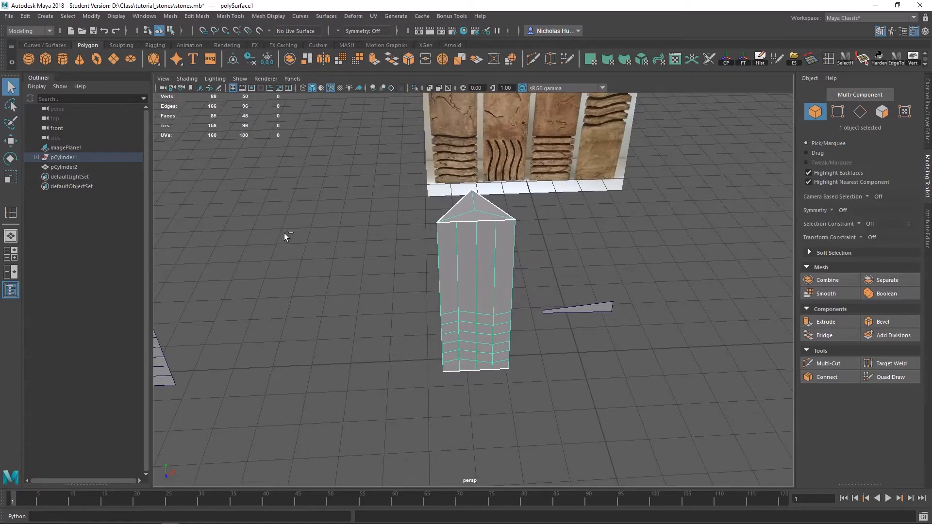
{"action": "key", "text": "ctrl+d"}
{"action": "scroll", "coordinate": [516, 338], "scroll_direction": "down", "scroll_amount": 3}
{"action": "key", "text": "w"}
{"action": "left_click_drag", "start_coordinate": [521, 318], "coordinate": [313, 311]}
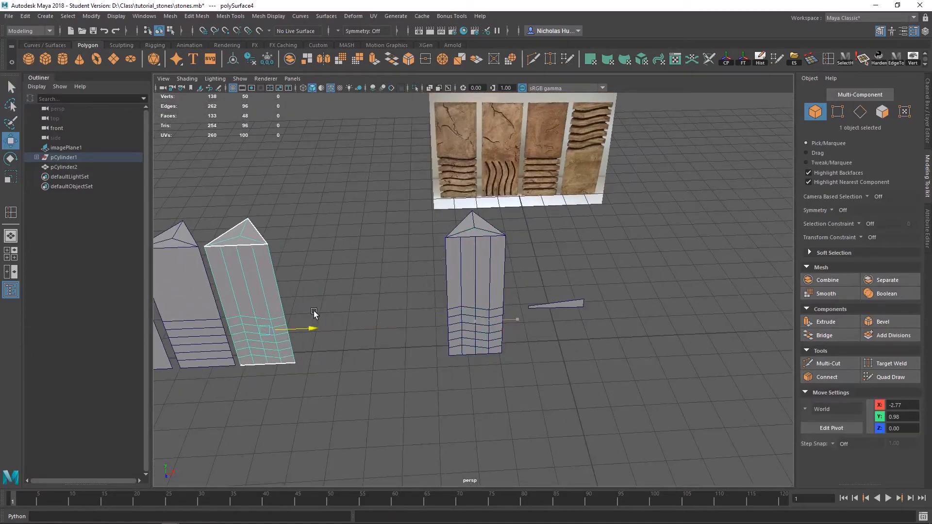
Duplicate the 28 faces of the wavy-grooved side of the separate prism near the image plane as their own mesh.
{"action": "right_click_drag", "start_coordinate": [315, 310], "coordinate": [549, 286], "text": "alt"}
{"action": "left_click", "coordinate": [456, 276]}
{"action": "right_click_drag", "start_coordinate": [458, 276], "coordinate": [765, 396], "text": "alt"}
{"action": "middle_click_drag", "start_coordinate": [635, 355], "coordinate": [598, 290], "text": "alt"}
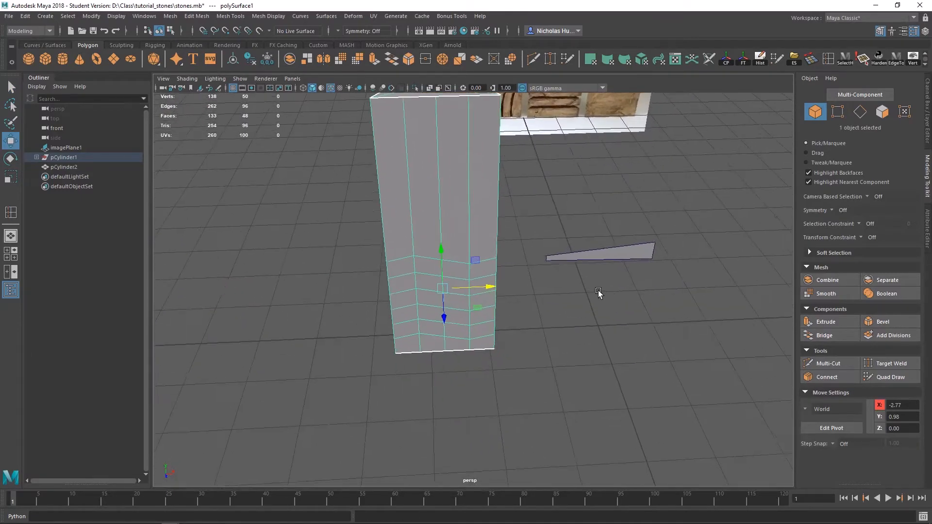
{"action": "left_click_drag", "start_coordinate": [409, 258], "coordinate": [568, 283], "text": "alt"}
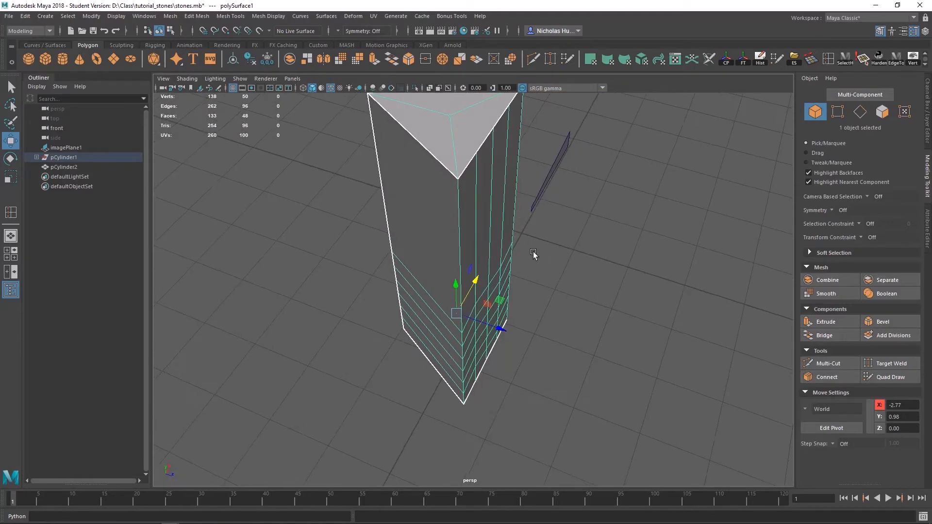
{"action": "left_click_drag", "start_coordinate": [533, 255], "coordinate": [468, 230], "text": "alt"}
{"action": "right_click_drag", "start_coordinate": [468, 230], "coordinate": [468, 256]}
{"action": "left_click_drag", "start_coordinate": [477, 221], "coordinate": [466, 283], "text": "alt"}
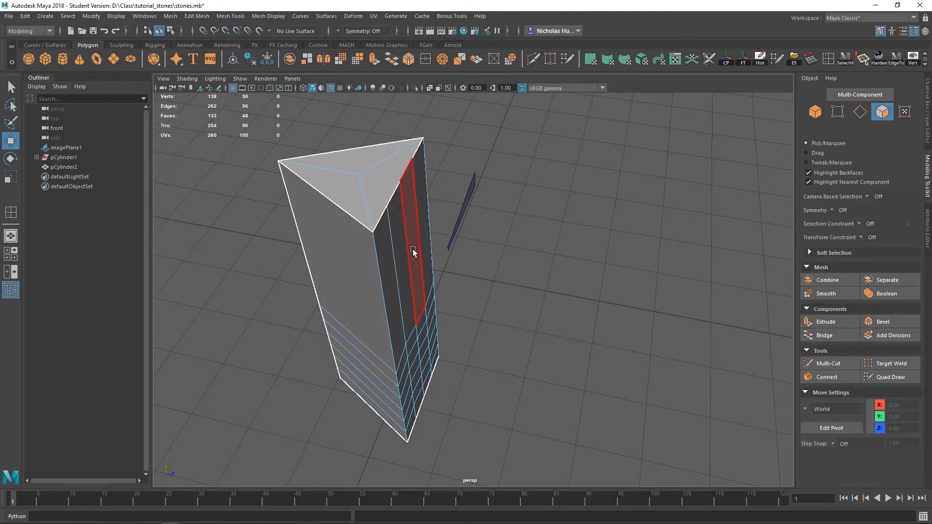
{"action": "right_click_drag", "start_coordinate": [412, 251], "coordinate": [410, 274]}
{"action": "left_click_drag", "start_coordinate": [389, 293], "coordinate": [378, 190], "text": "alt"}
{"action": "left_click_drag", "start_coordinate": [543, 125], "coordinate": [439, 476]}
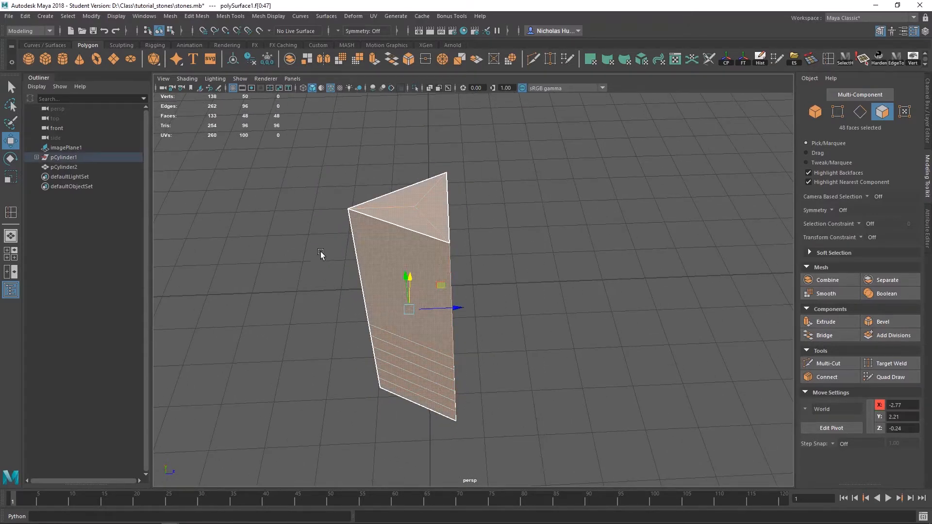
{"action": "left_click_drag", "start_coordinate": [298, 130], "coordinate": [436, 454]}
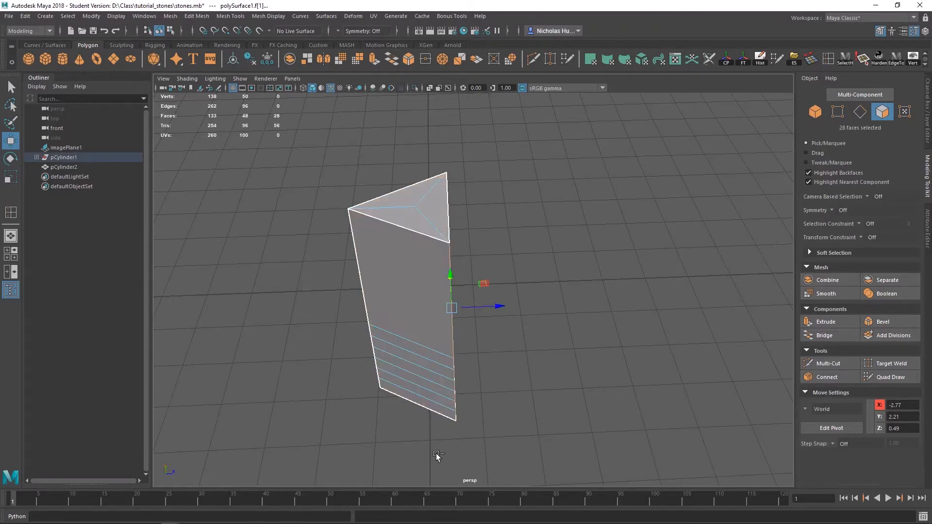
{"action": "left_click_drag", "start_coordinate": [624, 358], "coordinate": [537, 343], "text": "alt"}
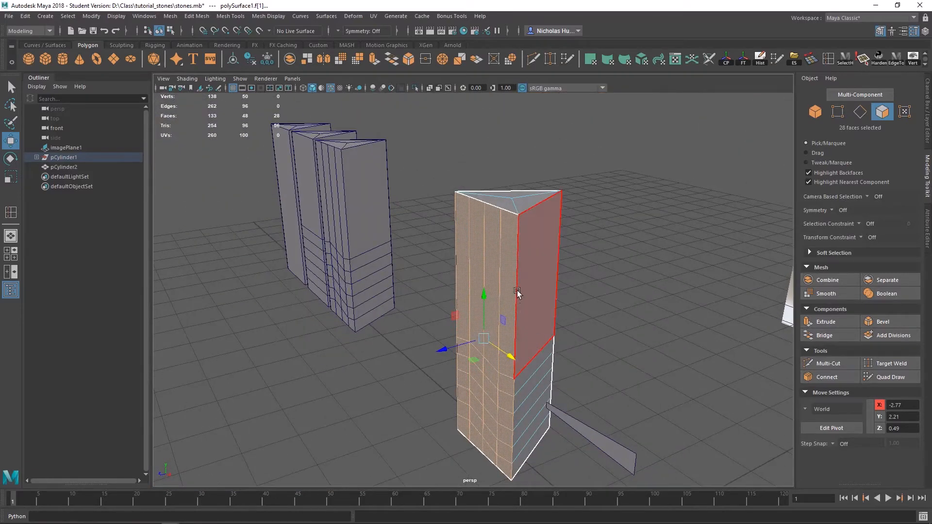
{"action": "right_click", "coordinate": [496, 264], "text": "shift"}
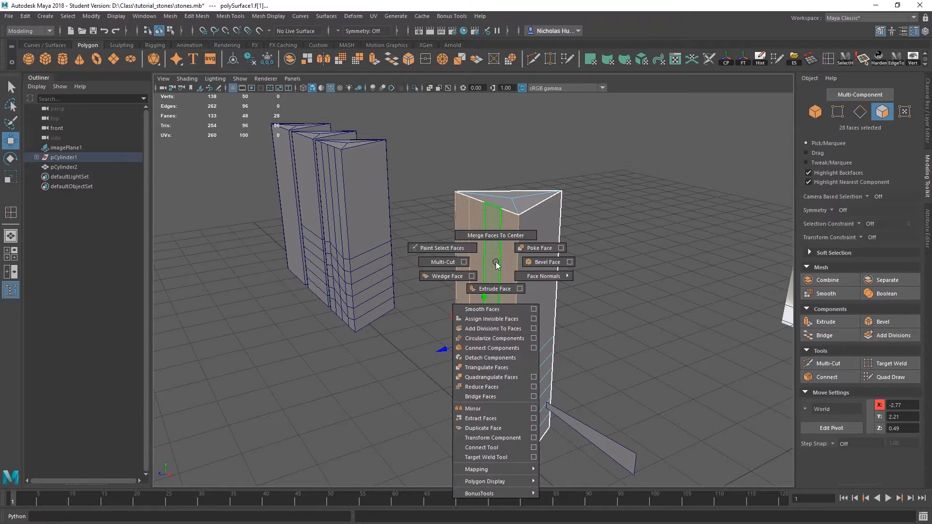
{"action": "left_click", "coordinate": [482, 427]}
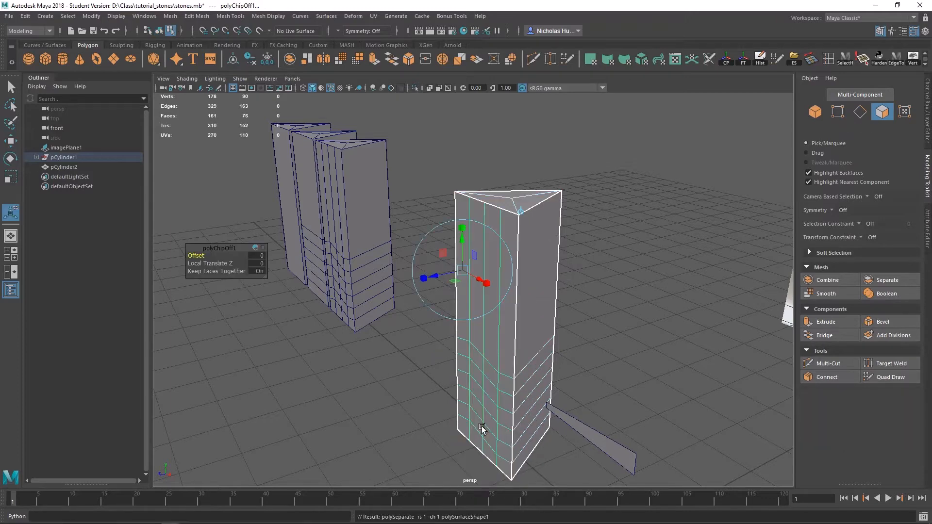
Leave the duplicate-face manipulator, return to object mode and select only the duplicated wavy side panel.
{"action": "key", "text": "q"}
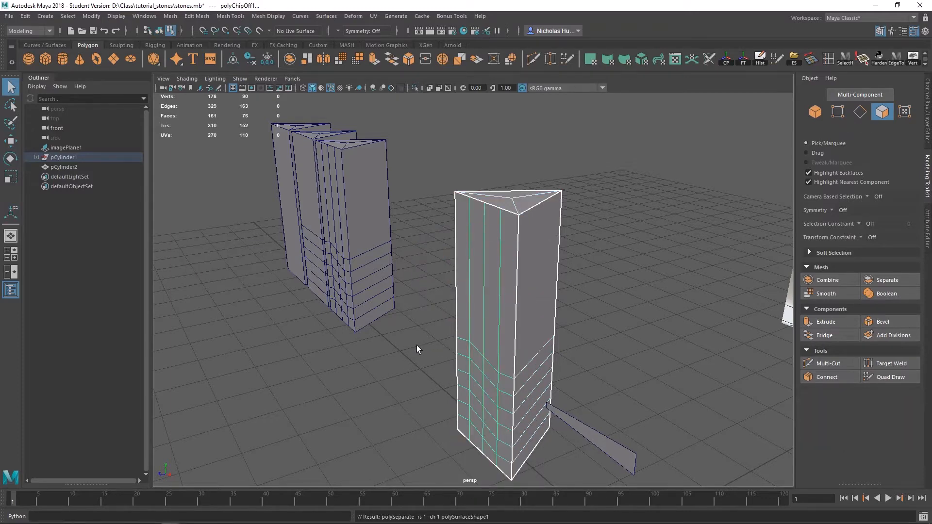
{"action": "left_click", "coordinate": [437, 333]}
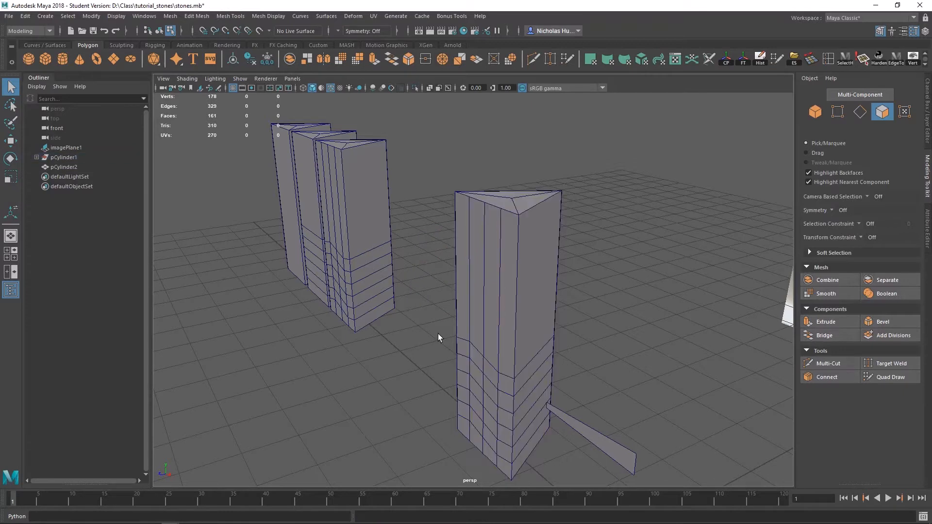
{"action": "left_click_drag", "start_coordinate": [618, 159], "coordinate": [461, 307]}
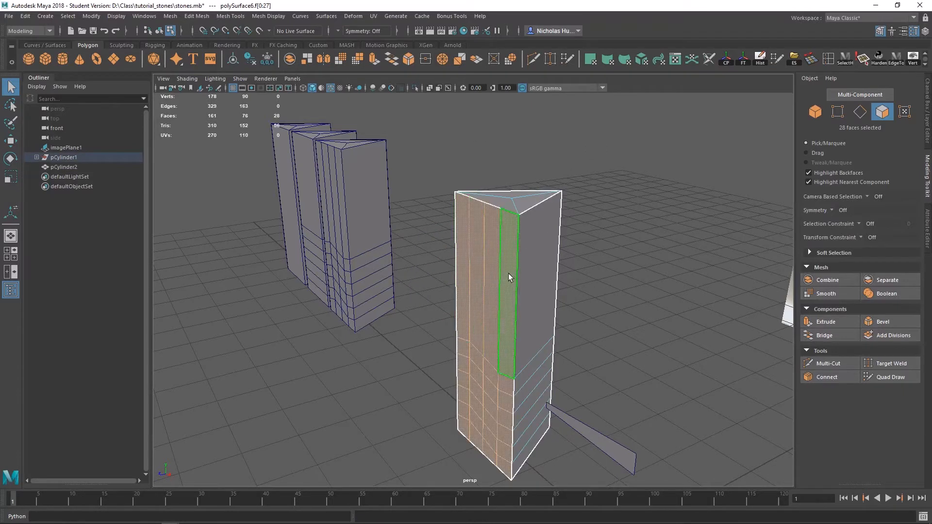
{"action": "right_click_drag", "start_coordinate": [500, 246], "coordinate": [534, 231]}
{"action": "left_click_drag", "start_coordinate": [674, 130], "coordinate": [455, 327]}
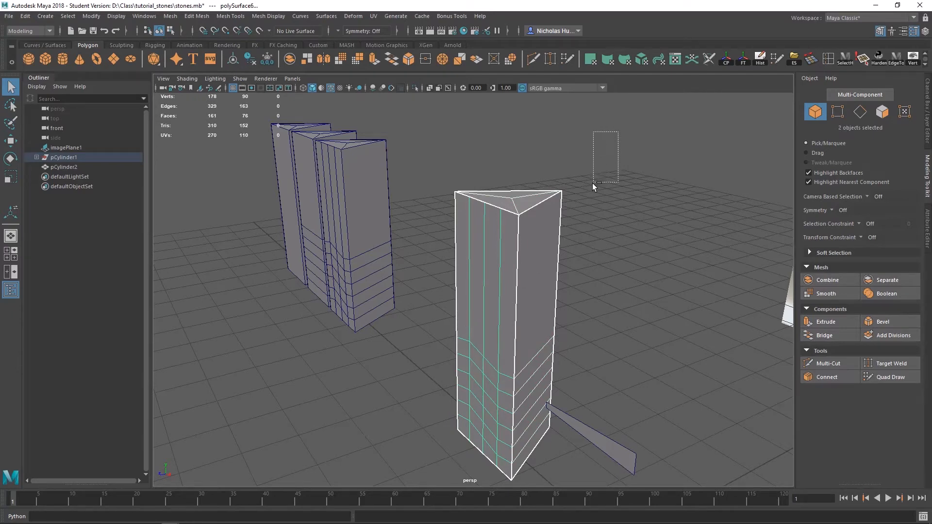
{"action": "left_click_drag", "start_coordinate": [592, 182], "coordinate": [531, 276]}
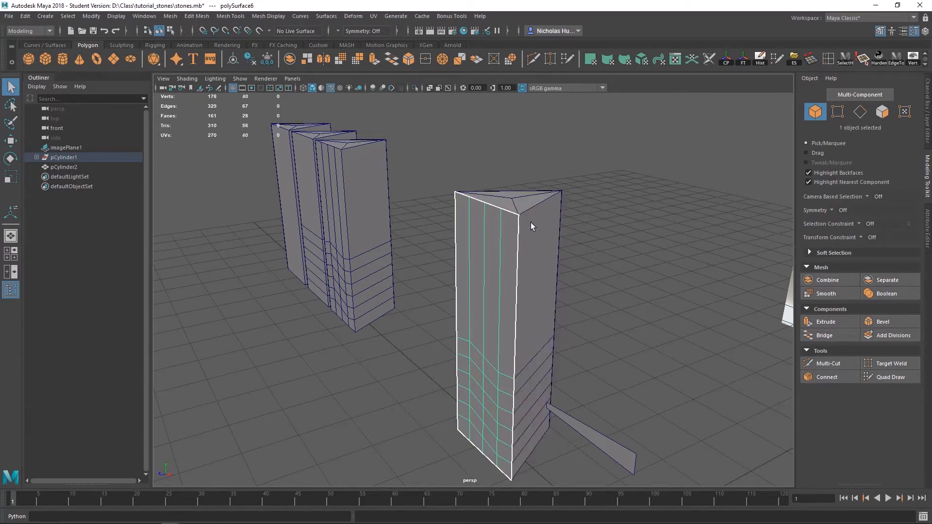
Unparent the duplicated side panel from the pCylinder1 hierarchy so it sits at the scene's top level.
{"action": "left_click_drag", "start_coordinate": [564, 229], "coordinate": [893, 160], "text": "alt"}
{"action": "key", "text": "w"}
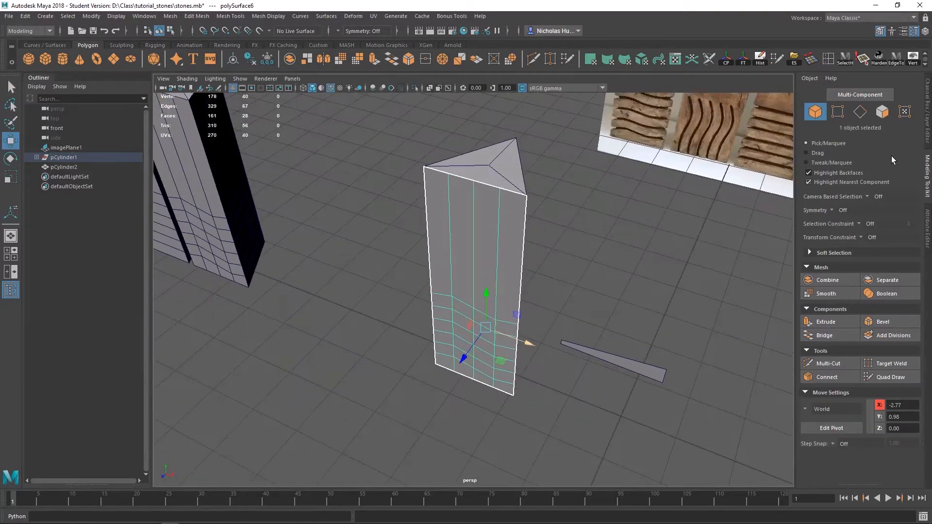
{"action": "left_click", "coordinate": [927, 121]}
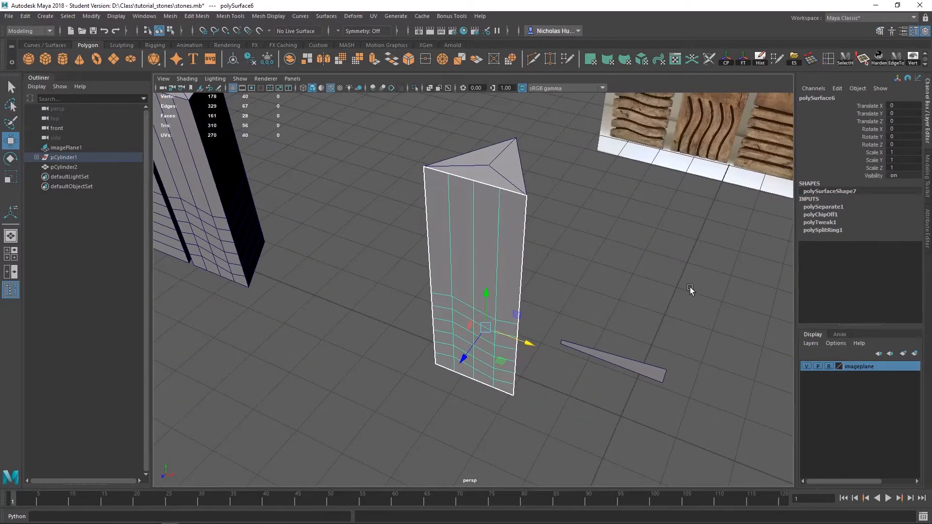
{"action": "left_click_drag", "start_coordinate": [691, 289], "coordinate": [199, 241], "text": "alt"}
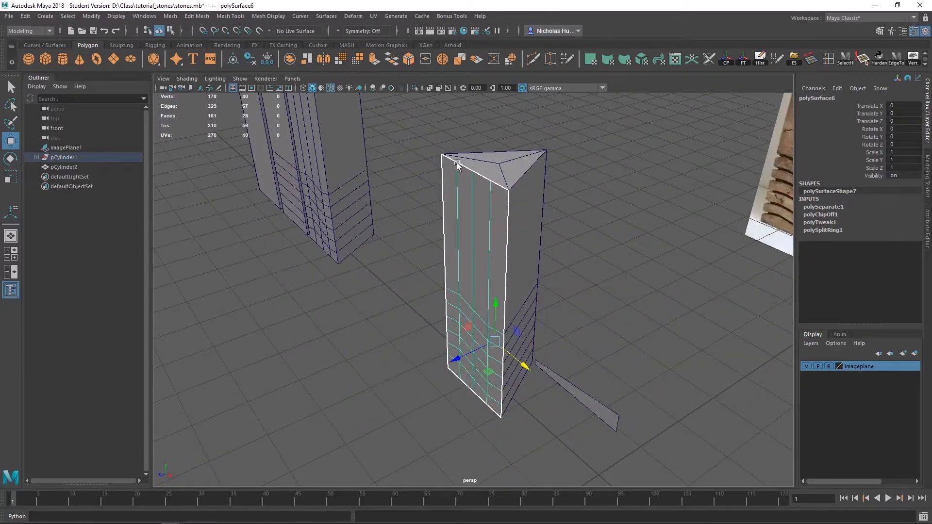
{"action": "key", "text": "shift+p"}
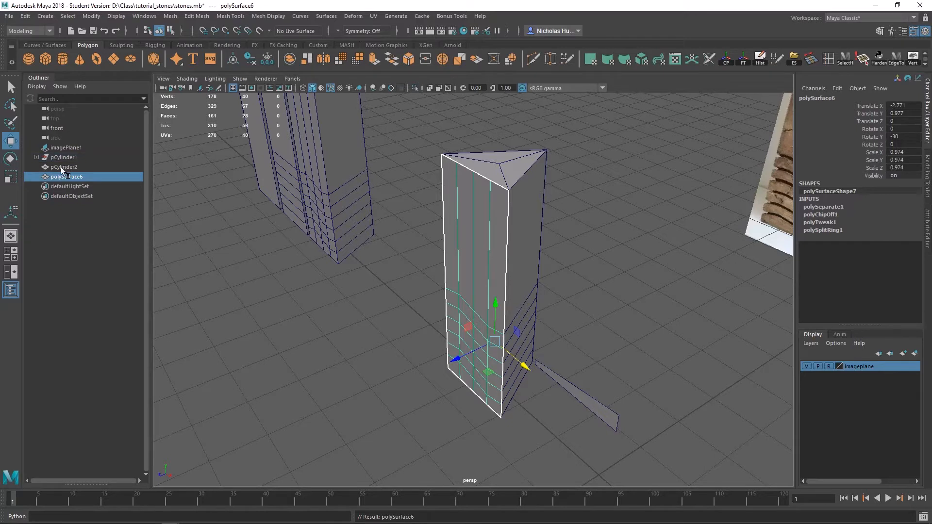
{"action": "key", "text": "ctrl+z"}
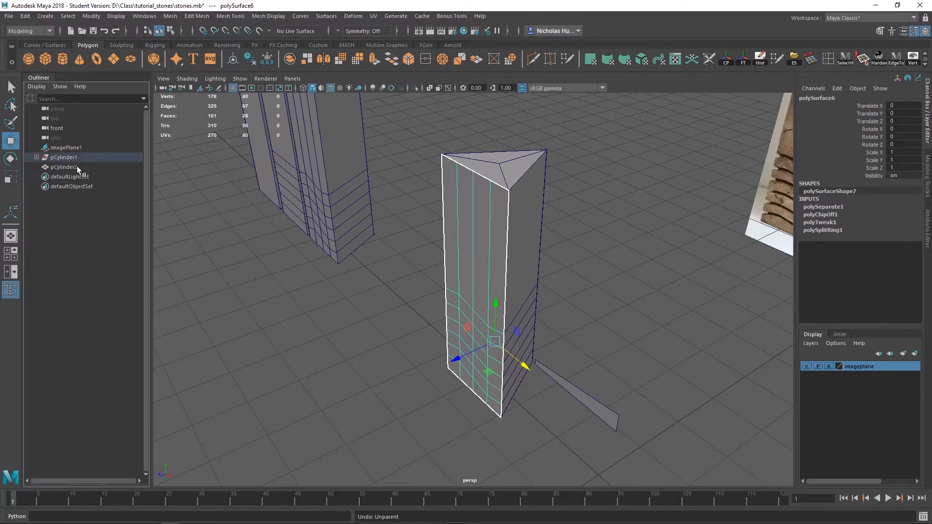
{"action": "left_click", "coordinate": [36, 158]}
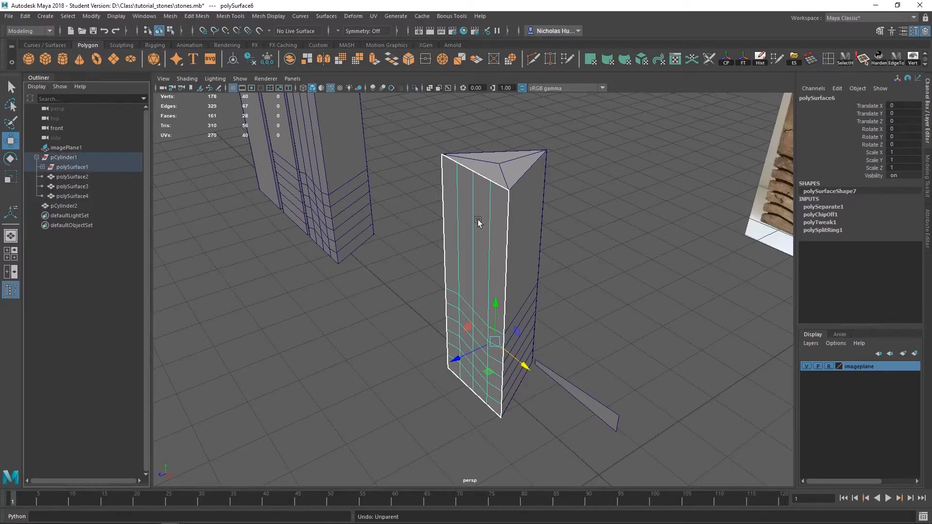
{"action": "key", "text": "shift+p"}
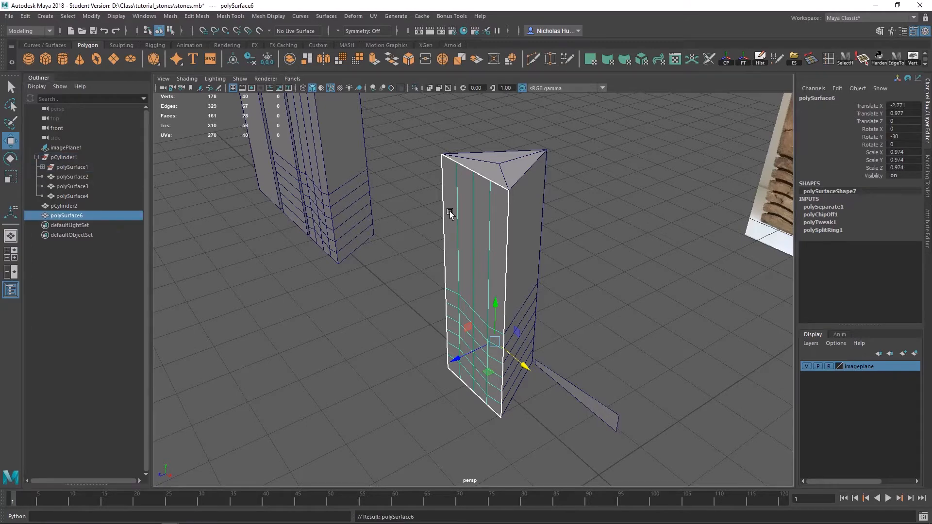
Delete all construction history and freeze the transformations of the detached wavy side panel.
{"action": "left_click_drag", "start_coordinate": [450, 211], "coordinate": [462, 217], "text": "alt"}
{"action": "left_click_drag", "start_coordinate": [590, 240], "coordinate": [631, 335], "text": "alt"}
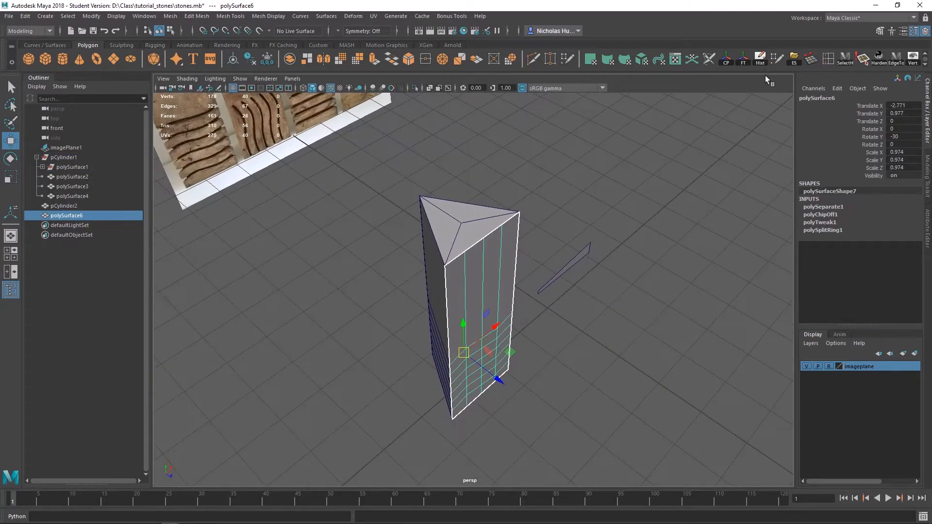
{"action": "left_click", "coordinate": [760, 57]}
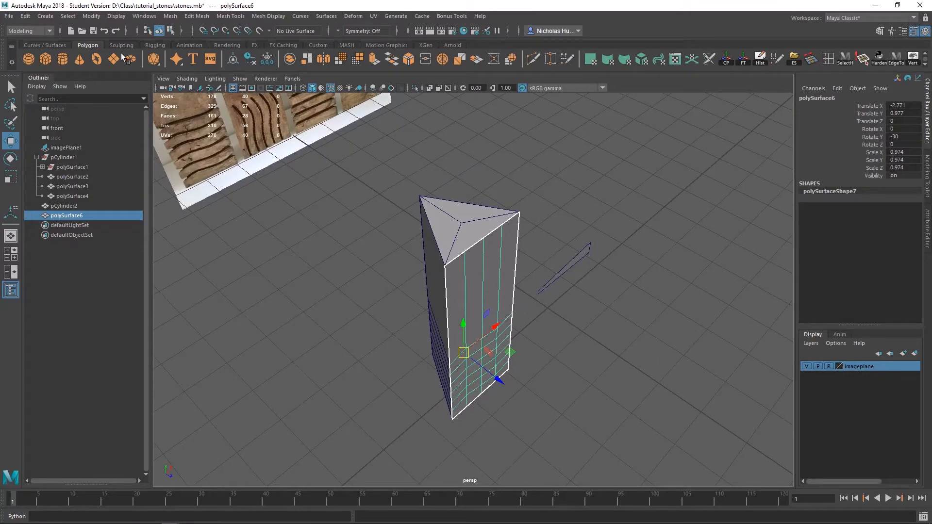
{"action": "left_click", "coordinate": [26, 16]}
{"action": "mouse_move", "coordinate": [88, 141]}
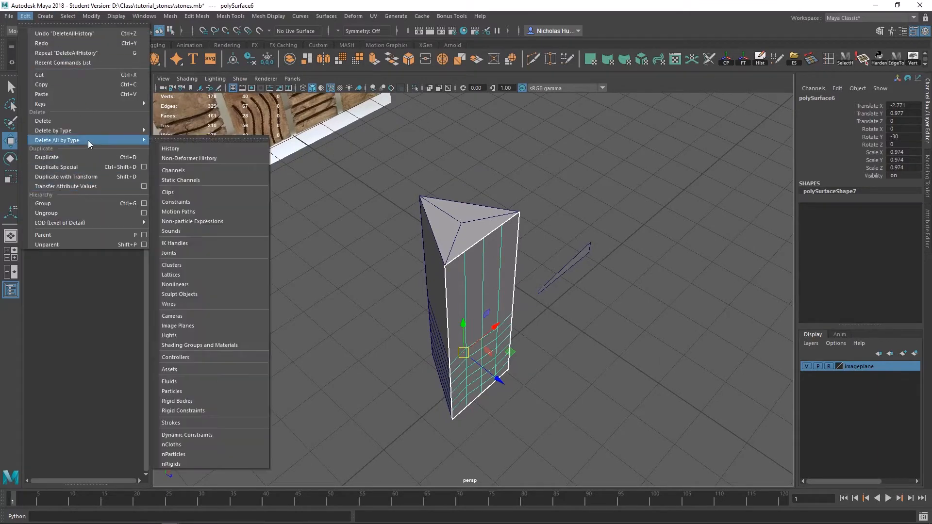
{"action": "left_click", "coordinate": [169, 149]}
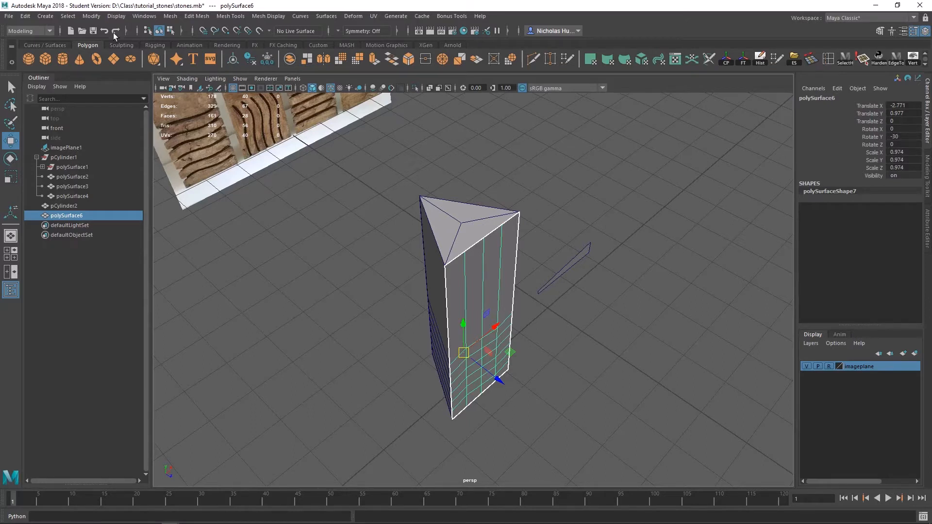
{"action": "left_click", "coordinate": [91, 16]}
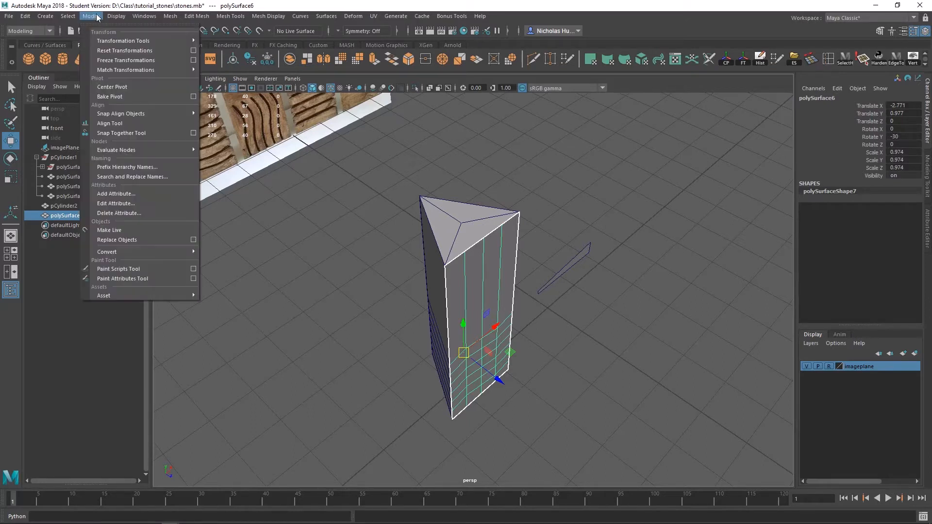
{"action": "left_click", "coordinate": [121, 62]}
{"action": "left_click_drag", "start_coordinate": [396, 201], "coordinate": [449, 199], "text": "alt"}
{"action": "middle_click_drag", "start_coordinate": [526, 218], "coordinate": [502, 193], "text": "alt"}
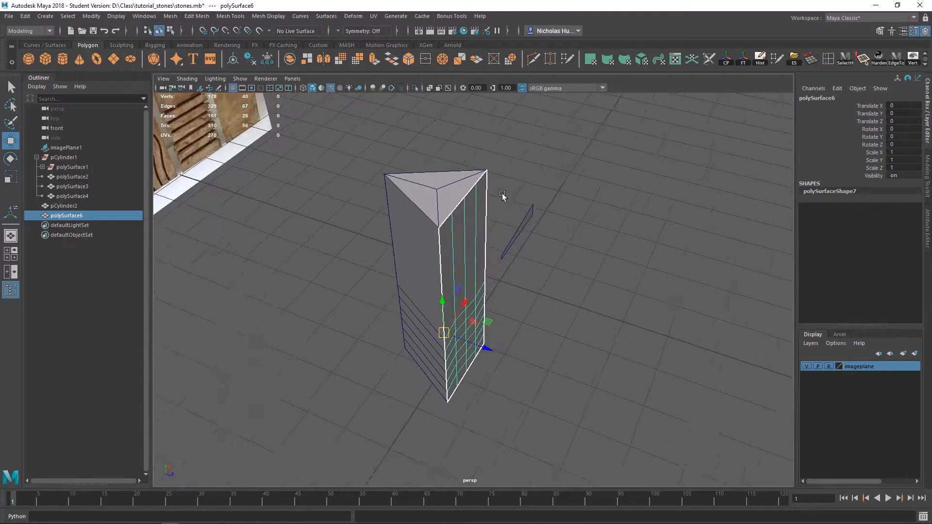
Try rotating the detached panel freely about the Y axis around the prism, and undo the rotations.
{"action": "left_click_drag", "start_coordinate": [502, 193], "coordinate": [566, 275], "text": "alt"}
{"action": "key", "text": "e"}
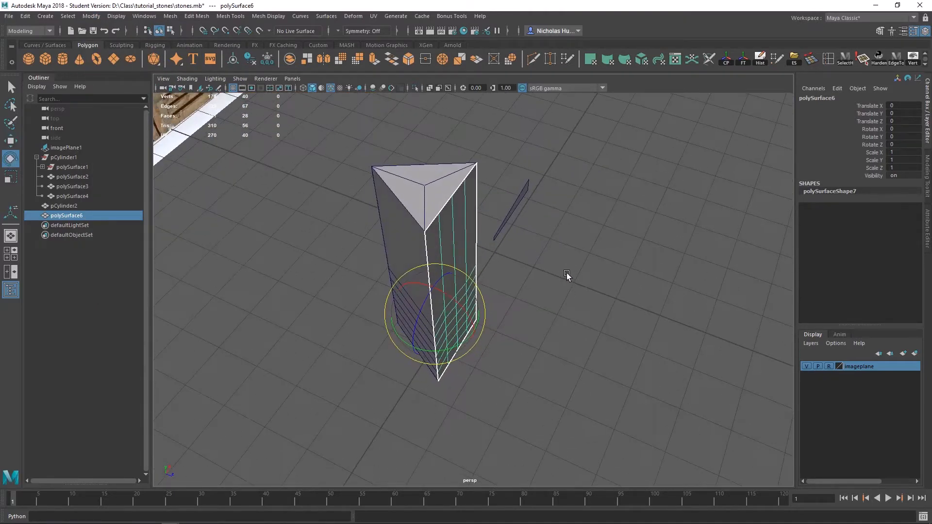
{"action": "left_click_drag", "start_coordinate": [444, 351], "coordinate": [240, 298]}
{"action": "left_click_drag", "start_coordinate": [558, 263], "coordinate": [608, 309], "text": "alt"}
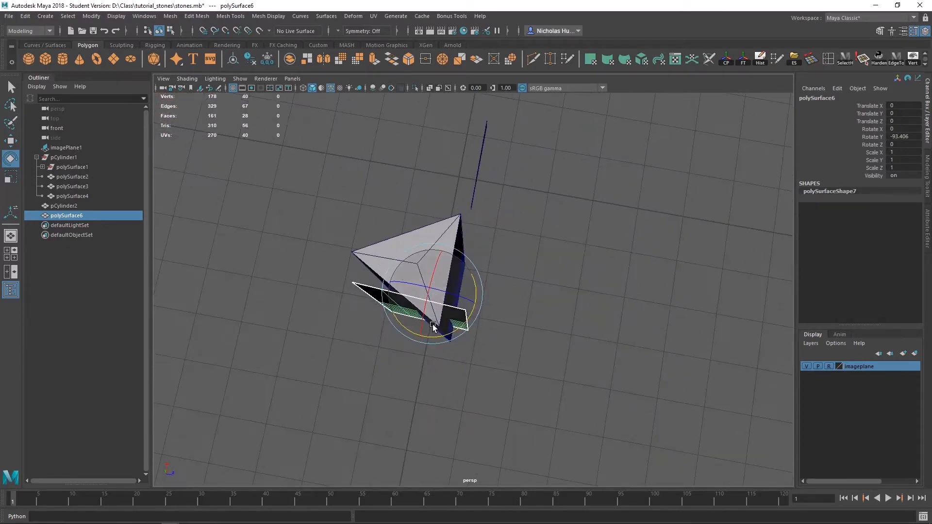
{"action": "left_click_drag", "start_coordinate": [442, 336], "coordinate": [442, 238]}
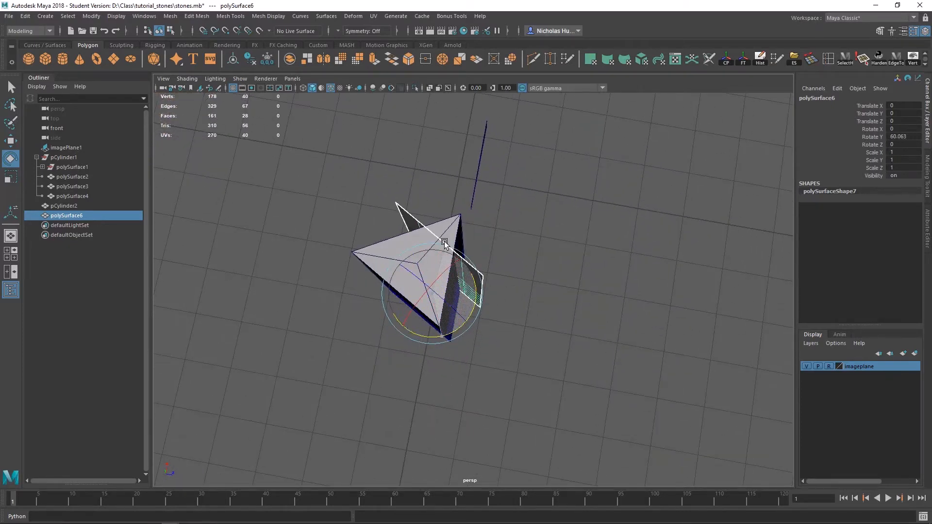
{"action": "left_click_drag", "start_coordinate": [558, 246], "coordinate": [645, 179], "text": "alt"}
{"action": "right_click_drag", "start_coordinate": [680, 219], "coordinate": [792, 297], "text": "alt"}
{"action": "left_click_drag", "start_coordinate": [792, 297], "coordinate": [576, 279], "text": "alt"}
{"action": "key", "text": "ctrl+z"}
{"action": "key", "text": "ctrl+z"}
{"action": "key", "text": "ctrl+z"}
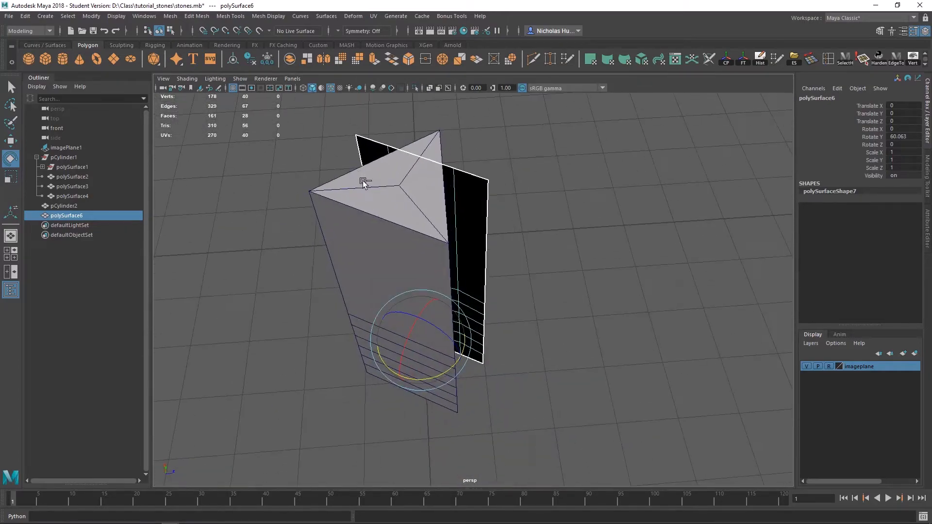
{"action": "key", "text": "ctrl+z"}
Duplicate the panel, set the copy's Rotate Y to -120, and repeat the duplication with the same transform for the prism's third side.
{"action": "left_click_drag", "start_coordinate": [548, 173], "coordinate": [543, 225], "text": "alt"}
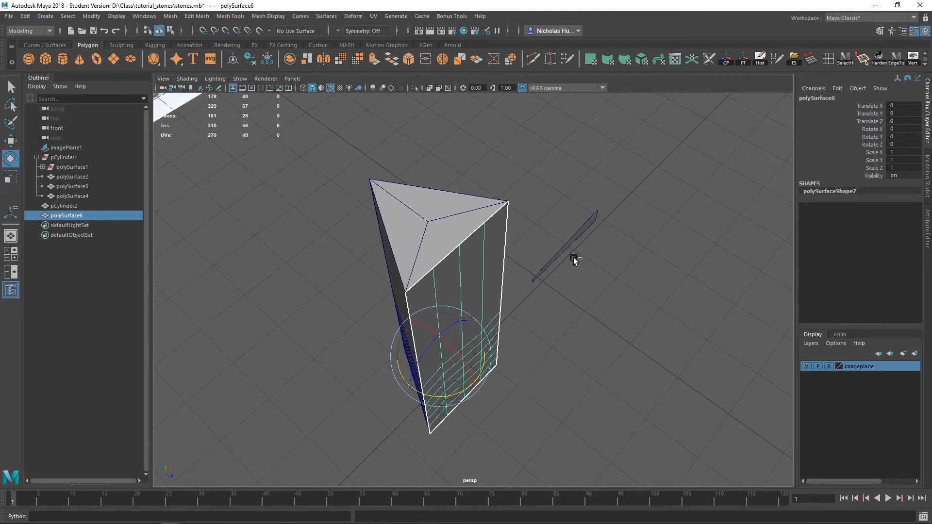
{"action": "key", "text": "ctrl+d"}
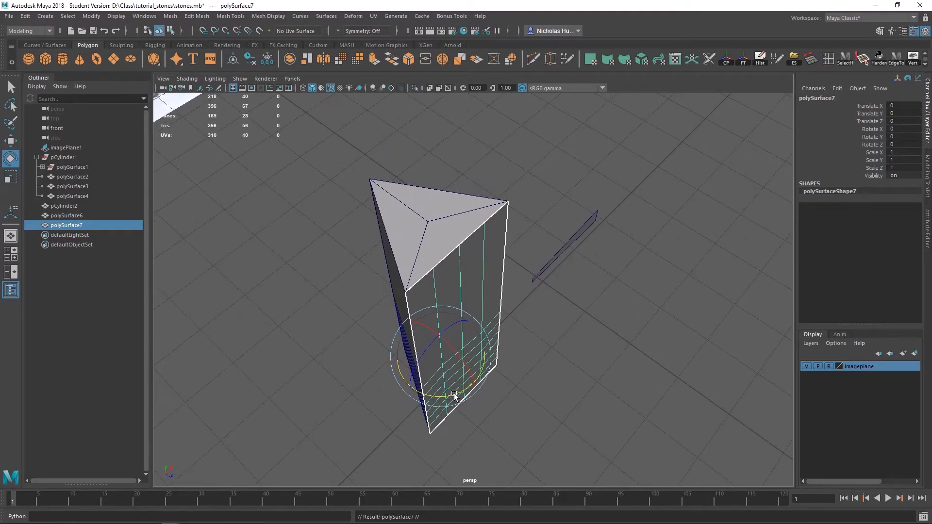
{"action": "left_click_drag", "start_coordinate": [453, 393], "coordinate": [247, 301]}
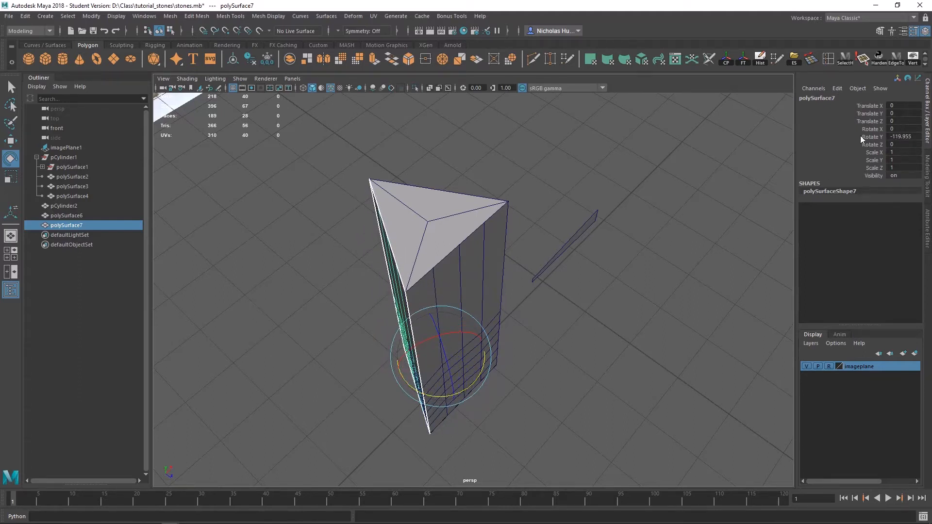
{"action": "left_click", "coordinate": [906, 136]}
{"action": "type", "text": "-120"}
{"action": "key", "text": "Return"}
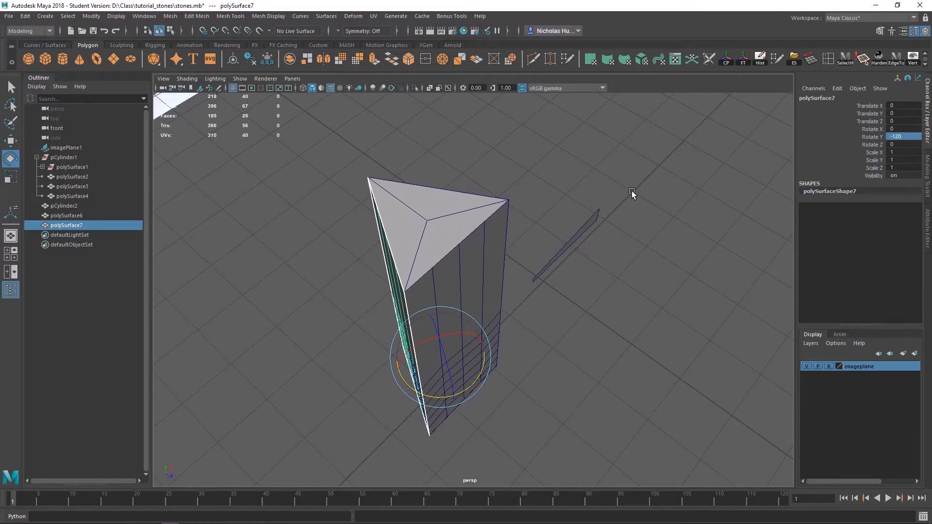
{"action": "key", "text": "shift+d"}
{"action": "left_click_drag", "start_coordinate": [631, 190], "coordinate": [281, 185], "text": "alt"}
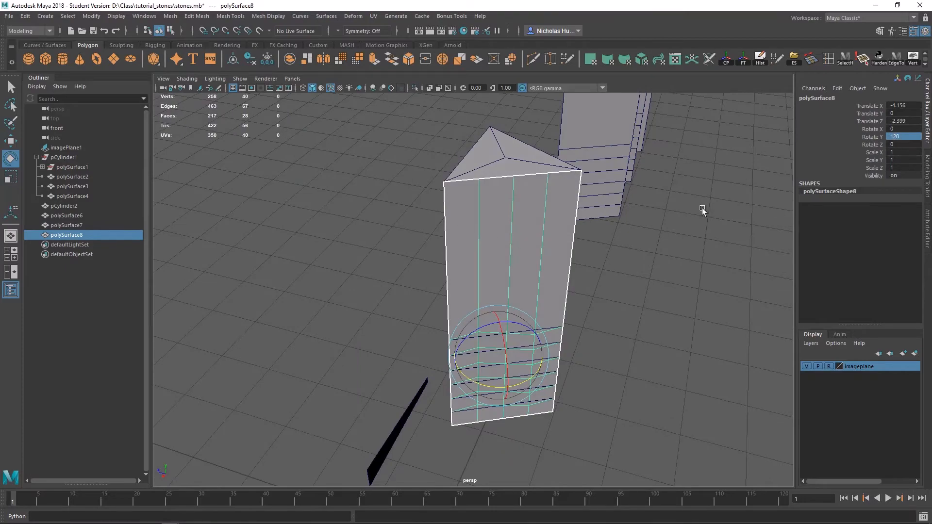
Select the three wavy side panels without the original capped prism and combine them into one mesh.
{"action": "left_click_drag", "start_coordinate": [702, 208], "coordinate": [602, 262], "text": "alt"}
{"action": "left_click_drag", "start_coordinate": [516, 240], "coordinate": [551, 231], "text": "alt"}
{"action": "left_click", "coordinate": [551, 231]}
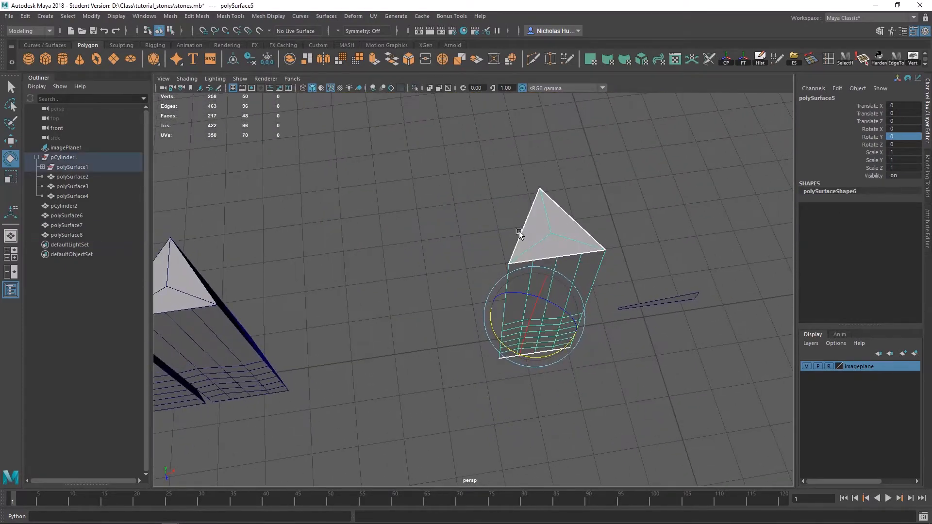
{"action": "left_click_drag", "start_coordinate": [647, 206], "coordinate": [463, 294], "text": "alt"}
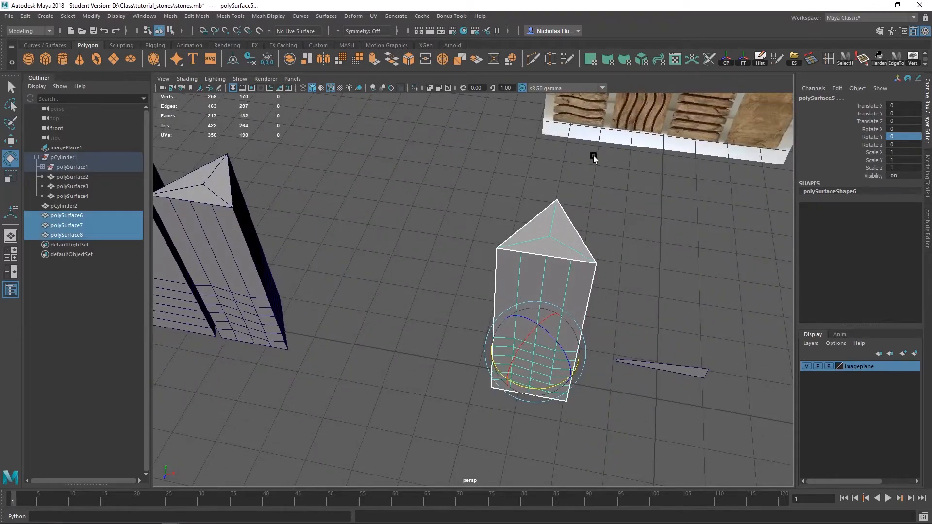
{"action": "left_click_drag", "start_coordinate": [593, 156], "coordinate": [569, 241], "text": "alt"}
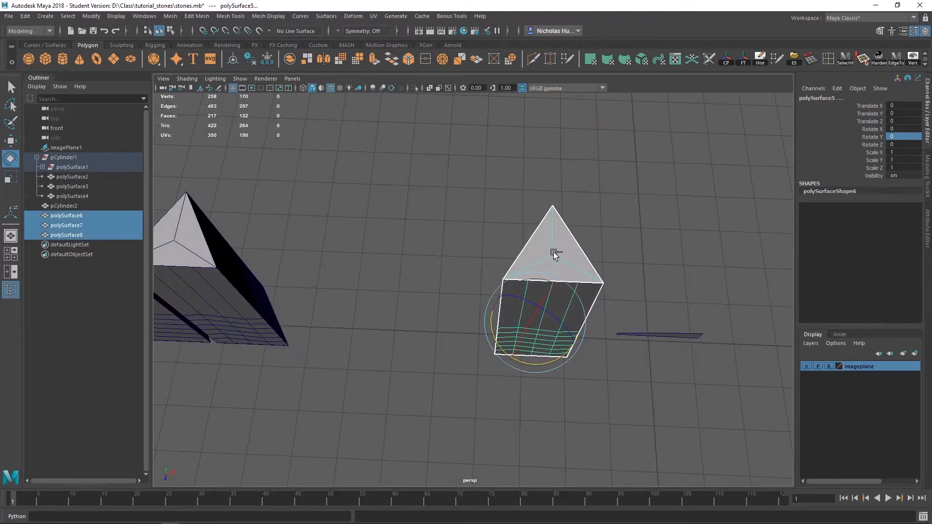
{"action": "left_click", "coordinate": [552, 251], "text": "ctrl"}
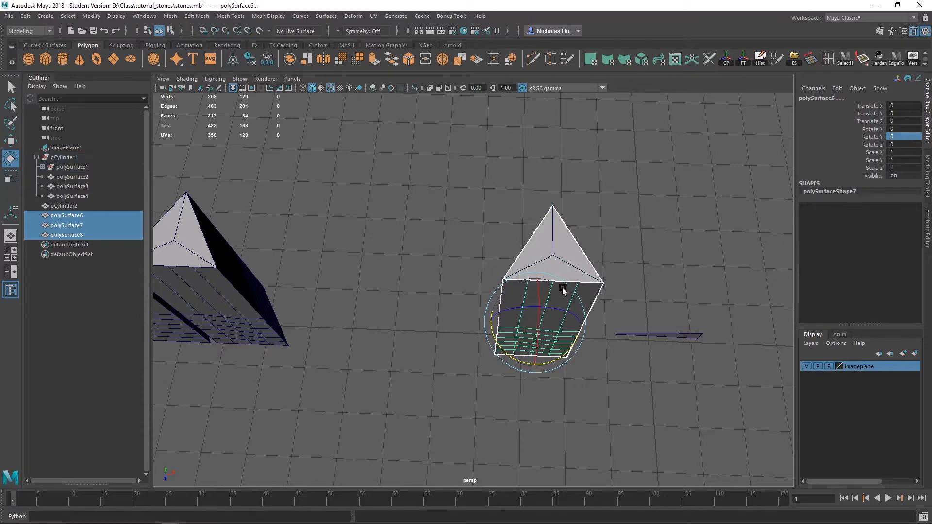
{"action": "key", "text": "w"}
{"action": "left_click_drag", "start_coordinate": [601, 292], "coordinate": [724, 203], "text": "alt"}
{"action": "left_click_drag", "start_coordinate": [524, 340], "coordinate": [621, 264]}
{"action": "key", "text": "ctrl+z"}
{"action": "left_click_drag", "start_coordinate": [677, 192], "coordinate": [591, 203], "text": "alt"}
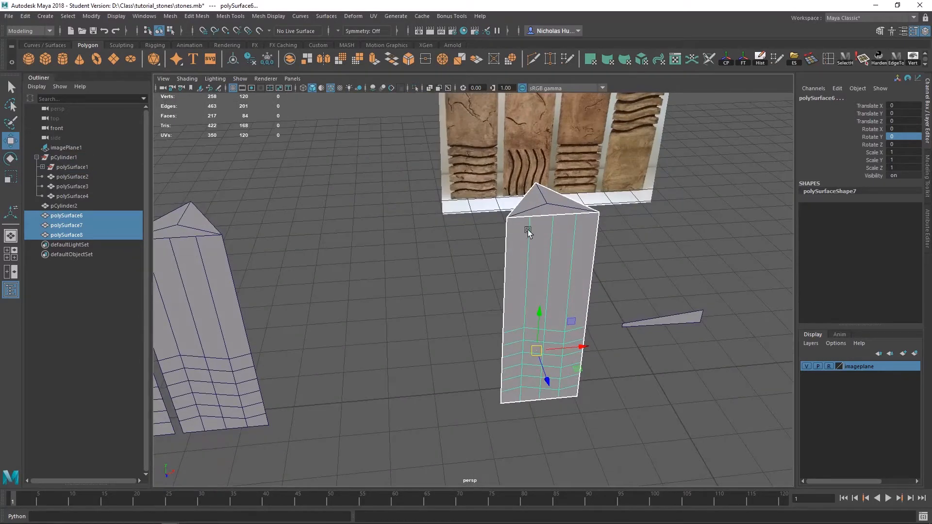
{"action": "right_click", "coordinate": [406, 233], "text": "shift"}
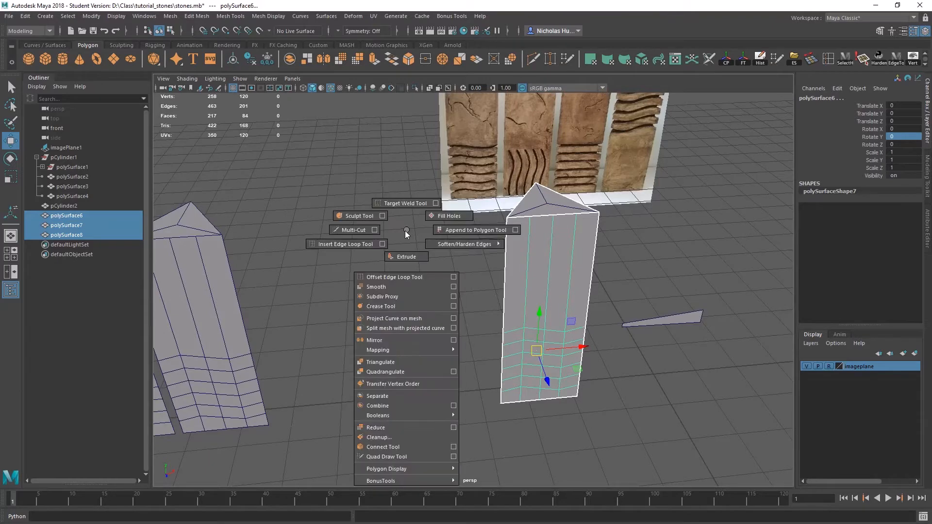
{"action": "left_click", "coordinate": [396, 404]}
{"action": "left_click_drag", "start_coordinate": [444, 243], "coordinate": [439, 291], "text": "alt"}
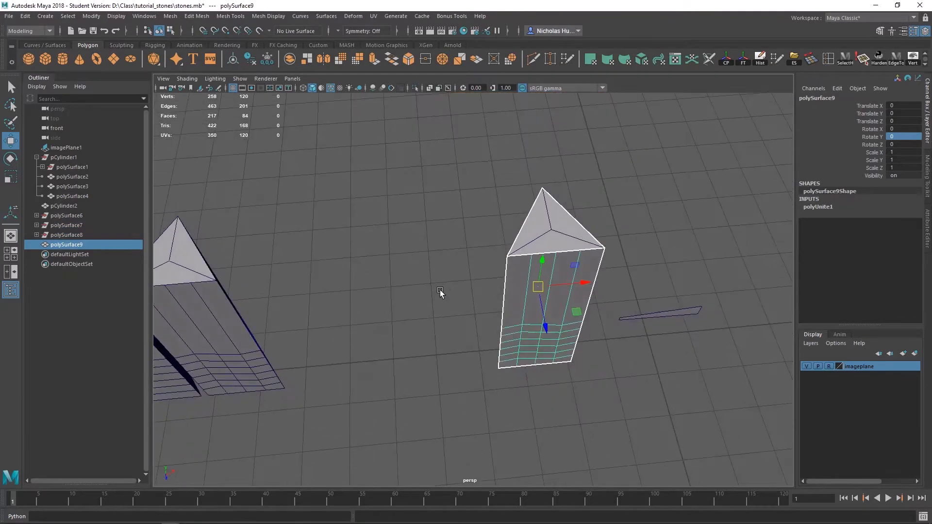
Move the original capped prism away from the combined panels, to about X -4.09 and Z 2.36 beside the other stones.
{"action": "left_click", "coordinate": [553, 231]}
{"action": "left_click_drag", "start_coordinate": [581, 321], "coordinate": [436, 335]}
{"action": "middle_click_drag", "start_coordinate": [360, 228], "coordinate": [565, 148], "text": "alt"}
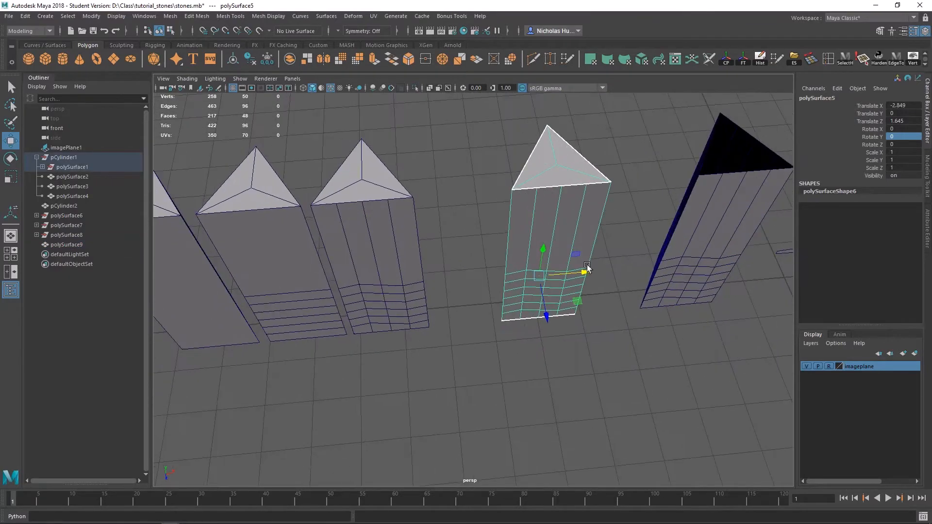
{"action": "left_click_drag", "start_coordinate": [584, 272], "coordinate": [522, 285]}
{"action": "middle_click_drag", "start_coordinate": [707, 171], "coordinate": [499, 243], "text": "alt"}
{"action": "scroll", "coordinate": [506, 257], "scroll_direction": "up", "scroll_amount": 4}
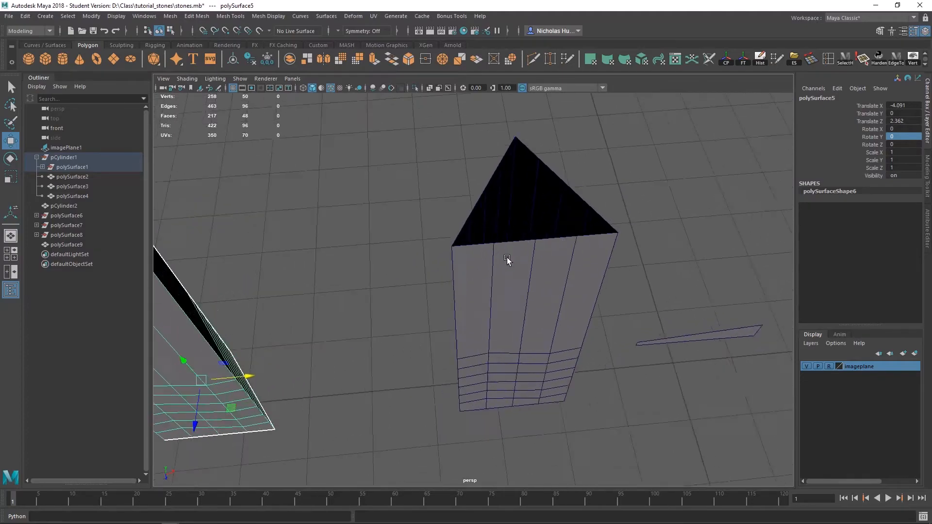
Try moving a groove vertex on a corner edge of the combined prism, and undo the move.
{"action": "left_click_drag", "start_coordinate": [507, 260], "coordinate": [474, 250], "text": "alt"}
{"action": "left_click", "coordinate": [402, 272]}
{"action": "left_click_drag", "start_coordinate": [402, 271], "coordinate": [462, 224], "text": "alt"}
{"action": "right_click_drag", "start_coordinate": [461, 223], "coordinate": [420, 229]}
{"action": "left_click", "coordinate": [487, 230]}
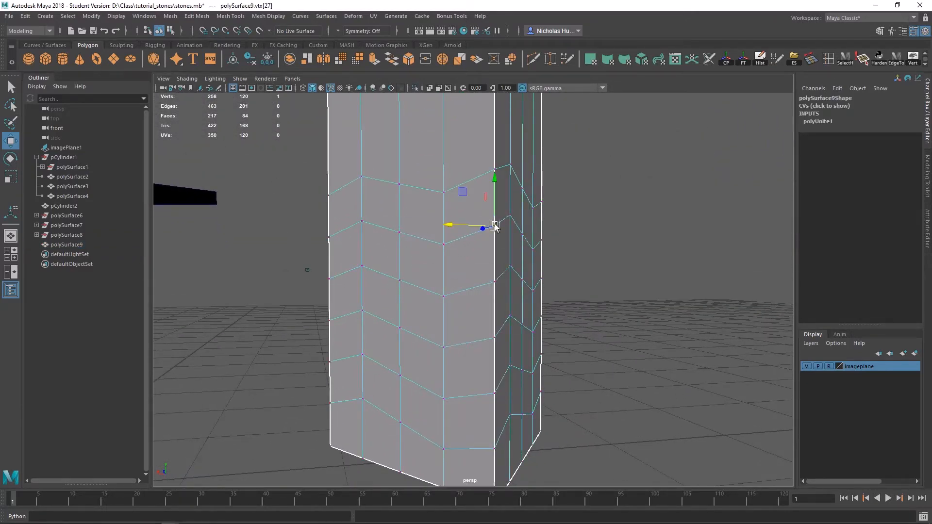
{"action": "left_click_drag", "start_coordinate": [495, 225], "coordinate": [607, 237], "text": "alt"}
{"action": "right_click_drag", "start_coordinate": [607, 238], "coordinate": [864, 377], "text": "alt"}
{"action": "left_click_drag", "start_coordinate": [665, 286], "coordinate": [426, 190], "text": "alt"}
{"action": "key", "text": "ctrl+z"}
{"action": "left_click_drag", "start_coordinate": [402, 260], "coordinate": [432, 209], "text": "alt"}
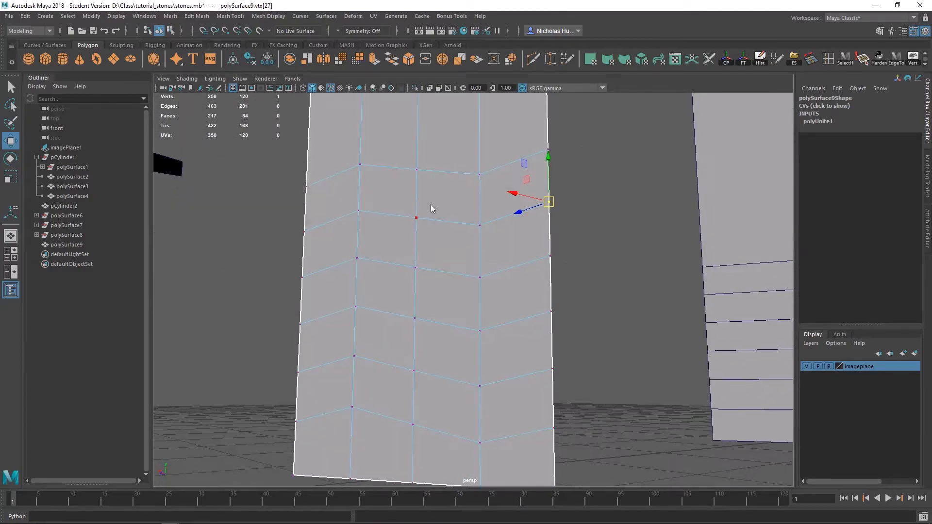
Check which faces of the combined prism are connected by selecting its panels as whole shells.
{"action": "right_click_drag", "start_coordinate": [431, 205], "coordinate": [430, 234]}
{"action": "double_click", "coordinate": [436, 238]}
{"action": "left_click_drag", "start_coordinate": [452, 248], "coordinate": [559, 364], "text": "alt"}
{"action": "left_click_drag", "start_coordinate": [300, 221], "coordinate": [634, 227], "text": "alt"}
{"action": "left_click_drag", "start_coordinate": [551, 232], "coordinate": [594, 221], "text": "alt"}
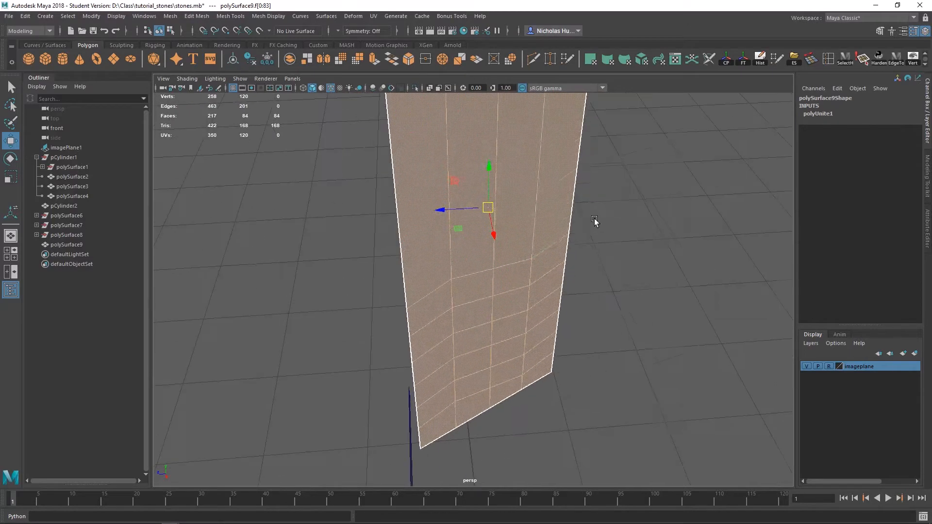
{"action": "double_click", "coordinate": [458, 144]}
{"action": "left_click_drag", "start_coordinate": [457, 204], "coordinate": [407, 232], "text": "alt"}
{"action": "left_click", "coordinate": [451, 227]}
{"action": "double_click", "coordinate": [451, 226]}
Select all connected faces of the original capped prism for comparison with the combined mesh.
{"action": "left_click", "coordinate": [407, 232]}
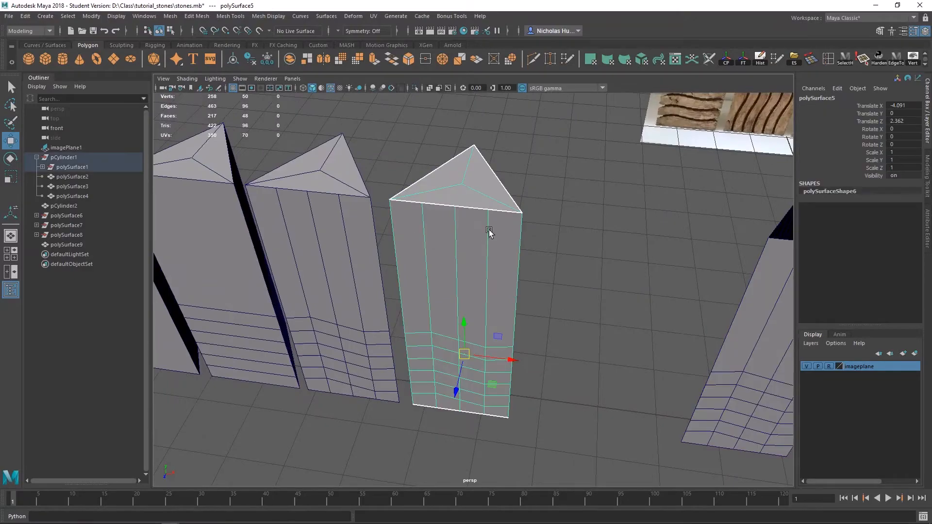
{"action": "left_click_drag", "start_coordinate": [489, 231], "coordinate": [424, 220], "text": "alt"}
{"action": "right_click_drag", "start_coordinate": [423, 221], "coordinate": [426, 247]}
{"action": "double_click", "coordinate": [427, 220]}
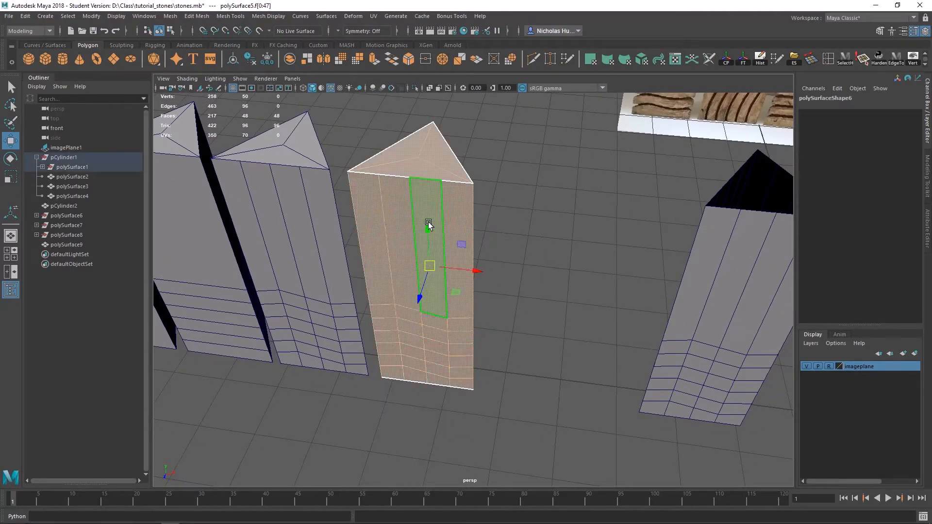
{"action": "left_click_drag", "start_coordinate": [427, 219], "coordinate": [435, 196], "text": "alt"}
Select each side panel of the combined prism as a face shell to check their connections, and return to object selection.
{"action": "left_click", "coordinate": [427, 164]}
{"action": "left_click_drag", "start_coordinate": [426, 163], "coordinate": [442, 199], "text": "alt"}
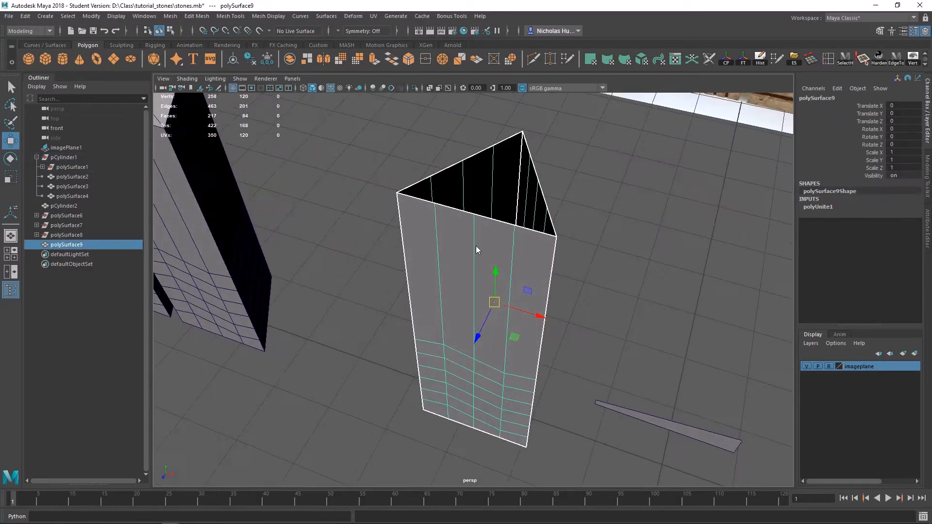
{"action": "right_click_drag", "start_coordinate": [476, 246], "coordinate": [479, 271]}
{"action": "double_click", "coordinate": [467, 284]}
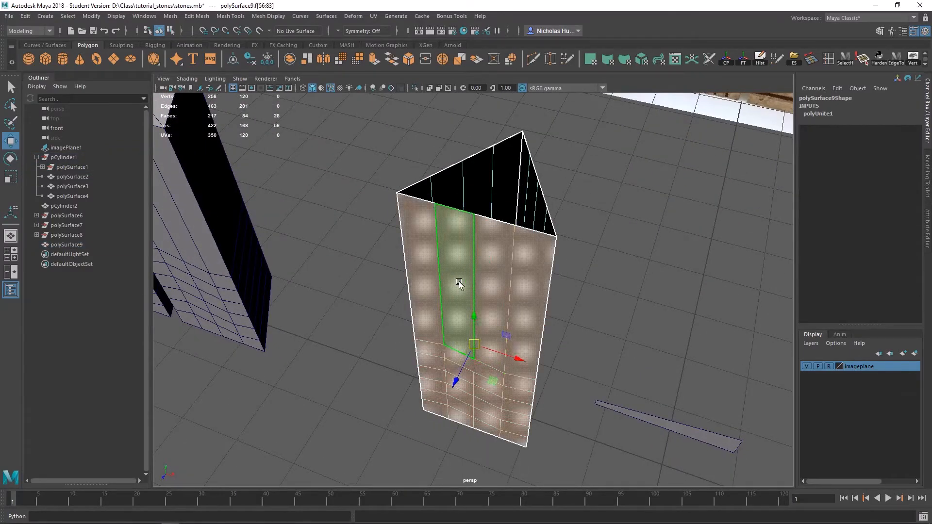
{"action": "left_click_drag", "start_coordinate": [467, 284], "coordinate": [557, 236], "text": "alt"}
{"action": "double_click", "coordinate": [447, 231]}
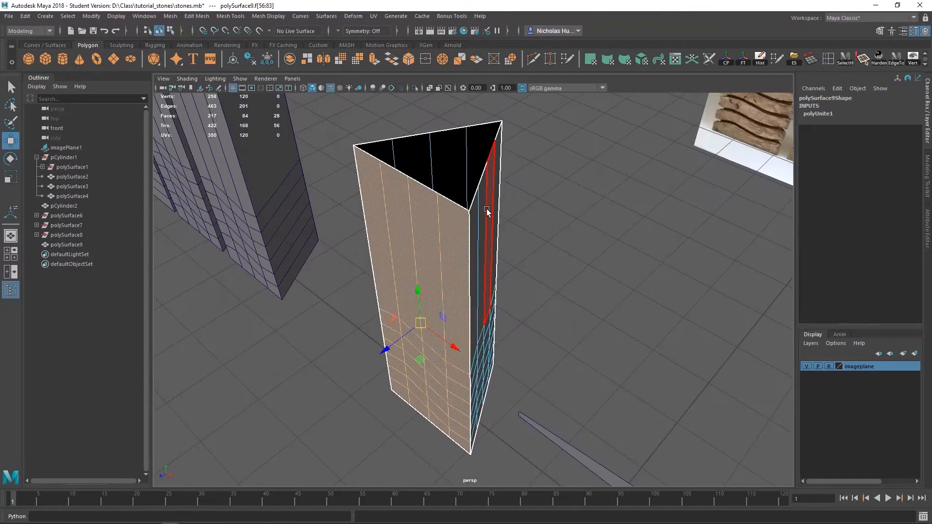
{"action": "double_click", "coordinate": [488, 210]}
{"action": "left_click_drag", "start_coordinate": [488, 211], "coordinate": [512, 237], "text": "alt"}
{"action": "key", "text": "q"}
{"action": "right_click_drag", "start_coordinate": [492, 205], "coordinate": [541, 192]}
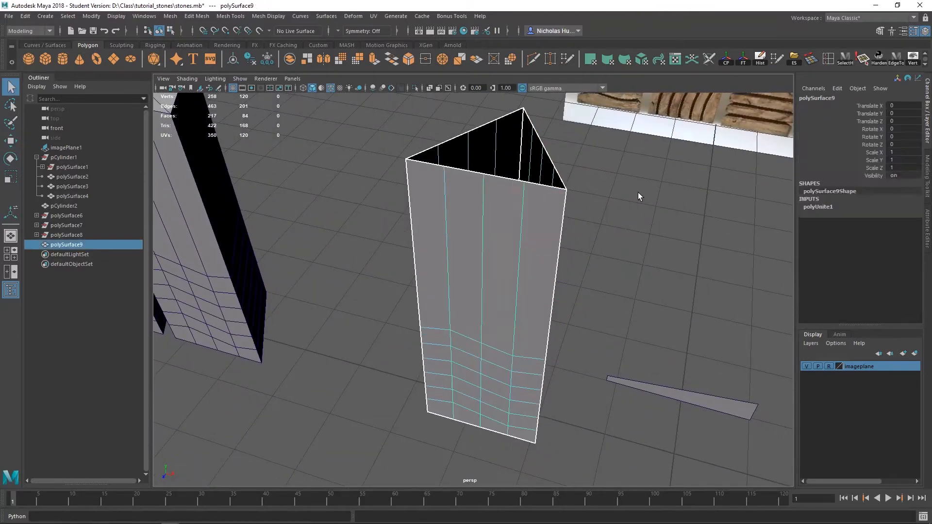
Merge the overlapping vertices of the combined prism along its corner edges.
{"action": "left_click_drag", "start_coordinate": [625, 262], "coordinate": [534, 194], "text": "alt"}
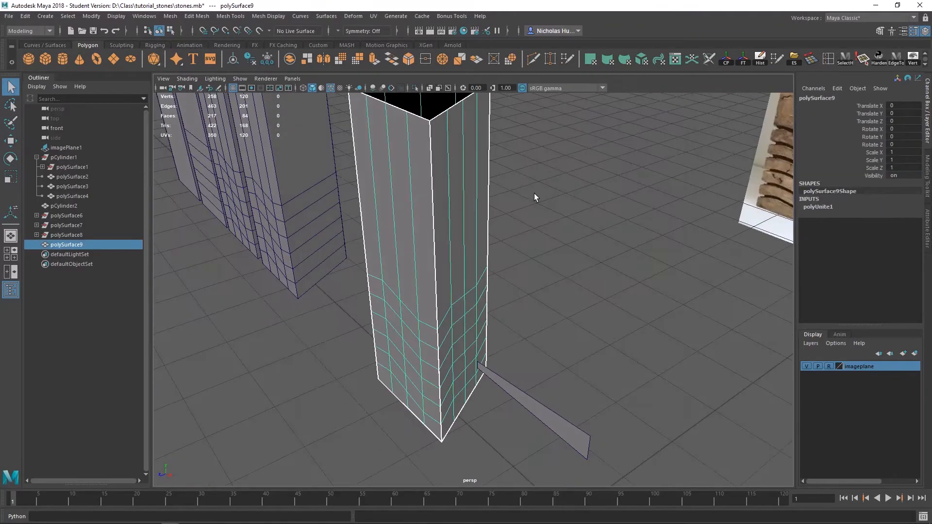
{"action": "left_click", "coordinate": [534, 193]}
{"action": "left_click", "coordinate": [432, 230]}
{"action": "mouse_move", "coordinate": [373, 172]}
{"action": "left_mouse_down", "text": "alt"}
{"action": "mouse_move", "coordinate": [391, 191]}
{"action": "mouse_move", "coordinate": [369, 174]}
{"action": "left_mouse_up", "text": "alt"}
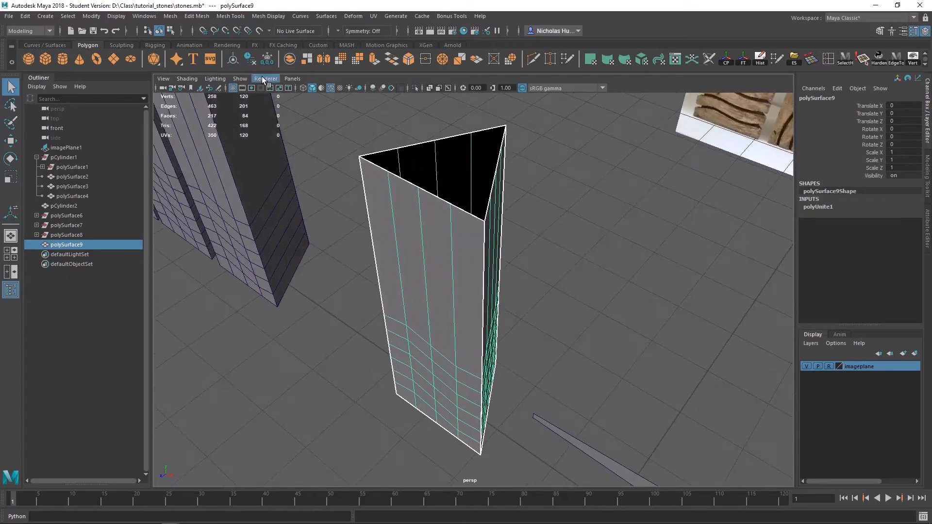
{"action": "left_click", "coordinate": [194, 16]}
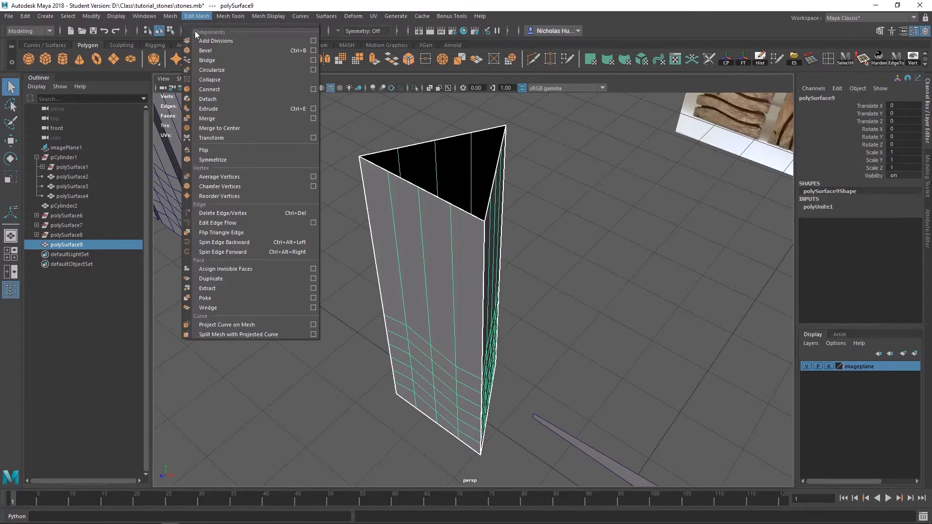
{"action": "left_click", "coordinate": [214, 120]}
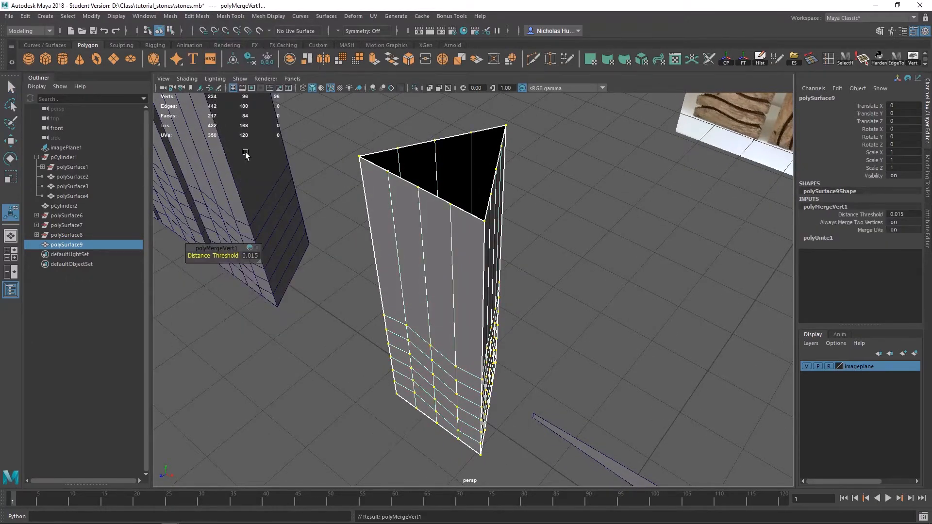
Test the merged corner by moving a vertex near the prism's base, undo the move and return to object selection.
{"action": "right_click_drag", "start_coordinate": [246, 153], "coordinate": [388, 259], "text": "alt"}
{"action": "left_click_drag", "start_coordinate": [420, 297], "coordinate": [449, 244], "text": "alt"}
{"action": "right_click_drag", "start_coordinate": [449, 244], "coordinate": [486, 248], "text": "alt"}
{"action": "left_click_drag", "start_coordinate": [486, 248], "coordinate": [531, 268], "text": "alt"}
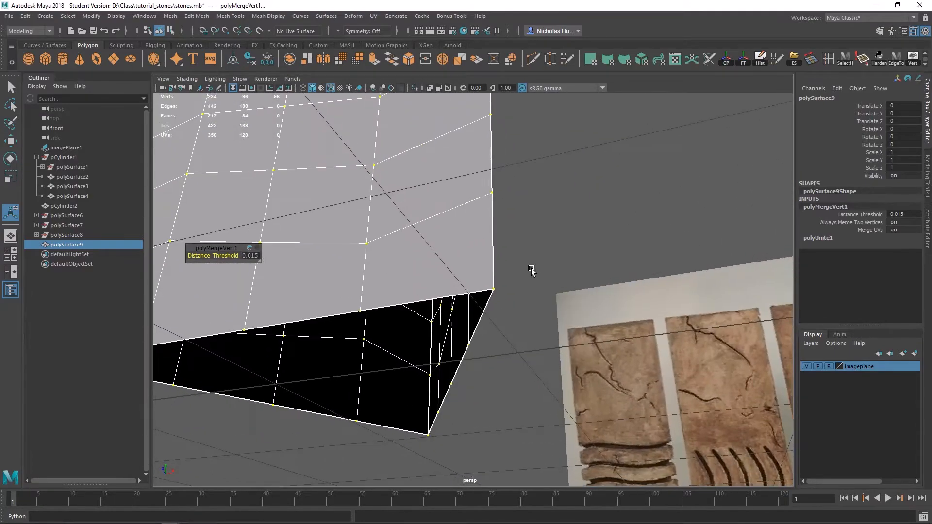
{"action": "left_click_drag", "start_coordinate": [298, 255], "coordinate": [587, 233], "text": "alt"}
{"action": "right_click_drag", "start_coordinate": [558, 248], "coordinate": [510, 247]}
{"action": "left_click", "coordinate": [544, 221]}
{"action": "left_click_drag", "start_coordinate": [583, 227], "coordinate": [296, 286], "text": "alt"}
{"action": "key", "text": "w"}
{"action": "key", "text": "ctrl+z"}
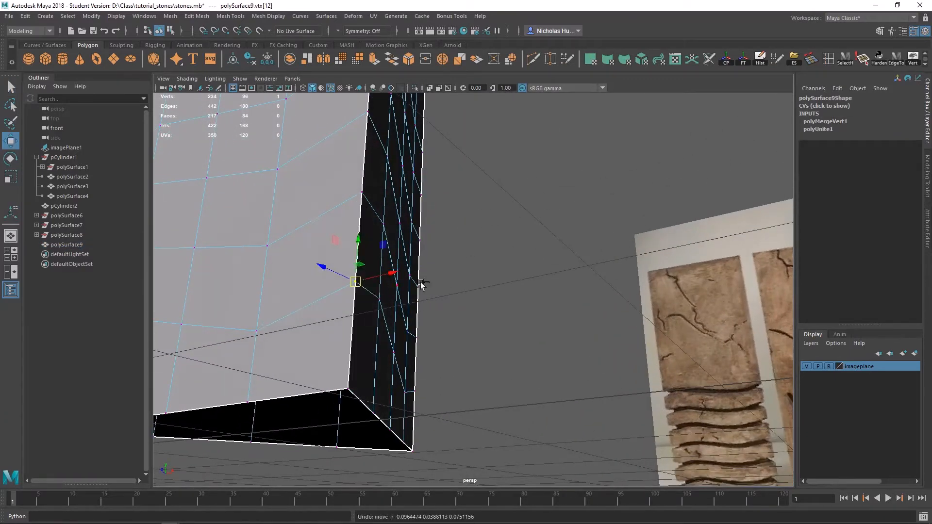
{"action": "right_click_drag", "start_coordinate": [520, 289], "coordinate": [351, 18], "text": "alt"}
{"action": "left_click_drag", "start_coordinate": [323, 172], "coordinate": [378, 279], "text": "alt"}
{"action": "key", "text": "q"}
{"action": "right_click_drag", "start_coordinate": [378, 271], "coordinate": [430, 234]}
Preview the merged prism in smooth mesh display, and restore its unsmoothed display.
{"action": "left_click_drag", "start_coordinate": [493, 222], "coordinate": [358, 217], "text": "alt"}
{"action": "left_click", "coordinate": [384, 227]}
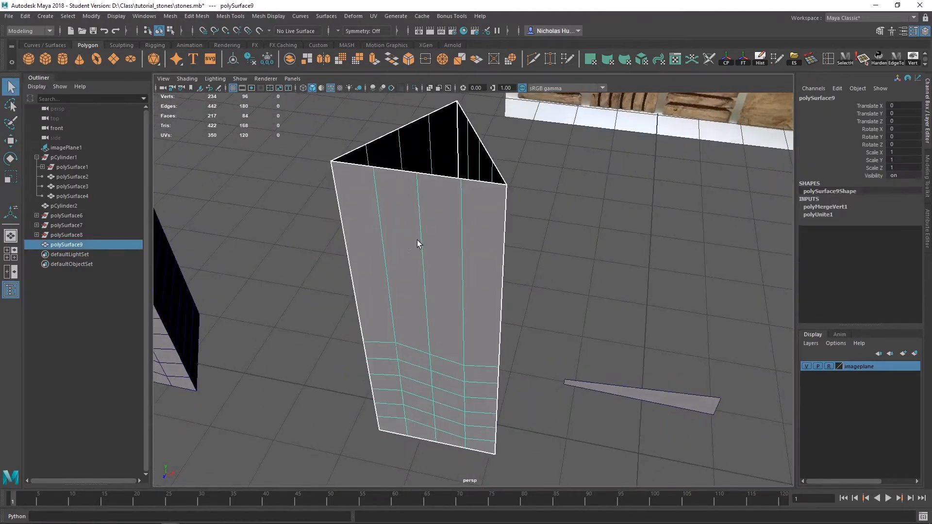
{"action": "left_click_drag", "start_coordinate": [417, 240], "coordinate": [445, 263], "text": "alt"}
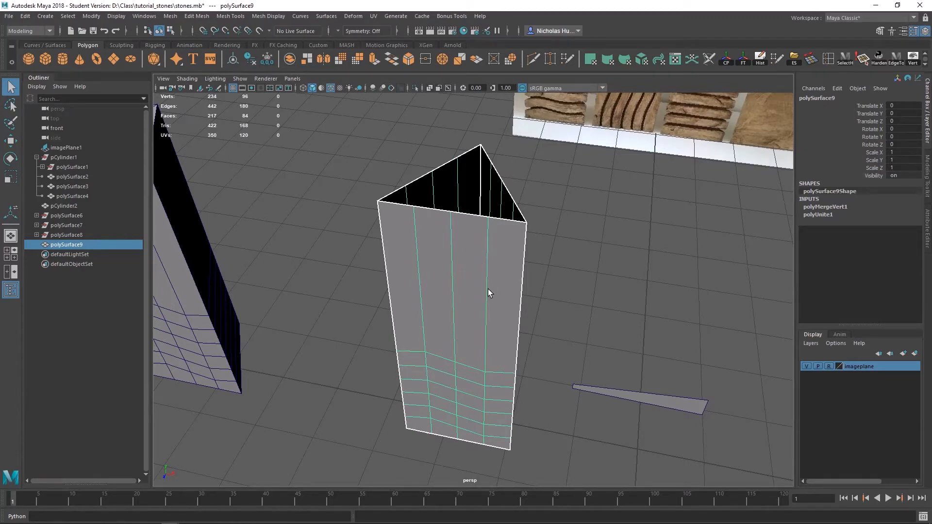
{"action": "key", "text": "3"}
{"action": "left_click_drag", "start_coordinate": [488, 289], "coordinate": [449, 279], "text": "alt"}
{"action": "right_click_drag", "start_coordinate": [450, 279], "coordinate": [552, 252], "text": "alt"}
{"action": "left_click_drag", "start_coordinate": [552, 252], "coordinate": [514, 208], "text": "alt"}
{"action": "key", "text": "1"}
{"action": "key", "text": "3"}
{"action": "key", "text": "1"}
{"action": "scroll", "coordinate": [514, 209], "scroll_direction": "down", "scroll_amount": 4}
{"action": "middle_click_drag", "start_coordinate": [515, 210], "coordinate": [511, 287], "text": "alt"}
{"action": "left_click", "coordinate": [514, 289]}
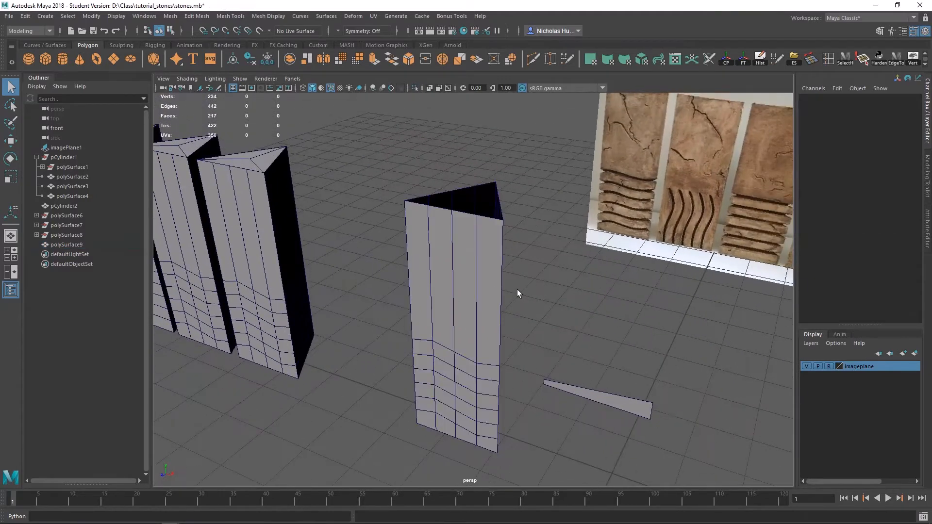
Apply Smooth to the merged wavy-grooved prism.
{"action": "left_click", "coordinate": [462, 240]}
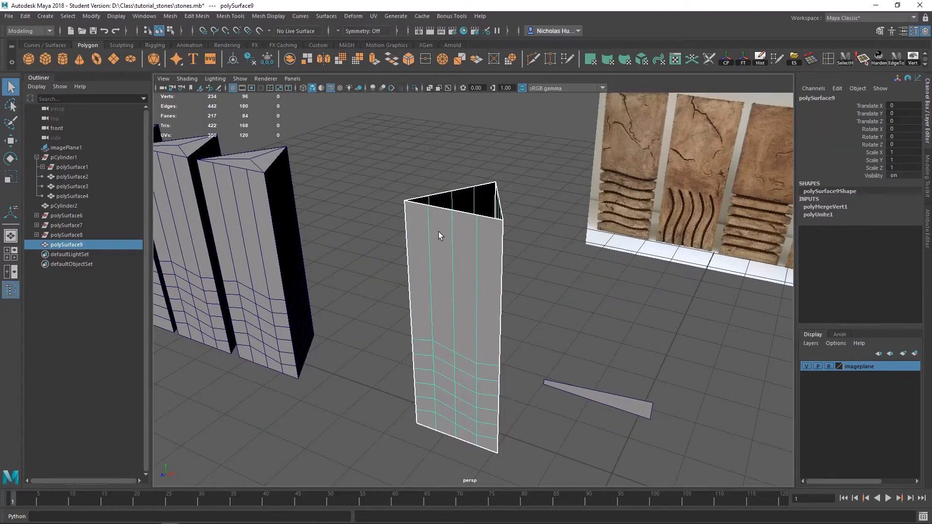
{"action": "right_click_drag", "start_coordinate": [439, 230], "coordinate": [420, 289], "text": "shift"}
{"action": "left_click_drag", "start_coordinate": [437, 271], "coordinate": [510, 316], "text": "alt"}
{"action": "right_click_drag", "start_coordinate": [509, 316], "coordinate": [574, 269], "text": "alt"}
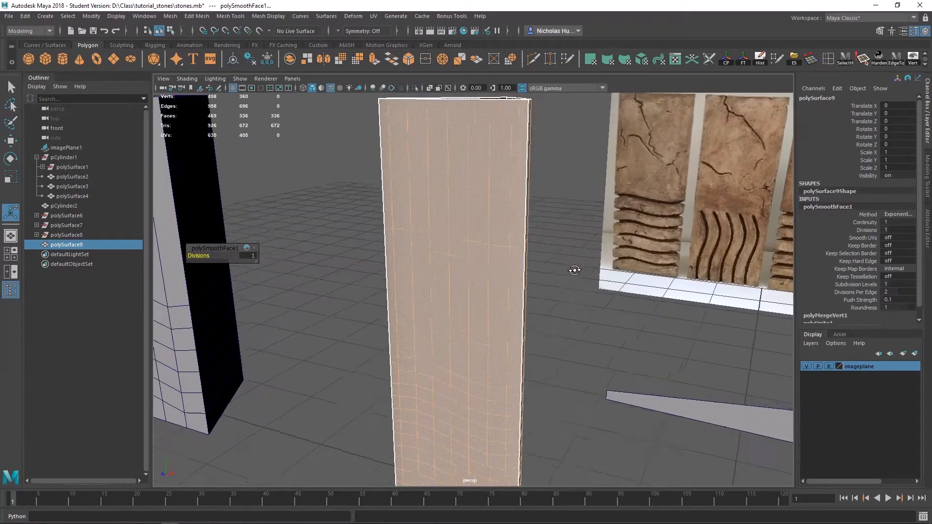
{"action": "left_click_drag", "start_coordinate": [574, 270], "coordinate": [247, 284], "text": "alt"}
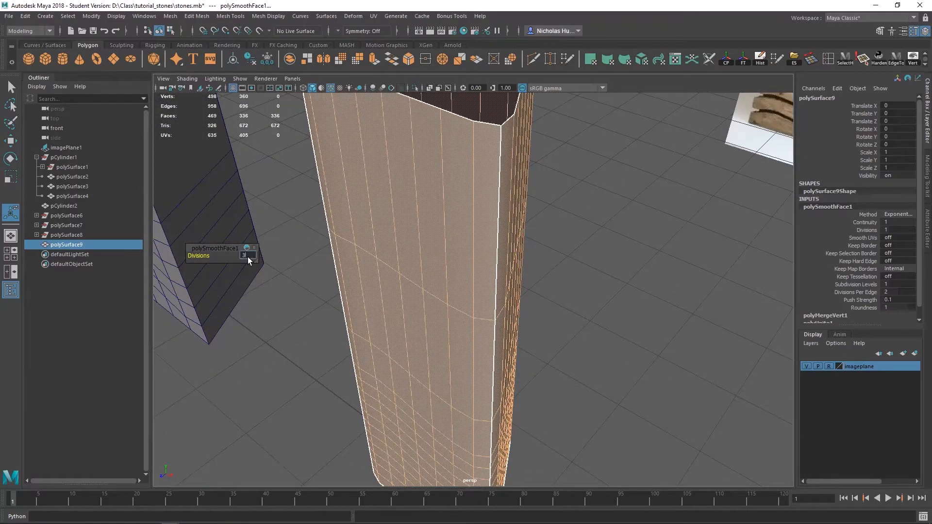
Set the smooth operation's divisions to 3 on the open triangular column and check the denser mesh from several angles.
{"action": "type", "text": "3"}
{"action": "key", "text": "Return"}
{"action": "left_click_drag", "start_coordinate": [505, 262], "coordinate": [431, 272], "text": "alt"}
{"action": "left_click", "coordinate": [518, 240]}
{"action": "left_click_drag", "start_coordinate": [519, 240], "coordinate": [467, 290], "text": "alt"}
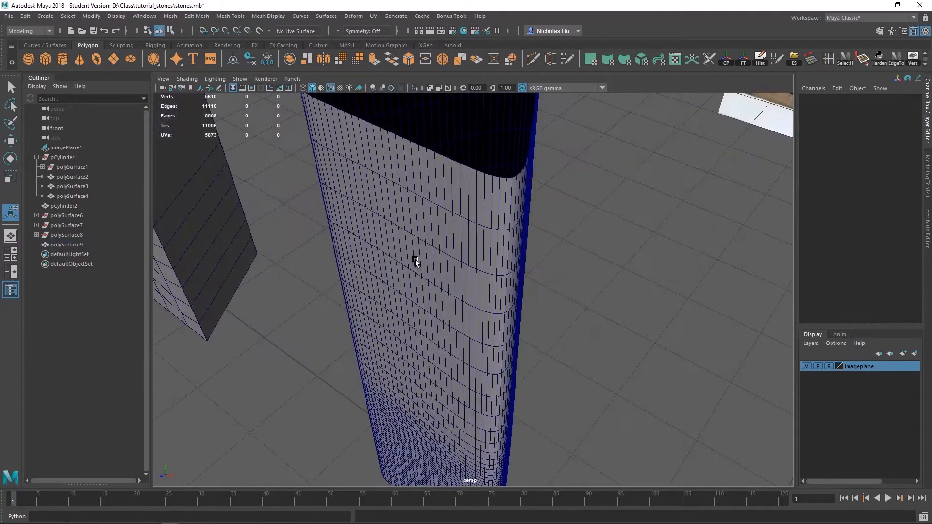
{"action": "mouse_move", "coordinate": [434, 337]}
{"action": "left_mouse_down", "text": "alt"}
{"action": "mouse_move", "coordinate": [434, 159]}
{"action": "mouse_move", "coordinate": [546, 264]}
{"action": "mouse_move", "coordinate": [447, 326]}
{"action": "left_mouse_up", "text": "alt"}
{"action": "left_click", "coordinate": [447, 326]}
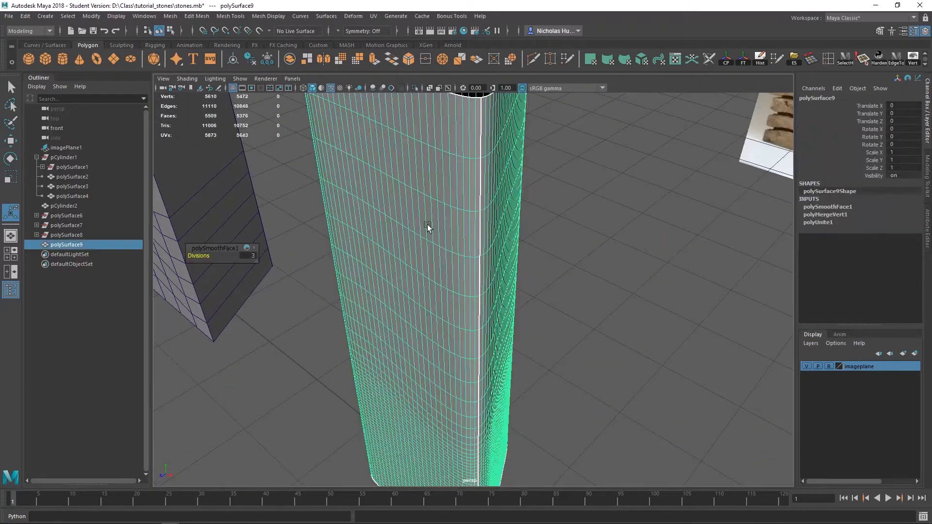
Undo the mesh smoothing on the open triangular column.
{"action": "key", "text": "ctrl+z"}
{"action": "key", "text": "ctrl+z"}
{"action": "key", "text": "ctrl+z"}
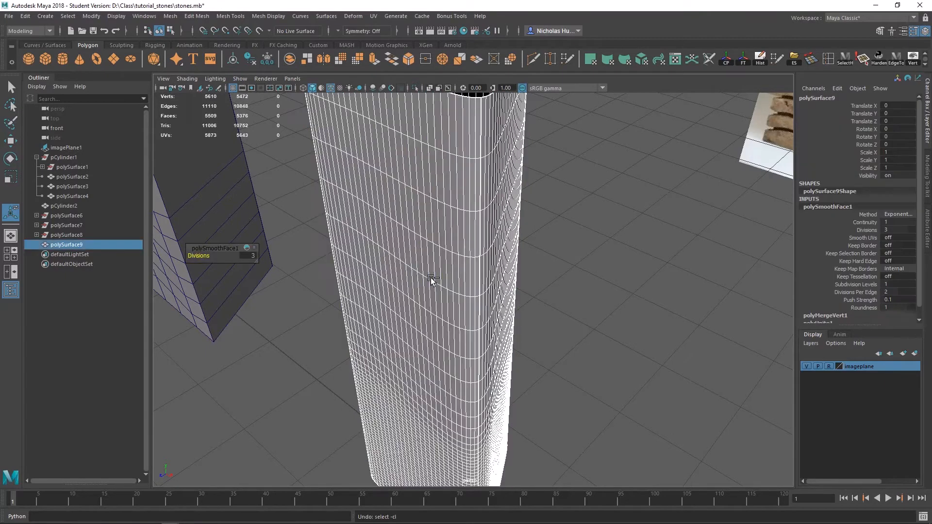
{"action": "left_click_drag", "start_coordinate": [430, 277], "coordinate": [453, 281], "text": "alt"}
Preview the open triangular column smoothed, view it beside the reference image, and return it to the unsmoothed display.
{"action": "left_click", "coordinate": [573, 293]}
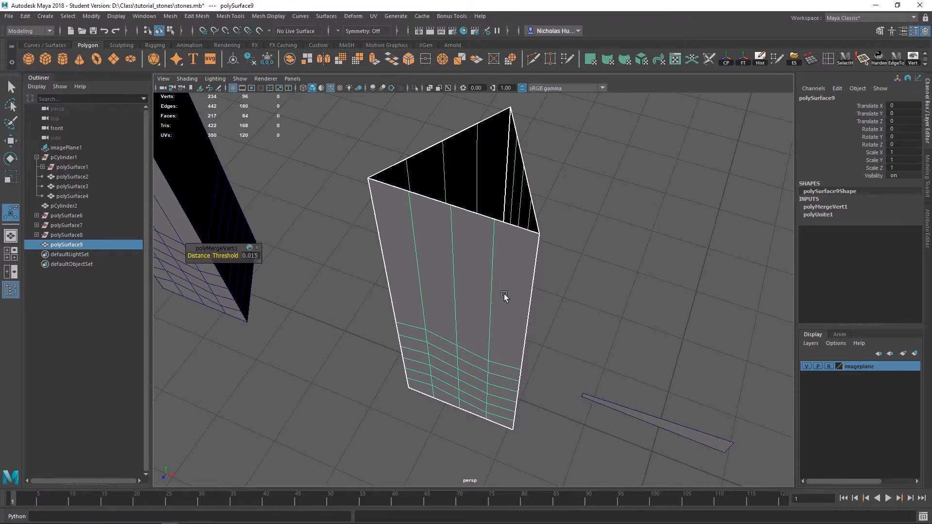
{"action": "key", "text": "3"}
{"action": "left_click", "coordinate": [568, 366]}
{"action": "left_click_drag", "start_coordinate": [568, 367], "coordinate": [458, 152], "text": "alt"}
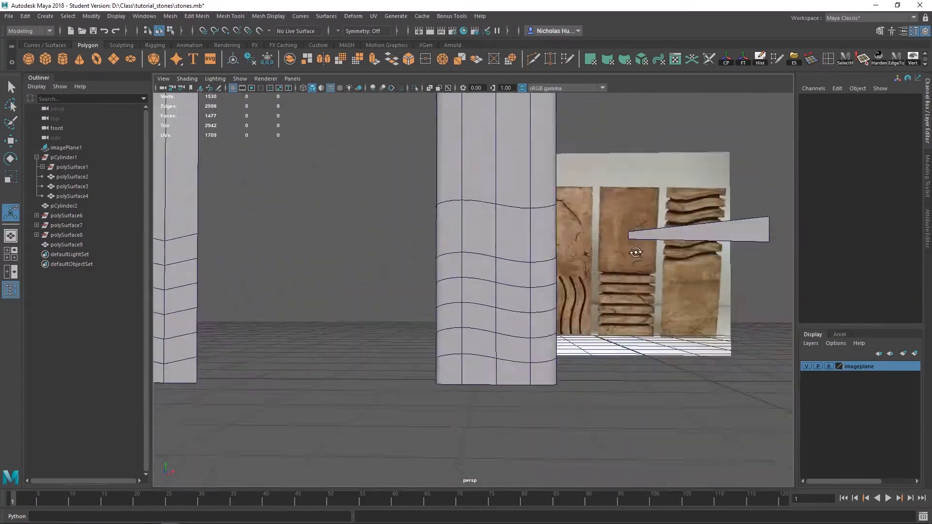
{"action": "left_click_drag", "start_coordinate": [634, 252], "coordinate": [516, 326], "text": "alt"}
{"action": "left_click", "coordinate": [481, 301]}
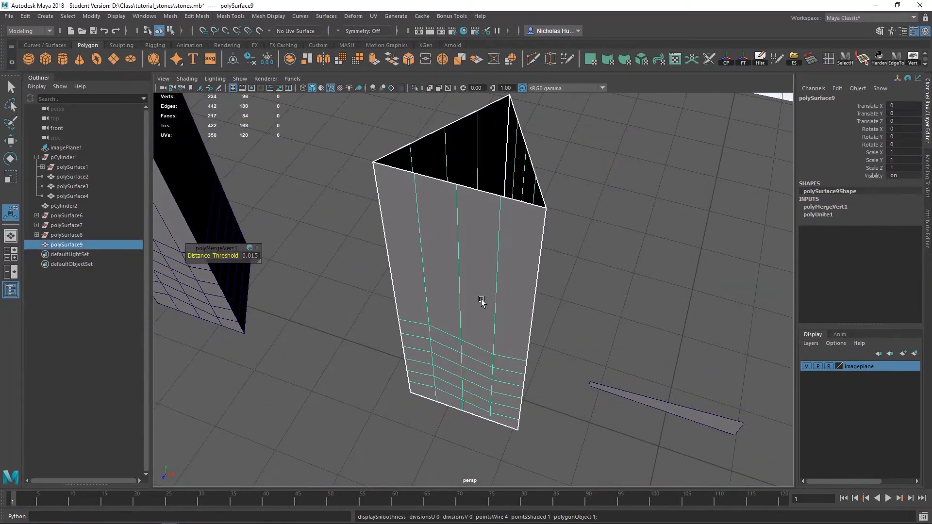
{"action": "left_click_drag", "start_coordinate": [496, 262], "coordinate": [601, 272], "text": "alt"}
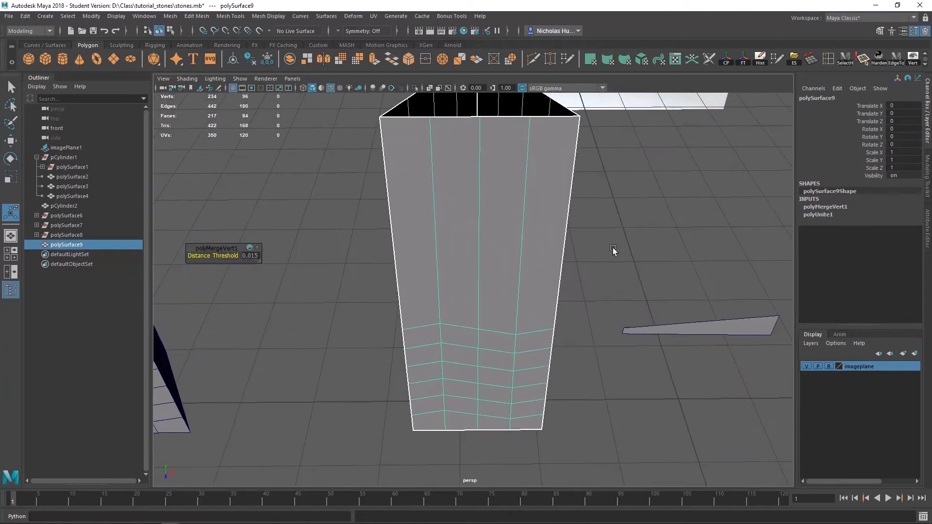
{"action": "left_click", "coordinate": [613, 254]}
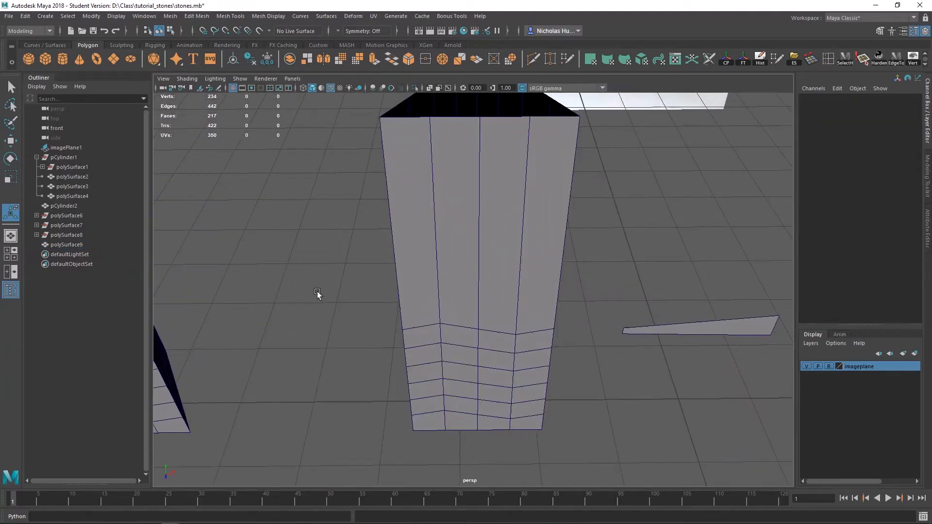
Turn on the smooth mesh preview for the open triangular column.
{"action": "left_click", "coordinate": [454, 264]}
{"action": "key", "text": "3"}
{"action": "left_click_drag", "start_coordinate": [461, 304], "coordinate": [541, 334], "text": "alt"}
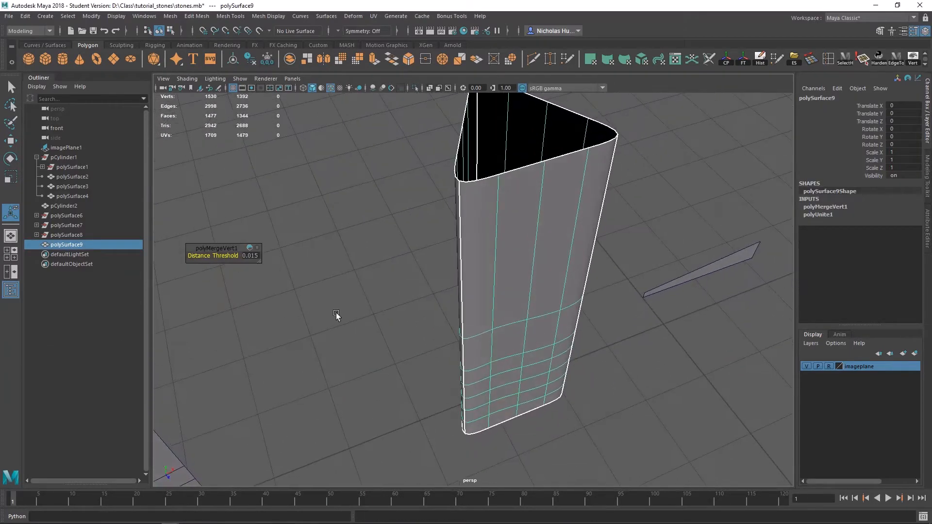
Delete the construction history in the scene, then reselect the open column to check its inputs.
{"action": "left_click", "coordinate": [760, 60]}
{"action": "left_click", "coordinate": [358, 250]}
{"action": "left_click", "coordinate": [552, 226]}
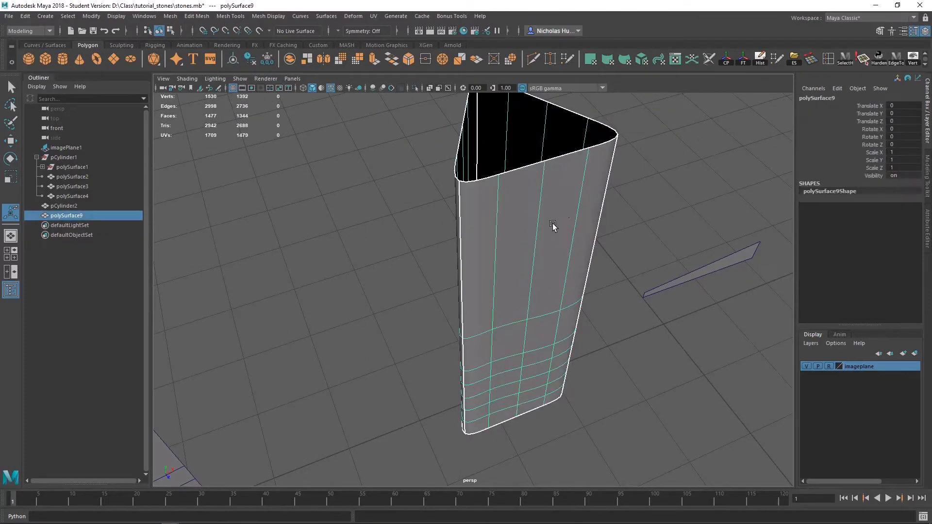
{"action": "left_click_drag", "start_coordinate": [413, 276], "coordinate": [383, 259], "text": "alt"}
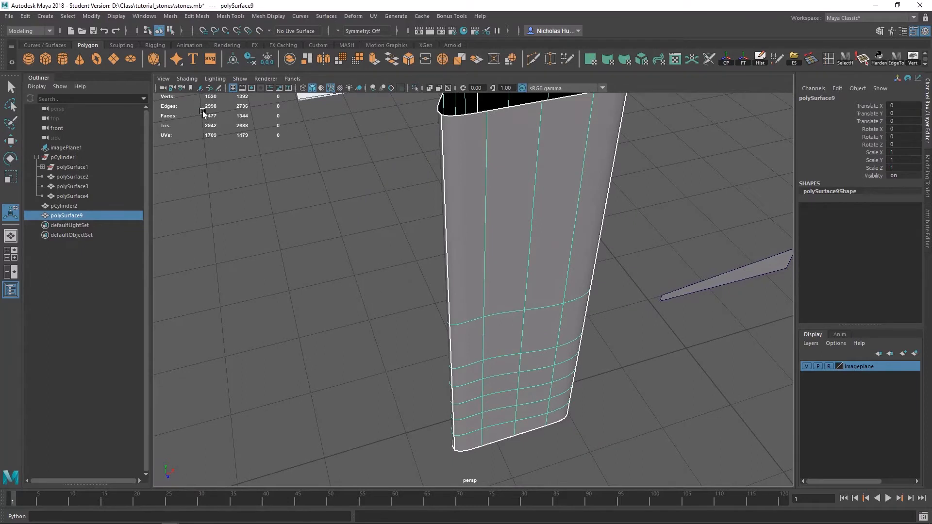
{"action": "left_click", "coordinate": [674, 212]}
{"action": "left_click", "coordinate": [551, 189]}
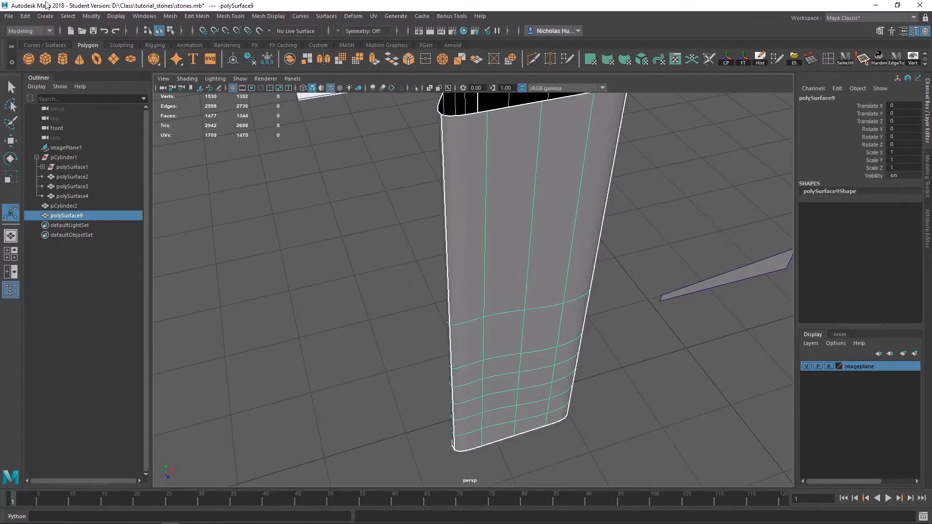
{"action": "left_click", "coordinate": [25, 19]}
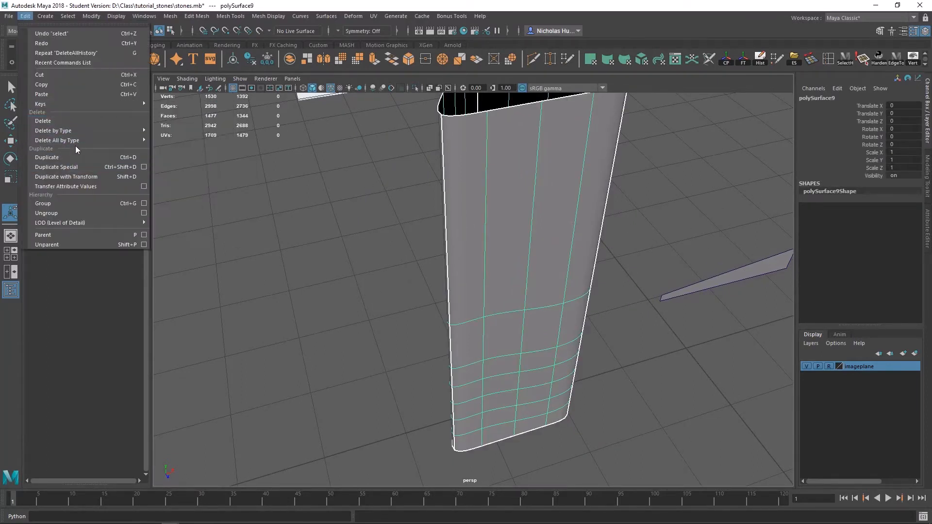
{"action": "left_click", "coordinate": [171, 150]}
{"action": "left_click_drag", "start_coordinate": [669, 253], "coordinate": [695, 246], "text": "alt"}
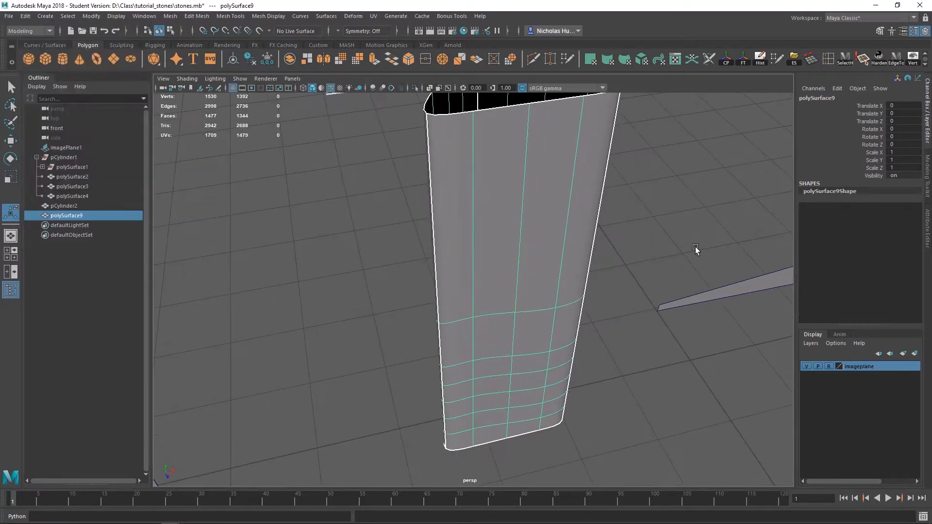
Turn on the smooth mesh preview for the four capped stones and view them together with the open column.
{"action": "left_click", "coordinate": [695, 246]}
{"action": "middle_click_drag", "start_coordinate": [694, 248], "coordinate": [436, 308], "text": "alt"}
{"action": "left_click_drag", "start_coordinate": [436, 308], "coordinate": [473, 307], "text": "alt"}
{"action": "left_click", "coordinate": [389, 321]}
{"action": "middle_click_drag", "start_coordinate": [390, 322], "coordinate": [492, 287], "text": "alt"}
{"action": "mouse_move", "coordinate": [491, 287]}
{"action": "right_mouse_down", "text": "alt"}
{"action": "mouse_move", "coordinate": [496, 300]}
{"action": "mouse_move", "coordinate": [364, 277]}
{"action": "right_mouse_up", "text": "alt"}
{"action": "left_click_drag", "start_coordinate": [364, 277], "coordinate": [299, 326], "text": "alt"}
{"action": "right_click_drag", "start_coordinate": [299, 326], "coordinate": [227, 312]}
{"action": "left_click_drag", "start_coordinate": [441, 320], "coordinate": [388, 311], "text": "alt"}
{"action": "mouse_move", "coordinate": [388, 311]}
{"action": "middle_mouse_down", "text": "alt"}
{"action": "mouse_move", "coordinate": [528, 171]}
{"action": "mouse_move", "coordinate": [529, 194]}
{"action": "middle_mouse_up", "text": "alt"}
{"action": "right_click_drag", "start_coordinate": [529, 194], "coordinate": [519, 209], "text": "alt"}
{"action": "left_click", "coordinate": [513, 201]}
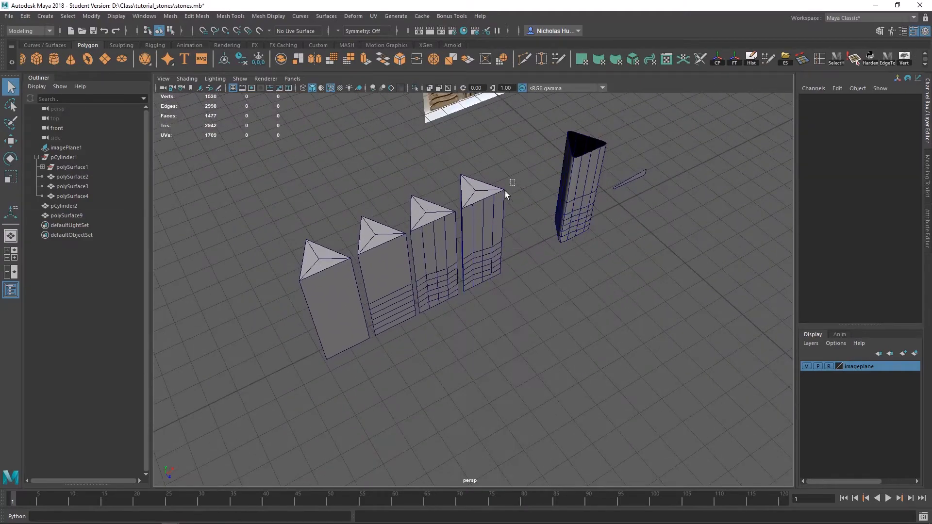
{"action": "left_click_drag", "start_coordinate": [505, 190], "coordinate": [365, 306]}
{"action": "key", "text": "3"}
{"action": "left_click", "coordinate": [530, 310]}
{"action": "left_click_drag", "start_coordinate": [530, 311], "coordinate": [552, 193], "text": "alt"}
{"action": "middle_click_drag", "start_coordinate": [551, 193], "coordinate": [480, 269], "text": "alt"}
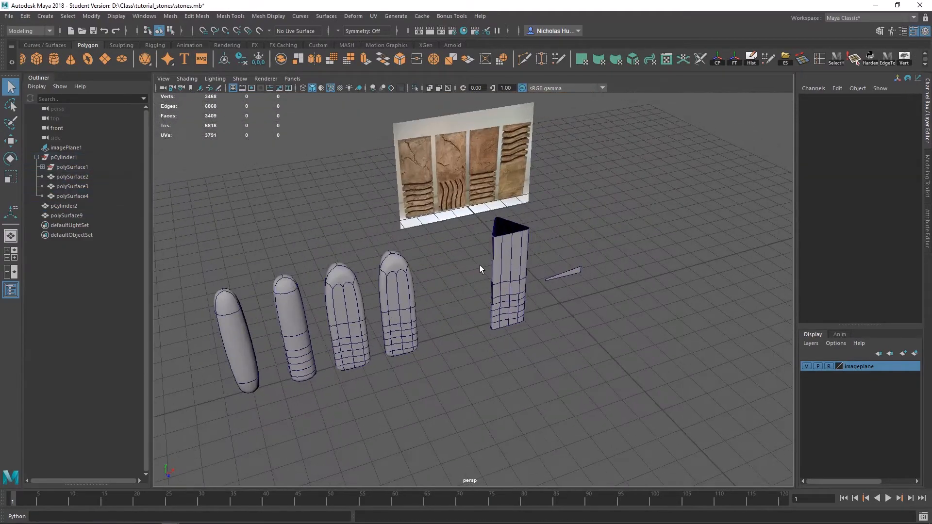
Inspect the smoothed capped stones up close and return all four to the unsmoothed display.
{"action": "left_click", "coordinate": [504, 270]}
{"action": "key", "text": "f"}
{"action": "left_click_drag", "start_coordinate": [505, 271], "coordinate": [494, 313], "text": "alt"}
{"action": "middle_click_drag", "start_coordinate": [189, 348], "coordinate": [657, 233], "text": "alt"}
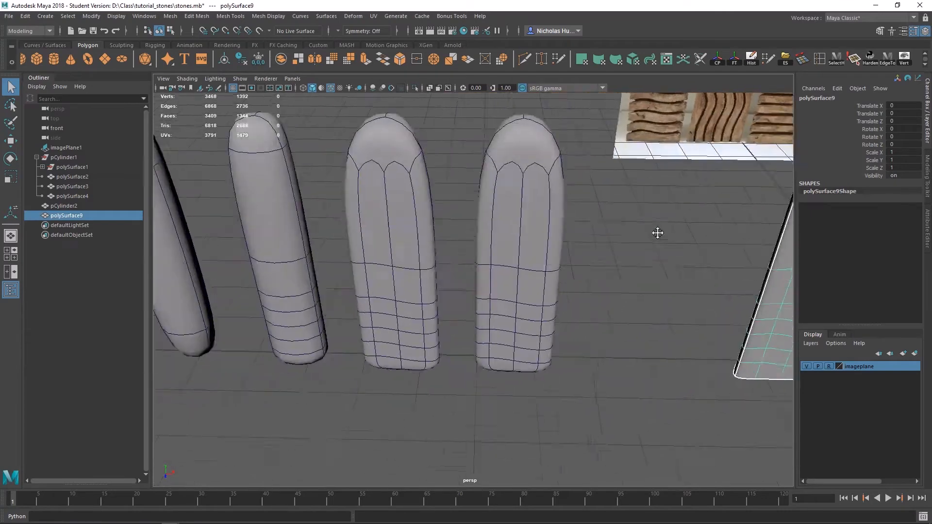
{"action": "right_click_drag", "start_coordinate": [657, 233], "coordinate": [414, 266], "text": "alt"}
{"action": "left_click_drag", "start_coordinate": [477, 238], "coordinate": [494, 254], "text": "alt"}
{"action": "left_click", "coordinate": [520, 242]}
{"action": "left_click_drag", "start_coordinate": [558, 164], "coordinate": [145, 362]}
{"action": "key", "text": "1"}
{"action": "middle_click_drag", "start_coordinate": [496, 276], "coordinate": [255, 326], "text": "alt"}
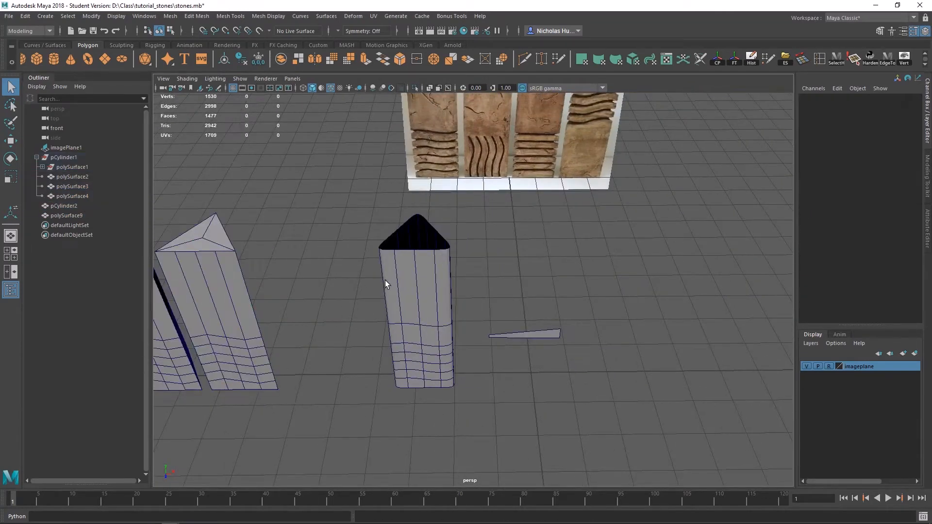
Preview the open triangular column smoothed and inspect how its corners are rounded.
{"action": "left_click", "coordinate": [421, 264]}
{"action": "scroll", "coordinate": [418, 297], "scroll_direction": "up", "scroll_amount": 5}
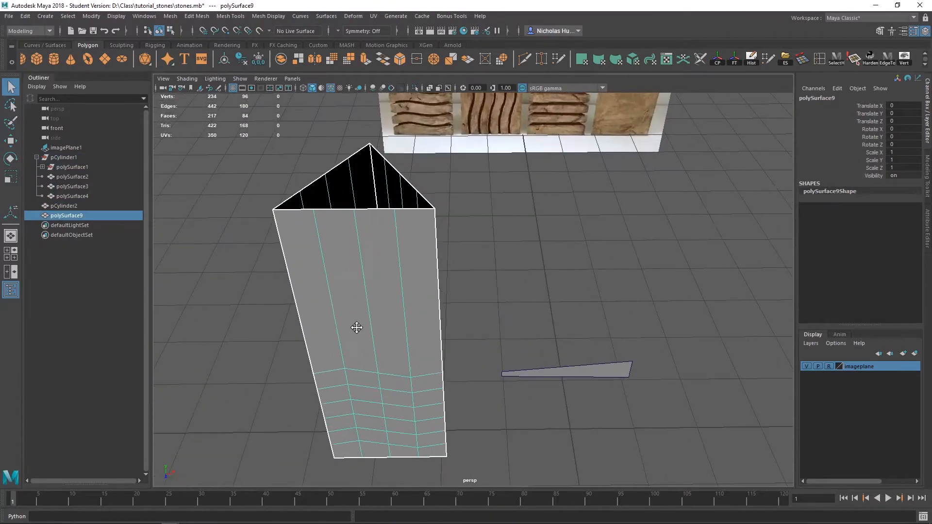
{"action": "middle_click_drag", "start_coordinate": [356, 327], "coordinate": [426, 316], "text": "alt"}
{"action": "key", "text": "2"}
{"action": "left_click_drag", "start_coordinate": [423, 308], "coordinate": [503, 306], "text": "alt"}
{"action": "left_click", "coordinate": [621, 250]}
{"action": "left_click_drag", "start_coordinate": [620, 249], "coordinate": [524, 191], "text": "alt"}
{"action": "left_click", "coordinate": [483, 263]}
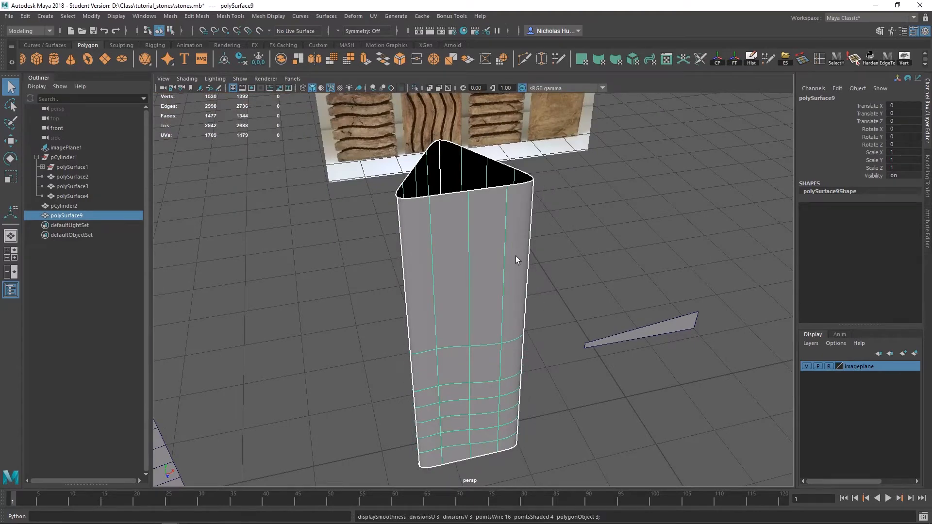
Compare the column's smooth, cage and unsmoothed displays around its upper corners, ending on the unsmoothed mesh.
{"action": "left_click_drag", "start_coordinate": [503, 258], "coordinate": [378, 298], "text": "alt"}
{"action": "key", "text": "3"}
{"action": "key", "text": "1"}
{"action": "key", "text": "2"}
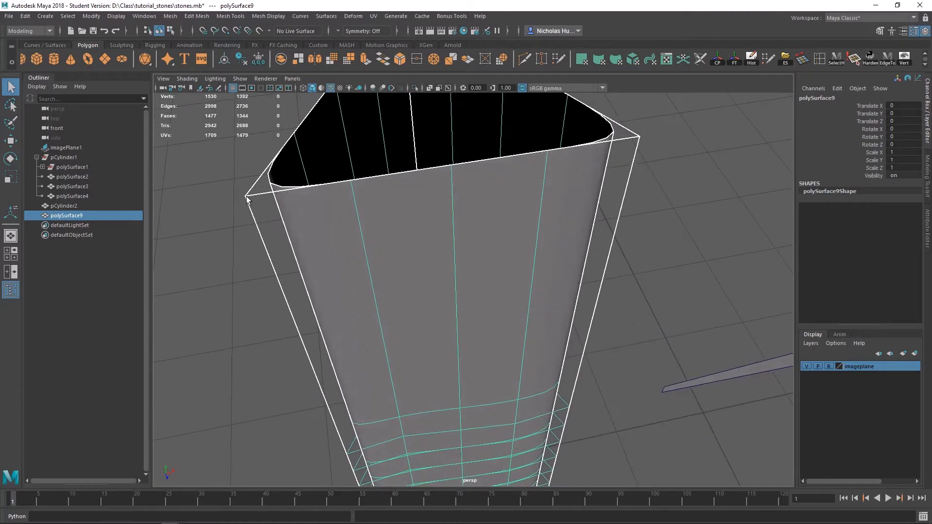
{"action": "key", "text": "1"}
{"action": "left_click_drag", "start_coordinate": [510, 295], "coordinate": [447, 322], "text": "alt"}
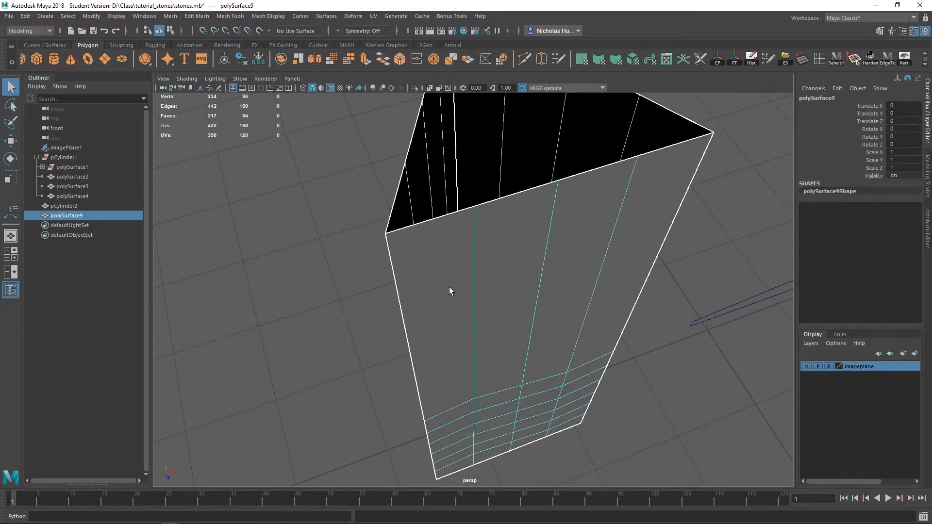
{"action": "key", "text": "3"}
{"action": "key", "text": "1"}
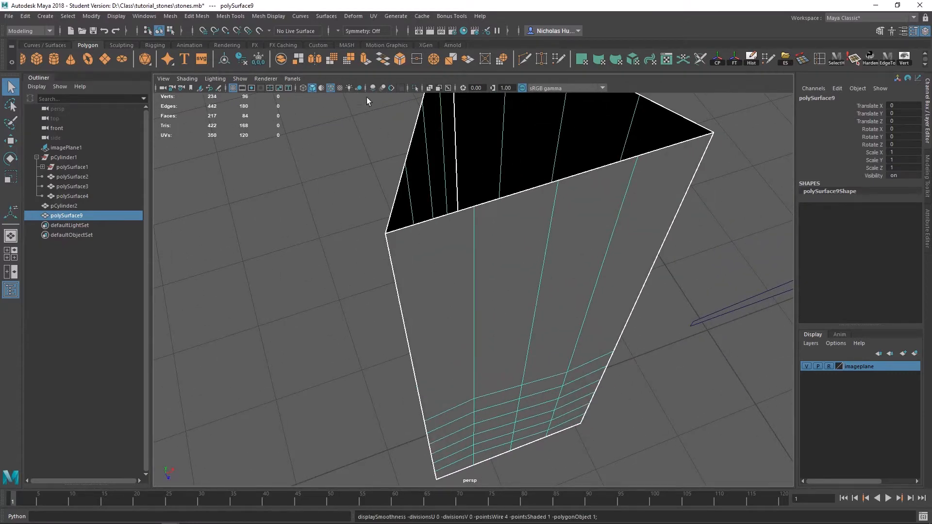
Insert four vertical edge loops with the Multi-Cut tool, tightly beside the corner edges of the open column.
{"action": "left_click", "coordinate": [522, 56]}
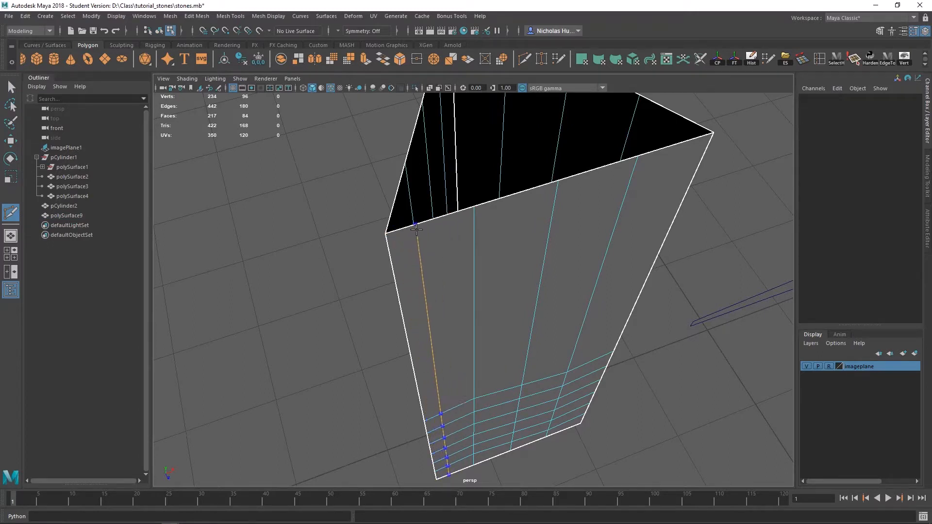
{"action": "left_click", "coordinate": [392, 233], "text": "ctrl"}
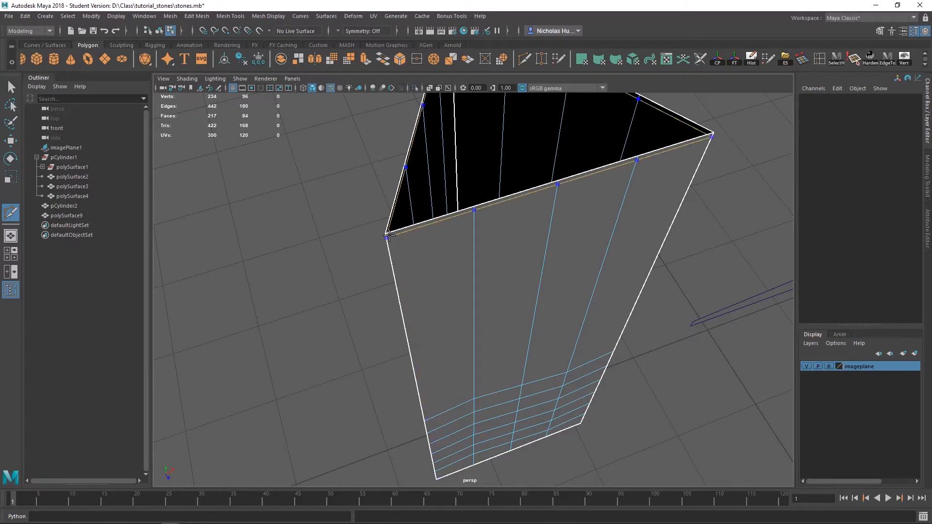
{"action": "left_click_drag", "start_coordinate": [426, 247], "coordinate": [391, 285], "text": "alt"}
{"action": "left_click", "coordinate": [457, 234], "text": "ctrl"}
{"action": "left_click", "coordinate": [387, 243], "text": "ctrl"}
{"action": "key", "text": "q"}
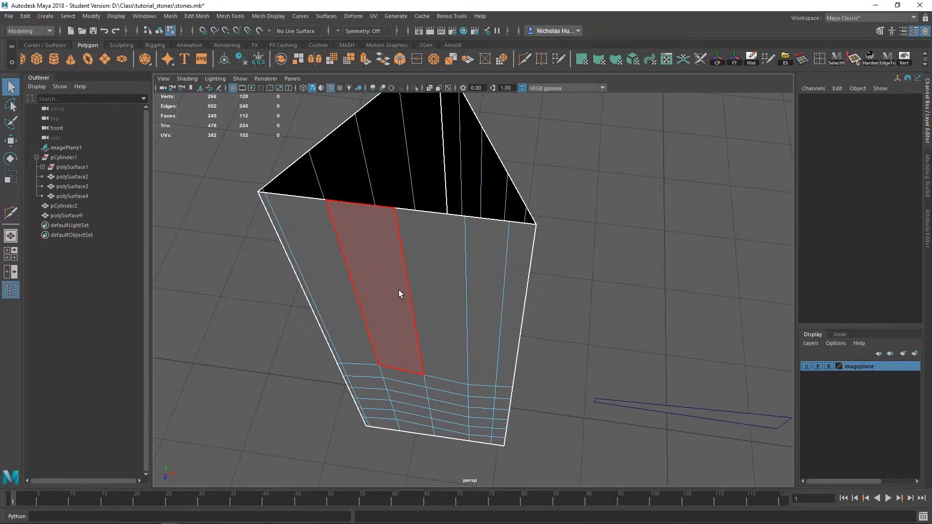
Return to object selection, preview the column smoothed with its corner loops, and switch back to the unsmoothed display.
{"action": "right_click_drag", "start_coordinate": [399, 289], "coordinate": [437, 247]}
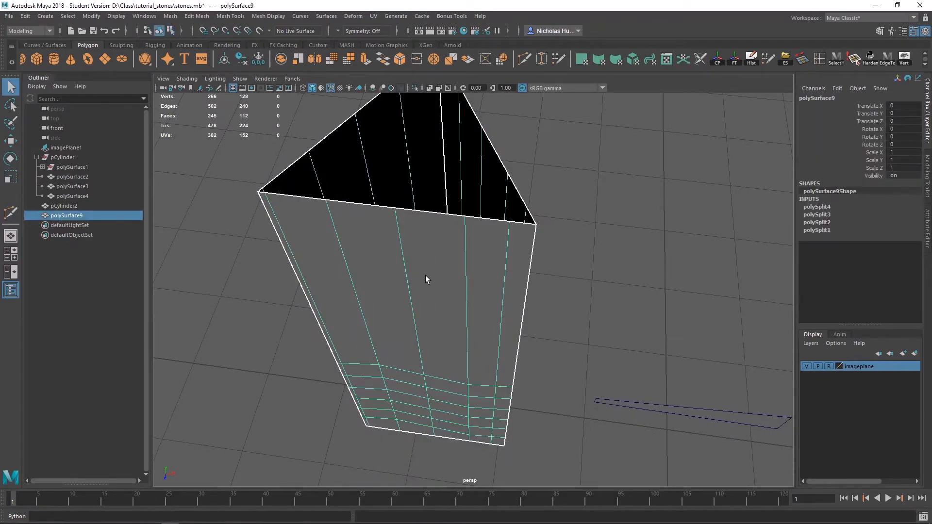
{"action": "key", "text": "3"}
{"action": "left_click_drag", "start_coordinate": [323, 303], "coordinate": [413, 288], "text": "alt"}
{"action": "left_click", "coordinate": [642, 239]}
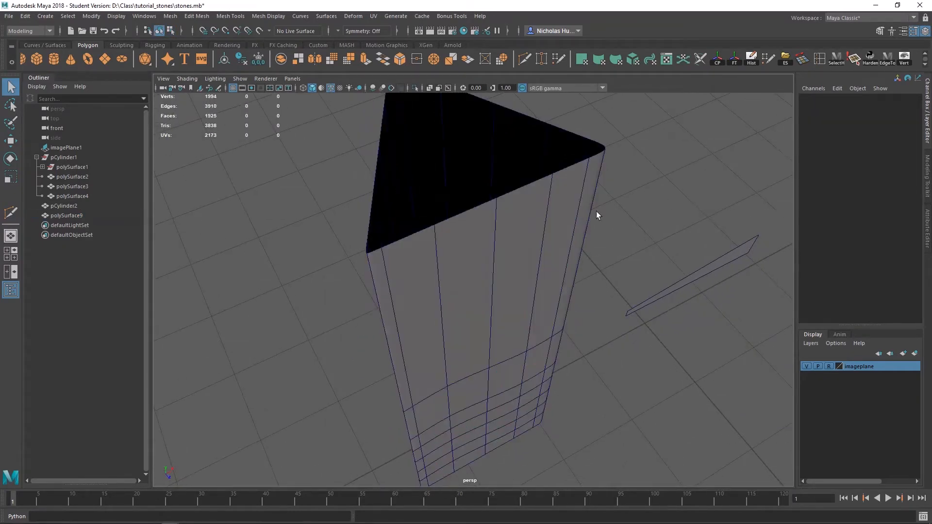
{"action": "left_click_drag", "start_coordinate": [596, 212], "coordinate": [511, 289], "text": "alt"}
{"action": "left_click", "coordinate": [519, 307]}
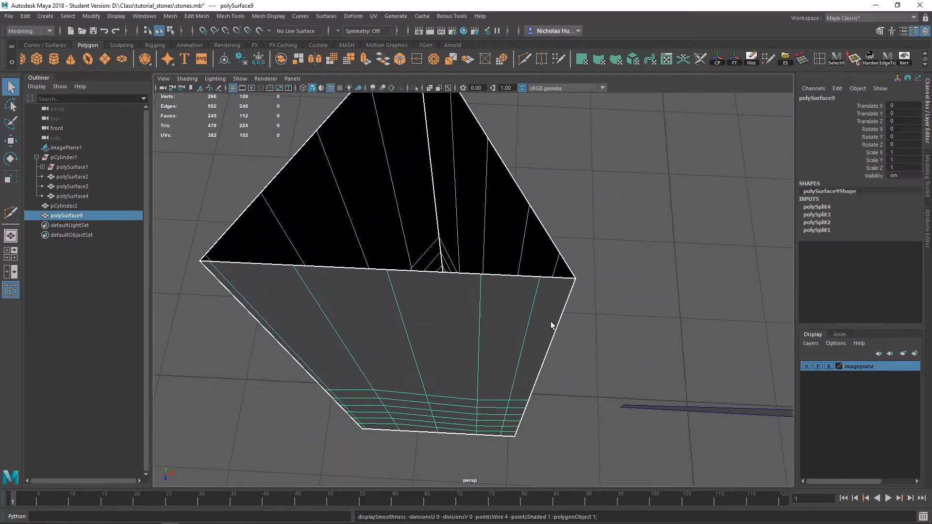
{"action": "left_click_drag", "start_coordinate": [551, 322], "coordinate": [511, 231], "text": "alt"}
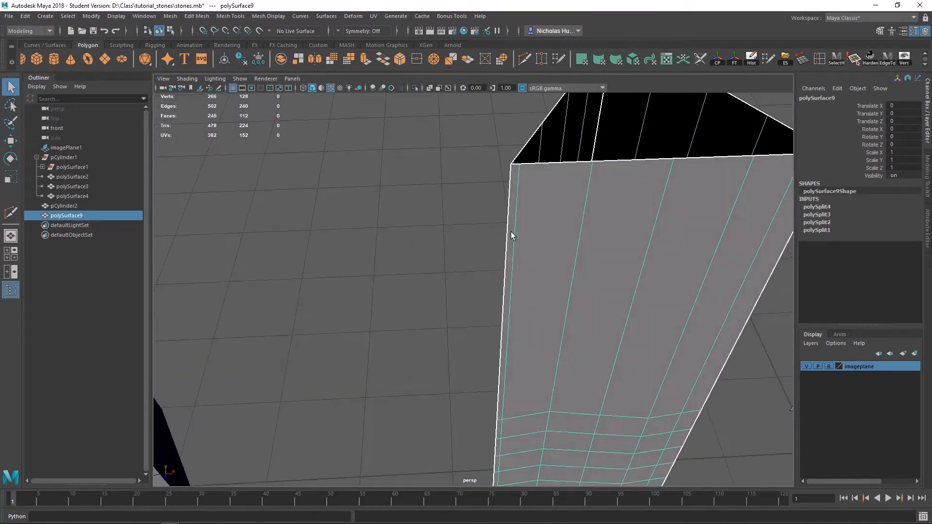
{"action": "left_click_drag", "start_coordinate": [510, 321], "coordinate": [441, 300], "text": "alt"}
Select the four vertical edge loops beside the column's corners and delete them with Delete Edge.
{"action": "key", "text": "ctrl+z"}
{"action": "left_click", "coordinate": [444, 328]}
{"action": "right_click", "coordinate": [441, 247]}
{"action": "left_click", "coordinate": [441, 220]}
{"action": "left_click", "coordinate": [388, 315]}
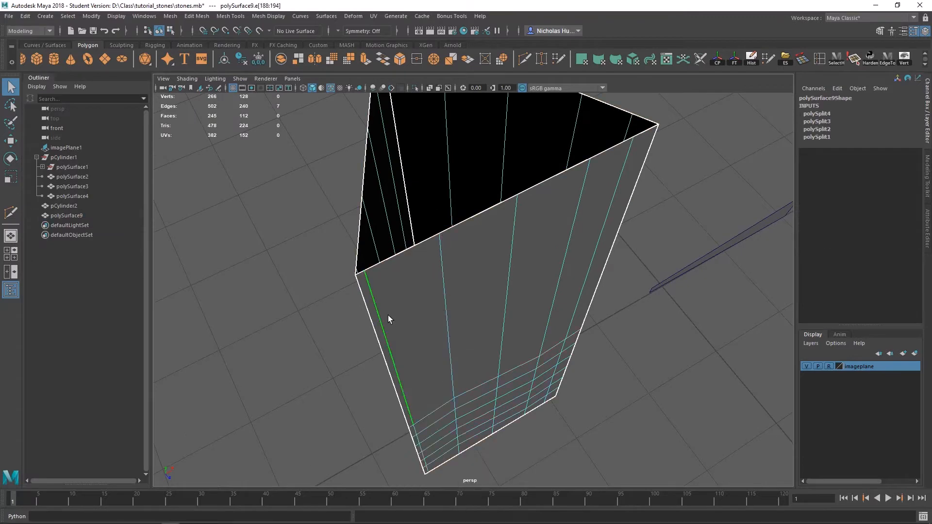
{"action": "left_click_drag", "start_coordinate": [388, 315], "coordinate": [286, 250], "text": "alt"}
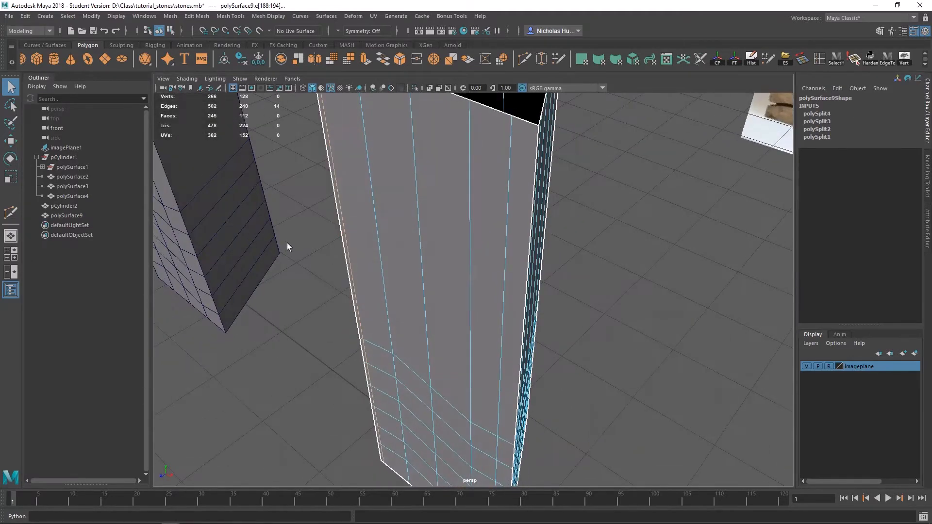
{"action": "double_click", "coordinate": [501, 247]}
{"action": "left_click_drag", "start_coordinate": [501, 247], "coordinate": [585, 286], "text": "alt"}
{"action": "double_click", "coordinate": [415, 289], "text": "shift"}
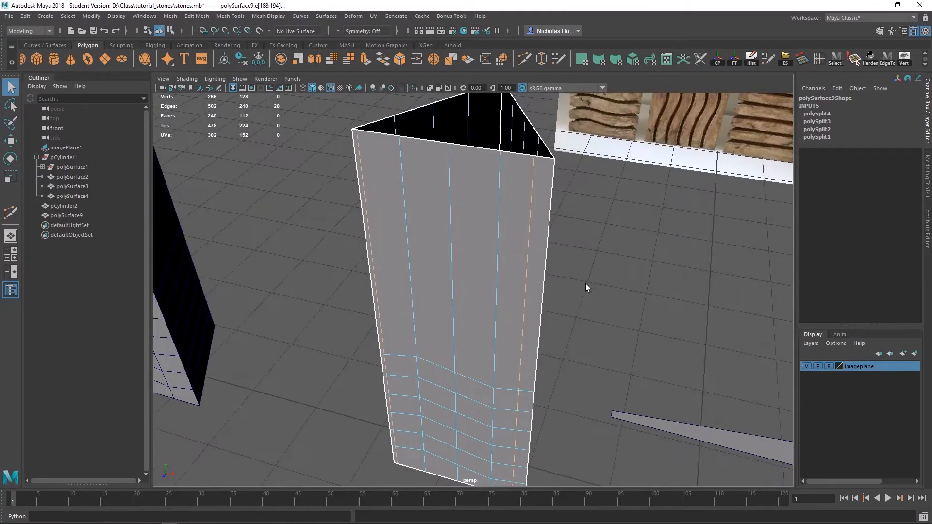
{"action": "right_click", "coordinate": [625, 215], "text": "shift"}
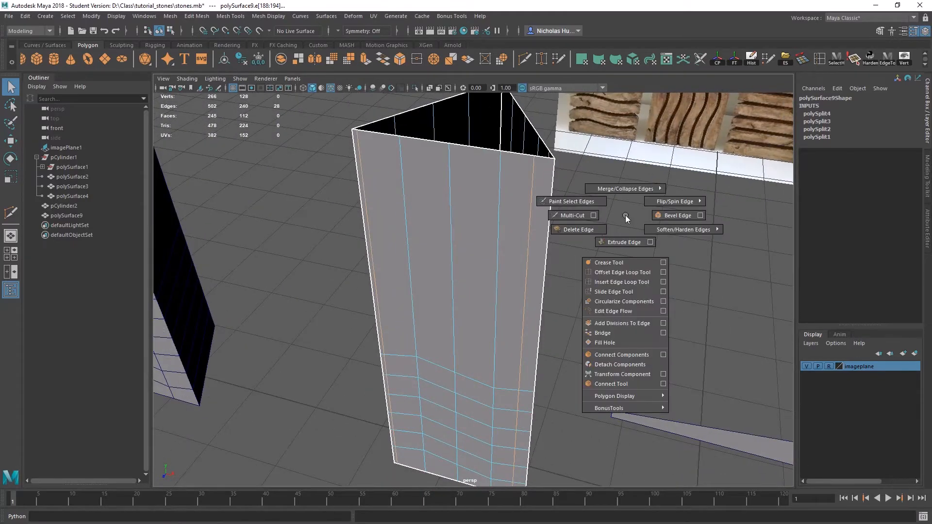
{"action": "left_click", "coordinate": [577, 230]}
{"action": "left_click_drag", "start_coordinate": [470, 264], "coordinate": [520, 226], "text": "alt"}
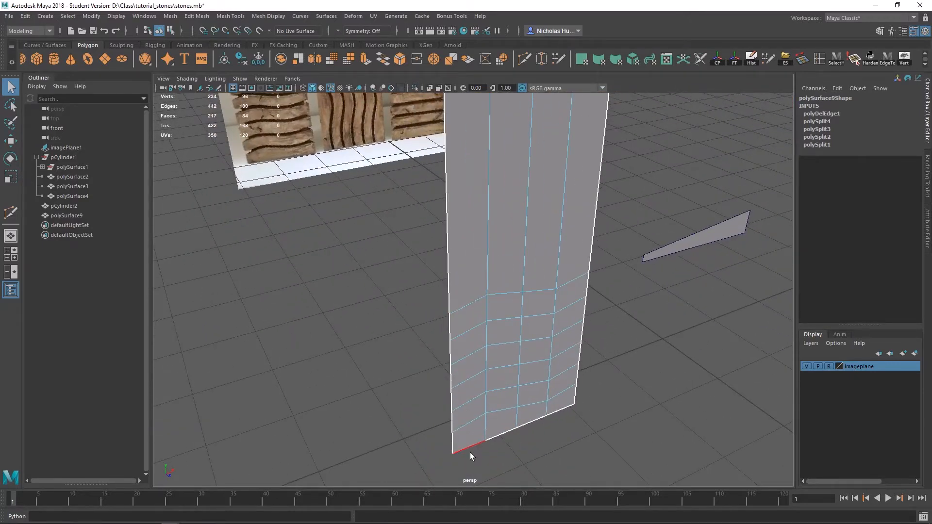
Select one full vertical edge loop on the open column's front face and remove it with plain Delete.
{"action": "left_click_drag", "start_coordinate": [463, 240], "coordinate": [452, 342], "text": "alt"}
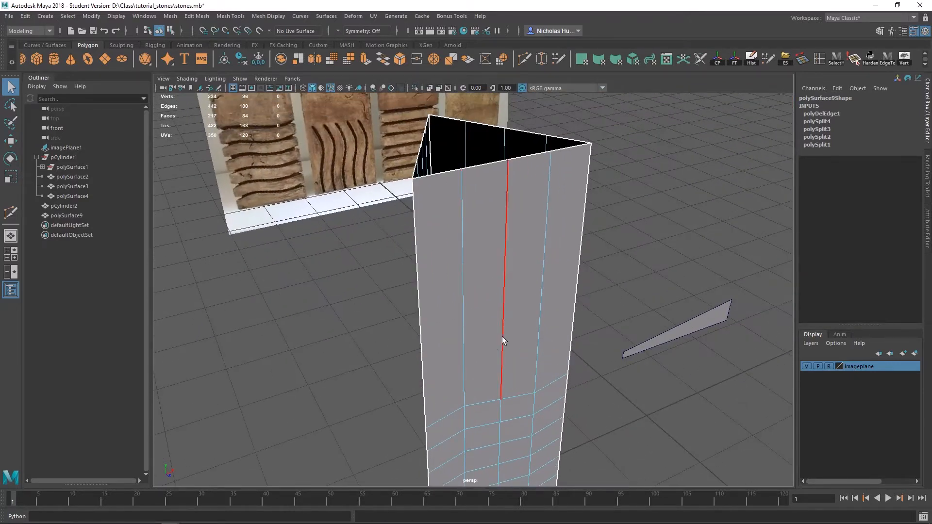
{"action": "left_click_drag", "start_coordinate": [433, 413], "coordinate": [473, 328], "text": "alt"}
{"action": "left_click", "coordinate": [473, 328]}
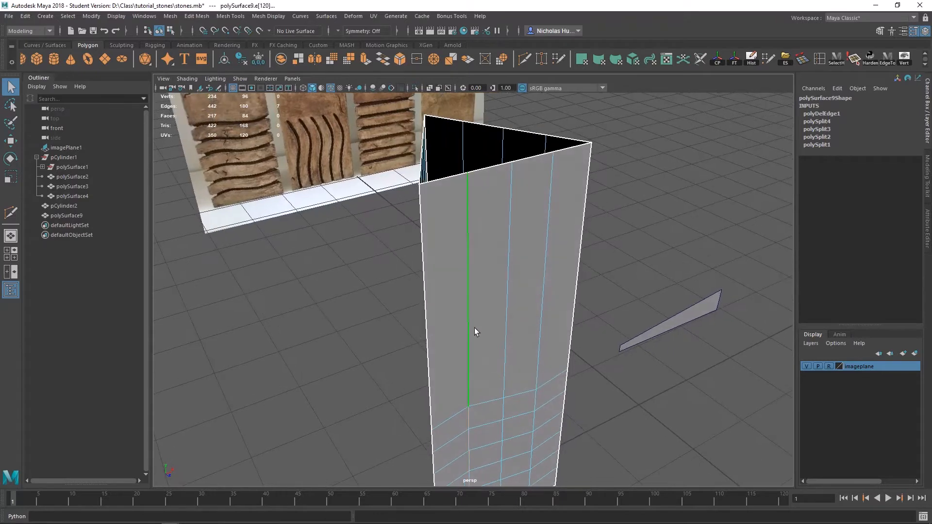
{"action": "key", "text": "Delete"}
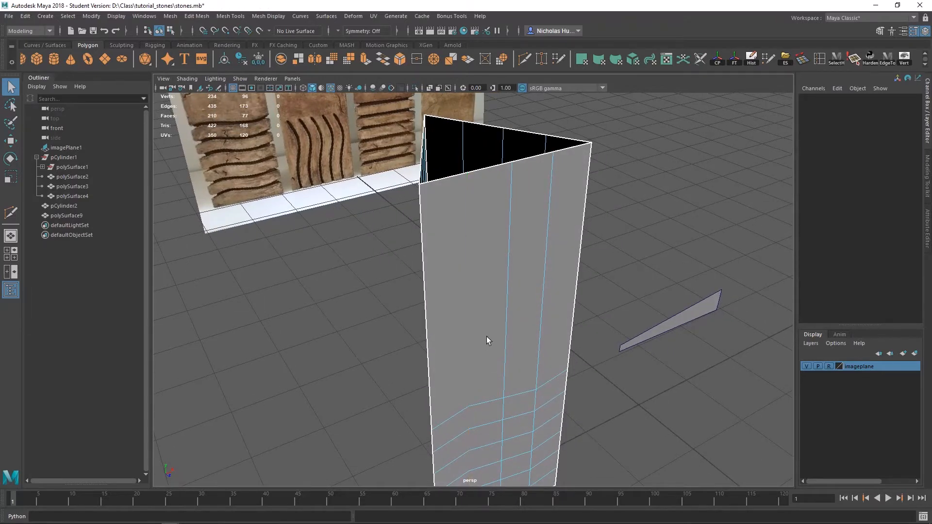
Switch to vertex selection and inspect the vertices along the line of the deleted edge loop.
{"action": "middle_click_drag", "start_coordinate": [486, 337], "coordinate": [436, 170], "text": "alt"}
{"action": "scroll", "coordinate": [437, 170], "scroll_direction": "up", "scroll_amount": 3}
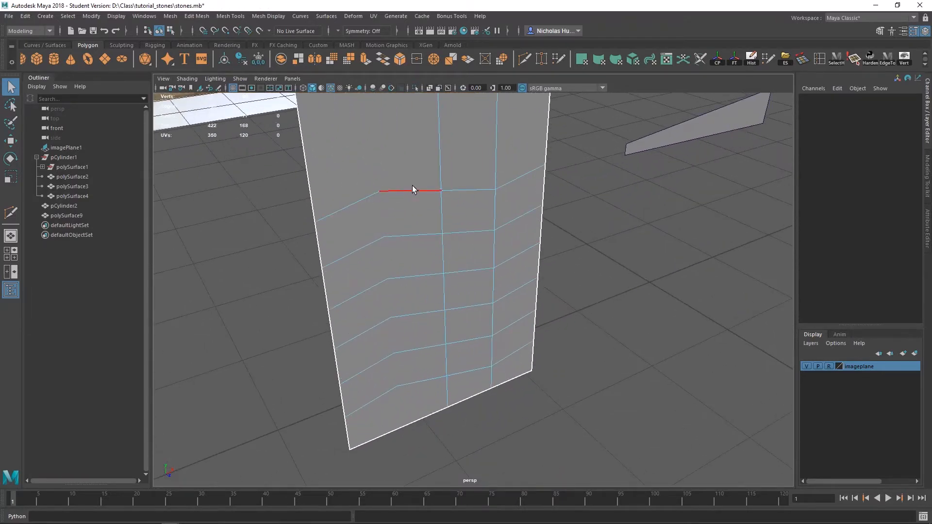
{"action": "right_click_drag", "start_coordinate": [412, 185], "coordinate": [365, 187]}
{"action": "left_click", "coordinate": [379, 192]}
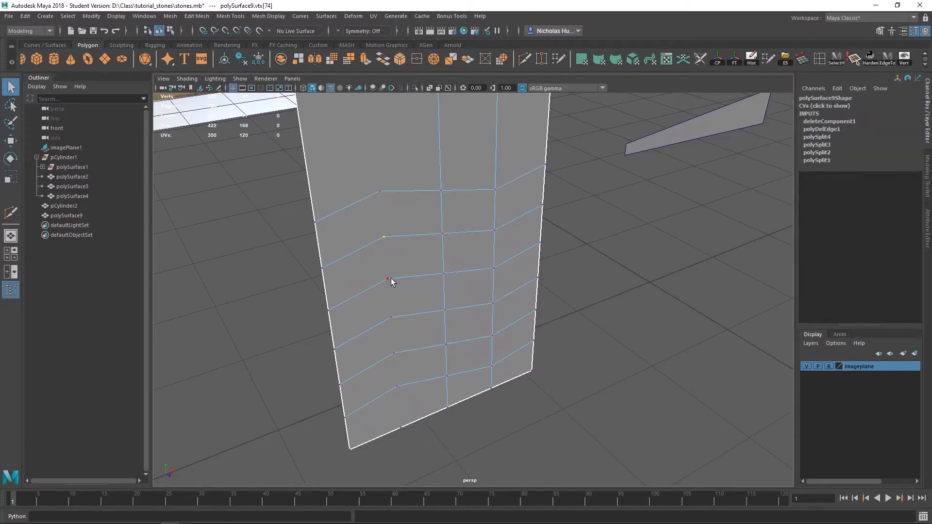
{"action": "middle_click_drag", "start_coordinate": [433, 206], "coordinate": [484, 303], "text": "alt"}
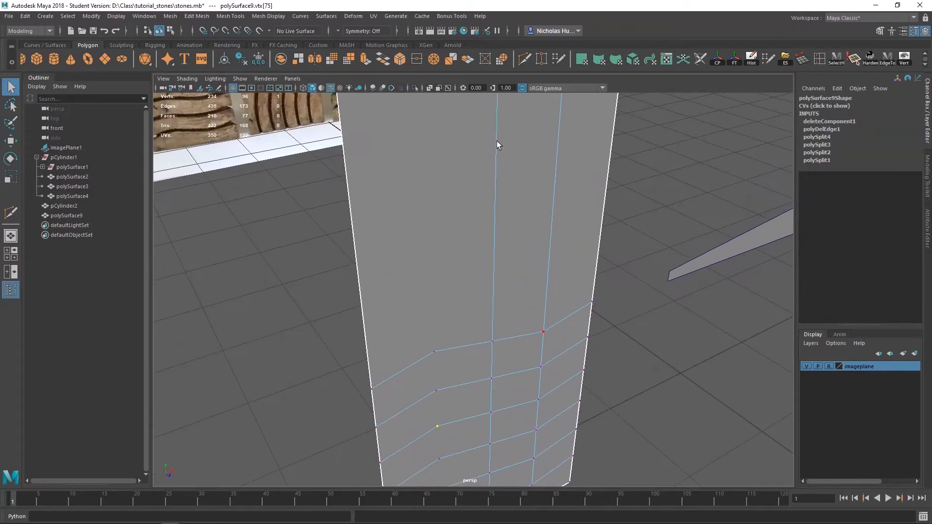
Undo the vertex selections and the loop deletion, and return the column to edge selection.
{"action": "key", "text": "ctrl+z"}
{"action": "key", "text": "ctrl+z"}
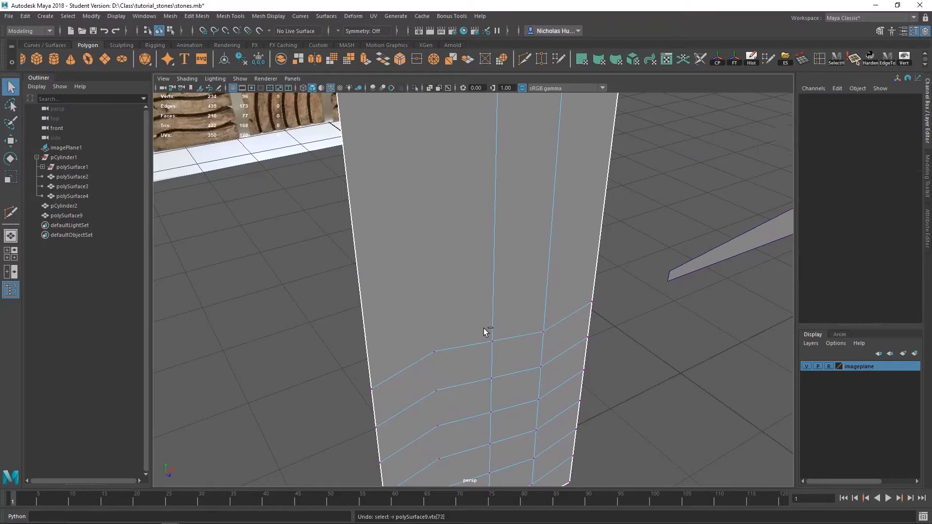
{"action": "right_click_drag", "start_coordinate": [429, 245], "coordinate": [424, 215]}
{"action": "left_click_drag", "start_coordinate": [461, 239], "coordinate": [468, 272], "text": "alt"}
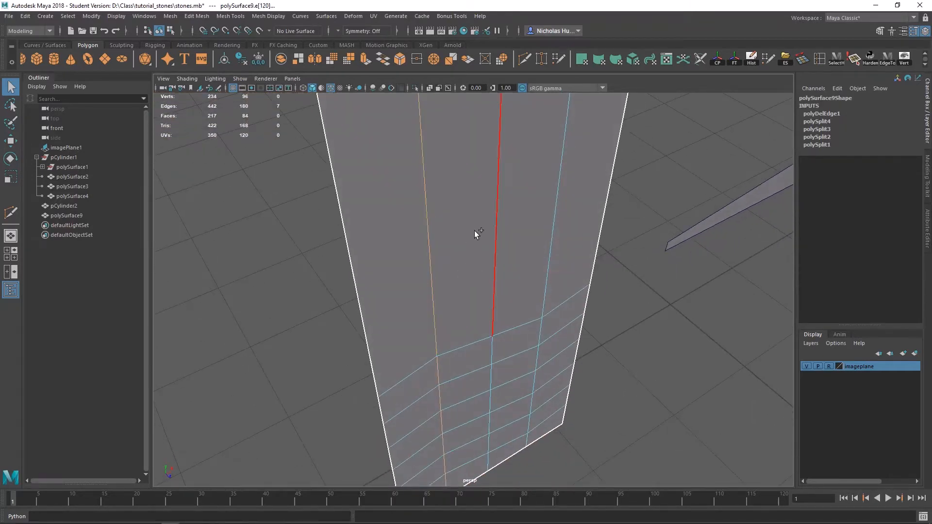
Try removing the selected vertical loop with Delete Edge, inspect the column's face, and undo the removal.
{"action": "right_click_drag", "start_coordinate": [475, 230], "coordinate": [432, 244], "text": "shift"}
{"action": "left_click_drag", "start_coordinate": [430, 335], "coordinate": [459, 216], "text": "alt"}
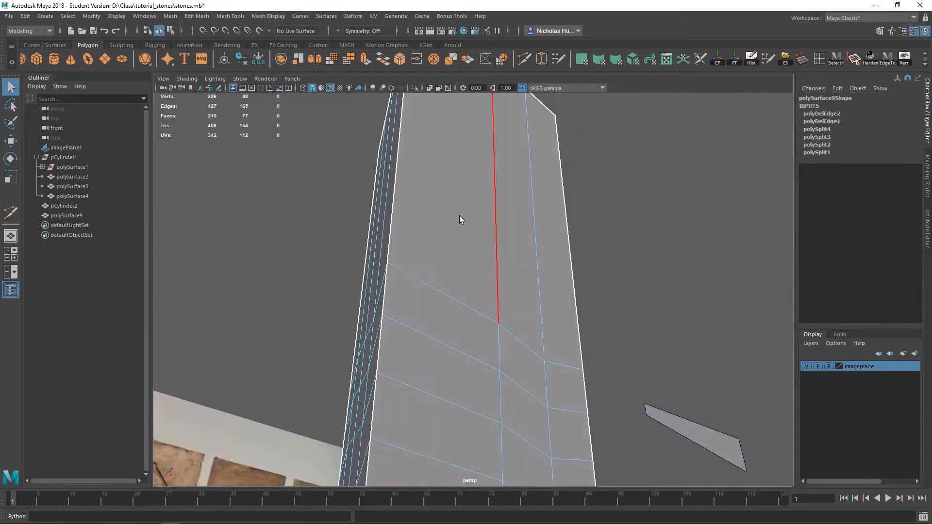
{"action": "left_click_drag", "start_coordinate": [454, 175], "coordinate": [429, 280], "text": "alt"}
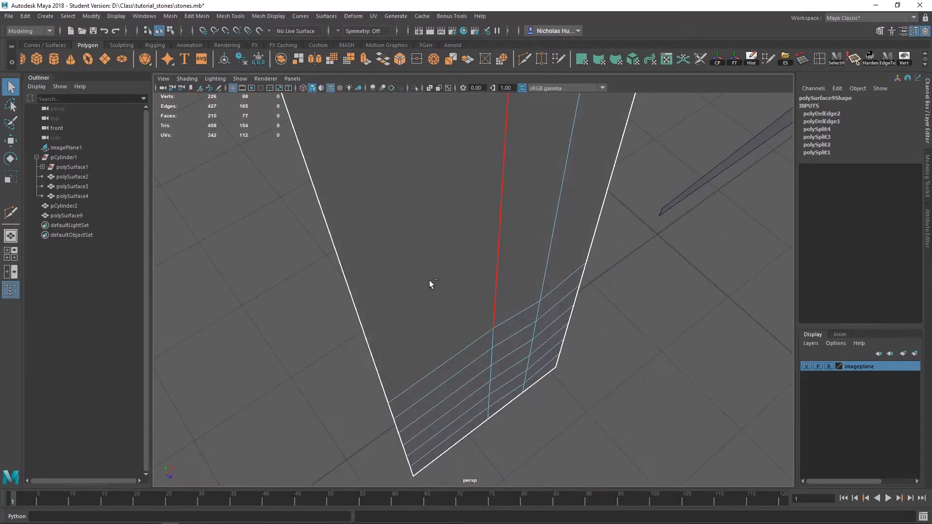
{"action": "key", "text": "ctrl+z"}
Return to object selection, preview the column smoothed, and compare its wavy loops with the reference image in the front view.
{"action": "left_click_drag", "start_coordinate": [486, 354], "coordinate": [464, 283], "text": "alt"}
{"action": "right_click", "coordinate": [476, 238]}
{"action": "left_click", "coordinate": [518, 226]}
{"action": "key", "text": "3"}
{"action": "key", "text": "space"}
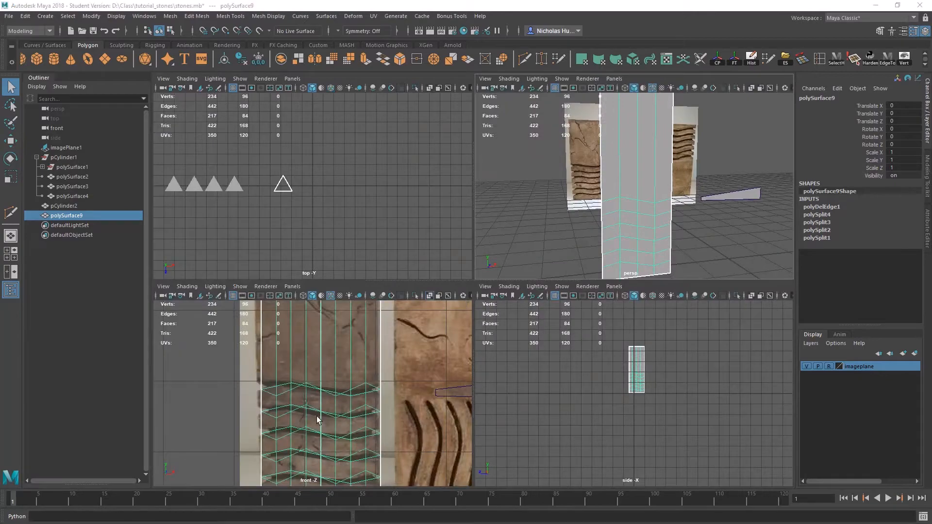
{"action": "key", "text": "space"}
{"action": "scroll", "coordinate": [400, 278], "scroll_direction": "up", "scroll_amount": 1}
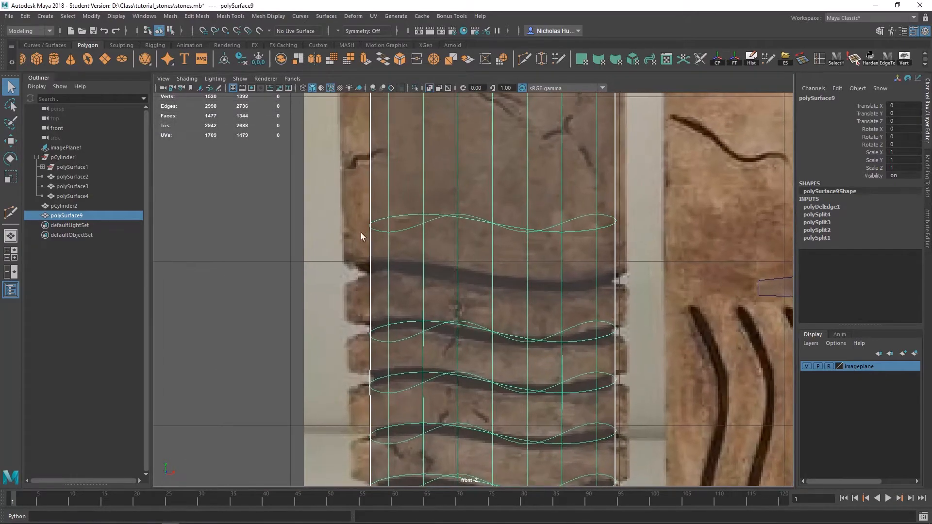
{"action": "scroll", "coordinate": [478, 301], "scroll_direction": "down", "scroll_amount": 4}
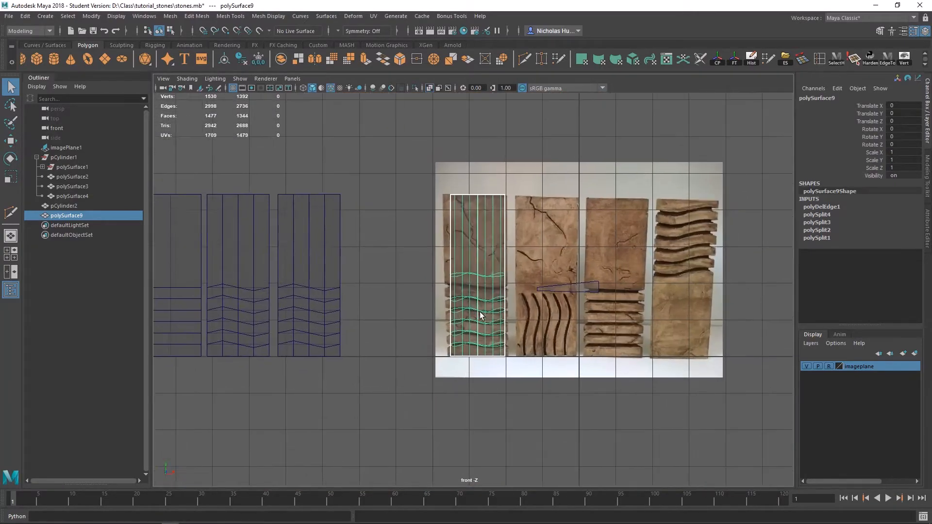
{"action": "scroll", "coordinate": [480, 313], "scroll_direction": "up", "scroll_amount": 2}
Return to the perspective view and switch the column back to its unsmoothed display.
{"action": "key", "text": "space"}
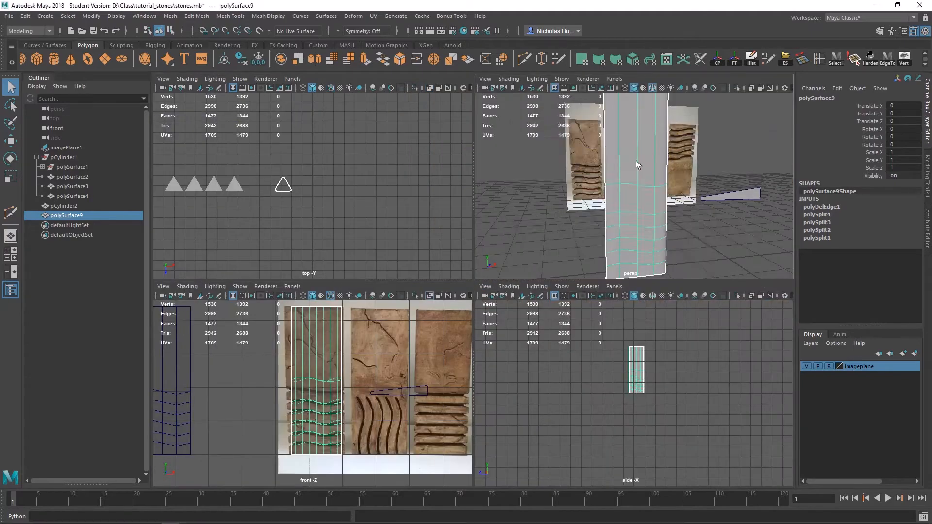
{"action": "key", "text": "space"}
{"action": "key", "text": "1"}
{"action": "left_click_drag", "start_coordinate": [469, 269], "coordinate": [453, 214], "text": "alt"}
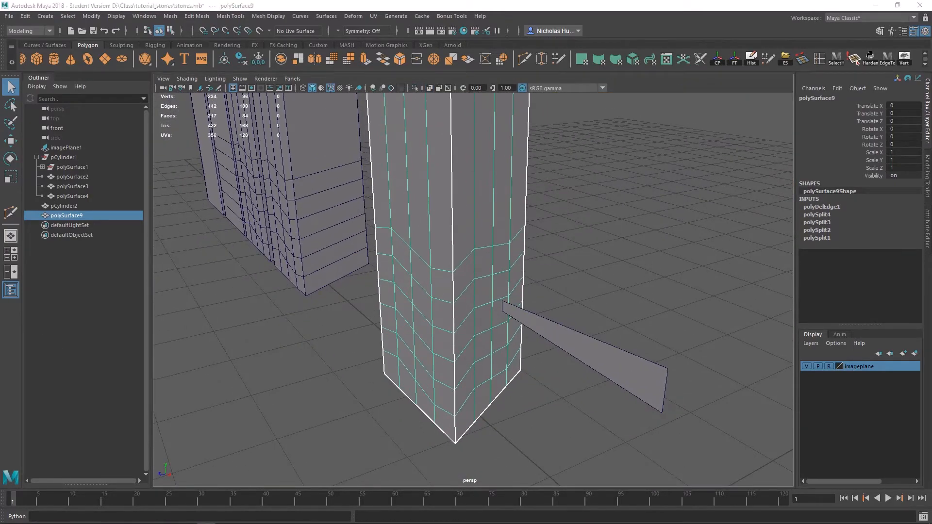
Switch to edge selection and select the two uppermost horizontal edge loops around the column's lower part.
{"action": "right_click_drag", "start_coordinate": [396, 219], "coordinate": [506, 321], "text": "alt"}
{"action": "left_click_drag", "start_coordinate": [457, 300], "coordinate": [522, 266], "text": "alt"}
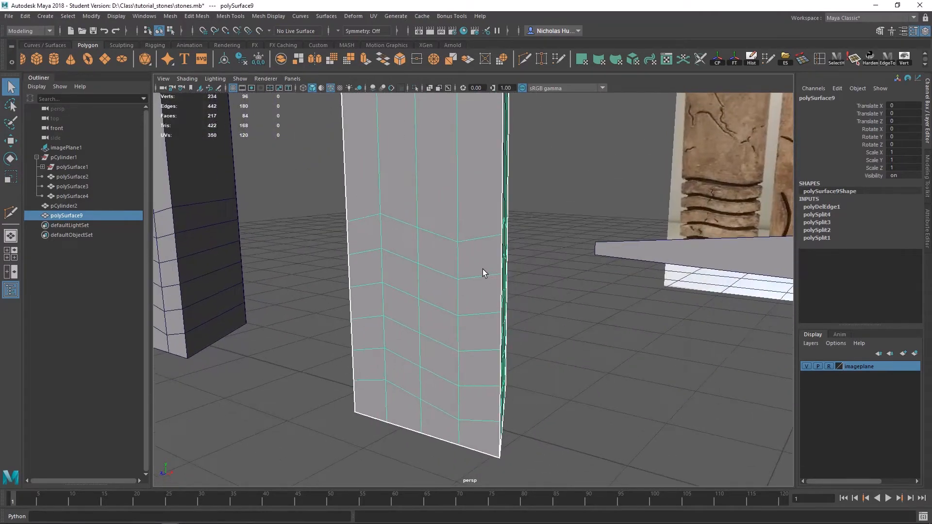
{"action": "right_click_drag", "start_coordinate": [447, 228], "coordinate": [473, 220], "text": "alt"}
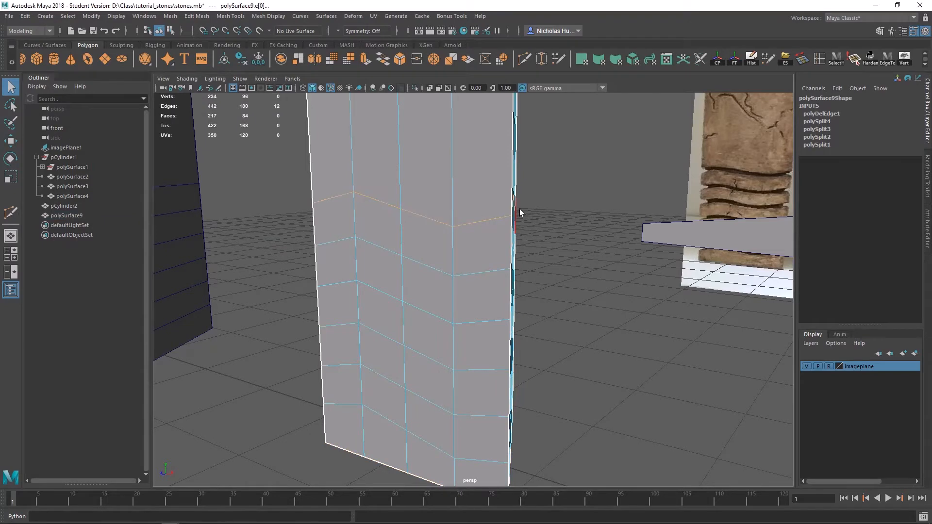
{"action": "left_click_drag", "start_coordinate": [519, 209], "coordinate": [422, 244], "text": "alt"}
{"action": "left_click_drag", "start_coordinate": [584, 219], "coordinate": [509, 274], "text": "alt"}
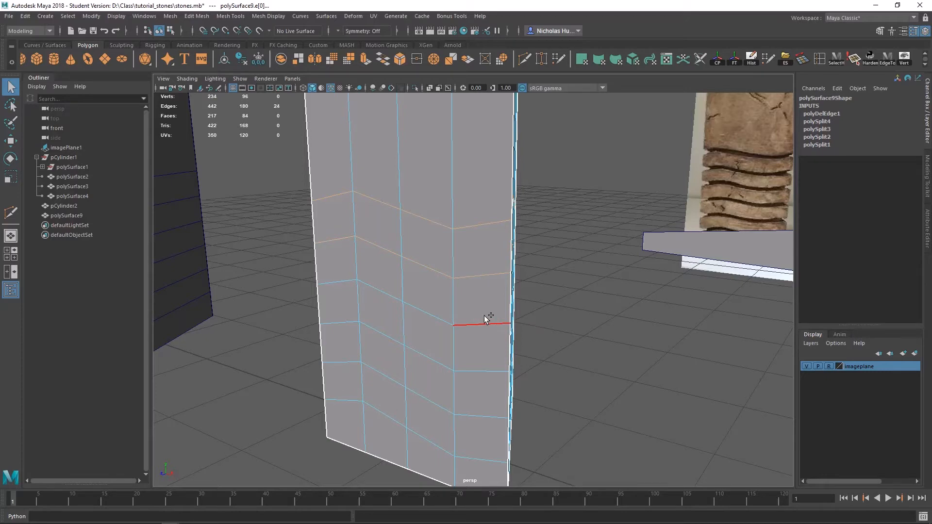
{"action": "left_click_drag", "start_coordinate": [485, 319], "coordinate": [560, 335], "text": "alt"}
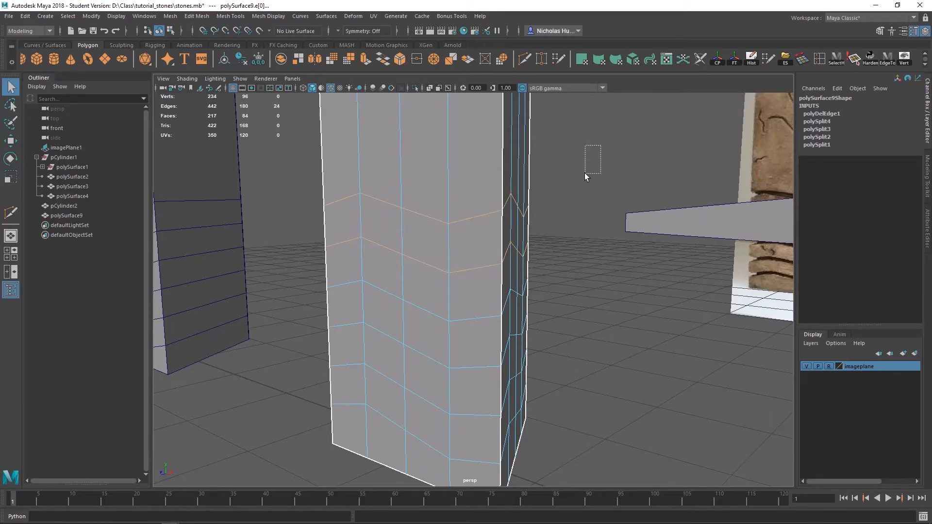
Try marquee-selecting edges across the column's lower part, clearing the first selection before a larger one.
{"action": "left_click_drag", "start_coordinate": [552, 238], "coordinate": [469, 342]}
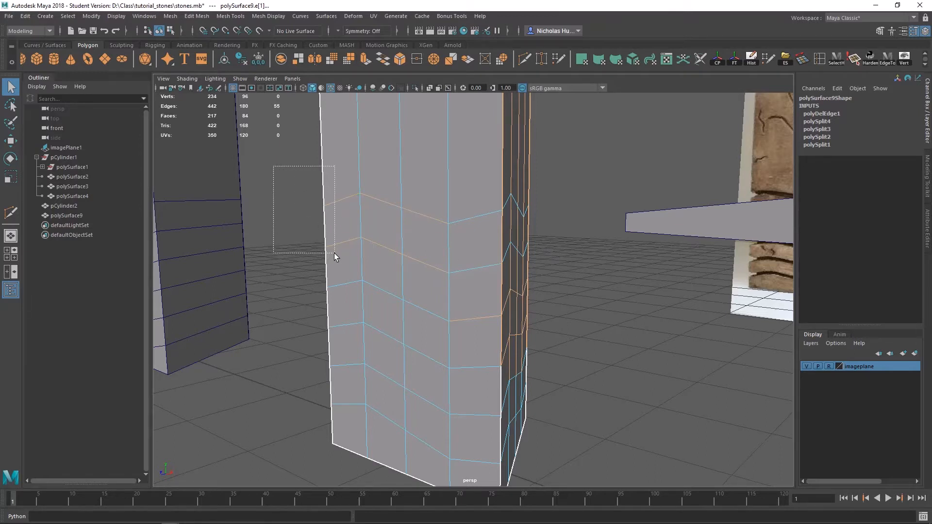
{"action": "left_click_drag", "start_coordinate": [350, 270], "coordinate": [350, 270], "text": "shift"}
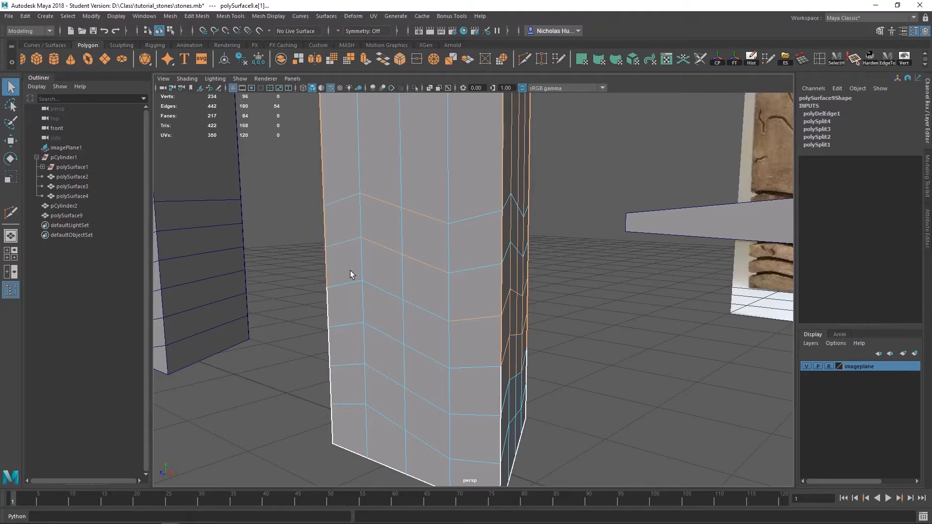
{"action": "left_click", "coordinate": [583, 158]}
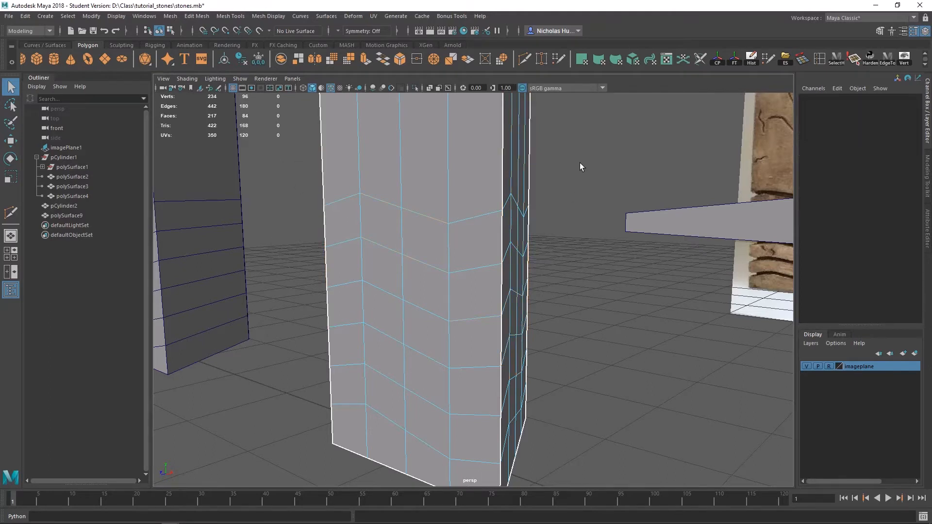
{"action": "left_click_drag", "start_coordinate": [584, 152], "coordinate": [326, 384]}
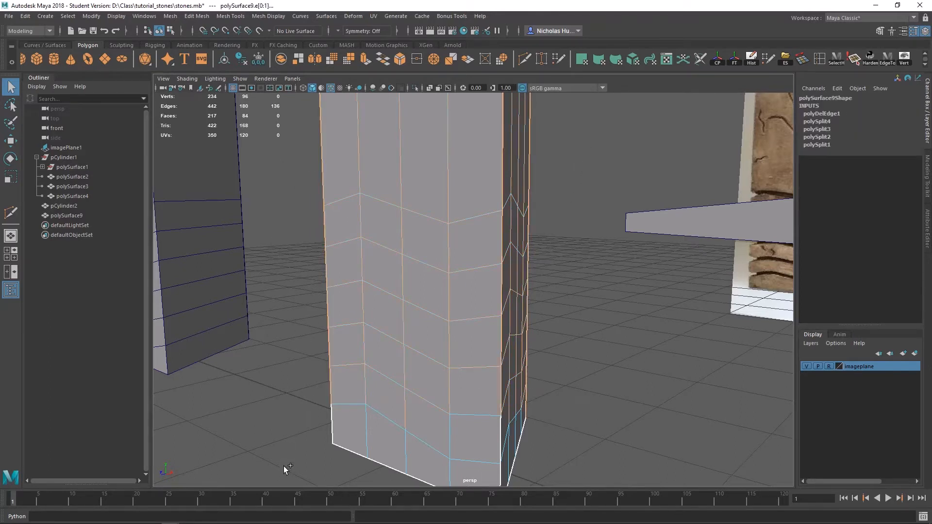
Select all six horizontal edge loops around the column's lower part and check the selection on every side.
{"action": "double_click", "coordinate": [475, 219]}
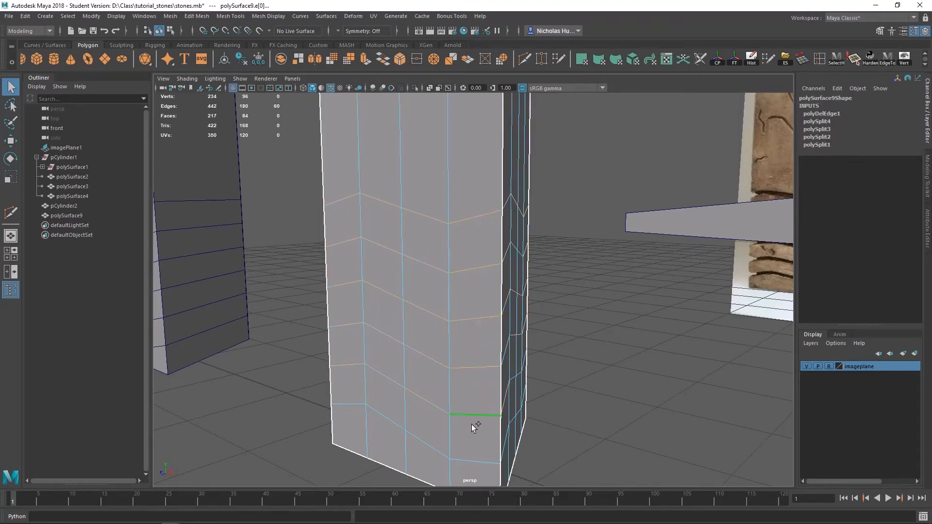
{"action": "double_click", "coordinate": [470, 454], "text": "shift"}
{"action": "left_click_drag", "start_coordinate": [409, 369], "coordinate": [526, 345], "text": "alt"}
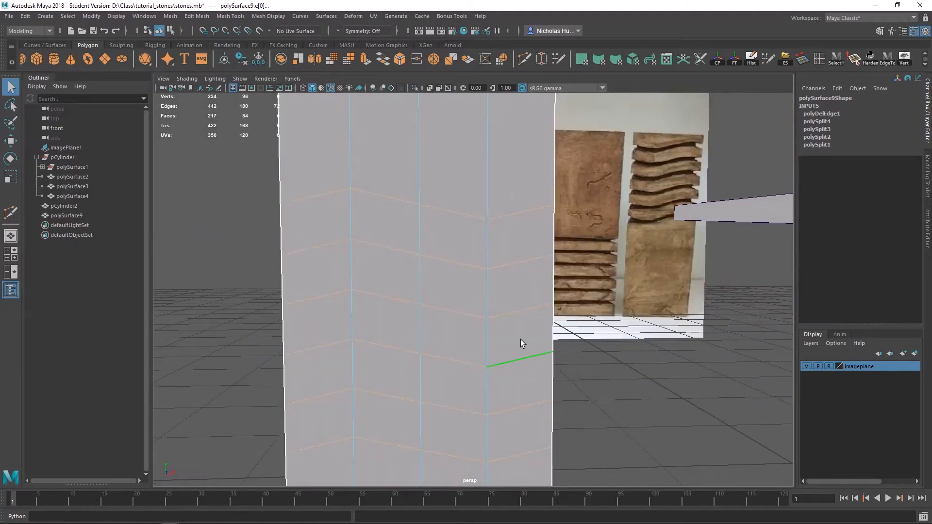
{"action": "key", "text": "f"}
{"action": "left_click_drag", "start_coordinate": [593, 313], "coordinate": [707, 382], "text": "alt"}
{"action": "scroll", "coordinate": [707, 383], "scroll_direction": "down", "scroll_amount": 3}
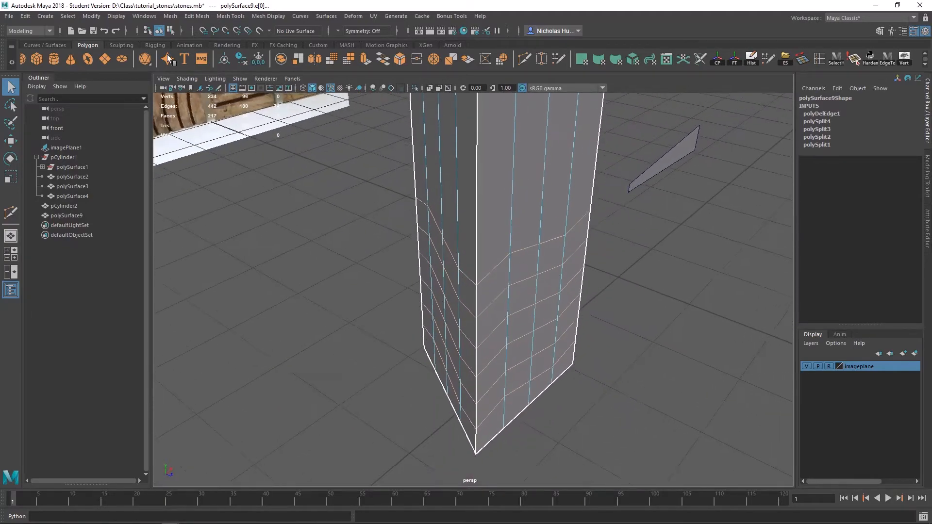
{"action": "scroll", "coordinate": [552, 348], "scroll_direction": "down", "scroll_amount": 5}
{"action": "left_click_drag", "start_coordinate": [544, 347], "coordinate": [450, 329], "text": "alt"}
{"action": "scroll", "coordinate": [514, 344], "scroll_direction": "down", "scroll_amount": 2}
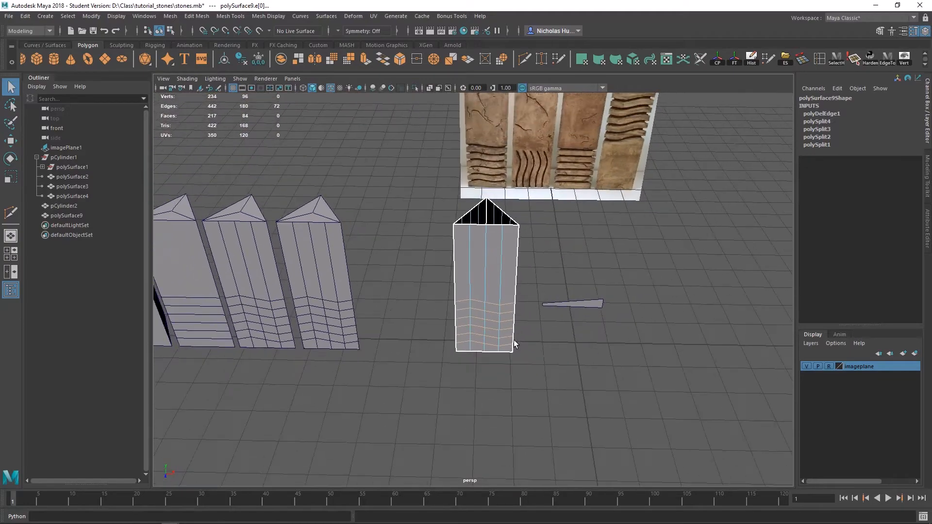
{"action": "left_click_drag", "start_coordinate": [514, 343], "coordinate": [458, 228], "text": "alt"}
Select and frame a single edge on the column, and replace it with a marquee selection of the whole column's edges.
{"action": "left_click", "coordinate": [455, 300]}
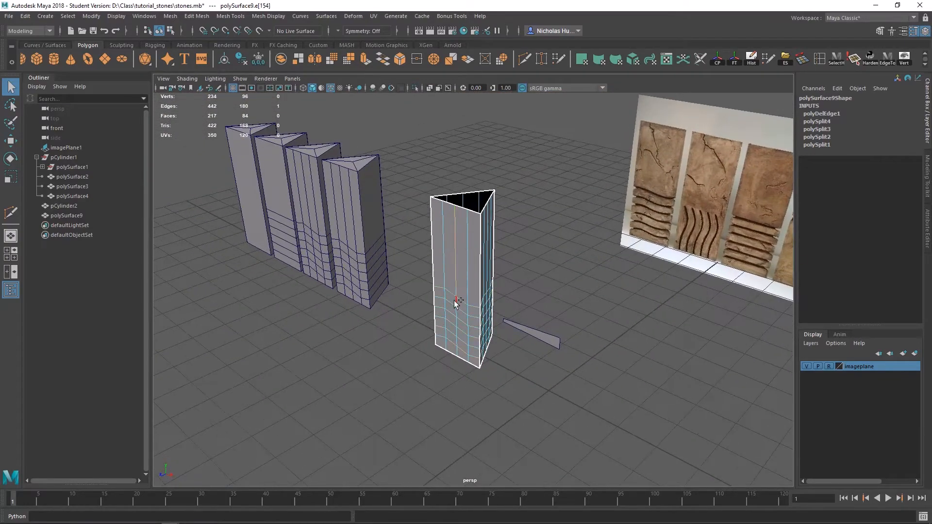
{"action": "key", "text": "f"}
{"action": "left_click_drag", "start_coordinate": [493, 309], "coordinate": [368, 209], "text": "alt"}
{"action": "scroll", "coordinate": [359, 203], "scroll_direction": "down", "scroll_amount": 1}
{"action": "left_click_drag", "start_coordinate": [257, 151], "coordinate": [690, 494]}
{"action": "scroll", "coordinate": [560, 363], "scroll_direction": "down", "scroll_amount": 3}
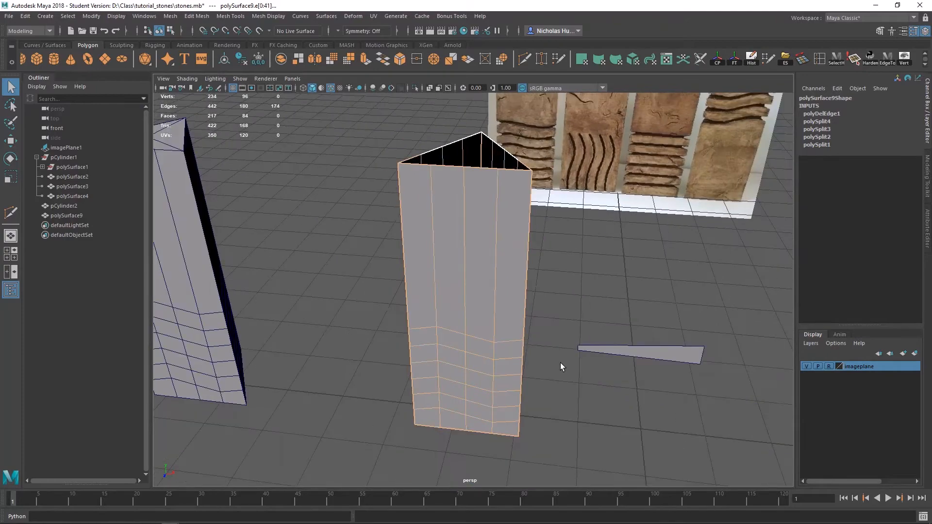
Select the upper four horizontal edge loops on the column's lower part, undoing the stray vertical edge selection.
{"action": "mouse_move", "coordinate": [560, 362]}
{"action": "left_mouse_down", "text": "alt"}
{"action": "mouse_move", "coordinate": [709, 331]}
{"action": "mouse_move", "coordinate": [556, 359]}
{"action": "left_mouse_up", "text": "alt"}
{"action": "double_click", "coordinate": [478, 335]}
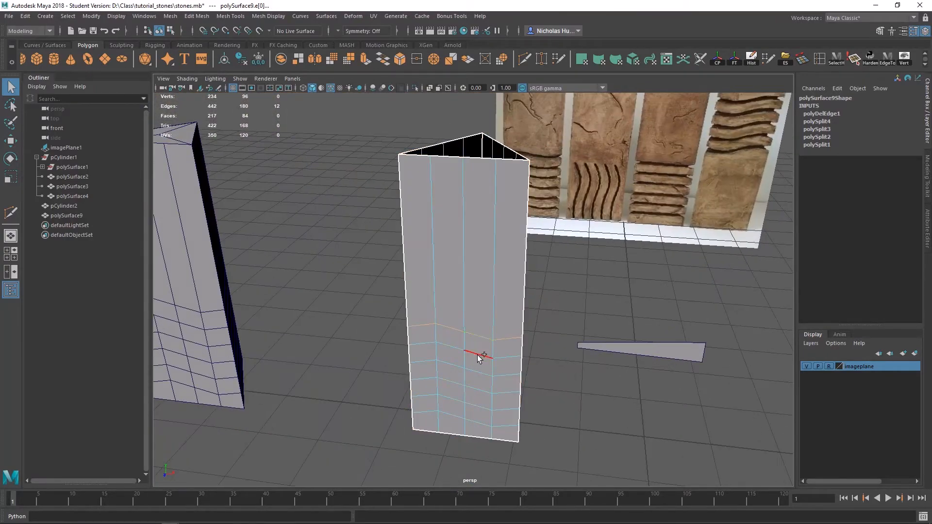
{"action": "double_click", "coordinate": [477, 391], "text": "shift"}
{"action": "left_click_drag", "start_coordinate": [478, 342], "coordinate": [517, 319], "text": "alt"}
{"action": "left_click", "coordinate": [451, 281]}
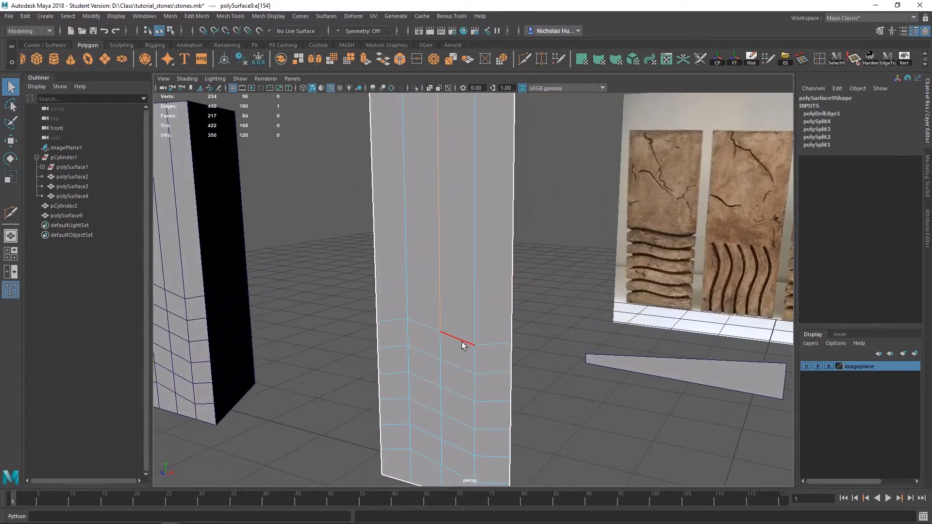
{"action": "key", "text": "ctrl+z"}
Add the two lowest horizontal edge loops to the selection and check them around the column.
{"action": "middle_click_drag", "start_coordinate": [452, 426], "coordinate": [441, 291], "text": "alt"}
{"action": "right_click_drag", "start_coordinate": [441, 291], "coordinate": [528, 336], "text": "alt"}
{"action": "left_click_drag", "start_coordinate": [528, 335], "coordinate": [426, 314], "text": "alt"}
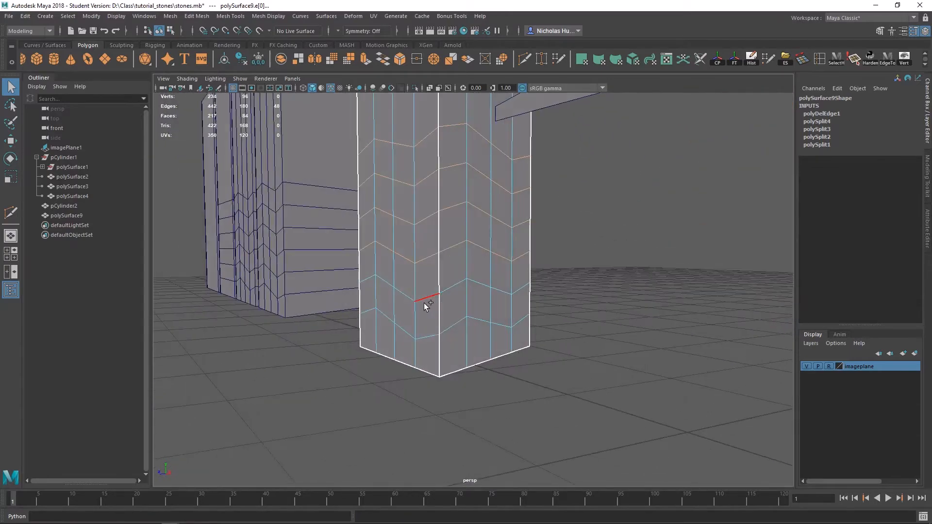
{"action": "double_click", "coordinate": [423, 303], "text": "shift"}
{"action": "double_click", "coordinate": [427, 335], "text": "shift"}
{"action": "left_click_drag", "start_coordinate": [365, 255], "coordinate": [481, 283], "text": "alt"}
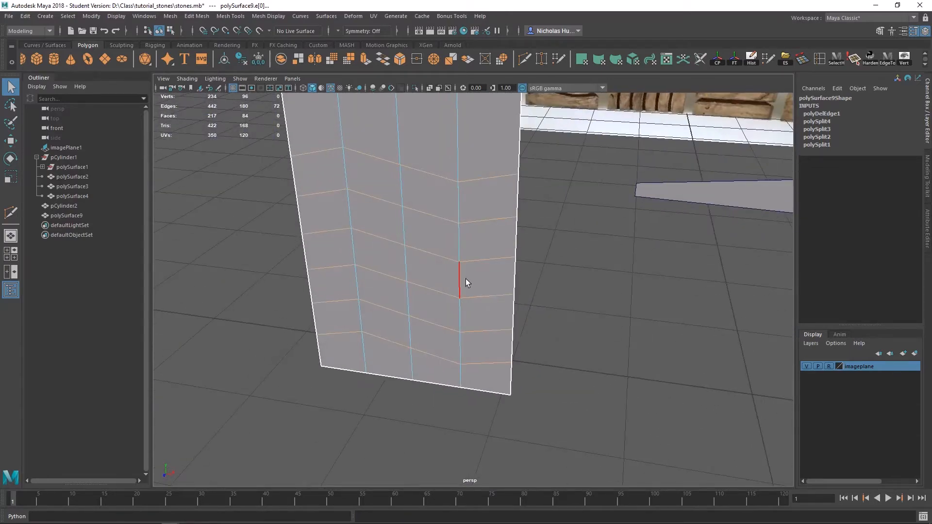
Compare the six selected horizontal loops with the carved grooves of the first reference stone in the front view.
{"action": "key", "text": "space"}
{"action": "key", "text": "space"}
{"action": "scroll", "coordinate": [345, 404], "scroll_direction": "up", "scroll_amount": 5}
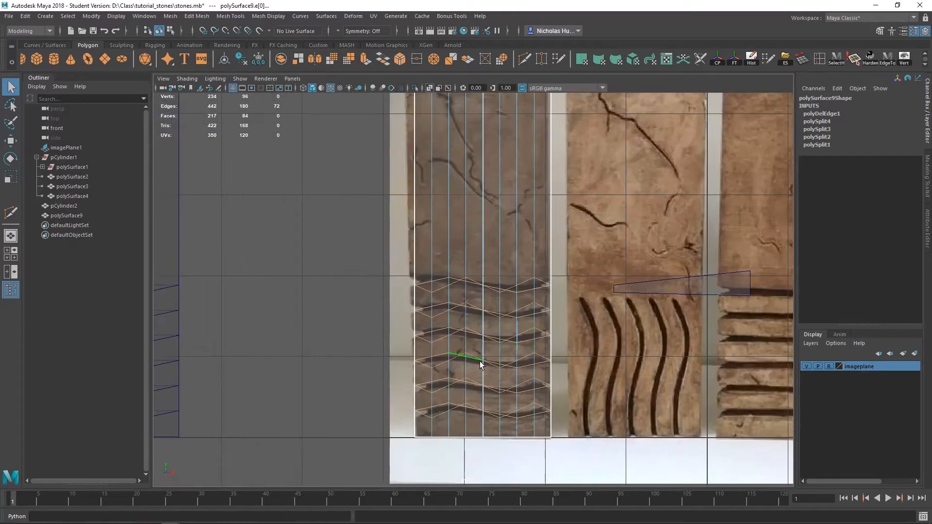
{"action": "scroll", "coordinate": [481, 360], "scroll_direction": "up", "scroll_amount": 5}
{"action": "middle_click_drag", "start_coordinate": [514, 347], "coordinate": [447, 271], "text": "alt"}
{"action": "scroll", "coordinate": [511, 246], "scroll_direction": "up", "scroll_amount": 1}
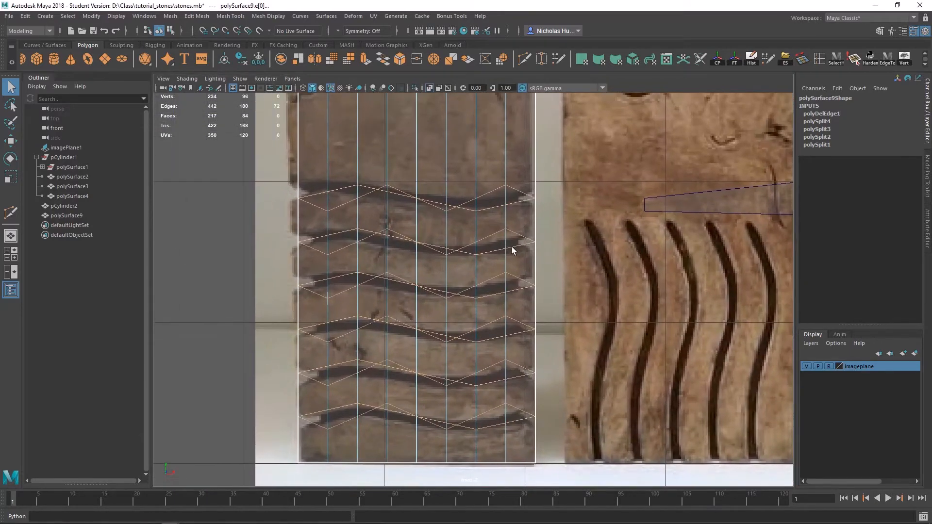
Bevel the six selected horizontal edge loops on the column's lower part.
{"action": "scroll", "coordinate": [512, 246], "scroll_direction": "up", "scroll_amount": 1}
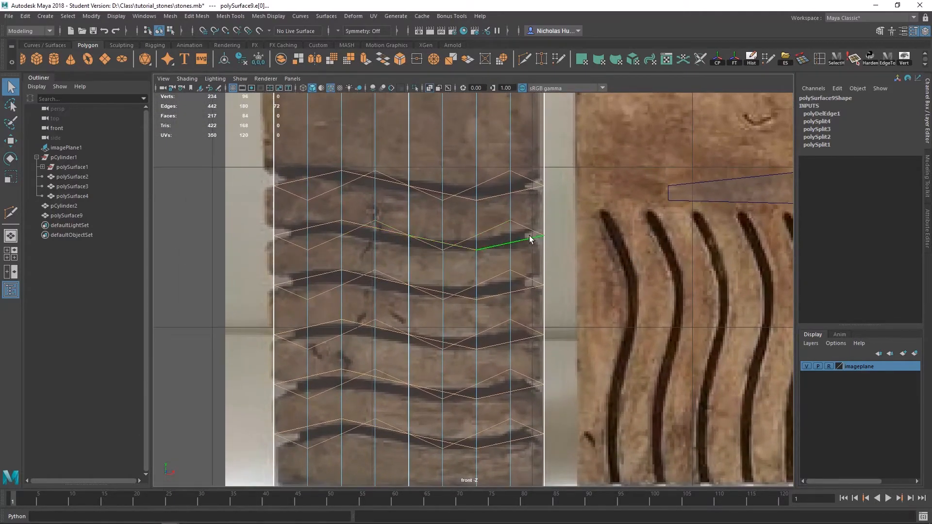
{"action": "middle_click_drag", "start_coordinate": [502, 206], "coordinate": [529, 308], "text": "alt"}
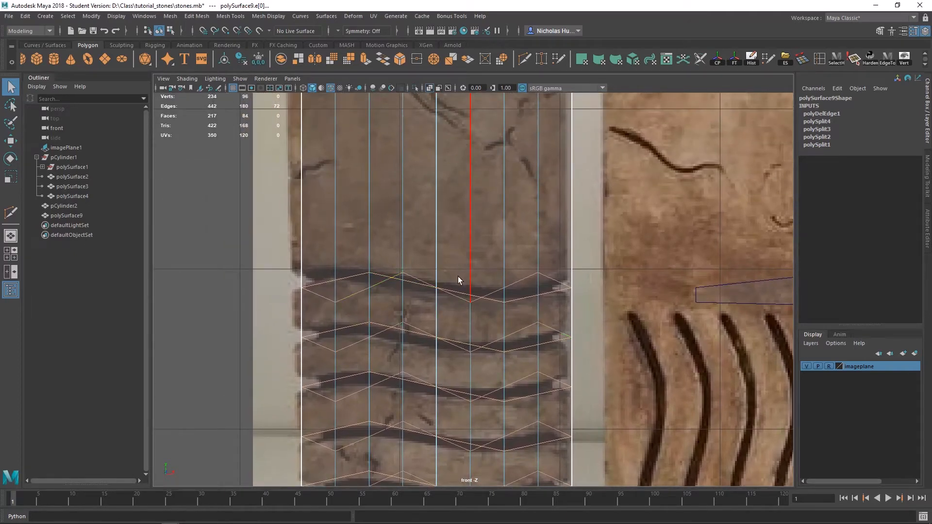
{"action": "right_click", "coordinate": [507, 235], "text": "shift"}
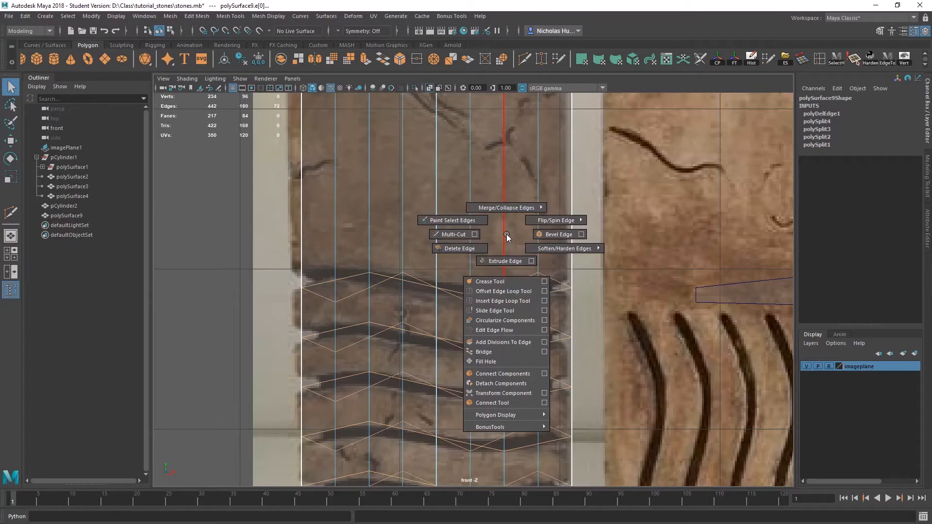
{"action": "left_click", "coordinate": [545, 235]}
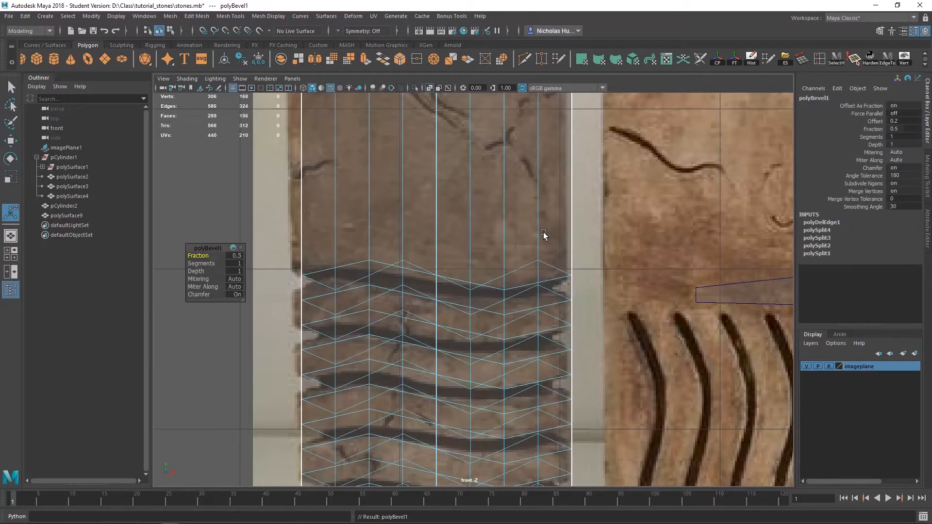
Set the bevel's fraction to 0.3 to narrow the bands around the column.
{"action": "key", "text": "space"}
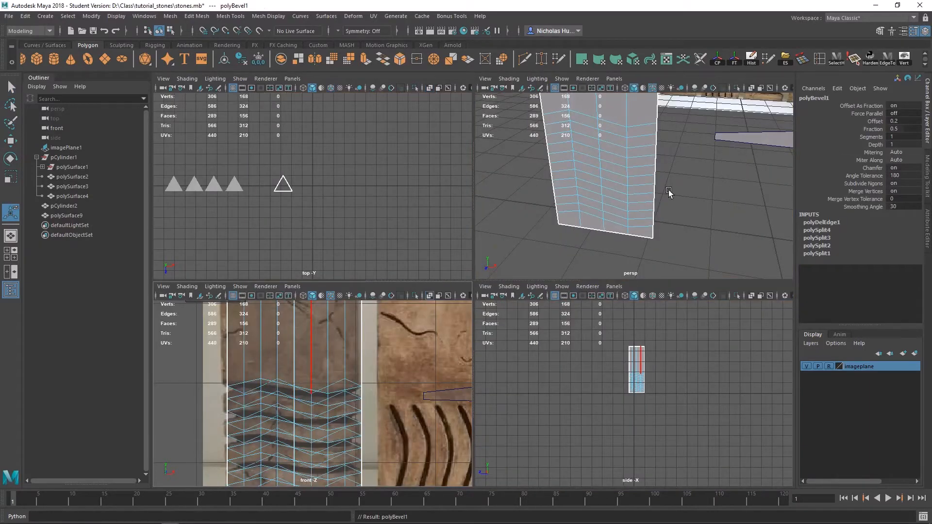
{"action": "left_click_drag", "start_coordinate": [668, 193], "coordinate": [656, 233], "text": "alt"}
{"action": "key", "text": "space"}
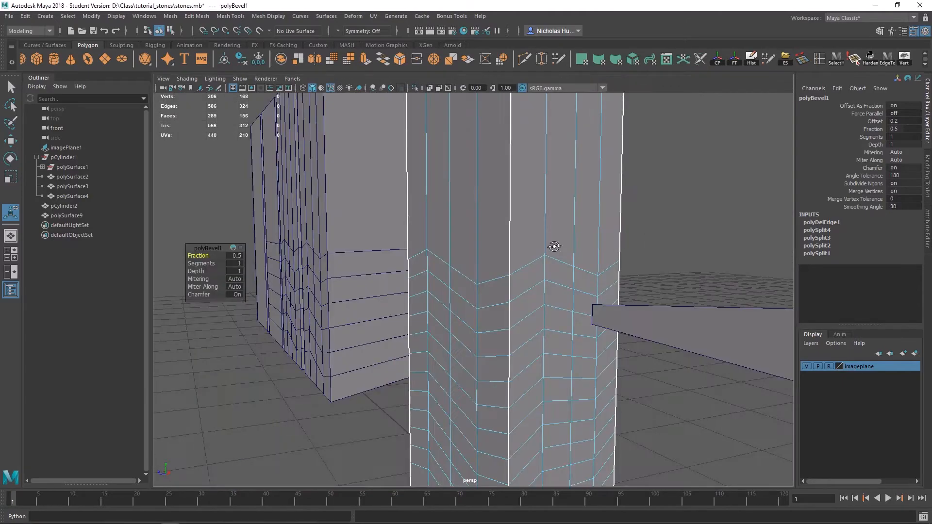
{"action": "left_click_drag", "start_coordinate": [554, 246], "coordinate": [611, 277], "text": "alt"}
{"action": "middle_click_drag", "start_coordinate": [611, 276], "coordinate": [585, 237], "text": "alt"}
{"action": "scroll", "coordinate": [585, 237], "scroll_direction": "up", "scroll_amount": 2}
{"action": "left_click_drag", "start_coordinate": [584, 237], "coordinate": [679, 252], "text": "alt"}
{"action": "middle_click_drag", "start_coordinate": [679, 253], "coordinate": [559, 257], "text": "alt"}
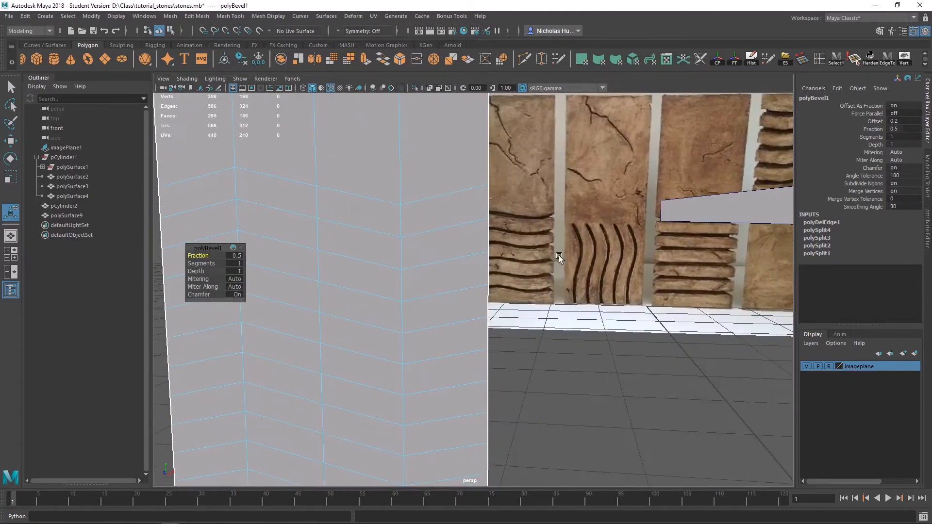
{"action": "left_click_drag", "start_coordinate": [494, 261], "coordinate": [377, 266], "text": "alt"}
{"action": "right_click_drag", "start_coordinate": [376, 267], "coordinate": [412, 305], "text": "alt"}
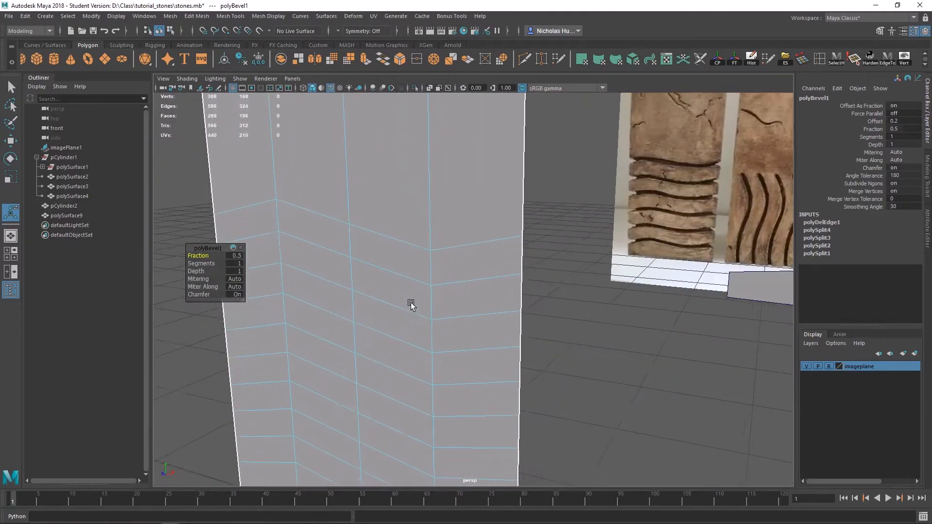
{"action": "middle_click_drag", "start_coordinate": [412, 306], "coordinate": [385, 266], "text": "alt"}
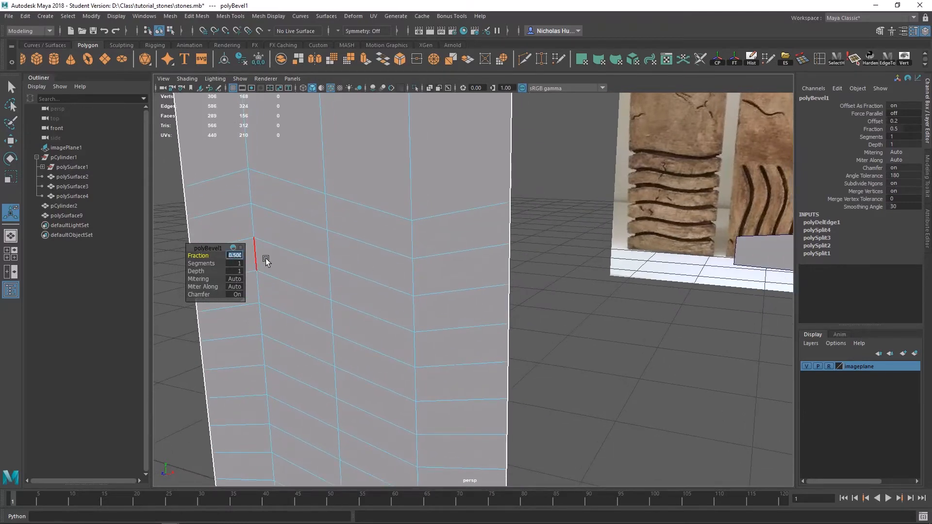
{"action": "key", "text": "Return"}
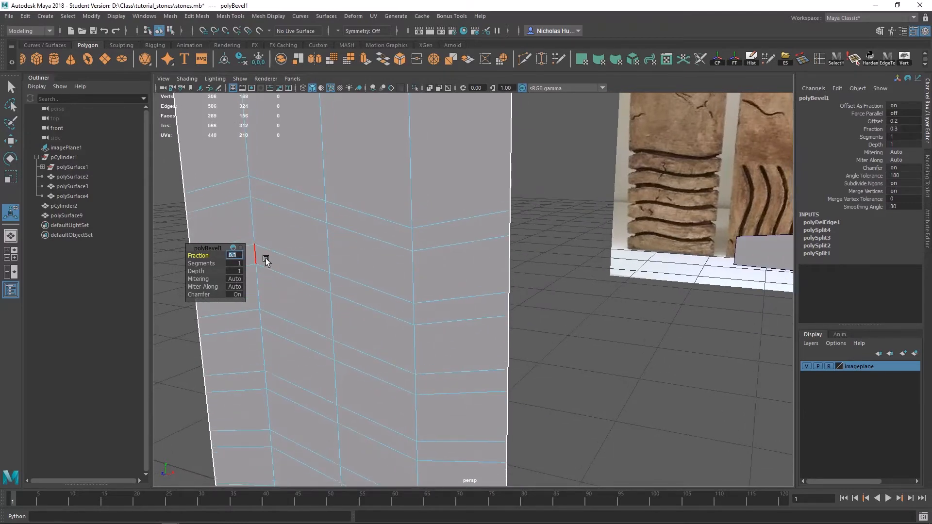
Compare the narrowed bevel bands with the first reference stone's carved grooves in the front view.
{"action": "left_click_drag", "start_coordinate": [334, 276], "coordinate": [503, 291], "text": "alt"}
{"action": "key", "text": "space"}
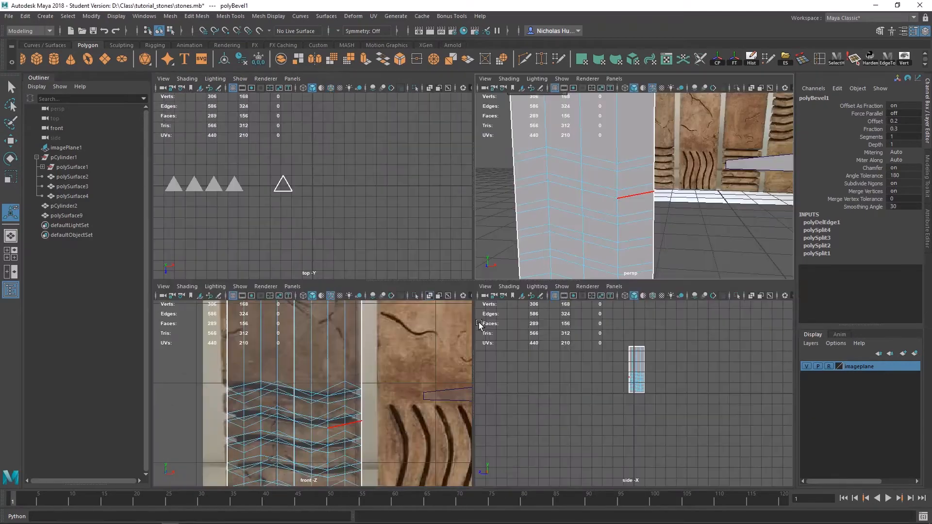
{"action": "scroll", "coordinate": [383, 394], "scroll_direction": "up", "scroll_amount": 4}
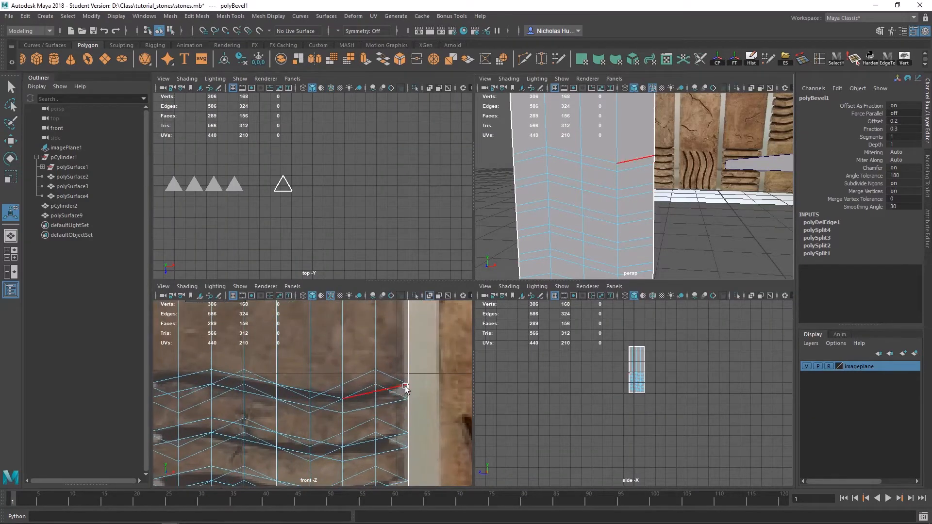
{"action": "middle_click_drag", "start_coordinate": [419, 475], "coordinate": [381, 332], "text": "alt"}
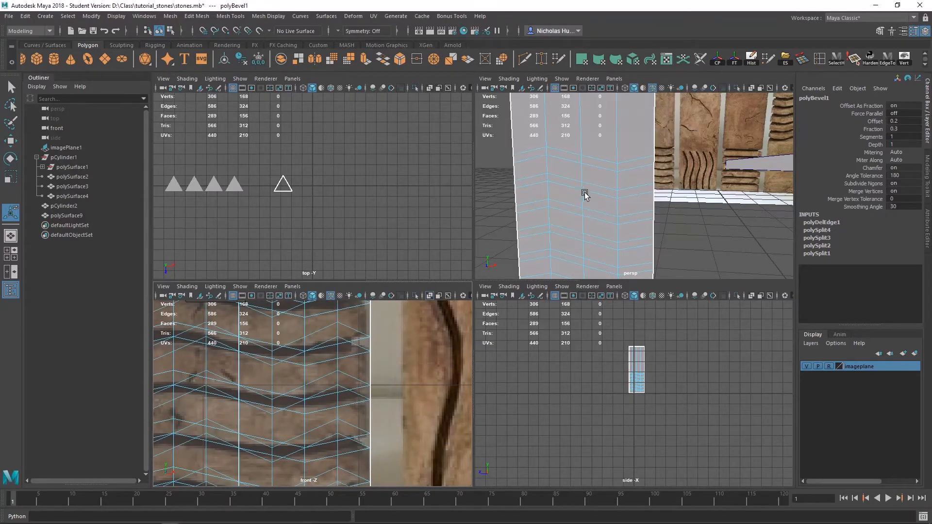
Return the column to object mode and preview it smoothed from several sides in the perspective view.
{"action": "key", "text": "space"}
{"action": "left_click_drag", "start_coordinate": [454, 265], "coordinate": [508, 244], "text": "alt"}
{"action": "right_click_drag", "start_coordinate": [508, 244], "coordinate": [522, 194]}
{"action": "key", "text": "3"}
{"action": "left_click_drag", "start_coordinate": [445, 218], "coordinate": [311, 220], "text": "alt"}
{"action": "left_click_drag", "start_coordinate": [460, 199], "coordinate": [379, 273], "text": "alt"}
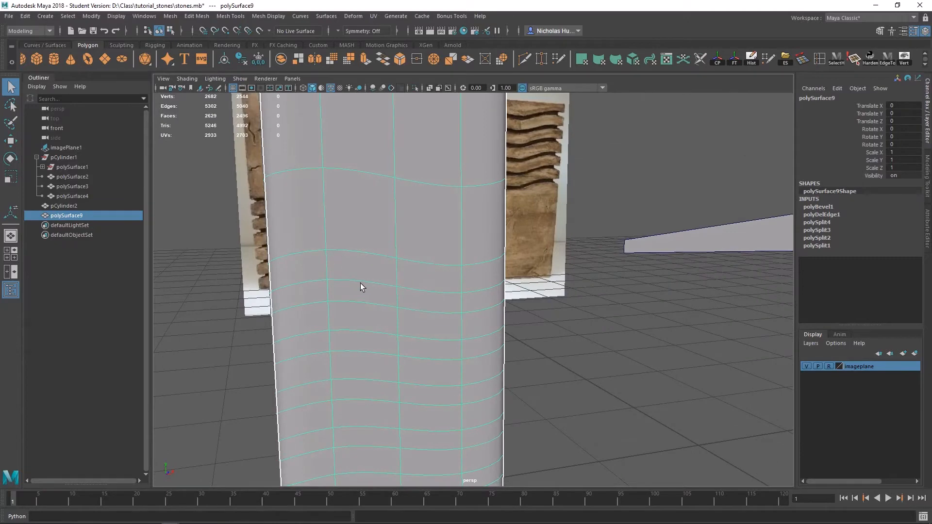
Compare the column's smoothed and unsmoothed display around the area above the top band, ending with the unsmoothed mesh.
{"action": "key", "text": "1"}
{"action": "left_click_drag", "start_coordinate": [481, 267], "coordinate": [473, 242], "text": "alt"}
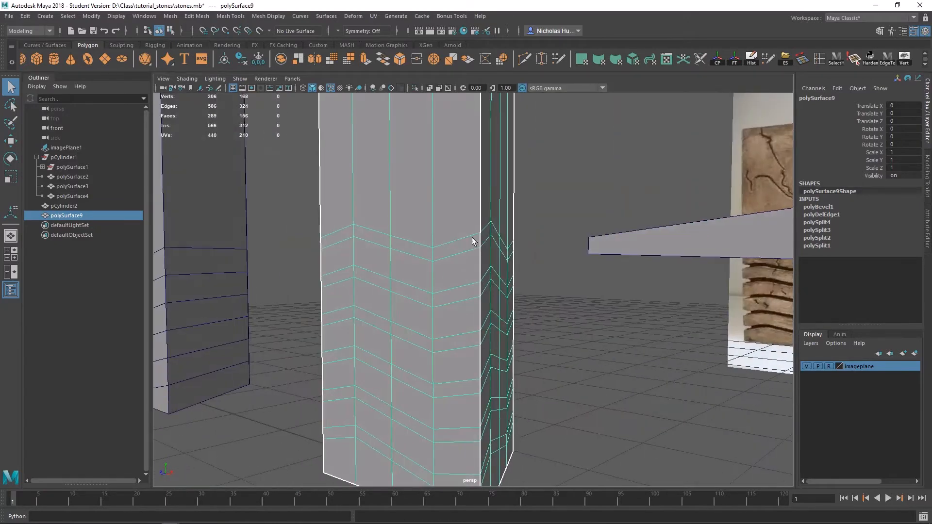
{"action": "left_click_drag", "start_coordinate": [327, 247], "coordinate": [465, 252], "text": "alt"}
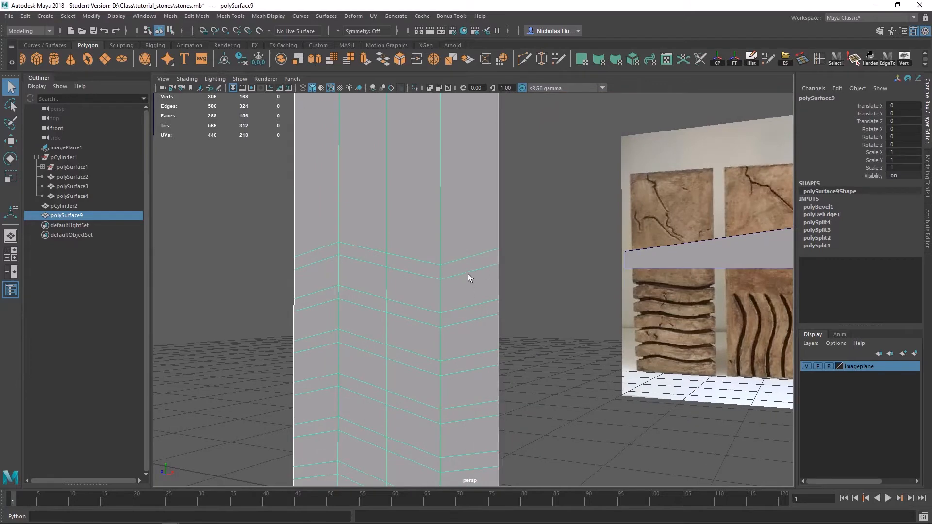
{"action": "key", "text": "3"}
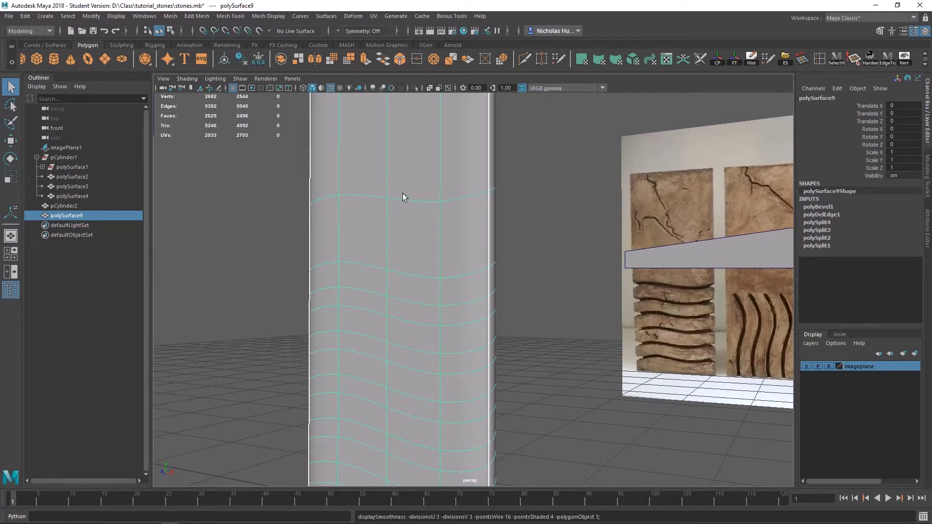
{"action": "key", "text": "1"}
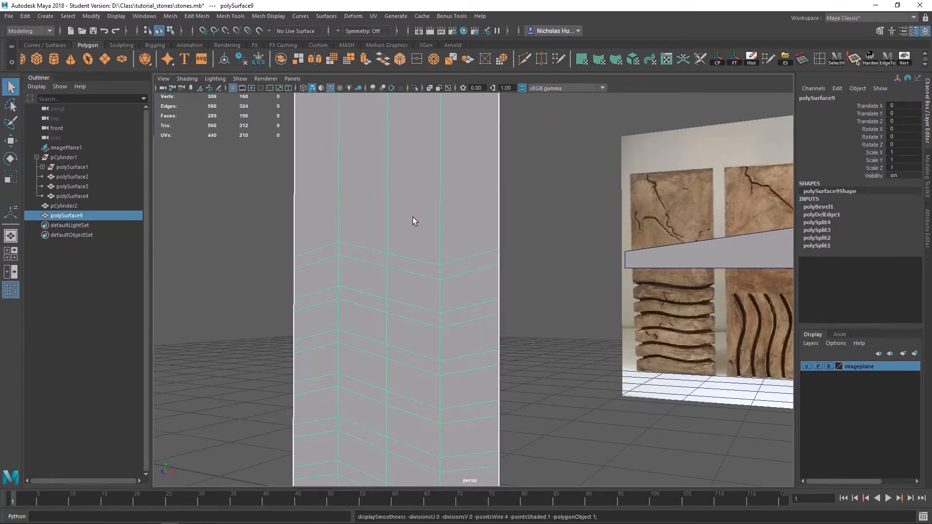
{"action": "key", "text": "3"}
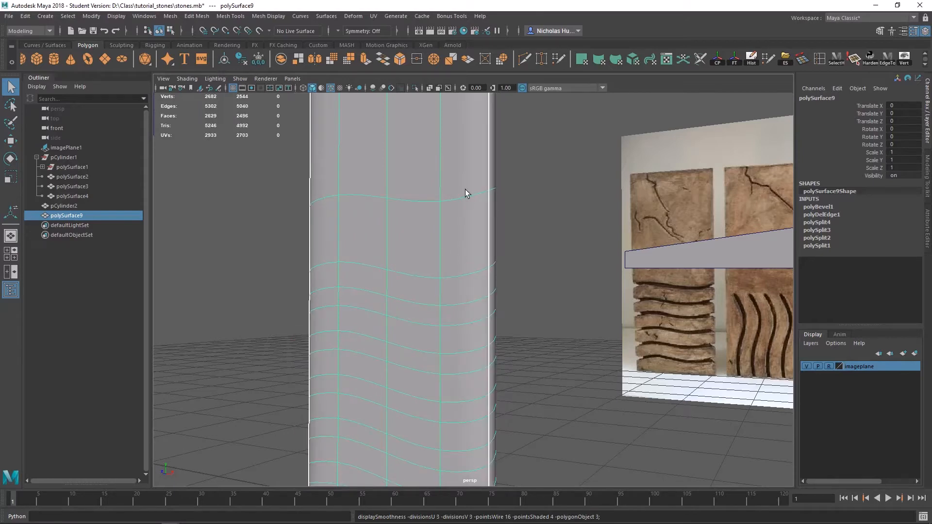
{"action": "right_click_drag", "start_coordinate": [467, 197], "coordinate": [291, 128], "text": "alt"}
{"action": "middle_click_drag", "start_coordinate": [432, 228], "coordinate": [459, 307], "text": "alt"}
{"action": "key", "text": "1"}
{"action": "scroll", "coordinate": [438, 221], "scroll_direction": "up", "scroll_amount": 3}
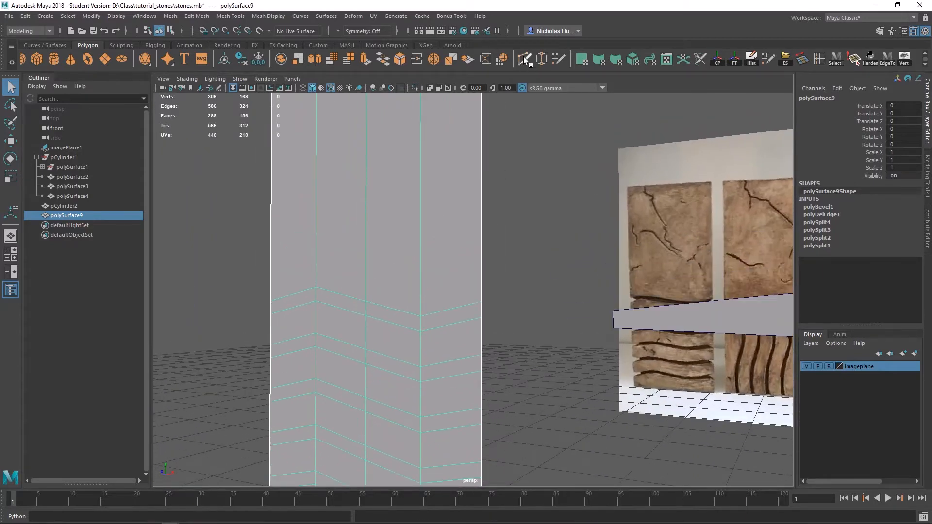
Insert an edge loop around the column just above the top bevelled band with the Multi-Cut tool.
{"action": "left_click", "coordinate": [524, 59]}
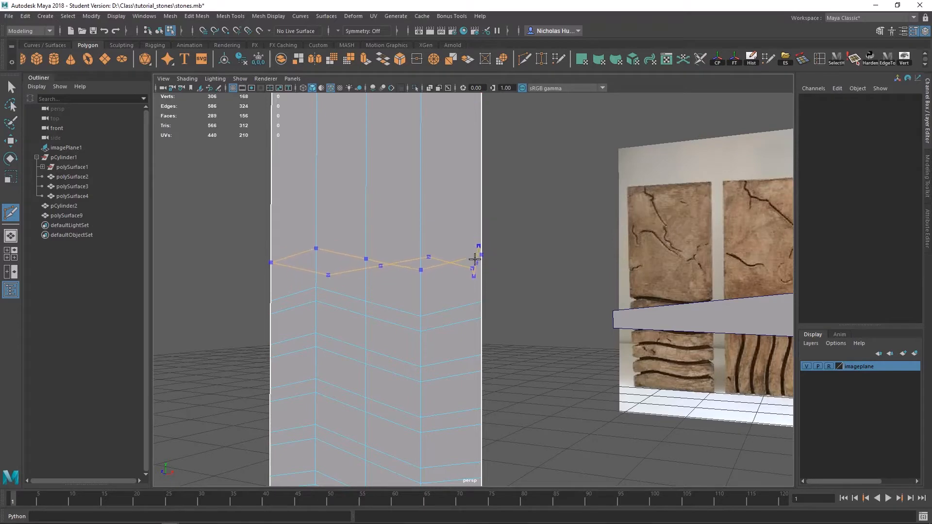
{"action": "left_click_drag", "start_coordinate": [475, 261], "coordinate": [534, 315], "text": "alt"}
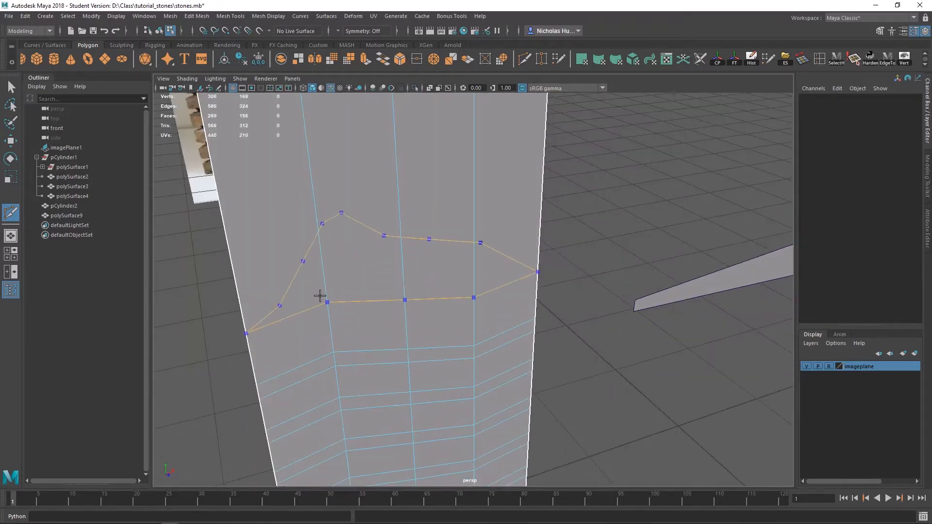
{"action": "left_click_drag", "start_coordinate": [333, 328], "coordinate": [371, 250], "text": "alt"}
{"action": "scroll", "coordinate": [370, 251], "scroll_direction": "up", "scroll_amount": 1}
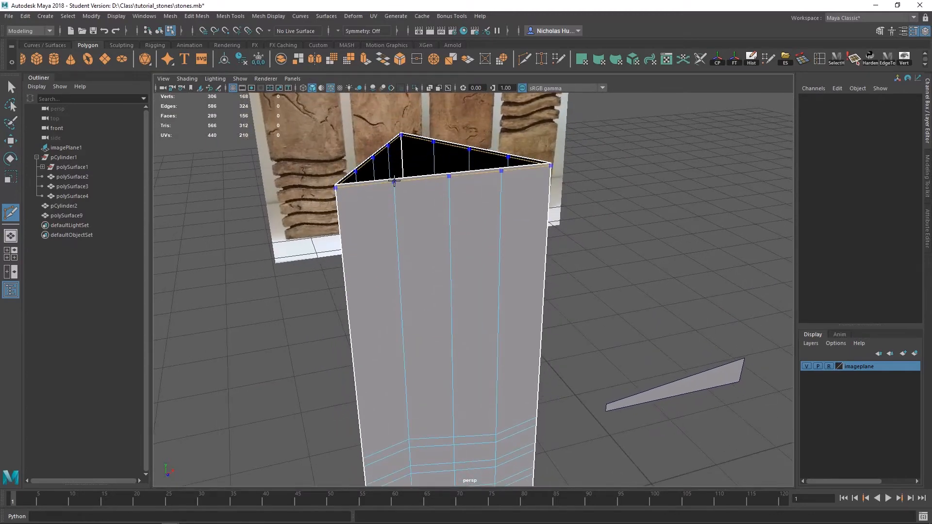
{"action": "left_click_drag", "start_coordinate": [395, 384], "coordinate": [433, 325], "text": "alt"}
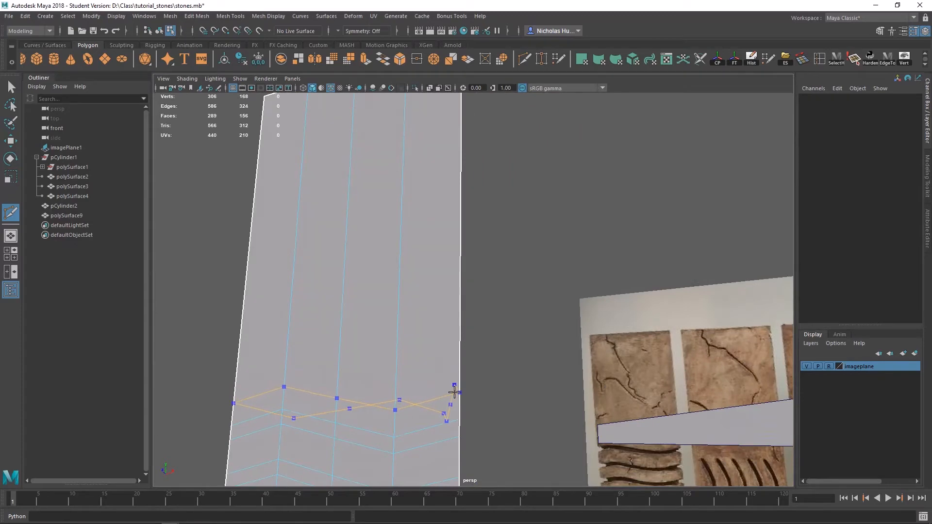
{"action": "left_click", "coordinate": [454, 394], "text": "ctrl"}
{"action": "middle_click_drag", "start_coordinate": [439, 366], "coordinate": [494, 268], "text": "alt"}
Leave the cutting tool for object mode and check the new loop in smooth preview, then restore the unsmoothed display.
{"action": "key", "text": "q"}
{"action": "right_click_drag", "start_coordinate": [465, 246], "coordinate": [505, 235]}
{"action": "mouse_move", "coordinate": [435, 305]}
{"action": "left_mouse_down", "text": "alt"}
{"action": "mouse_move", "coordinate": [430, 345]}
{"action": "mouse_move", "coordinate": [439, 312]}
{"action": "left_mouse_up", "text": "alt"}
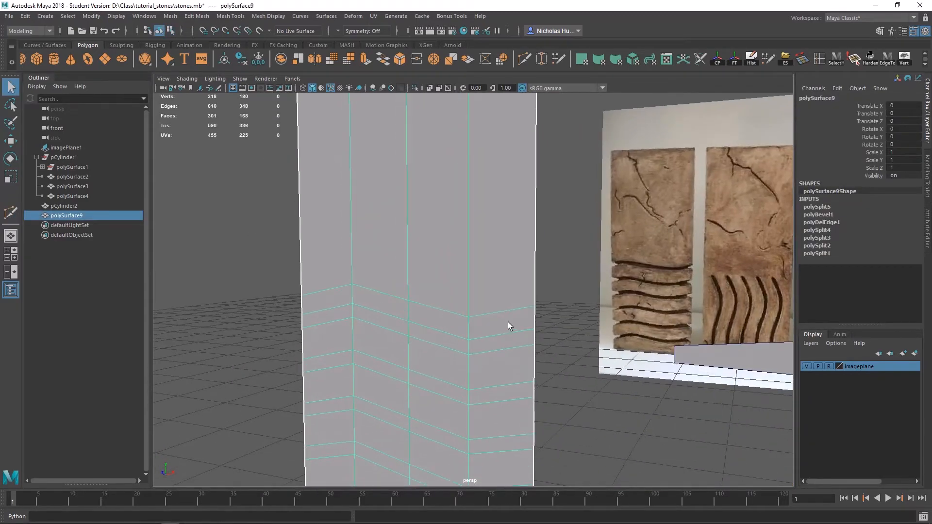
{"action": "key", "text": "3"}
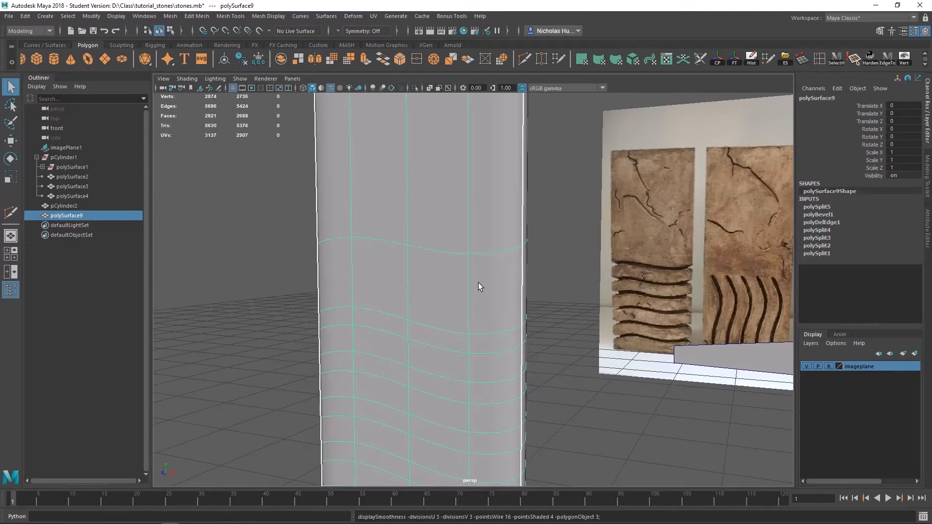
{"action": "left_click_drag", "start_coordinate": [469, 249], "coordinate": [524, 242], "text": "alt"}
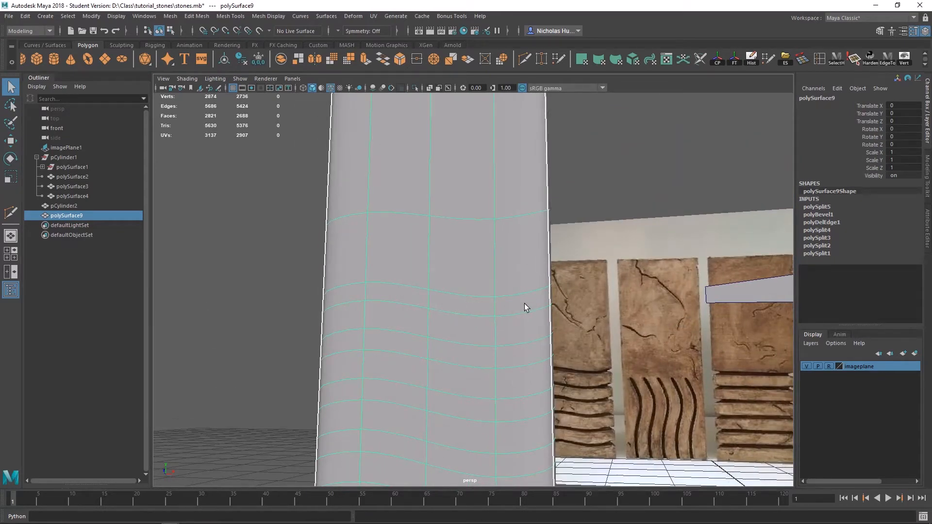
{"action": "key", "text": "1"}
{"action": "left_click_drag", "start_coordinate": [509, 304], "coordinate": [461, 258], "text": "alt"}
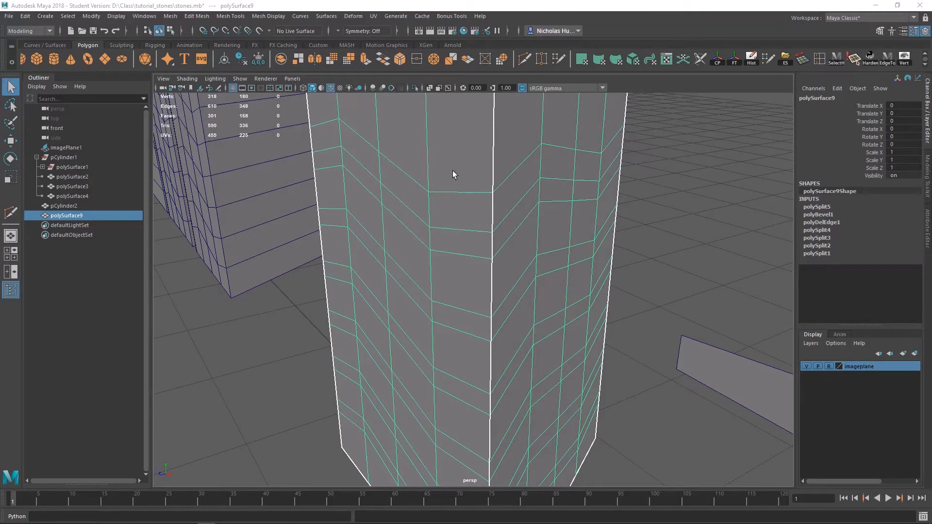
Select the full loop of faces in the top narrow bevelled band and check it around the column.
{"action": "right_click", "coordinate": [471, 220]}
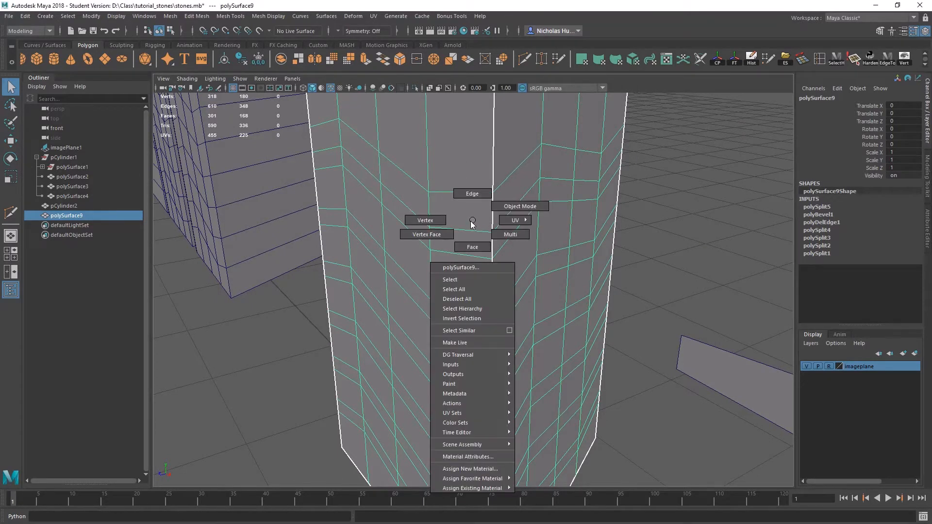
{"action": "left_click", "coordinate": [467, 246]}
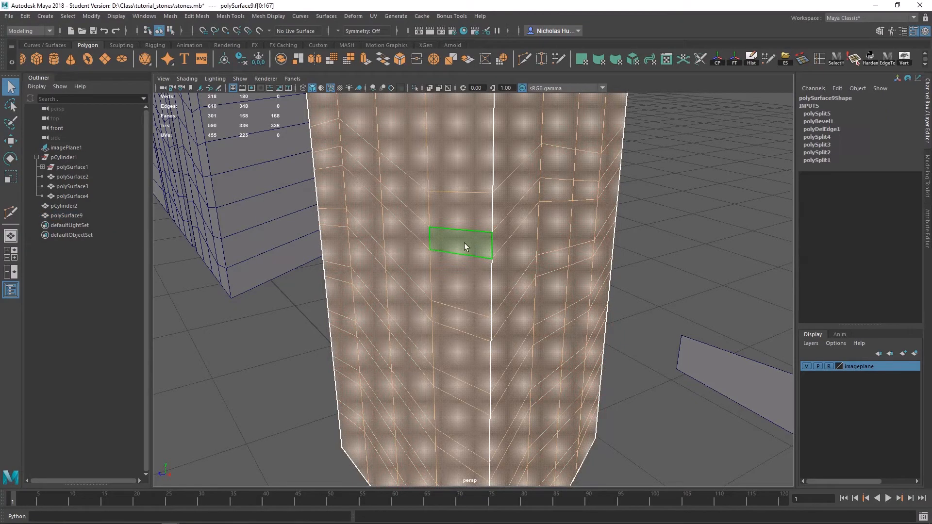
{"action": "left_click", "coordinate": [465, 240]}
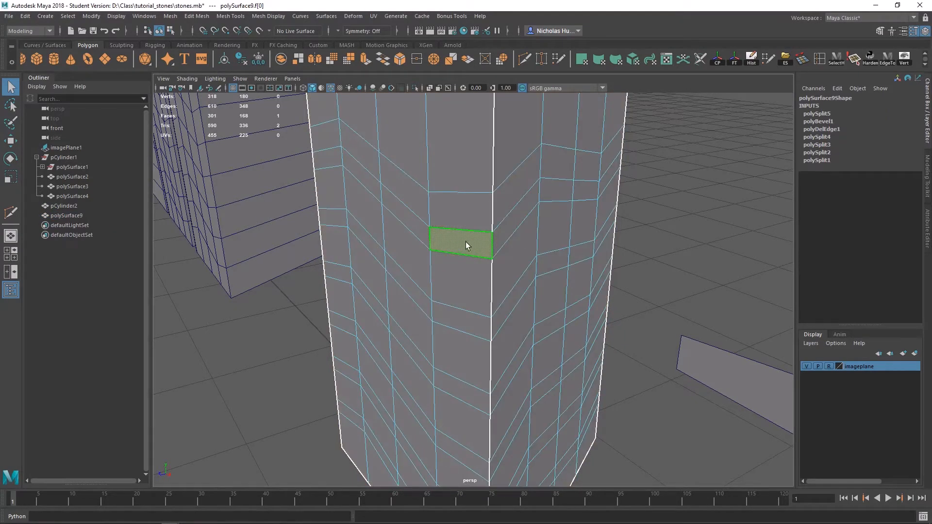
{"action": "left_click_drag", "start_coordinate": [465, 242], "coordinate": [555, 248], "text": "alt"}
{"action": "right_click_drag", "start_coordinate": [556, 247], "coordinate": [295, 176], "text": "alt"}
{"action": "left_click_drag", "start_coordinate": [539, 232], "coordinate": [464, 217], "text": "alt"}
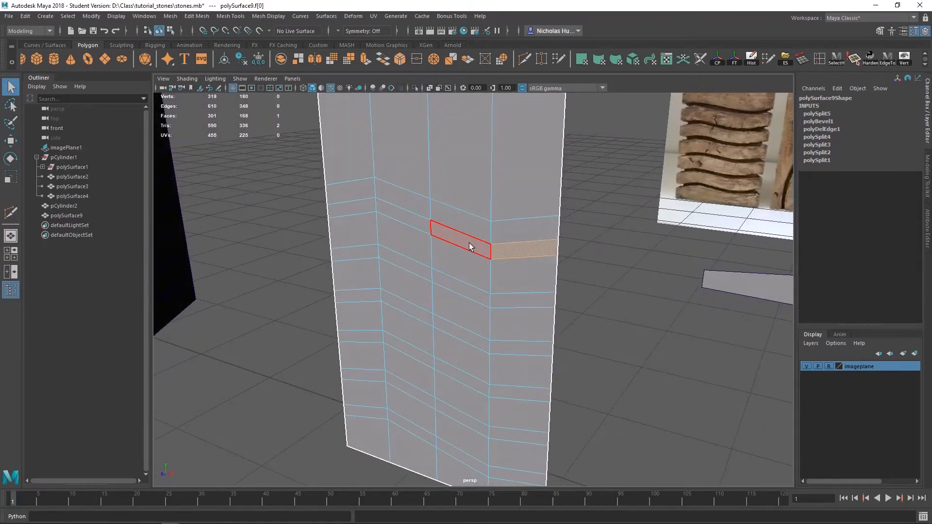
{"action": "double_click", "coordinate": [456, 237], "text": "shift"}
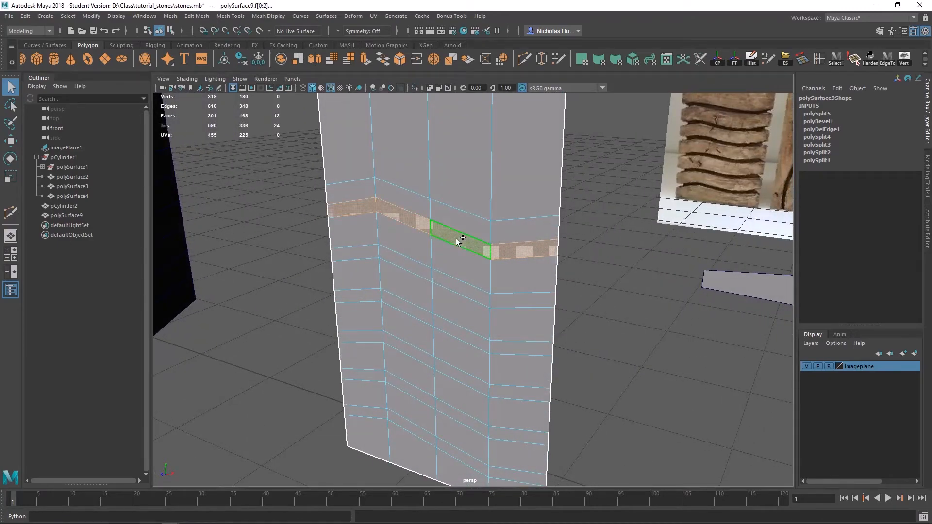
{"action": "left_click_drag", "start_coordinate": [353, 202], "coordinate": [735, 231], "text": "alt"}
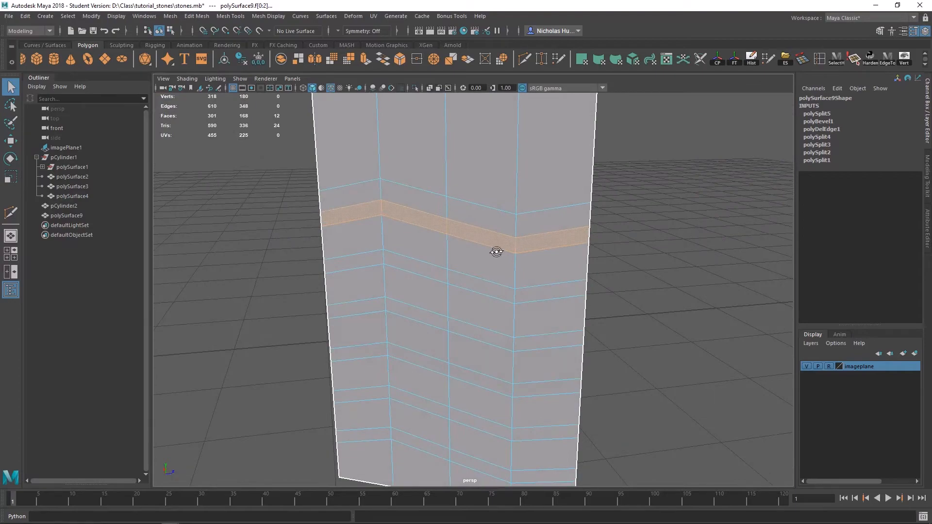
{"action": "left_click_drag", "start_coordinate": [496, 252], "coordinate": [492, 288], "text": "alt"}
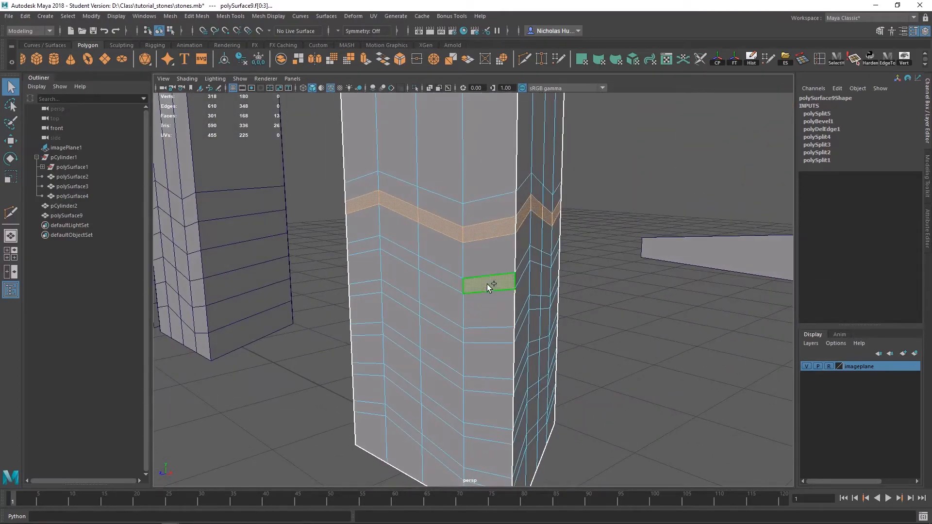
Add the full face loops of the five lower narrow bevelled bands to the selection around the column.
{"action": "double_click", "coordinate": [432, 271], "text": "shift"}
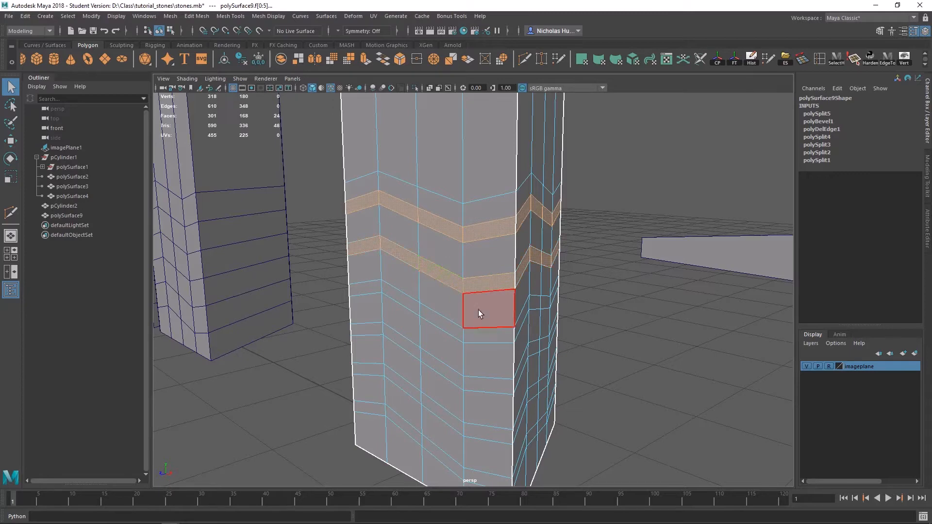
{"action": "left_click_drag", "start_coordinate": [478, 310], "coordinate": [490, 235], "text": "alt"}
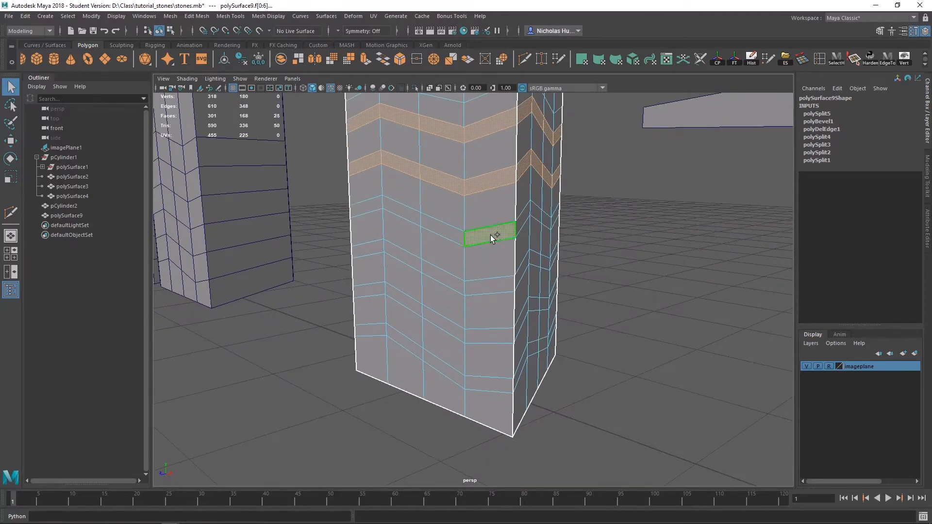
{"action": "double_click", "coordinate": [434, 228], "text": "shift"}
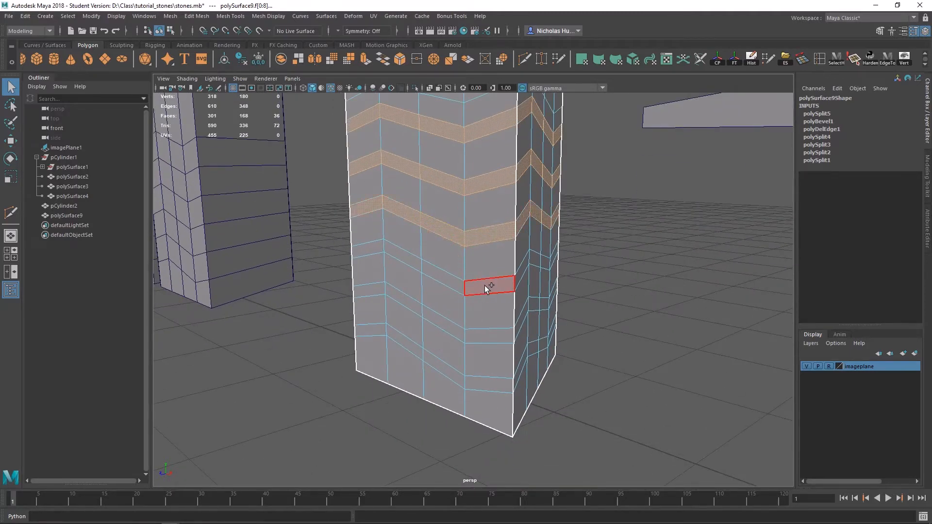
{"action": "double_click", "coordinate": [451, 284], "text": "shift"}
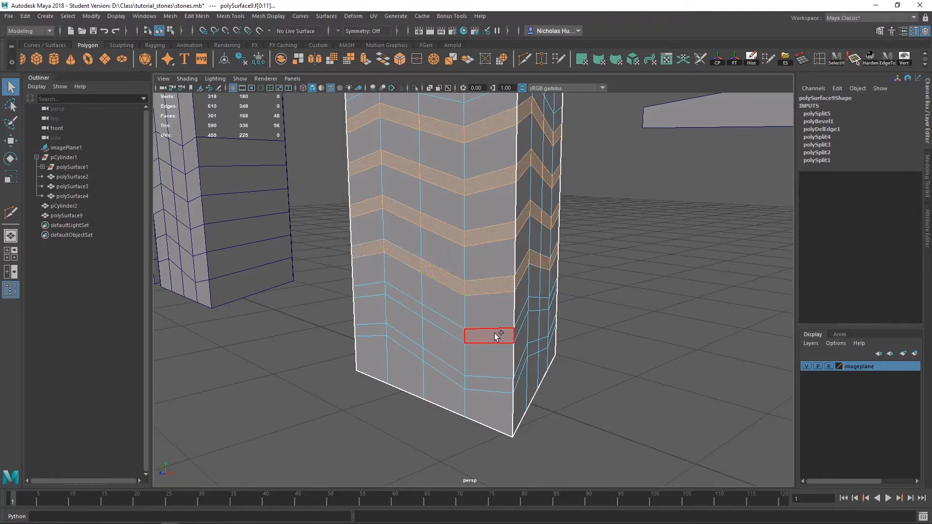
{"action": "double_click", "coordinate": [468, 336], "text": "shift"}
{"action": "left_click", "coordinate": [493, 383], "text": "shift"}
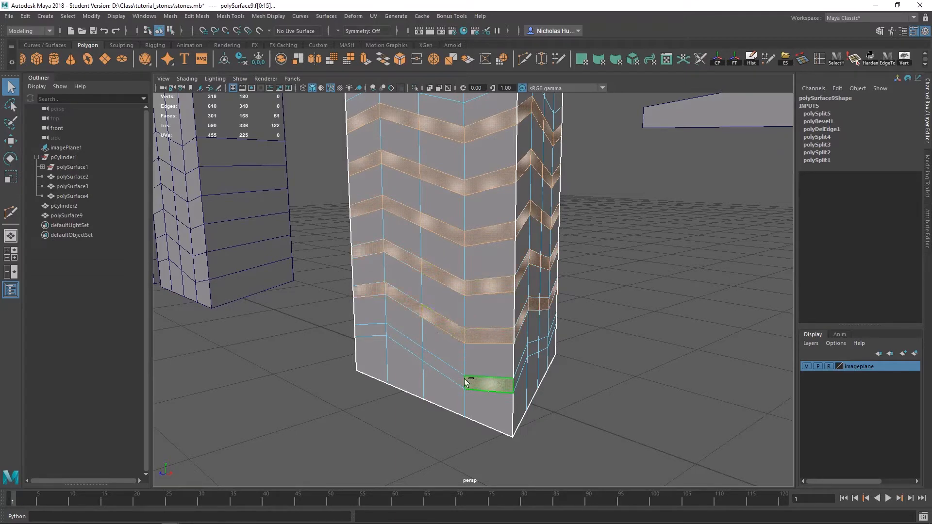
{"action": "double_click", "coordinate": [452, 375], "text": "shift"}
{"action": "scroll", "coordinate": [461, 311], "scroll_direction": "down", "scroll_amount": 6}
{"action": "left_click_drag", "start_coordinate": [460, 303], "coordinate": [463, 276], "text": "alt"}
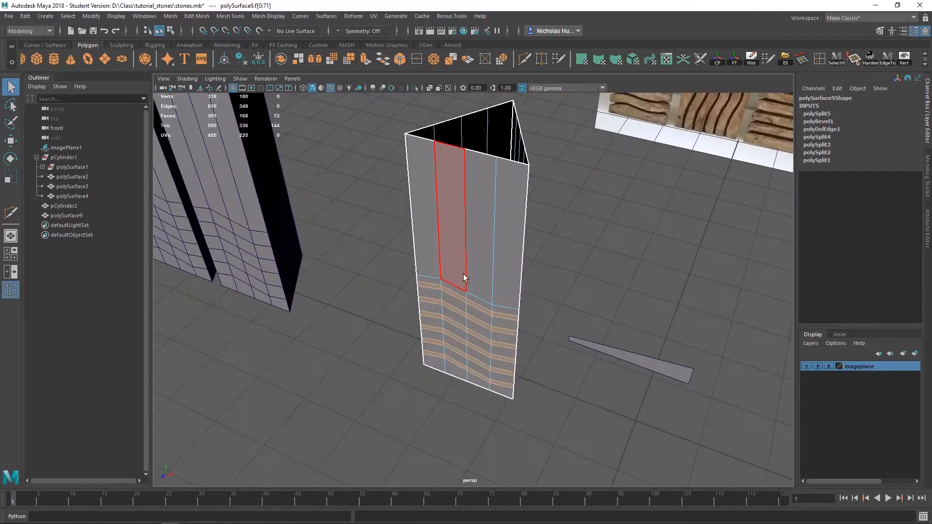
Duplicate the whole column and move the copy to Translate X -2.617, at the end of the row of earlier copies.
{"action": "right_click_drag", "start_coordinate": [467, 215], "coordinate": [512, 203]}
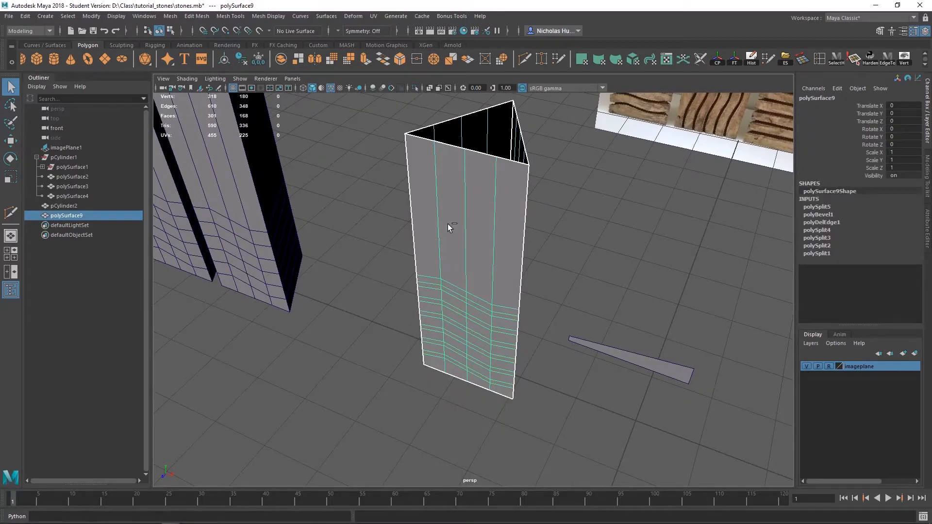
{"action": "key", "text": "ctrl+d"}
{"action": "right_click_drag", "start_coordinate": [666, 319], "coordinate": [362, 197], "text": "alt"}
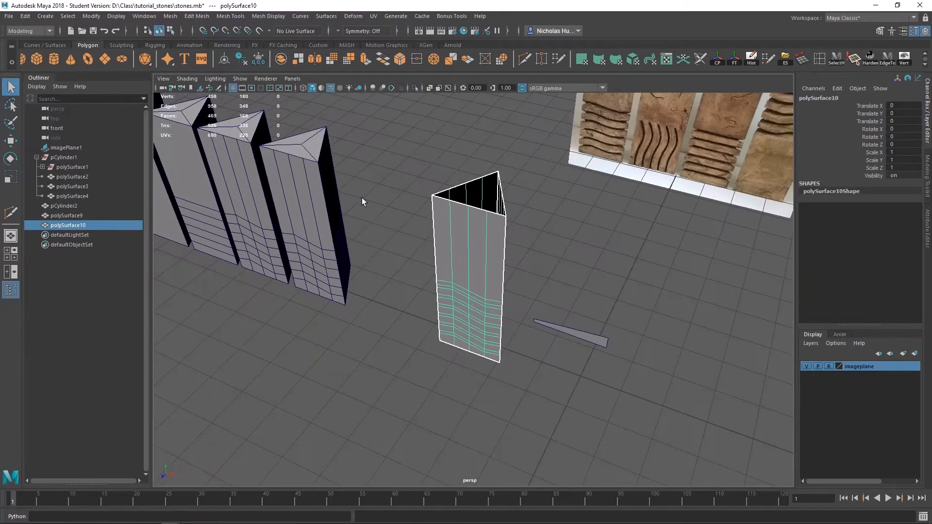
{"action": "key", "text": "w"}
{"action": "left_click_drag", "start_coordinate": [518, 279], "coordinate": [424, 259]}
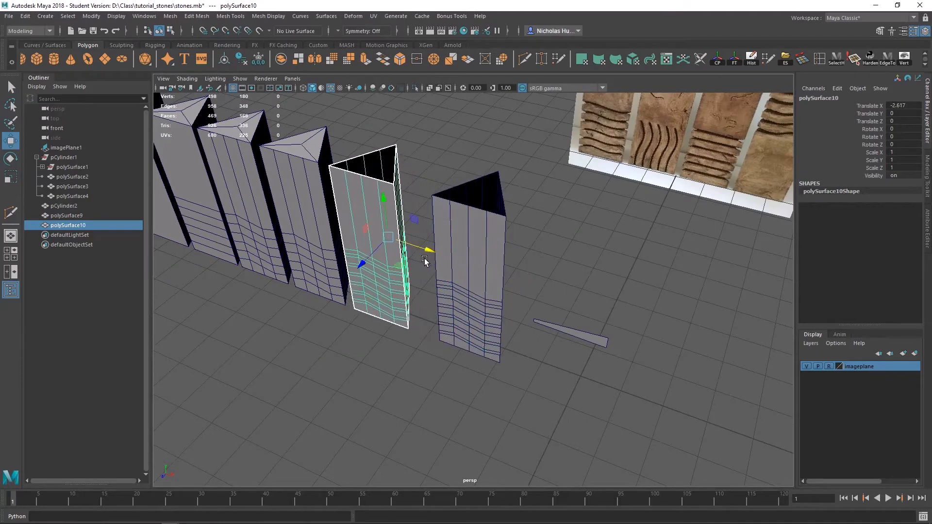
Move the whole row of column copies far away from the working column and save the scene, accepting the student-version notice.
{"action": "right_click_drag", "start_coordinate": [424, 259], "coordinate": [368, 255], "text": "alt"}
{"action": "middle_click_drag", "start_coordinate": [368, 255], "coordinate": [473, 283], "text": "alt"}
{"action": "left_click_drag", "start_coordinate": [473, 283], "coordinate": [437, 272], "text": "alt"}
{"action": "left_click_drag", "start_coordinate": [321, 185], "coordinate": [543, 330]}
{"action": "left_click_drag", "start_coordinate": [506, 285], "coordinate": [323, 288]}
{"action": "middle_click_drag", "start_coordinate": [547, 270], "coordinate": [227, 322], "text": "alt"}
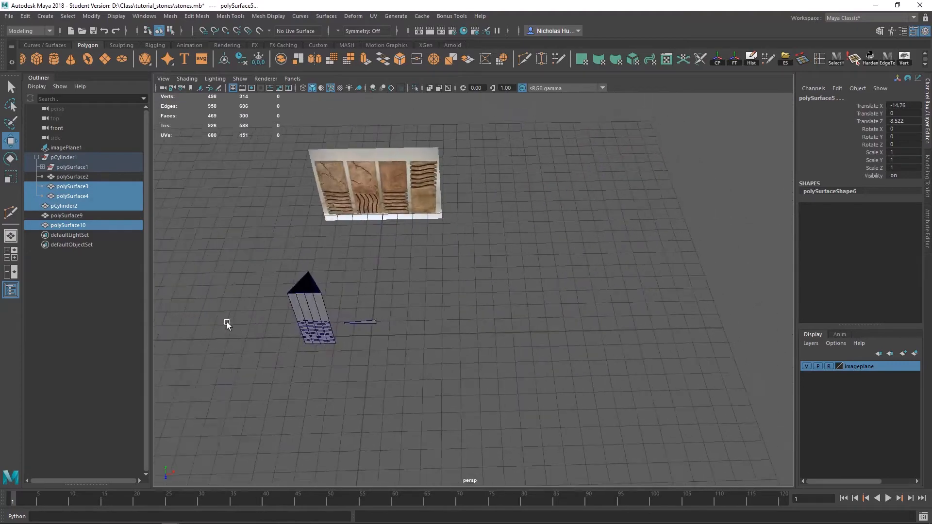
{"action": "right_click_drag", "start_coordinate": [227, 322], "coordinate": [291, 320], "text": "alt"}
{"action": "middle_click_drag", "start_coordinate": [291, 320], "coordinate": [468, 276], "text": "alt"}
{"action": "key", "text": "ctrl+s"}
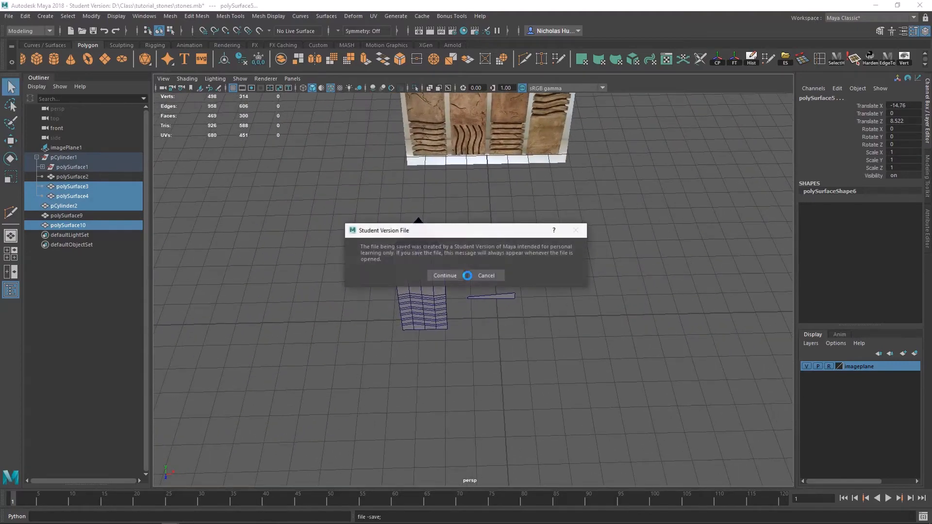
{"action": "left_click", "coordinate": [440, 274]}
Frame the original working column and return to its face components with the six groove bands selected.
{"action": "left_click", "coordinate": [425, 274]}
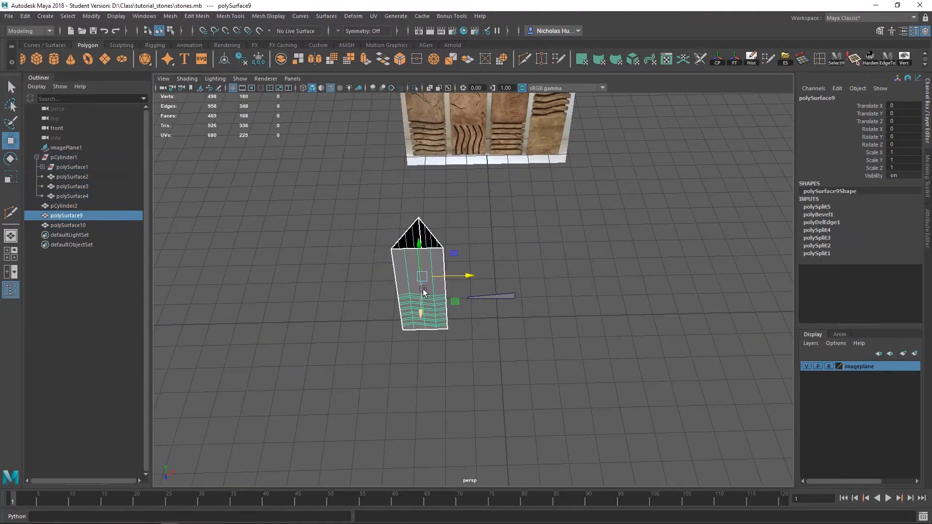
{"action": "key", "text": "f"}
{"action": "left_click_drag", "start_coordinate": [536, 312], "coordinate": [495, 283], "text": "alt"}
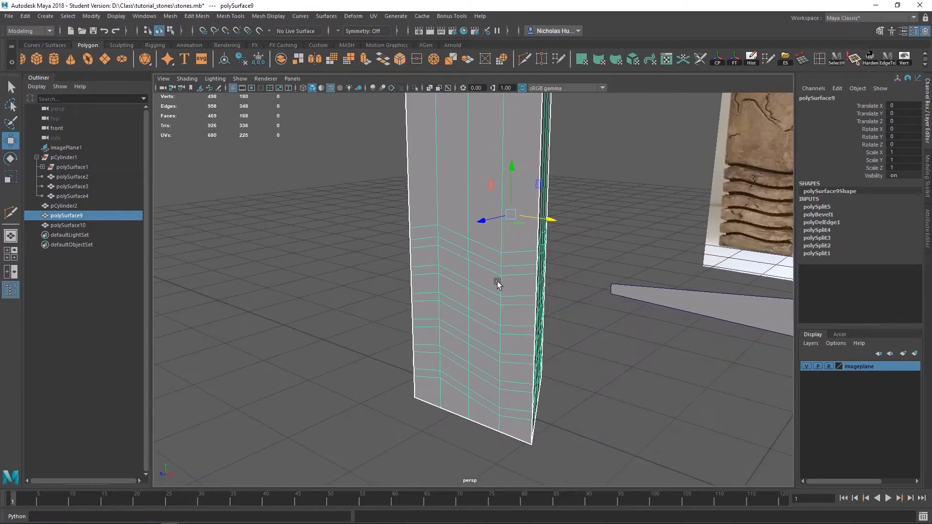
{"action": "right_click_drag", "start_coordinate": [494, 246], "coordinate": [493, 277]}
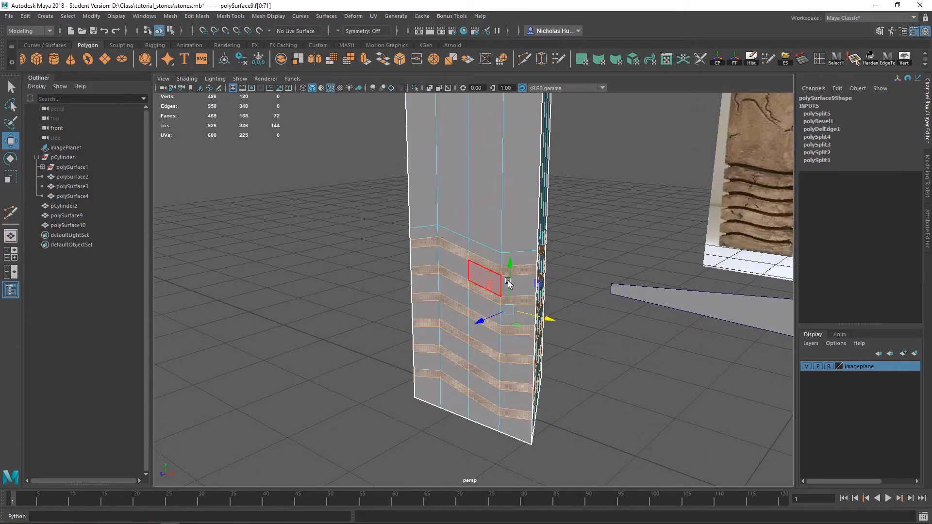
{"action": "left_click_drag", "start_coordinate": [493, 278], "coordinate": [649, 214], "text": "alt"}
Delete all construction history.
{"action": "left_click", "coordinate": [751, 58]}
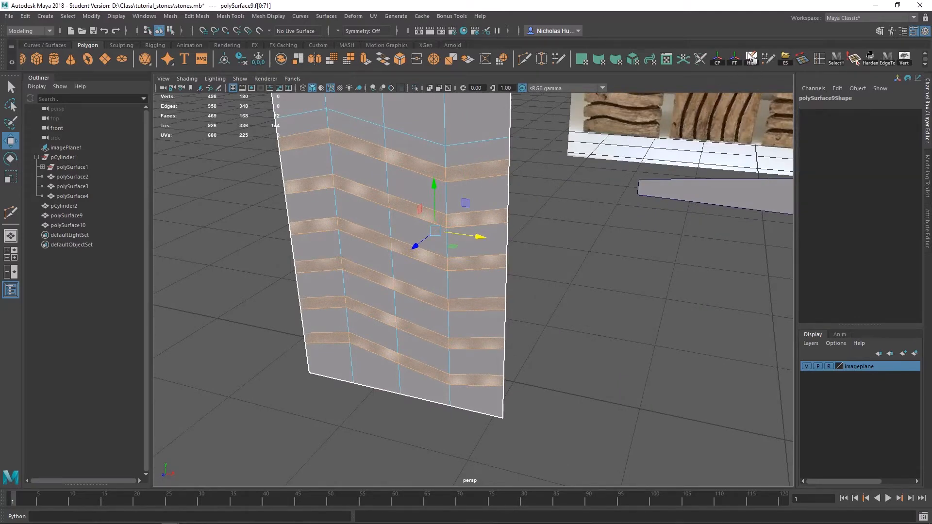
{"action": "left_click", "coordinate": [25, 16]}
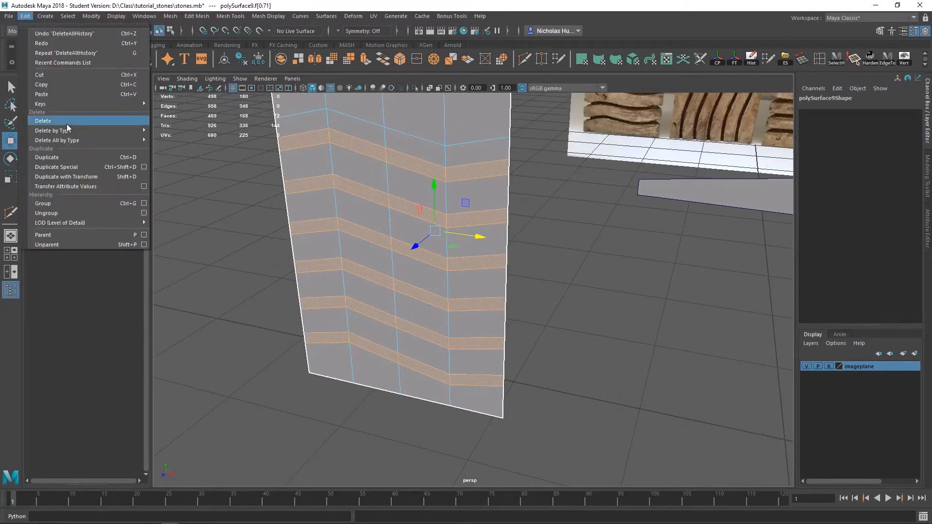
{"action": "mouse_move", "coordinate": [114, 143]}
{"action": "left_click", "coordinate": [171, 149]}
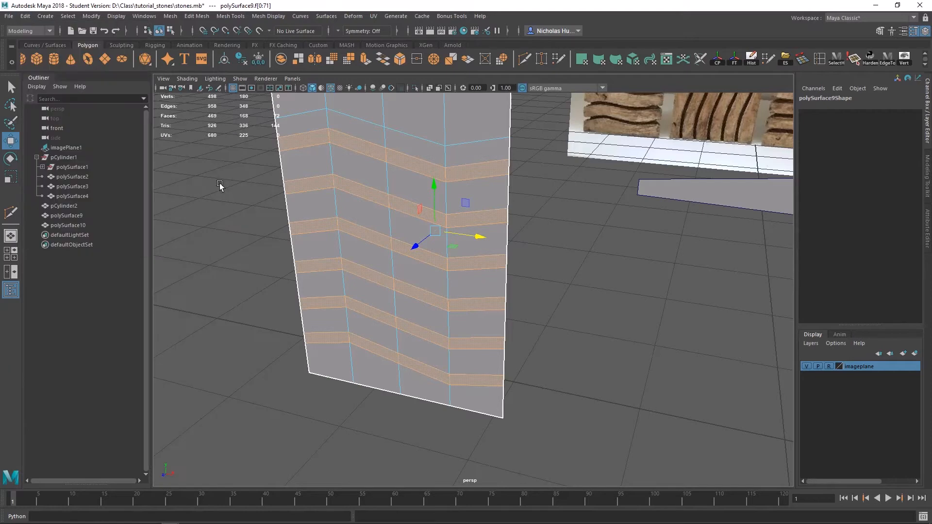
Start an Extrude on the selected groove faces, with the Modeling Toolkit shown alongside the viewport.
{"action": "left_click_drag", "start_coordinate": [340, 282], "coordinate": [512, 233], "text": "alt"}
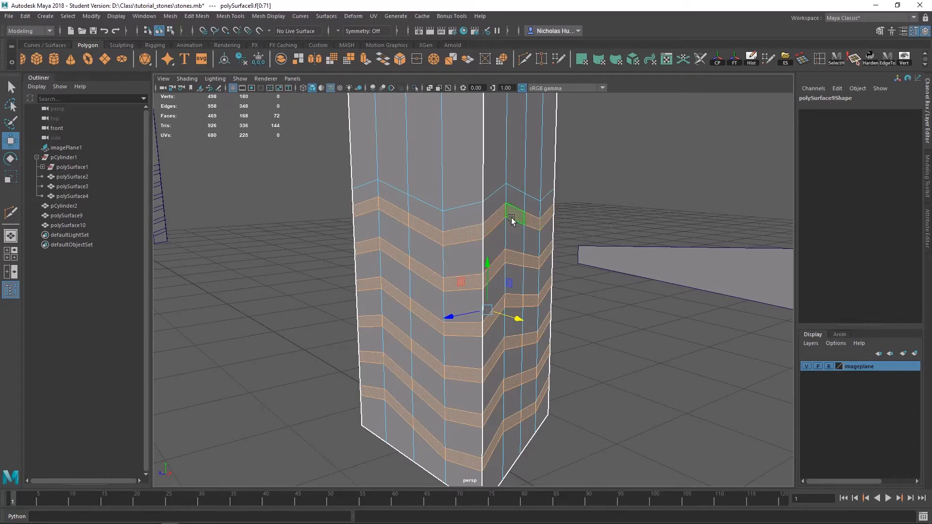
{"action": "right_click", "coordinate": [495, 185], "text": "shift"}
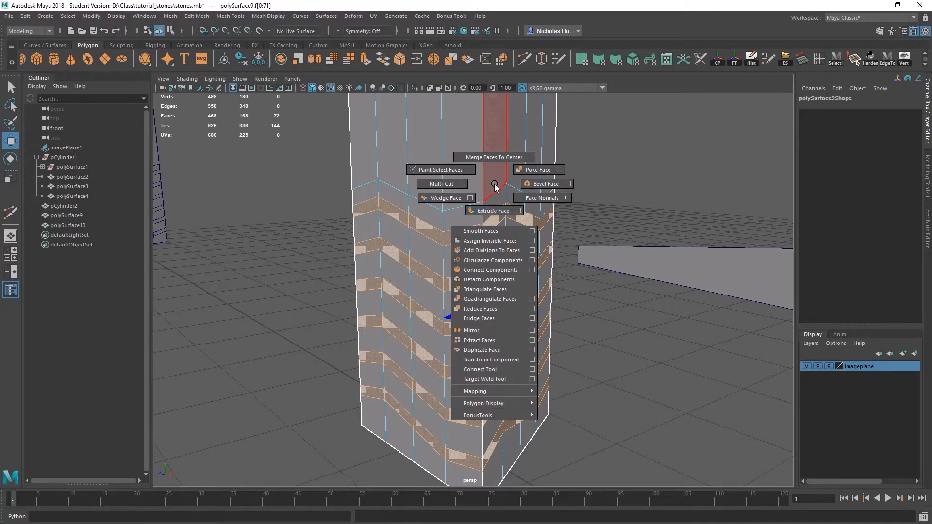
{"action": "left_click", "coordinate": [497, 212]}
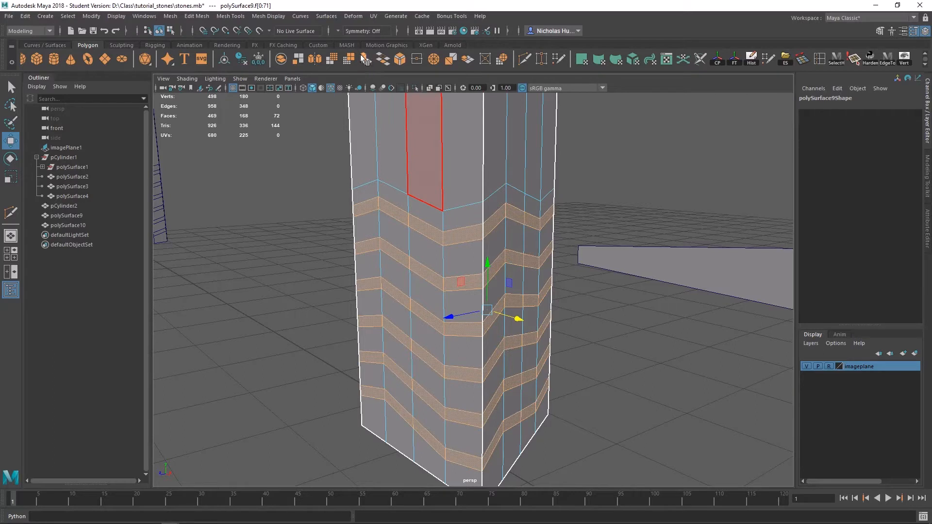
{"action": "left_click", "coordinate": [927, 174]}
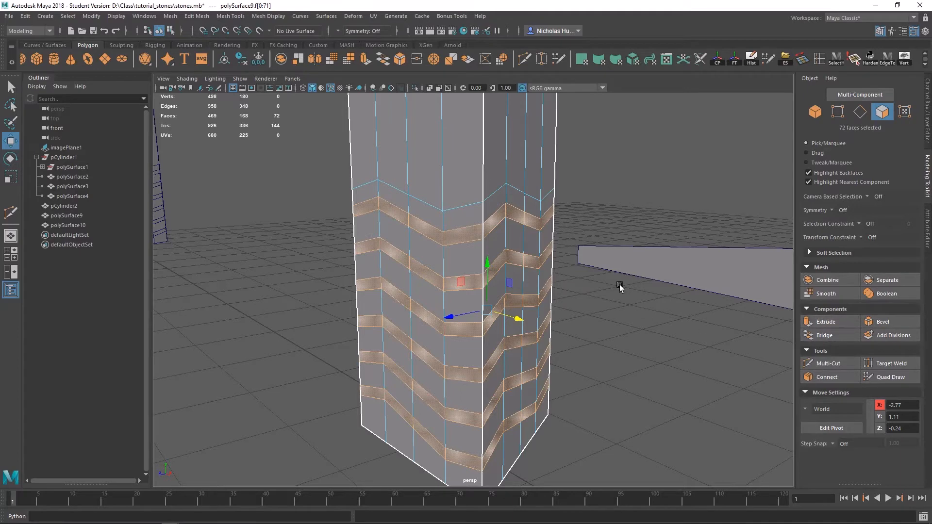
{"action": "left_click_drag", "start_coordinate": [619, 287], "coordinate": [637, 270], "text": "alt"}
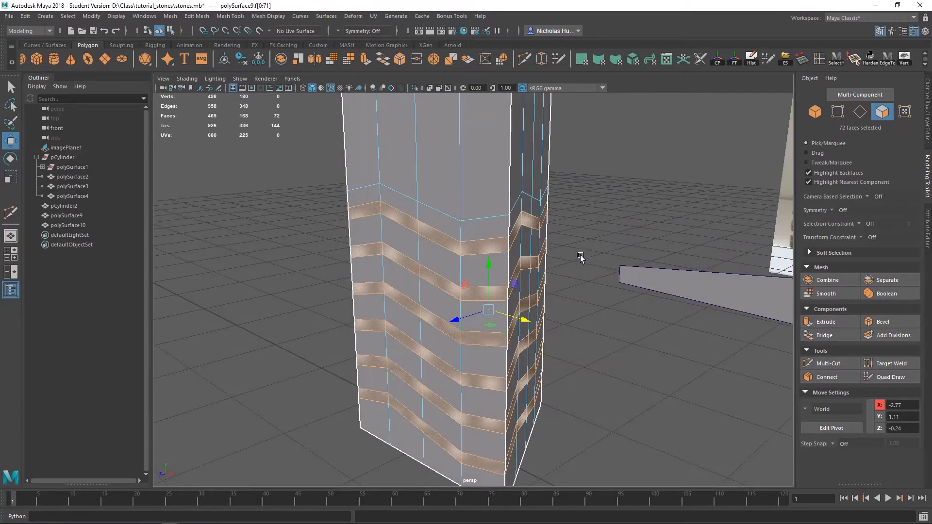
{"action": "right_click_drag", "start_coordinate": [560, 210], "coordinate": [563, 236], "text": "shift"}
Push the extruded groove faces inward to a Local Translate Z of about -0.058.
{"action": "left_click_drag", "start_coordinate": [486, 338], "coordinate": [536, 365], "text": "alt"}
{"action": "left_click_drag", "start_coordinate": [514, 330], "coordinate": [537, 333]}
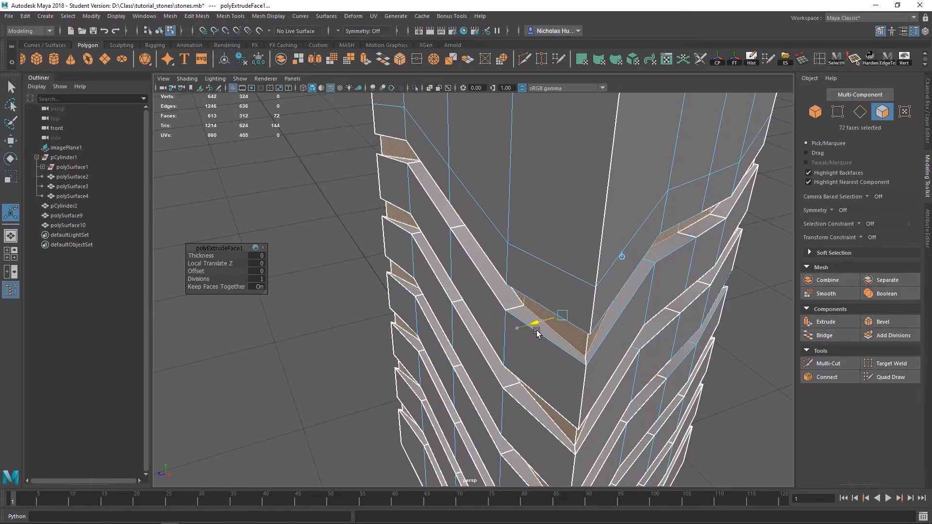
{"action": "left_click_drag", "start_coordinate": [568, 379], "coordinate": [525, 349], "text": "alt"}
{"action": "right_click_drag", "start_coordinate": [567, 390], "coordinate": [663, 329], "text": "alt"}
{"action": "left_click_drag", "start_coordinate": [663, 327], "coordinate": [680, 377], "text": "alt"}
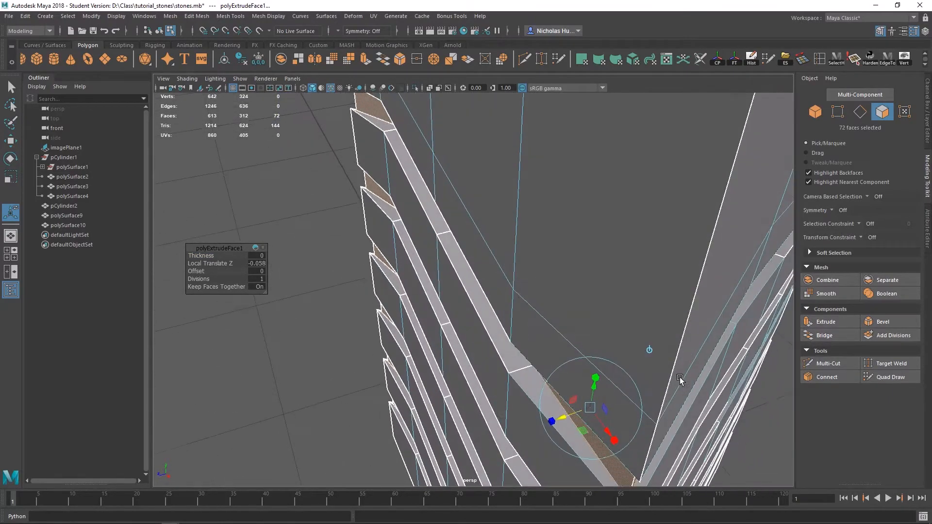
Examine how the pushed-in top groove's faces meet and narrow around the column's corner.
{"action": "middle_click_drag", "start_coordinate": [680, 377], "coordinate": [621, 269], "text": "alt"}
{"action": "right_click_drag", "start_coordinate": [602, 336], "coordinate": [870, 442], "text": "alt"}
{"action": "middle_click_drag", "start_coordinate": [583, 282], "coordinate": [540, 348], "text": "alt"}
{"action": "right_click_drag", "start_coordinate": [541, 347], "coordinate": [631, 373], "text": "alt"}
{"action": "left_click_drag", "start_coordinate": [631, 373], "coordinate": [627, 372], "text": "alt"}
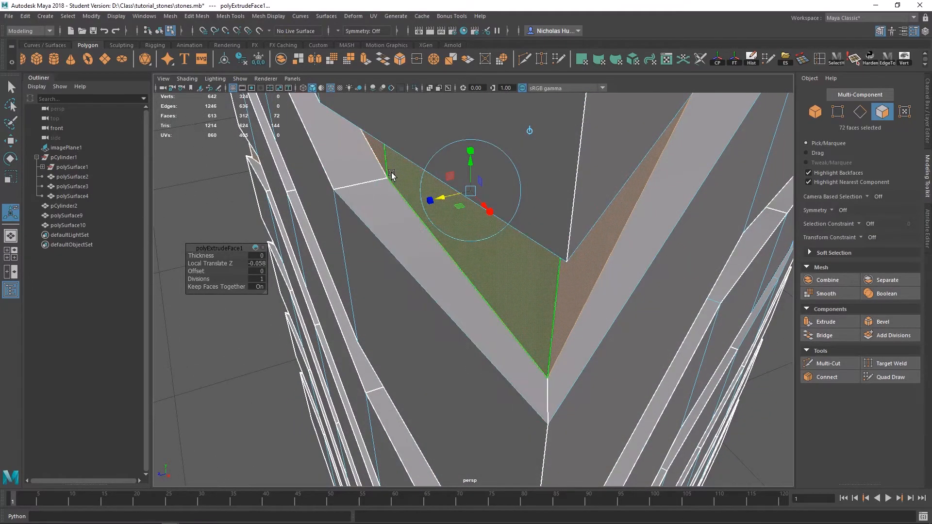
{"action": "right_click_drag", "start_coordinate": [573, 350], "coordinate": [310, 219], "text": "alt"}
{"action": "left_click_drag", "start_coordinate": [310, 218], "coordinate": [431, 231], "text": "alt"}
{"action": "middle_click_drag", "start_coordinate": [431, 231], "coordinate": [364, 269], "text": "alt"}
{"action": "left_click_drag", "start_coordinate": [364, 269], "coordinate": [407, 257], "text": "alt"}
{"action": "right_click_drag", "start_coordinate": [466, 267], "coordinate": [478, 272], "text": "alt"}
{"action": "middle_click_drag", "start_coordinate": [478, 272], "coordinate": [486, 321], "text": "alt"}
{"action": "left_click_drag", "start_coordinate": [486, 321], "coordinate": [465, 340], "text": "alt"}
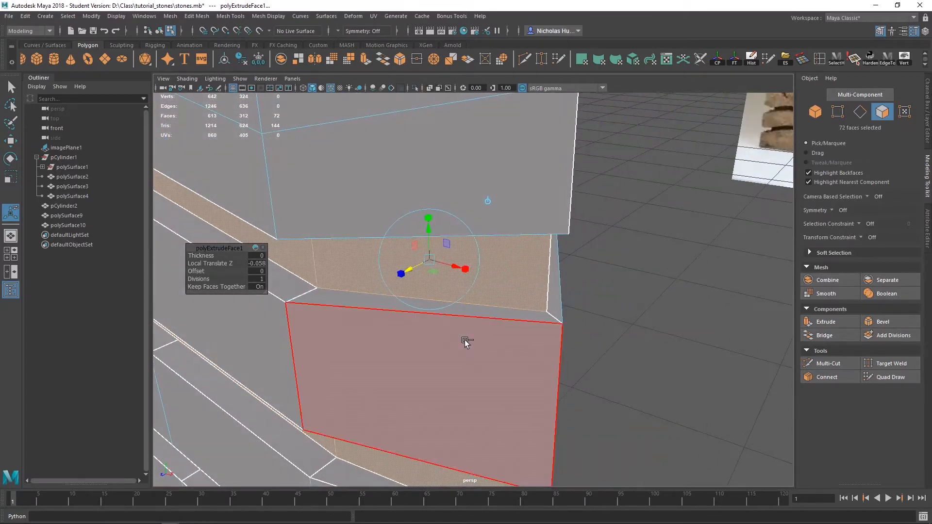
Undo the inward local Z move and sink the extruded groove faces with a Thickness of about -0.03 instead.
{"action": "key", "text": "ctrl+z"}
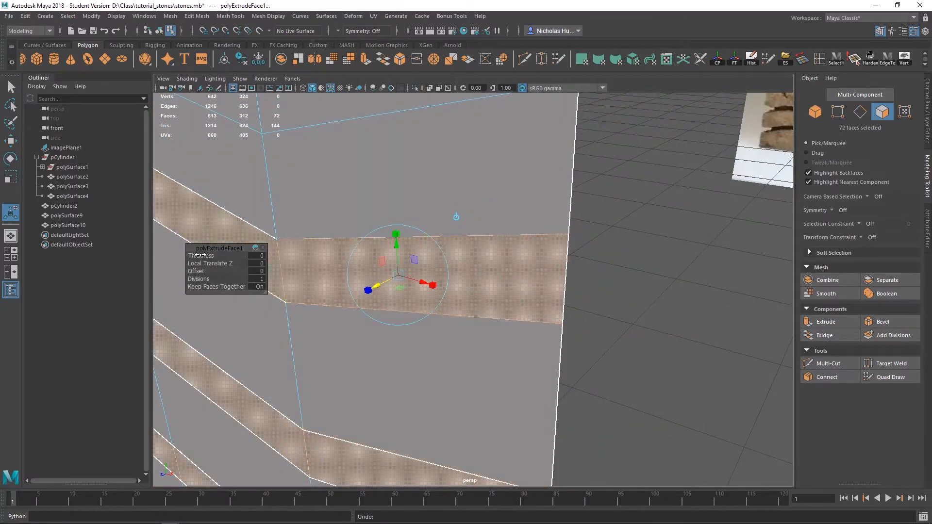
{"action": "scroll", "coordinate": [297, 263], "scroll_direction": "down", "scroll_amount": 10}
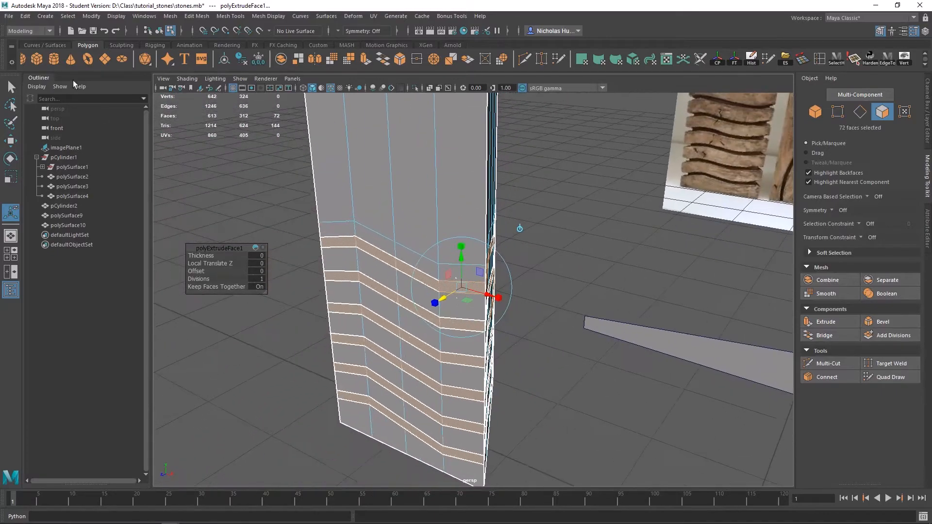
{"action": "left_click_drag", "start_coordinate": [344, 217], "coordinate": [311, 228], "text": "alt"}
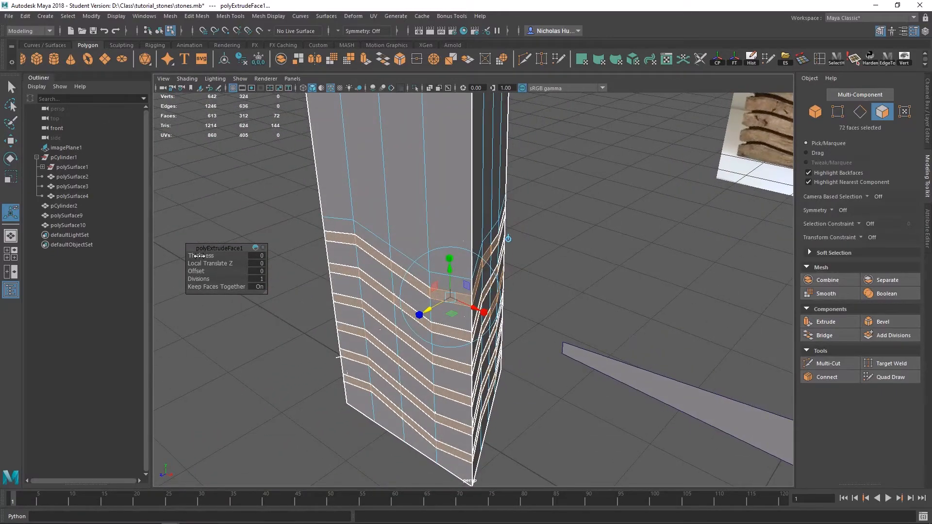
{"action": "mouse_move", "coordinate": [202, 256]}
{"action": "left_mouse_down"}
{"action": "mouse_move", "coordinate": [213, 256]}
{"action": "mouse_move", "coordinate": [202, 260]}
{"action": "left_mouse_up"}
{"action": "key", "text": "ctrl+z"}
{"action": "left_click_drag", "start_coordinate": [196, 256], "coordinate": [195, 256]}
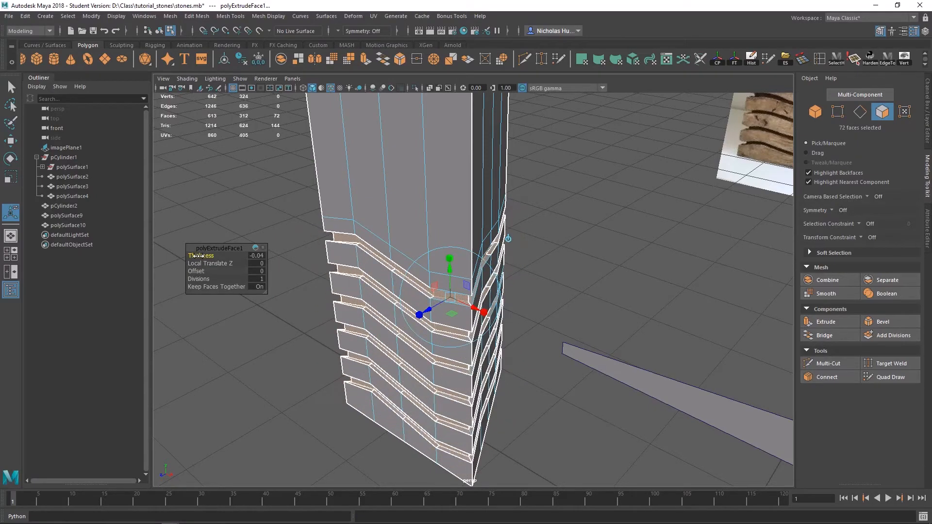
Examine the thickness-based grooves up close at the column's corners and along the neighbouring sides.
{"action": "scroll", "coordinate": [547, 285], "scroll_direction": "up", "scroll_amount": 12}
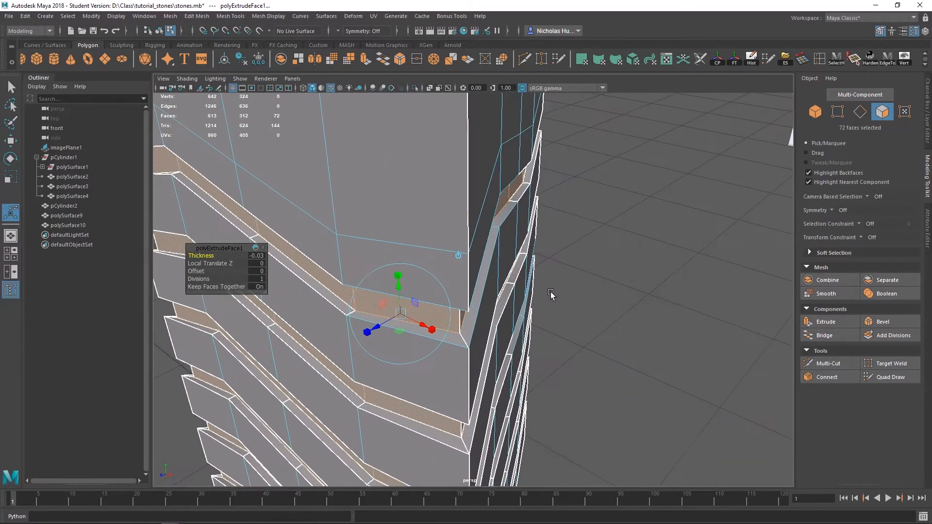
{"action": "left_click_drag", "start_coordinate": [510, 320], "coordinate": [514, 298], "text": "alt"}
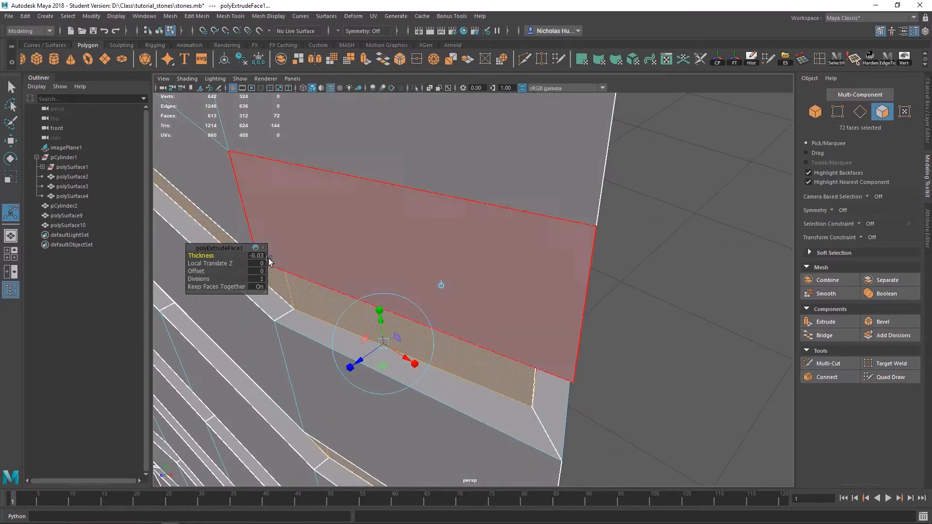
{"action": "scroll", "coordinate": [476, 196], "scroll_direction": "up", "scroll_amount": 3}
{"action": "middle_click_drag", "start_coordinate": [476, 196], "coordinate": [460, 200], "text": "alt"}
{"action": "left_click_drag", "start_coordinate": [461, 200], "coordinate": [439, 202], "text": "alt"}
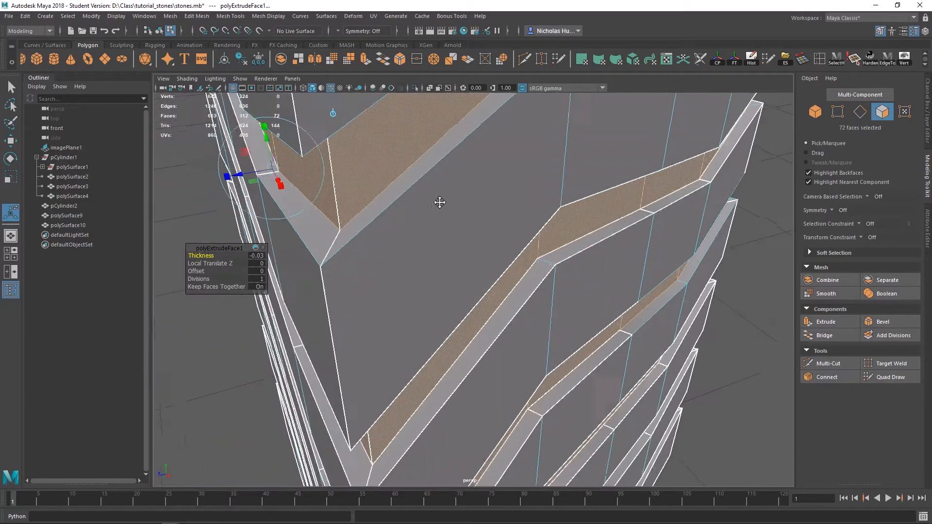
{"action": "middle_click_drag", "start_coordinate": [438, 202], "coordinate": [520, 234], "text": "alt"}
{"action": "left_click_drag", "start_coordinate": [520, 234], "coordinate": [510, 278], "text": "alt"}
{"action": "right_click_drag", "start_coordinate": [349, 194], "coordinate": [39, 131], "text": "alt"}
{"action": "left_click_drag", "start_coordinate": [490, 180], "coordinate": [647, 235], "text": "alt"}
{"action": "right_click_drag", "start_coordinate": [647, 235], "coordinate": [690, 252], "text": "alt"}
{"action": "left_click_drag", "start_coordinate": [689, 253], "coordinate": [616, 153], "text": "alt"}
{"action": "middle_click_drag", "start_coordinate": [616, 152], "coordinate": [648, 332], "text": "alt"}
{"action": "left_click_drag", "start_coordinate": [648, 333], "coordinate": [678, 358], "text": "alt"}
{"action": "left_click_drag", "start_coordinate": [420, 201], "coordinate": [519, 312], "text": "alt"}
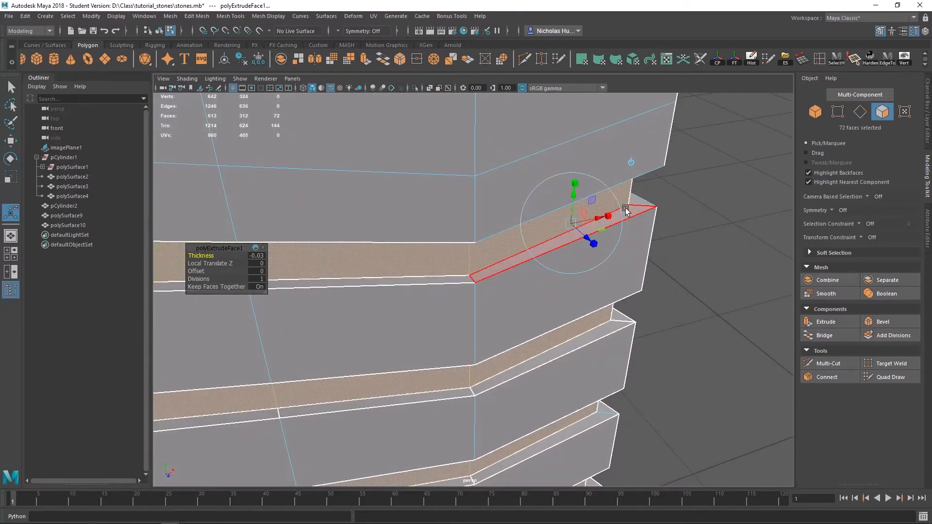
Try shifting the extruded groove faces along their local Z axis, undo it, and reset Local Translate Z to 0.
{"action": "left_click_drag", "start_coordinate": [597, 223], "coordinate": [597, 245]}
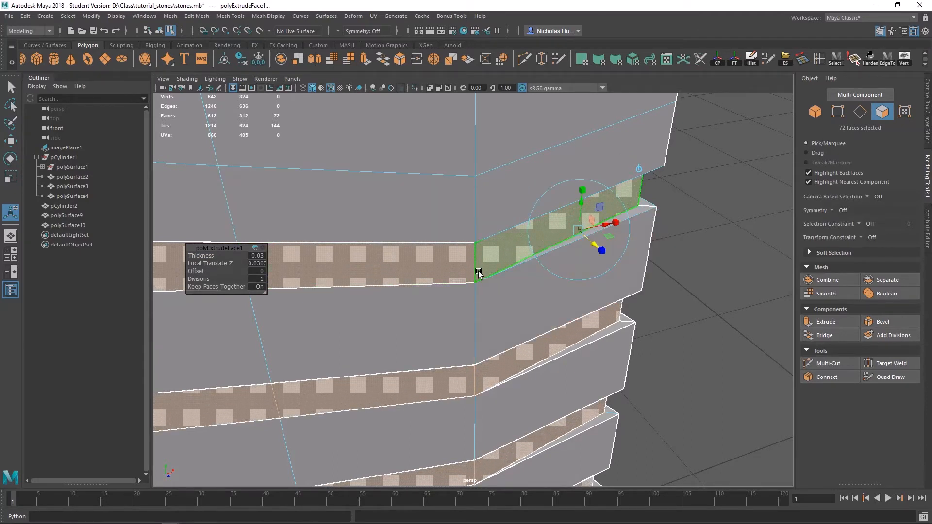
{"action": "key", "text": "ctrl+z"}
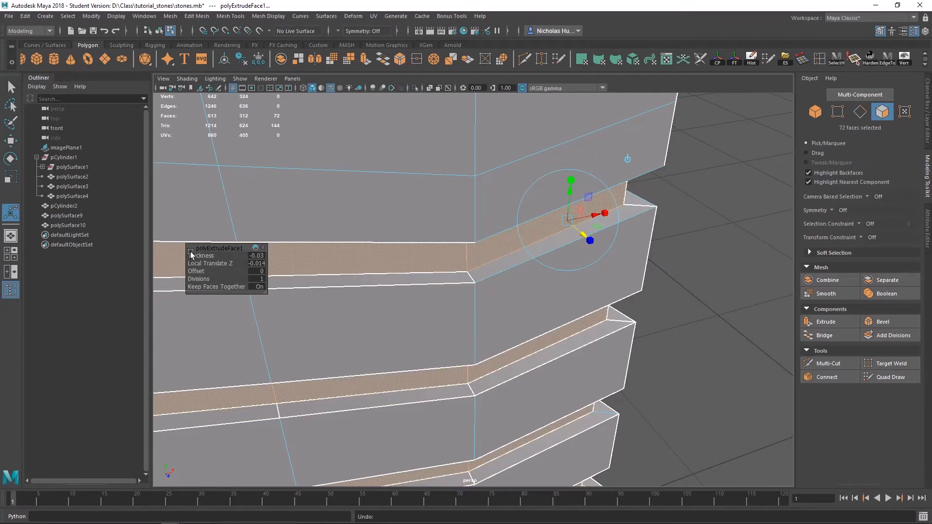
{"action": "left_click_drag", "start_coordinate": [445, 249], "coordinate": [377, 261], "text": "alt"}
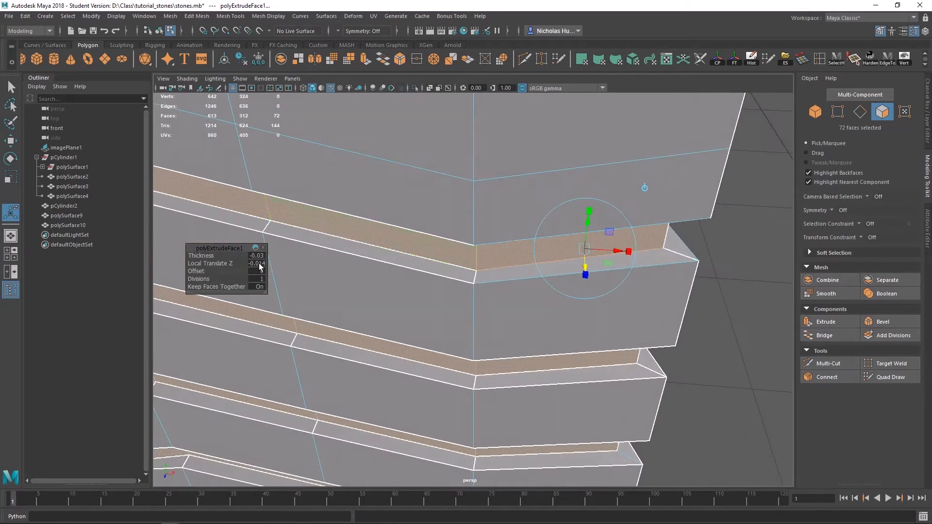
{"action": "key", "text": "Return"}
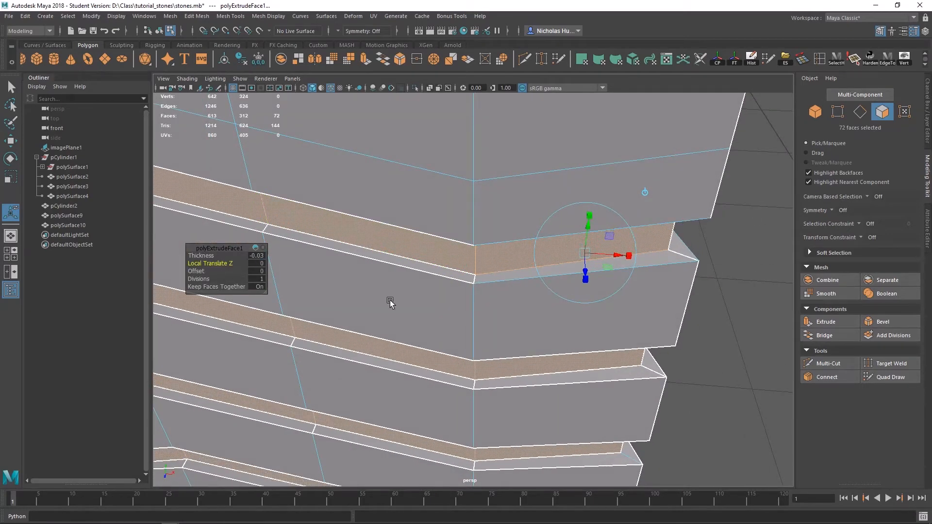
Examine the sunken grooves around the column's corner, from an overall view down to a close-up of the top bands.
{"action": "right_click_drag", "start_coordinate": [514, 348], "coordinate": [191, 25], "text": "alt"}
{"action": "left_click_drag", "start_coordinate": [652, 169], "coordinate": [570, 182], "text": "alt"}
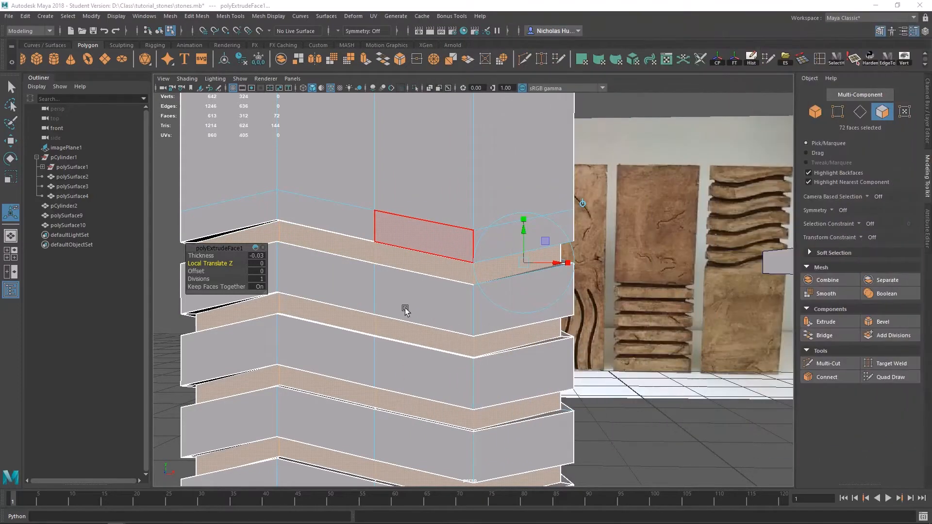
{"action": "left_click_drag", "start_coordinate": [405, 309], "coordinate": [343, 354], "text": "alt"}
{"action": "middle_click_drag", "start_coordinate": [439, 347], "coordinate": [450, 375], "text": "alt"}
{"action": "scroll", "coordinate": [453, 367], "scroll_direction": "up", "scroll_amount": 2}
{"action": "left_click_drag", "start_coordinate": [458, 356], "coordinate": [529, 316], "text": "alt"}
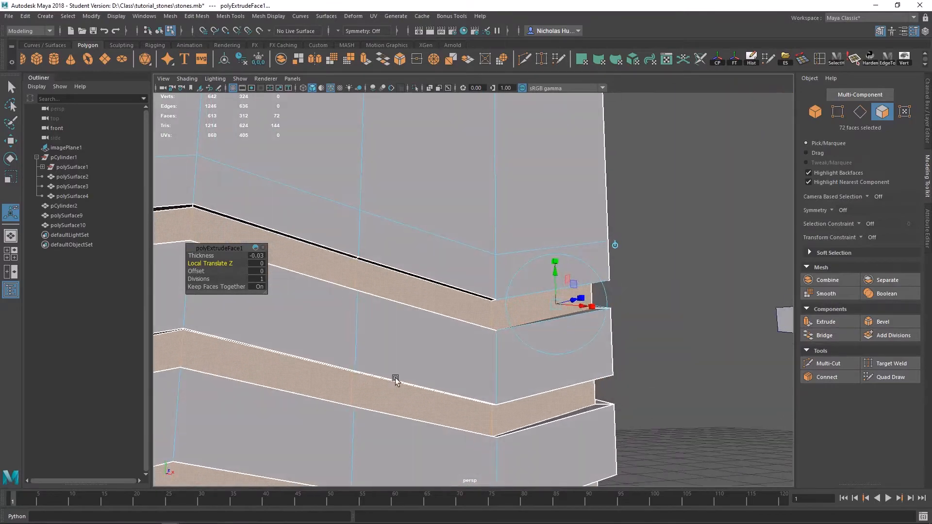
{"action": "scroll", "coordinate": [396, 380], "scroll_direction": "up", "scroll_amount": 2}
{"action": "middle_click_drag", "start_coordinate": [440, 377], "coordinate": [443, 329], "text": "alt"}
{"action": "left_click_drag", "start_coordinate": [444, 329], "coordinate": [339, 343], "text": "alt"}
{"action": "scroll", "coordinate": [339, 342], "scroll_direction": "up", "scroll_amount": 3}
{"action": "left_click_drag", "start_coordinate": [342, 280], "coordinate": [570, 393], "text": "alt"}
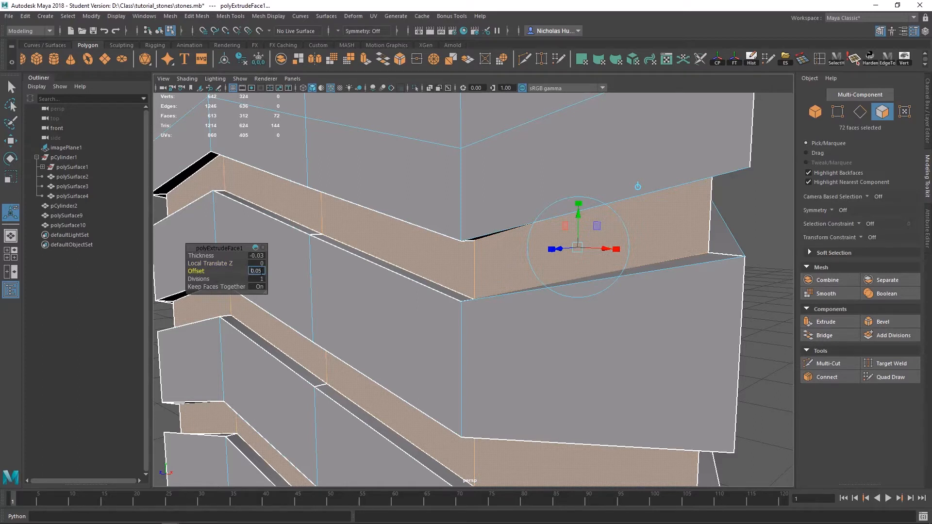
Taper the grooves by testing different extrusion Offset values, including 0.01, and settle on an Offset of 0.005.
{"action": "key", "text": "Return"}
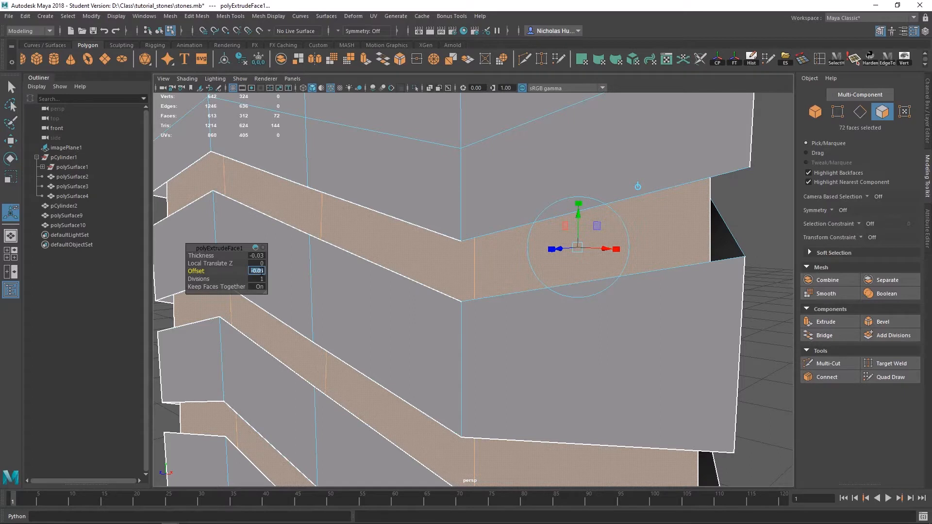
{"action": "key", "text": "Return"}
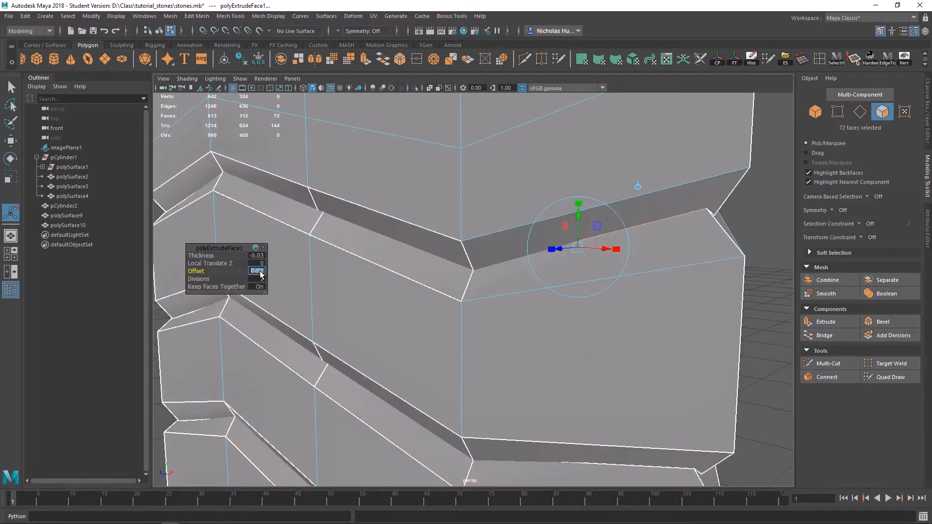
{"action": "type", "text": "0.01"}
{"action": "key", "text": "Return"}
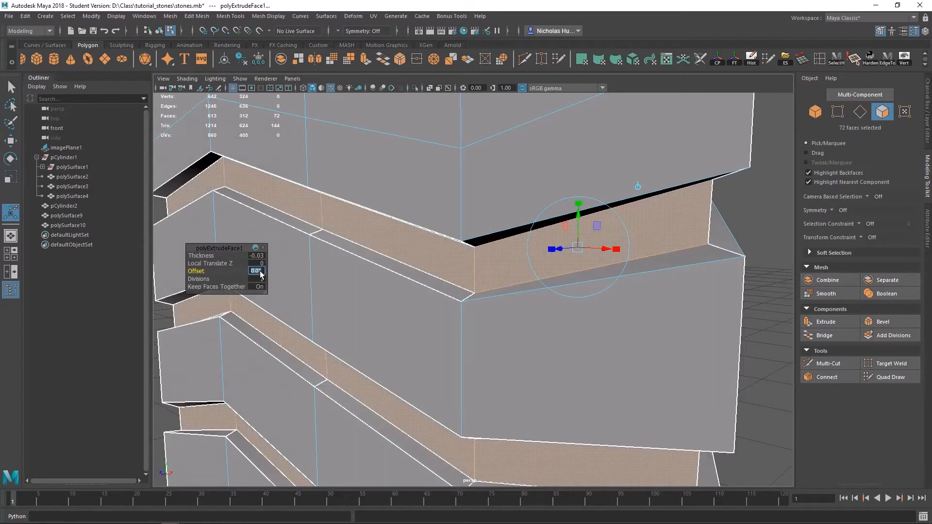
{"action": "left_click_drag", "start_coordinate": [435, 376], "coordinate": [510, 359], "text": "alt"}
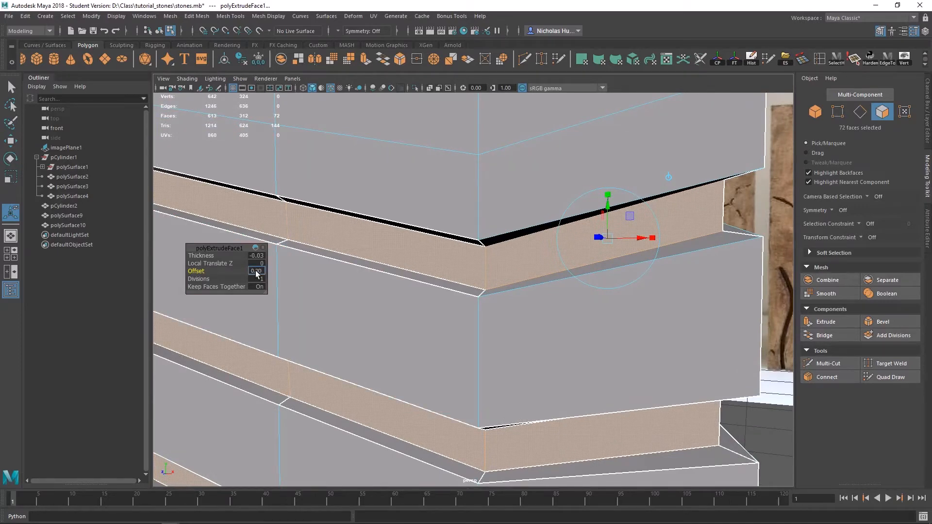
{"action": "key", "text": "Return"}
{"action": "left_click_drag", "start_coordinate": [255, 270], "coordinate": [393, 184], "text": "alt"}
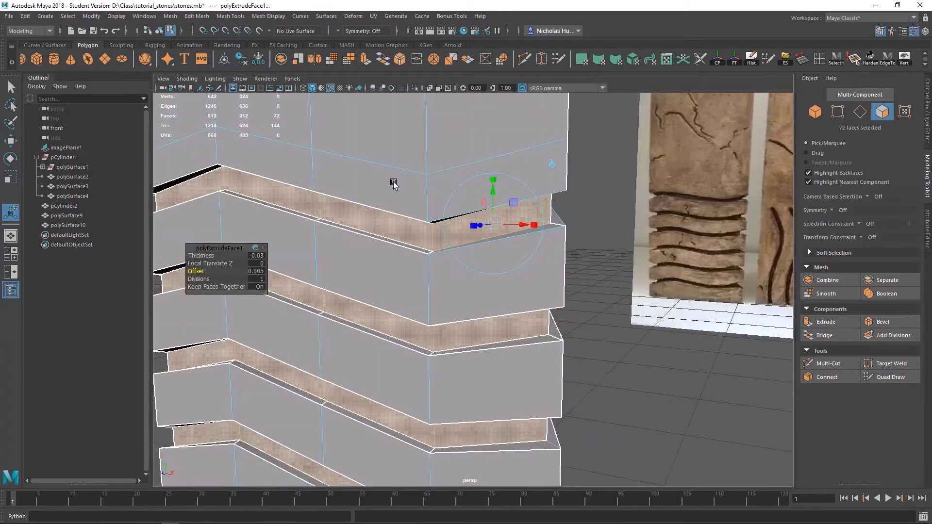
Delete the grooved column's construction history and save the scene, accepting the student version notice.
{"action": "left_click", "coordinate": [759, 66]}
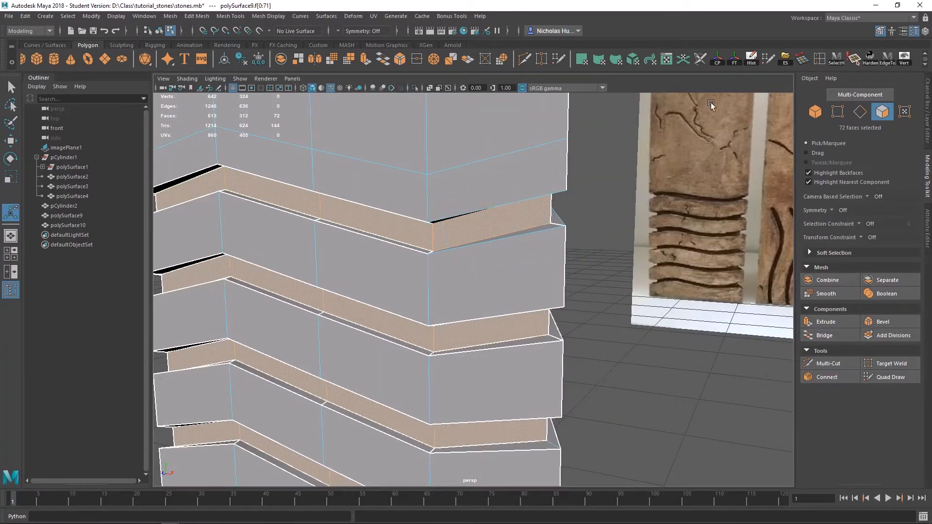
{"action": "left_click_drag", "start_coordinate": [581, 210], "coordinate": [593, 223], "text": "alt"}
{"action": "key", "text": "ctrl+s"}
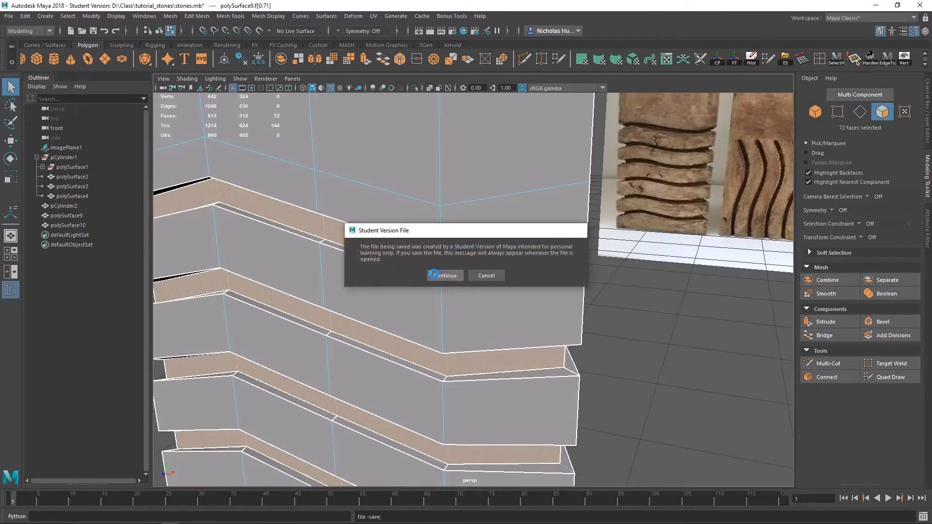
{"action": "left_click", "coordinate": [432, 275]}
Duplicate the grooved column as an object and move the copy along X to about -15.47, at the end of the saved column row.
{"action": "right_click_drag", "start_coordinate": [571, 374], "coordinate": [301, 77], "text": "alt"}
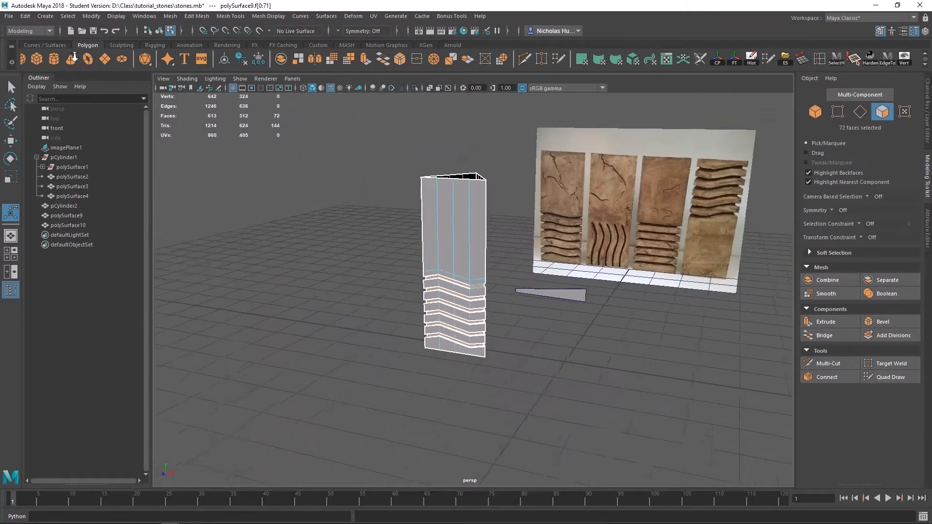
{"action": "middle_click_drag", "start_coordinate": [462, 256], "coordinate": [620, 283], "text": "alt"}
{"action": "right_click_drag", "start_coordinate": [619, 283], "coordinate": [602, 246], "text": "alt"}
{"action": "right_click_drag", "start_coordinate": [602, 247], "coordinate": [640, 234]}
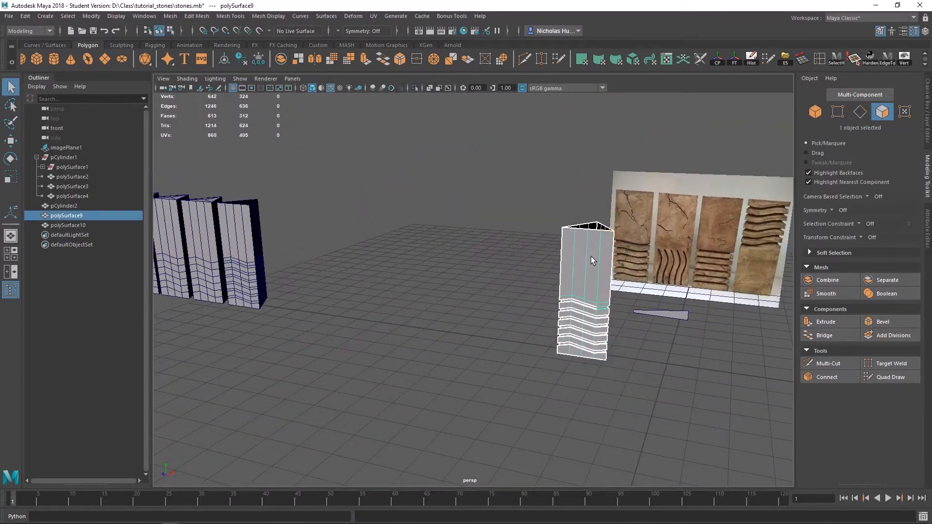
{"action": "left_click", "coordinate": [438, 313]}
{"action": "left_click", "coordinate": [570, 305]}
{"action": "key", "text": "ctrl+d"}
{"action": "key", "text": "w"}
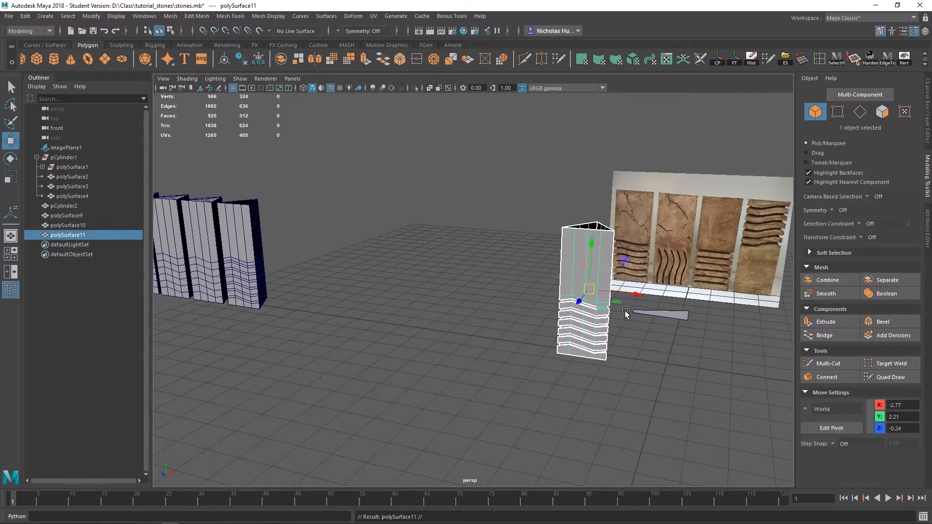
{"action": "left_click_drag", "start_coordinate": [626, 312], "coordinate": [326, 281]}
Delete the original grooved column near the reference image, leaving its copy in the row.
{"action": "left_click", "coordinate": [571, 305]}
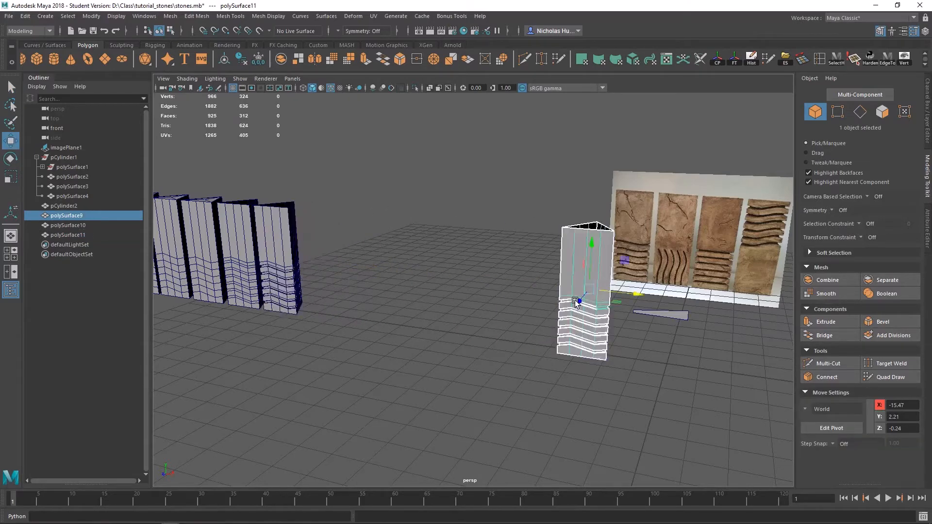
{"action": "key", "text": "f"}
{"action": "left_click_drag", "start_coordinate": [731, 396], "coordinate": [670, 440], "text": "alt"}
{"action": "left_click", "coordinate": [314, 352]}
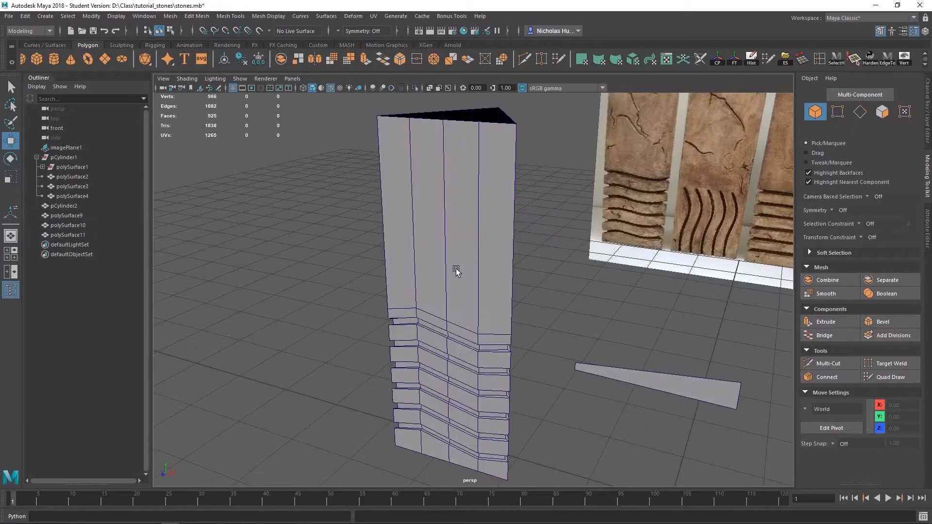
{"action": "left_click", "coordinate": [457, 272]}
{"action": "scroll", "coordinate": [505, 327], "scroll_direction": "down", "scroll_amount": 2}
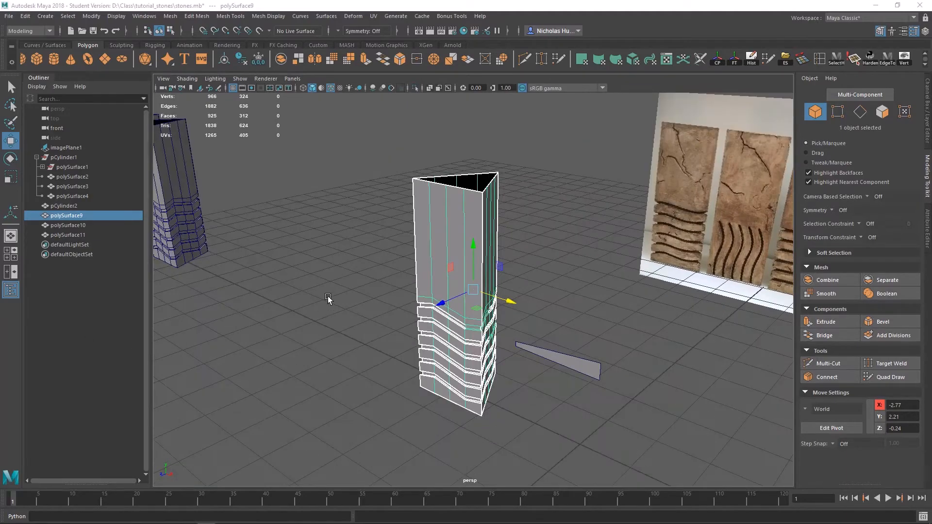
{"action": "scroll", "coordinate": [328, 300], "scroll_direction": "up", "scroll_amount": 2}
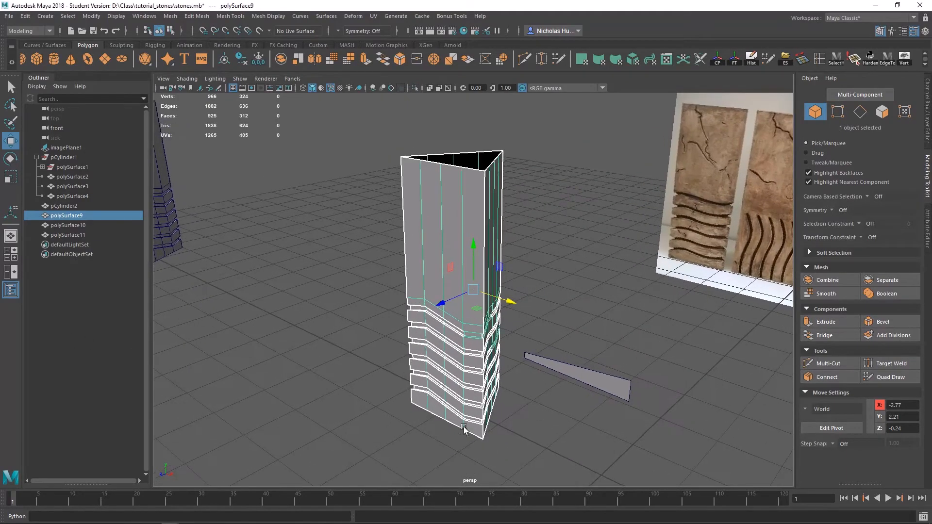
{"action": "scroll", "coordinate": [498, 399], "scroll_direction": "down", "scroll_amount": 3}
{"action": "left_click_drag", "start_coordinate": [463, 204], "coordinate": [595, 340], "text": "alt"}
{"action": "scroll", "coordinate": [487, 247], "scroll_direction": "down", "scroll_amount": 4}
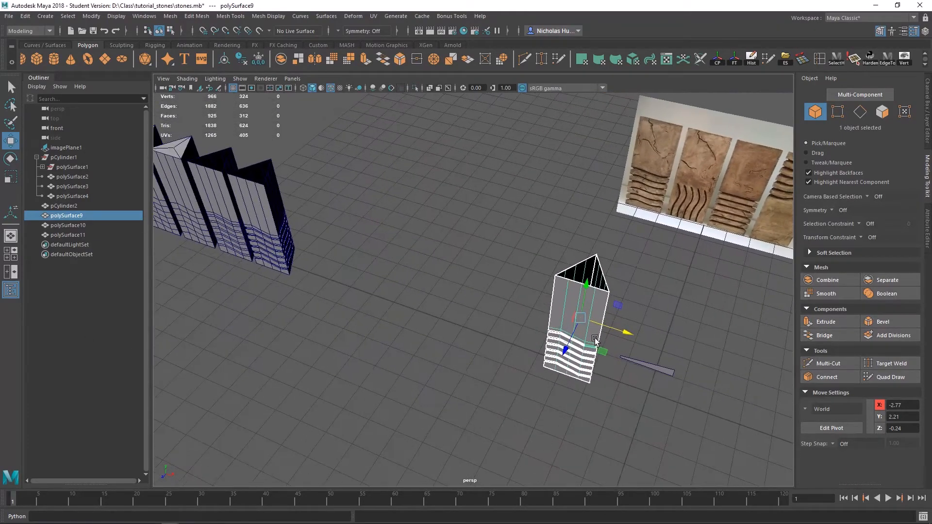
{"action": "key", "text": "Delete"}
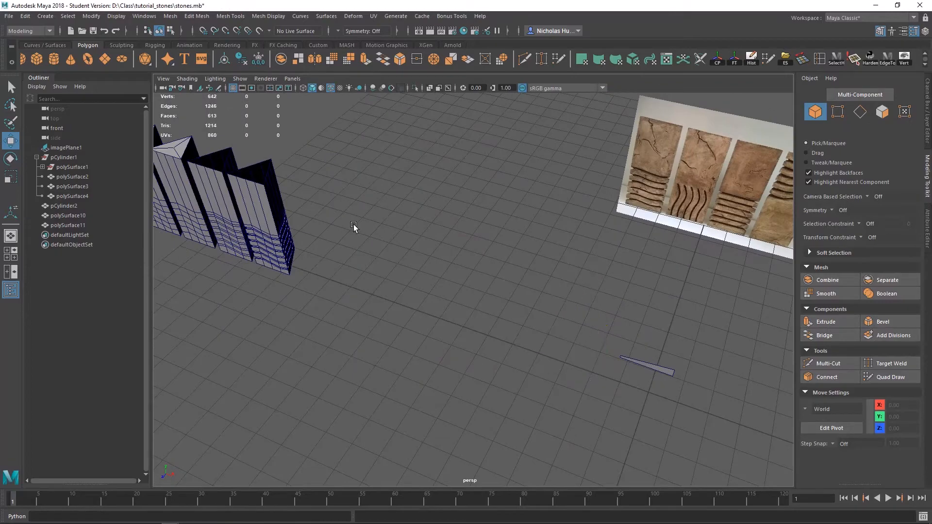
Duplicate the banded column without sunken grooves beside the grooved copy and set the duplicate's Translate X to 0.
{"action": "left_click", "coordinate": [279, 230]}
{"action": "key", "text": "f"}
{"action": "left_click_drag", "start_coordinate": [296, 239], "coordinate": [357, 266], "text": "alt"}
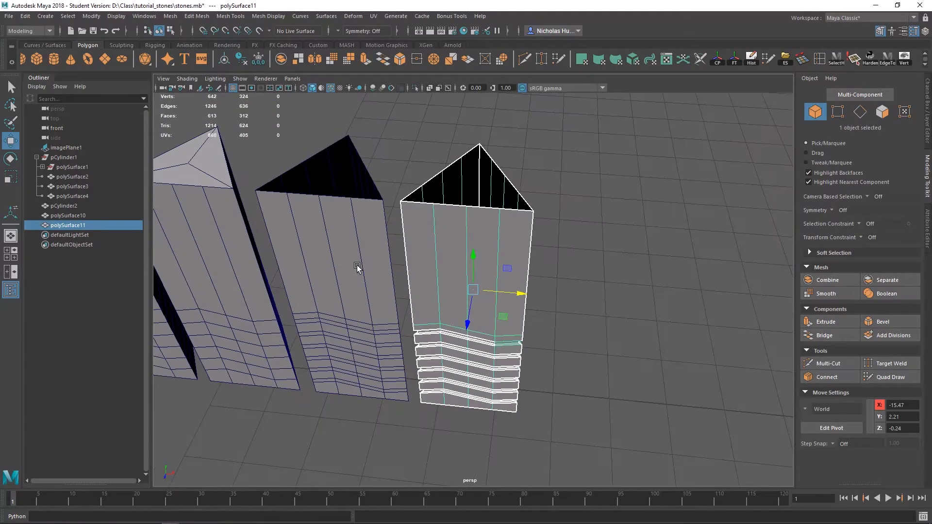
{"action": "left_click", "coordinate": [357, 266]}
{"action": "right_click_drag", "start_coordinate": [440, 178], "coordinate": [177, 151], "text": "alt"}
{"action": "middle_click_drag", "start_coordinate": [500, 307], "coordinate": [525, 254], "text": "alt"}
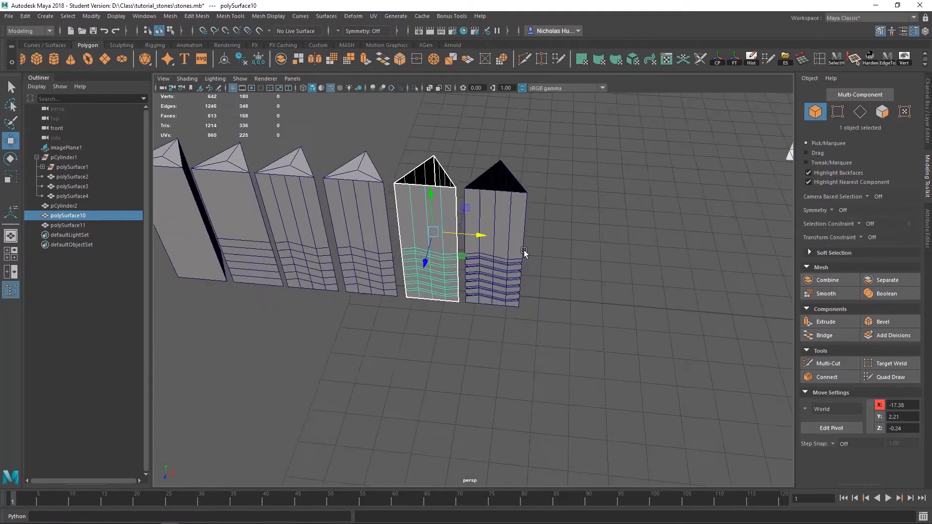
{"action": "right_click_drag", "start_coordinate": [287, 214], "coordinate": [413, 238], "text": "alt"}
{"action": "middle_click_drag", "start_coordinate": [413, 238], "coordinate": [534, 321], "text": "alt"}
{"action": "left_click_drag", "start_coordinate": [512, 271], "coordinate": [449, 224], "text": "alt"}
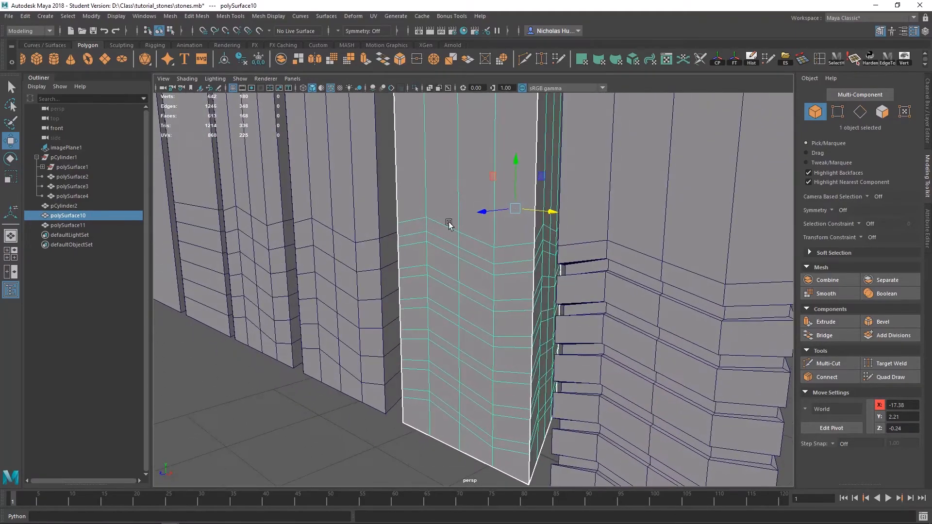
{"action": "left_click_drag", "start_coordinate": [522, 266], "coordinate": [568, 296], "text": "alt"}
{"action": "right_click_drag", "start_coordinate": [568, 296], "coordinate": [117, 140], "text": "alt"}
{"action": "key", "text": "ctrl+d"}
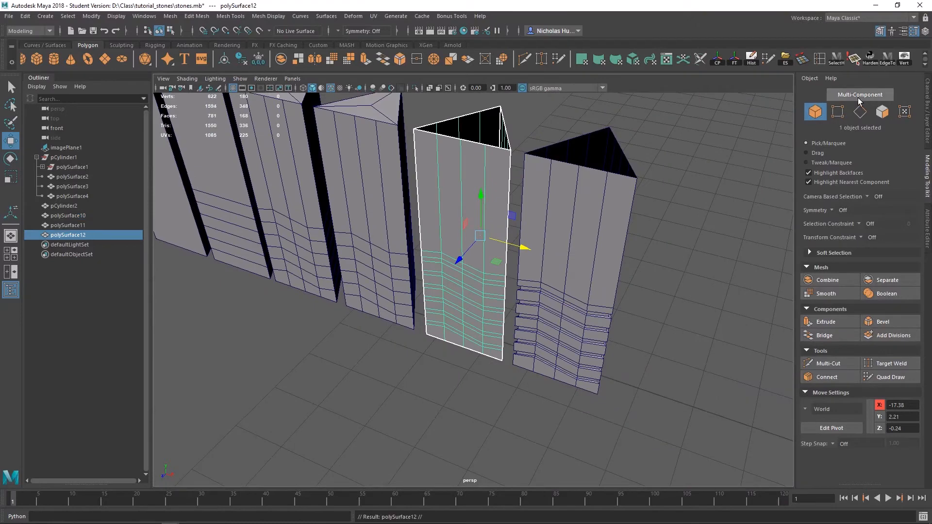
{"action": "left_click", "coordinate": [925, 104]}
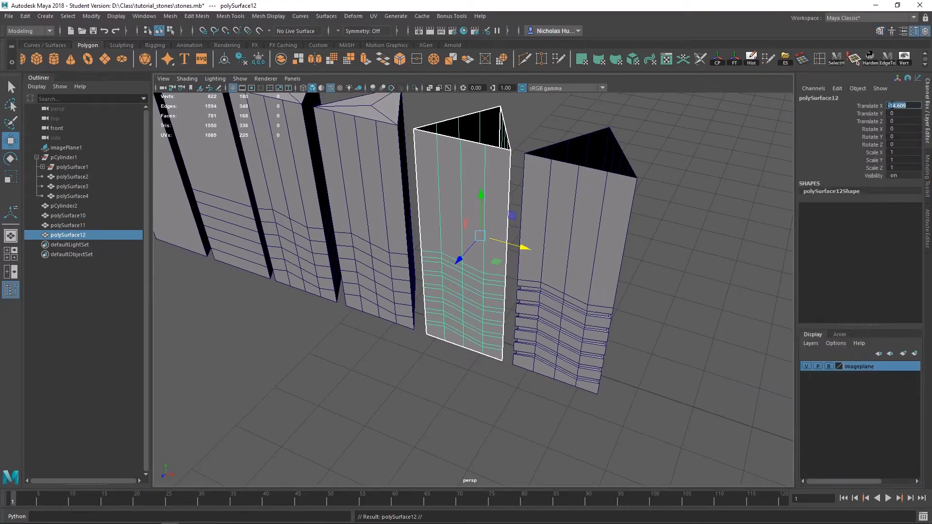
{"action": "key", "text": "Return"}
{"action": "key", "text": "f"}
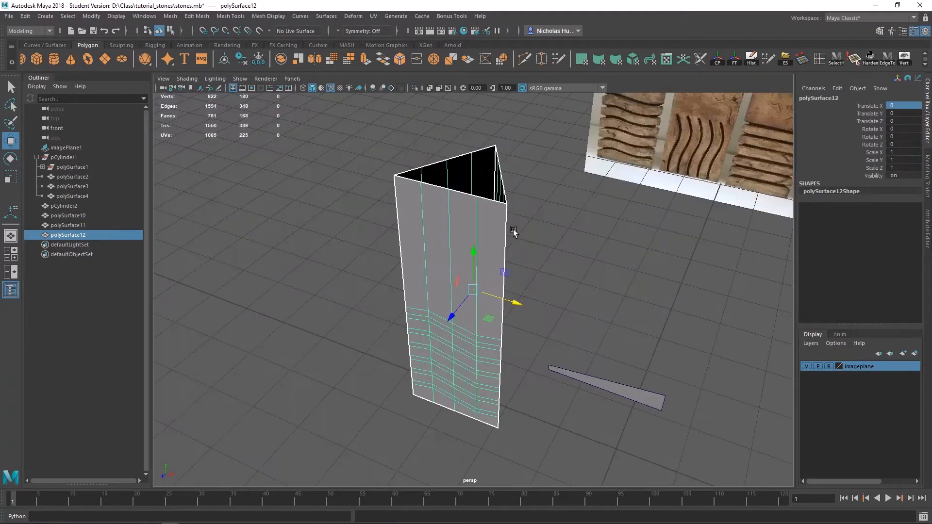
Compare the duplicate's banded lower section and corner with the close-up reference photo of the carved stone.
{"action": "left_click_drag", "start_coordinate": [591, 246], "coordinate": [310, 215], "text": "alt"}
{"action": "right_click_drag", "start_coordinate": [311, 216], "coordinate": [497, 293], "text": "alt"}
{"action": "middle_click_drag", "start_coordinate": [497, 293], "coordinate": [427, 265], "text": "alt"}
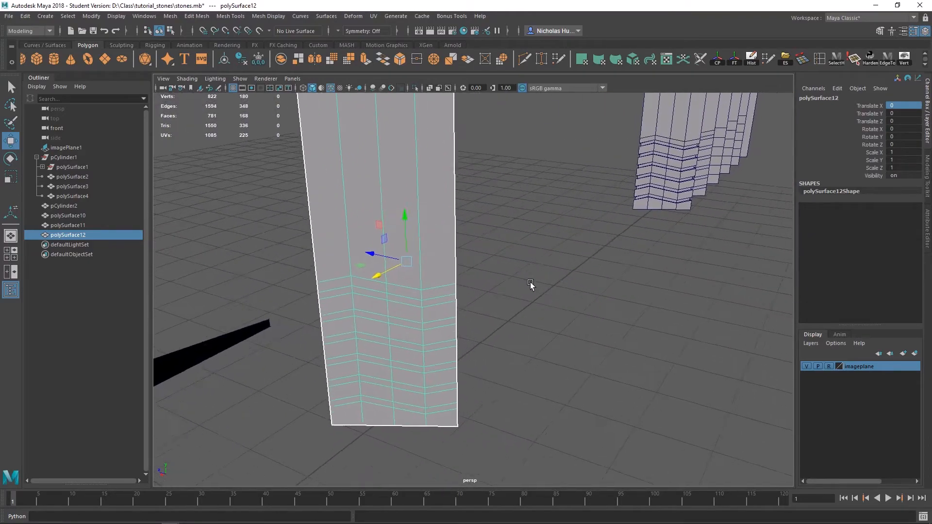
{"action": "right_click_drag", "start_coordinate": [530, 282], "coordinate": [702, 306], "text": "alt"}
{"action": "right_click_drag", "start_coordinate": [931, 305], "coordinate": [693, 275]}
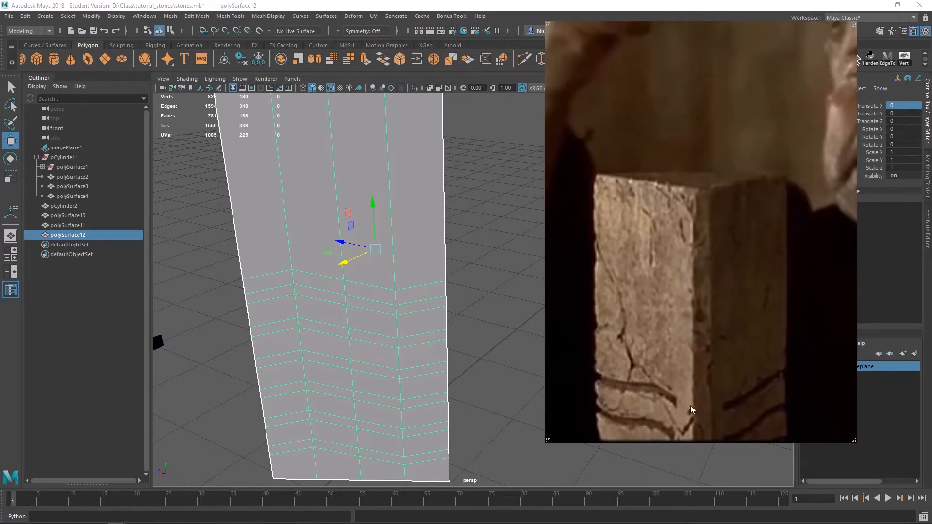
{"action": "left_click_drag", "start_coordinate": [541, 394], "coordinate": [626, 389], "text": "alt"}
{"action": "right_click_drag", "start_coordinate": [675, 265], "coordinate": [931, 272]}
{"action": "left_click_drag", "start_coordinate": [695, 267], "coordinate": [591, 252], "text": "alt"}
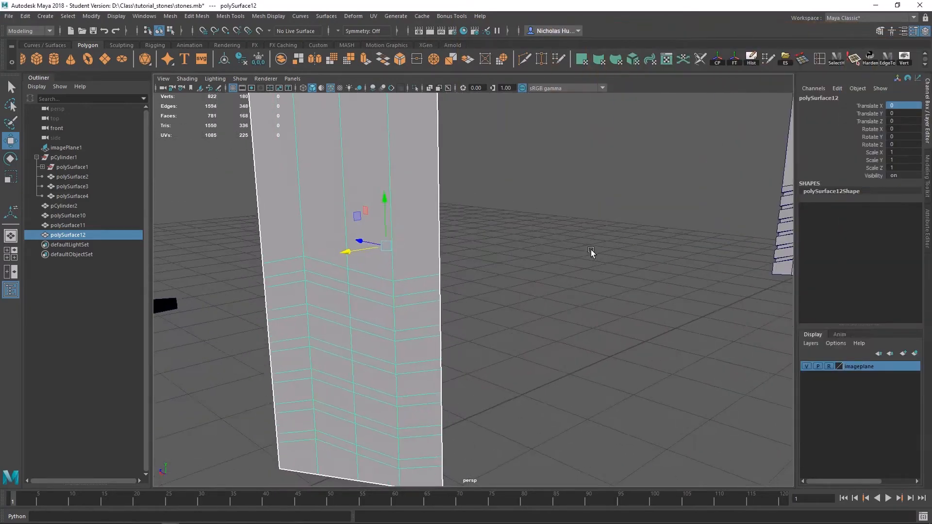
Inspect the grooved copy in the row and return to the corner of the ungrooved duplicate.
{"action": "middle_click_drag", "start_coordinate": [678, 242], "coordinate": [249, 275], "text": "alt"}
{"action": "left_click", "coordinate": [669, 219]}
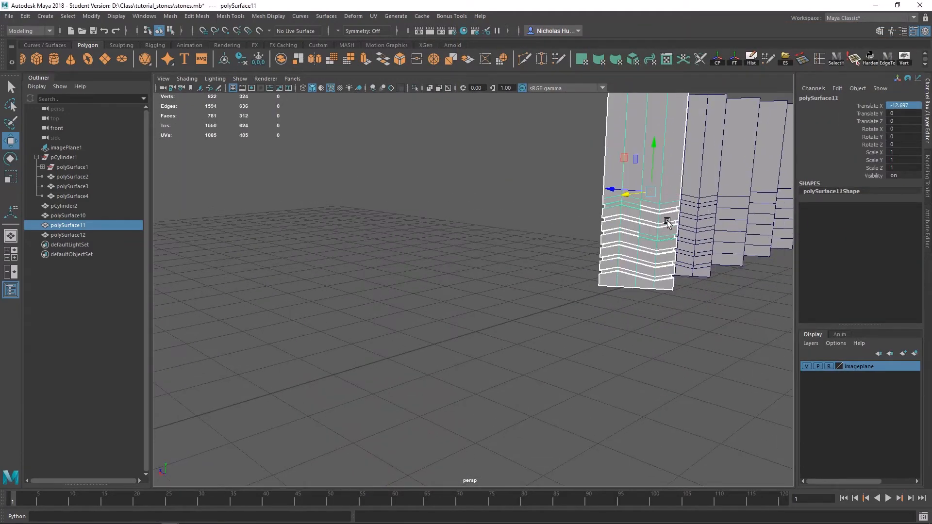
{"action": "middle_click_drag", "start_coordinate": [459, 340], "coordinate": [733, 309], "text": "alt"}
{"action": "left_click_drag", "start_coordinate": [296, 306], "coordinate": [462, 354], "text": "alt"}
{"action": "left_click", "coordinate": [454, 257]}
{"action": "left_click_drag", "start_coordinate": [453, 258], "coordinate": [642, 243], "text": "alt"}
{"action": "left_click_drag", "start_coordinate": [636, 205], "coordinate": [432, 210], "text": "alt"}
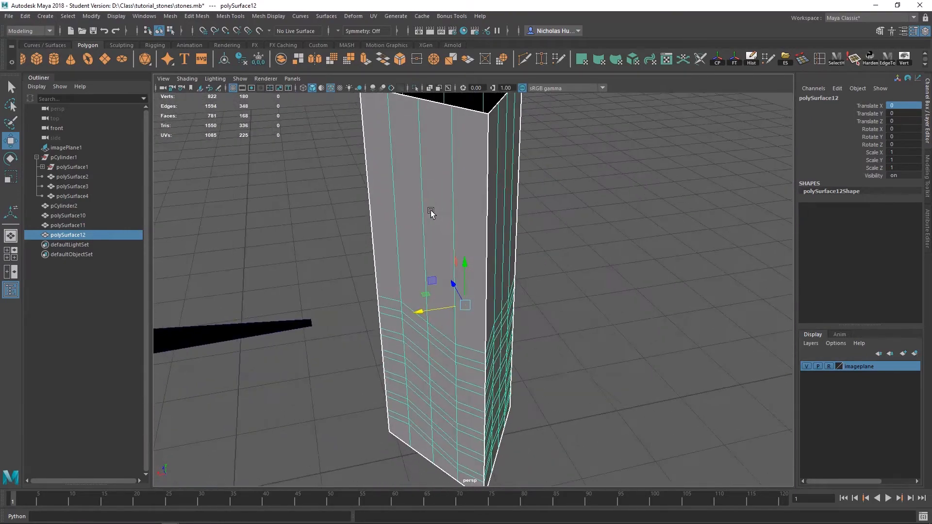
Bevel the vertical corner edge of the ungrooved duplicate column with a fraction of 0.3.
{"action": "right_click_drag", "start_coordinate": [449, 189], "coordinate": [488, 183]}
{"action": "double_click", "coordinate": [488, 184]}
{"action": "left_click_drag", "start_coordinate": [487, 183], "coordinate": [570, 194], "text": "alt"}
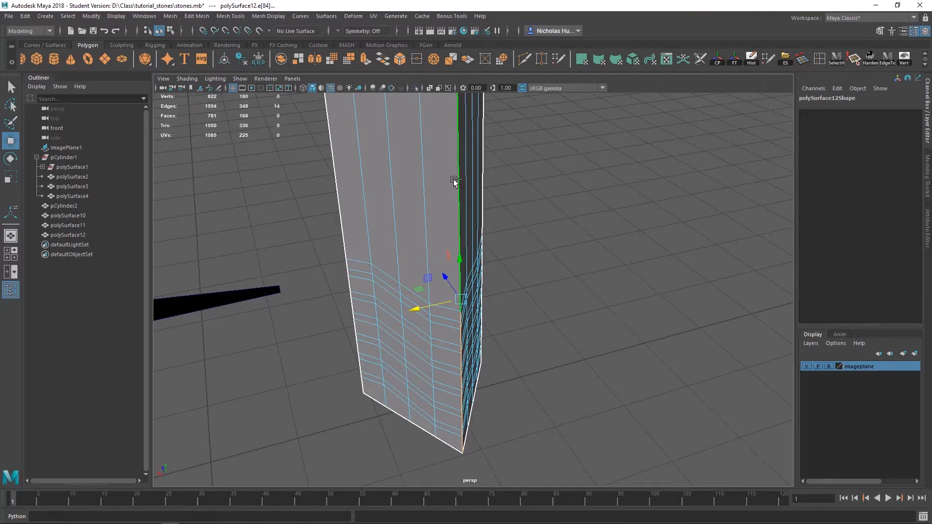
{"action": "right_click_drag", "start_coordinate": [448, 173], "coordinate": [480, 174], "text": "shift"}
{"action": "left_click_drag", "start_coordinate": [479, 175], "coordinate": [410, 267], "text": "alt"}
{"action": "left_click_drag", "start_coordinate": [384, 219], "coordinate": [474, 291], "text": "alt"}
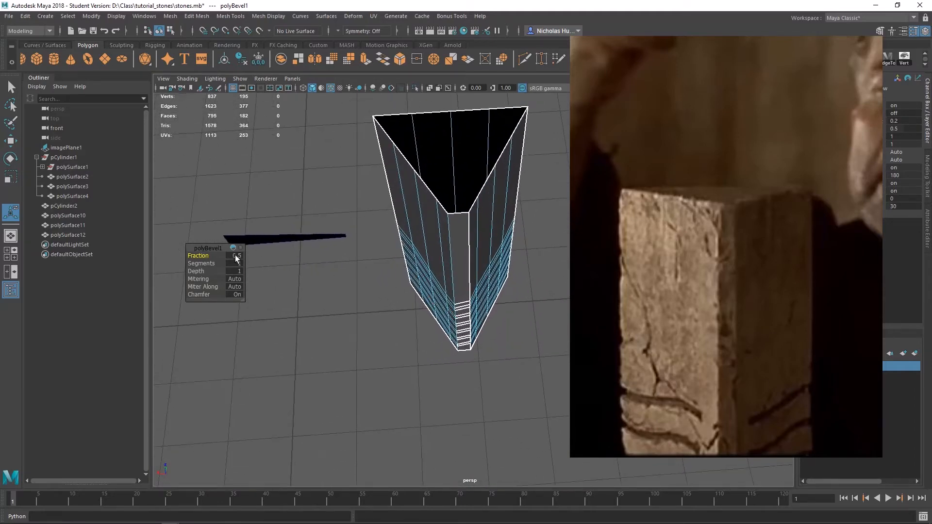
{"action": "type", "text": "0.3"}
{"action": "key", "text": "Return"}
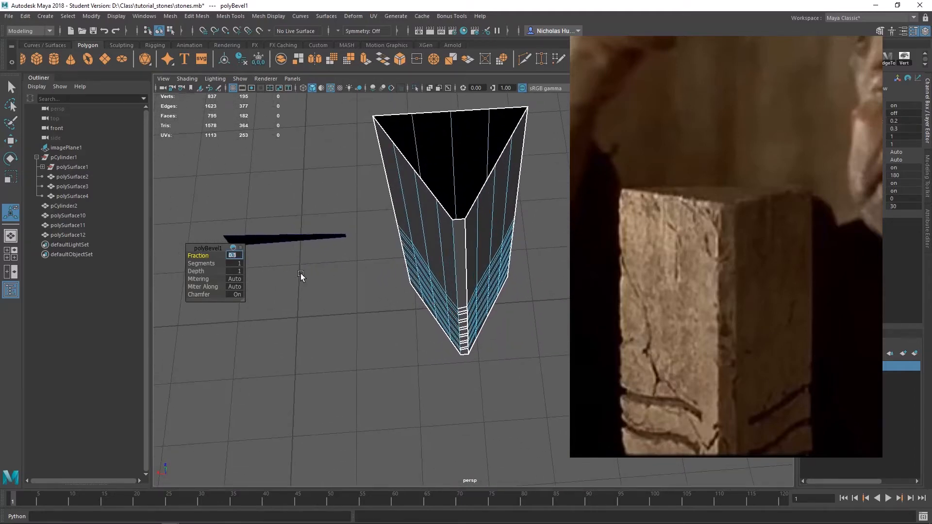
Inspect the bevelled corner and banded lower section in smoothed preview, and return to the unsmoothed display.
{"action": "left_click_drag", "start_coordinate": [301, 272], "coordinate": [456, 286], "text": "alt"}
{"action": "left_click_drag", "start_coordinate": [670, 273], "coordinate": [931, 273]}
{"action": "scroll", "coordinate": [588, 285], "scroll_direction": "up", "scroll_amount": 10}
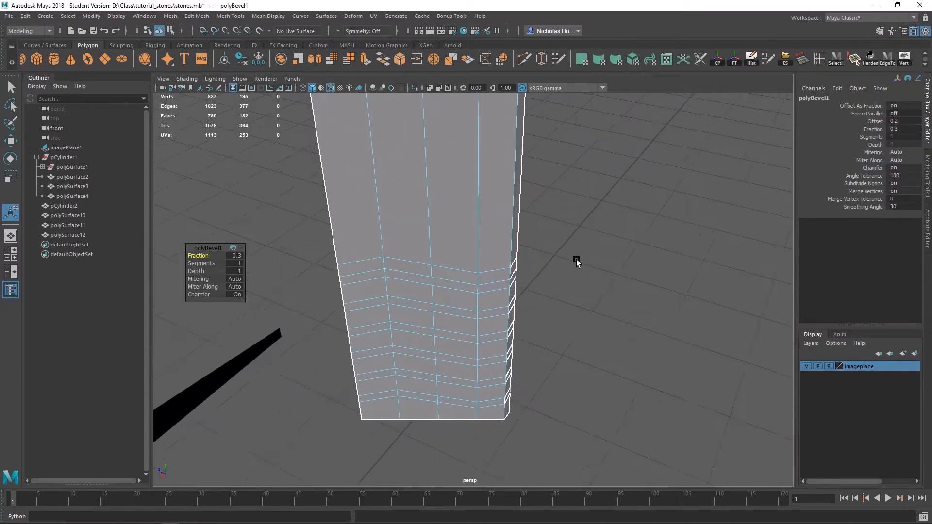
{"action": "left_click_drag", "start_coordinate": [425, 290], "coordinate": [483, 272], "text": "alt"}
{"action": "left_click_drag", "start_coordinate": [526, 330], "coordinate": [513, 263], "text": "alt"}
{"action": "key", "text": "3"}
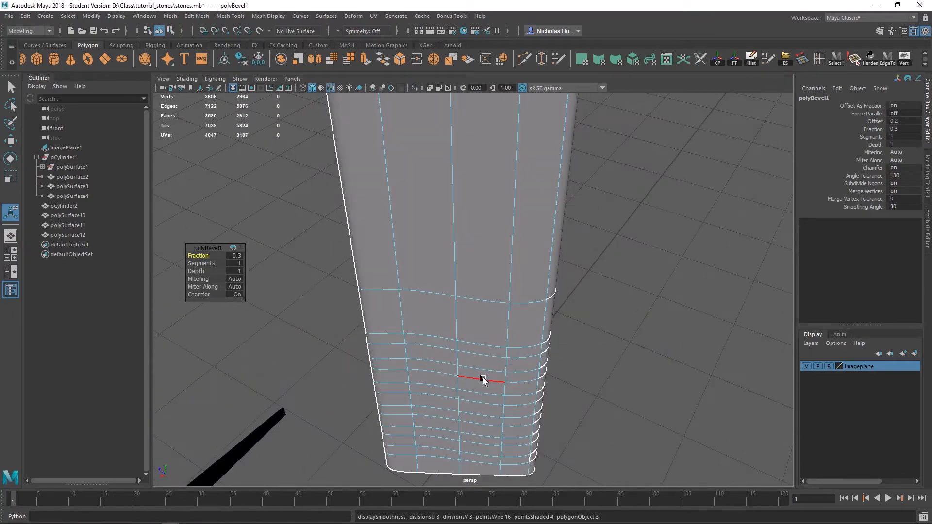
{"action": "left_click_drag", "start_coordinate": [485, 377], "coordinate": [425, 342], "text": "alt"}
{"action": "key", "text": "1"}
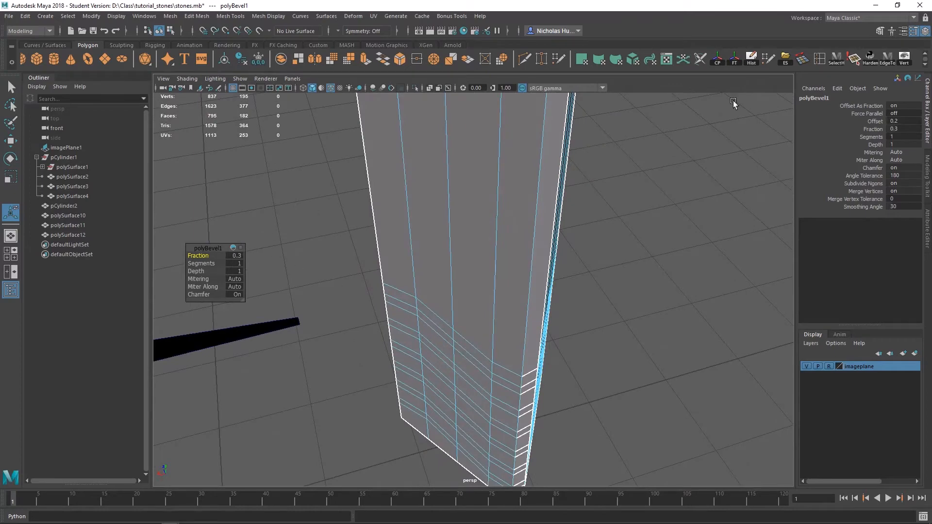
Delete the column's construction history and select the first face of the uppermost thin groove band.
{"action": "left_click", "coordinate": [751, 61]}
{"action": "left_click_drag", "start_coordinate": [558, 189], "coordinate": [522, 257], "text": "alt"}
{"action": "key", "text": "q"}
{"action": "right_click_drag", "start_coordinate": [523, 257], "coordinate": [573, 238]}
{"action": "left_click", "coordinate": [578, 235]}
{"action": "scroll", "coordinate": [501, 283], "scroll_direction": "up", "scroll_amount": 2}
{"action": "right_click_drag", "start_coordinate": [497, 230], "coordinate": [497, 256]}
{"action": "left_click", "coordinate": [499, 210]}
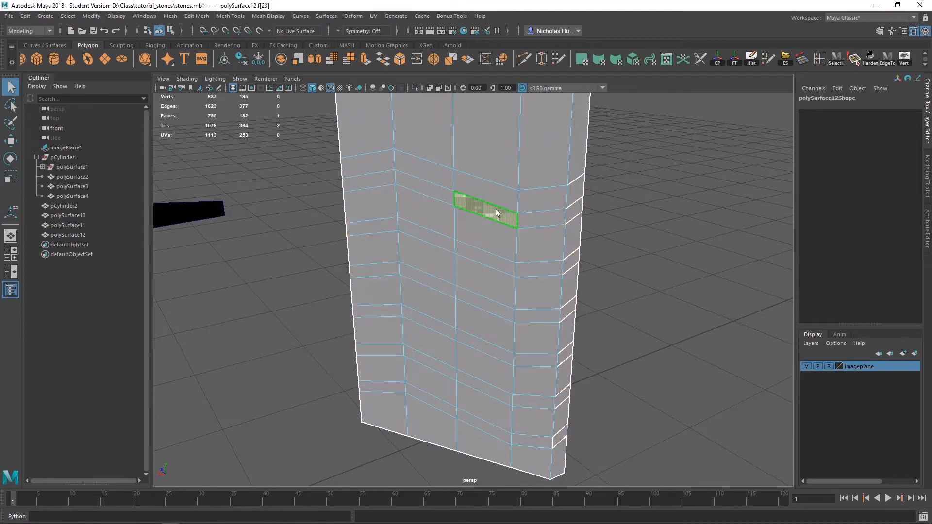
Extend the face selection along the uppermost thin band around all three sides, leaving out the faces at and beside the bevelled corner.
{"action": "left_click_drag", "start_coordinate": [496, 208], "coordinate": [518, 316], "text": "alt"}
{"action": "scroll", "coordinate": [517, 311], "scroll_direction": "down", "scroll_amount": 2}
{"action": "left_click_drag", "start_coordinate": [484, 270], "coordinate": [452, 209], "text": "alt"}
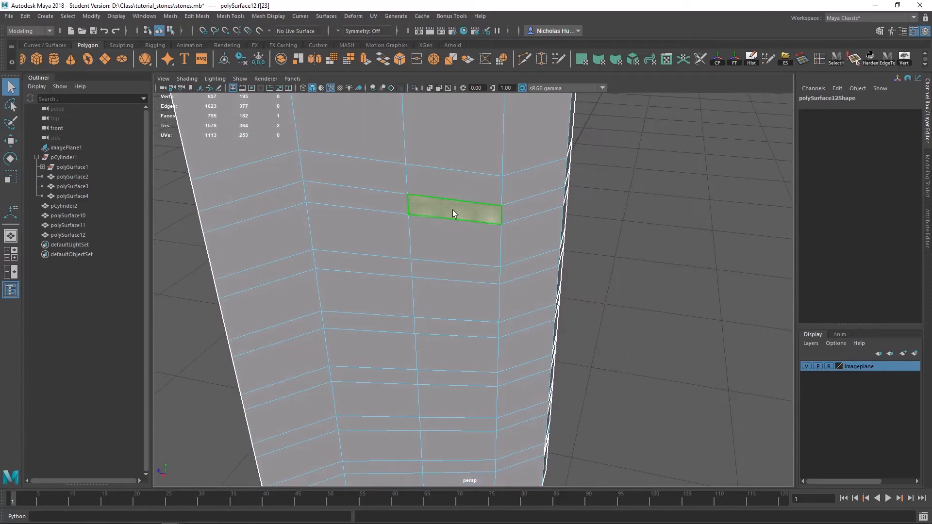
{"action": "left_click_drag", "start_coordinate": [495, 281], "coordinate": [333, 238], "text": "alt"}
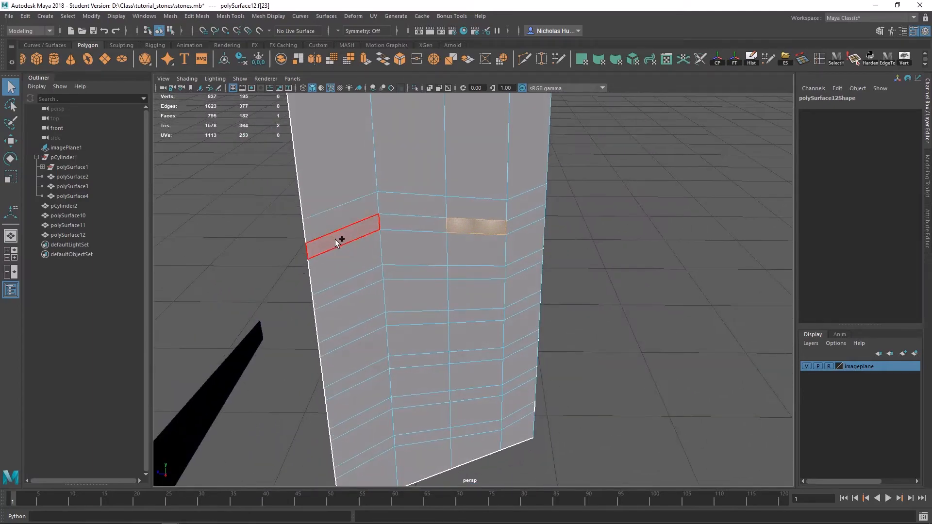
{"action": "double_click", "coordinate": [335, 239], "text": "shift"}
{"action": "left_click_drag", "start_coordinate": [271, 264], "coordinate": [455, 224], "text": "alt"}
{"action": "double_click", "coordinate": [345, 208], "text": "shift"}
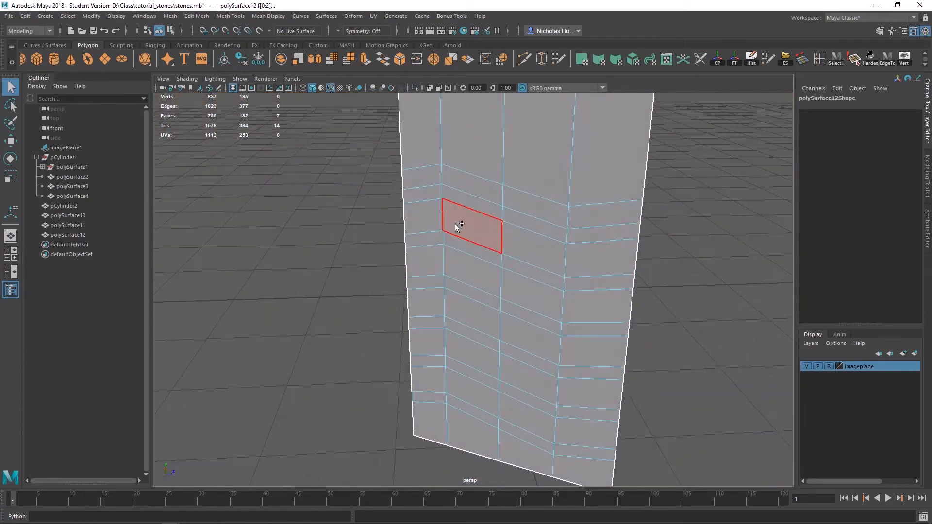
{"action": "double_click", "coordinate": [430, 194], "text": "shift"}
{"action": "left_click_drag", "start_coordinate": [430, 194], "coordinate": [553, 238], "text": "alt"}
{"action": "left_click_drag", "start_coordinate": [653, 241], "coordinate": [517, 198], "text": "alt"}
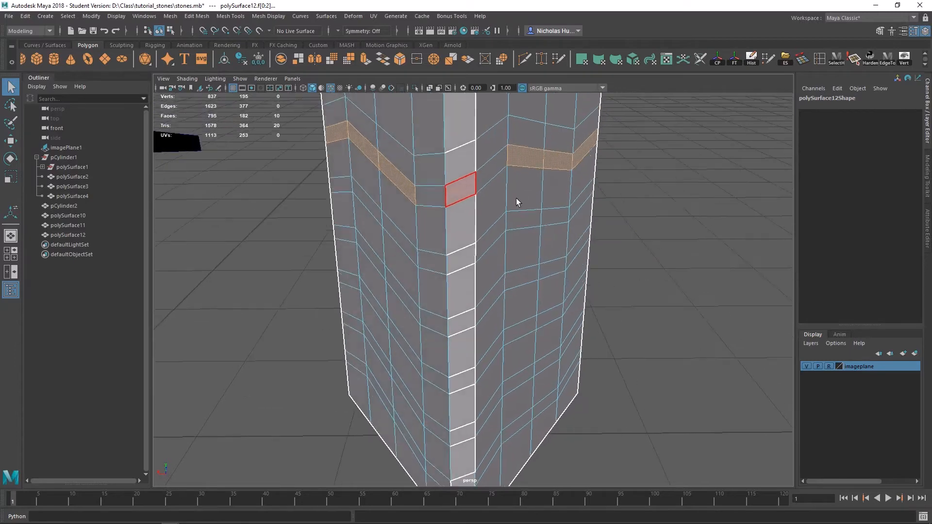
Add the second thin band's faces around the column to the selection, excluding the bevelled corner and its adjacent faces.
{"action": "left_click_drag", "start_coordinate": [531, 159], "coordinate": [450, 229], "text": "alt"}
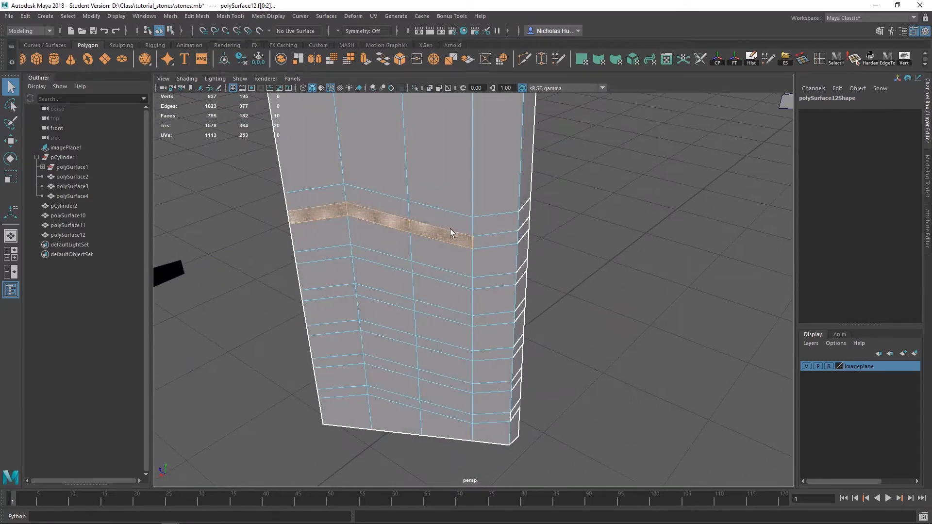
{"action": "left_click", "coordinate": [448, 277], "text": "shift"}
{"action": "left_click_drag", "start_coordinate": [427, 290], "coordinate": [479, 307], "text": "alt"}
{"action": "double_click", "coordinate": [430, 292], "text": "shift"}
{"action": "left_click_drag", "start_coordinate": [421, 285], "coordinate": [464, 317], "text": "alt"}
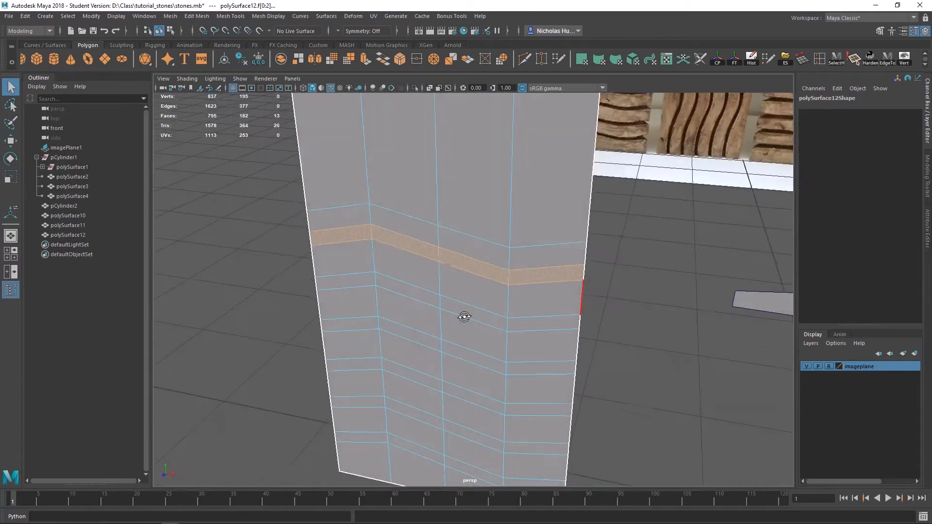
{"action": "left_click", "coordinate": [543, 321], "text": "shift"}
{"action": "left_click", "coordinate": [378, 289], "text": "shift"}
{"action": "left_click", "coordinate": [352, 280], "text": "shift"}
{"action": "left_click_drag", "start_coordinate": [352, 280], "coordinate": [566, 292], "text": "alt"}
{"action": "left_click", "coordinate": [457, 245], "text": "shift"}
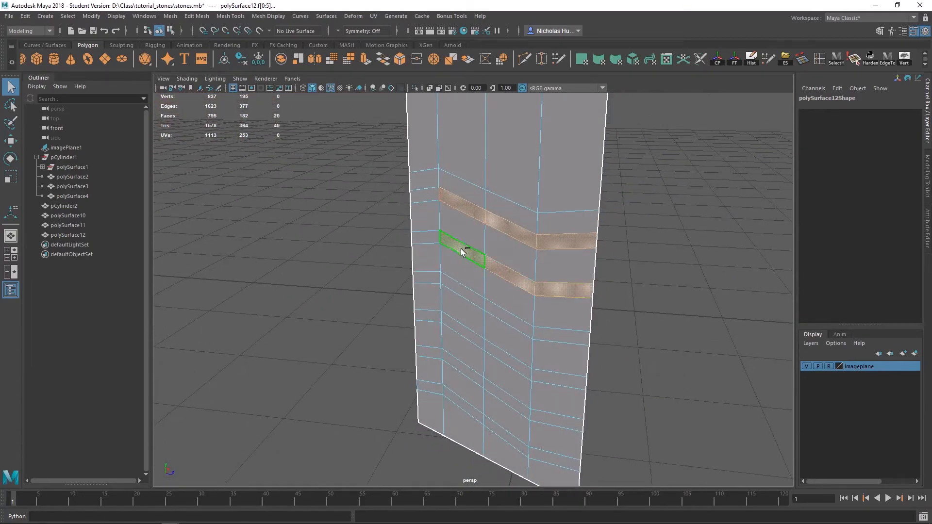
{"action": "left_click_drag", "start_coordinate": [460, 248], "coordinate": [529, 260], "text": "alt"}
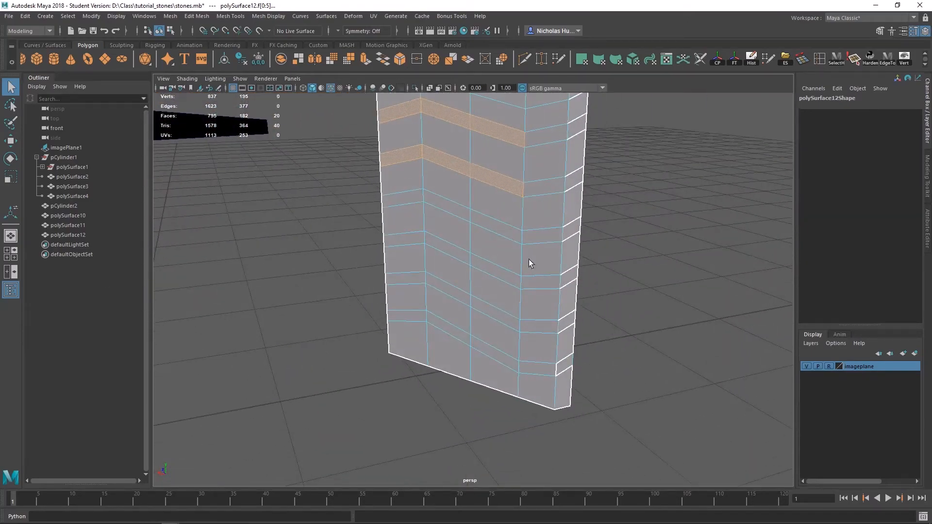
Add the complete face loop of the third thin band to the selection.
{"action": "left_click", "coordinate": [502, 227], "text": "shift"}
{"action": "left_click_drag", "start_coordinate": [371, 281], "coordinate": [485, 266], "text": "alt"}
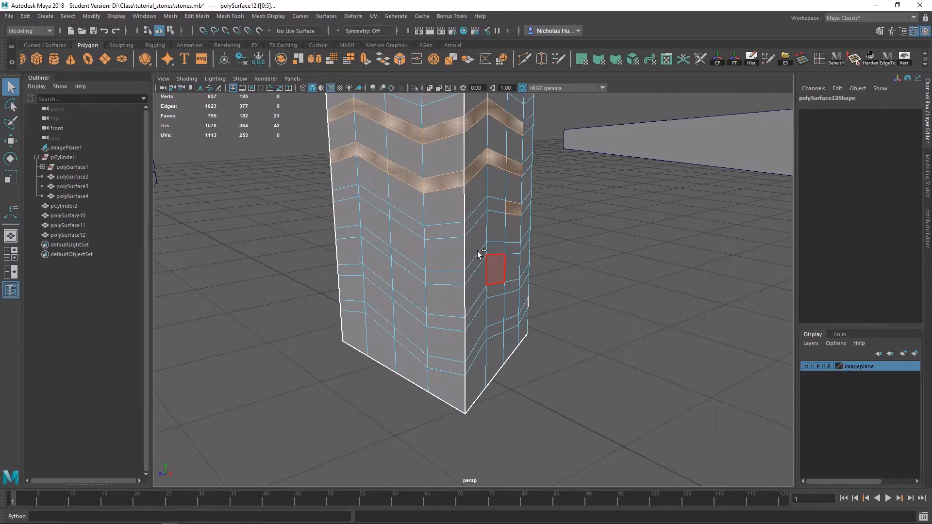
{"action": "left_click", "coordinate": [406, 222], "text": "shift"}
{"action": "left_click_drag", "start_coordinate": [406, 222], "coordinate": [458, 246], "text": "alt"}
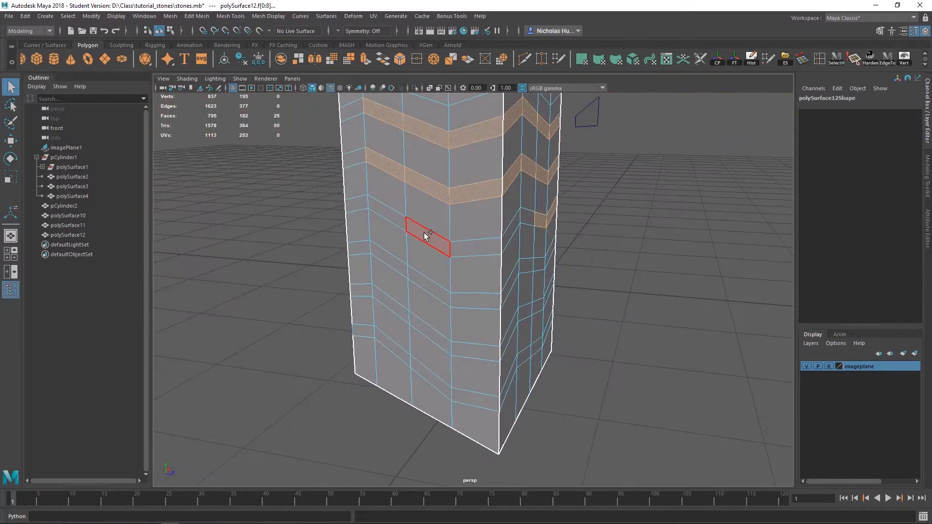
{"action": "double_click", "coordinate": [394, 219], "text": "shift"}
{"action": "left_click_drag", "start_coordinate": [394, 219], "coordinate": [429, 250], "text": "alt"}
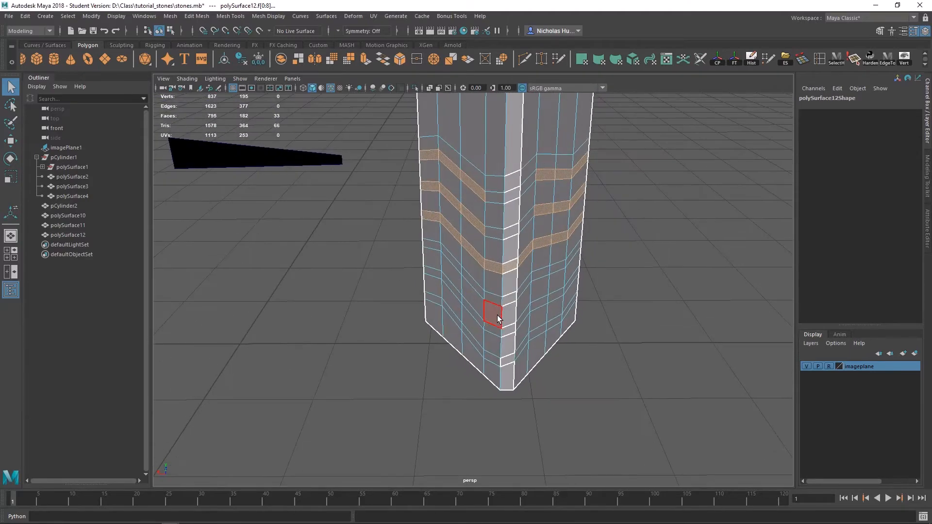
Add the three lowest thin bands' face loops to the selection and deselect all faces at and beside the bevelled corner.
{"action": "left_click_drag", "start_coordinate": [498, 318], "coordinate": [533, 256], "text": "alt"}
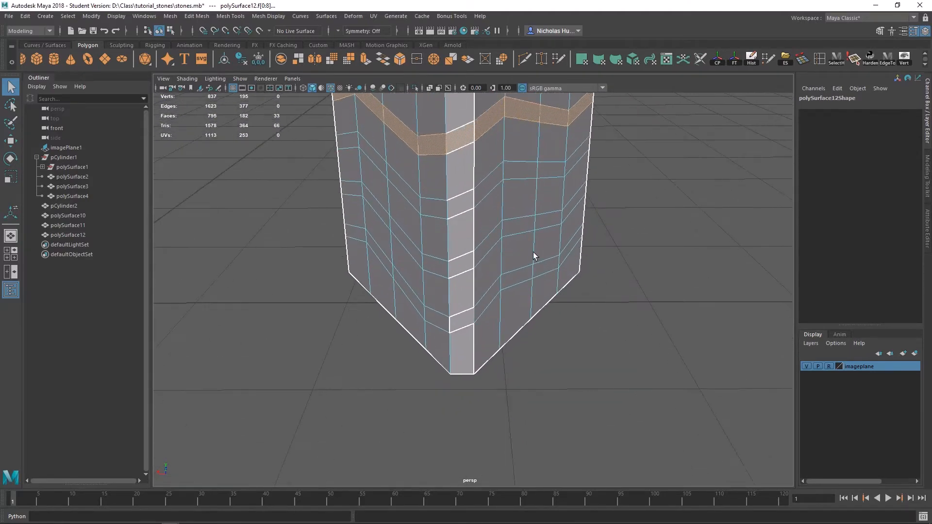
{"action": "double_click", "coordinate": [461, 203], "text": "shift"}
{"action": "double_click", "coordinate": [442, 266], "text": "shift"}
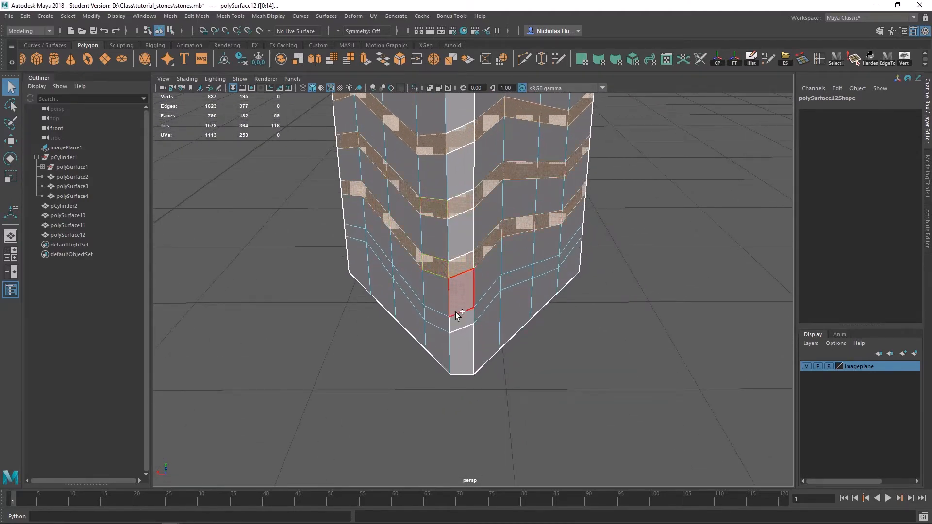
{"action": "double_click", "coordinate": [447, 321], "text": "shift"}
{"action": "left_click_drag", "start_coordinate": [448, 322], "coordinate": [495, 349], "text": "alt"}
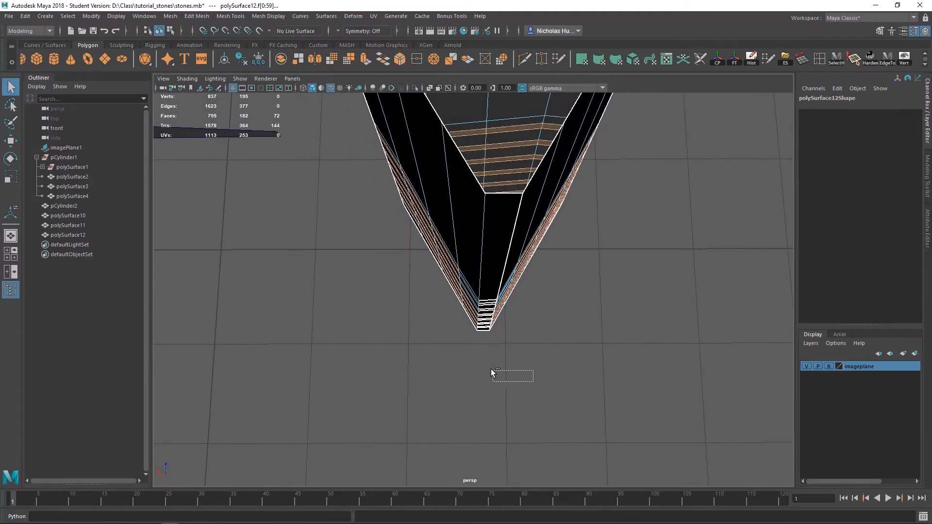
{"action": "left_click_drag", "start_coordinate": [455, 308], "coordinate": [513, 362], "text": "ctrl"}
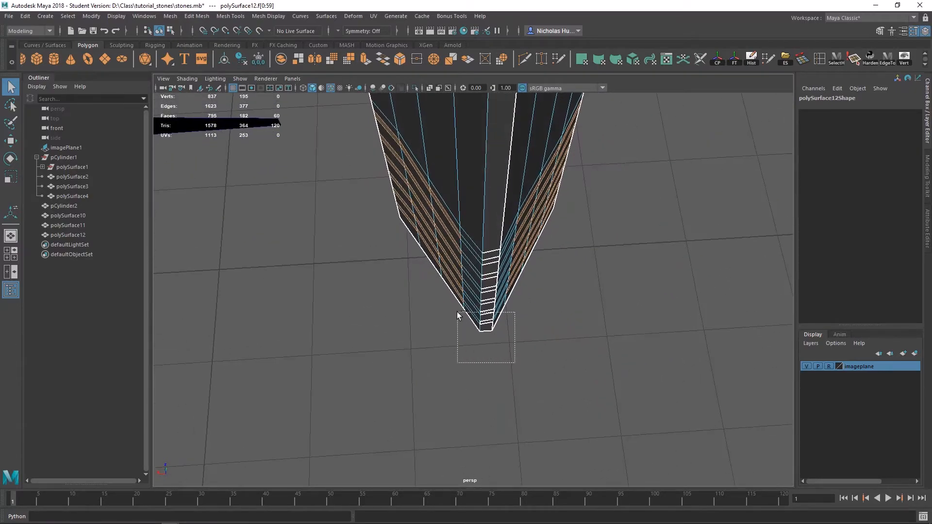
{"action": "left_click_drag", "start_coordinate": [474, 339], "coordinate": [443, 313], "text": "alt"}
Extrude the selected band faces inward with a thickness of -0.03 to form the grooves.
{"action": "right_click", "coordinate": [491, 222], "text": "shift"}
{"action": "left_click", "coordinate": [492, 249]}
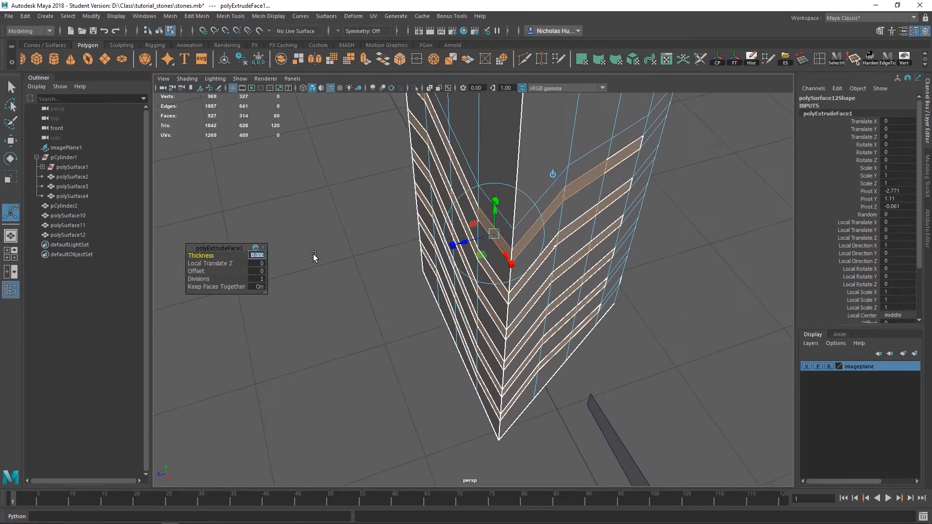
{"action": "type", "text": "0.03"}
{"action": "key", "text": "Return"}
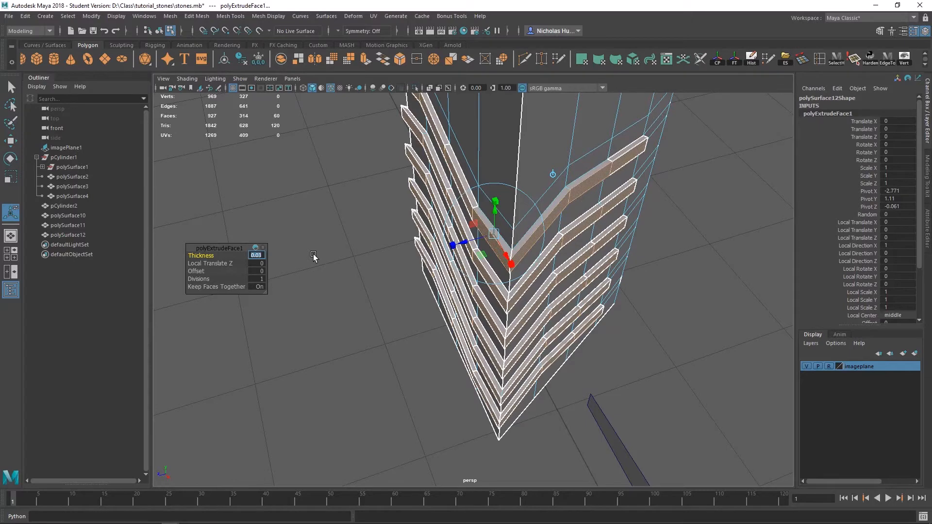
{"action": "key", "text": "Return"}
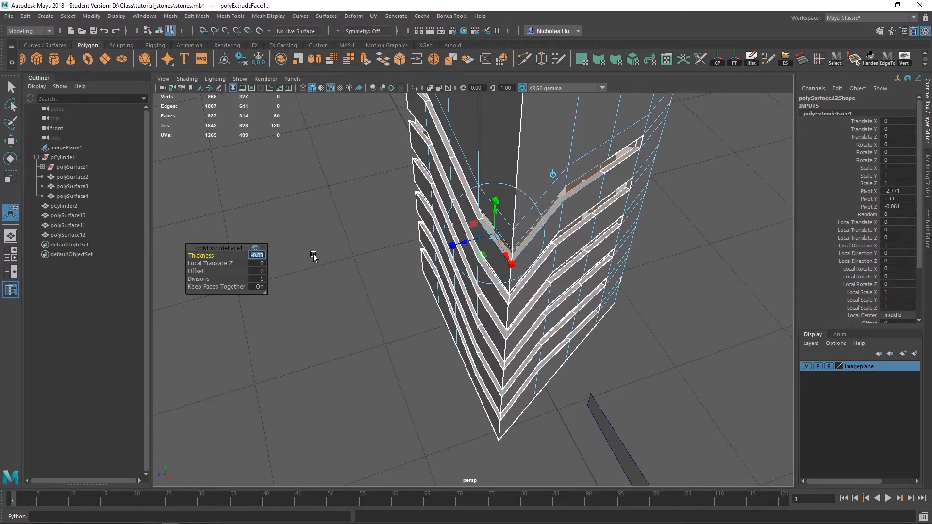
Set the groove extrusion's offset to 0.005.
{"action": "left_click_drag", "start_coordinate": [444, 405], "coordinate": [561, 345], "text": "alt"}
{"action": "middle_click_drag", "start_coordinate": [562, 345], "coordinate": [597, 376], "text": "alt"}
{"action": "right_click_drag", "start_coordinate": [597, 376], "coordinate": [564, 368], "text": "alt"}
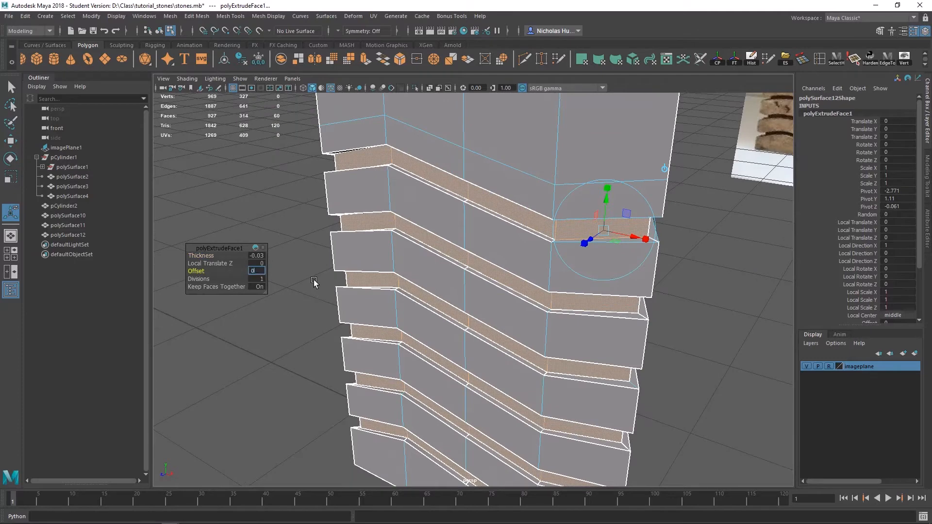
{"action": "key", "text": "Return"}
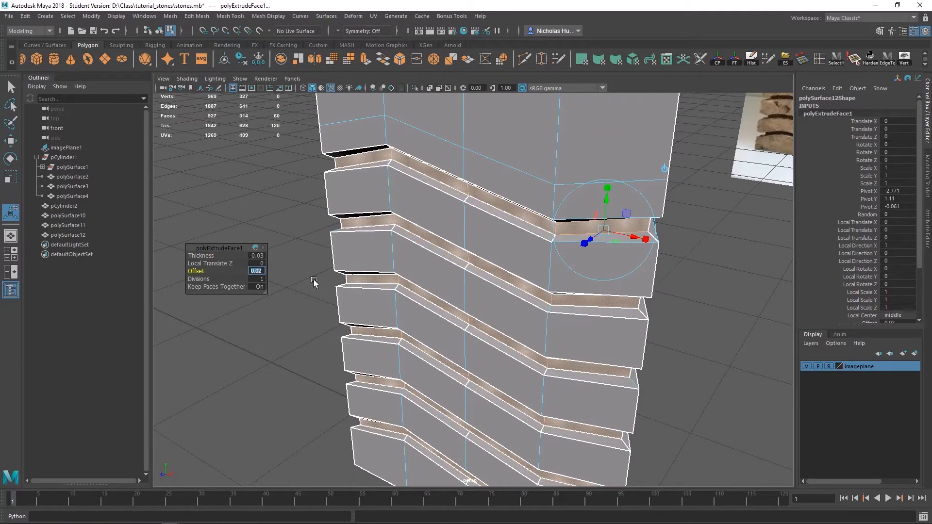
{"action": "type", "text": "0.005"}
{"action": "key", "text": "Return"}
{"action": "left_click_drag", "start_coordinate": [442, 271], "coordinate": [494, 216], "text": "alt"}
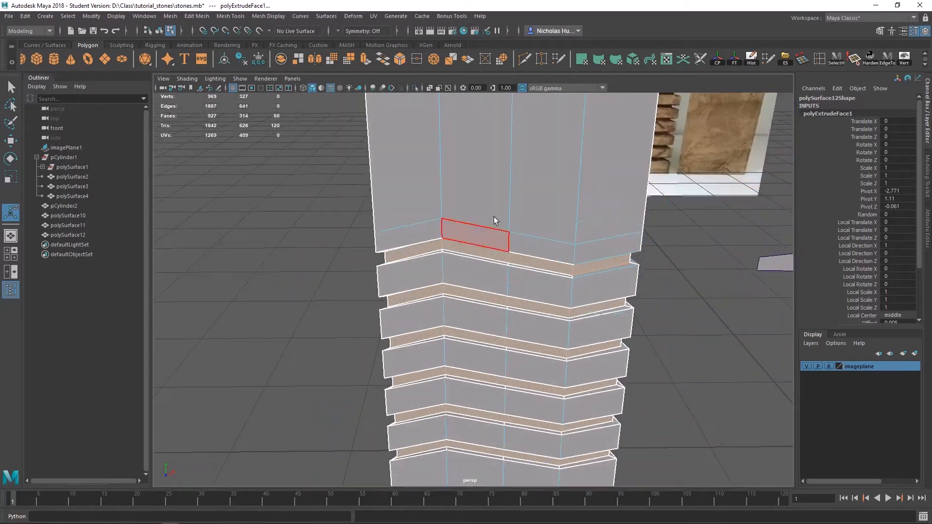
Duplicate the newly grooved column and move the copy along X to about -10.3, near the row of saved versions.
{"action": "right_click_drag", "start_coordinate": [494, 216], "coordinate": [522, 187]}
{"action": "right_click_drag", "start_coordinate": [631, 375], "coordinate": [383, 291], "text": "alt"}
{"action": "key", "text": "ctrl+d"}
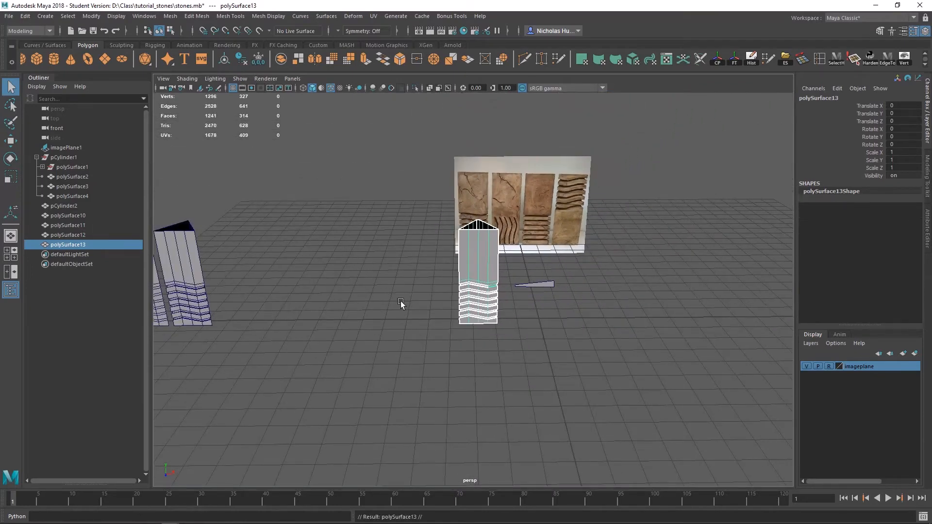
{"action": "key", "text": "w"}
{"action": "left_click_drag", "start_coordinate": [512, 282], "coordinate": [275, 282]}
{"action": "middle_click_drag", "start_coordinate": [276, 278], "coordinate": [465, 291], "text": "alt"}
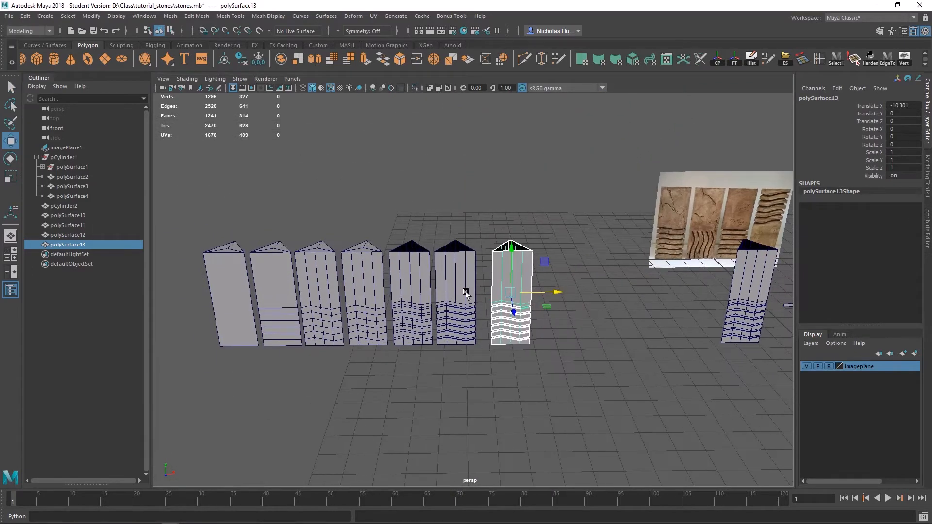
Delete the older grooved column from the row, move the new copy into its place at Translate X -12.986, and save the scene.
{"action": "left_click", "coordinate": [445, 275]}
{"action": "key", "text": "Delete"}
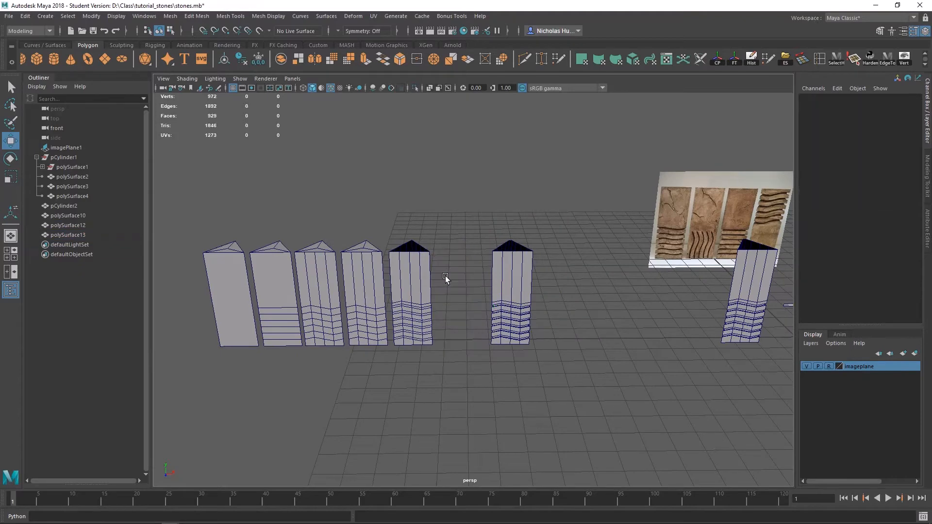
{"action": "left_click", "coordinate": [516, 281]}
{"action": "left_click_drag", "start_coordinate": [550, 292], "coordinate": [495, 291]}
{"action": "middle_click_drag", "start_coordinate": [572, 264], "coordinate": [263, 273], "text": "alt"}
{"action": "right_click_drag", "start_coordinate": [262, 272], "coordinate": [383, 304], "text": "alt"}
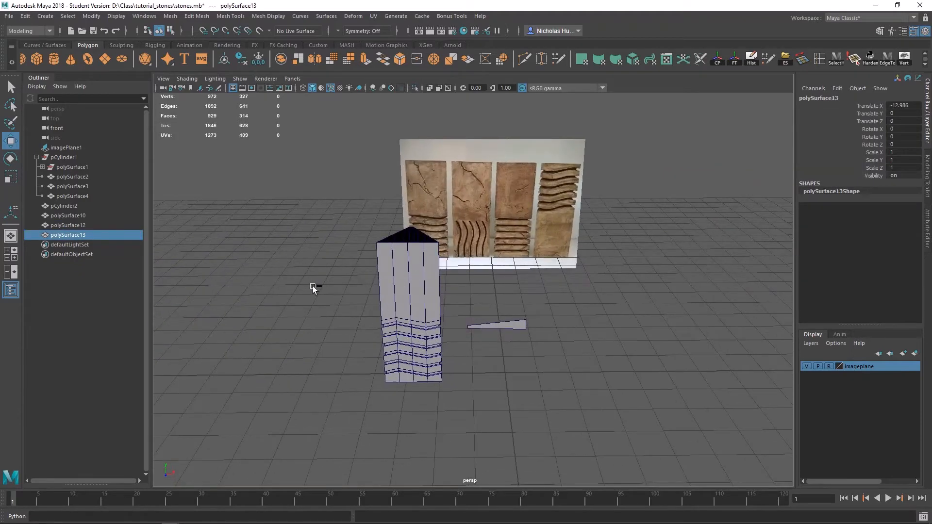
{"action": "key", "text": "ctrl+s"}
{"action": "left_click", "coordinate": [457, 273]}
Examine the grooves and their ends near the bevelled corner with the wireframe overlay hidden.
{"action": "left_click_drag", "start_coordinate": [537, 318], "coordinate": [464, 342], "text": "alt"}
{"action": "left_click", "coordinate": [397, 280]}
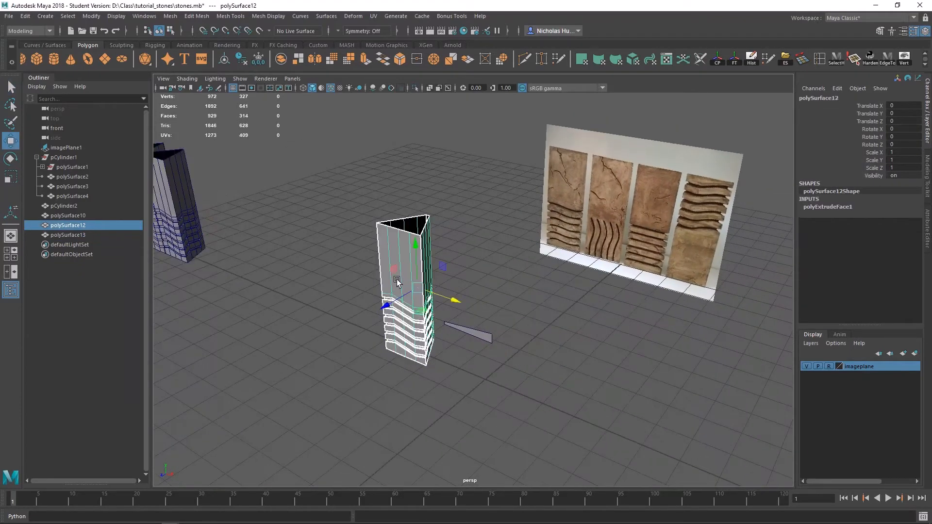
{"action": "left_click_drag", "start_coordinate": [397, 281], "coordinate": [318, 247], "text": "alt"}
{"action": "right_click_drag", "start_coordinate": [318, 248], "coordinate": [524, 408], "text": "alt"}
{"action": "middle_click_drag", "start_coordinate": [524, 408], "coordinate": [560, 255], "text": "alt"}
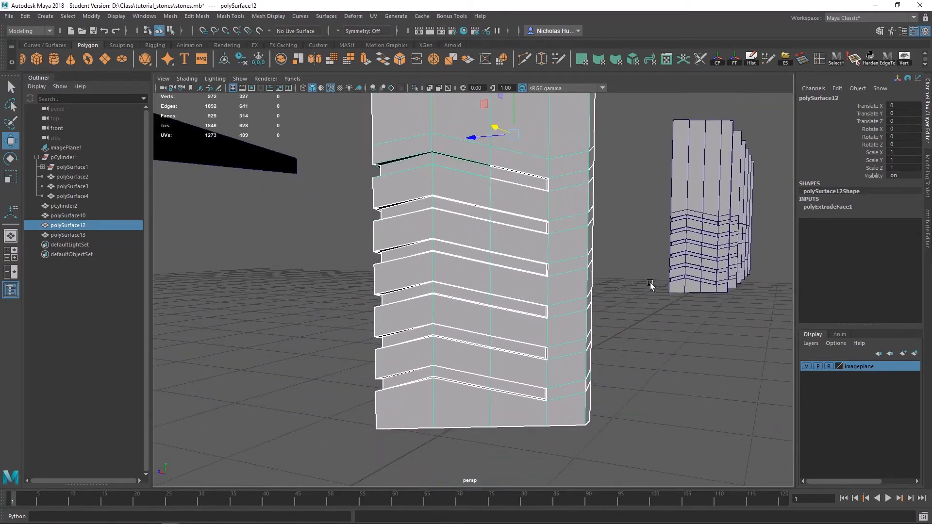
{"action": "left_click", "coordinate": [650, 283]}
{"action": "left_click_drag", "start_coordinate": [650, 283], "coordinate": [595, 301], "text": "alt"}
{"action": "left_click", "coordinate": [329, 88]}
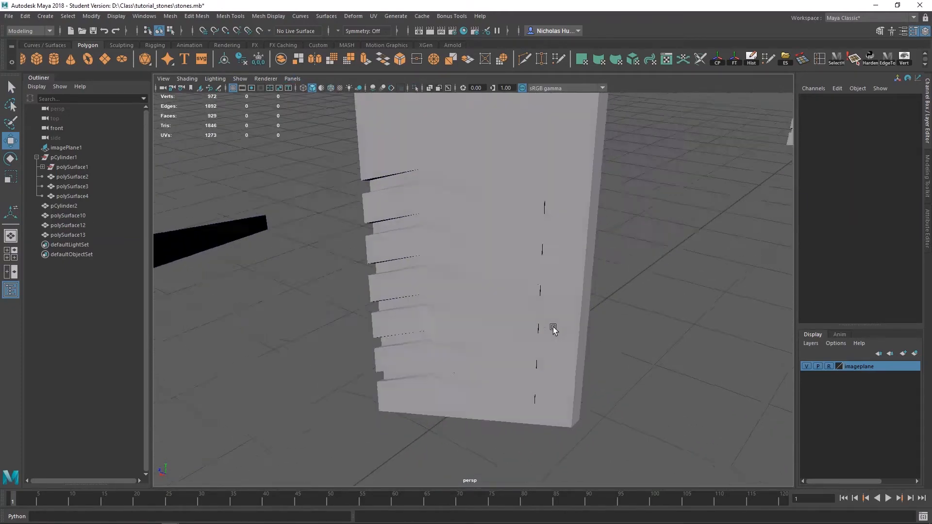
Turn on multisample anti-aliasing for the viewport and show the grooved column in smooth mesh preview.
{"action": "mouse_move", "coordinate": [552, 327]}
{"action": "left_mouse_down", "text": "alt"}
{"action": "mouse_move", "coordinate": [625, 273]}
{"action": "mouse_move", "coordinate": [581, 301]}
{"action": "mouse_move", "coordinate": [611, 332]}
{"action": "mouse_move", "coordinate": [611, 306]}
{"action": "left_mouse_up", "text": "alt"}
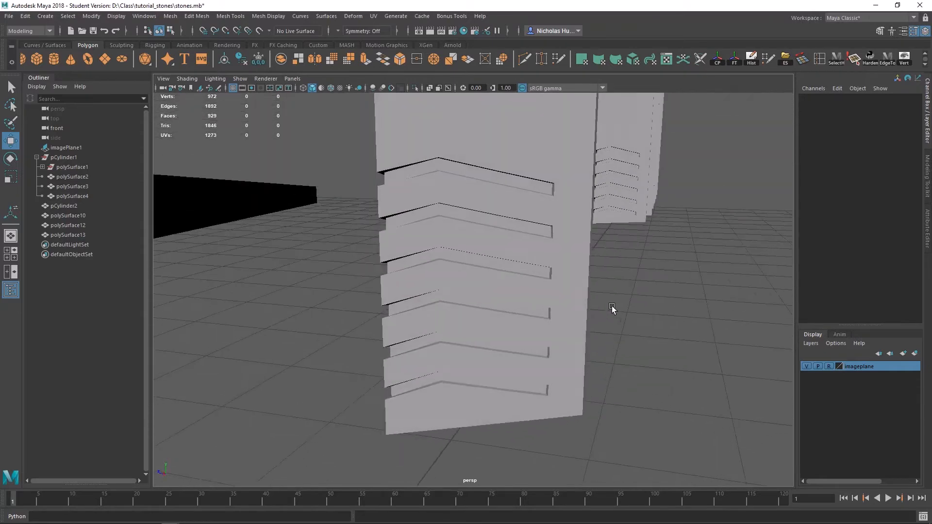
{"action": "left_click", "coordinate": [391, 88]}
{"action": "left_click_drag", "start_coordinate": [485, 204], "coordinate": [512, 262], "text": "alt"}
{"action": "left_click", "coordinate": [511, 266]}
{"action": "key", "text": "3"}
{"action": "left_click", "coordinate": [573, 298]}
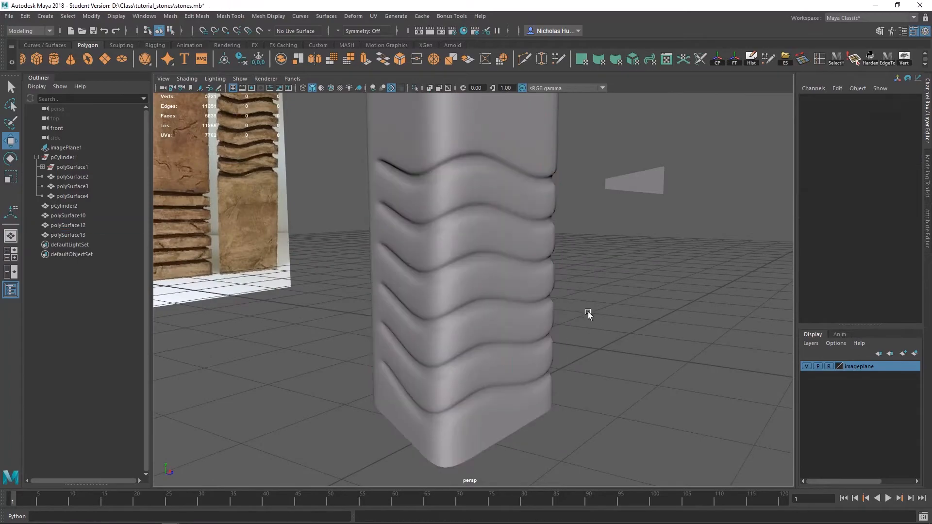
Delete the small stray flat piece lying beside the grooved column.
{"action": "left_click_drag", "start_coordinate": [588, 312], "coordinate": [622, 300], "text": "alt"}
{"action": "middle_click_drag", "start_coordinate": [622, 299], "coordinate": [534, 199], "text": "alt"}
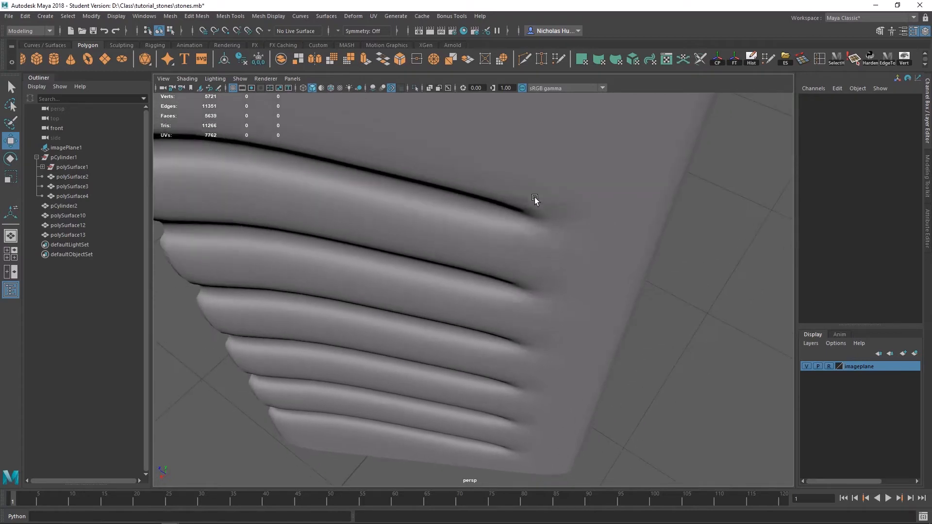
{"action": "left_click_drag", "start_coordinate": [544, 211], "coordinate": [476, 225], "text": "alt"}
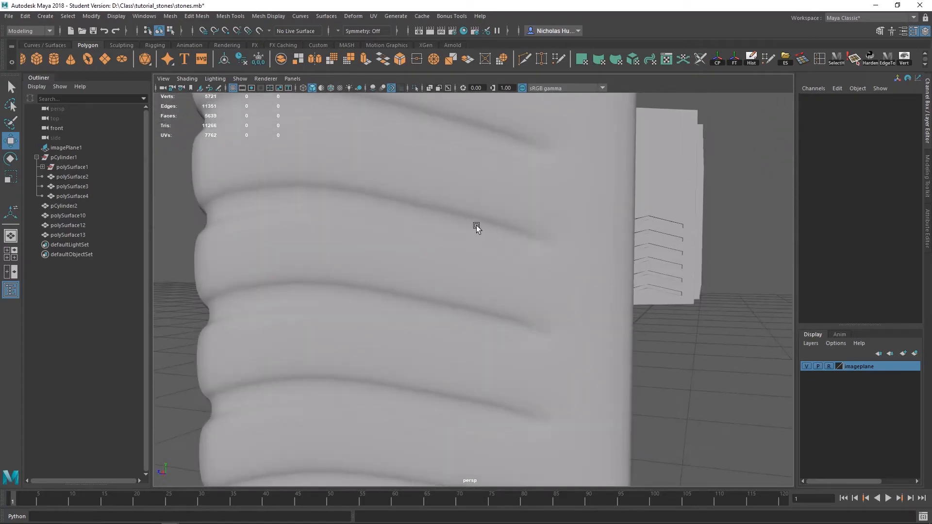
{"action": "left_click_drag", "start_coordinate": [203, 219], "coordinate": [604, 325], "text": "alt"}
{"action": "left_click", "coordinate": [608, 338]}
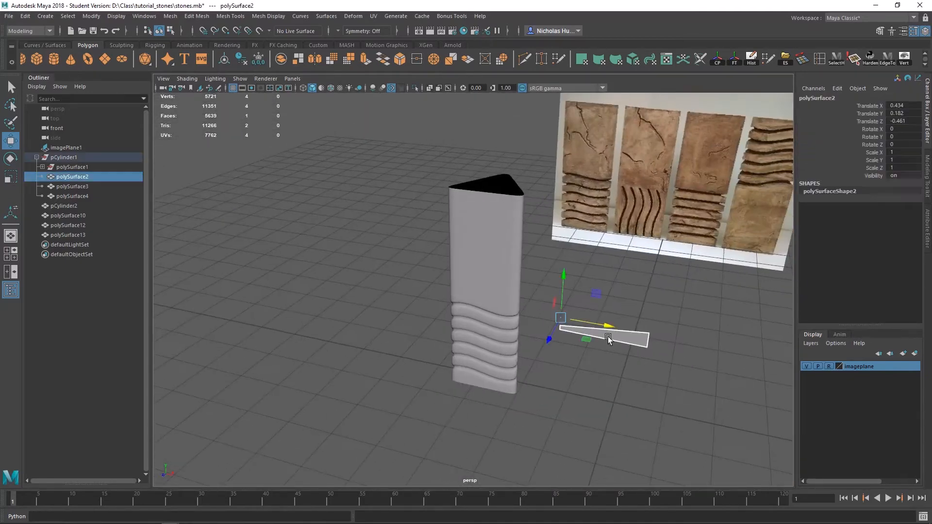
{"action": "key", "text": "Delete"}
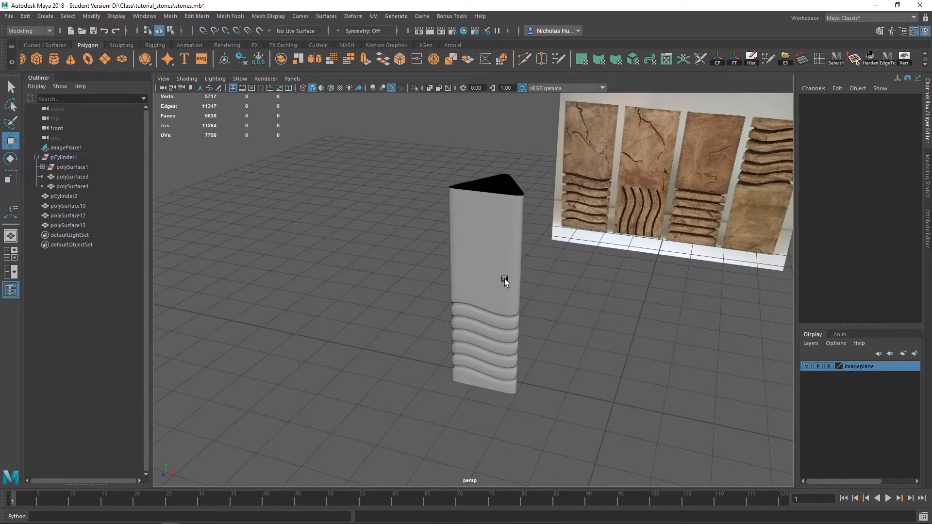
Examine the groove ends near the bevelled corner, comparing the column's unsmoothed mesh with its smooth preview.
{"action": "left_click", "coordinate": [471, 249]}
{"action": "key", "text": "1"}
{"action": "left_click_drag", "start_coordinate": [519, 273], "coordinate": [488, 313], "text": "alt"}
{"action": "right_click_drag", "start_coordinate": [487, 313], "coordinate": [558, 306], "text": "alt"}
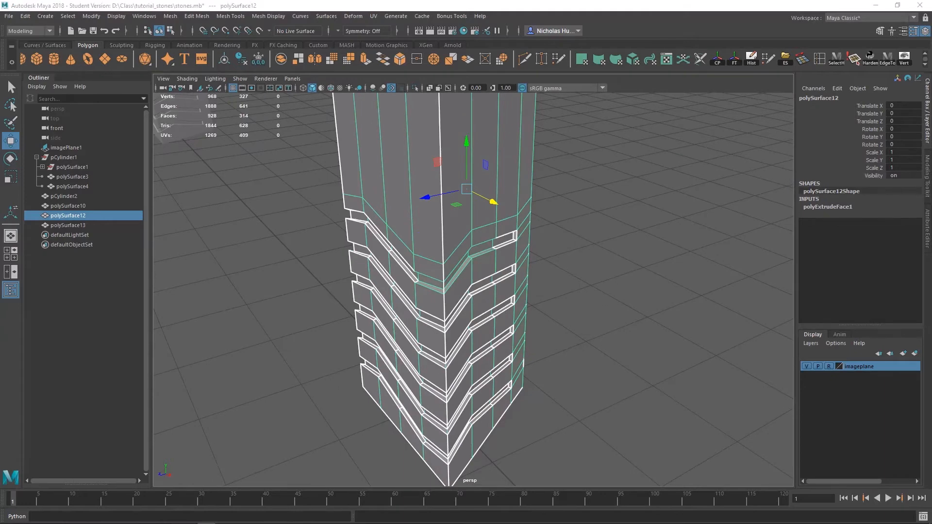
{"action": "left_click_drag", "start_coordinate": [434, 335], "coordinate": [446, 289], "text": "alt"}
{"action": "right_click_drag", "start_coordinate": [447, 289], "coordinate": [503, 313], "text": "alt"}
{"action": "key", "text": "3"}
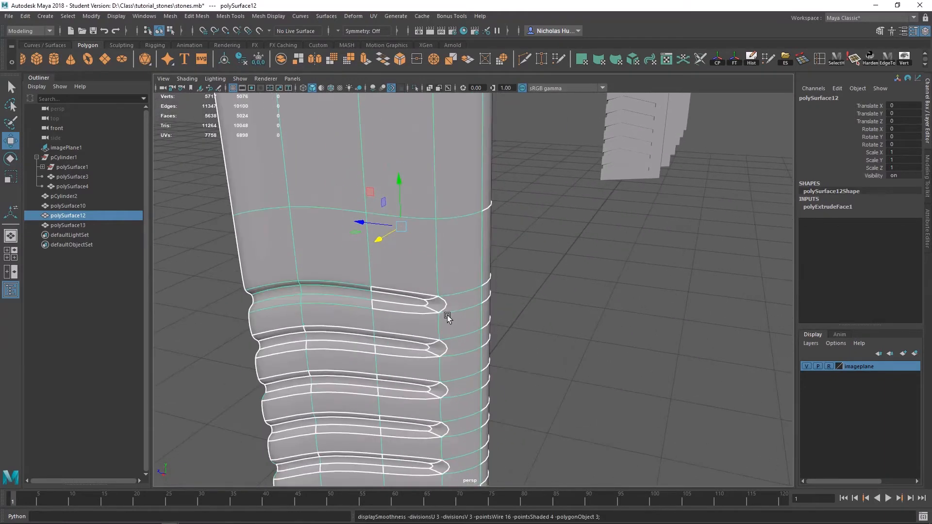
{"action": "right_click_drag", "start_coordinate": [448, 322], "coordinate": [435, 368], "text": "alt"}
{"action": "middle_click_drag", "start_coordinate": [435, 368], "coordinate": [461, 264], "text": "alt"}
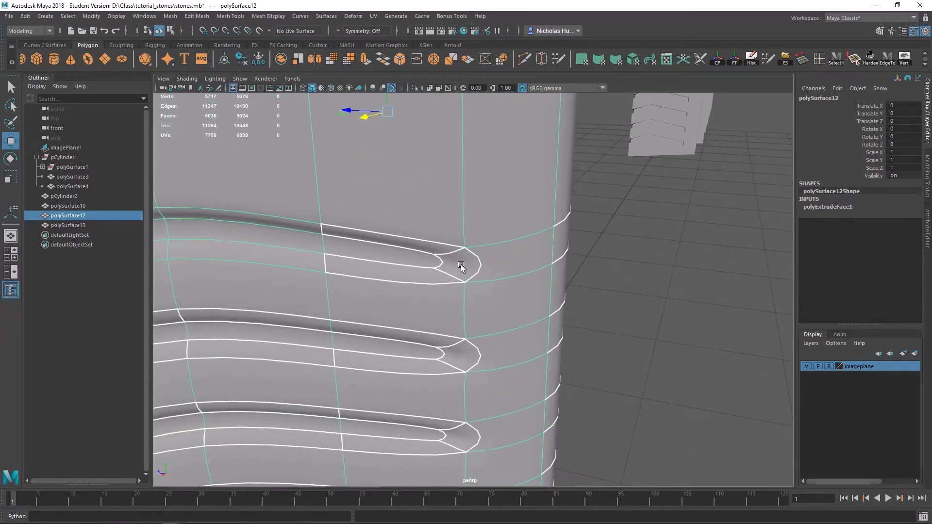
{"action": "right_click_drag", "start_coordinate": [553, 313], "coordinate": [357, 215], "text": "alt"}
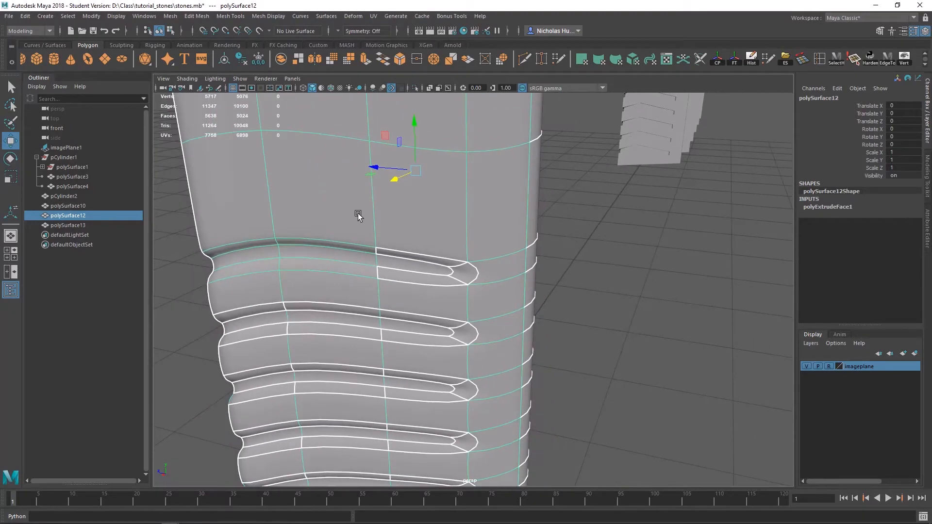
{"action": "left_click_drag", "start_coordinate": [459, 270], "coordinate": [499, 243], "text": "alt"}
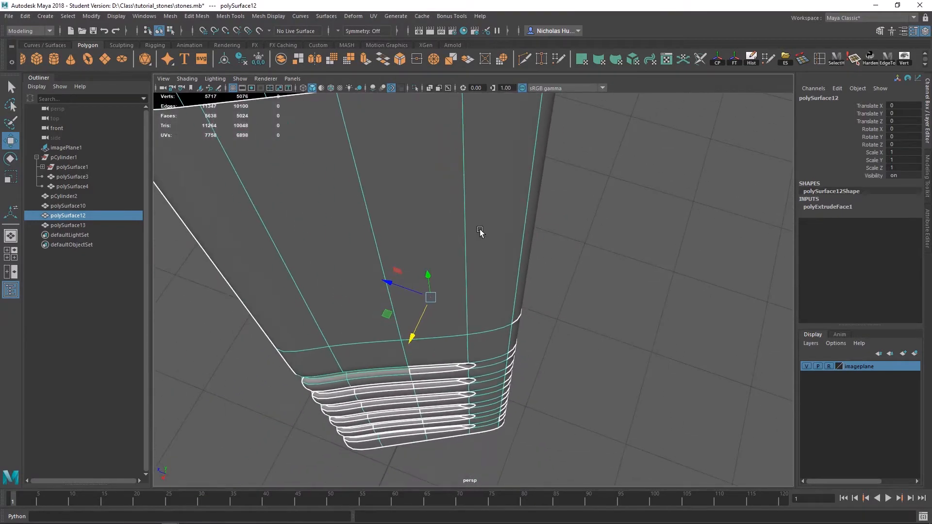
{"action": "right_click_drag", "start_coordinate": [480, 232], "coordinate": [429, 260], "text": "alt"}
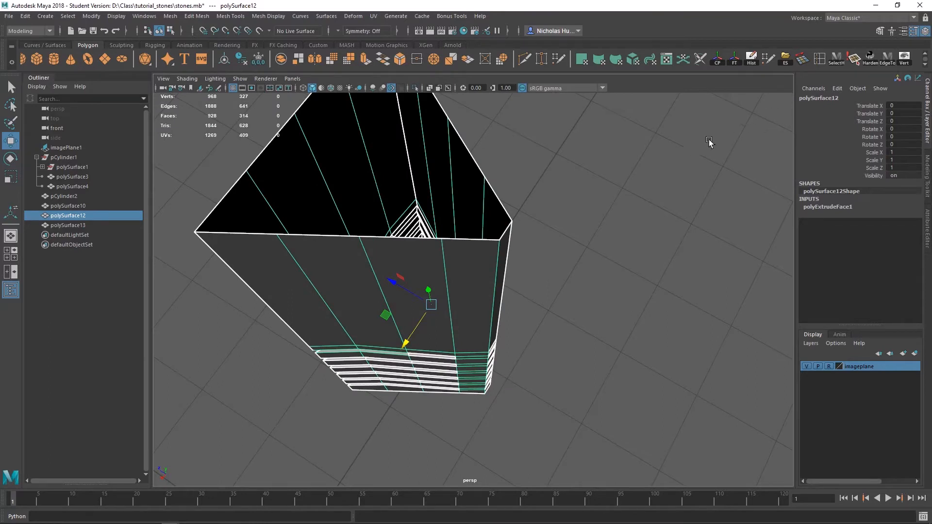
Insert 2 evenly spaced edge loops on each side of the bevelled corner, between the bevel edge and the groove ends.
{"action": "left_click", "coordinate": [238, 18]}
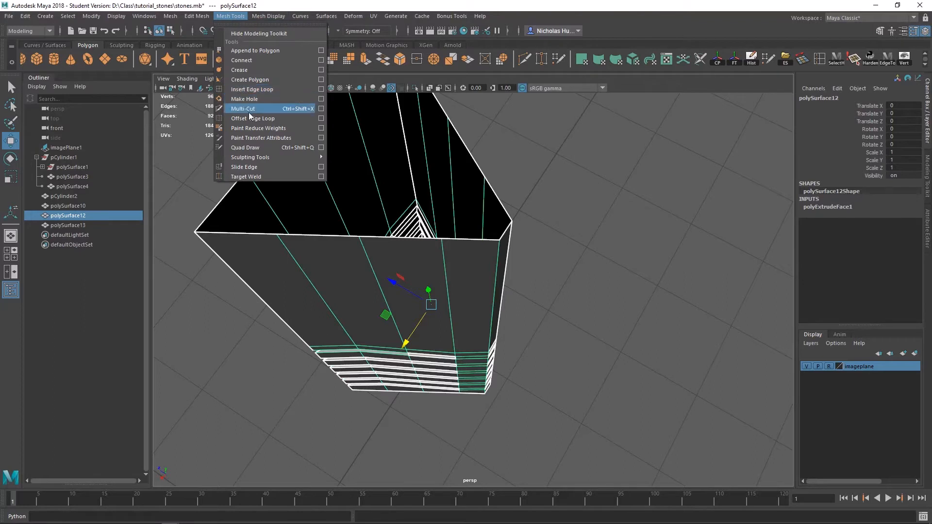
{"action": "left_click", "coordinate": [258, 89]}
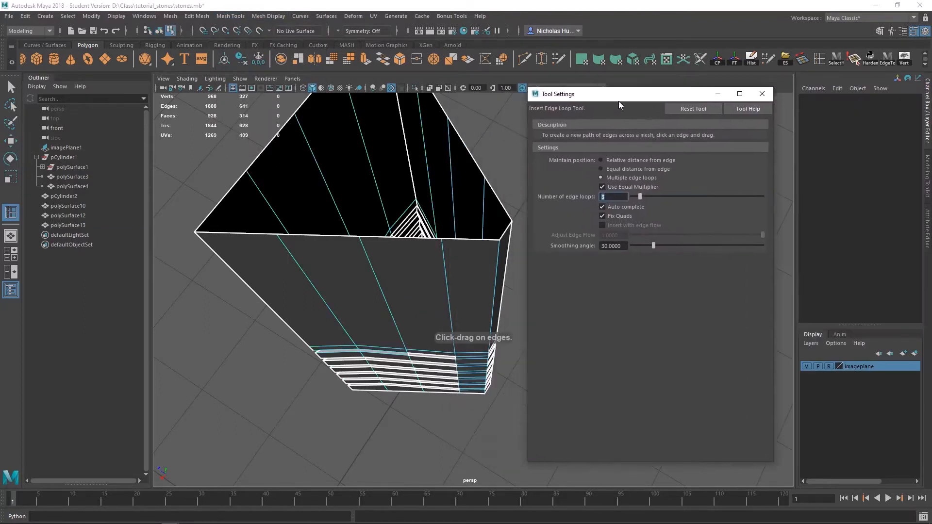
{"action": "left_click_drag", "start_coordinate": [618, 101], "coordinate": [645, 121]}
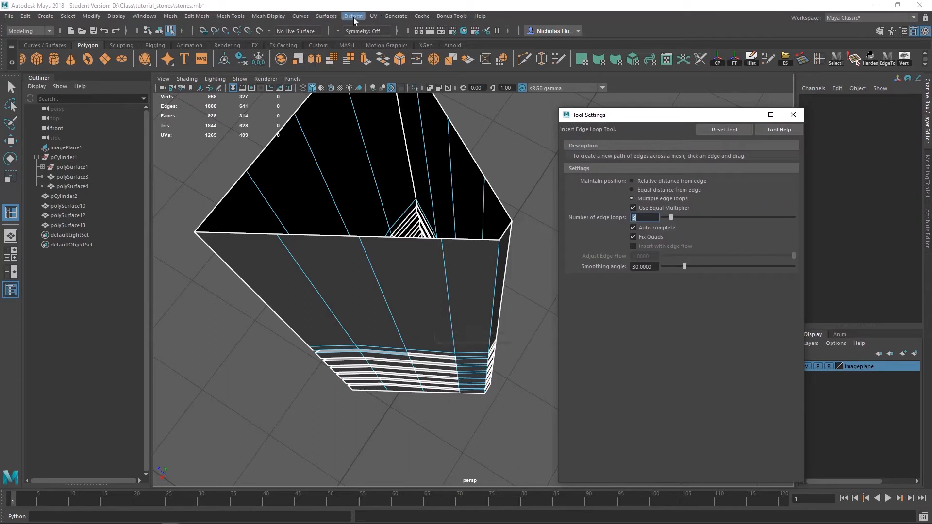
{"action": "left_click", "coordinate": [231, 16]}
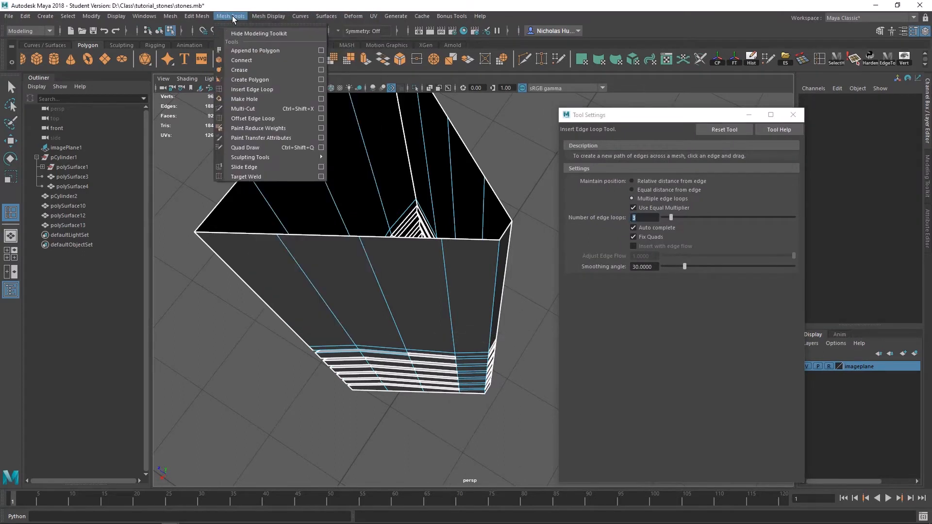
{"action": "left_click", "coordinate": [321, 90]}
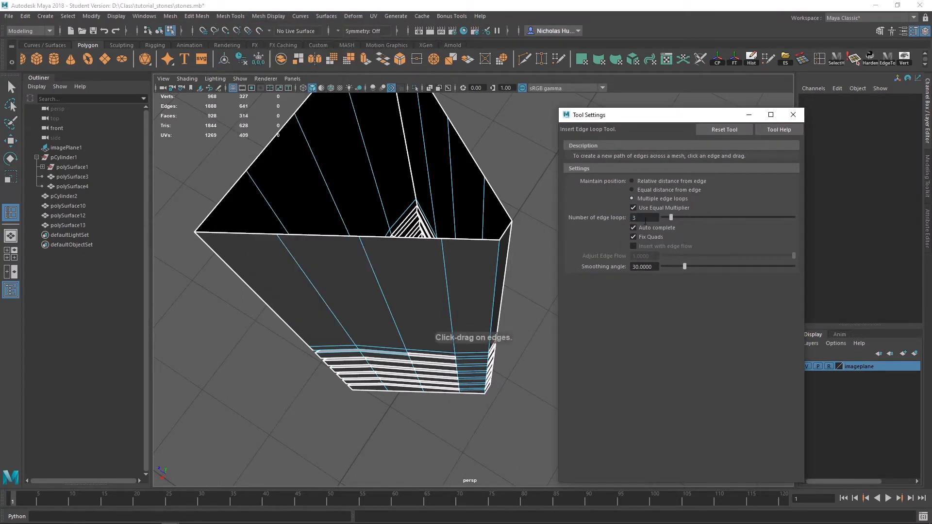
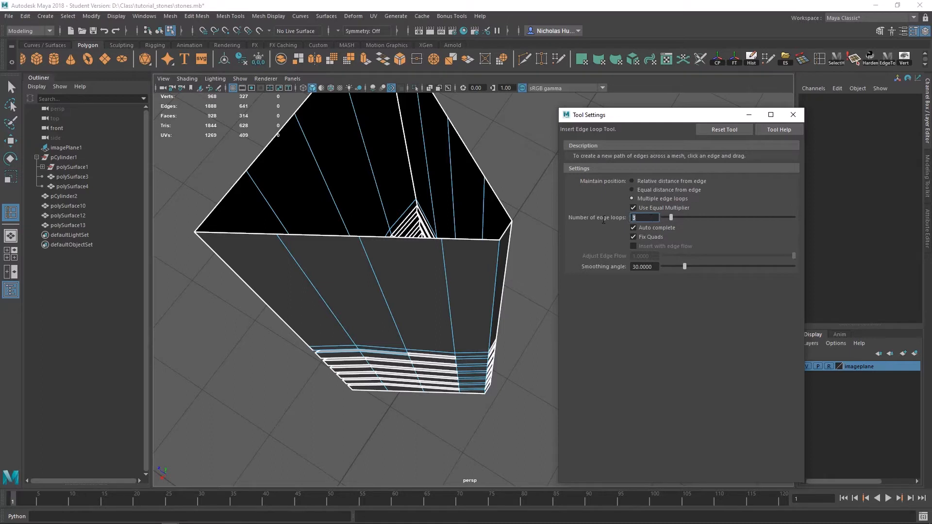
{"action": "type", "text": "2"}
{"action": "key", "text": "Return"}
{"action": "left_click", "coordinate": [464, 353]}
{"action": "left_click_drag", "start_coordinate": [499, 332], "coordinate": [243, 328], "text": "alt"}
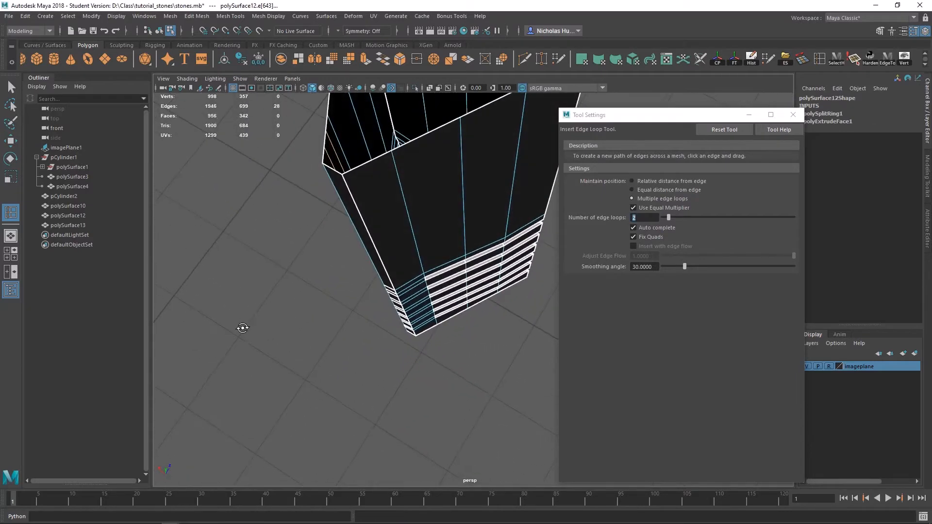
{"action": "left_click", "coordinate": [406, 286]}
{"action": "left_click_drag", "start_coordinate": [407, 285], "coordinate": [456, 270], "text": "alt"}
{"action": "right_click_drag", "start_coordinate": [456, 270], "coordinate": [507, 229]}
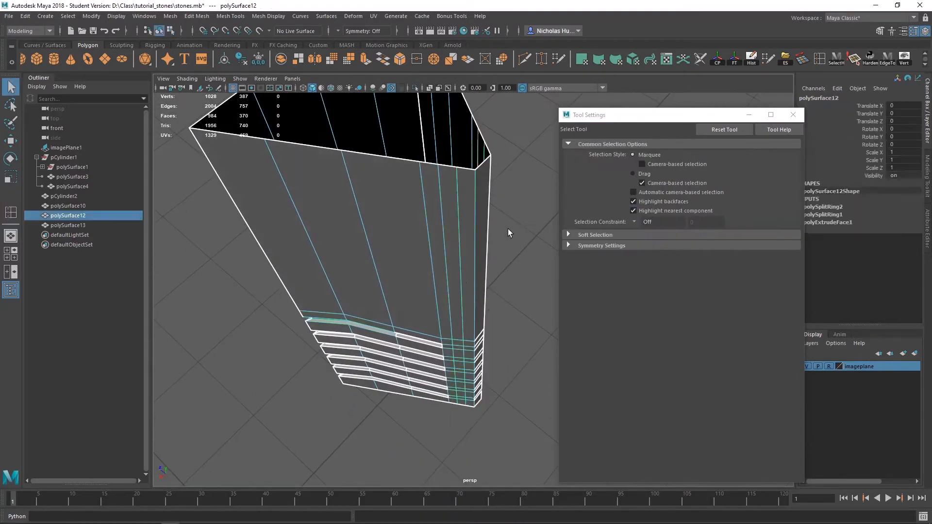
{"action": "left_click", "coordinate": [793, 115]}
Delete the inserted edge loop nearest the bevel on each side of the corner, keeping the loop closer to the groove ends.
{"action": "scroll", "coordinate": [471, 338], "scroll_direction": "up", "scroll_amount": 3}
{"action": "left_click_drag", "start_coordinate": [471, 339], "coordinate": [561, 292], "text": "alt"}
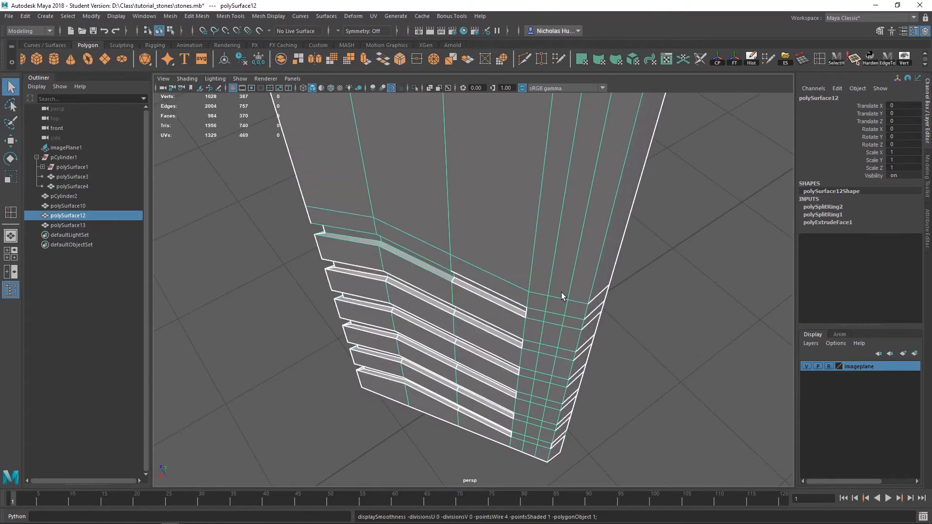
{"action": "scroll", "coordinate": [509, 336], "scroll_direction": "up", "scroll_amount": 2}
{"action": "scroll", "coordinate": [509, 336], "scroll_direction": "down", "scroll_amount": 3}
{"action": "left_click_drag", "start_coordinate": [509, 336], "coordinate": [461, 292], "text": "alt"}
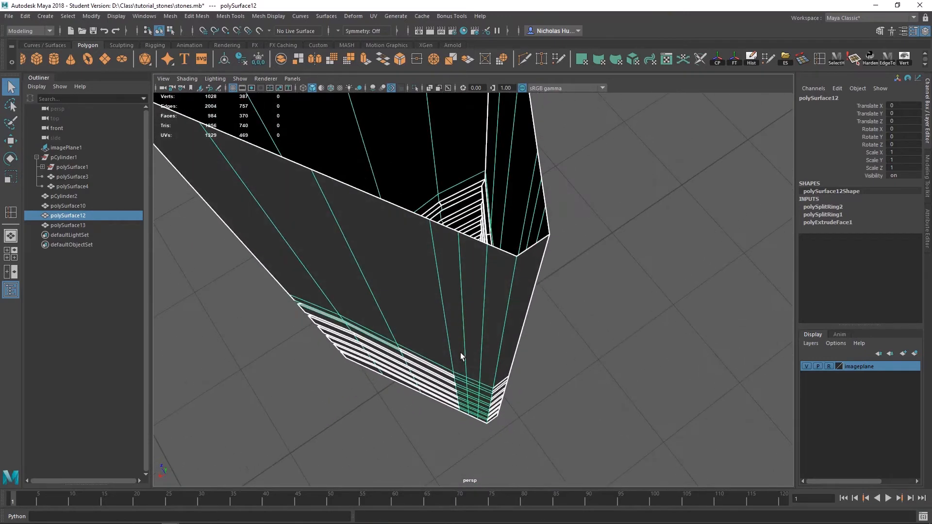
{"action": "right_click_drag", "start_coordinate": [475, 252], "coordinate": [476, 219]}
{"action": "left_click", "coordinate": [480, 313]}
{"action": "left_click_drag", "start_coordinate": [480, 312], "coordinate": [418, 272], "text": "alt"}
{"action": "double_click", "coordinate": [394, 279], "text": "shift"}
{"action": "right_click_drag", "start_coordinate": [471, 226], "coordinate": [421, 243], "text": "shift"}
{"action": "left_click_drag", "start_coordinate": [364, 275], "coordinate": [539, 280], "text": "alt"}
Examine the groove ends and the bevelled corner in smooth mesh preview, with and without the column's wireframe highlight.
{"action": "key", "text": "3"}
{"action": "left_click", "coordinate": [630, 304]}
{"action": "right_click_drag", "start_coordinate": [630, 304], "coordinate": [613, 338], "text": "alt"}
{"action": "middle_click_drag", "start_coordinate": [613, 338], "coordinate": [547, 218], "text": "alt"}
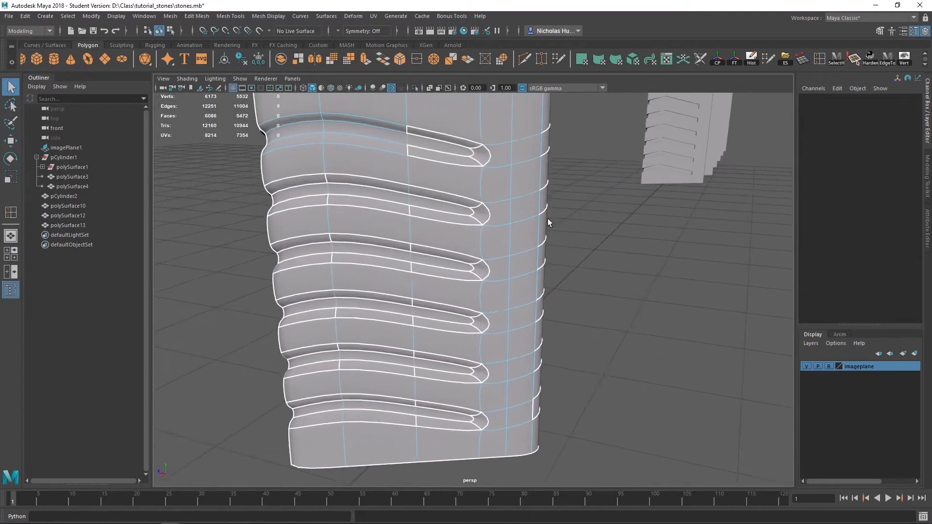
{"action": "left_click_drag", "start_coordinate": [548, 222], "coordinate": [495, 221], "text": "alt"}
{"action": "right_click_drag", "start_coordinate": [482, 209], "coordinate": [534, 198]}
{"action": "left_click_drag", "start_coordinate": [553, 241], "coordinate": [478, 225], "text": "alt"}
{"action": "scroll", "coordinate": [466, 204], "scroll_direction": "up", "scroll_amount": 3}
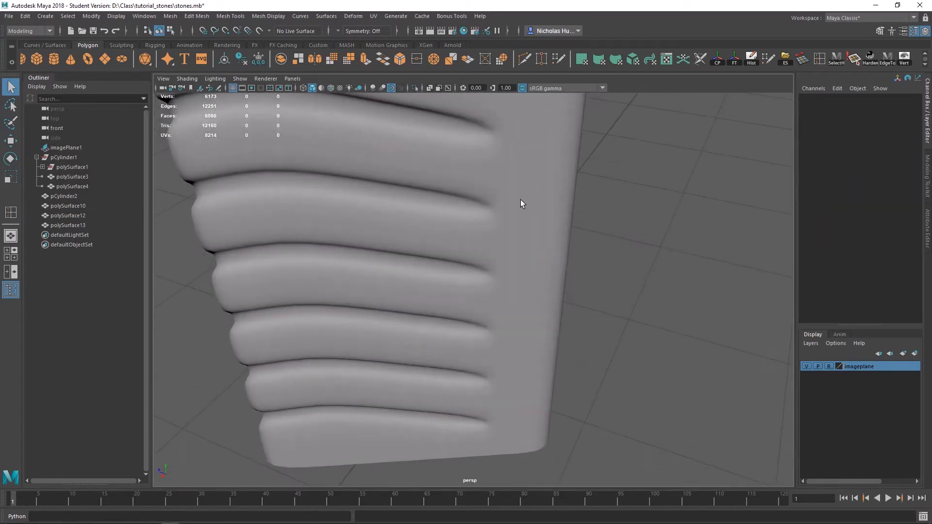
{"action": "left_click_drag", "start_coordinate": [521, 200], "coordinate": [526, 258], "text": "alt"}
{"action": "scroll", "coordinate": [526, 258], "scroll_direction": "down", "scroll_amount": 4}
Return the column to unsmoothed display and select the wall face loops running around the top two grooves.
{"action": "left_click", "coordinate": [382, 229]}
{"action": "key", "text": "1"}
{"action": "left_click_drag", "start_coordinate": [412, 225], "coordinate": [487, 184], "text": "alt"}
{"action": "scroll", "coordinate": [487, 184], "scroll_direction": "up", "scroll_amount": 3}
{"action": "middle_click_drag", "start_coordinate": [487, 183], "coordinate": [495, 170], "text": "alt"}
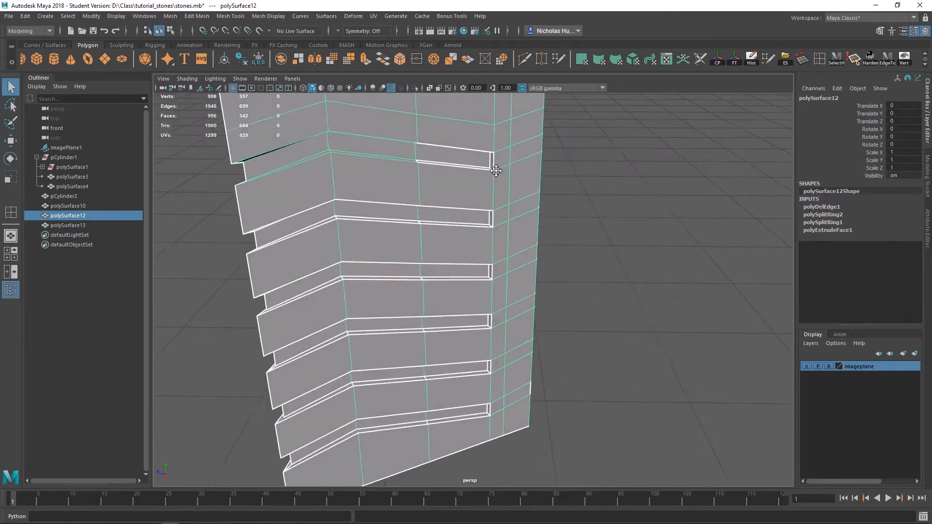
{"action": "left_click_drag", "start_coordinate": [496, 170], "coordinate": [480, 265], "text": "alt"}
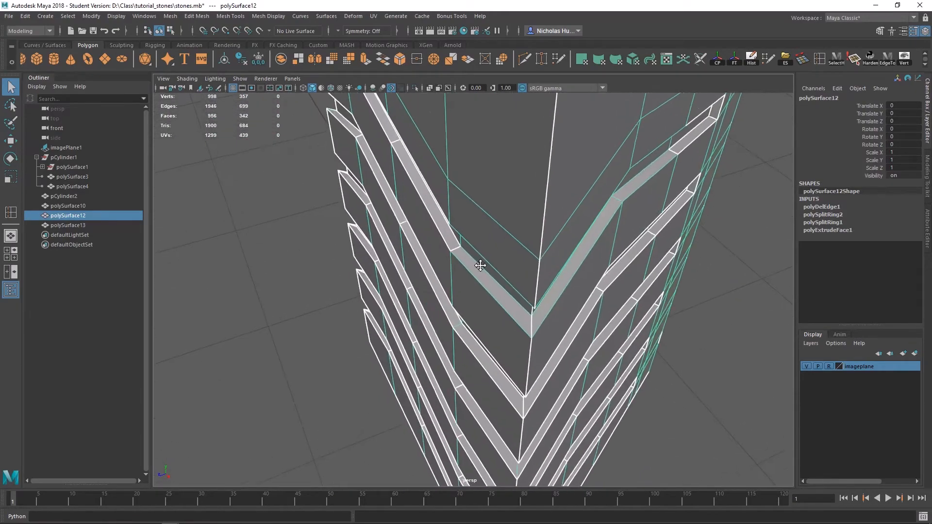
{"action": "middle_click_drag", "start_coordinate": [480, 266], "coordinate": [452, 233], "text": "alt"}
{"action": "right_click_drag", "start_coordinate": [471, 248], "coordinate": [470, 275]}
{"action": "left_click_drag", "start_coordinate": [489, 236], "coordinate": [484, 379], "text": "alt"}
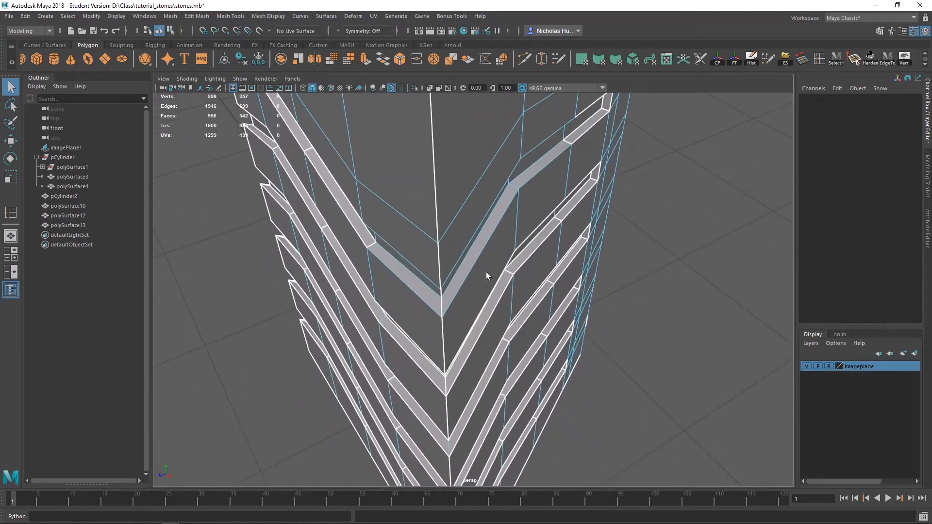
{"action": "left_click_drag", "start_coordinate": [486, 276], "coordinate": [476, 308], "text": "alt"}
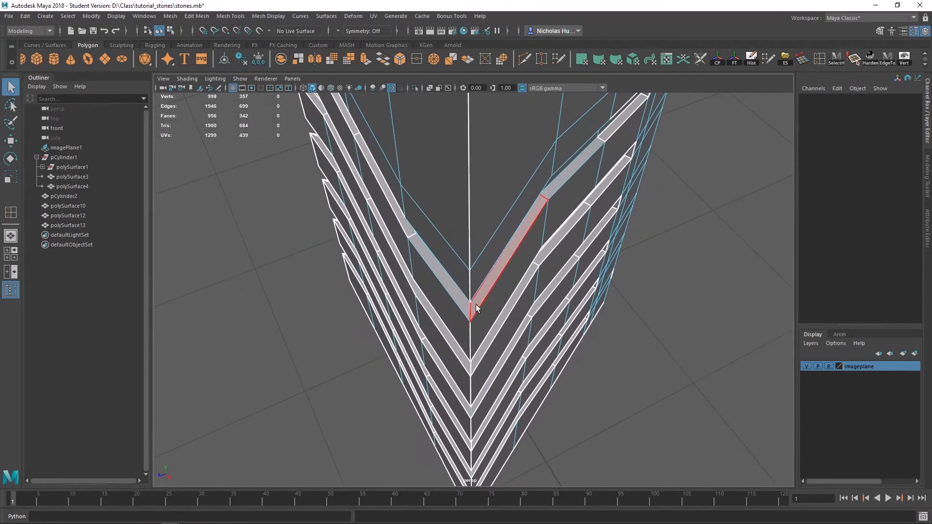
{"action": "left_click", "coordinate": [476, 308]}
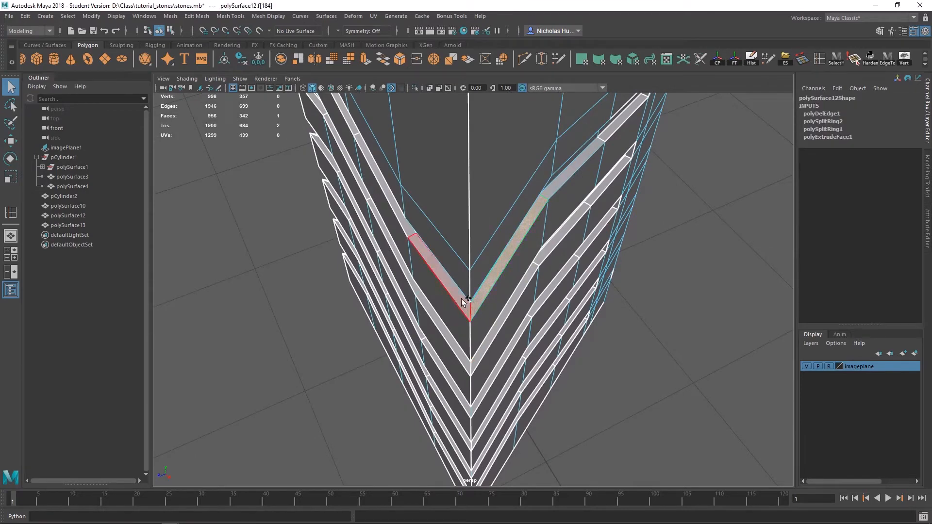
{"action": "double_click", "coordinate": [461, 298], "text": "shift"}
{"action": "left_click", "coordinate": [479, 357], "text": "shift"}
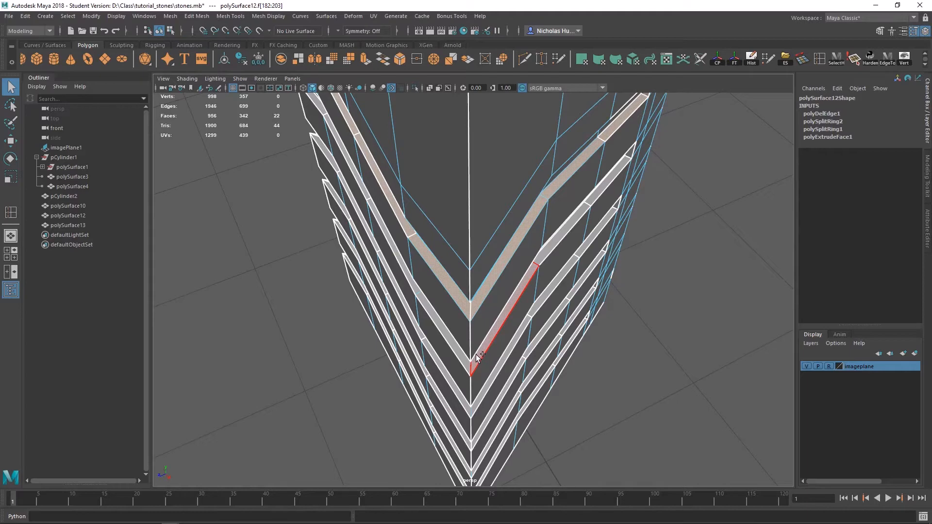
{"action": "double_click", "coordinate": [462, 359], "text": "shift"}
Add the wall face loops of the remaining four lower grooves to the face selection.
{"action": "left_click_drag", "start_coordinate": [485, 385], "coordinate": [587, 245], "text": "alt"}
{"action": "double_click", "coordinate": [461, 298], "text": "shift"}
{"action": "double_click", "coordinate": [473, 325], "text": "shift"}
{"action": "double_click", "coordinate": [464, 403], "text": "shift"}
{"action": "double_click", "coordinate": [478, 381], "text": "shift"}
{"action": "scroll", "coordinate": [575, 281], "scroll_direction": "up", "scroll_amount": 5}
Convert the face selection of all the groove walls to its edge perimeter.
{"action": "left_click_drag", "start_coordinate": [574, 285], "coordinate": [488, 366], "text": "alt"}
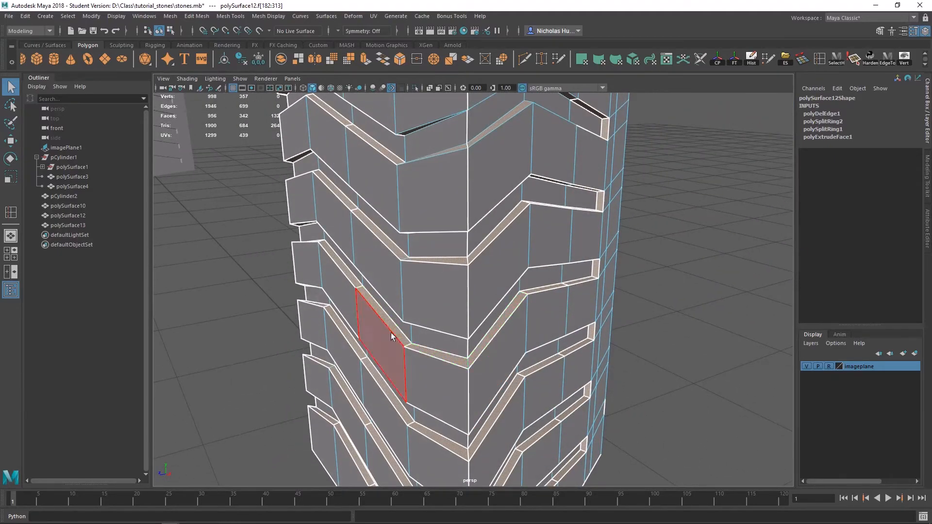
{"action": "left_click_drag", "start_coordinate": [357, 291], "coordinate": [488, 266], "text": "alt"}
{"action": "right_click_drag", "start_coordinate": [488, 267], "coordinate": [704, 335], "text": "alt"}
{"action": "middle_click_drag", "start_coordinate": [704, 335], "coordinate": [570, 281], "text": "alt"}
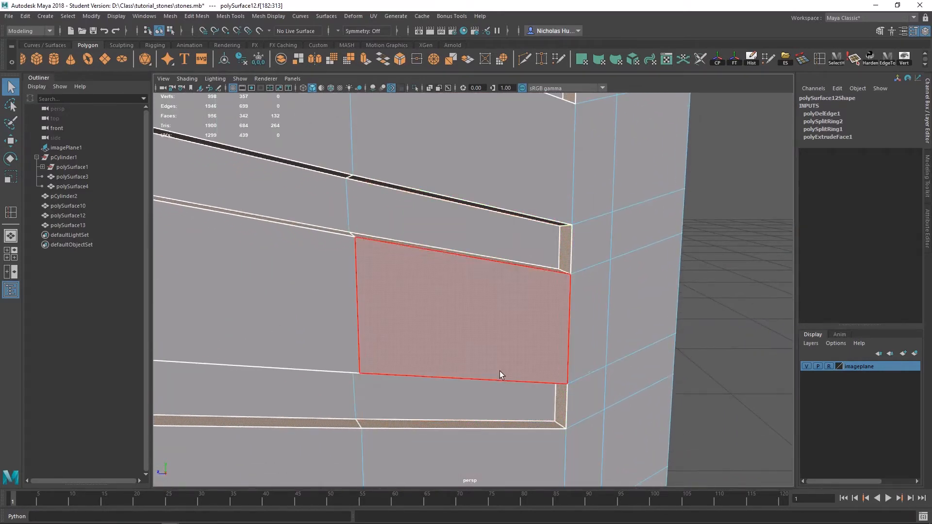
{"action": "right_click_drag", "start_coordinate": [500, 371], "coordinate": [396, 372], "text": "alt"}
{"action": "middle_click_drag", "start_coordinate": [395, 371], "coordinate": [470, 346], "text": "alt"}
{"action": "left_click_drag", "start_coordinate": [470, 347], "coordinate": [623, 357], "text": "alt"}
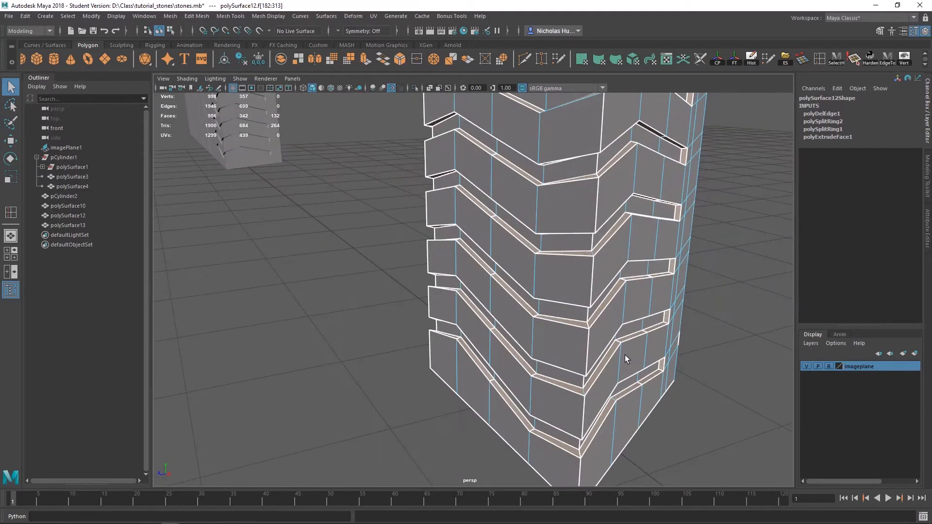
{"action": "right_click", "coordinate": [583, 297], "text": "ctrl"}
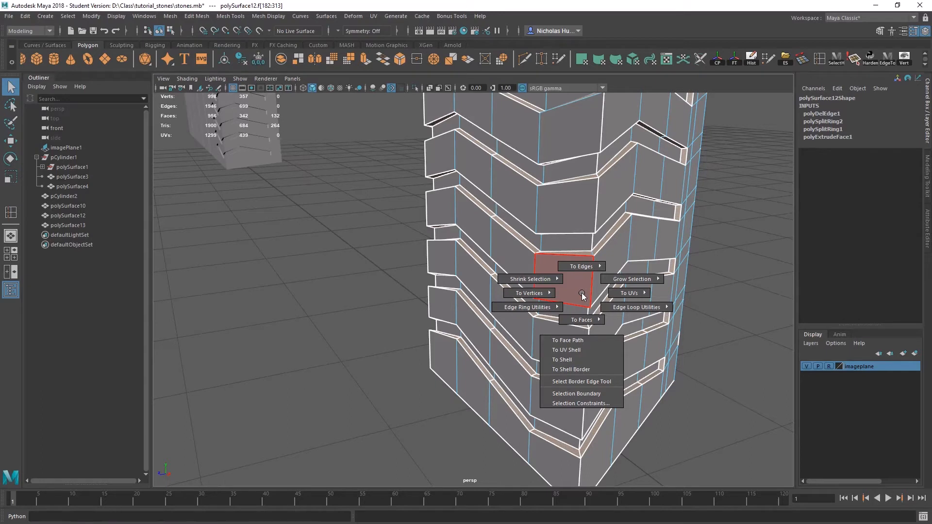
{"action": "mouse_move", "coordinate": [584, 263]}
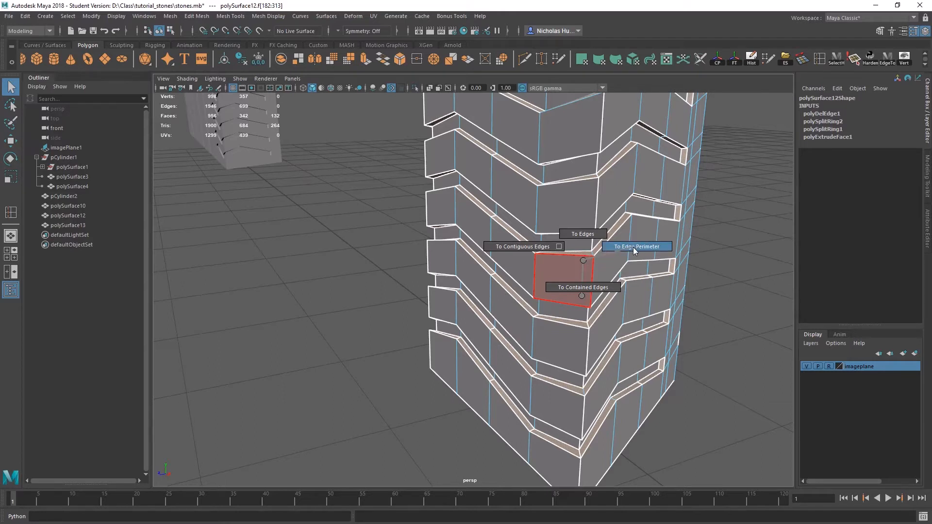
{"action": "right_click_drag", "start_coordinate": [633, 246], "coordinate": [633, 247], "text": "ctrl"}
Bevel the selected perimeter edges of all the grooves.
{"action": "scroll", "coordinate": [630, 287], "scroll_direction": "up", "scroll_amount": 3}
{"action": "left_click_drag", "start_coordinate": [629, 287], "coordinate": [502, 276], "text": "alt"}
{"action": "scroll", "coordinate": [480, 294], "scroll_direction": "up", "scroll_amount": 3}
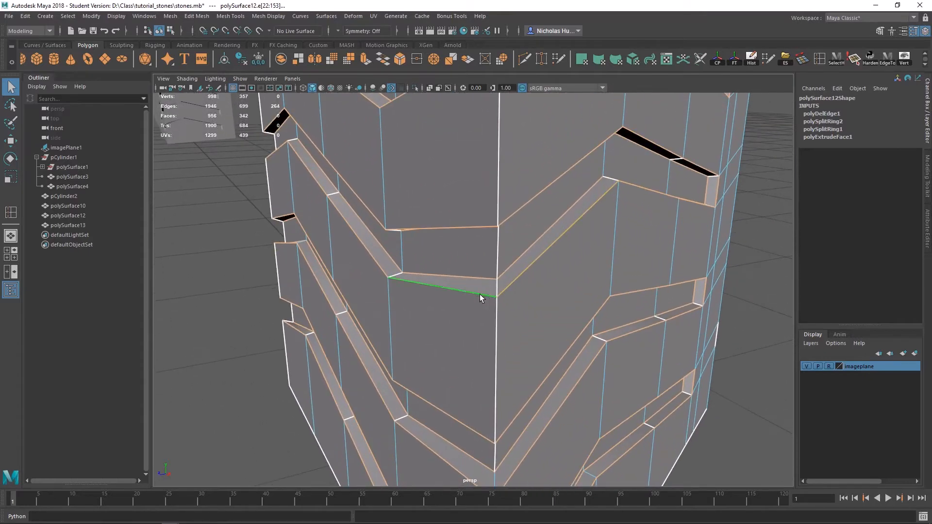
{"action": "scroll", "coordinate": [674, 194], "scroll_direction": "down", "scroll_amount": 3}
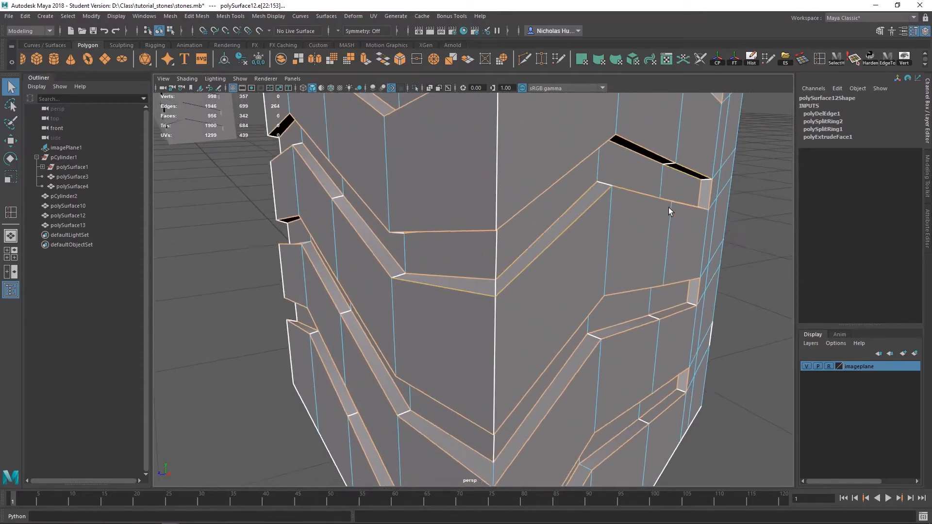
{"action": "left_click_drag", "start_coordinate": [668, 208], "coordinate": [563, 237], "text": "alt"}
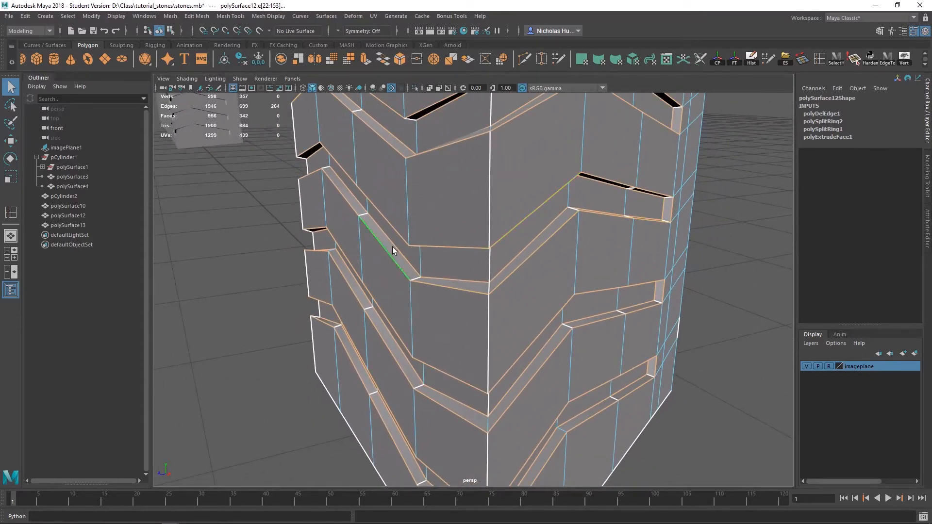
{"action": "left_click_drag", "start_coordinate": [529, 243], "coordinate": [471, 266], "text": "alt"}
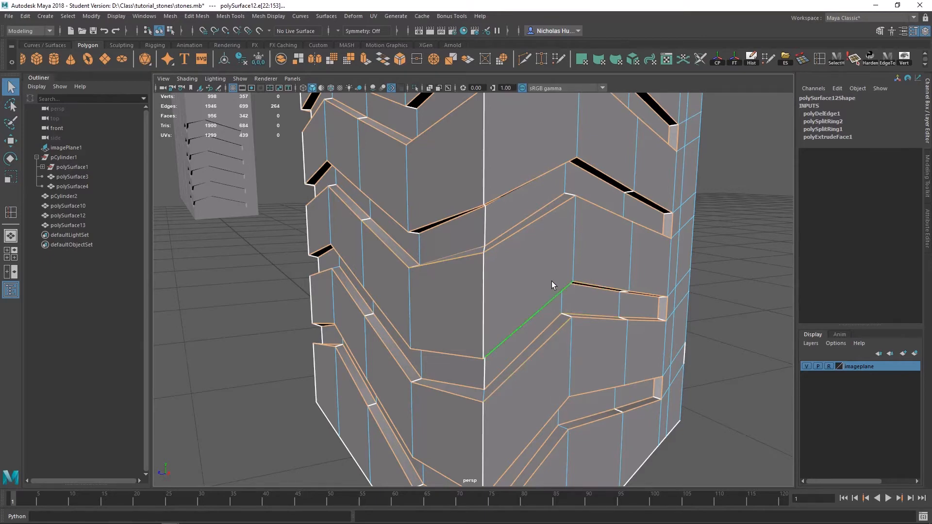
{"action": "left_click_drag", "start_coordinate": [420, 359], "coordinate": [455, 267], "text": "alt"}
{"action": "left_click_drag", "start_coordinate": [532, 276], "coordinate": [545, 291], "text": "alt"}
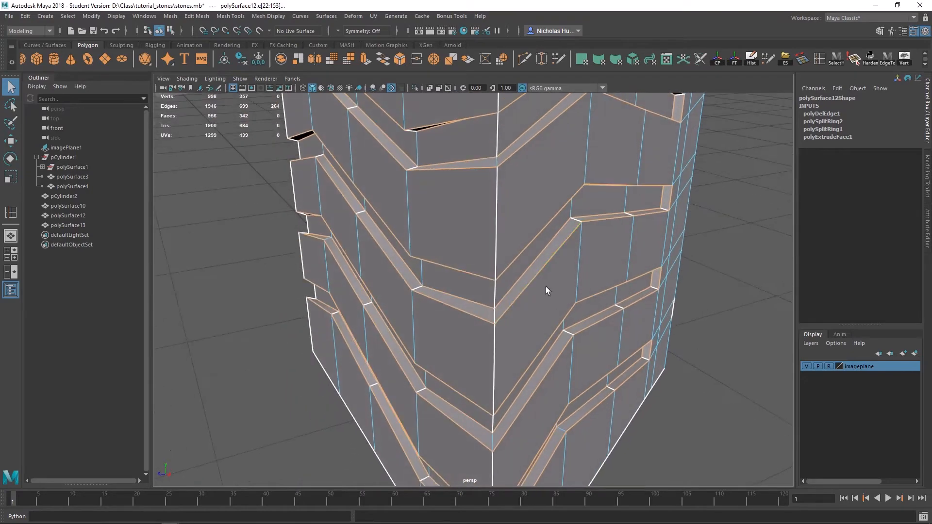
{"action": "left_click", "coordinate": [400, 59]}
{"action": "right_click_drag", "start_coordinate": [455, 215], "coordinate": [497, 215], "text": "shift"}
Show the bevelled column in smooth mesh preview, return to object mode and clear the selection.
{"action": "left_click_drag", "start_coordinate": [475, 246], "coordinate": [571, 250], "text": "alt"}
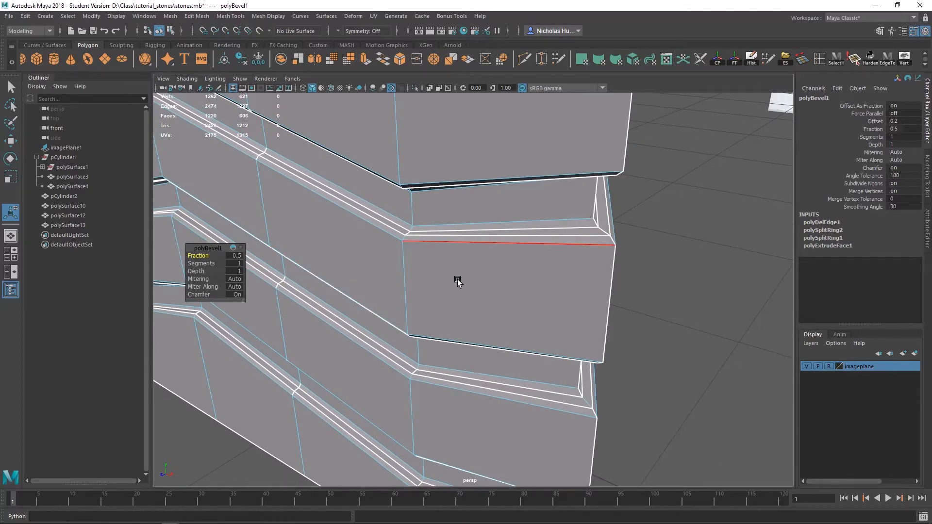
{"action": "scroll", "coordinate": [457, 281], "scroll_direction": "down", "scroll_amount": 6}
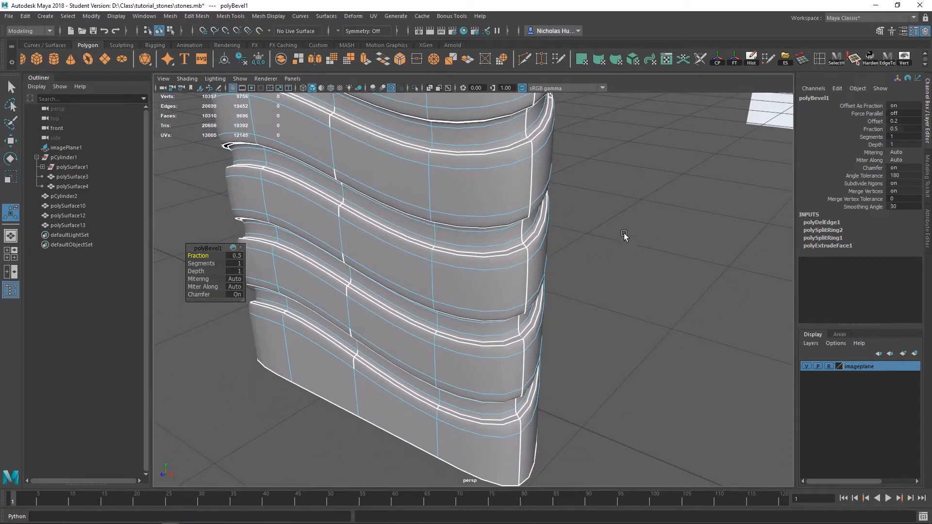
{"action": "left_click", "coordinate": [607, 217]}
{"action": "right_click_drag", "start_coordinate": [590, 230], "coordinate": [621, 217]}
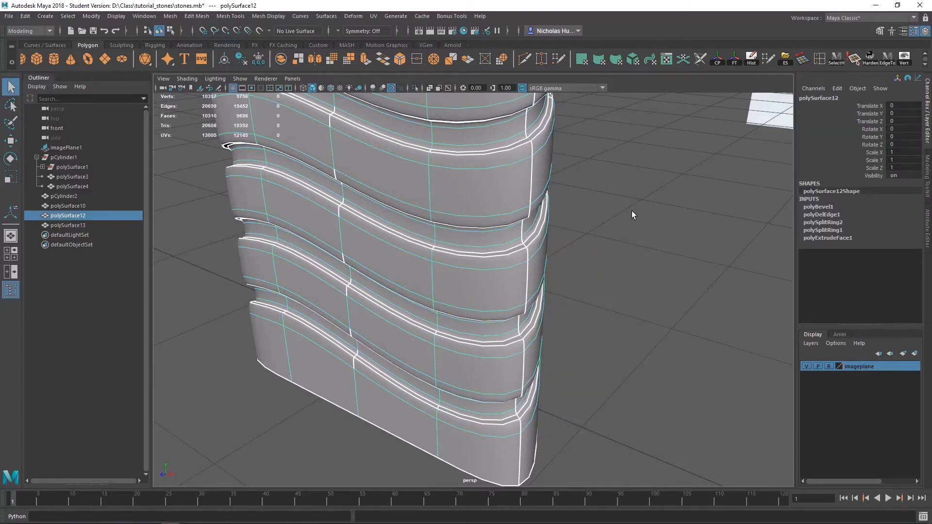
{"action": "left_click", "coordinate": [629, 214]}
Examine the smoothed column's bevelled grooves and rounded corners from several sides, close up and from a distance.
{"action": "left_click_drag", "start_coordinate": [628, 213], "coordinate": [559, 231], "text": "alt"}
{"action": "right_click_drag", "start_coordinate": [559, 231], "coordinate": [484, 237], "text": "alt"}
{"action": "left_click_drag", "start_coordinate": [484, 236], "coordinate": [510, 229], "text": "alt"}
{"action": "middle_click_drag", "start_coordinate": [491, 242], "coordinate": [495, 336], "text": "alt"}
{"action": "right_click_drag", "start_coordinate": [495, 336], "coordinate": [467, 343], "text": "alt"}
{"action": "left_click_drag", "start_coordinate": [467, 342], "coordinate": [436, 261], "text": "alt"}
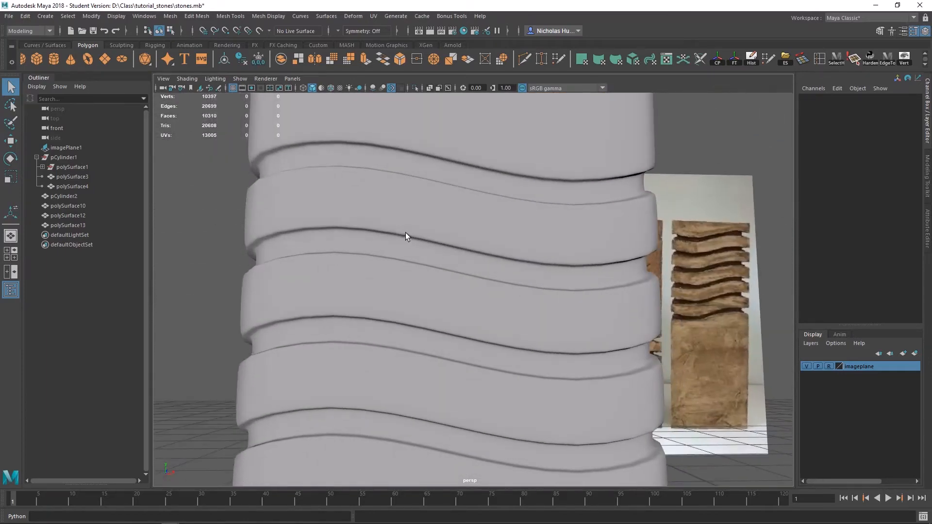
{"action": "left_click_drag", "start_coordinate": [523, 260], "coordinate": [547, 321], "text": "alt"}
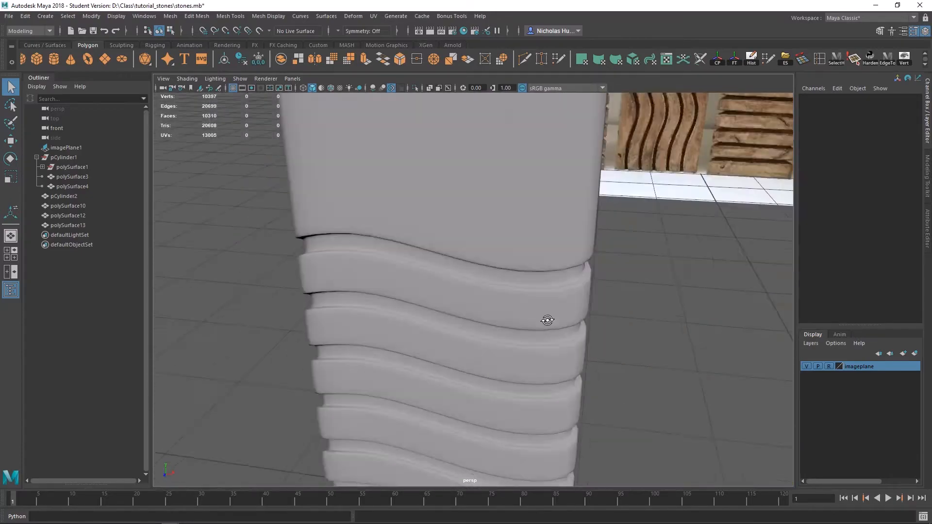
{"action": "right_click_drag", "start_coordinate": [547, 320], "coordinate": [480, 336], "text": "alt"}
{"action": "mouse_move", "coordinate": [480, 336]}
{"action": "left_mouse_down", "text": "alt"}
{"action": "mouse_move", "coordinate": [524, 376]}
{"action": "mouse_move", "coordinate": [537, 275]}
{"action": "mouse_move", "coordinate": [485, 233]}
{"action": "mouse_move", "coordinate": [440, 168]}
{"action": "mouse_move", "coordinate": [475, 308]}
{"action": "mouse_move", "coordinate": [470, 332]}
{"action": "left_mouse_up", "text": "alt"}
{"action": "scroll", "coordinate": [471, 333], "scroll_direction": "up", "scroll_amount": 7}
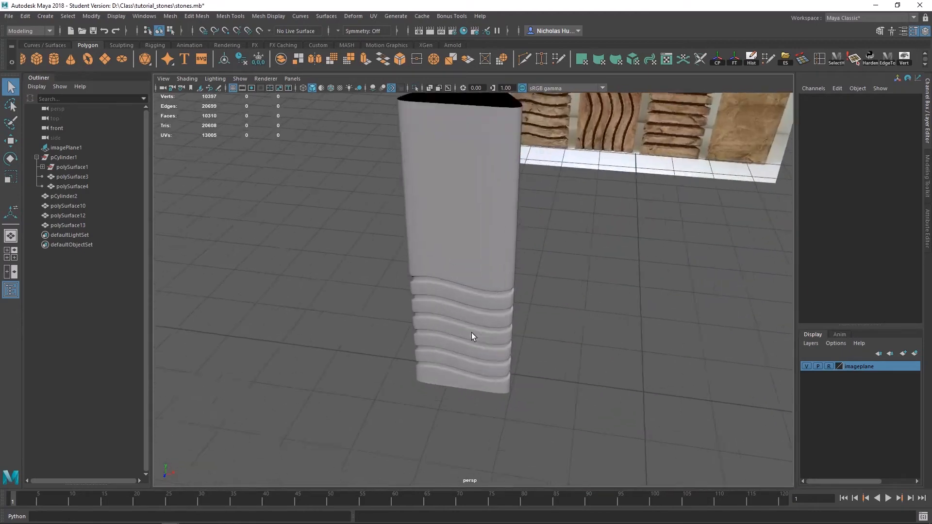
{"action": "middle_click_drag", "start_coordinate": [458, 345], "coordinate": [491, 273], "text": "alt"}
{"action": "right_click_drag", "start_coordinate": [491, 273], "coordinate": [529, 280], "text": "alt"}
{"action": "left_click_drag", "start_coordinate": [528, 279], "coordinate": [520, 252], "text": "alt"}
{"action": "middle_click_drag", "start_coordinate": [520, 253], "coordinate": [458, 287], "text": "alt"}
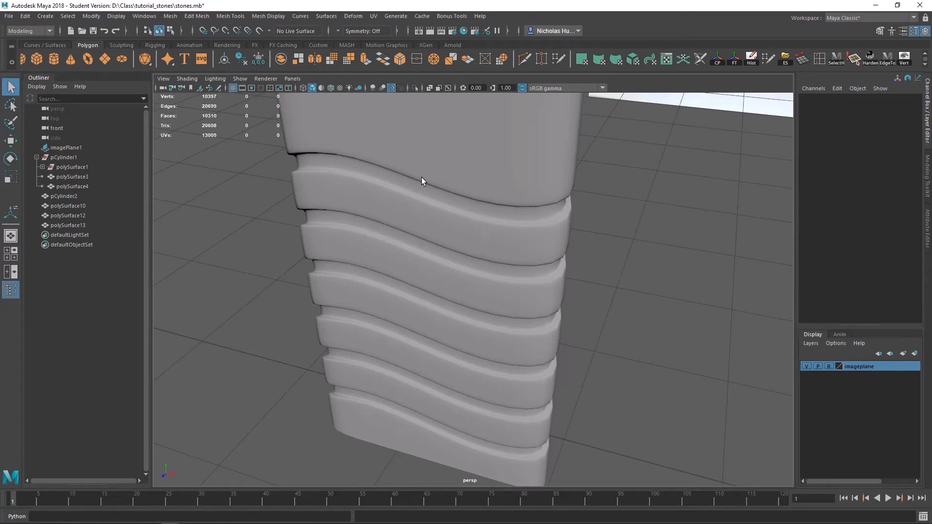
Recall the column's bevel settings, try a Fraction of 0.0 and set it back to 0.5.
{"action": "left_click", "coordinate": [396, 203]}
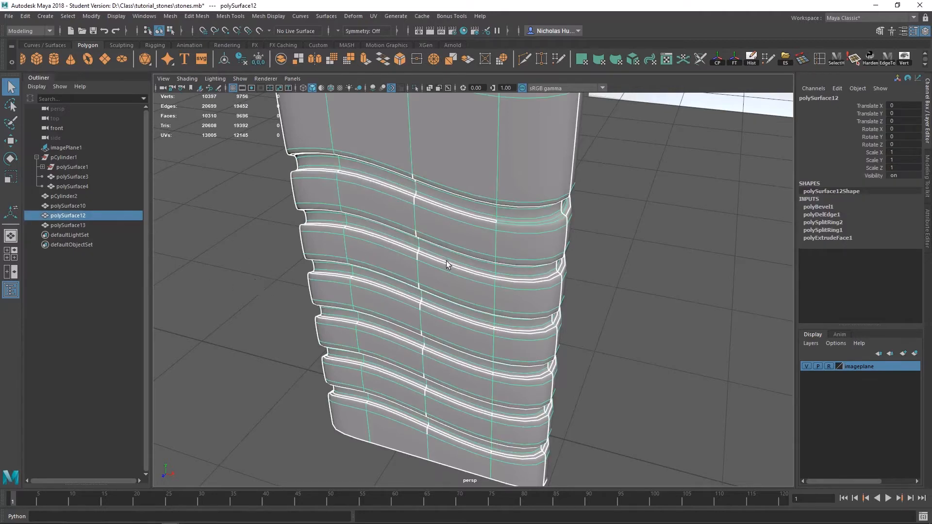
{"action": "right_click_drag", "start_coordinate": [443, 245], "coordinate": [445, 220]}
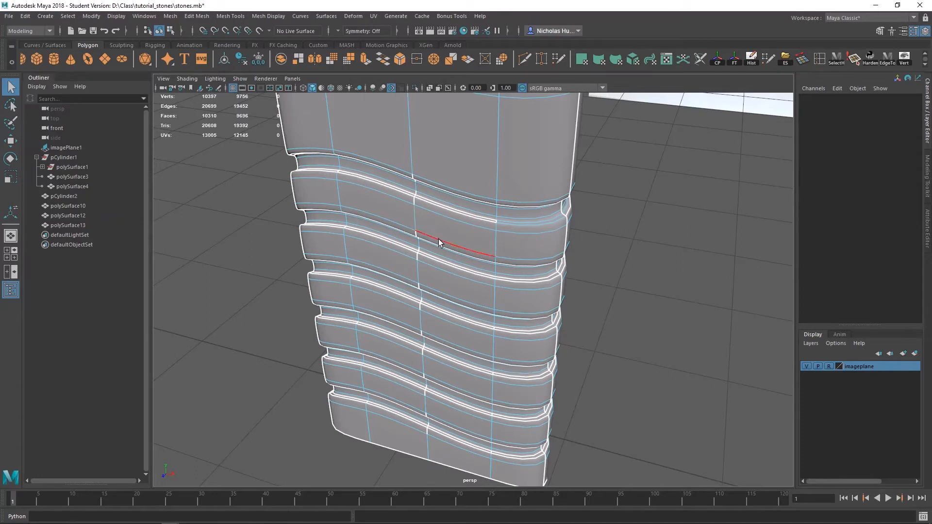
{"action": "right_click_drag", "start_coordinate": [438, 239], "coordinate": [470, 218]}
{"action": "key", "text": "t"}
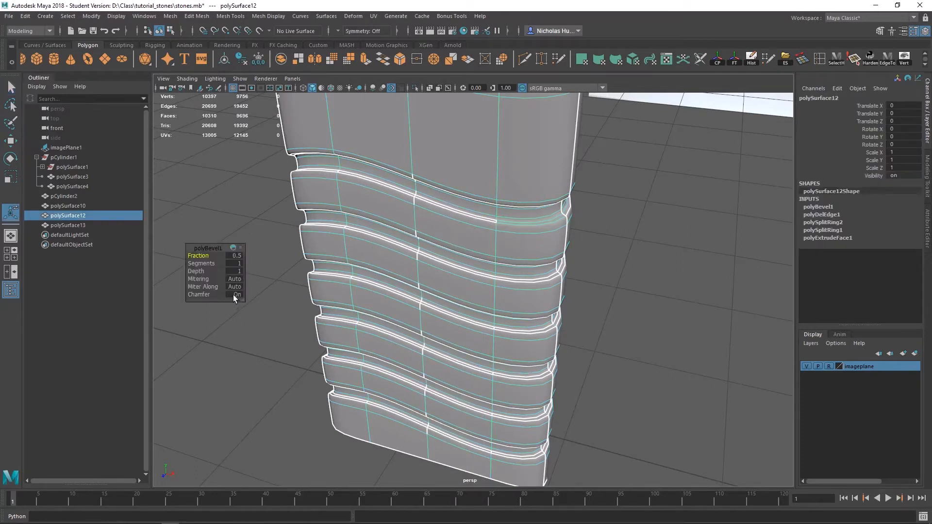
{"action": "mouse_move", "coordinate": [213, 254]}
{"action": "left_mouse_down"}
{"action": "mouse_move", "coordinate": [224, 240]}
{"action": "mouse_move", "coordinate": [204, 244]}
{"action": "left_mouse_up"}
{"action": "left_click", "coordinate": [236, 255]}
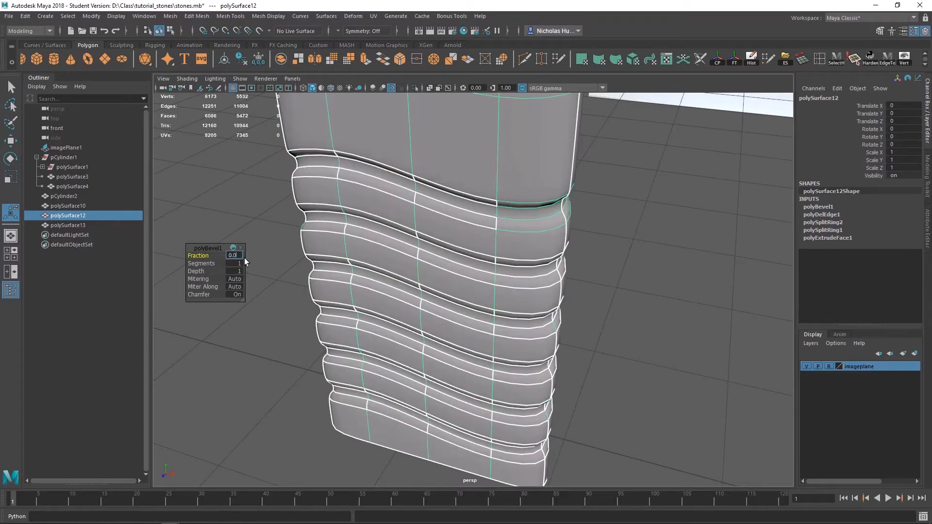
{"action": "type", "text": "0.5"}
{"action": "key", "text": "Return"}
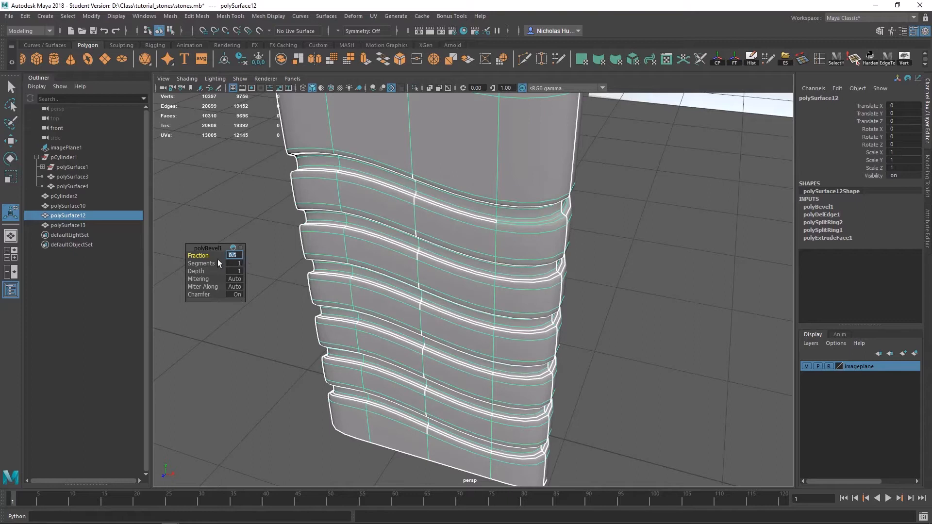
{"action": "left_click_drag", "start_coordinate": [204, 245], "coordinate": [221, 209]}
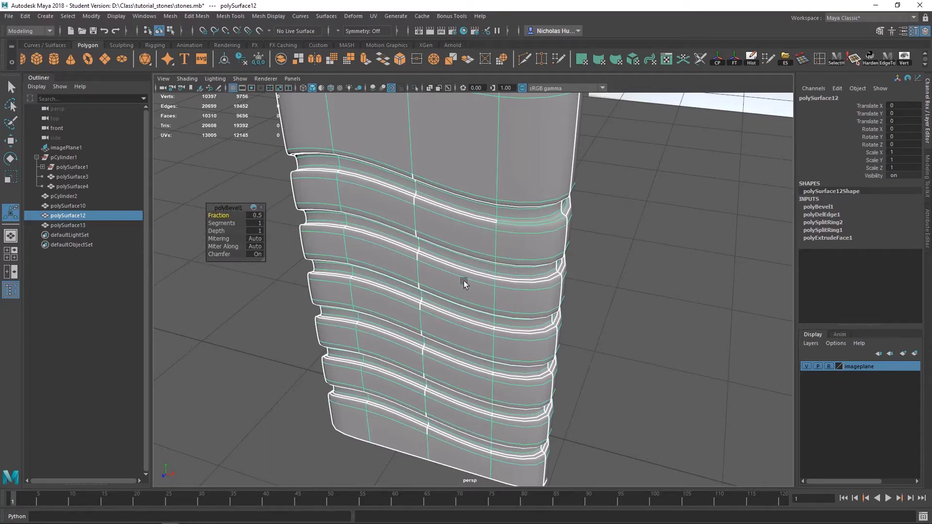
{"action": "left_click", "coordinate": [658, 279]}
{"action": "left_click", "coordinate": [500, 208]}
{"action": "left_click", "coordinate": [286, 283]}
{"action": "left_click", "coordinate": [340, 238]}
{"action": "left_click_drag", "start_coordinate": [224, 206], "coordinate": [207, 216]}
{"action": "right_click_drag", "start_coordinate": [380, 182], "coordinate": [560, 154]}
{"action": "left_click", "coordinate": [635, 180]}
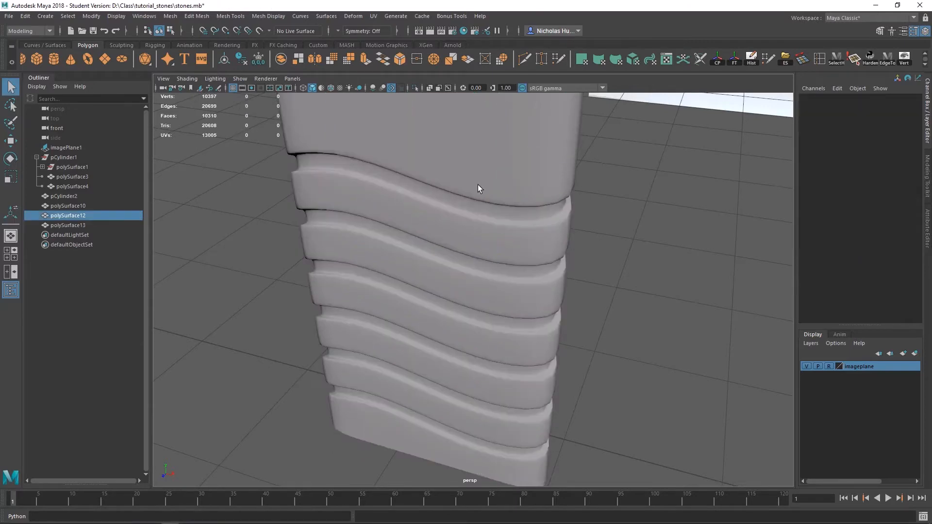
Recall the column's bevel settings and inspect the smoothed grooves around the column with and without its wireframe highlight.
{"action": "left_click", "coordinate": [337, 193]}
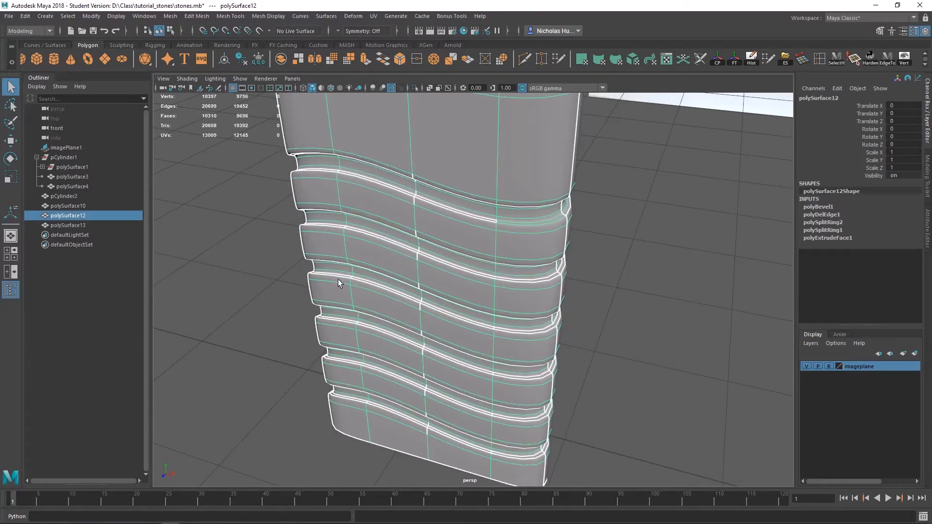
{"action": "key", "text": "t"}
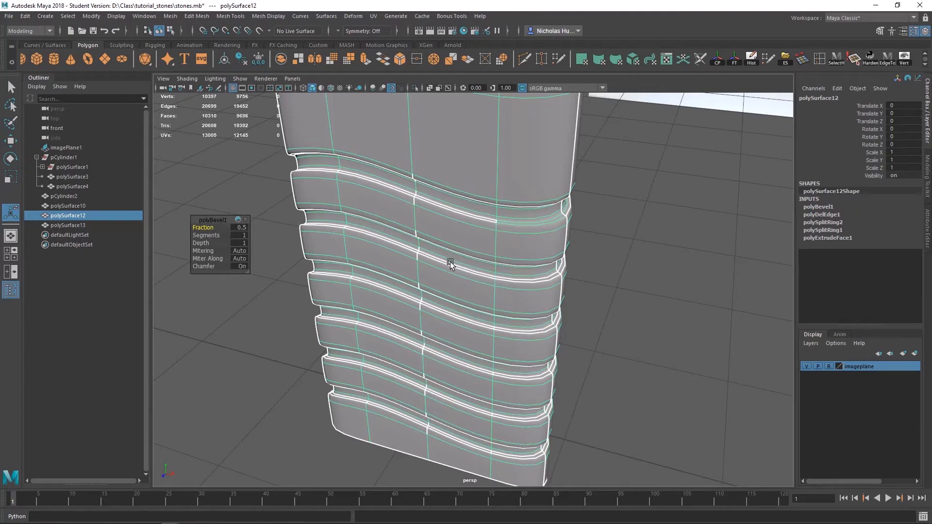
{"action": "left_click_drag", "start_coordinate": [695, 155], "coordinate": [744, 167], "text": "alt"}
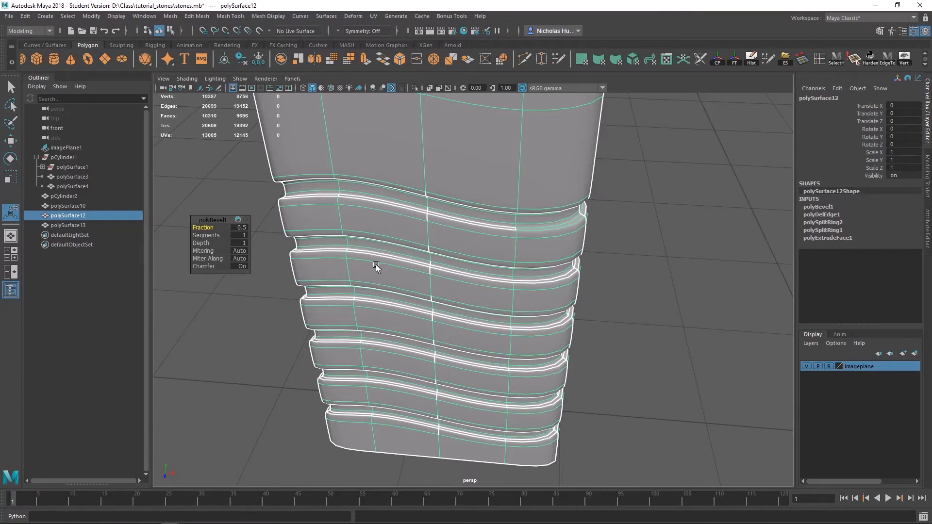
{"action": "left_click_drag", "start_coordinate": [601, 262], "coordinate": [495, 283], "text": "alt"}
{"action": "right_click_drag", "start_coordinate": [501, 243], "coordinate": [540, 226]}
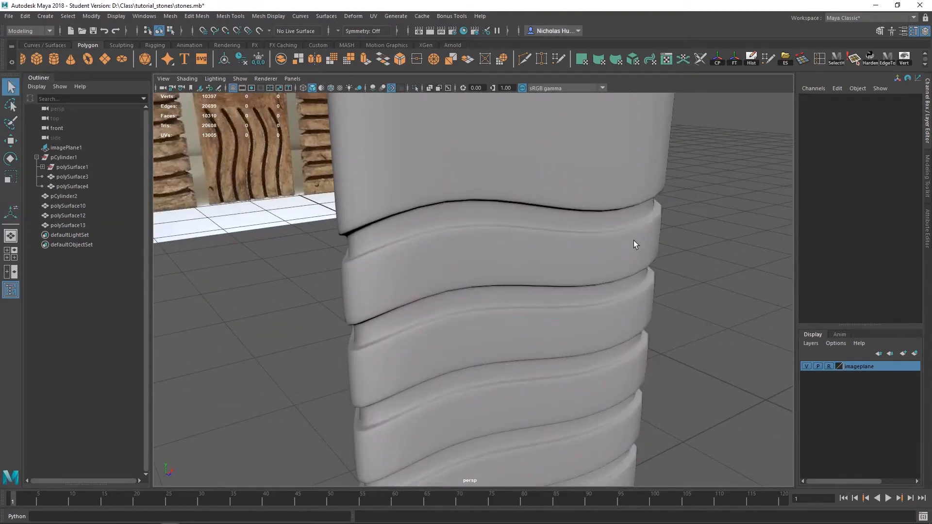
{"action": "left_click_drag", "start_coordinate": [635, 239], "coordinate": [430, 290], "text": "alt"}
Turn off Chamfer in the column's groove bevel and set its Fraction to 1.
{"action": "left_click", "coordinate": [580, 226]}
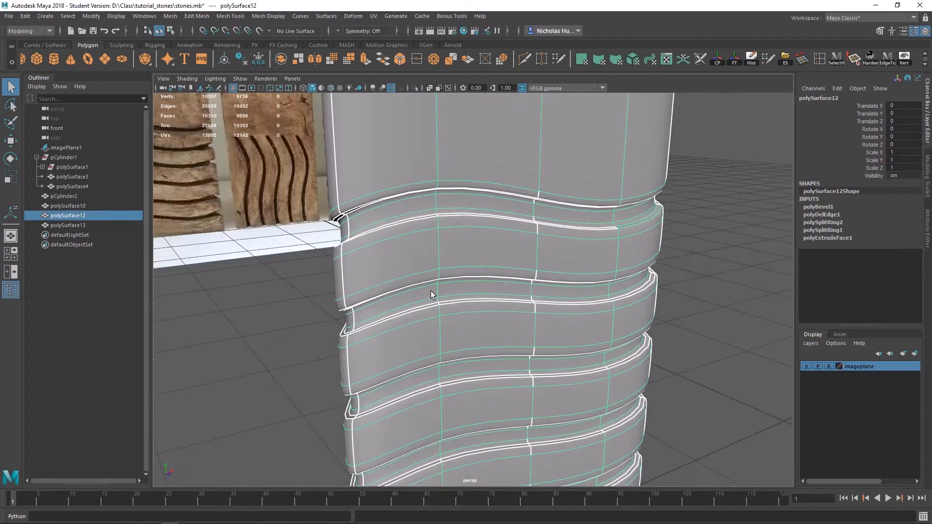
{"action": "key", "text": "t"}
{"action": "left_click_drag", "start_coordinate": [381, 219], "coordinate": [383, 261], "text": "alt"}
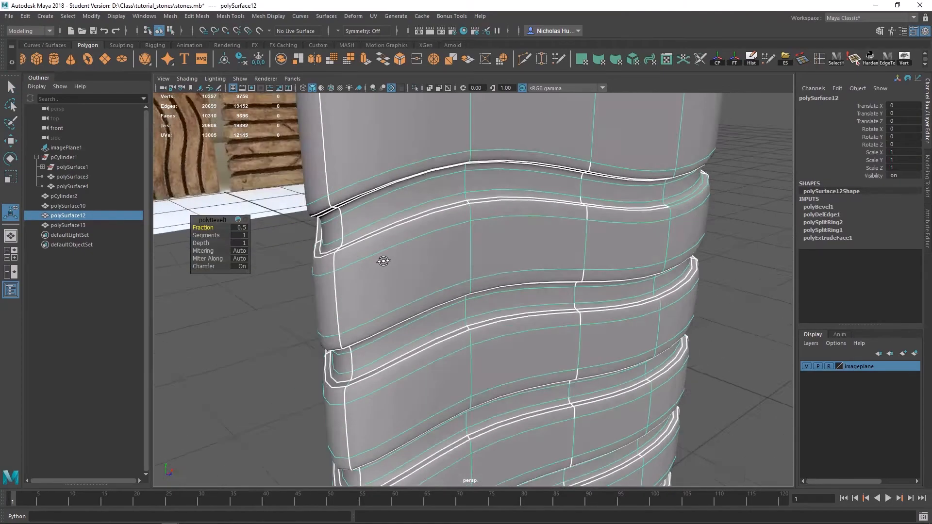
{"action": "left_click", "coordinate": [237, 266]}
{"action": "left_click_drag", "start_coordinate": [427, 268], "coordinate": [470, 270], "text": "alt"}
{"action": "right_click_drag", "start_coordinate": [471, 270], "coordinate": [543, 308], "text": "alt"}
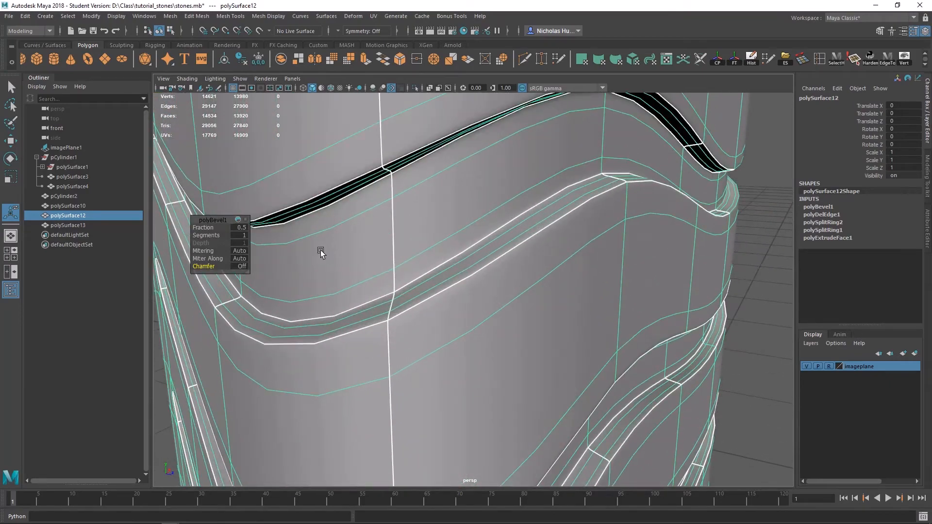
{"action": "type", "text": "1"}
{"action": "key", "text": "Return"}
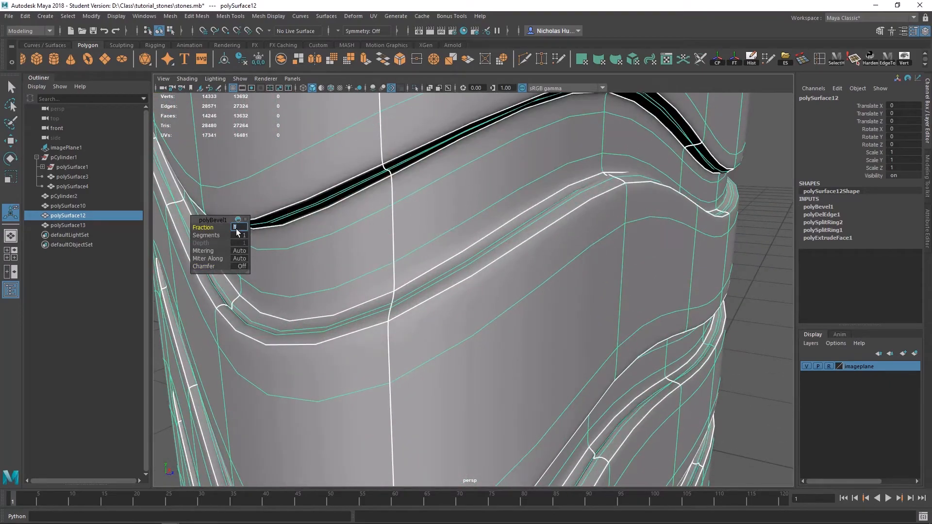
Examine the smoothed groove edges and the rounded corner with the column deselected, and reselect the column.
{"action": "left_click_drag", "start_coordinate": [321, 259], "coordinate": [386, 260], "text": "alt"}
{"action": "left_click_drag", "start_coordinate": [492, 239], "coordinate": [398, 262], "text": "alt"}
{"action": "left_click", "coordinate": [732, 296]}
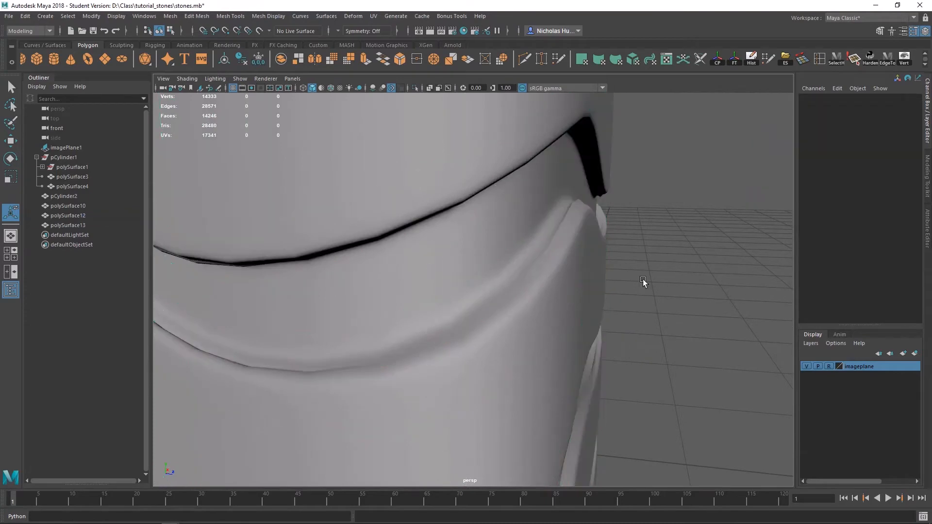
{"action": "left_click_drag", "start_coordinate": [605, 277], "coordinate": [427, 257], "text": "alt"}
{"action": "right_click_drag", "start_coordinate": [427, 257], "coordinate": [52, 18], "text": "alt"}
{"action": "left_click_drag", "start_coordinate": [524, 267], "coordinate": [484, 163], "text": "alt"}
{"action": "right_click_drag", "start_coordinate": [485, 163], "coordinate": [494, 226], "text": "alt"}
{"action": "left_click_drag", "start_coordinate": [493, 225], "coordinate": [475, 208], "text": "alt"}
{"action": "mouse_move", "coordinate": [475, 208]}
{"action": "right_mouse_down", "text": "alt"}
{"action": "mouse_move", "coordinate": [427, 237]}
{"action": "mouse_move", "coordinate": [418, 287]}
{"action": "right_mouse_up", "text": "alt"}
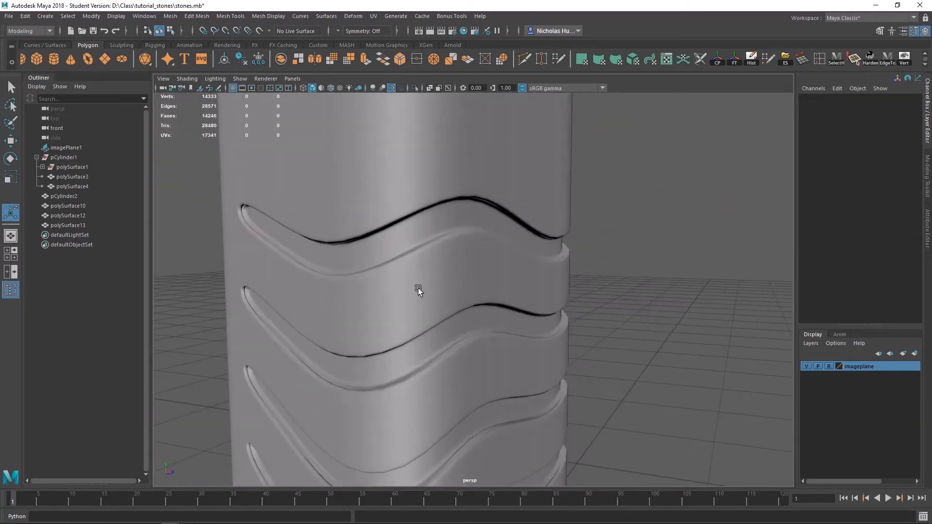
{"action": "left_click", "coordinate": [424, 260]}
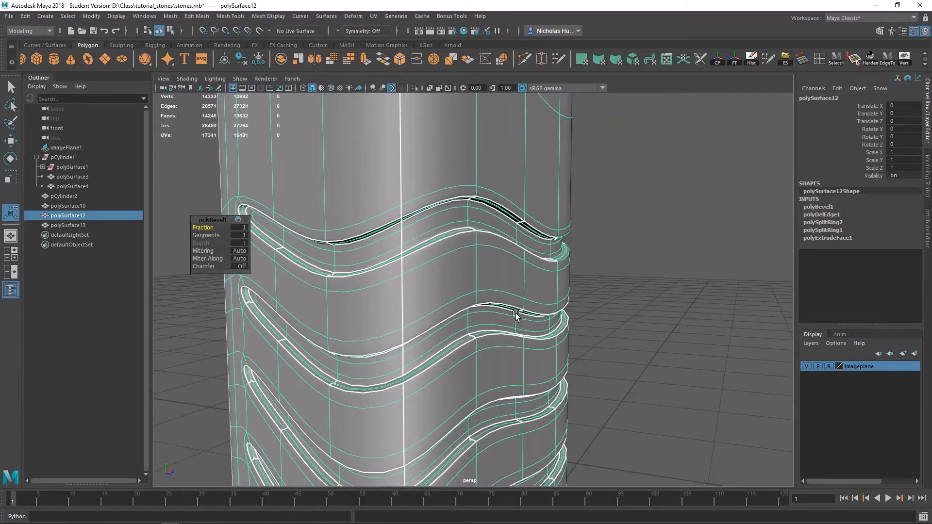
Turn Chamfer back on in the column's groove bevel and set its Fraction to 0.5.
{"action": "left_click", "coordinate": [240, 267]}
{"action": "left_click_drag", "start_coordinate": [432, 285], "coordinate": [382, 318], "text": "alt"}
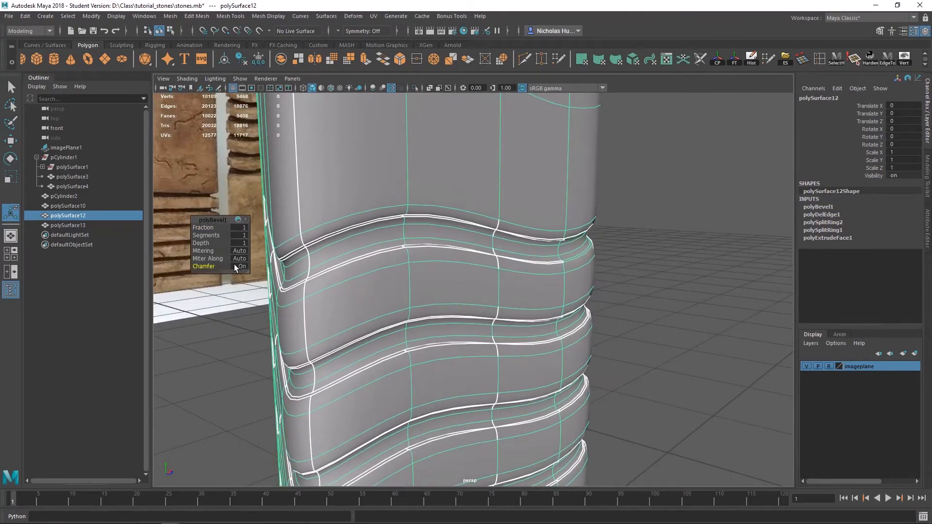
{"action": "middle_click_drag", "start_coordinate": [381, 315], "coordinate": [454, 243], "text": "alt"}
{"action": "right_click_drag", "start_coordinate": [454, 242], "coordinate": [491, 235], "text": "alt"}
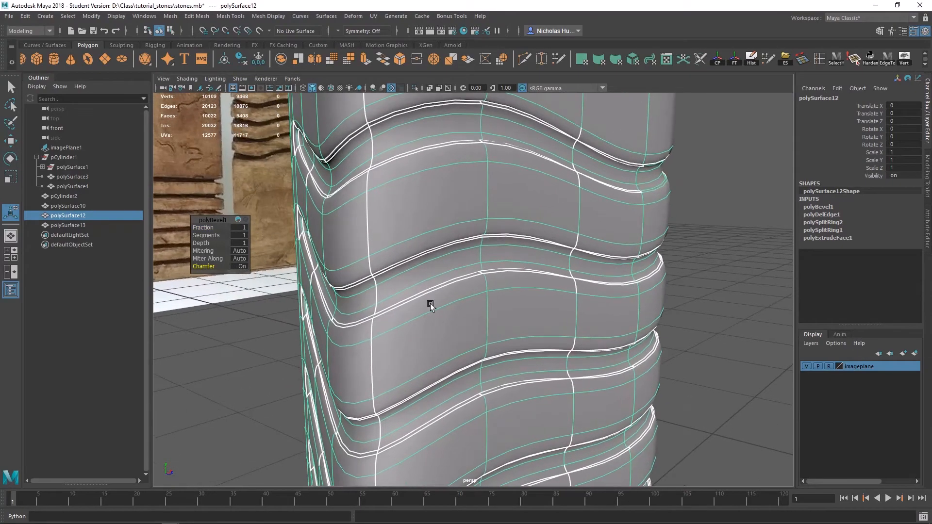
{"action": "left_click_drag", "start_coordinate": [430, 305], "coordinate": [402, 287], "text": "alt"}
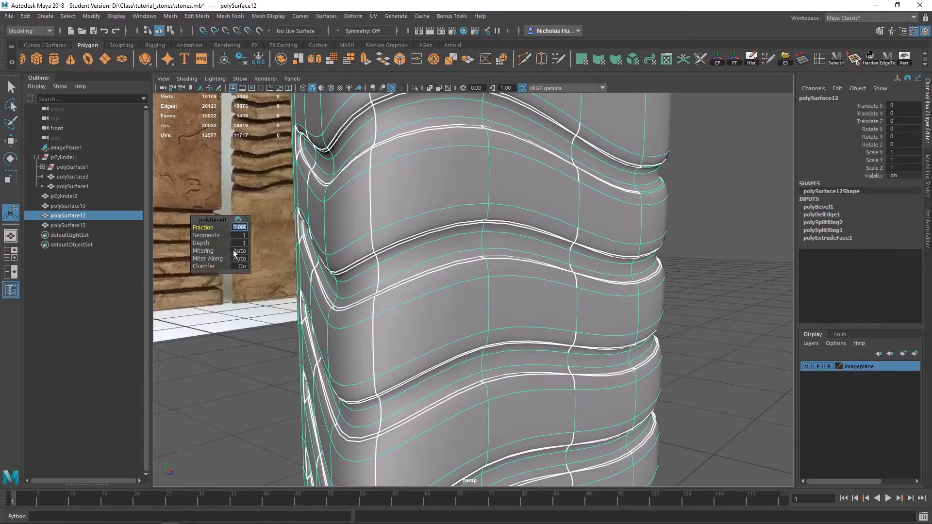
{"action": "type", "text": "0.5"}
{"action": "key", "text": "Return"}
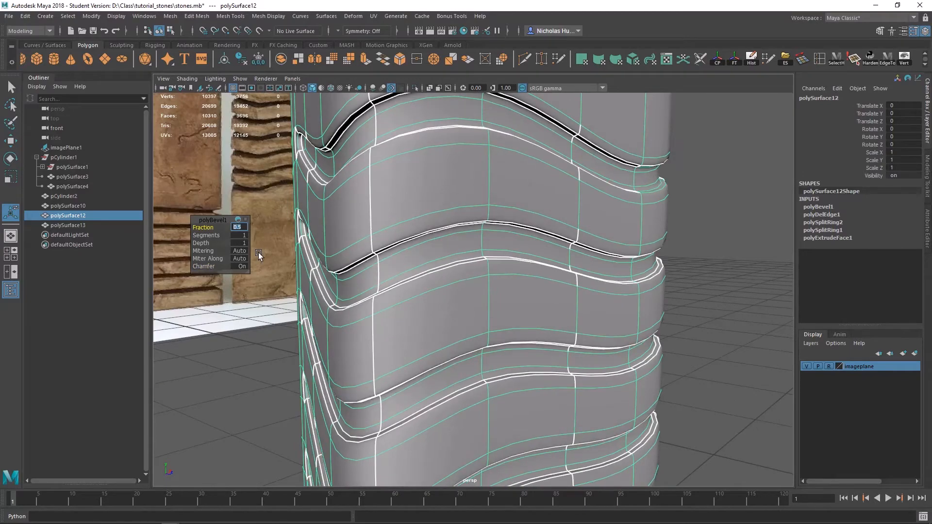
Compare the groove bevel on the unsmoothed column with Chamfer turned off and back on.
{"action": "left_click_drag", "start_coordinate": [546, 209], "coordinate": [462, 275], "text": "alt"}
{"action": "key", "text": "1"}
{"action": "middle_click_drag", "start_coordinate": [461, 275], "coordinate": [443, 250], "text": "alt"}
{"action": "left_click_drag", "start_coordinate": [443, 253], "coordinate": [253, 276], "text": "alt"}
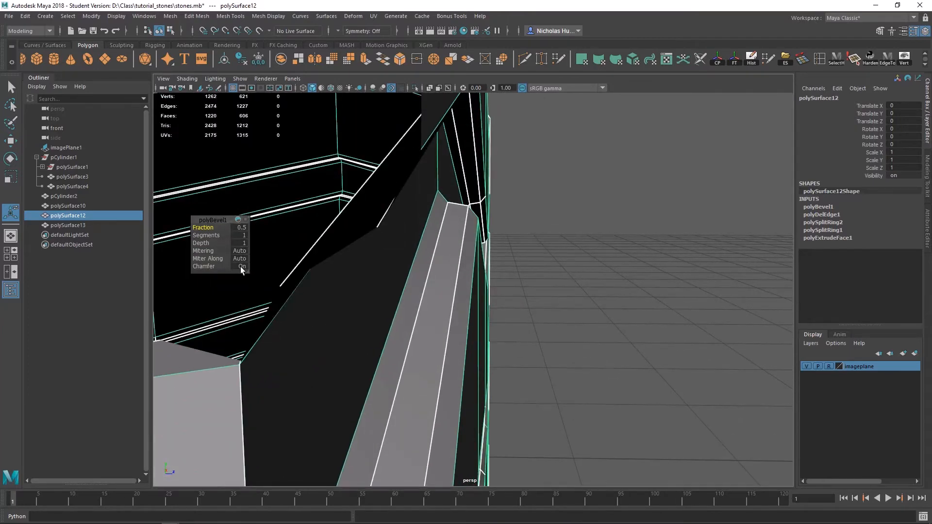
{"action": "left_click", "coordinate": [242, 267]}
{"action": "left_click_drag", "start_coordinate": [416, 260], "coordinate": [432, 282], "text": "alt"}
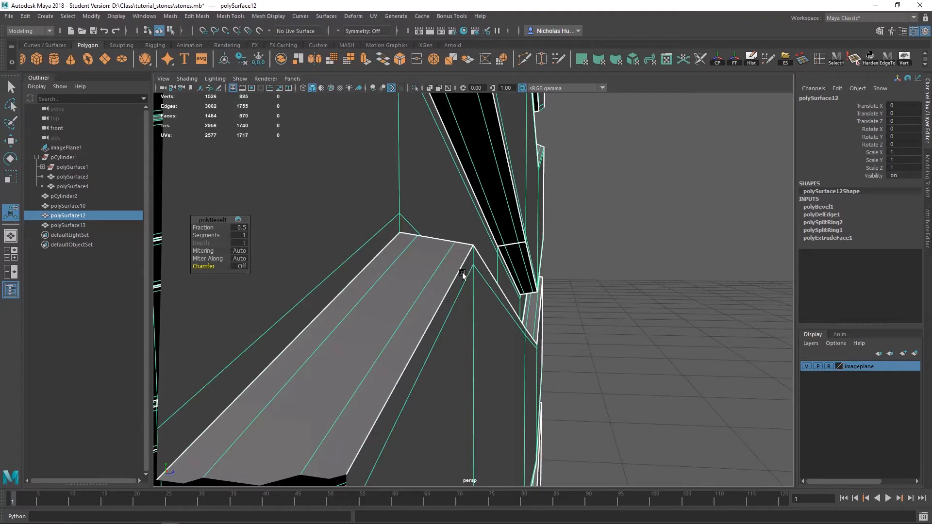
{"action": "left_click", "coordinate": [241, 266]}
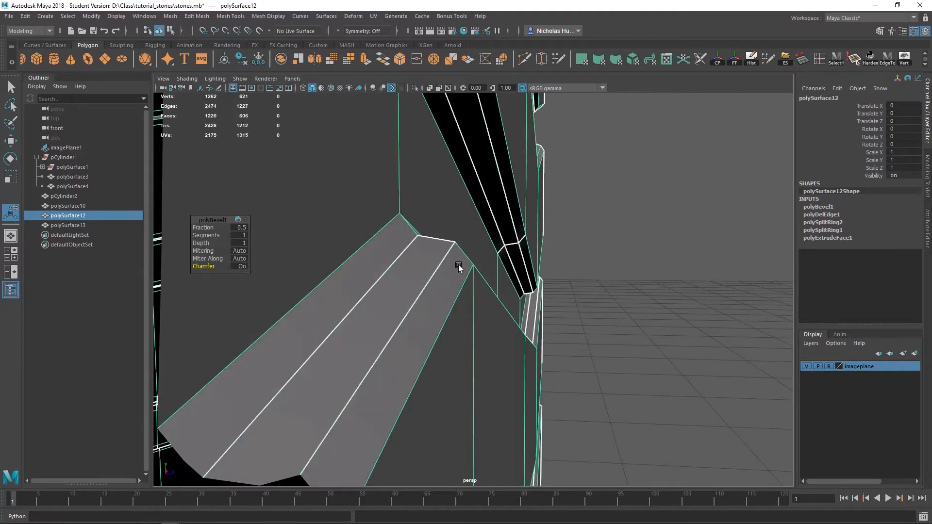
{"action": "left_click_drag", "start_coordinate": [457, 363], "coordinate": [438, 281], "text": "alt"}
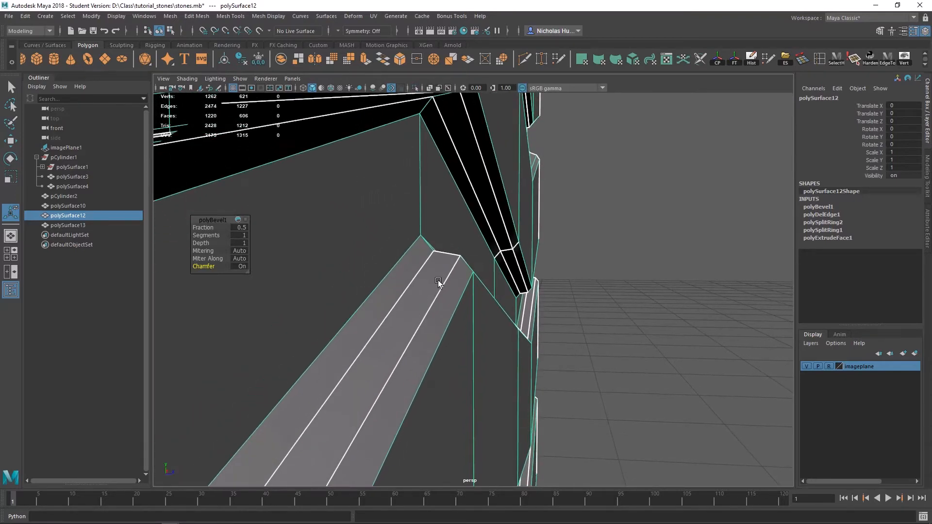
Preview the column smoothed and compare its groove edges with Chamfer off and on, leaving Chamfer on.
{"action": "key", "text": "3"}
{"action": "left_click", "coordinate": [632, 301]}
{"action": "left_click_drag", "start_coordinate": [632, 301], "coordinate": [462, 315], "text": "alt"}
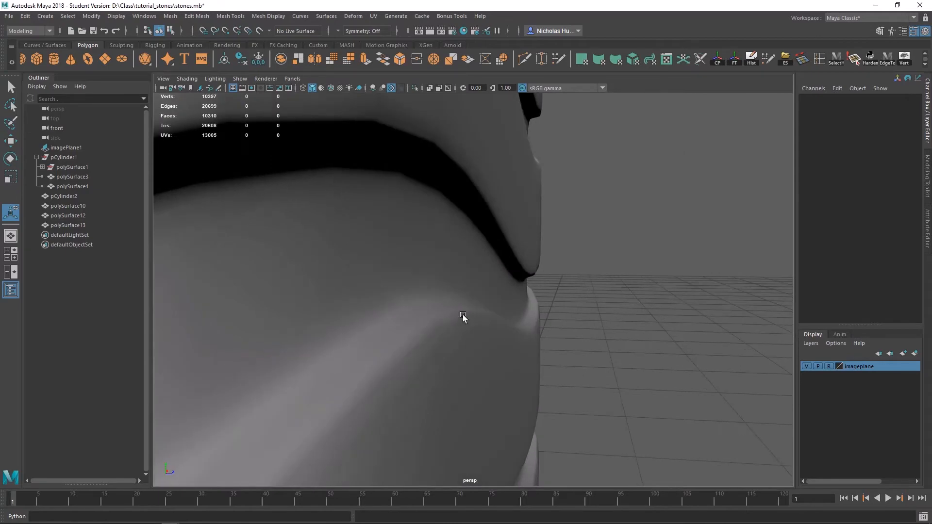
{"action": "left_click", "coordinate": [462, 315]}
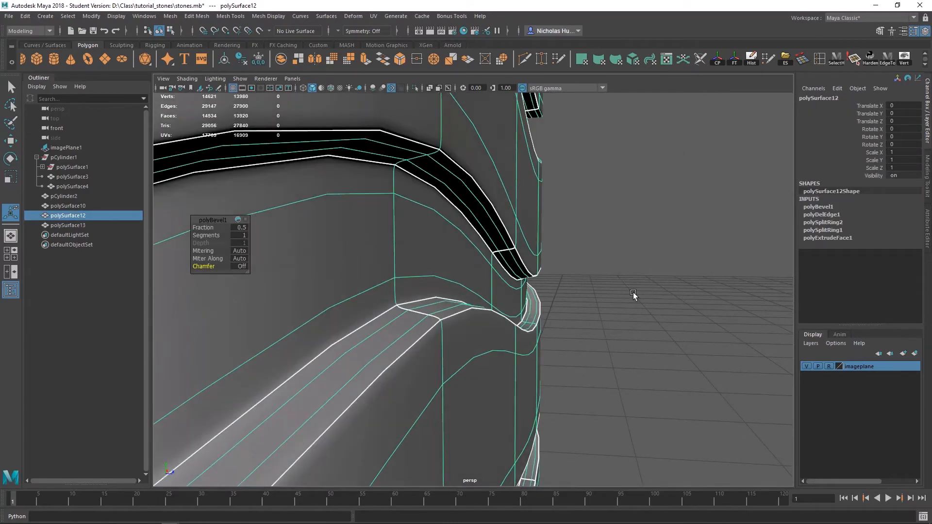
{"action": "left_click", "coordinate": [633, 293]}
{"action": "left_click_drag", "start_coordinate": [632, 292], "coordinate": [416, 382], "text": "alt"}
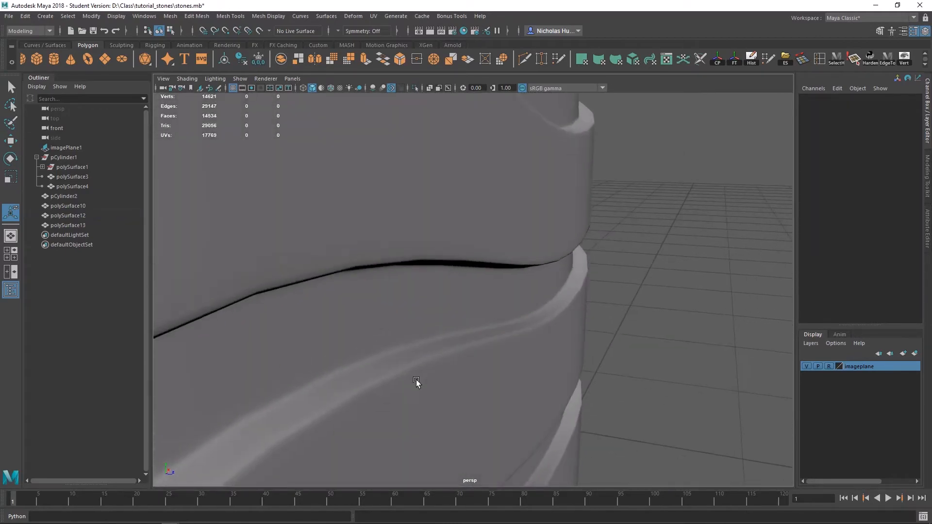
{"action": "left_click", "coordinate": [411, 365]}
{"action": "left_click", "coordinate": [238, 265]}
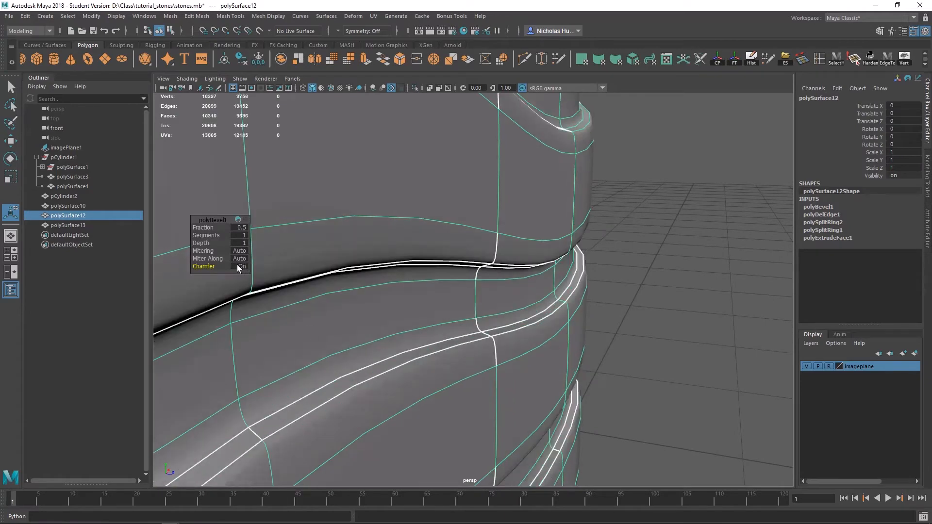
{"action": "left_click_drag", "start_coordinate": [526, 380], "coordinate": [578, 353], "text": "alt"}
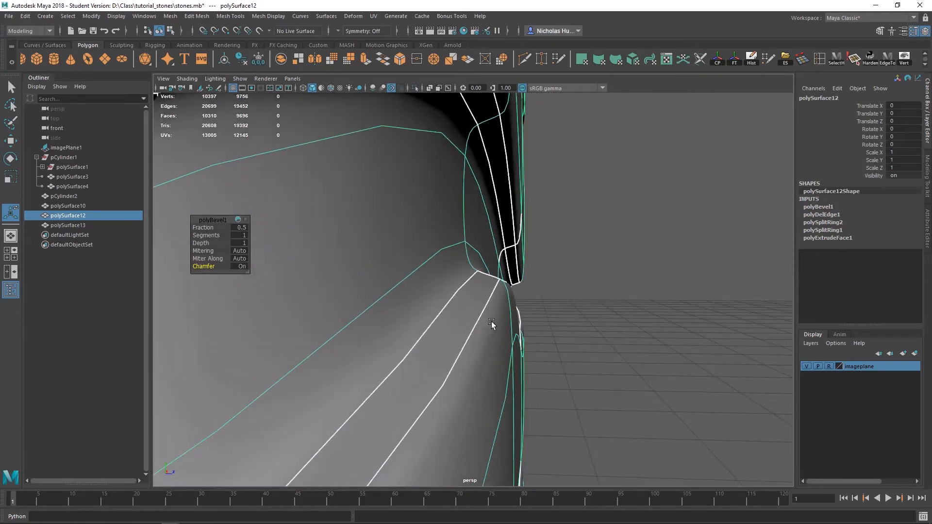
Examine the column's vertical corners from several sides, both smoothed and unsmoothed.
{"action": "left_click", "coordinate": [599, 337]}
{"action": "scroll", "coordinate": [322, 200], "scroll_direction": "down", "scroll_amount": 10}
{"action": "mouse_move", "coordinate": [282, 292]}
{"action": "left_mouse_down", "text": "alt"}
{"action": "mouse_move", "coordinate": [423, 333]}
{"action": "mouse_move", "coordinate": [296, 291]}
{"action": "mouse_move", "coordinate": [511, 281]}
{"action": "mouse_move", "coordinate": [383, 306]}
{"action": "mouse_move", "coordinate": [487, 373]}
{"action": "left_mouse_up", "text": "alt"}
{"action": "scroll", "coordinate": [422, 333], "scroll_direction": "down", "scroll_amount": 2}
{"action": "left_click", "coordinate": [477, 285]}
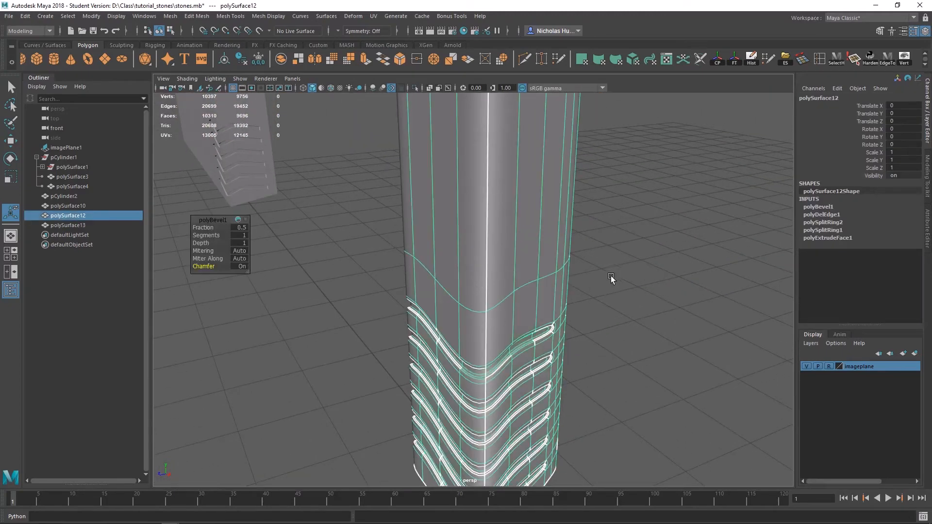
{"action": "left_click_drag", "start_coordinate": [578, 287], "coordinate": [326, 373], "text": "alt"}
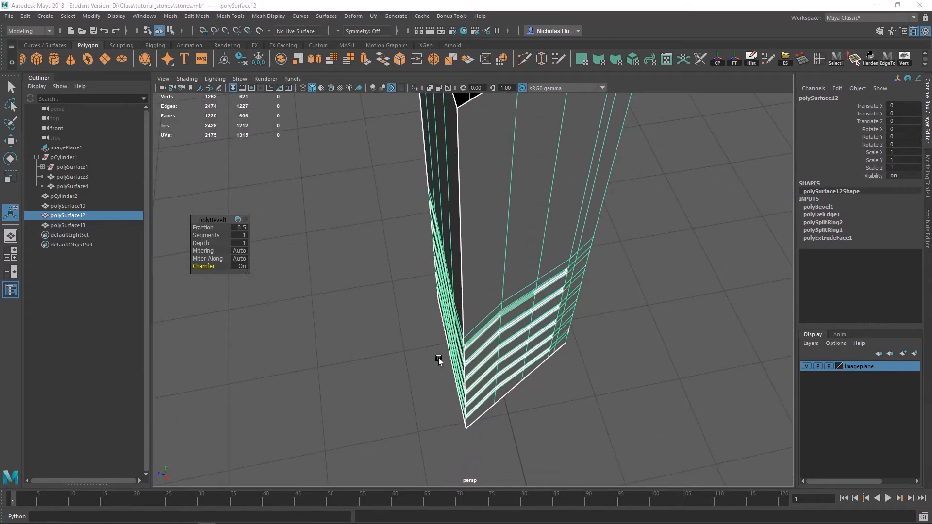
{"action": "left_click_drag", "start_coordinate": [438, 357], "coordinate": [561, 341], "text": "alt"}
{"action": "key", "text": "3"}
{"action": "left_click_drag", "start_coordinate": [507, 245], "coordinate": [422, 200], "text": "alt"}
{"action": "key", "text": "1"}
Select the full-height vertical edge loops at all of the column's corners, including both edges of the cut-off corner.
{"action": "right_click_drag", "start_coordinate": [422, 200], "coordinate": [424, 156]}
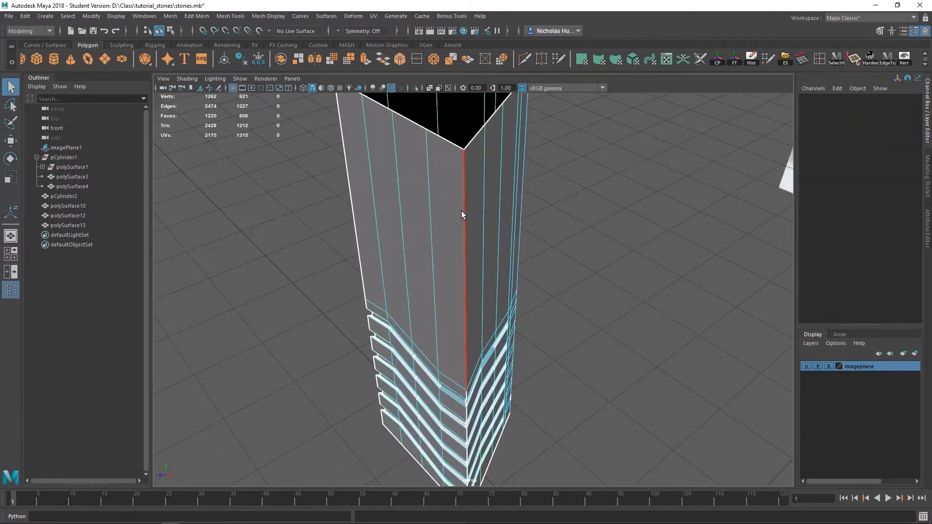
{"action": "left_click", "coordinate": [462, 210]}
{"action": "left_click_drag", "start_coordinate": [459, 345], "coordinate": [477, 296], "text": "alt"}
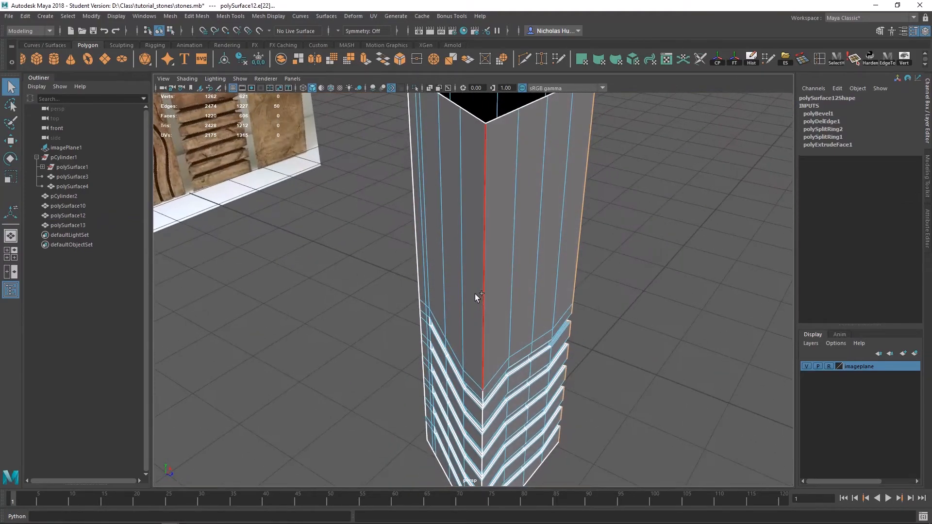
{"action": "double_click", "coordinate": [488, 297], "text": "shift"}
{"action": "left_click_drag", "start_coordinate": [340, 241], "coordinate": [657, 259], "text": "alt"}
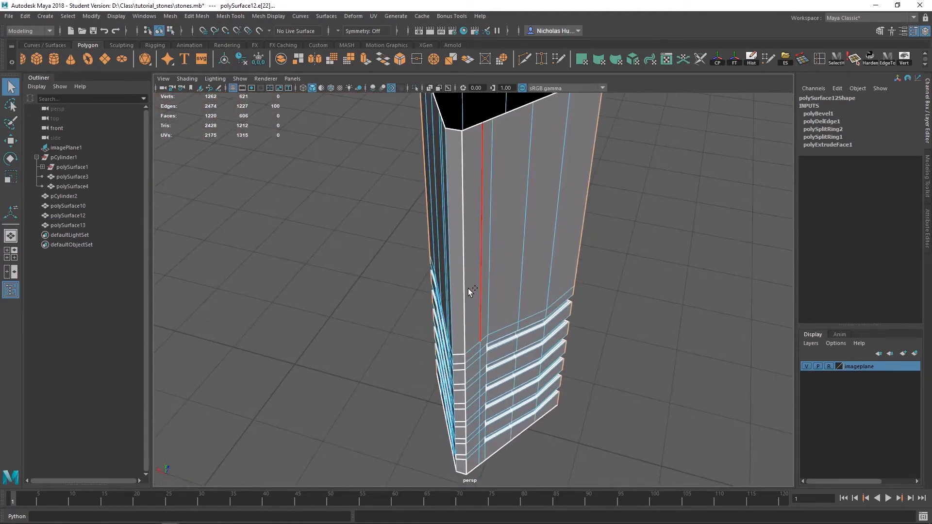
{"action": "double_click", "coordinate": [464, 286], "text": "shift"}
{"action": "left_click_drag", "start_coordinate": [464, 286], "coordinate": [550, 322], "text": "alt"}
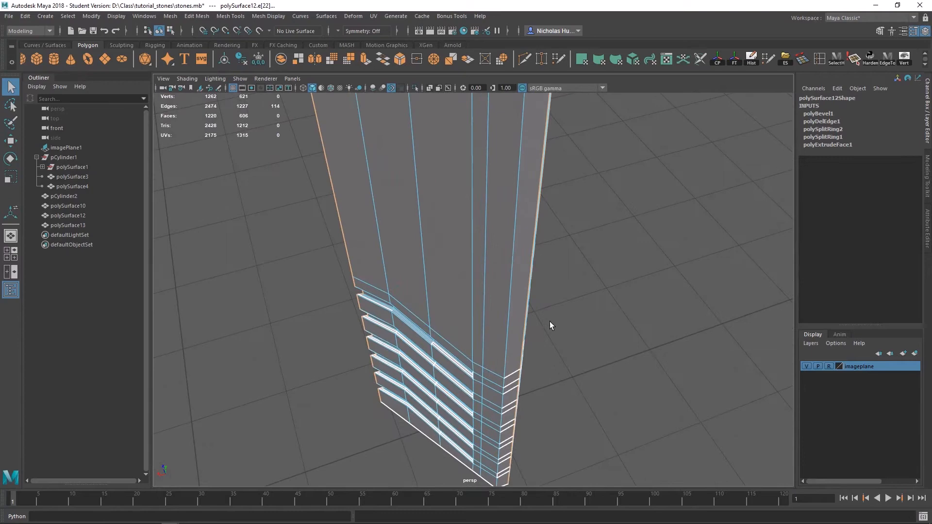
{"action": "double_click", "coordinate": [509, 299], "text": "shift"}
{"action": "left_click_drag", "start_coordinate": [407, 296], "coordinate": [540, 305], "text": "alt"}
Check the selected corner edges in the smooth preview, and bevel them on the unsmoothed column with a Fraction of 0.5.
{"action": "key", "text": "3"}
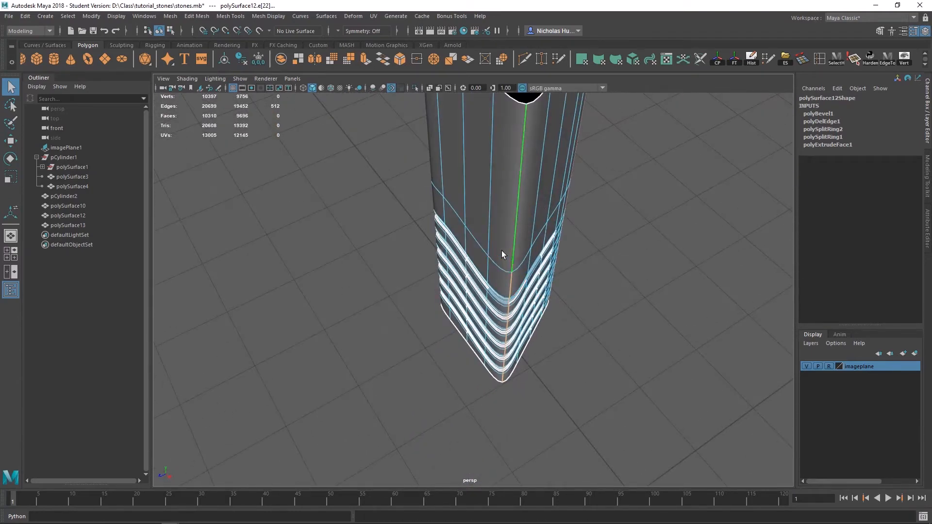
{"action": "key", "text": "1"}
{"action": "left_click_drag", "start_coordinate": [572, 254], "coordinate": [660, 237], "text": "alt"}
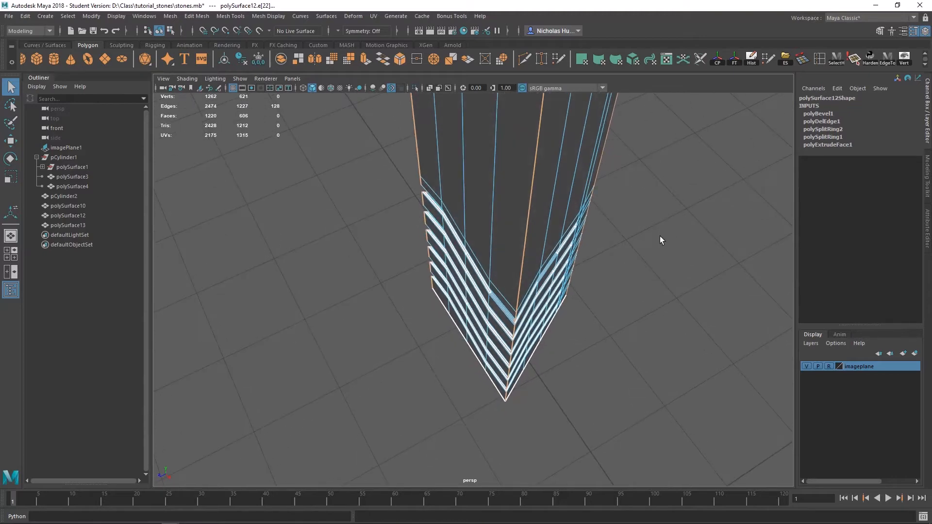
{"action": "left_click", "coordinate": [400, 59]}
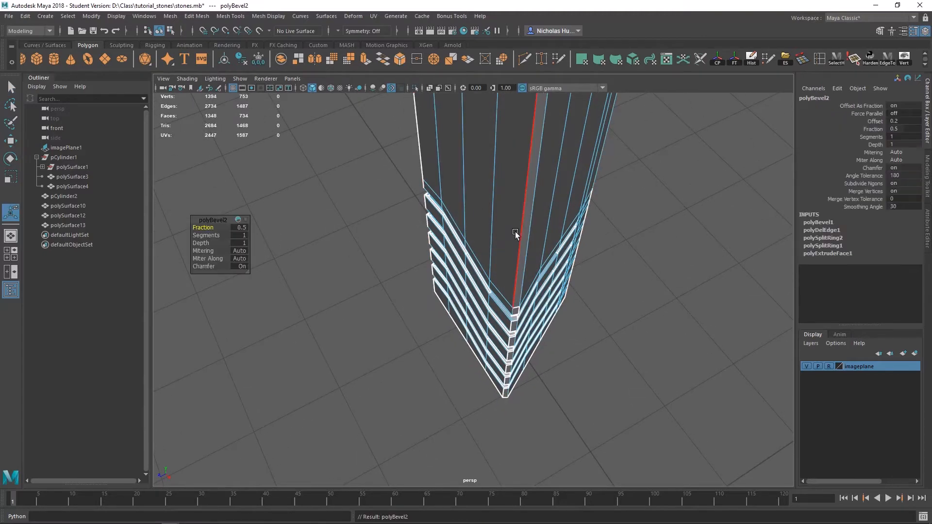
{"action": "left_click_drag", "start_coordinate": [516, 233], "coordinate": [427, 244], "text": "alt"}
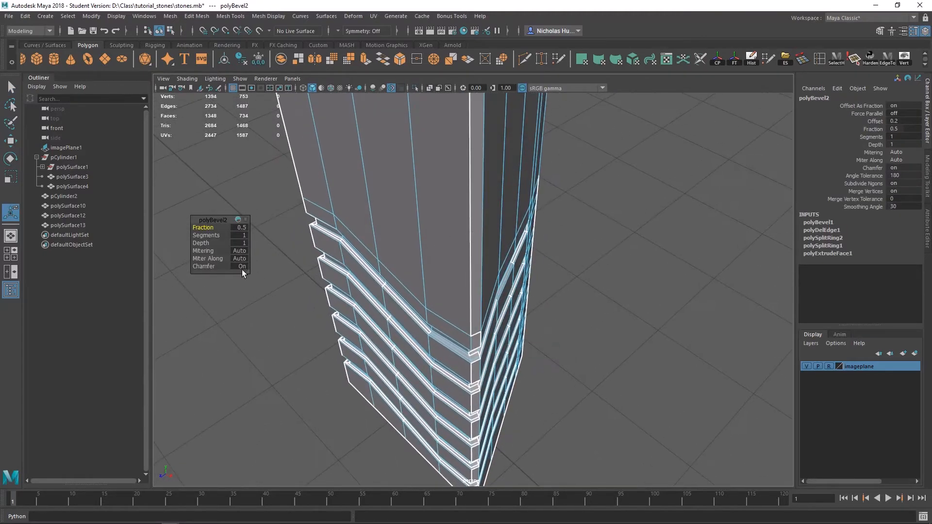
{"action": "left_click_drag", "start_coordinate": [569, 338], "coordinate": [461, 233], "text": "alt"}
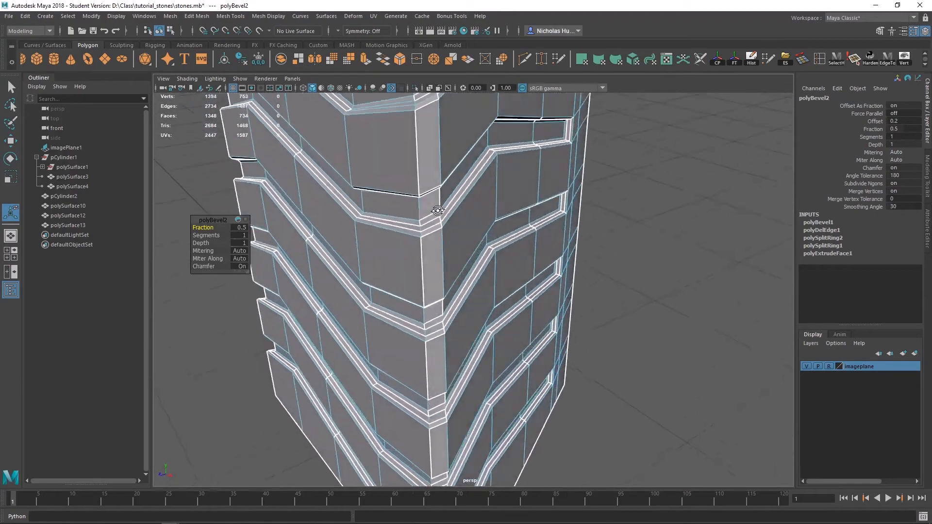
Inspect the bevelled grooved corner up close and set the bevel's Miter Along option to Center.
{"action": "middle_click_drag", "start_coordinate": [440, 263], "coordinate": [491, 352], "text": "alt"}
{"action": "scroll", "coordinate": [509, 316], "scroll_direction": "up", "scroll_amount": 3}
{"action": "left_click_drag", "start_coordinate": [511, 312], "coordinate": [478, 270], "text": "alt"}
{"action": "middle_click_drag", "start_coordinate": [478, 270], "coordinate": [478, 384], "text": "alt"}
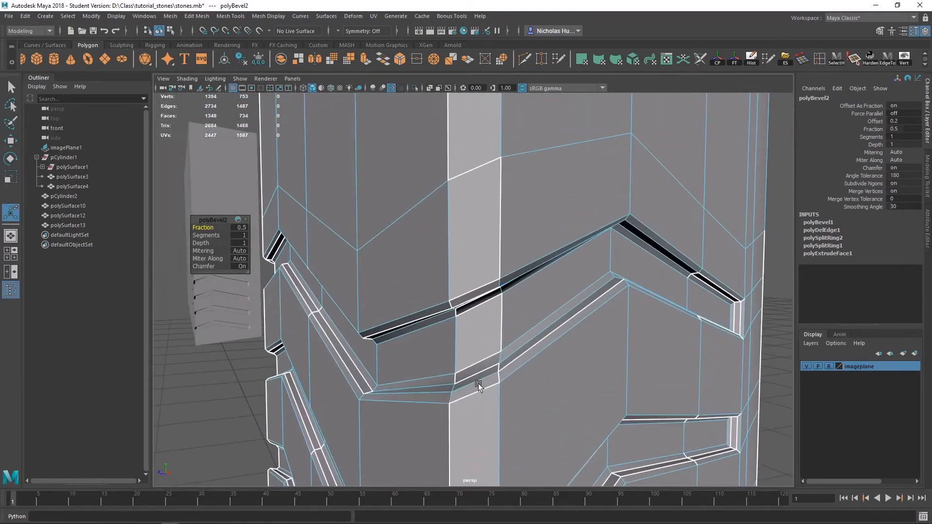
{"action": "scroll", "coordinate": [491, 396], "scroll_direction": "up", "scroll_amount": 6}
{"action": "scroll", "coordinate": [494, 393], "scroll_direction": "down", "scroll_amount": 4}
{"action": "left_click_drag", "start_coordinate": [495, 383], "coordinate": [426, 272], "text": "alt"}
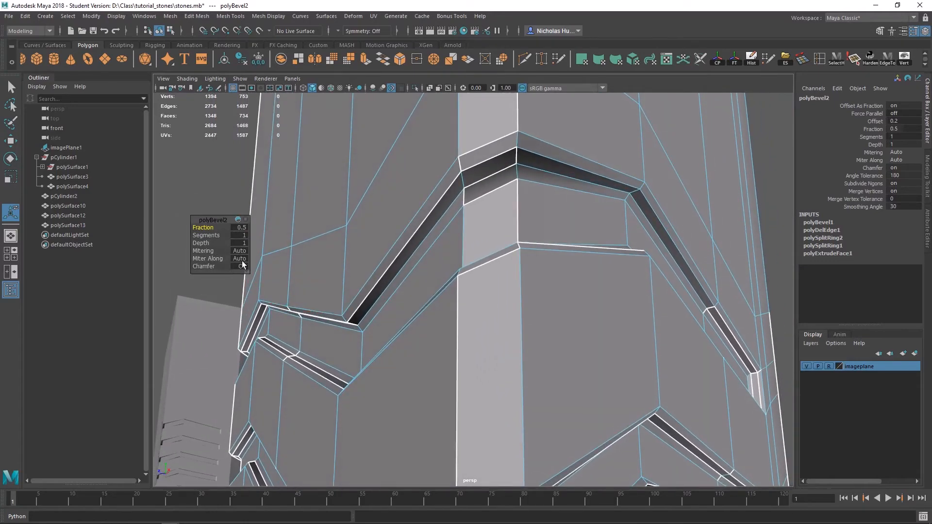
{"action": "left_click", "coordinate": [242, 261]}
{"action": "left_click", "coordinate": [260, 275]}
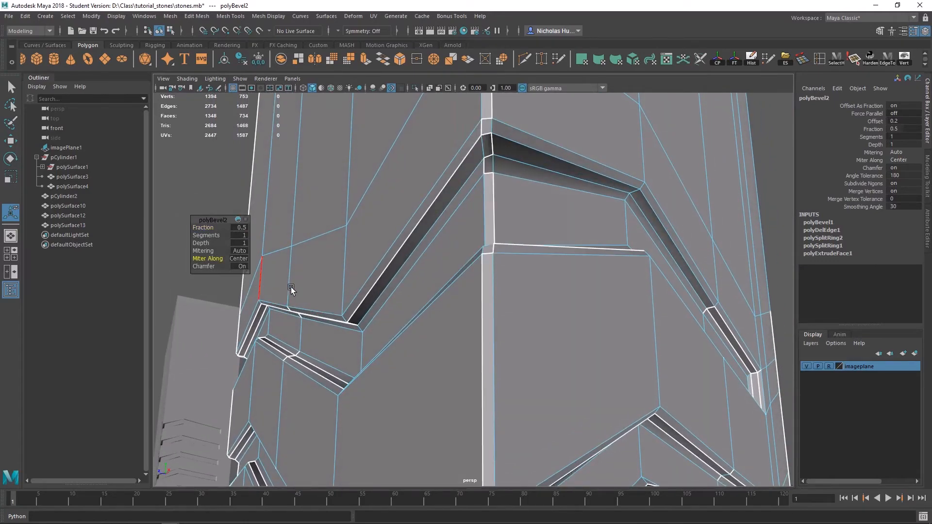
Check the grooved corner's mitering in smooth mesh preview, returning to the unsmoothed display.
{"action": "left_click_drag", "start_coordinate": [291, 289], "coordinate": [503, 282], "text": "alt"}
{"action": "right_click_drag", "start_coordinate": [503, 283], "coordinate": [674, 389], "text": "alt"}
{"action": "left_click_drag", "start_coordinate": [674, 388], "coordinate": [632, 376], "text": "alt"}
{"action": "key", "text": "3"}
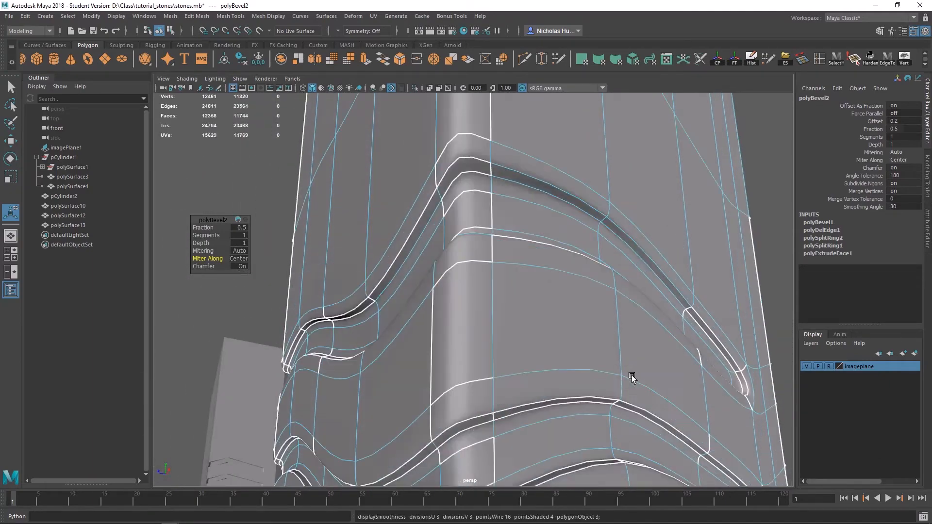
{"action": "key", "text": "1"}
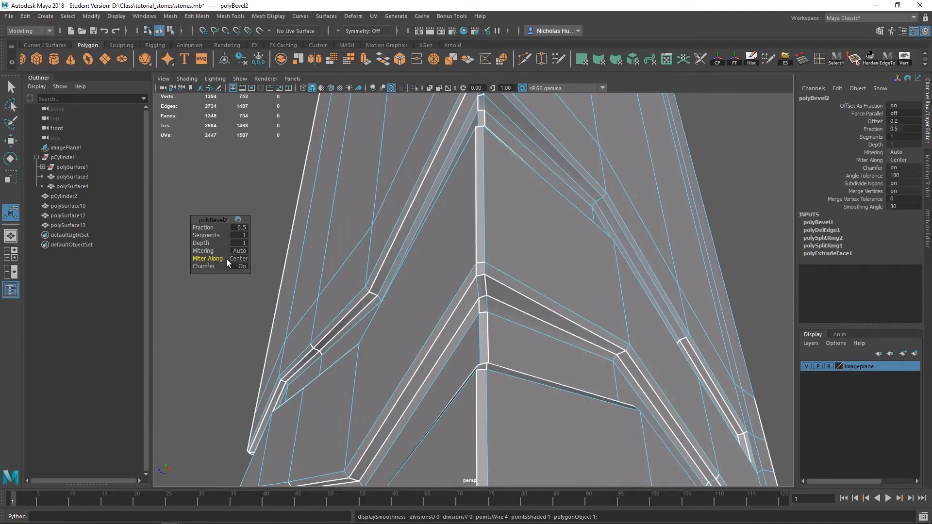
Try Edge for the bevel's Miter Along option, check the grooves at the corner, and restore Auto.
{"action": "left_click_drag", "start_coordinate": [436, 288], "coordinate": [549, 410], "text": "alt"}
{"action": "middle_click_drag", "start_coordinate": [548, 409], "coordinate": [480, 275], "text": "alt"}
{"action": "left_click_drag", "start_coordinate": [502, 354], "coordinate": [388, 310], "text": "alt"}
{"action": "scroll", "coordinate": [465, 364], "scroll_direction": "up", "scroll_amount": 3}
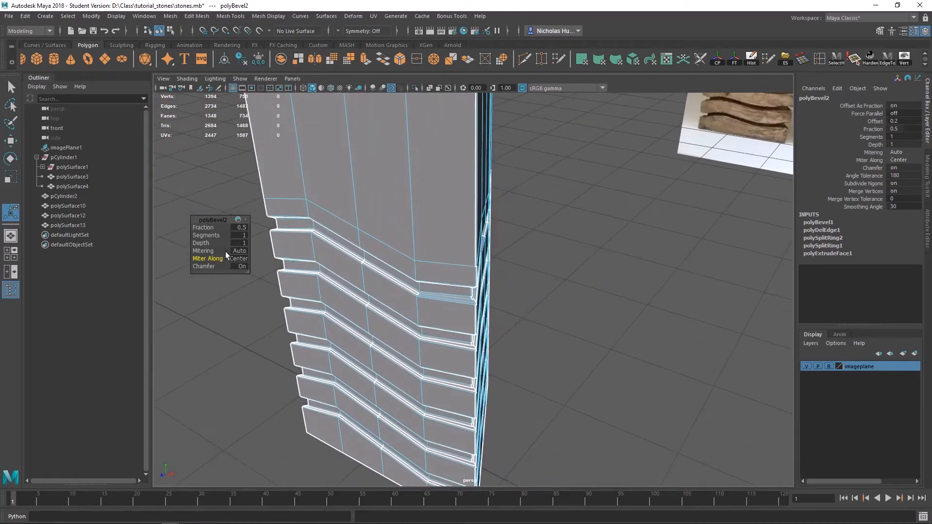
{"action": "left_click", "coordinate": [239, 252]}
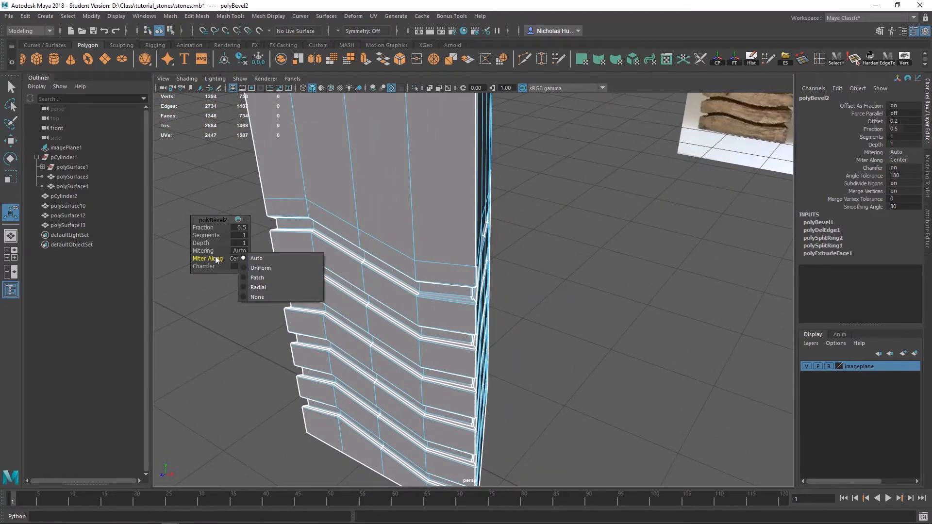
{"action": "left_click", "coordinate": [233, 258]}
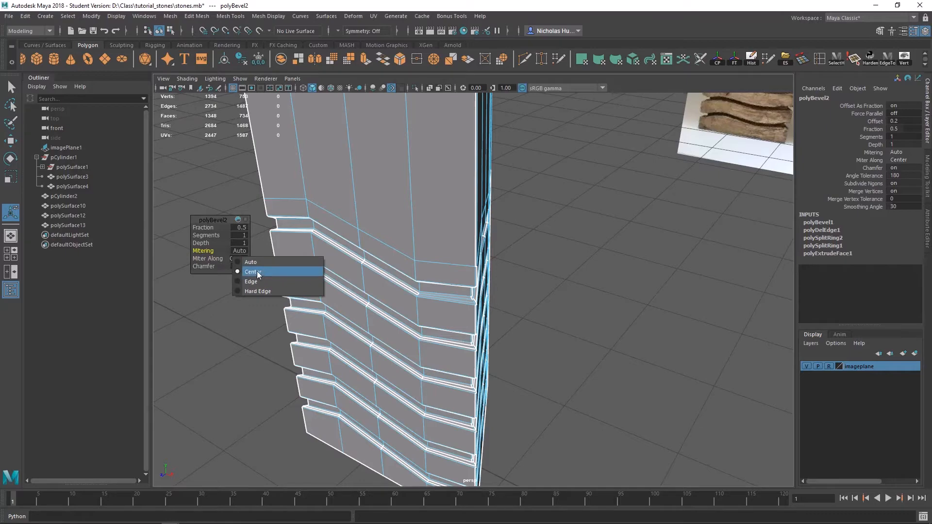
{"action": "left_click", "coordinate": [256, 282]}
{"action": "scroll", "coordinate": [499, 356], "scroll_direction": "up", "scroll_amount": 6}
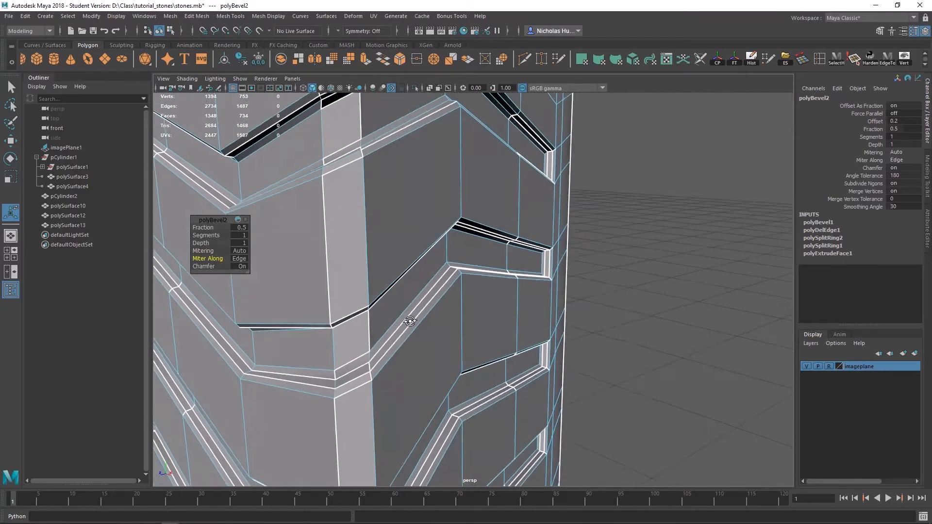
{"action": "left_click_drag", "start_coordinate": [415, 328], "coordinate": [391, 322], "text": "alt"}
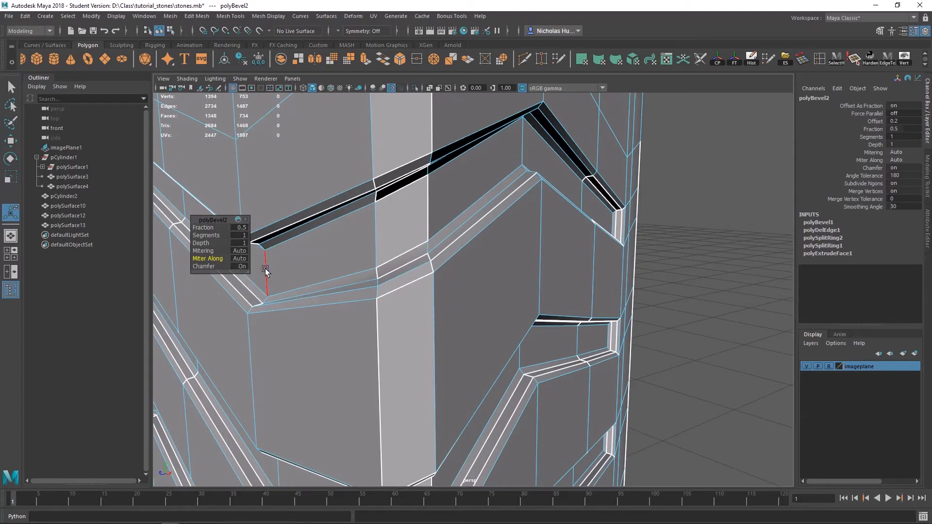
Preview the whole stone smoothed in object mode and inspect its corners and groove ends.
{"action": "scroll", "coordinate": [530, 339], "scroll_direction": "down", "scroll_amount": 4}
{"action": "key", "text": "3"}
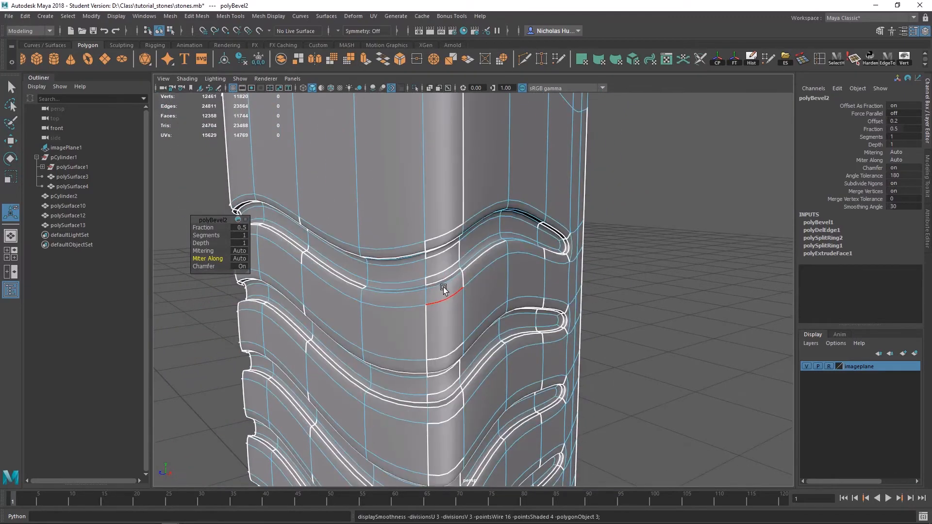
{"action": "right_click_drag", "start_coordinate": [442, 285], "coordinate": [491, 234]}
{"action": "left_click", "coordinate": [668, 270]}
{"action": "scroll", "coordinate": [340, 275], "scroll_direction": "down", "scroll_amount": 5}
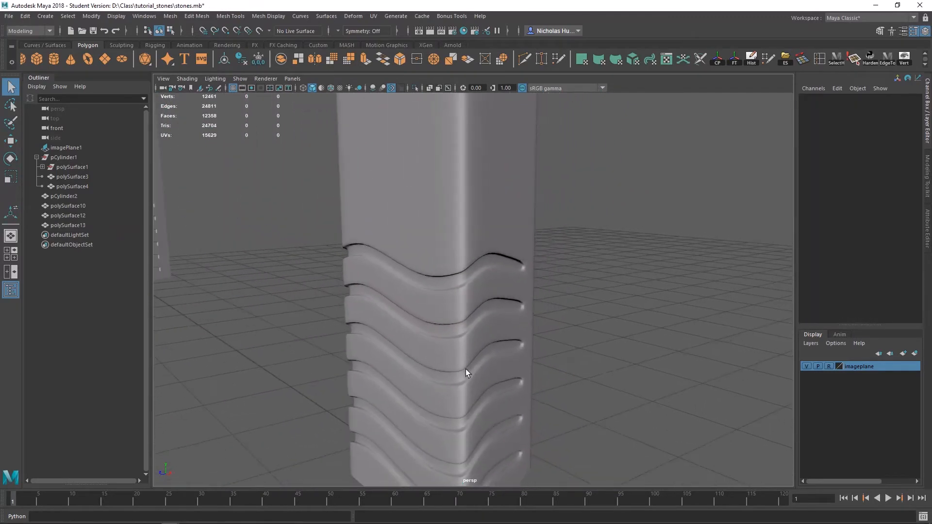
{"action": "middle_click_drag", "start_coordinate": [466, 370], "coordinate": [444, 303], "text": "alt"}
{"action": "left_click_drag", "start_coordinate": [444, 304], "coordinate": [509, 293], "text": "alt"}
{"action": "left_click", "coordinate": [508, 293]}
{"action": "left_click_drag", "start_coordinate": [555, 334], "coordinate": [430, 341], "text": "alt"}
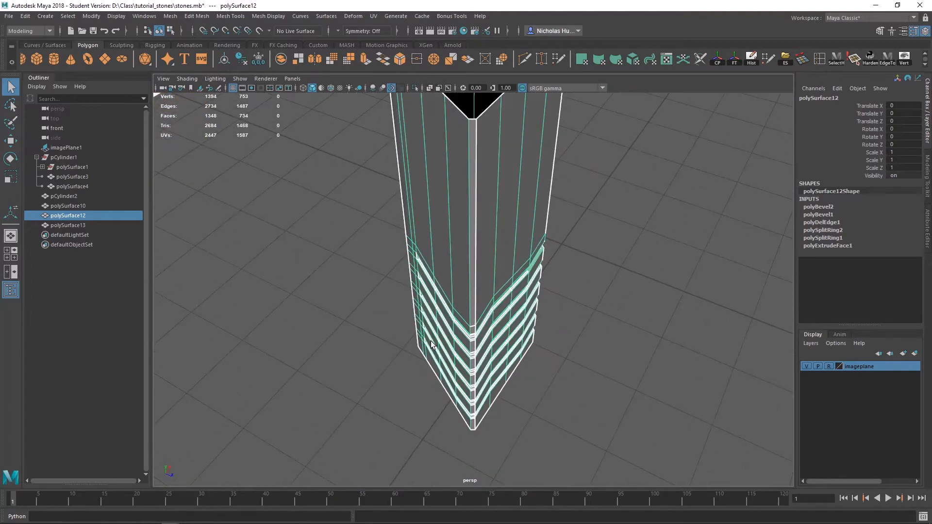
Undo the bevel on the stone's vertical corners, back to the corner edge selection.
{"action": "key", "text": "ctrl+z"}
{"action": "key", "text": "ctrl+z"}
{"action": "key", "text": "ctrl+z"}
{"action": "key", "text": "ctrl+z"}
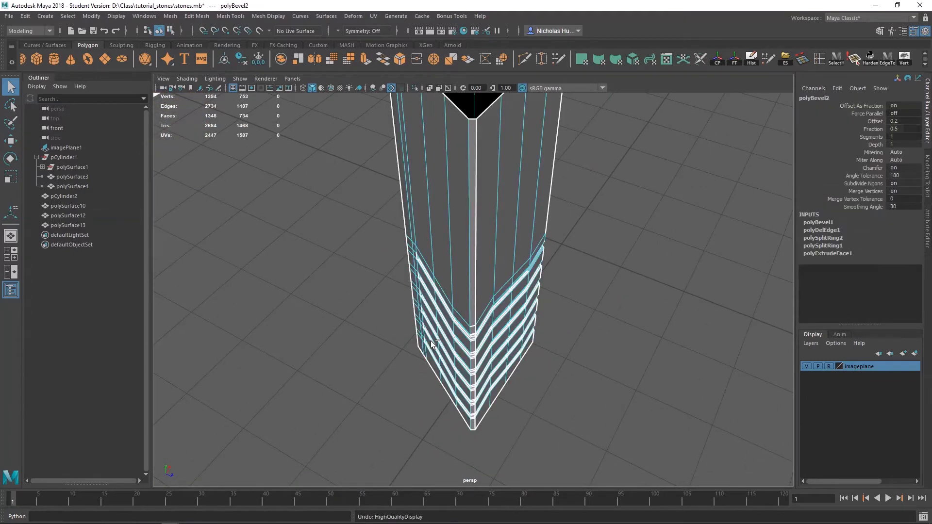
{"action": "key", "text": "ctrl+z"}
{"action": "key", "text": "ctrl+z"}
{"action": "key", "text": "ctrl+z"}
Remove the flat, ungrooved corner's edges from the selection and bevel the remaining vertical corner edges with a fraction of 0.2.
{"action": "mouse_move", "coordinate": [426, 333]}
{"action": "left_mouse_down", "text": "alt"}
{"action": "mouse_move", "coordinate": [389, 342]}
{"action": "mouse_move", "coordinate": [440, 328]}
{"action": "left_mouse_up", "text": "alt"}
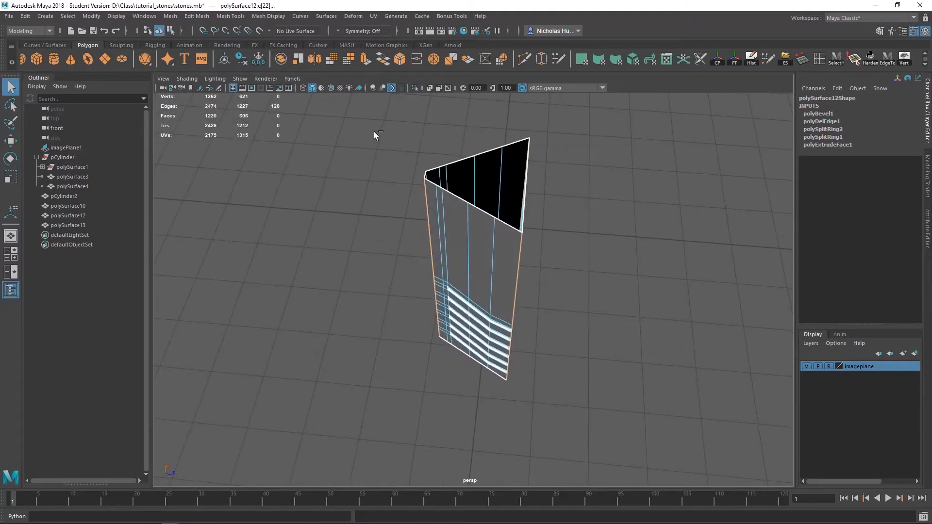
{"action": "left_click_drag", "start_coordinate": [432, 238], "coordinate": [518, 215], "text": "alt"}
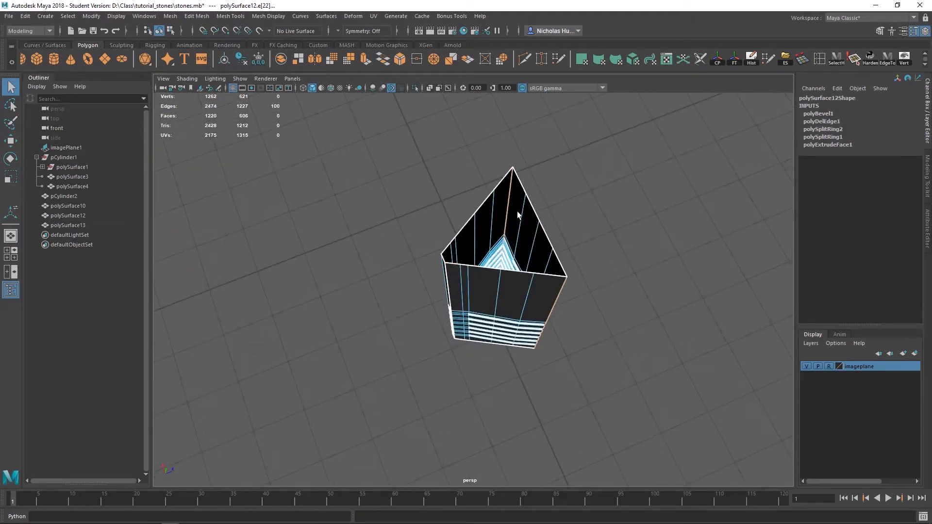
{"action": "left_click_drag", "start_coordinate": [460, 276], "coordinate": [481, 236], "text": "alt"}
{"action": "left_click_drag", "start_coordinate": [436, 282], "coordinate": [480, 257], "text": "alt"}
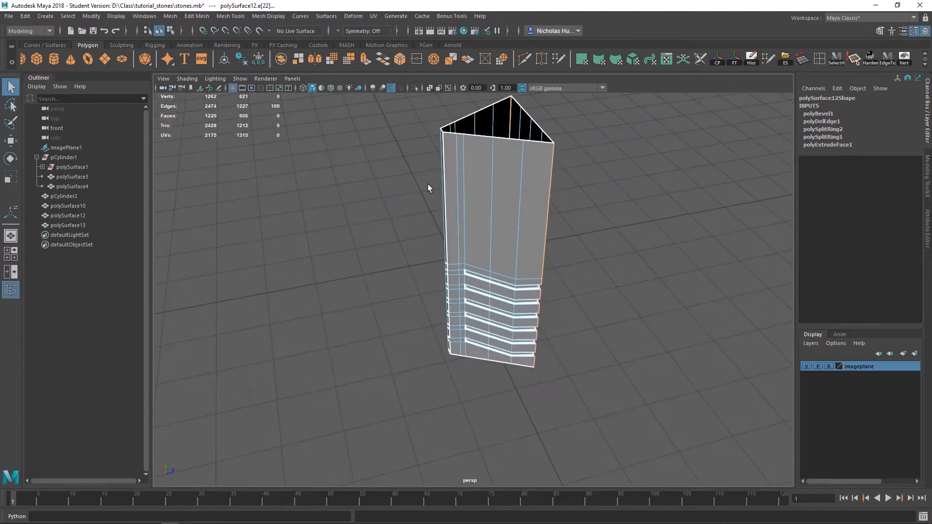
{"action": "left_click_drag", "start_coordinate": [428, 187], "coordinate": [381, 216], "text": "alt"}
{"action": "scroll", "coordinate": [462, 287], "scroll_direction": "up", "scroll_amount": 3}
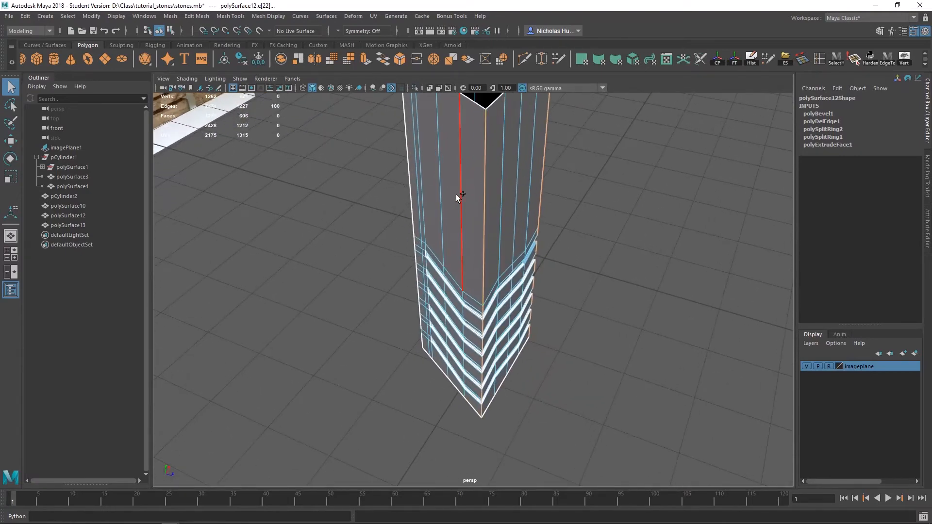
{"action": "right_click_drag", "start_coordinate": [457, 194], "coordinate": [487, 199], "text": "shift"}
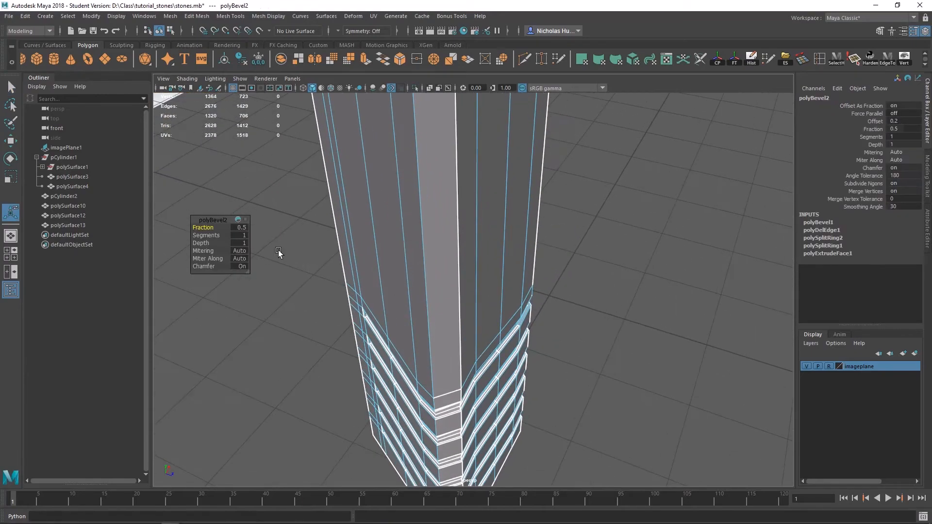
{"action": "left_click_drag", "start_coordinate": [445, 344], "coordinate": [391, 267], "text": "alt"}
{"action": "scroll", "coordinate": [465, 287], "scroll_direction": "up", "scroll_amount": 4}
{"action": "type", "text": "0."}
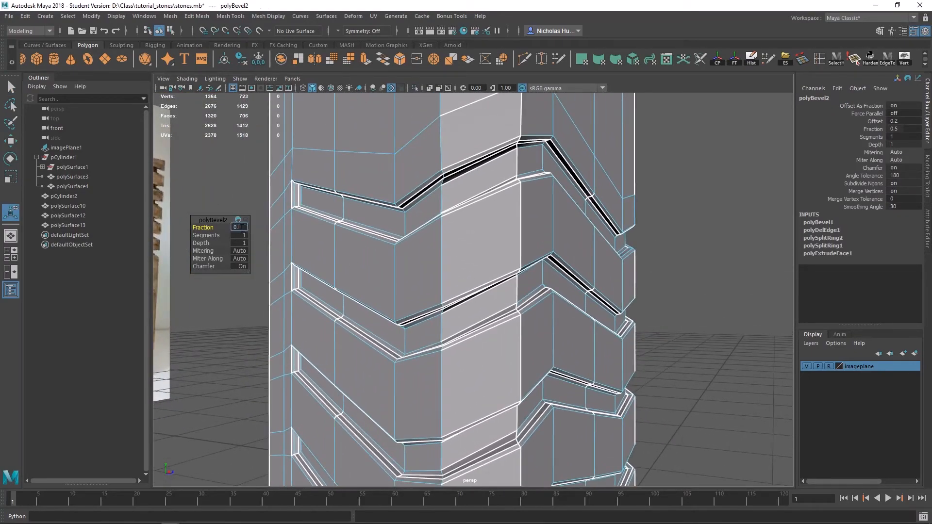
{"action": "type", "text": "2"}
{"action": "key", "text": "Return"}
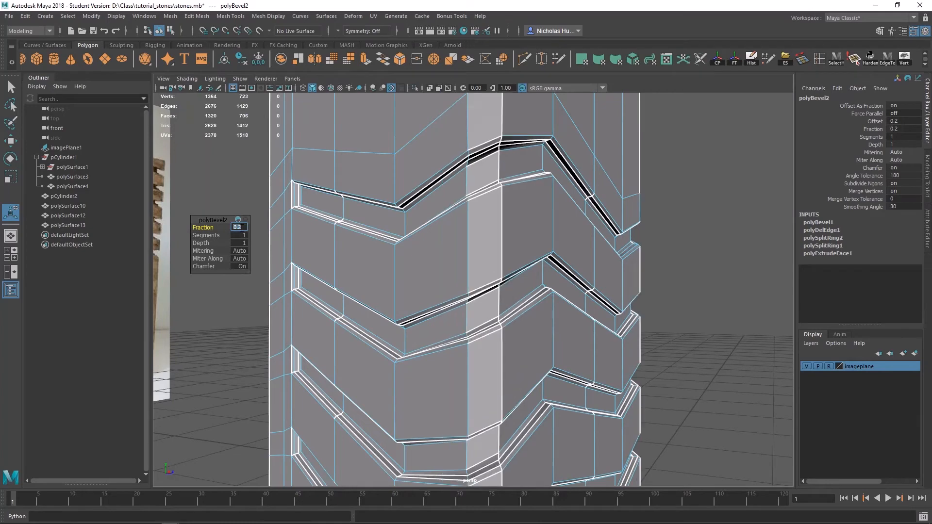
Turn off Chamfer for the grooved corners' bevel and preview the stone smoothed in object mode.
{"action": "left_click", "coordinate": [241, 268]}
{"action": "scroll", "coordinate": [538, 243], "scroll_direction": "down", "scroll_amount": 5}
{"action": "left_click_drag", "start_coordinate": [539, 244], "coordinate": [497, 312], "text": "alt"}
{"action": "right_click_drag", "start_coordinate": [482, 246], "coordinate": [530, 233]}
{"action": "key", "text": "3"}
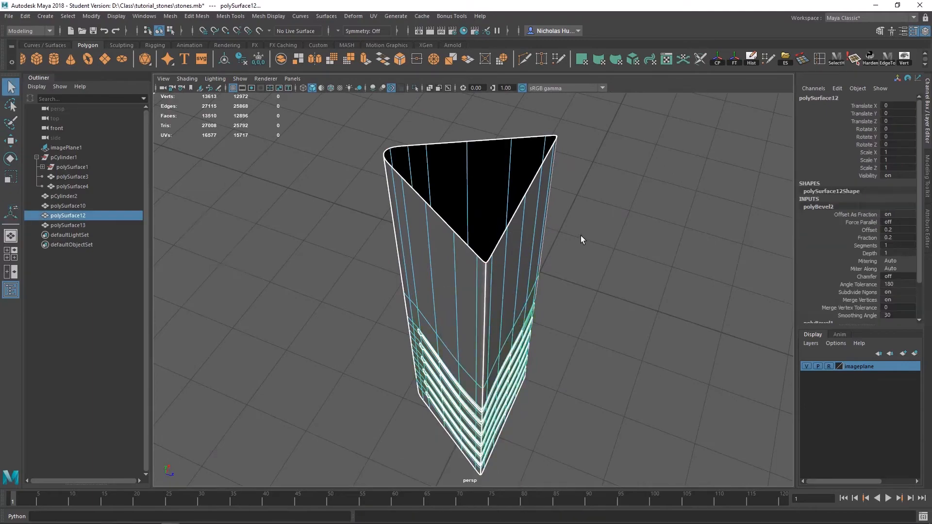
{"action": "left_click", "coordinate": [584, 240]}
{"action": "left_click_drag", "start_coordinate": [543, 313], "coordinate": [643, 325], "text": "alt"}
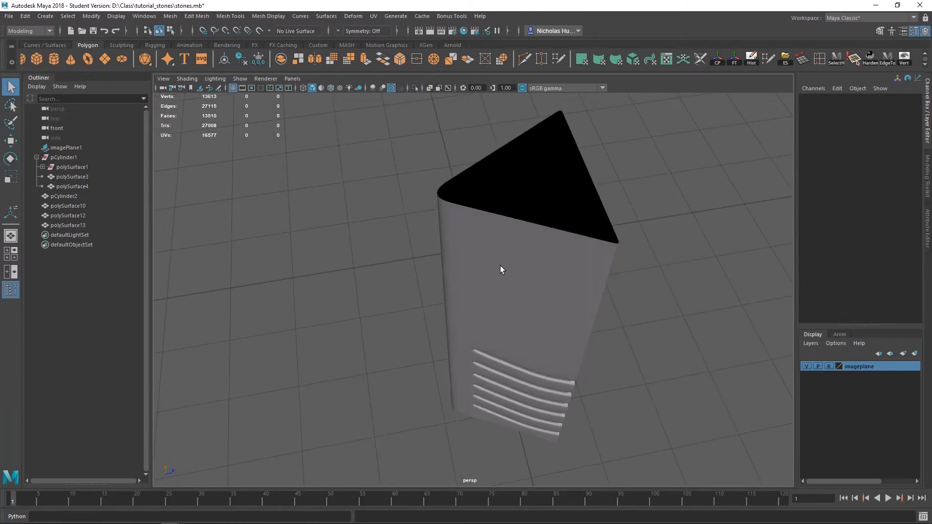
Return to the unsmoothed mesh, select the two vertical edge loops bordering the flat, ungrooved corner, and bevel them.
{"action": "left_click", "coordinate": [484, 272]}
{"action": "key", "text": "1"}
{"action": "right_click_drag", "start_coordinate": [485, 272], "coordinate": [505, 270], "text": "alt"}
{"action": "left_click_drag", "start_coordinate": [506, 270], "coordinate": [543, 206], "text": "alt"}
{"action": "right_click_drag", "start_coordinate": [543, 206], "coordinate": [540, 180]}
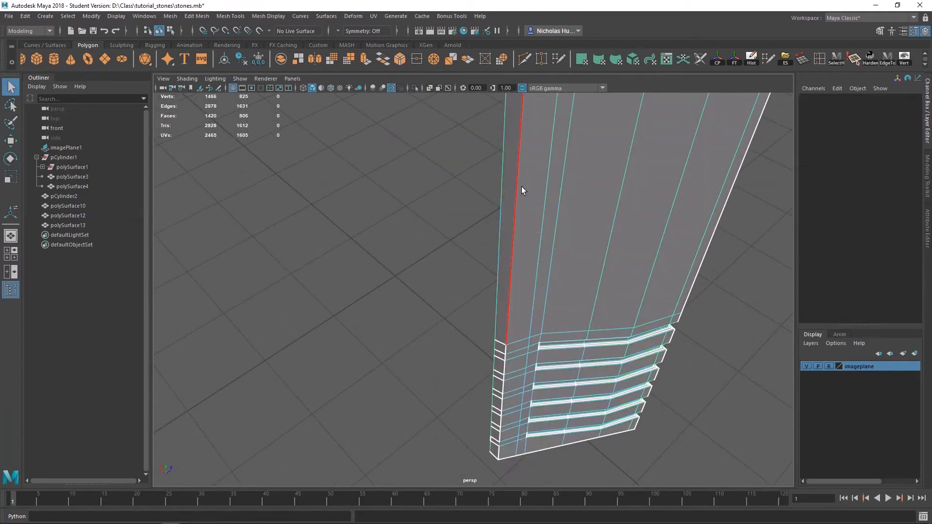
{"action": "double_click", "coordinate": [522, 189]}
{"action": "left_click_drag", "start_coordinate": [522, 220], "coordinate": [613, 219], "text": "alt"}
{"action": "double_click", "coordinate": [557, 246], "text": "shift"}
{"action": "left_click_drag", "start_coordinate": [639, 264], "coordinate": [533, 328], "text": "alt"}
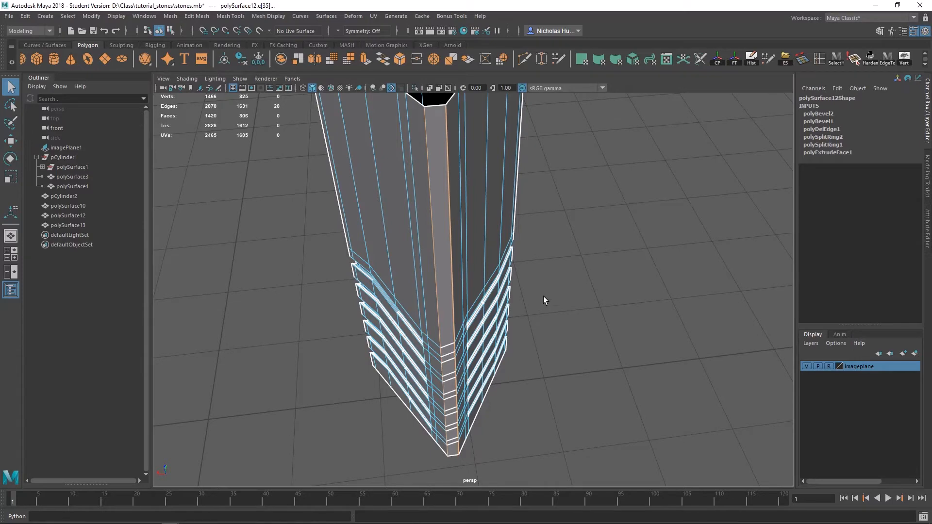
{"action": "key", "text": "ctrl+b"}
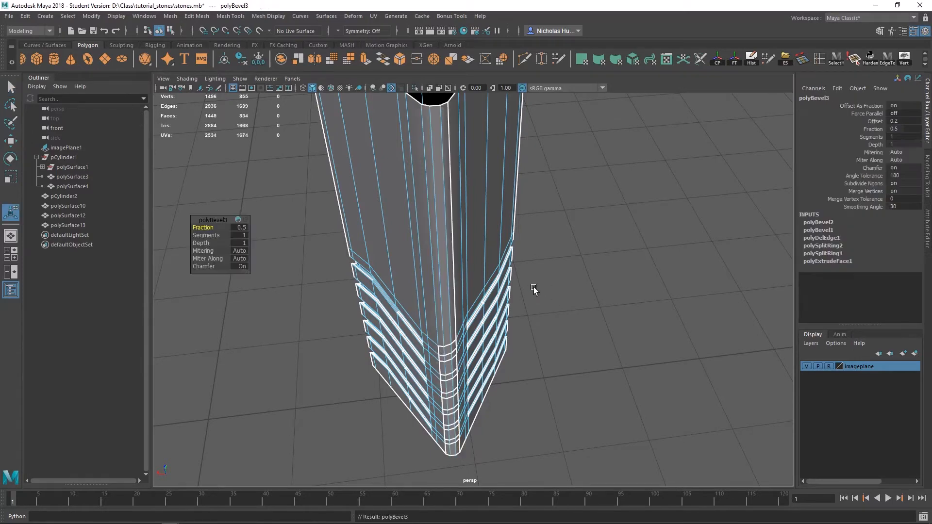
Turn off Chamfer for the flat corner's bevel and preview the stone smoothed in object mode.
{"action": "left_click_drag", "start_coordinate": [454, 276], "coordinate": [347, 320], "text": "alt"}
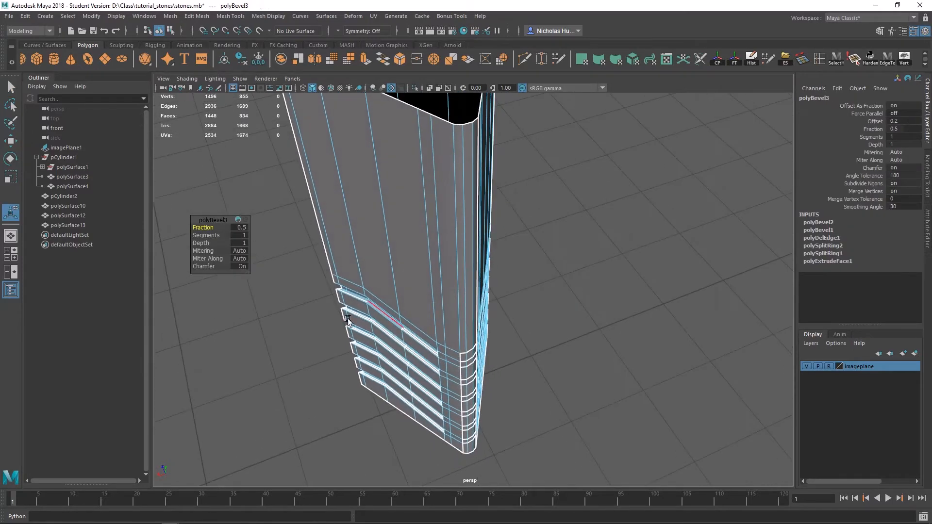
{"action": "left_click", "coordinate": [239, 267]}
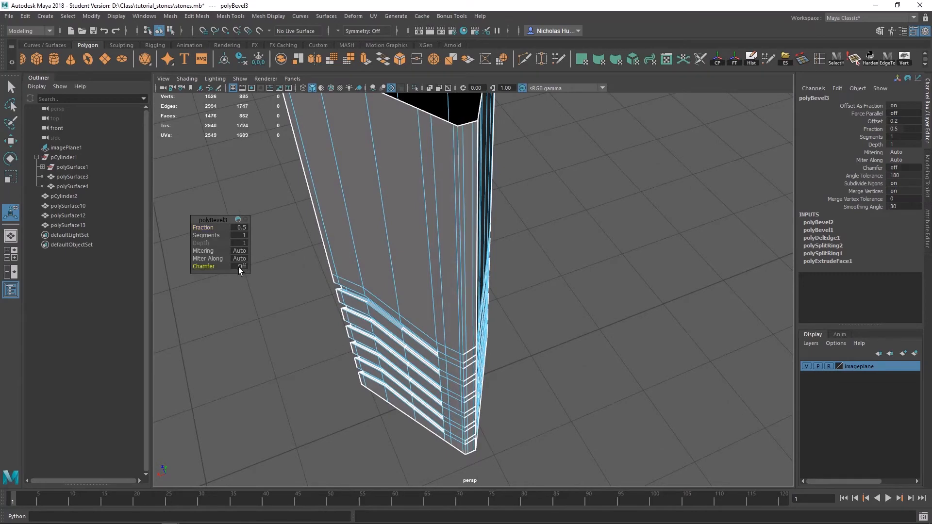
{"action": "left_click_drag", "start_coordinate": [237, 267], "coordinate": [449, 278], "text": "alt"}
{"action": "right_click_drag", "start_coordinate": [450, 278], "coordinate": [450, 242]}
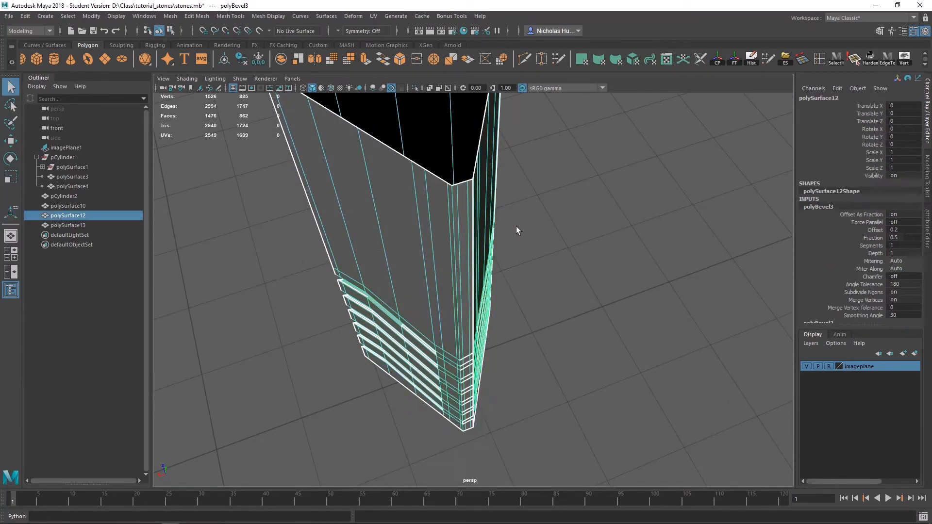
{"action": "key", "text": "3"}
{"action": "left_click", "coordinate": [575, 319]}
{"action": "left_click_drag", "start_coordinate": [575, 319], "coordinate": [640, 201], "text": "alt"}
Bring up the reference photo and compare its stone corner with the model's flat corner.
{"action": "key", "text": "alt+Tab"}
{"action": "left_click_drag", "start_coordinate": [688, 344], "coordinate": [698, 322]}
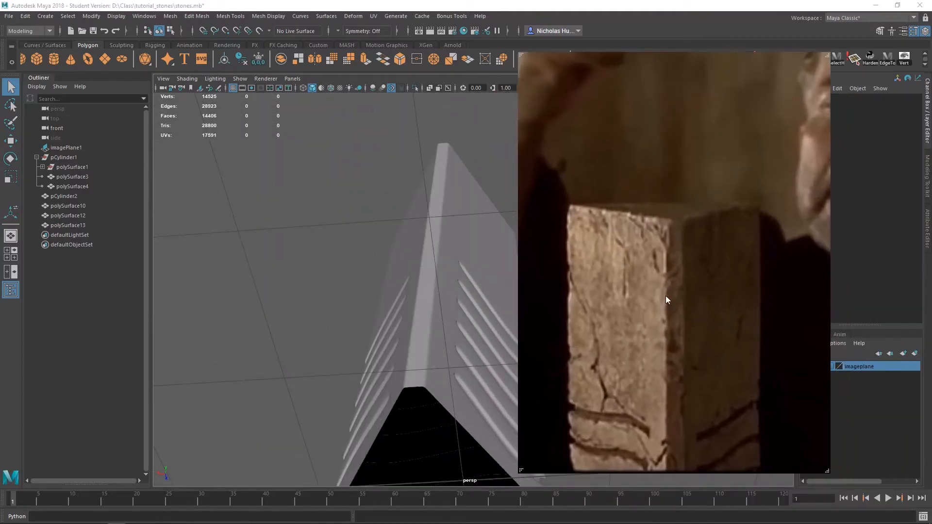
{"action": "left_click_drag", "start_coordinate": [490, 349], "coordinate": [427, 399], "text": "alt"}
{"action": "left_click", "coordinate": [414, 228]}
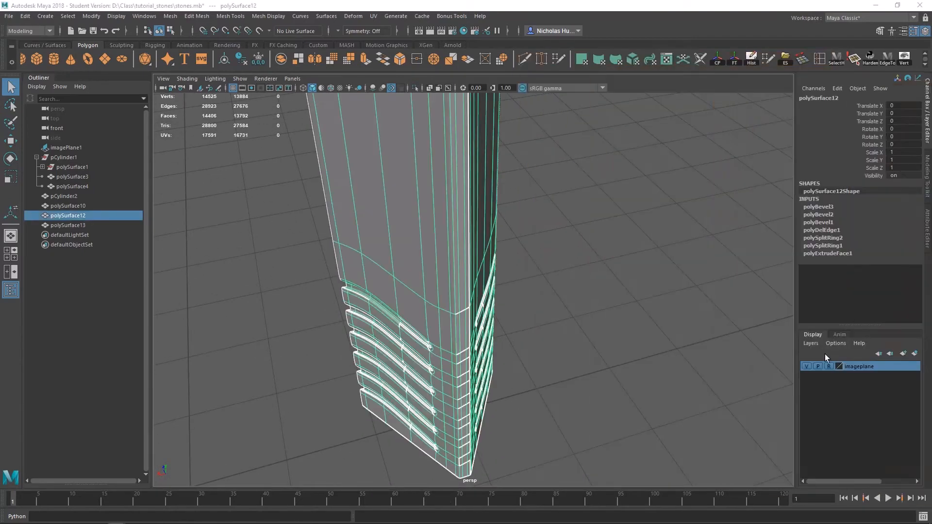
{"action": "left_click", "coordinate": [596, 242]}
{"action": "left_click", "coordinate": [426, 292]}
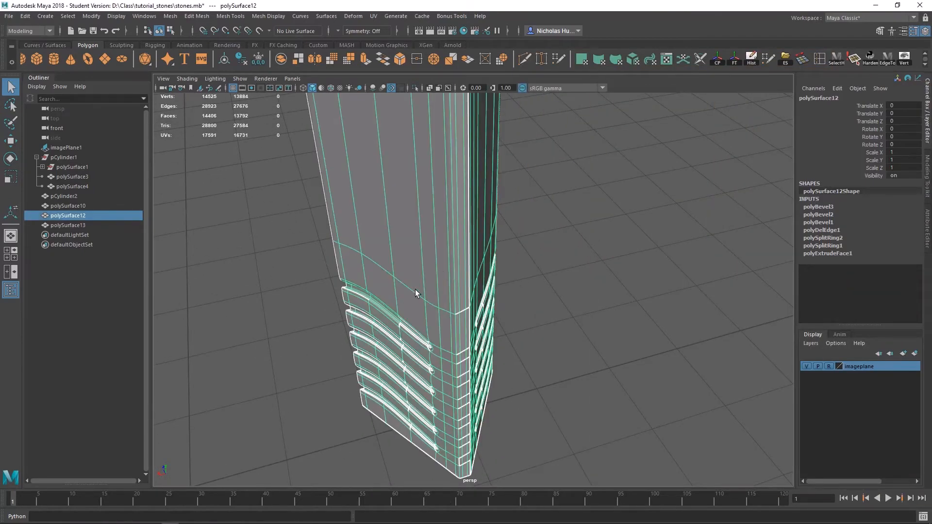
{"action": "key", "text": "t"}
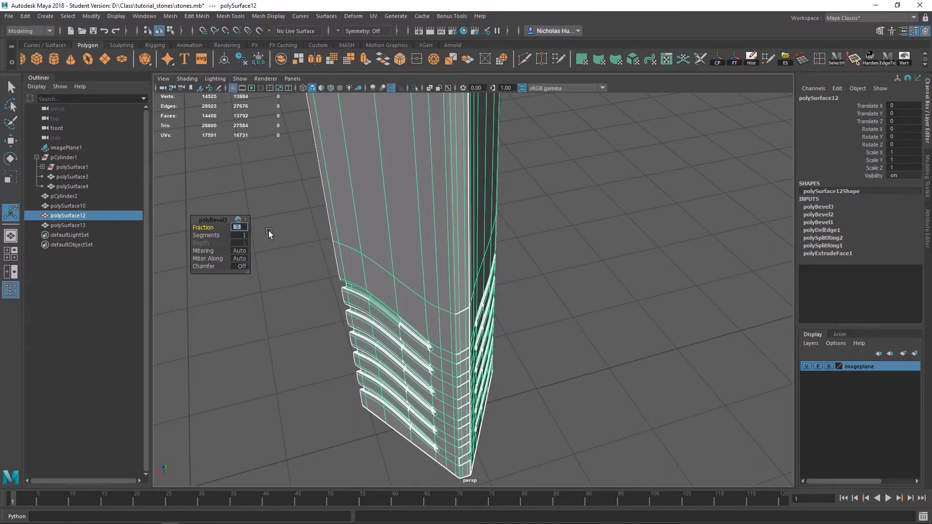
{"action": "right_click_drag", "start_coordinate": [413, 209], "coordinate": [453, 190]}
{"action": "key", "text": "q"}
{"action": "left_click", "coordinate": [544, 318]}
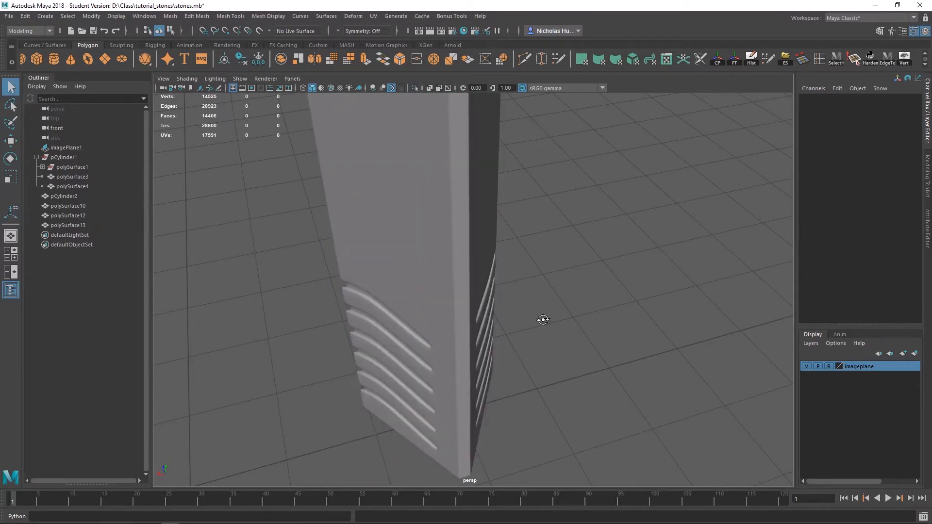
View the grooved side of the smoothed stone and check it against the reference photo again.
{"action": "left_click_drag", "start_coordinate": [545, 318], "coordinate": [589, 345], "text": "alt"}
{"action": "right_click_drag", "start_coordinate": [589, 345], "coordinate": [490, 310], "text": "alt"}
{"action": "left_click_drag", "start_coordinate": [168, 164], "coordinate": [391, 291], "text": "alt"}
{"action": "key", "text": "alt+Tab"}
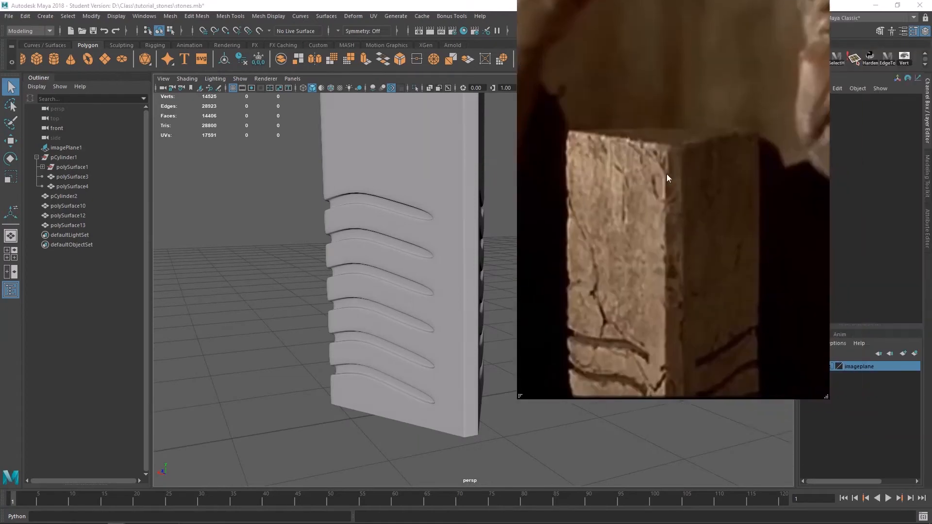
Examine the stone corner in both reference photos, compare it with the model, and move the photos out of the way.
{"action": "right_click_drag", "start_coordinate": [666, 174], "coordinate": [686, 196]}
{"action": "scroll", "coordinate": [673, 374], "scroll_direction": "up", "scroll_amount": 1}
{"action": "middle_click_drag", "start_coordinate": [674, 374], "coordinate": [665, 370]}
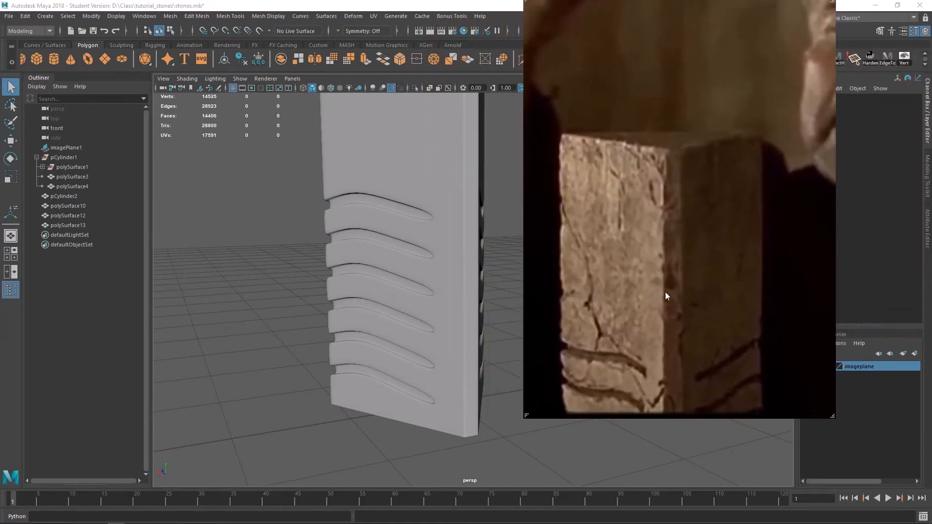
{"action": "left_click_drag", "start_coordinate": [931, 347], "coordinate": [902, 333]}
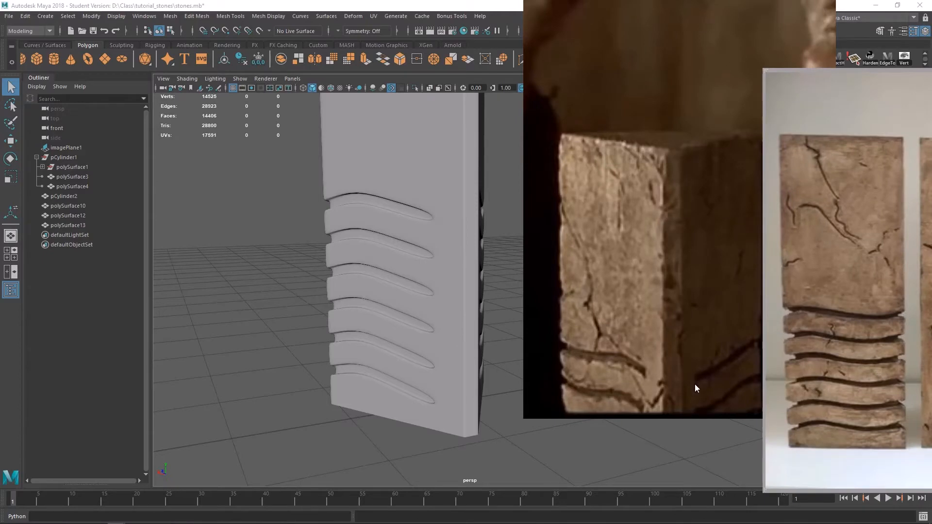
{"action": "left_click_drag", "start_coordinate": [800, 372], "coordinate": [384, 334]}
{"action": "left_click_drag", "start_coordinate": [682, 318], "coordinate": [931, 309]}
{"action": "left_click_drag", "start_coordinate": [663, 381], "coordinate": [931, 381]}
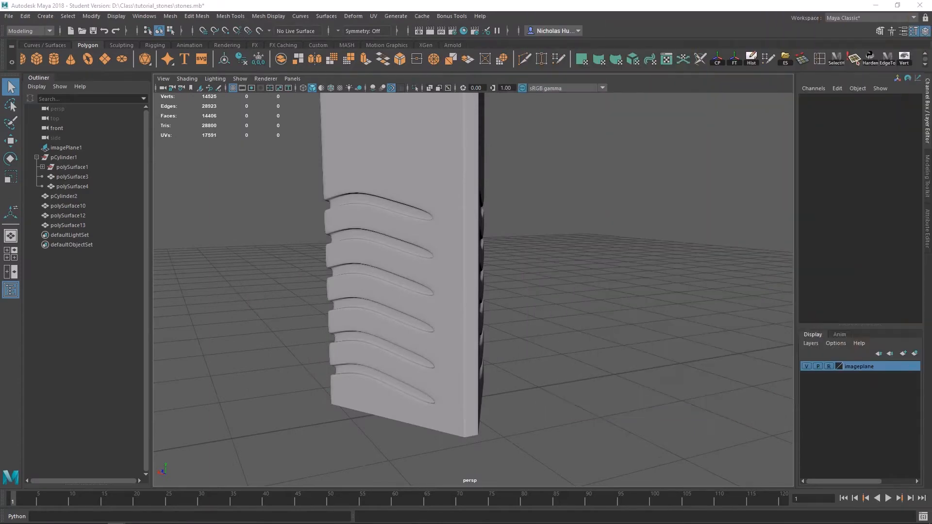
Return the stone to its unsmoothed mesh and open the Insert Edge Loop tool's settings.
{"action": "left_click_drag", "start_coordinate": [588, 338], "coordinate": [537, 286], "text": "alt"}
{"action": "left_click", "coordinate": [455, 234]}
{"action": "key", "text": "1"}
{"action": "scroll", "coordinate": [448, 219], "scroll_direction": "up", "scroll_amount": 3}
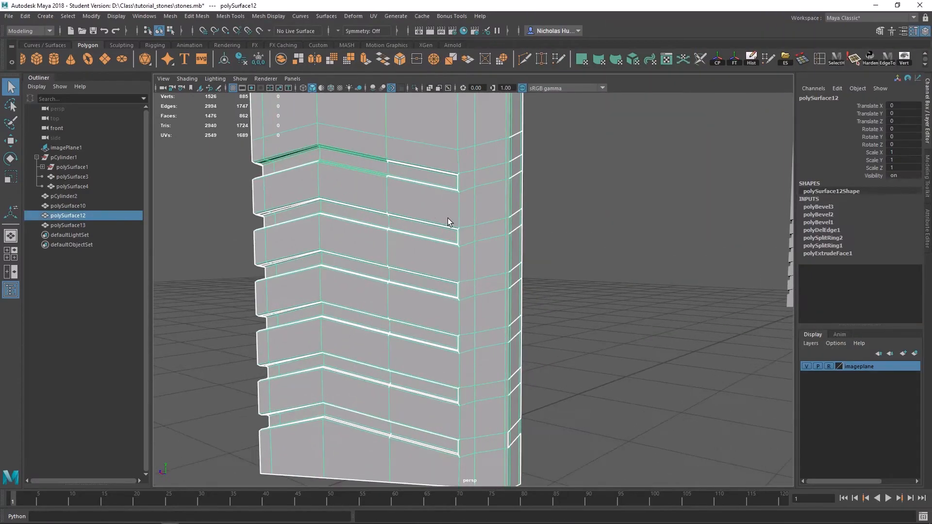
{"action": "left_click_drag", "start_coordinate": [448, 218], "coordinate": [558, 183], "text": "alt"}
{"action": "left_click", "coordinate": [698, 182]}
{"action": "left_click_drag", "start_coordinate": [701, 181], "coordinate": [670, 205], "text": "alt"}
{"action": "left_click", "coordinate": [426, 223]}
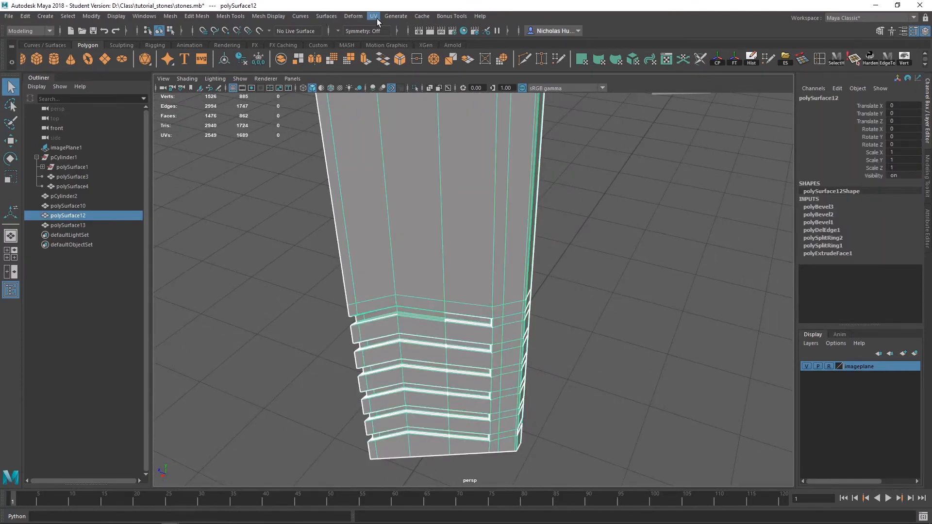
{"action": "left_click", "coordinate": [310, 15]}
{"action": "mouse_move", "coordinate": [230, 17]}
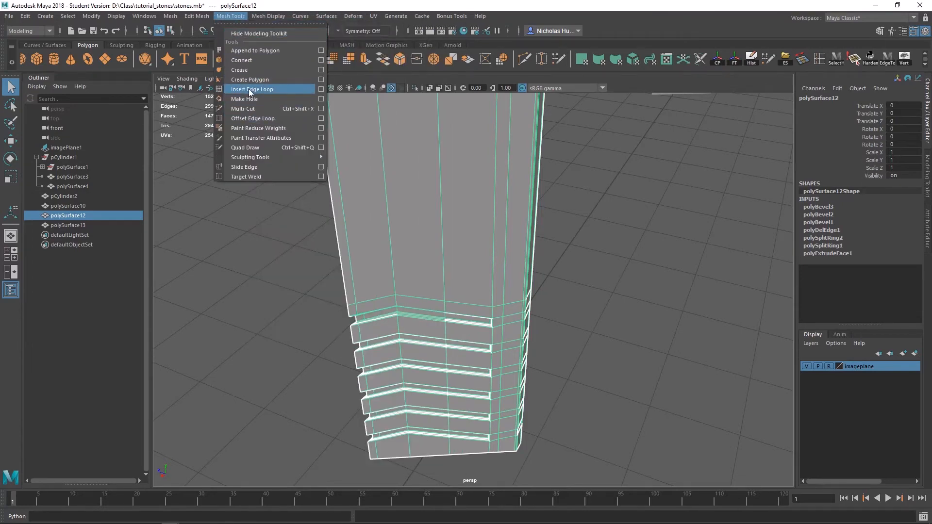
{"action": "left_click", "coordinate": [321, 89]}
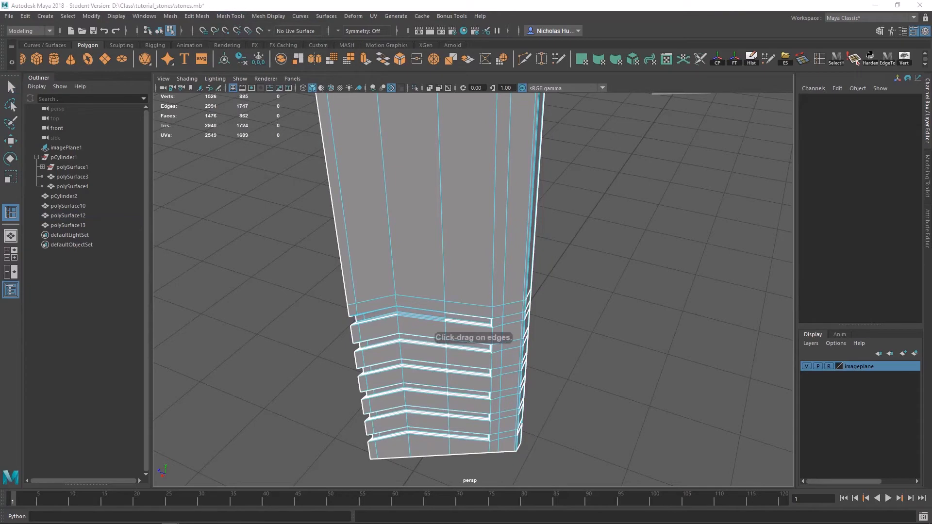
{"action": "left_click_drag", "start_coordinate": [545, 137], "coordinate": [707, 106]}
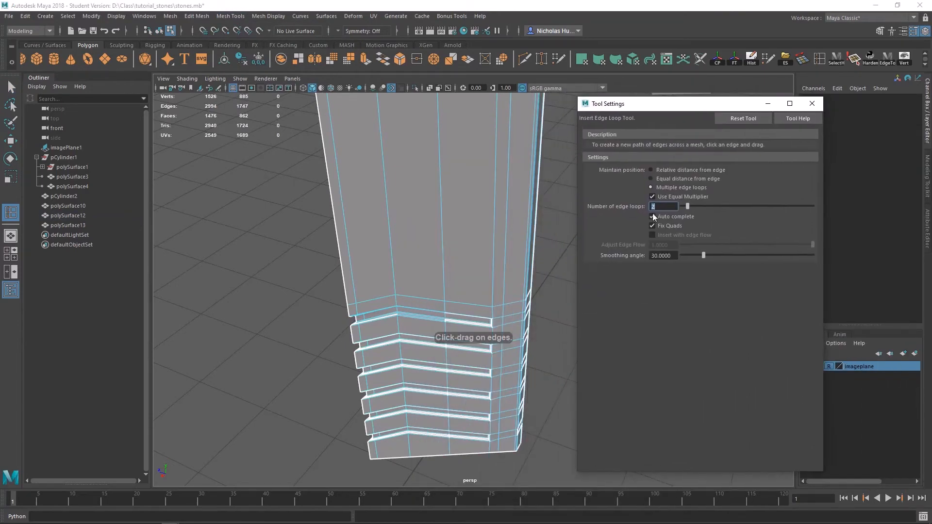
Try inserting a single edge loop across the grooves near their ends on one face, and undo it.
{"action": "left_click_drag", "start_coordinate": [535, 223], "coordinate": [424, 322], "text": "alt"}
{"action": "scroll", "coordinate": [415, 279], "scroll_direction": "up", "scroll_amount": 2}
{"action": "left_click_drag", "start_coordinate": [688, 208], "coordinate": [685, 208]}
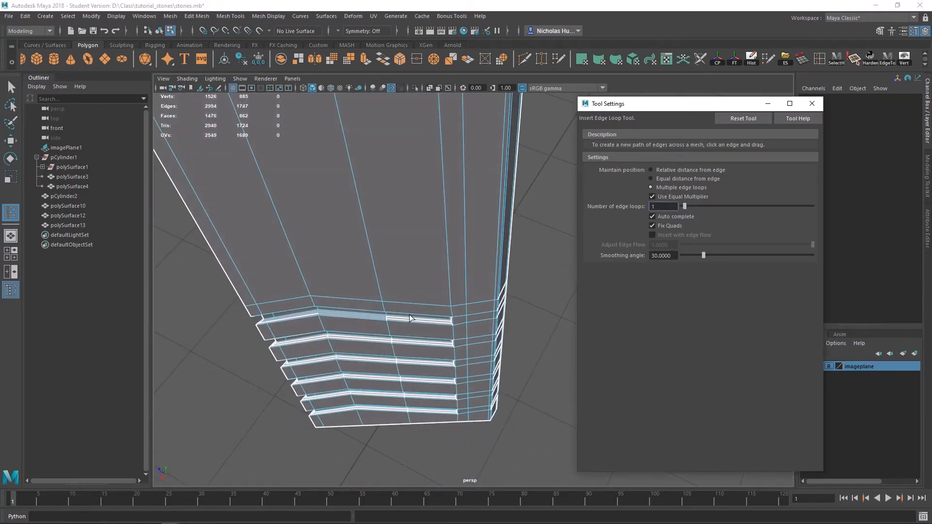
{"action": "left_click", "coordinate": [424, 310]}
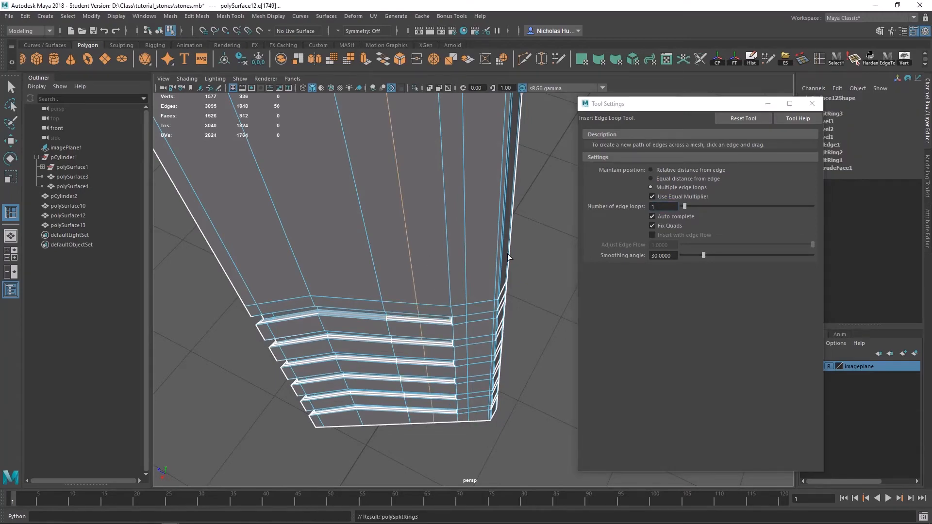
{"action": "left_click_drag", "start_coordinate": [508, 257], "coordinate": [516, 288], "text": "alt"}
{"action": "key", "text": "ctrl+z"}
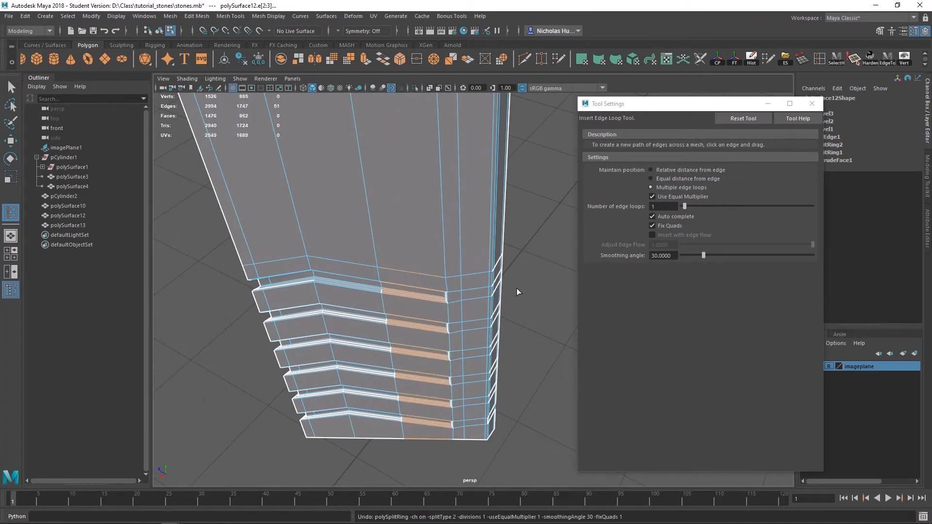
Set the number of edge loops to 2 and insert vertical loops near the groove ends on both grooved faces.
{"action": "left_click", "coordinate": [686, 206]}
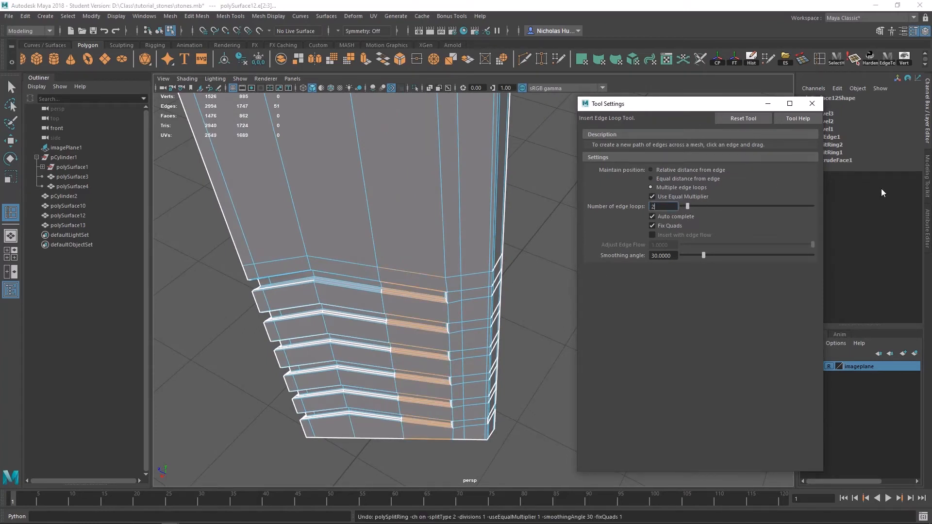
{"action": "left_click", "coordinate": [407, 287]}
{"action": "left_click_drag", "start_coordinate": [408, 286], "coordinate": [266, 258], "text": "alt"}
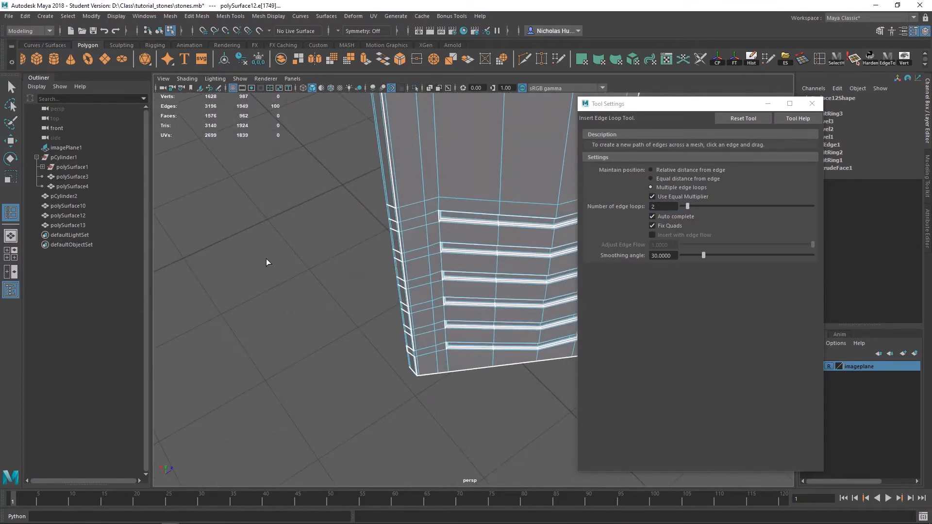
{"action": "left_click", "coordinate": [467, 212]}
{"action": "middle_click_drag", "start_coordinate": [487, 195], "coordinate": [460, 320], "text": "alt"}
Select the new vertical loop farther from the groove ends on each grooved face and delete both loops.
{"action": "key", "text": "q"}
{"action": "right_click", "coordinate": [426, 246]}
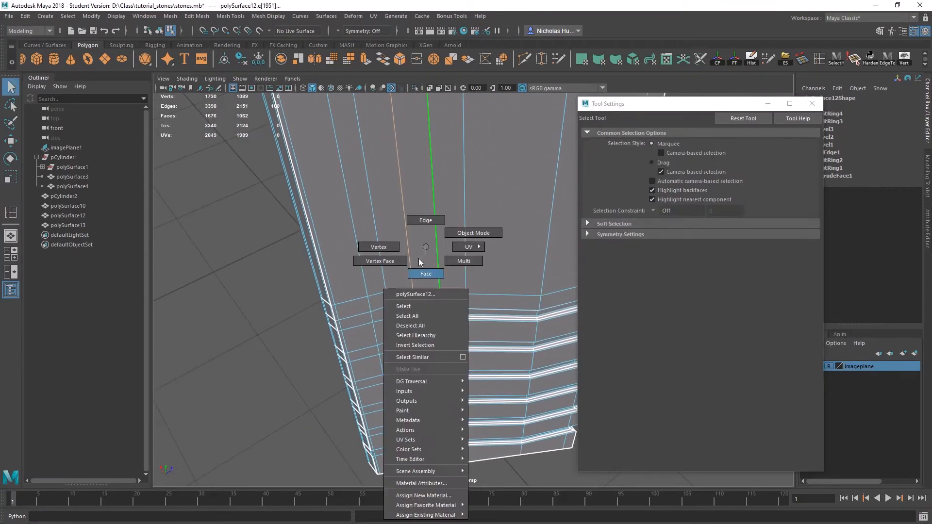
{"action": "left_click", "coordinate": [425, 220]}
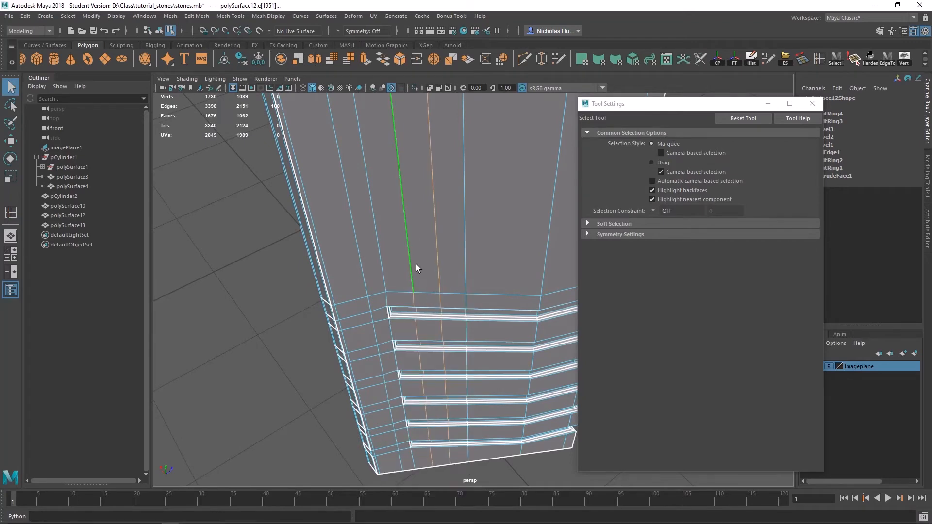
{"action": "double_click", "coordinate": [430, 238]}
{"action": "mouse_move", "coordinate": [436, 286]}
{"action": "left_mouse_down", "text": "alt"}
{"action": "mouse_move", "coordinate": [558, 305]}
{"action": "mouse_move", "coordinate": [723, 309]}
{"action": "mouse_move", "coordinate": [439, 316]}
{"action": "mouse_move", "coordinate": [433, 303]}
{"action": "left_mouse_up", "text": "alt"}
{"action": "double_click", "coordinate": [433, 303], "text": "shift"}
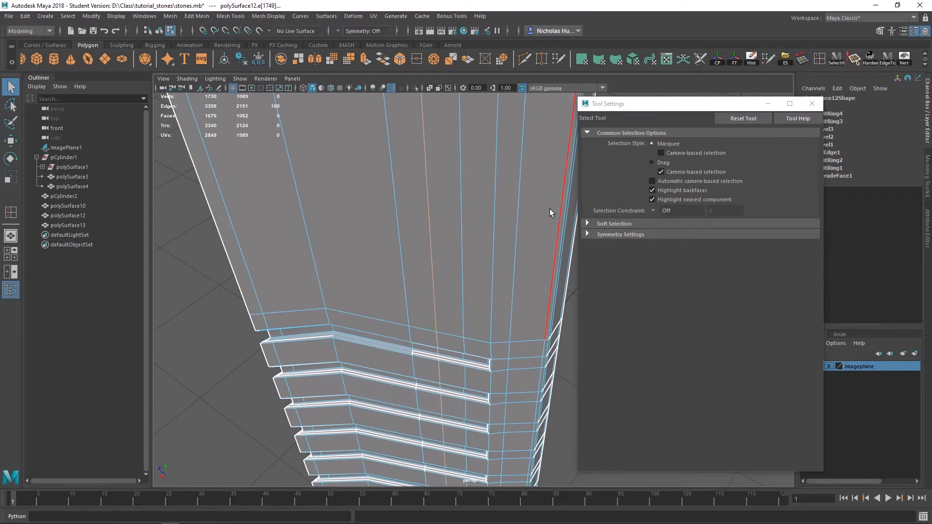
{"action": "right_click_drag", "start_coordinate": [463, 197], "coordinate": [430, 216], "text": "shift"}
Preview the stone smoothed in object mode, check its grooves from several sides, and save the scene.
{"action": "scroll", "coordinate": [438, 220], "scroll_direction": "down", "scroll_amount": 4}
{"action": "left_click_drag", "start_coordinate": [624, 111], "coordinate": [931, 111]}
{"action": "left_click_drag", "start_coordinate": [612, 310], "coordinate": [582, 275], "text": "alt"}
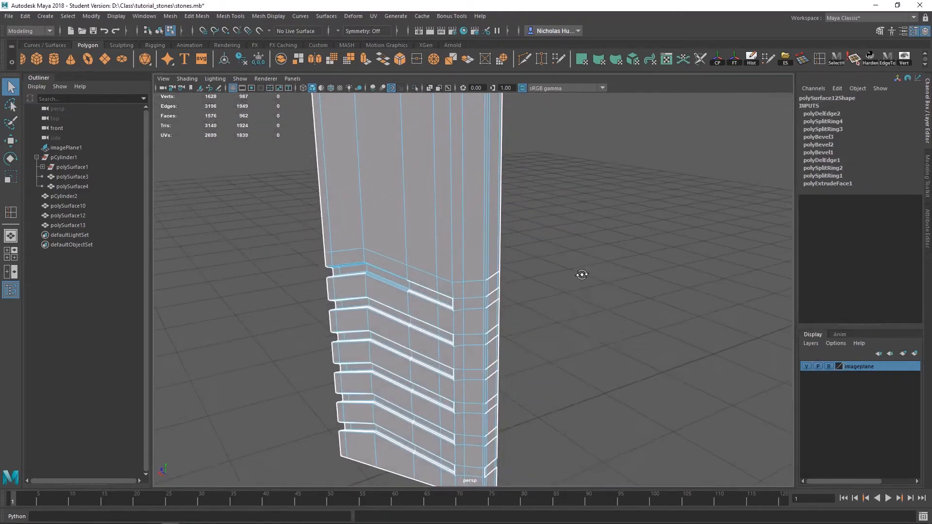
{"action": "scroll", "coordinate": [461, 291], "scroll_direction": "up", "scroll_amount": 2}
{"action": "right_click_drag", "start_coordinate": [479, 247], "coordinate": [521, 235]}
{"action": "left_click", "coordinate": [481, 249]}
{"action": "key", "text": "3"}
{"action": "left_click", "coordinate": [582, 260]}
{"action": "left_click_drag", "start_coordinate": [577, 357], "coordinate": [553, 310], "text": "alt"}
{"action": "scroll", "coordinate": [527, 267], "scroll_direction": "up", "scroll_amount": 3}
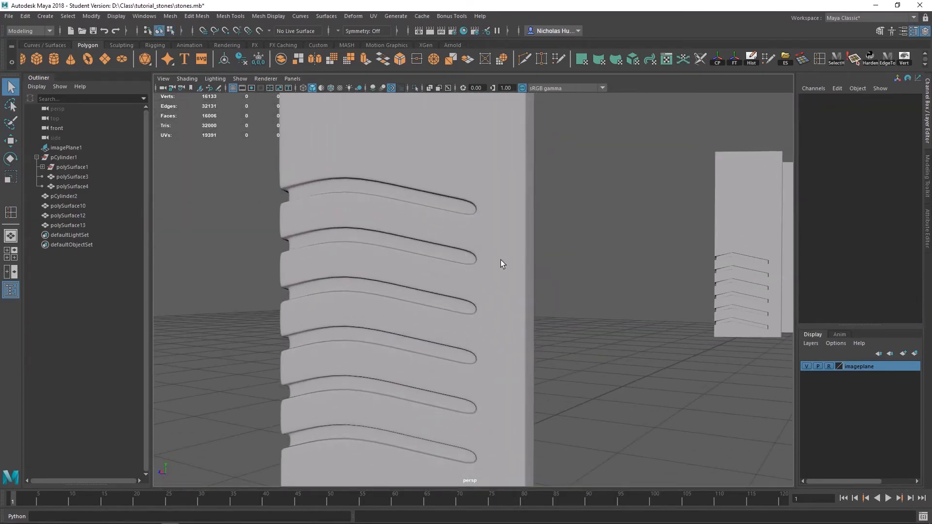
{"action": "left_click_drag", "start_coordinate": [498, 264], "coordinate": [764, 340], "text": "alt"}
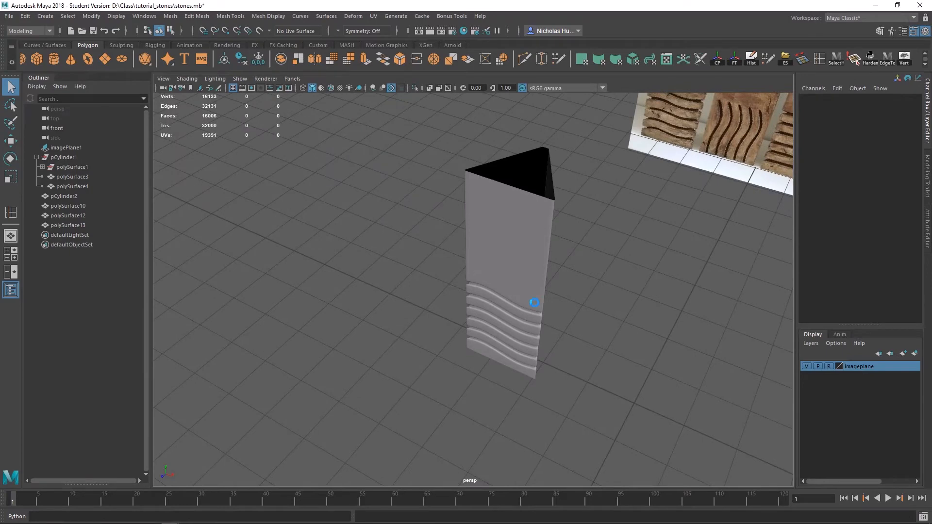
{"action": "key", "text": "ctrl+s"}
Return the stone to its unsmoothed mesh, duplicate it, and move the copy well aside along the X axis.
{"action": "left_click", "coordinate": [444, 276]}
{"action": "left_click_drag", "start_coordinate": [450, 285], "coordinate": [539, 271], "text": "alt"}
{"action": "left_click", "coordinate": [499, 241]}
{"action": "key", "text": "1"}
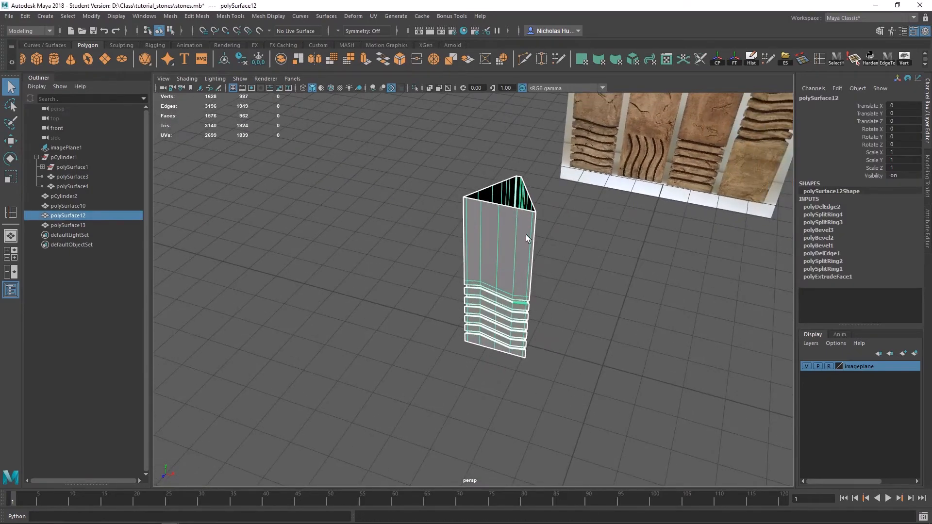
{"action": "key", "text": "ctrl+d"}
{"action": "key", "text": "w"}
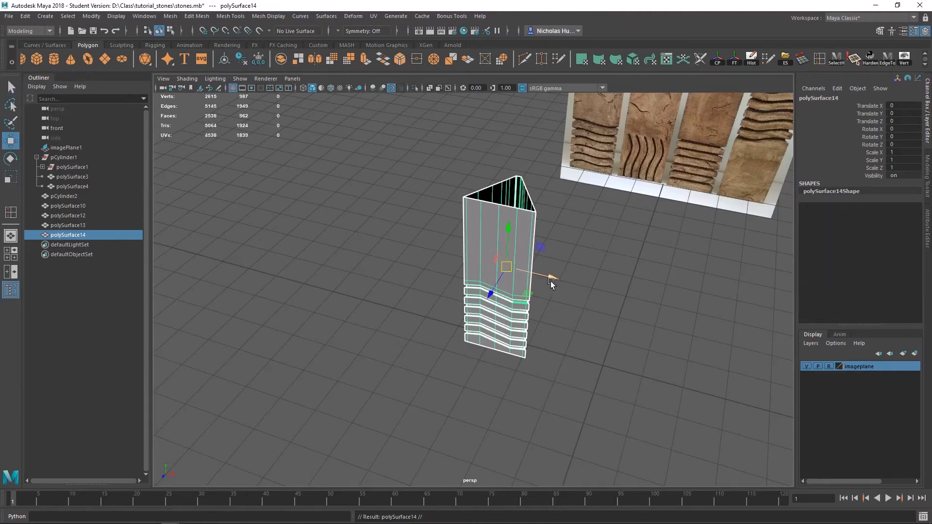
{"action": "left_click_drag", "start_coordinate": [548, 276], "coordinate": [194, 216]}
Select the original stone and delete its construction history.
{"action": "middle_click_drag", "start_coordinate": [262, 243], "coordinate": [257, 281], "text": "alt"}
{"action": "right_click_drag", "start_coordinate": [374, 320], "coordinate": [455, 330], "text": "alt"}
{"action": "left_click", "coordinate": [455, 329]}
{"action": "left_click_drag", "start_coordinate": [456, 330], "coordinate": [484, 334], "text": "alt"}
{"action": "middle_click_drag", "start_coordinate": [484, 334], "coordinate": [464, 272], "text": "alt"}
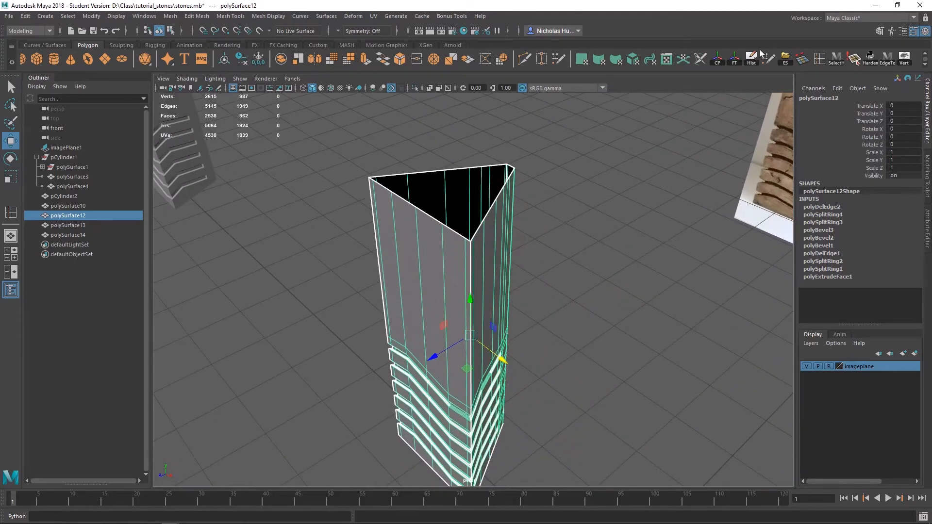
{"action": "left_click", "coordinate": [753, 59]}
Select the open border edge loop at the stone's top, extrude it, and scale the new edges inward toward the centre.
{"action": "scroll", "coordinate": [436, 226], "scroll_direction": "up", "scroll_amount": 3}
{"action": "right_click_drag", "start_coordinate": [437, 227], "coordinate": [432, 200]}
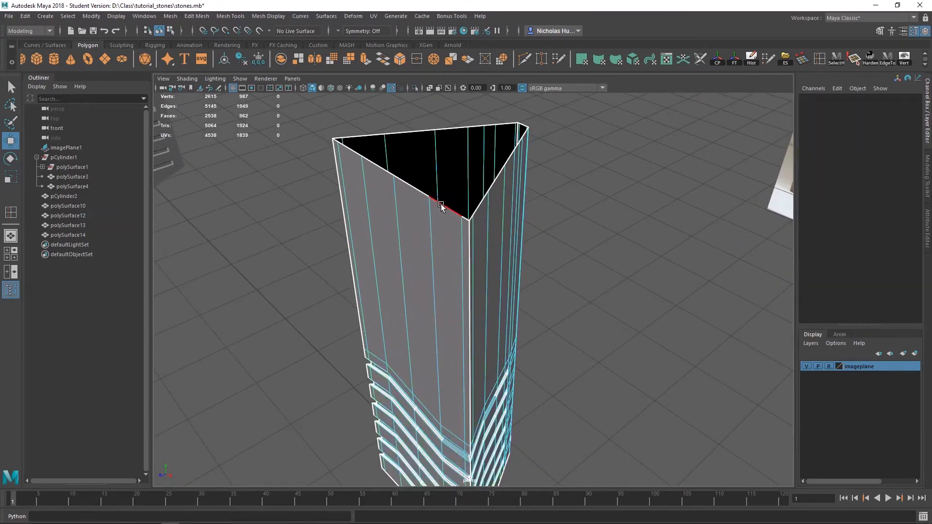
{"action": "double_click", "coordinate": [410, 187]}
{"action": "key", "text": "f"}
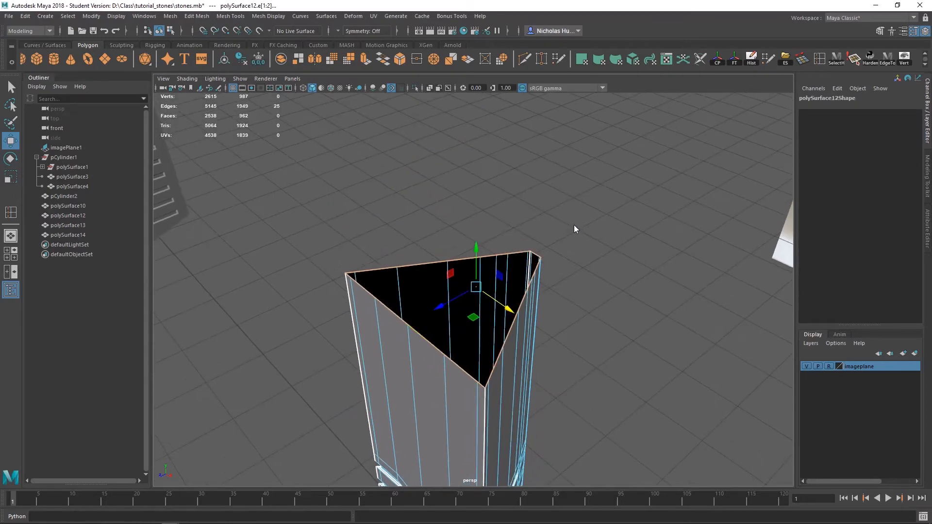
{"action": "right_click_drag", "start_coordinate": [574, 226], "coordinate": [565, 255], "text": "shift"}
{"action": "scroll", "coordinate": [519, 310], "scroll_direction": "up", "scroll_amount": 2}
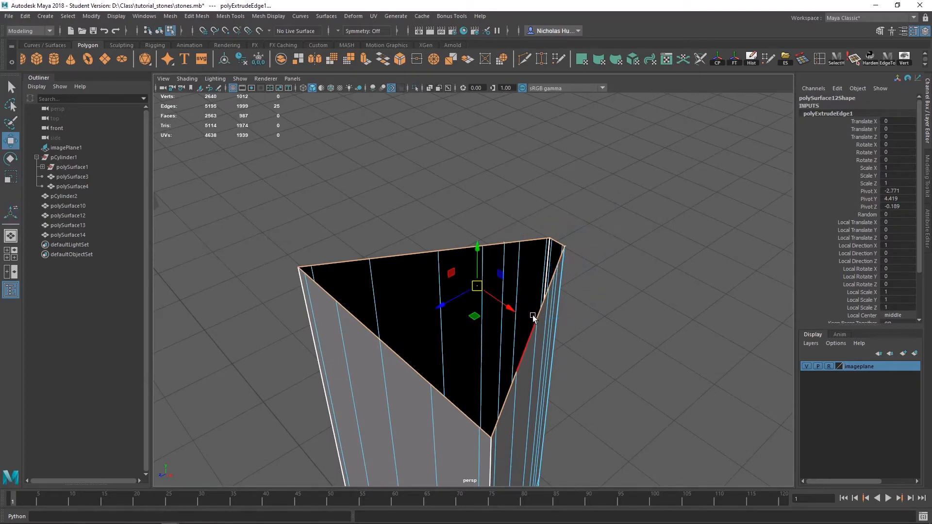
{"action": "key", "text": "r"}
{"action": "left_click_drag", "start_coordinate": [576, 258], "coordinate": [580, 287], "text": "alt"}
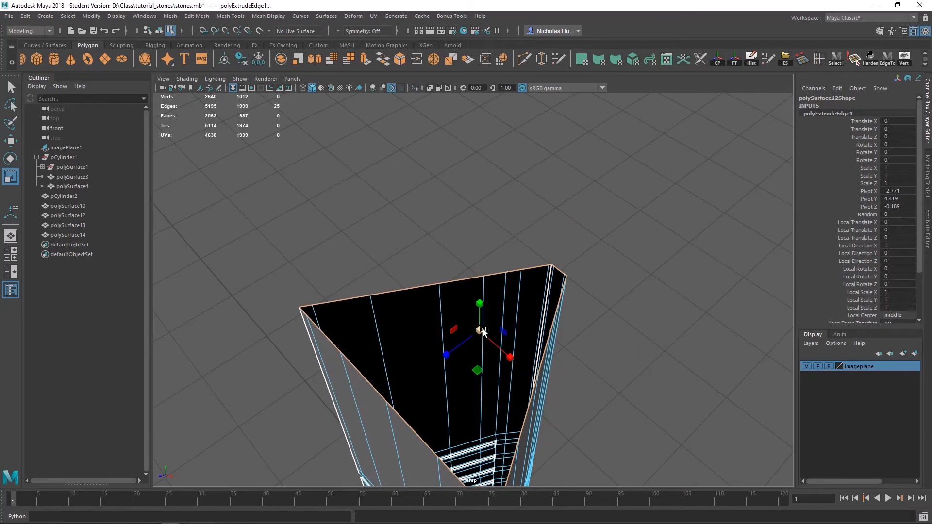
{"action": "left_click_drag", "start_coordinate": [480, 331], "coordinate": [371, 402]}
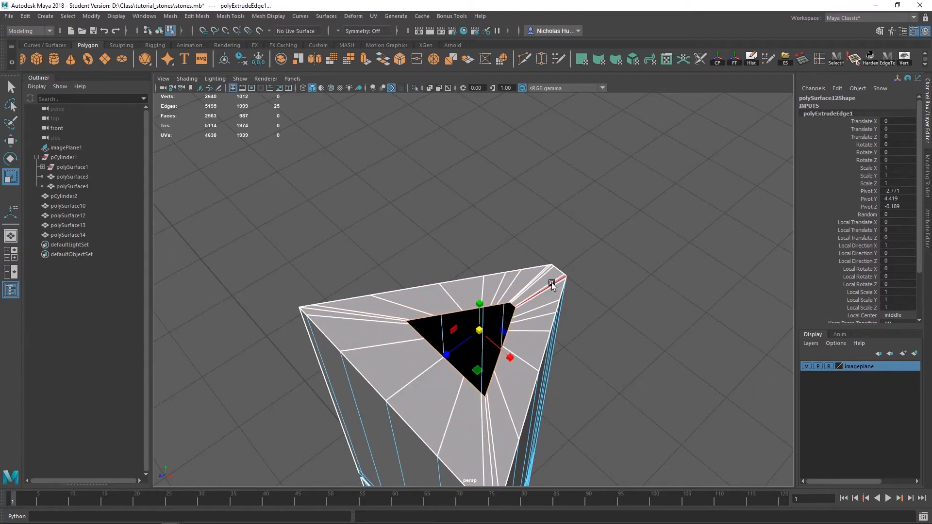
Extrude the inner border edges again, merge them to the centre to close the top, and return to object mode.
{"action": "key", "text": "ctrl+e"}
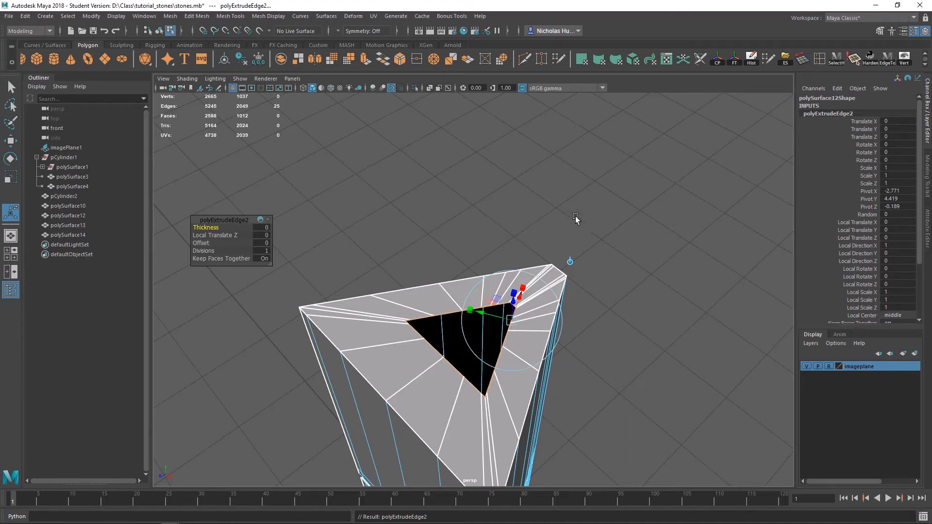
{"action": "right_click", "coordinate": [626, 226], "text": "shift"}
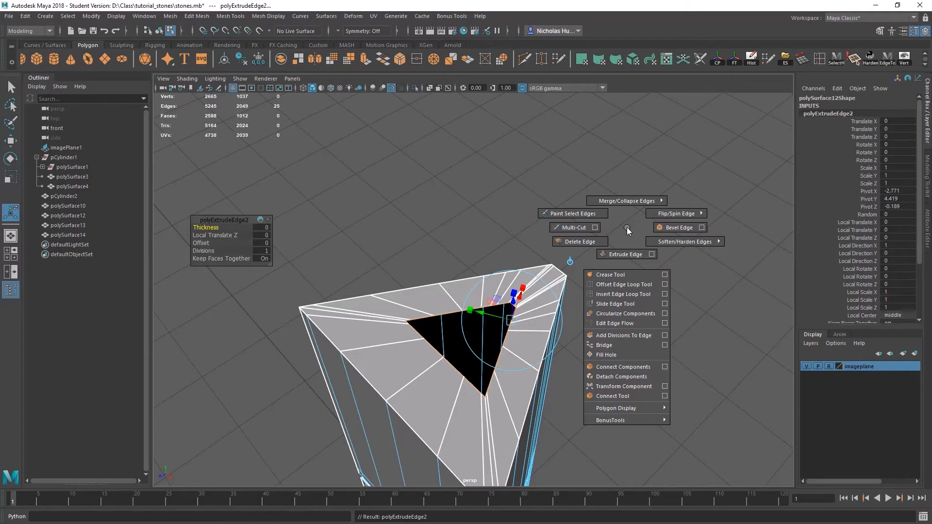
{"action": "right_click_drag", "start_coordinate": [627, 226], "coordinate": [626, 170], "text": "shift"}
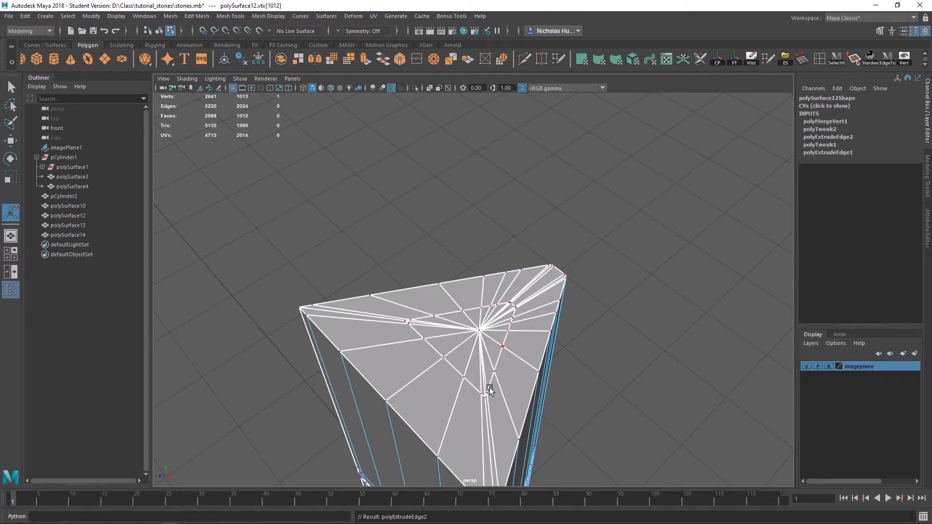
{"action": "scroll", "coordinate": [488, 384], "scroll_direction": "up", "scroll_amount": 1}
{"action": "middle_click_drag", "start_coordinate": [488, 385], "coordinate": [504, 318], "text": "alt"}
{"action": "key", "text": "q"}
{"action": "right_click_drag", "start_coordinate": [504, 317], "coordinate": [546, 231]}
{"action": "left_click_drag", "start_coordinate": [546, 231], "coordinate": [518, 241], "text": "alt"}
{"action": "right_click", "coordinate": [517, 241]}
{"action": "right_click_drag", "start_coordinate": [517, 241], "coordinate": [564, 226]}
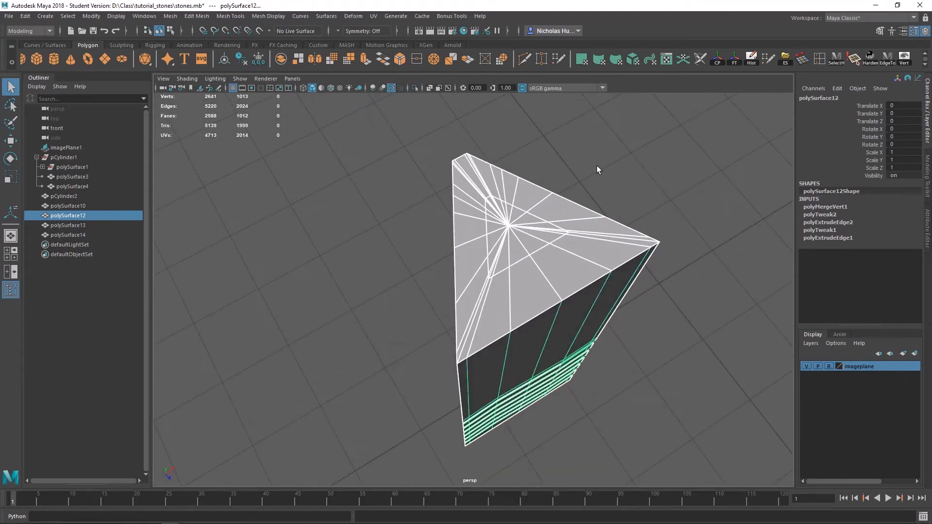
Examine the topology of the stone's capped top, its corners, and the centre point where the edges converge.
{"action": "left_click", "coordinate": [596, 165]}
{"action": "left_click_drag", "start_coordinate": [583, 214], "coordinate": [666, 294], "text": "alt"}
{"action": "left_click", "coordinate": [511, 285]}
{"action": "middle_click_drag", "start_coordinate": [564, 291], "coordinate": [526, 319], "text": "alt"}
{"action": "left_click_drag", "start_coordinate": [526, 319], "coordinate": [414, 321], "text": "alt"}
{"action": "left_click_drag", "start_coordinate": [369, 262], "coordinate": [505, 344], "text": "alt"}
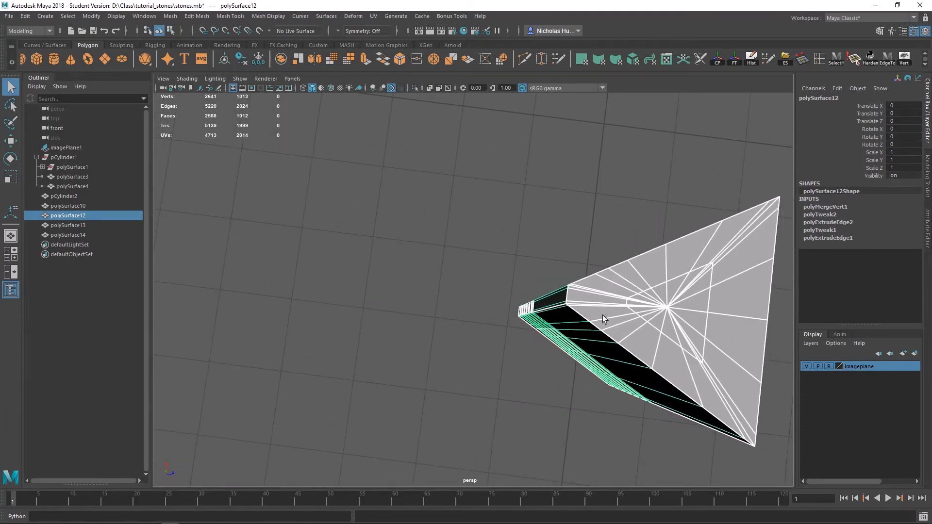
{"action": "left_click_drag", "start_coordinate": [601, 315], "coordinate": [505, 296], "text": "alt"}
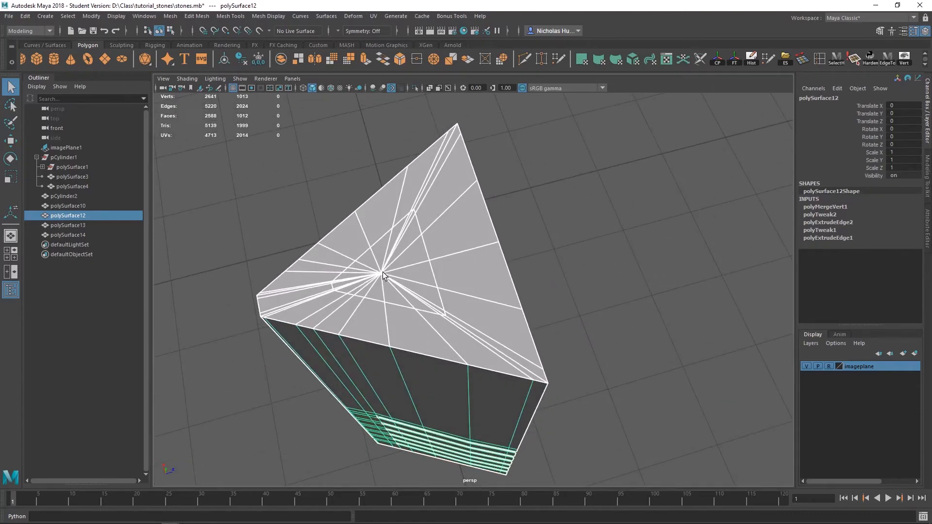
{"action": "left_click_drag", "start_coordinate": [467, 330], "coordinate": [471, 394], "text": "alt"}
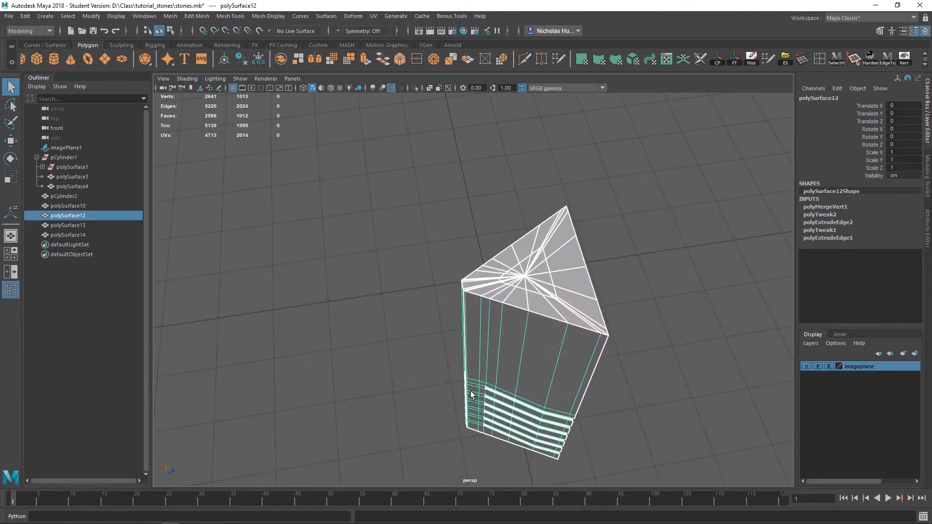
{"action": "left_click_drag", "start_coordinate": [537, 328], "coordinate": [463, 236], "text": "alt"}
{"action": "left_click_drag", "start_coordinate": [467, 244], "coordinate": [510, 252], "text": "alt"}
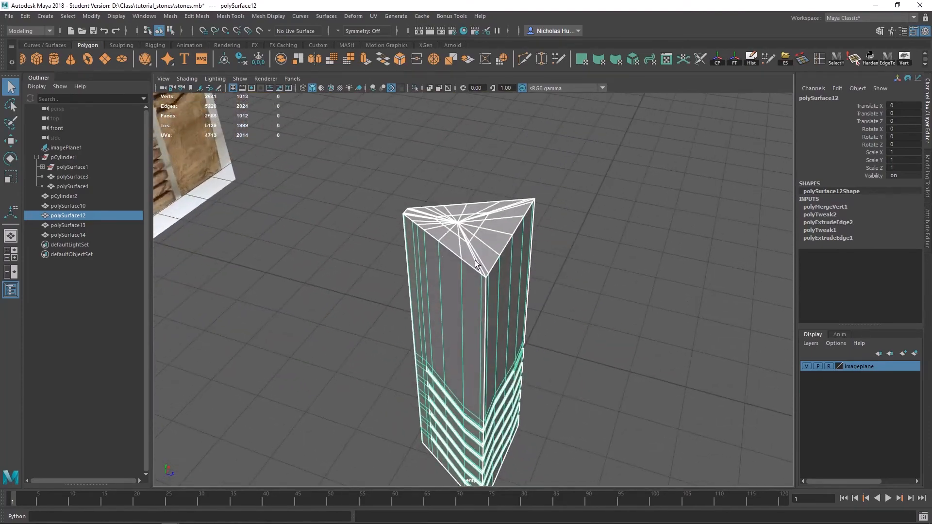
Preview the capped stone smoothed, examine its rounded top edge and corners, and return to the unsmoothed display.
{"action": "scroll", "coordinate": [510, 251], "scroll_direction": "up", "scroll_amount": 3}
{"action": "key", "text": "3"}
{"action": "left_click", "coordinate": [590, 319]}
{"action": "left_click_drag", "start_coordinate": [590, 318], "coordinate": [697, 252], "text": "alt"}
{"action": "left_click_drag", "start_coordinate": [515, 170], "coordinate": [454, 227], "text": "alt"}
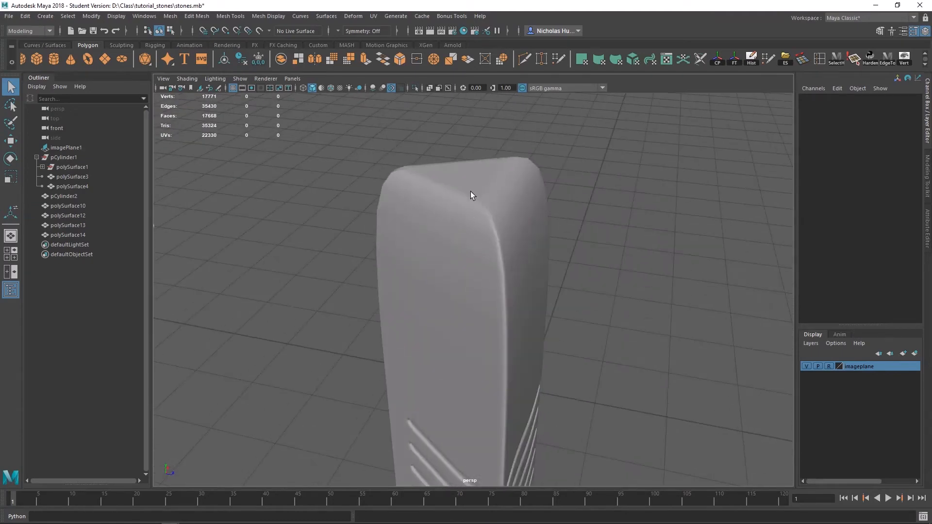
{"action": "left_click", "coordinate": [495, 225]}
{"action": "key", "text": "1"}
{"action": "scroll", "coordinate": [514, 240], "scroll_direction": "up", "scroll_amount": 3}
Select the outer edge loop around the stone's top and bevel it with Chamfer off.
{"action": "right_click", "coordinate": [459, 193]}
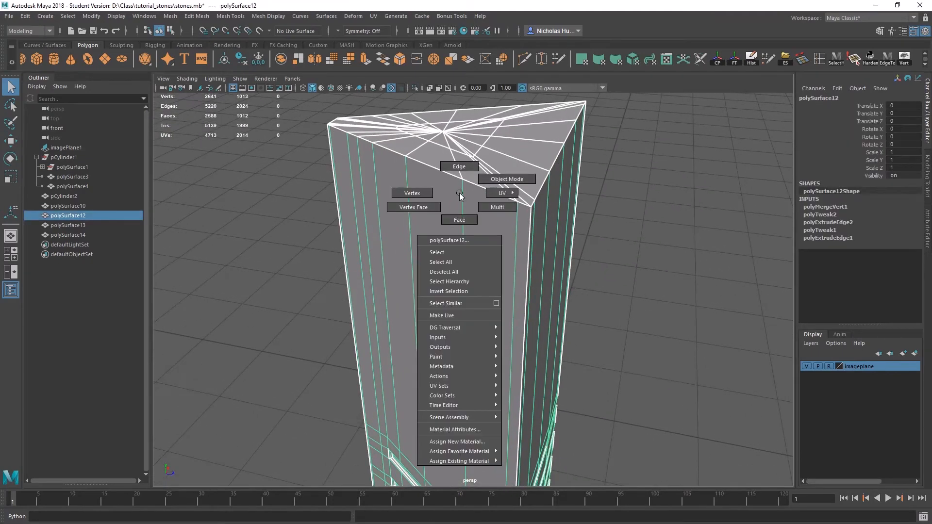
{"action": "left_click", "coordinate": [459, 166]}
{"action": "double_click", "coordinate": [478, 186]}
{"action": "left_click_drag", "start_coordinate": [593, 208], "coordinate": [599, 315], "text": "alt"}
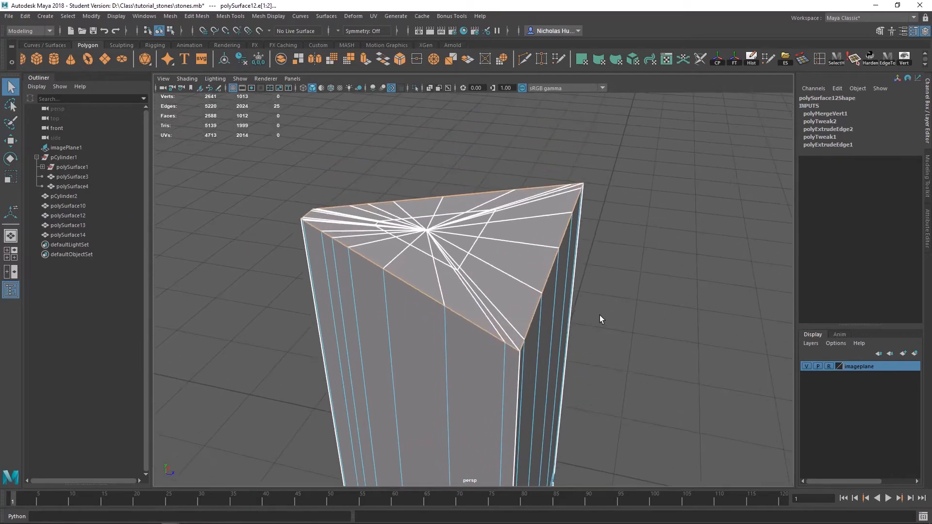
{"action": "scroll", "coordinate": [598, 315], "scroll_direction": "up", "scroll_amount": 1}
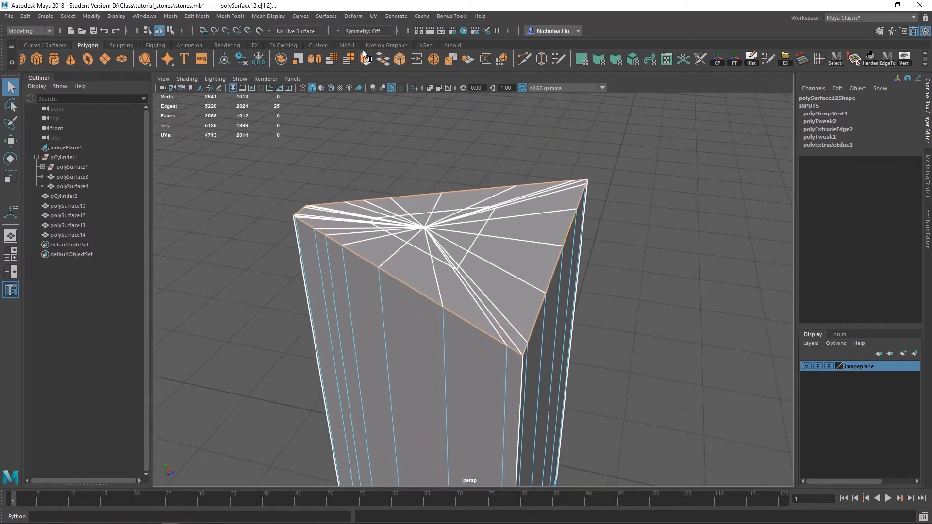
{"action": "left_click", "coordinate": [398, 59]}
{"action": "left_click_drag", "start_coordinate": [467, 276], "coordinate": [264, 289], "text": "alt"}
{"action": "left_click", "coordinate": [240, 267]}
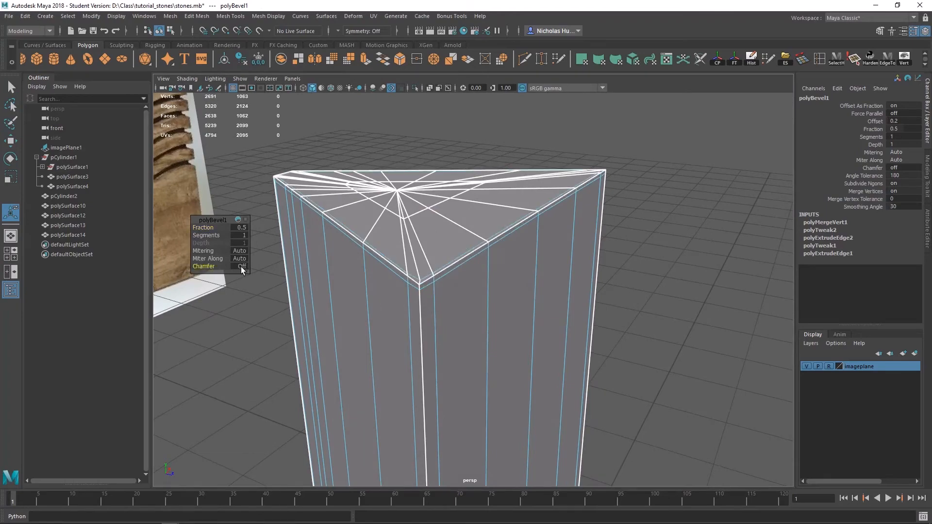
Set the top bevel's Miter Along option to Center.
{"action": "left_click_drag", "start_coordinate": [340, 267], "coordinate": [495, 332], "text": "alt"}
{"action": "middle_click_drag", "start_coordinate": [495, 332], "coordinate": [513, 312], "text": "alt"}
{"action": "right_click_drag", "start_coordinate": [512, 331], "coordinate": [801, 444], "text": "alt"}
{"action": "middle_click_drag", "start_coordinate": [634, 410], "coordinate": [655, 380], "text": "alt"}
{"action": "right_click_drag", "start_coordinate": [577, 376], "coordinate": [679, 412], "text": "alt"}
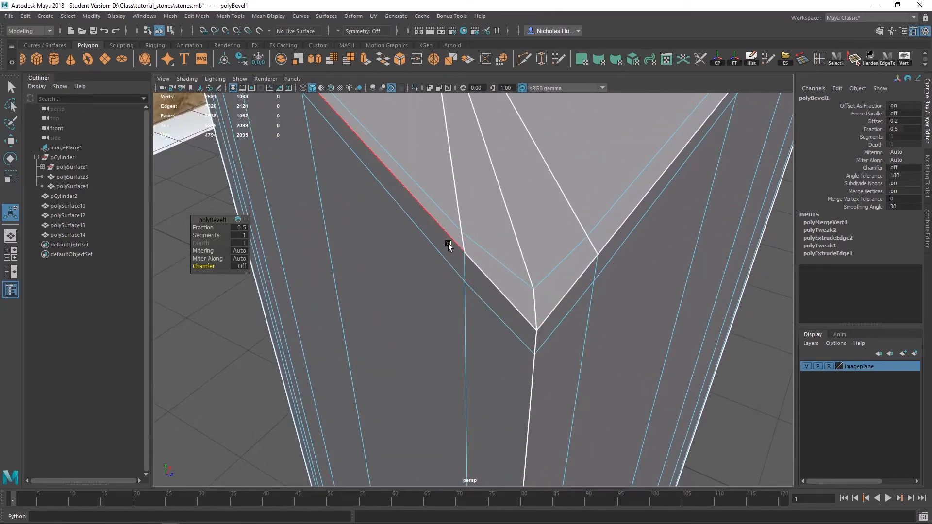
{"action": "left_click_drag", "start_coordinate": [474, 264], "coordinate": [407, 322], "text": "alt"}
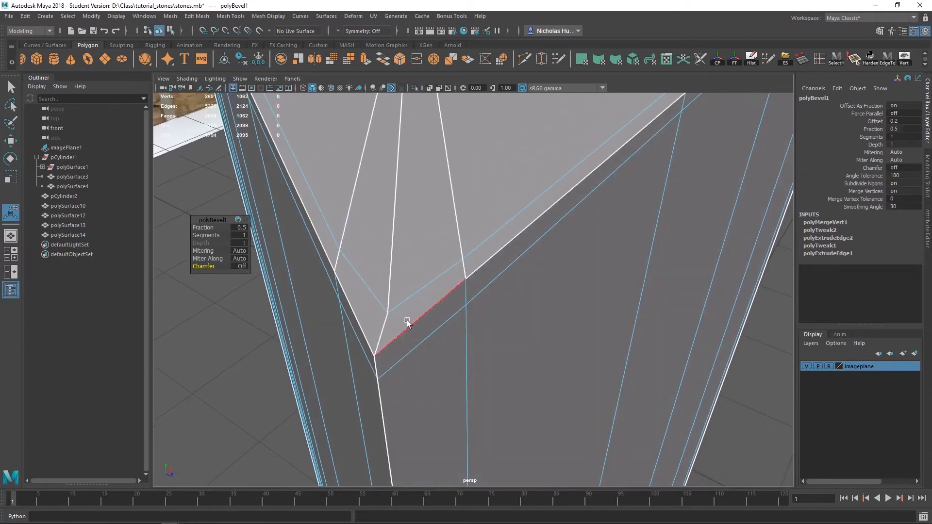
{"action": "left_click", "coordinate": [240, 259]}
{"action": "left_click", "coordinate": [261, 273]}
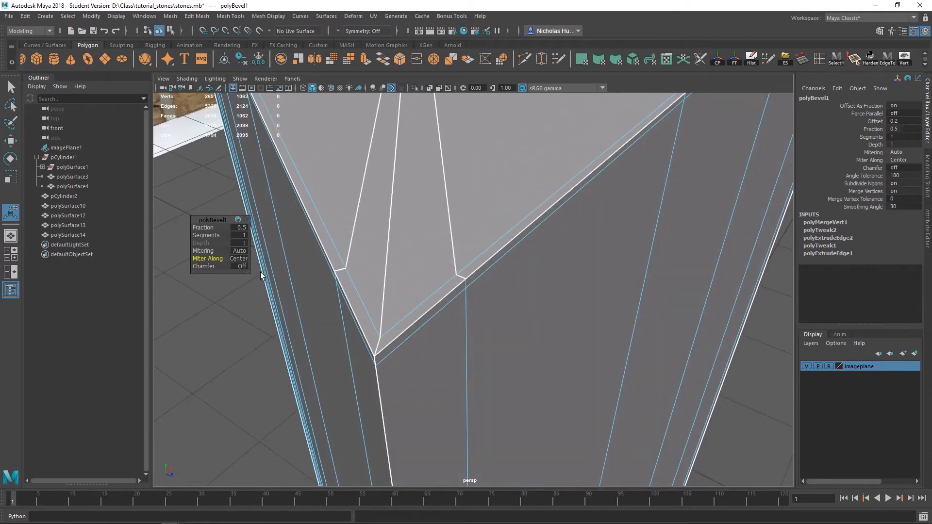
Set the top bevel's fraction to 1.
{"action": "left_click_drag", "start_coordinate": [270, 270], "coordinate": [624, 320], "text": "alt"}
{"action": "middle_click_drag", "start_coordinate": [475, 213], "coordinate": [575, 282], "text": "alt"}
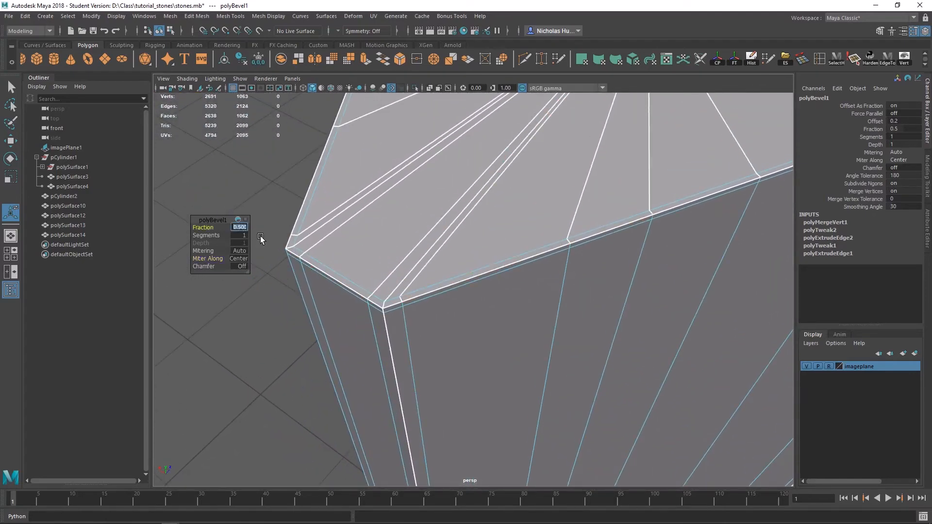
{"action": "type", "text": "1"}
{"action": "key", "text": "Return"}
{"action": "left_click_drag", "start_coordinate": [377, 285], "coordinate": [340, 257], "text": "alt"}
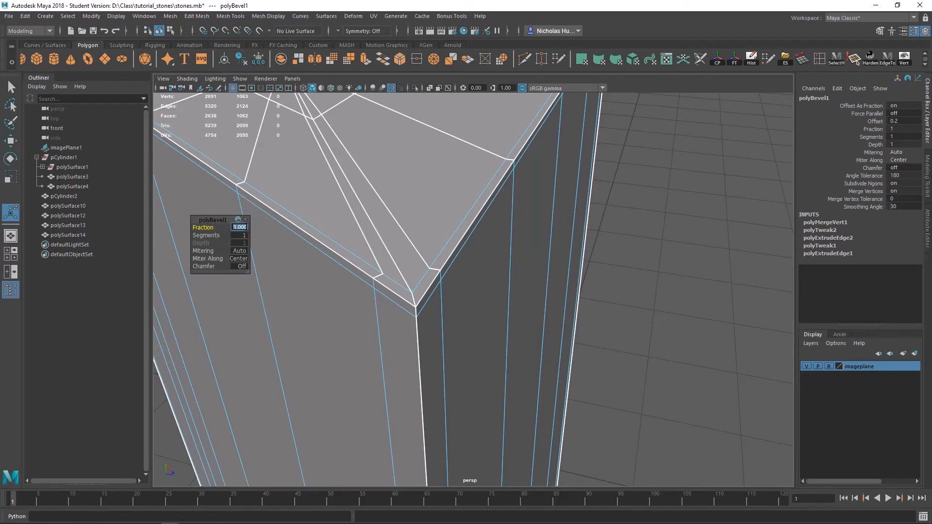
Try a fraction of 10 on the top bevel and set it back to 1.
{"action": "key", "text": "Return"}
{"action": "left_click_drag", "start_coordinate": [418, 252], "coordinate": [474, 290], "text": "alt"}
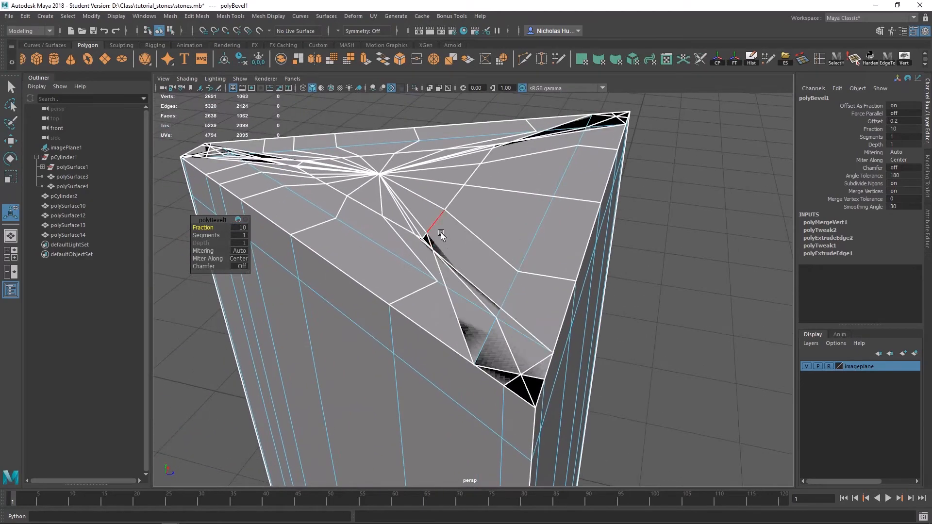
{"action": "left_click", "coordinate": [240, 228]}
{"action": "type", "text": "1"}
{"action": "key", "text": "Return"}
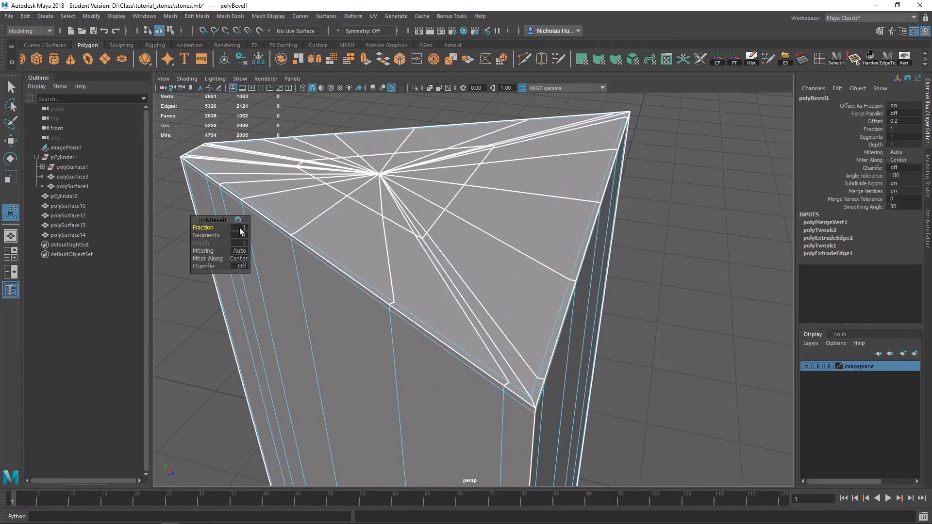
Examine the bevelled edge at the top corners and preview the stone smoothed in object mode.
{"action": "middle_click_drag", "start_coordinate": [472, 349], "coordinate": [425, 273], "text": "alt"}
{"action": "left_click_drag", "start_coordinate": [493, 301], "coordinate": [477, 310], "text": "alt"}
{"action": "middle_click_drag", "start_coordinate": [373, 347], "coordinate": [431, 319], "text": "alt"}
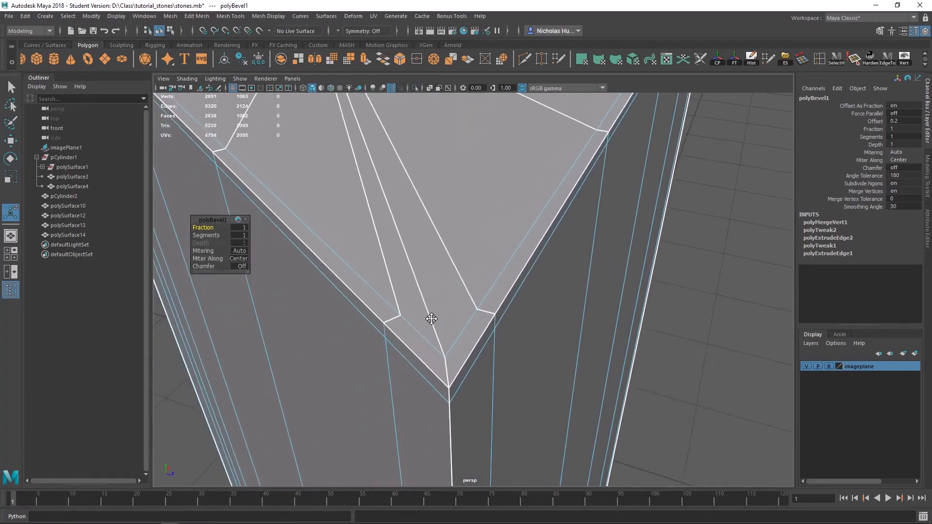
{"action": "left_click_drag", "start_coordinate": [480, 328], "coordinate": [456, 244], "text": "alt"}
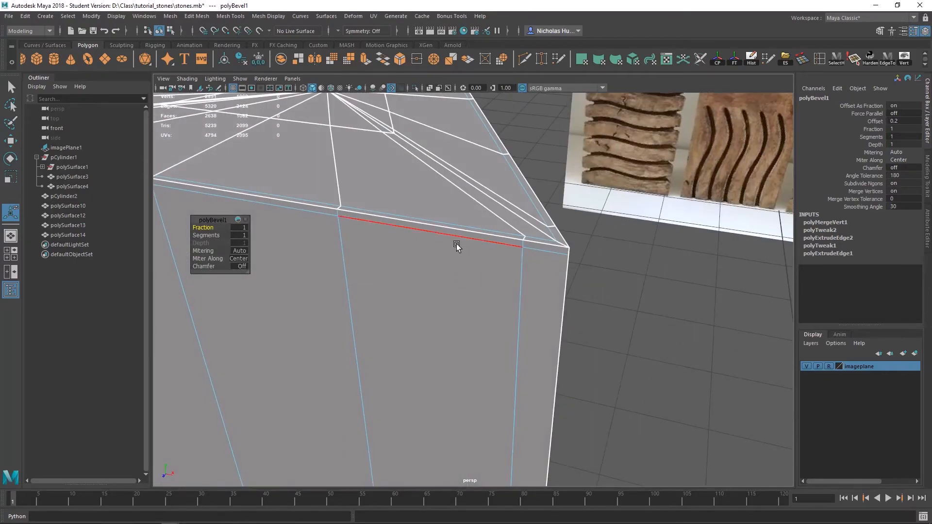
{"action": "left_click_drag", "start_coordinate": [328, 214], "coordinate": [469, 252], "text": "alt"}
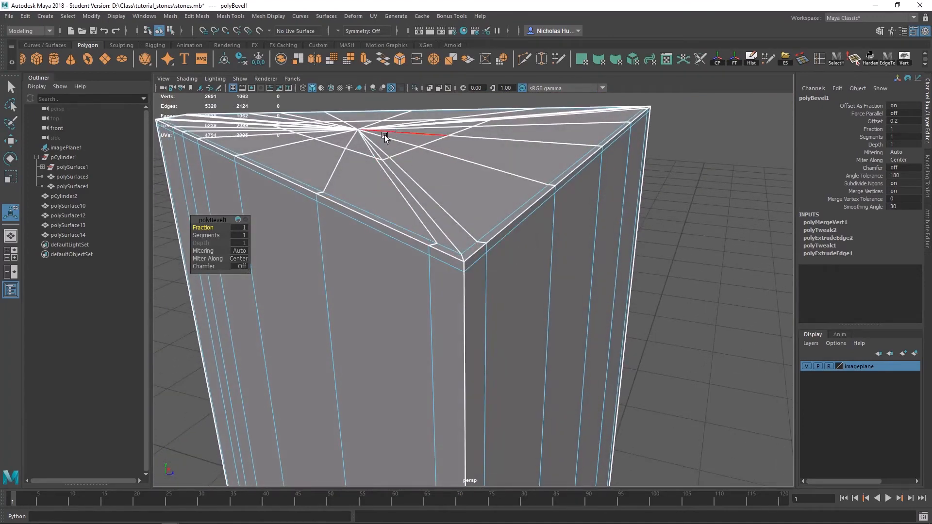
{"action": "right_click_drag", "start_coordinate": [473, 257], "coordinate": [510, 224]}
{"action": "key", "text": "3"}
{"action": "left_click", "coordinate": [679, 302]}
{"action": "left_click_drag", "start_coordinate": [679, 303], "coordinate": [443, 320], "text": "alt"}
{"action": "left_click", "coordinate": [444, 319]}
{"action": "scroll", "coordinate": [490, 334], "scroll_direction": "up", "scroll_amount": 3}
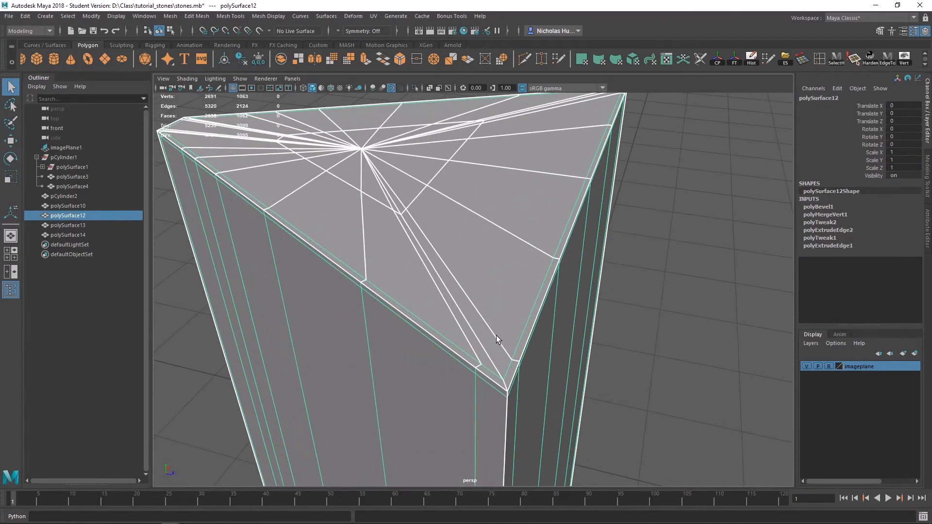
Turn Chamfer on for the top bevel, preview the stone smoothed, and return to the unsmoothed display.
{"action": "key", "text": "t"}
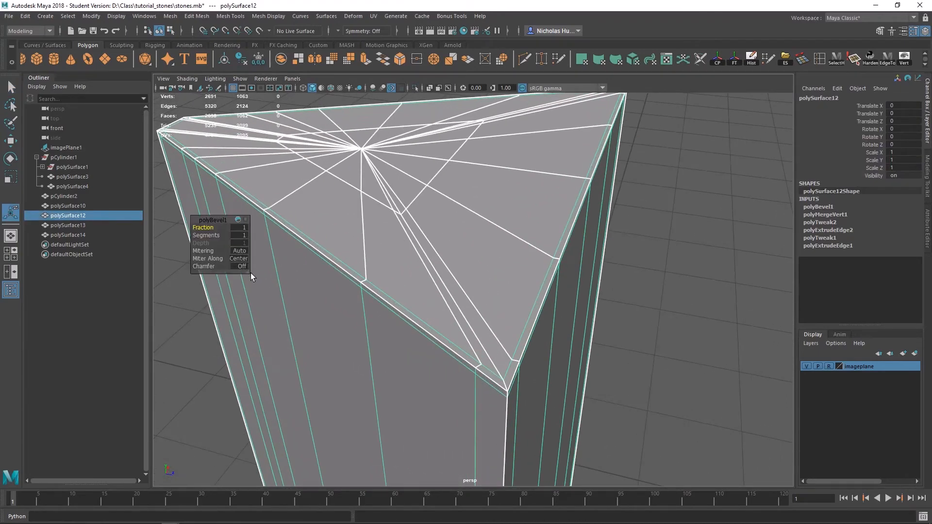
{"action": "left_click", "coordinate": [240, 266]}
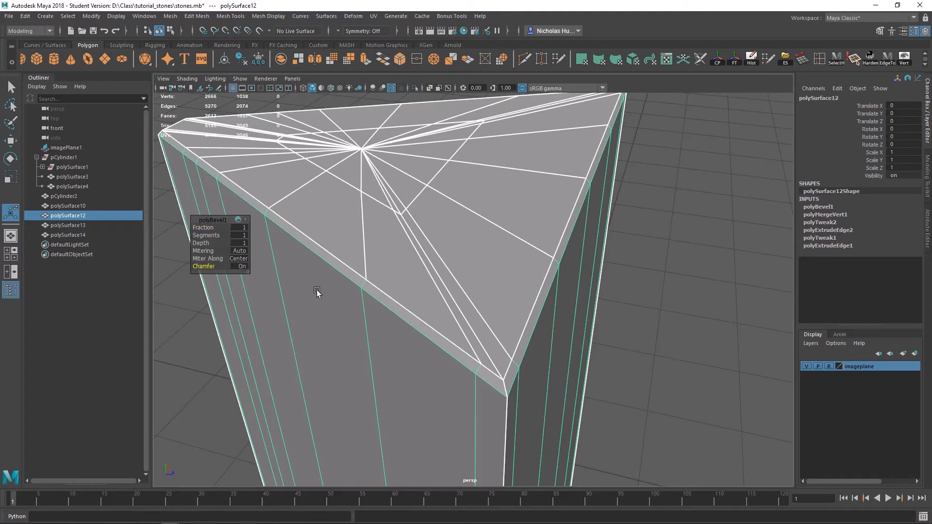
{"action": "left_click_drag", "start_coordinate": [319, 291], "coordinate": [456, 306], "text": "alt"}
{"action": "key", "text": "3"}
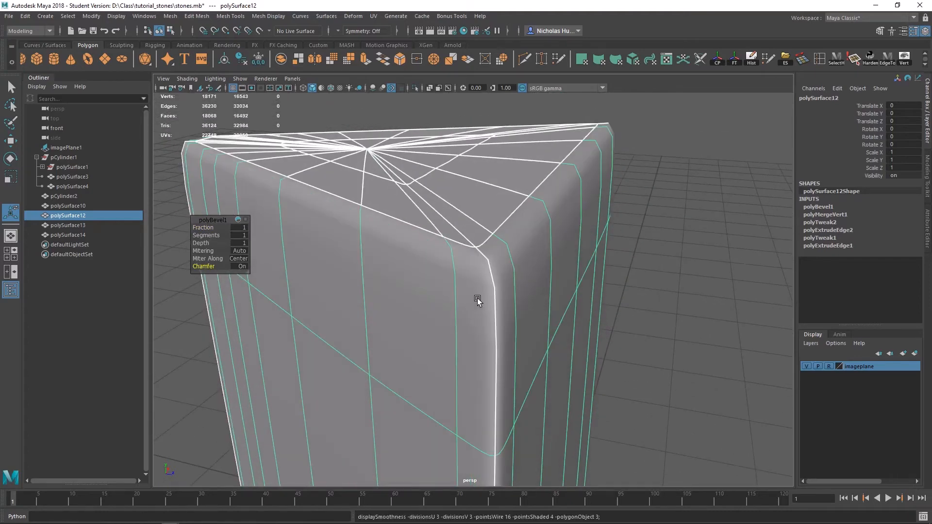
{"action": "key", "text": "1"}
{"action": "left_click_drag", "start_coordinate": [474, 271], "coordinate": [476, 315], "text": "alt"}
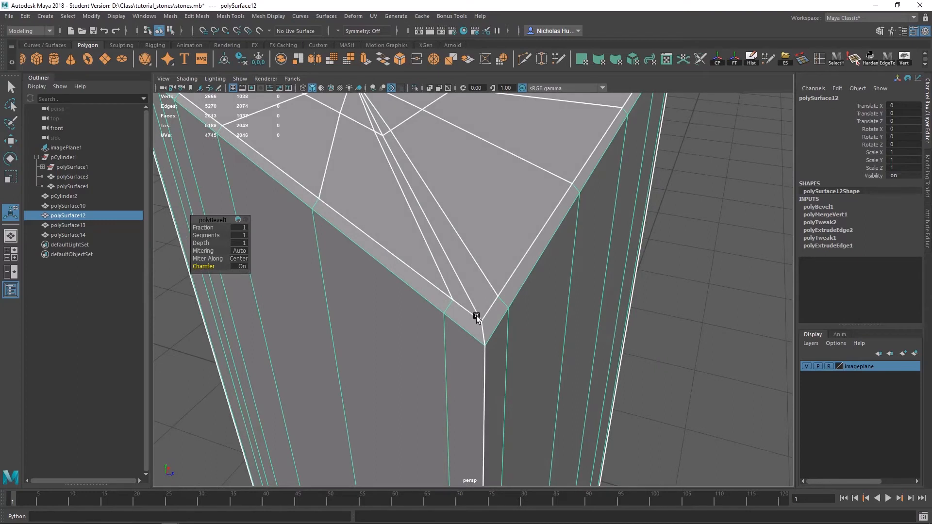
Insert supporting edge loops with Multi-Cut just inside and just below the stone's bevelled top edge.
{"action": "left_click", "coordinate": [523, 57]}
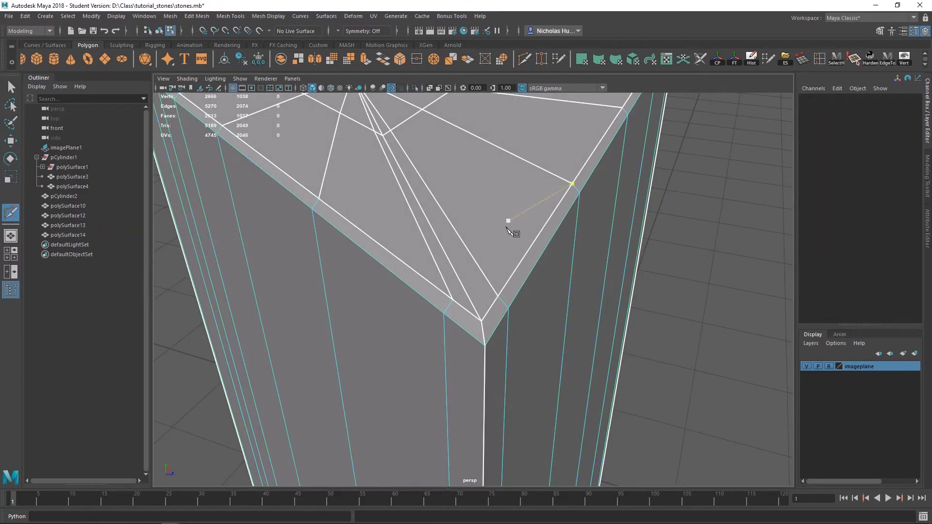
{"action": "key", "text": "q"}
{"action": "left_click", "coordinate": [480, 306], "text": "ctrl"}
{"action": "left_click_drag", "start_coordinate": [478, 307], "coordinate": [551, 229], "text": "alt"}
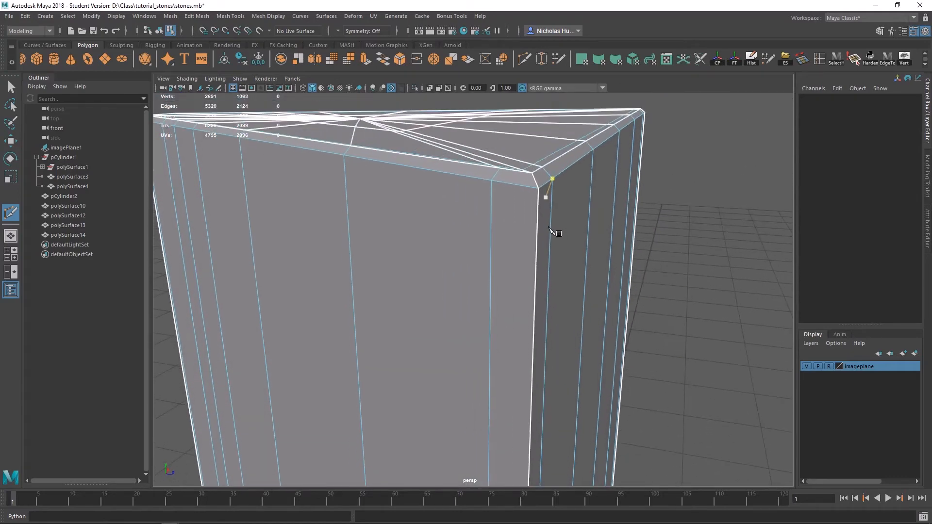
{"action": "left_click", "coordinate": [537, 196], "text": "ctrl"}
Insert another edge loop around the plain body between the stone's top and its grooves, and leave Multi-Cut.
{"action": "right_click_drag", "start_coordinate": [606, 339], "coordinate": [487, 258], "text": "alt"}
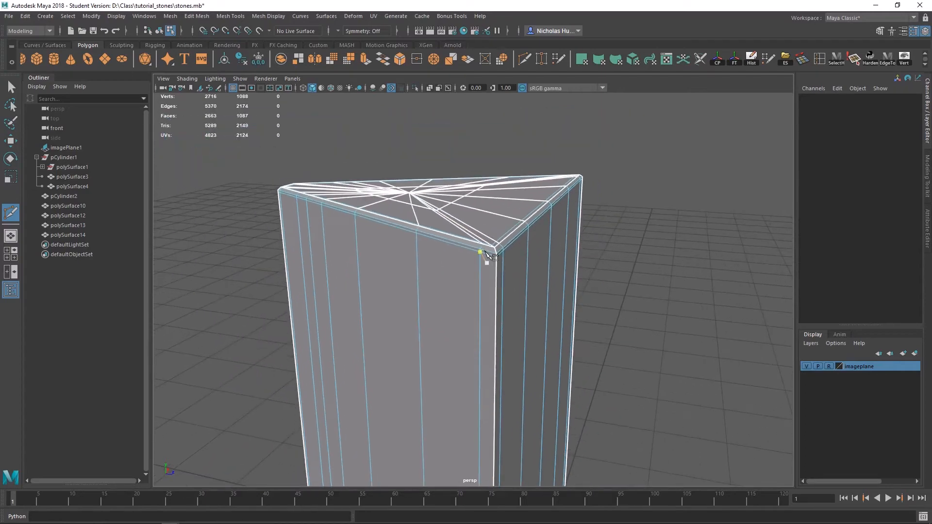
{"action": "middle_click_drag", "start_coordinate": [487, 258], "coordinate": [501, 170], "text": "alt"}
{"action": "scroll", "coordinate": [507, 174], "scroll_direction": "down", "scroll_amount": 5}
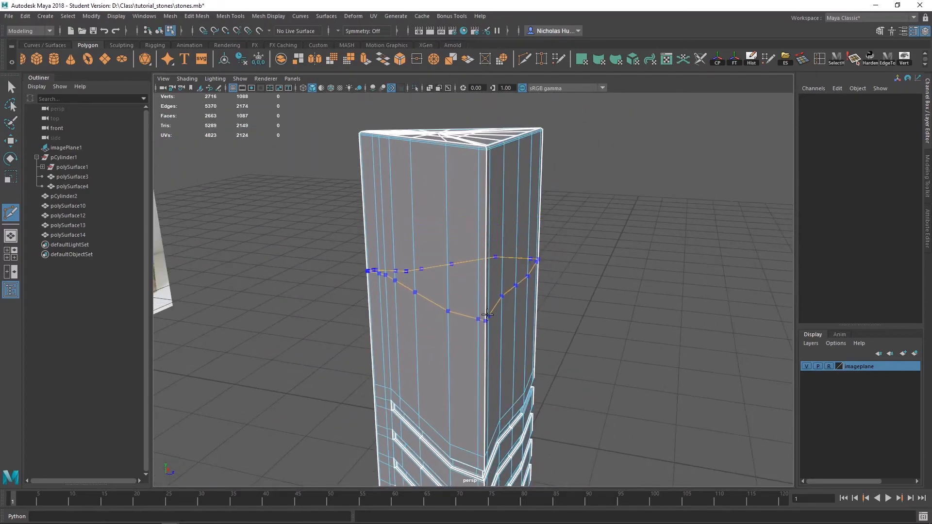
{"action": "left_click", "coordinate": [489, 308], "text": "ctrl"}
{"action": "left_click_drag", "start_coordinate": [476, 194], "coordinate": [458, 243], "text": "alt"}
{"action": "scroll", "coordinate": [506, 306], "scroll_direction": "up", "scroll_amount": 4}
{"action": "key", "text": "q"}
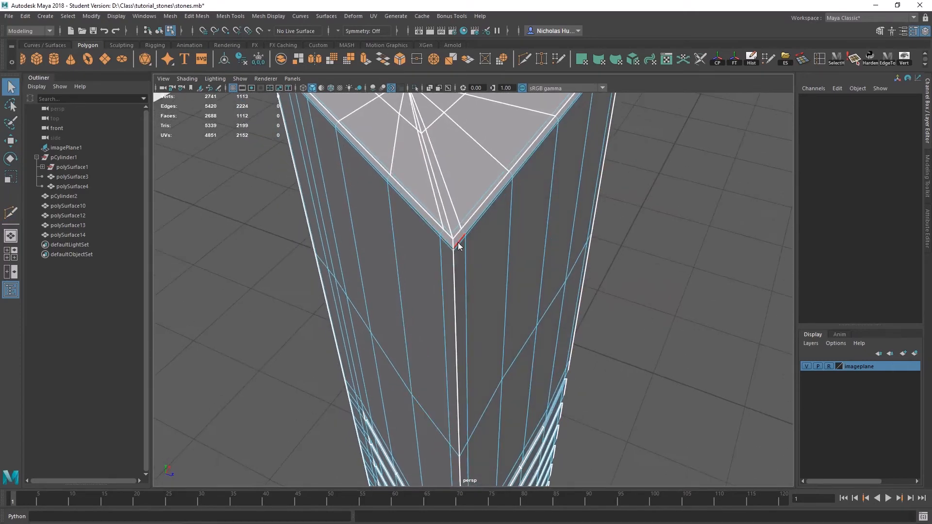
Preview the stone smoothed in object mode, examine it down to its open bottom, and return to the unsmoothed display.
{"action": "key", "text": "F8"}
{"action": "left_click", "coordinate": [671, 226]}
{"action": "left_click", "coordinate": [463, 229]}
{"action": "key", "text": "3"}
{"action": "left_click", "coordinate": [709, 226]}
{"action": "right_click_drag", "start_coordinate": [369, 203], "coordinate": [86, 34], "text": "alt"}
{"action": "left_click_drag", "start_coordinate": [527, 302], "coordinate": [500, 258], "text": "alt"}
{"action": "right_click_drag", "start_coordinate": [499, 259], "coordinate": [529, 243], "text": "alt"}
{"action": "left_click_drag", "start_coordinate": [495, 175], "coordinate": [486, 292], "text": "alt"}
{"action": "left_click", "coordinate": [486, 292]}
{"action": "key", "text": "1"}
Select the open border edge loop at the stone's bottom, extrude it, and scale the new edges inward.
{"action": "right_click_drag", "start_coordinate": [485, 293], "coordinate": [533, 340], "text": "alt"}
{"action": "left_click_drag", "start_coordinate": [524, 360], "coordinate": [508, 313], "text": "alt"}
{"action": "right_click_drag", "start_coordinate": [486, 224], "coordinate": [486, 197]}
{"action": "double_click", "coordinate": [497, 261]}
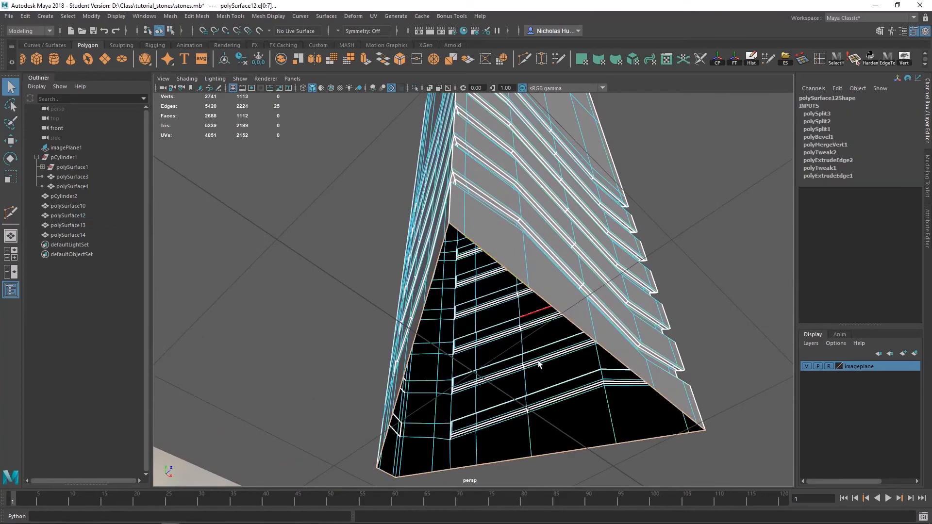
{"action": "left_click_drag", "start_coordinate": [539, 363], "coordinate": [531, 334], "text": "alt"}
{"action": "right_click", "coordinate": [542, 211], "text": "shift"}
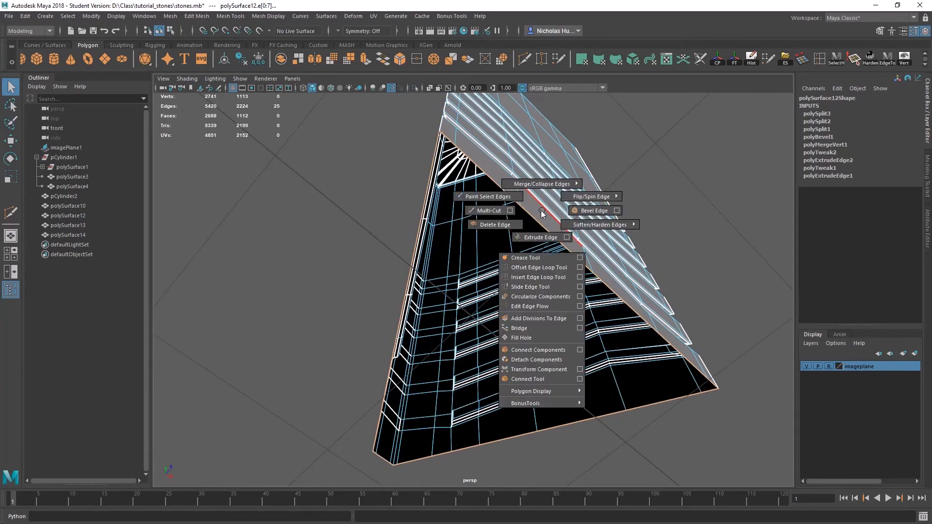
{"action": "left_click", "coordinate": [541, 237]}
{"action": "left_click_drag", "start_coordinate": [528, 299], "coordinate": [553, 256], "text": "alt"}
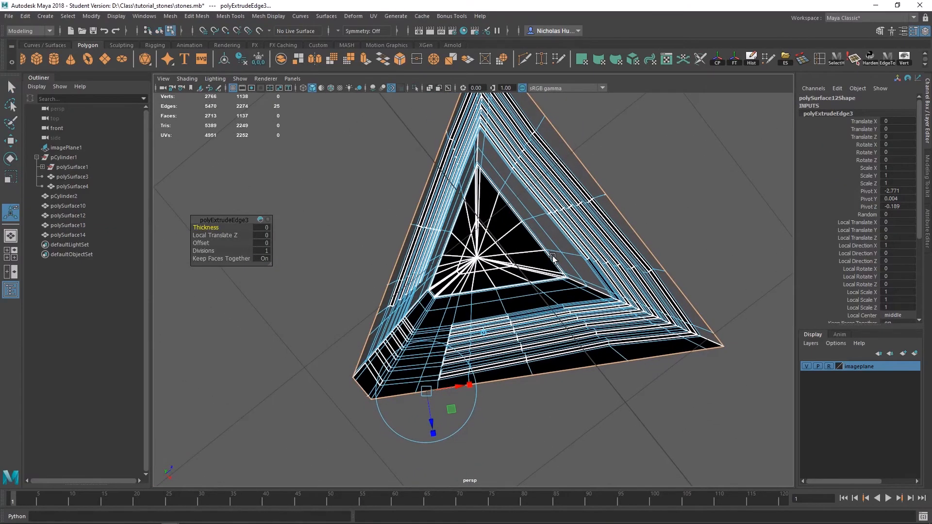
{"action": "key", "text": "r"}
{"action": "left_click_drag", "start_coordinate": [481, 291], "coordinate": [555, 294]}
Extrude the inner bottom border edges again and merge them to the centre to close the stone's bottom.
{"action": "key", "text": "ctrl+e"}
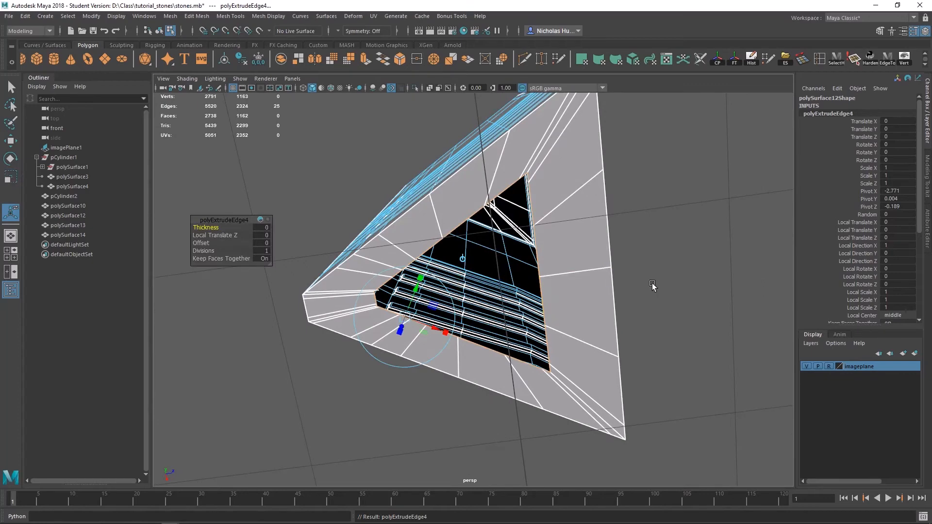
{"action": "right_click_drag", "start_coordinate": [652, 286], "coordinate": [629, 235], "text": "shift"}
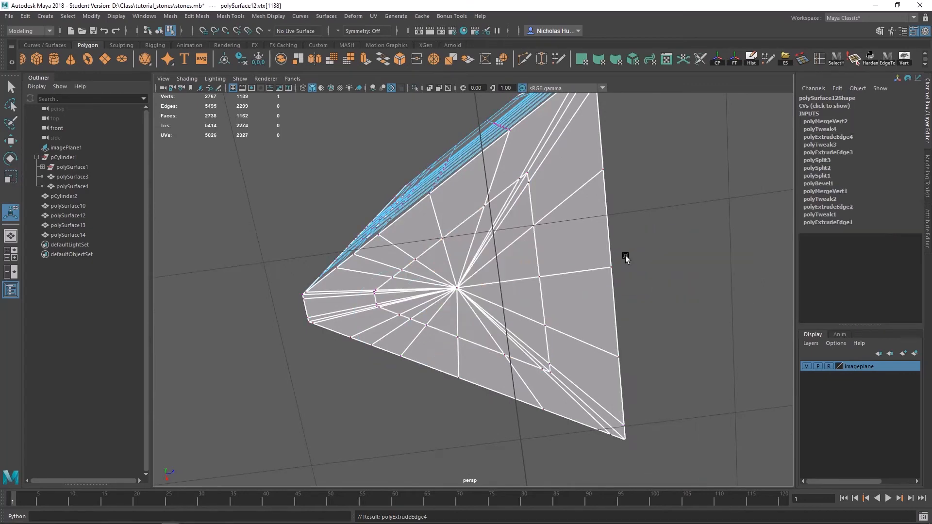
{"action": "left_click_drag", "start_coordinate": [625, 255], "coordinate": [576, 312], "text": "alt"}
Select the outer edge loop around the stone's capped bottom and bevel it.
{"action": "right_click_drag", "start_coordinate": [576, 245], "coordinate": [577, 218]}
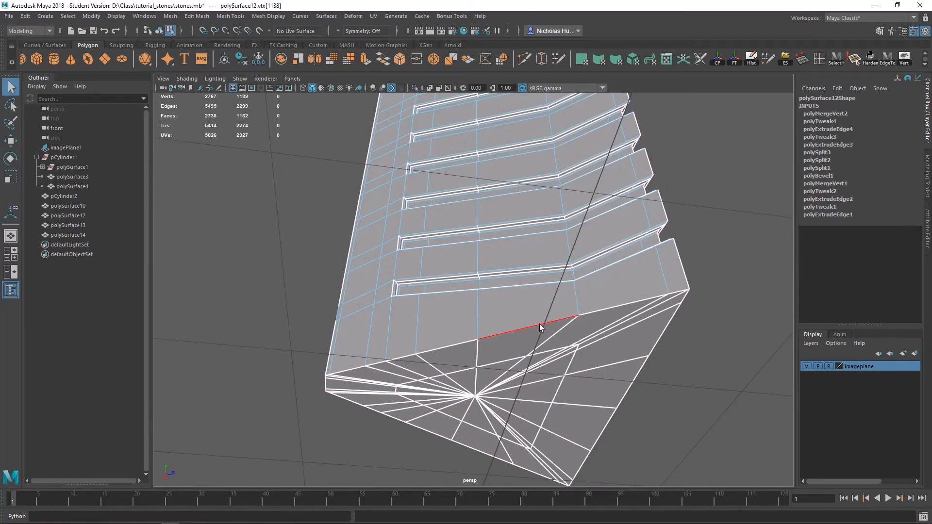
{"action": "double_click", "coordinate": [533, 326]}
{"action": "left_click_drag", "start_coordinate": [544, 350], "coordinate": [548, 328], "text": "alt"}
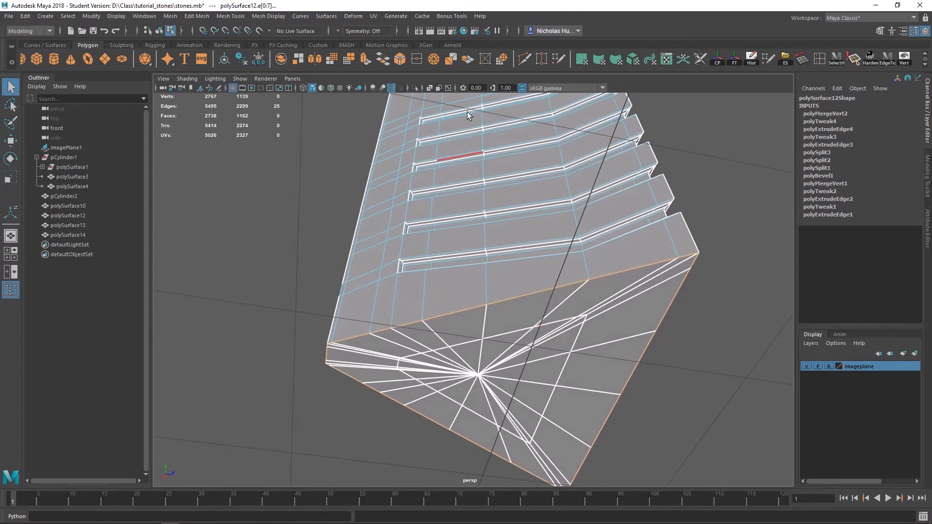
{"action": "left_click", "coordinate": [399, 59]}
Set the bottom bevel's Miter Along option to Center and its fraction to 1.
{"action": "middle_click_drag", "start_coordinate": [594, 310], "coordinate": [561, 274], "text": "alt"}
{"action": "right_click_drag", "start_coordinate": [549, 257], "coordinate": [590, 268], "text": "alt"}
{"action": "left_click_drag", "start_coordinate": [590, 268], "coordinate": [511, 285], "text": "alt"}
{"action": "left_click", "coordinate": [243, 262]}
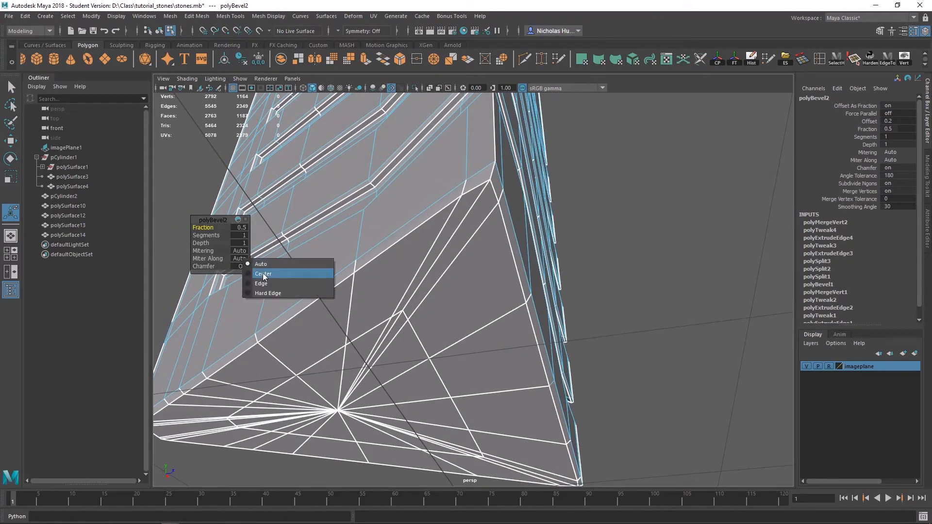
{"action": "left_click", "coordinate": [264, 273]}
{"action": "left_click_drag", "start_coordinate": [272, 276], "coordinate": [519, 307], "text": "alt"}
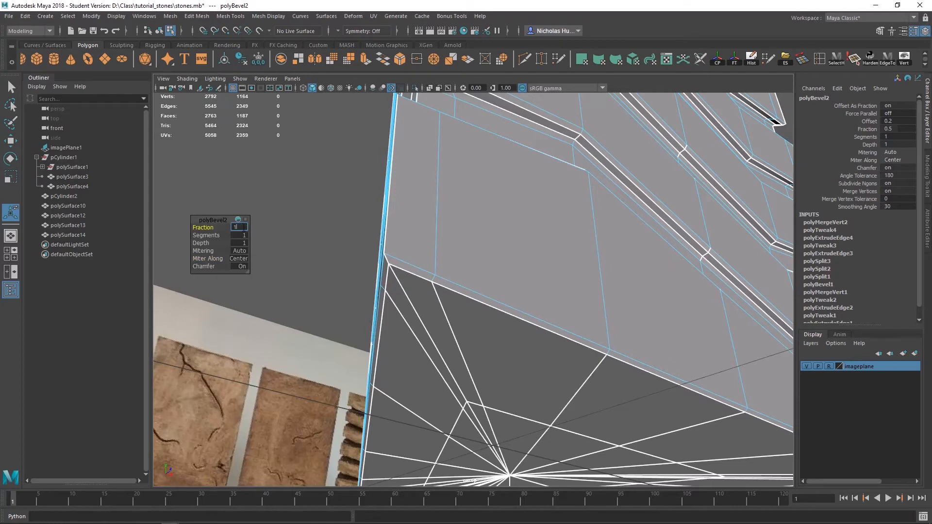
{"action": "key", "text": "Return"}
{"action": "left_click_drag", "start_coordinate": [478, 287], "coordinate": [507, 282], "text": "alt"}
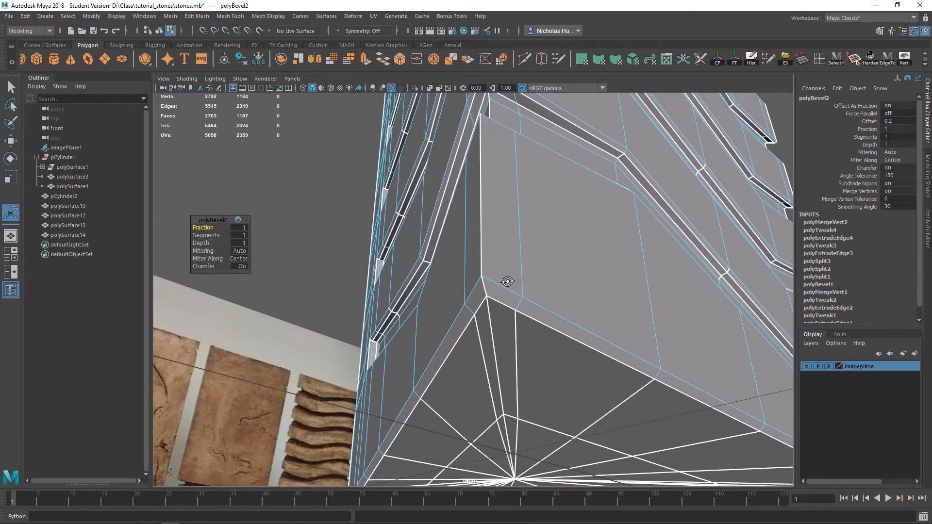
Insert supporting edge loops around the stone's bottom: on the walls above the bevel and on the underside cap beside it.
{"action": "left_click", "coordinate": [527, 57]}
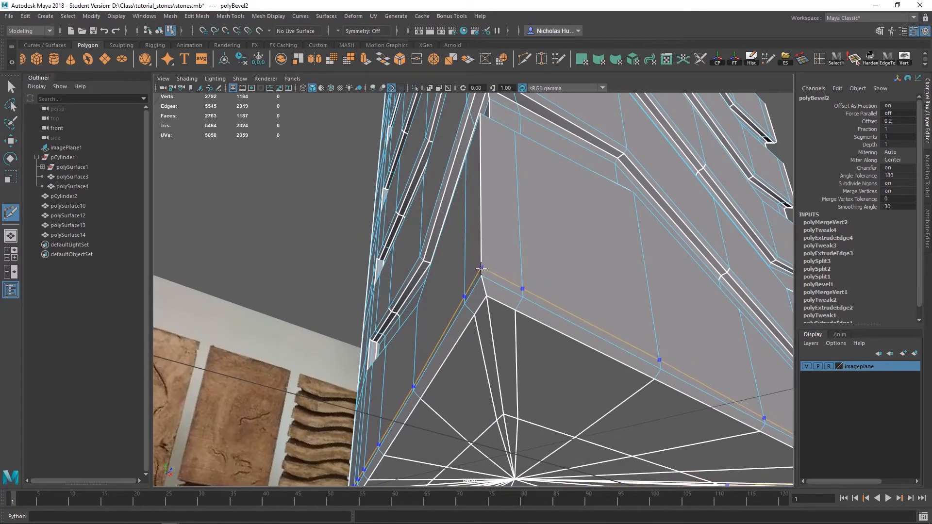
{"action": "left_click", "coordinate": [481, 269], "text": "ctrl"}
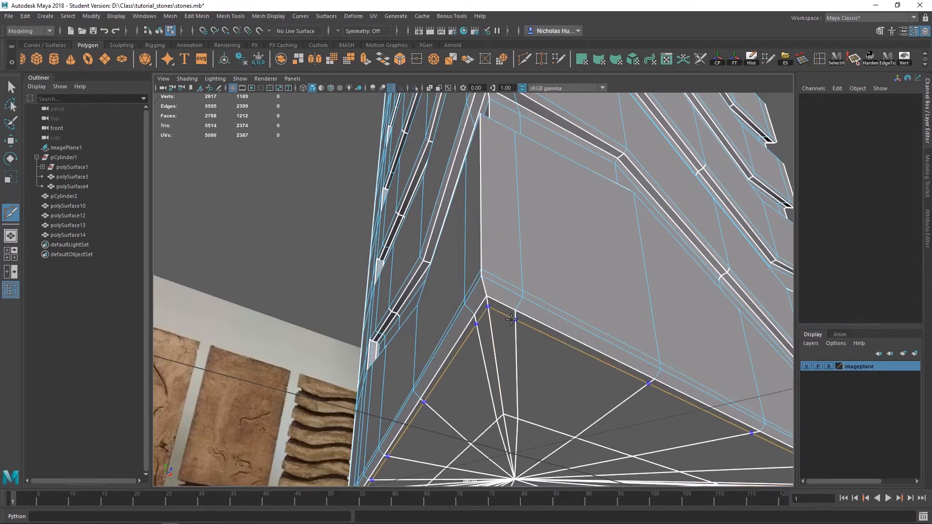
{"action": "left_click", "coordinate": [512, 316], "text": "ctrl"}
{"action": "scroll", "coordinate": [511, 316], "scroll_direction": "down", "scroll_amount": 4}
{"action": "scroll", "coordinate": [539, 281], "scroll_direction": "up", "scroll_amount": 1}
{"action": "key", "text": "q"}
{"action": "mouse_move", "coordinate": [566, 247]}
{"action": "right_mouse_down"}
{"action": "mouse_move", "coordinate": [563, 259]}
{"action": "mouse_move", "coordinate": [564, 251]}
{"action": "right_mouse_up"}
{"action": "left_click_drag", "start_coordinate": [536, 201], "coordinate": [534, 226], "text": "alt"}
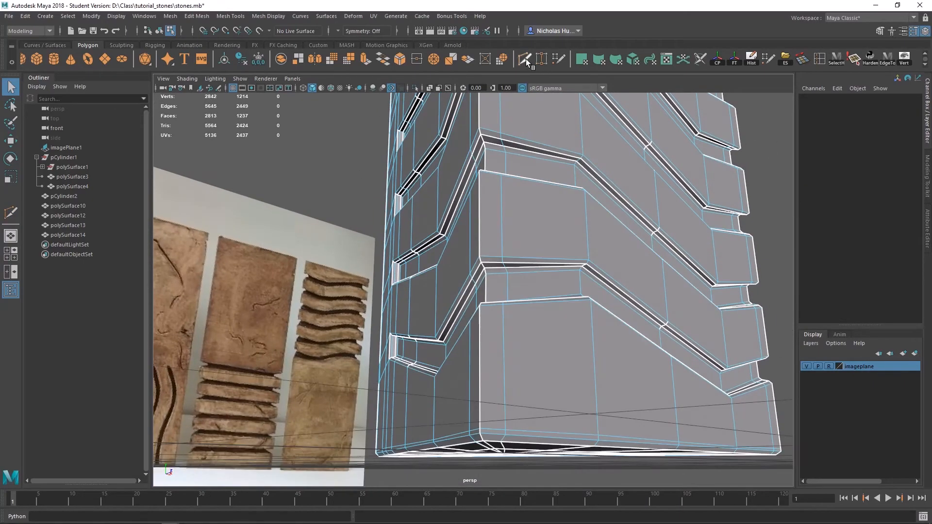
{"action": "left_click", "coordinate": [502, 411], "text": "ctrl"}
Return to object selection, show the stone in smooth preview, and examine its grooves and capped ends.
{"action": "left_click_drag", "start_coordinate": [502, 410], "coordinate": [505, 283], "text": "alt"}
{"action": "right_click_drag", "start_coordinate": [506, 285], "coordinate": [555, 248]}
{"action": "key", "text": "3"}
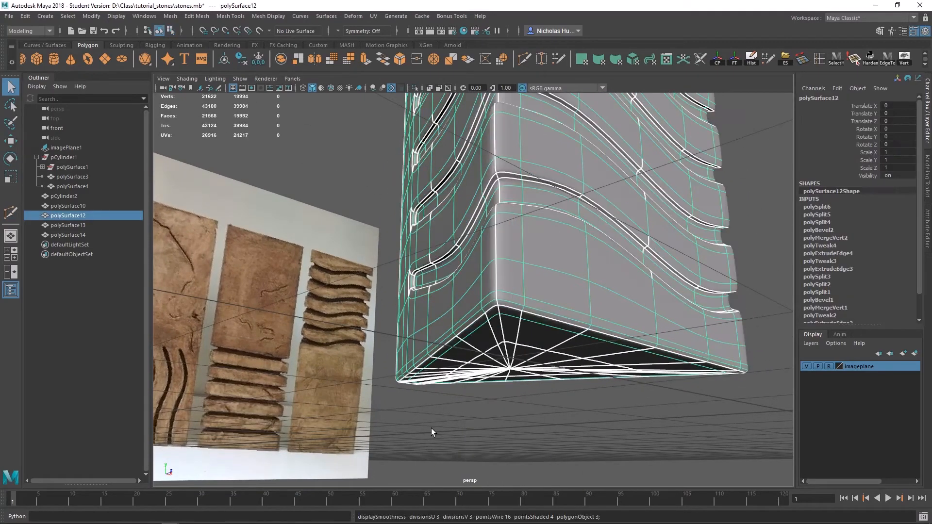
{"action": "left_click", "coordinate": [431, 428]}
{"action": "right_click_drag", "start_coordinate": [576, 378], "coordinate": [354, 222], "text": "alt"}
{"action": "left_click_drag", "start_coordinate": [354, 223], "coordinate": [406, 288], "text": "alt"}
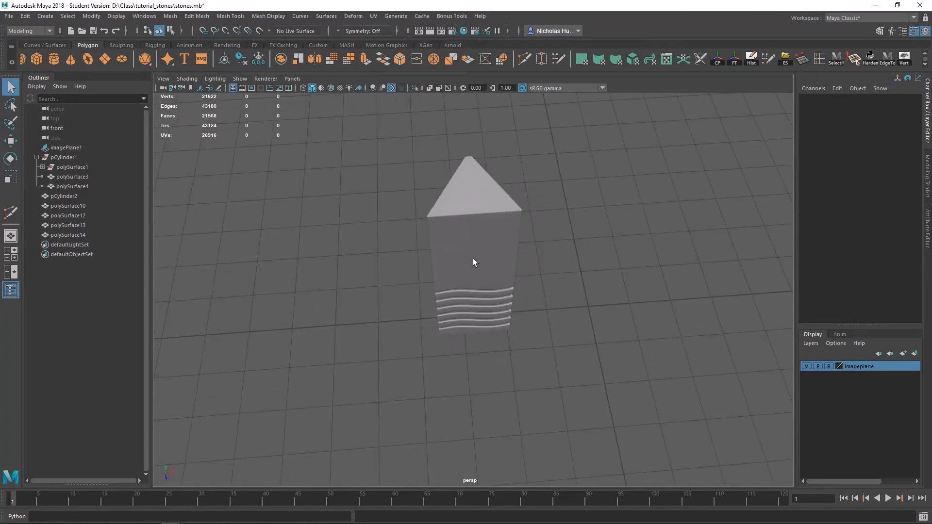
Save the scene, accepting the student-version notice, and delete the grooved stone's construction history.
{"action": "key", "text": "ctrl+s"}
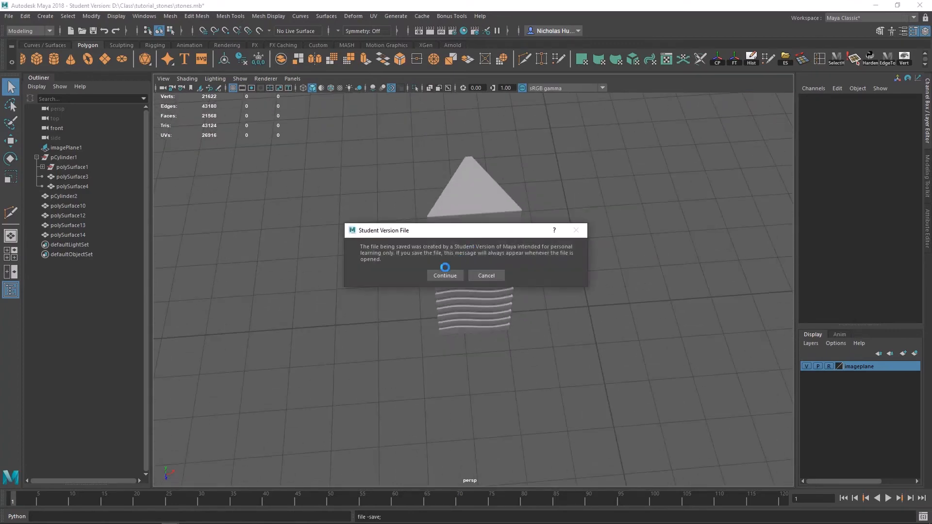
{"action": "left_click", "coordinate": [445, 272]}
{"action": "left_click", "coordinate": [461, 264]}
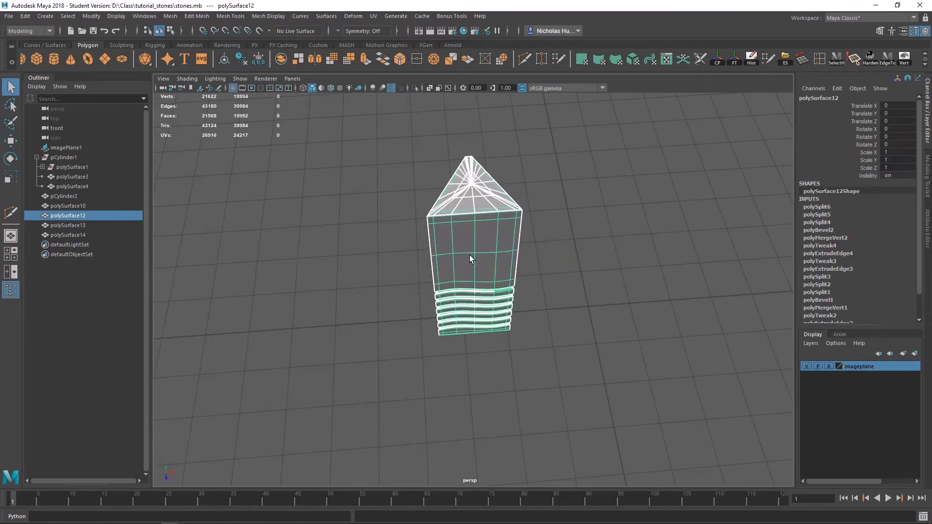
{"action": "key", "text": "w"}
{"action": "left_click_drag", "start_coordinate": [605, 229], "coordinate": [505, 278], "text": "alt"}
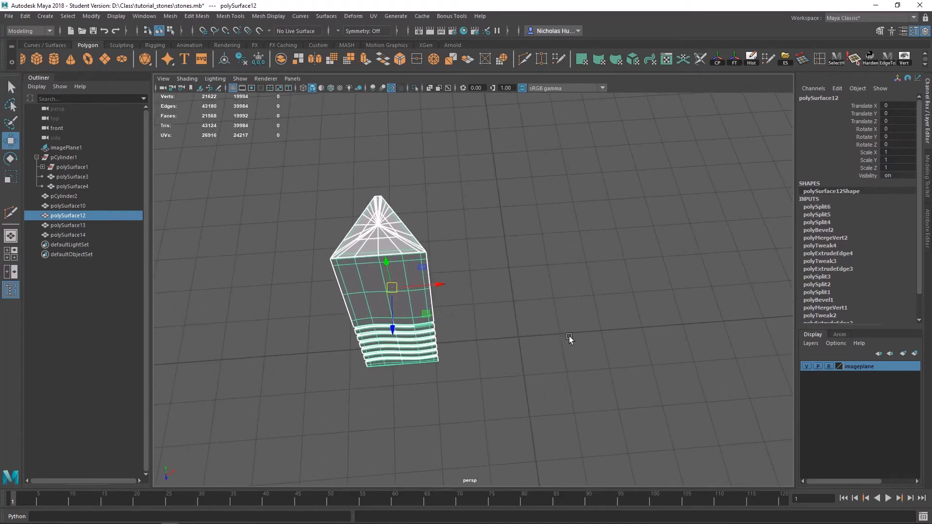
{"action": "left_click", "coordinate": [751, 61]}
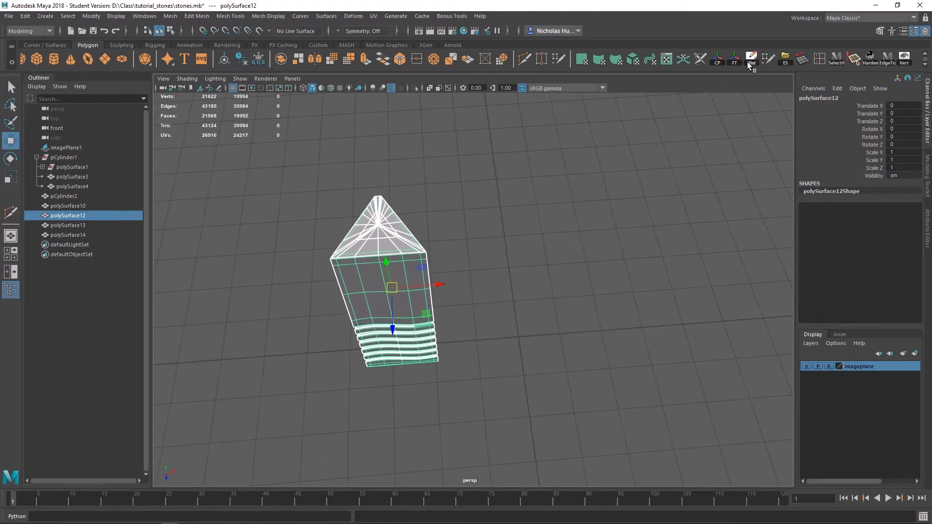
{"action": "left_click", "coordinate": [25, 16]}
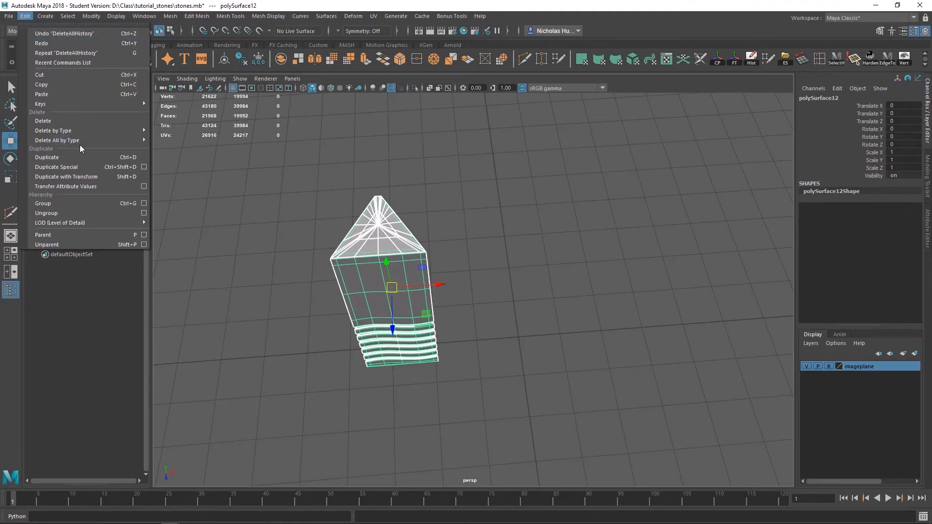
{"action": "mouse_move", "coordinate": [107, 141]}
{"action": "left_click", "coordinate": [187, 148]}
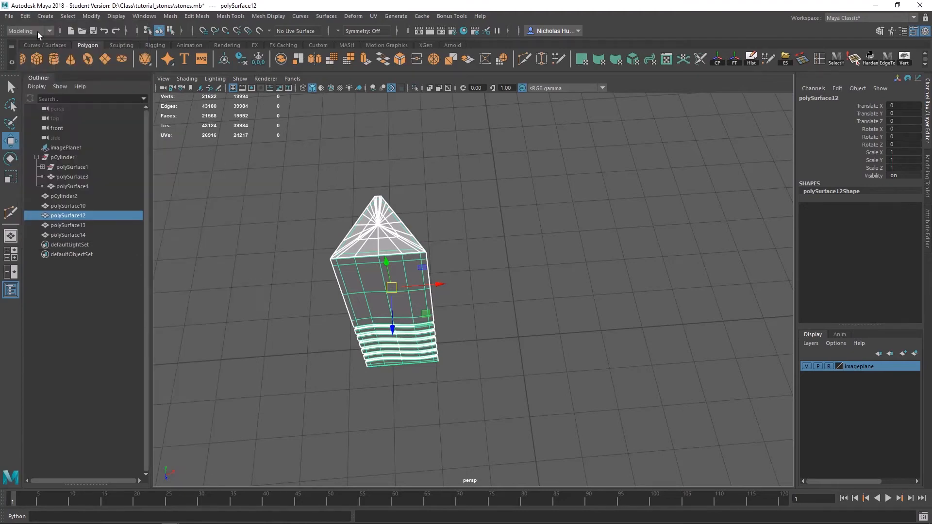
{"action": "left_click", "coordinate": [25, 16]}
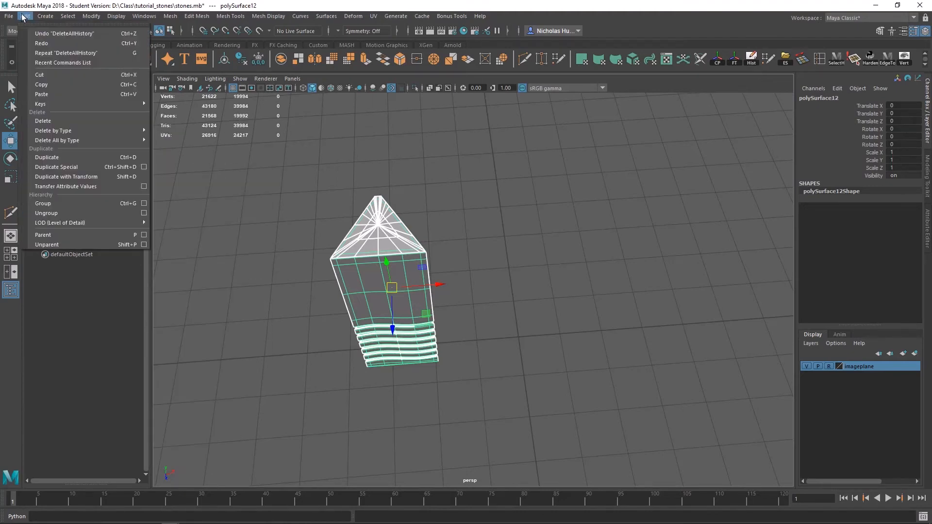
{"action": "left_click", "coordinate": [546, 53]}
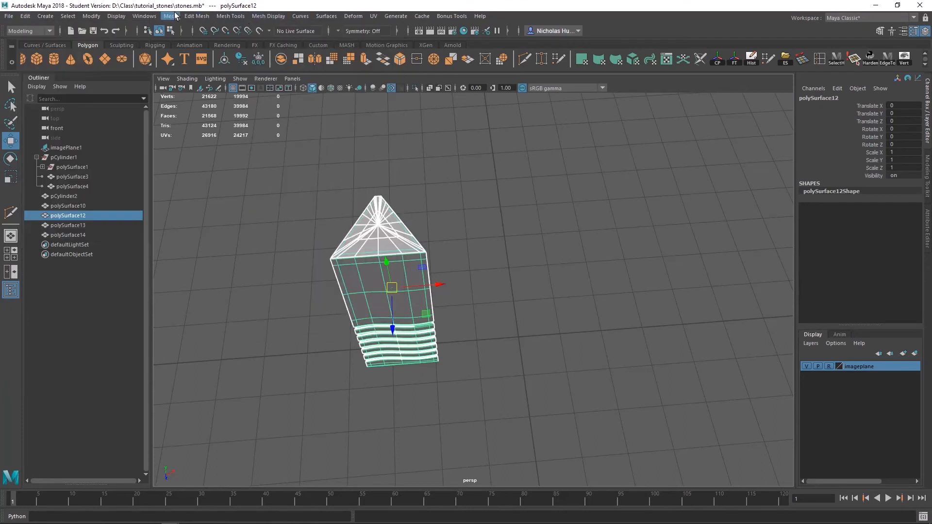
{"action": "left_click", "coordinate": [25, 16]}
{"action": "mouse_move", "coordinate": [68, 141]}
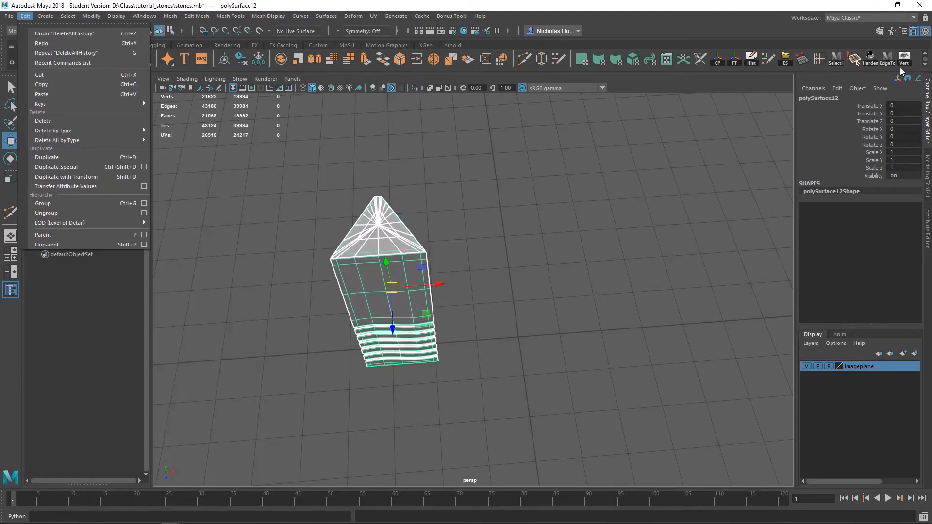
{"action": "left_click", "coordinate": [732, 140]}
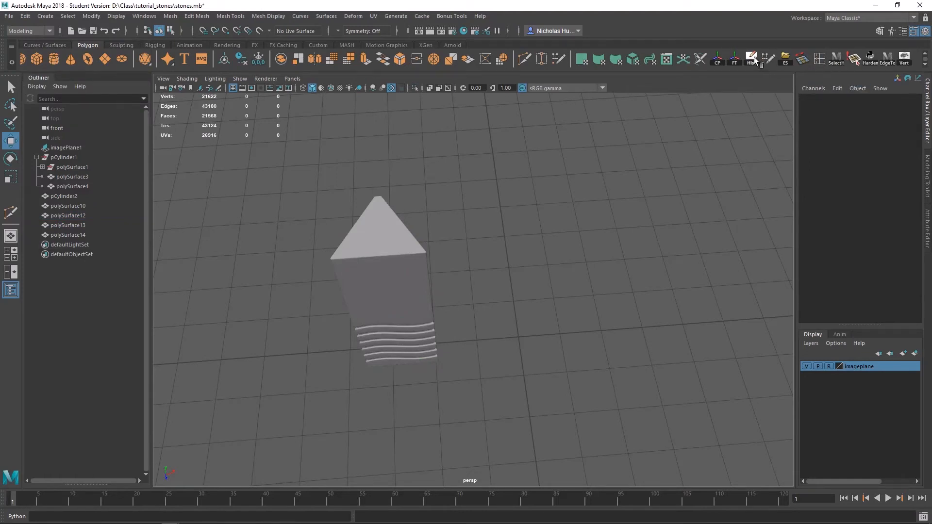
{"action": "scroll", "coordinate": [749, 59], "scroll_direction": "down", "scroll_amount": 1}
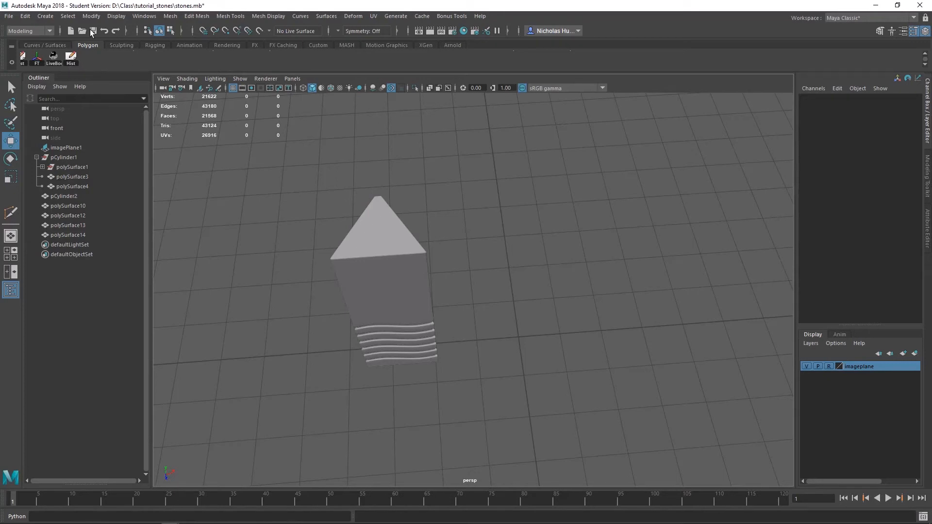
{"action": "scroll", "coordinate": [732, 64], "scroll_direction": "up", "scroll_amount": 1}
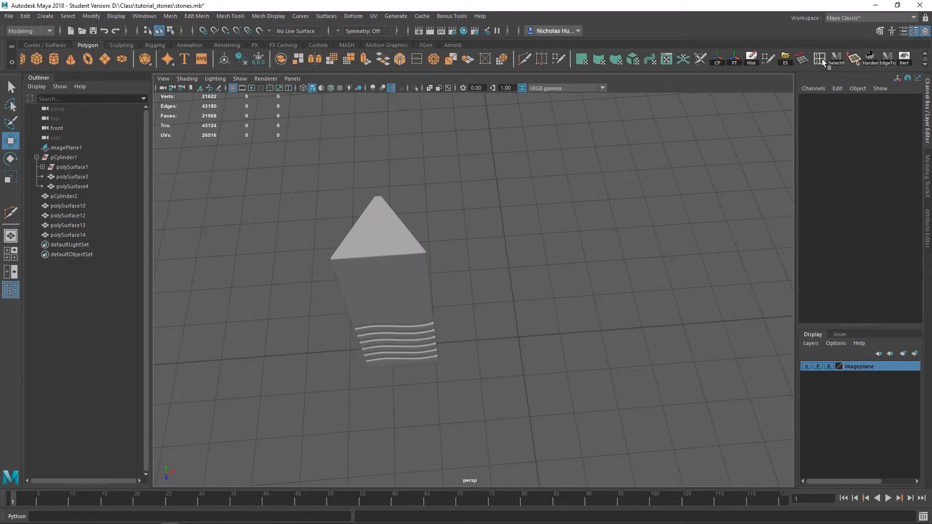
Move the triangular stone along X to a Translate X of about 2.77, centring it over the grid's main axis.
{"action": "middle_click_drag", "start_coordinate": [534, 205], "coordinate": [683, 167], "text": "alt"}
{"action": "left_click", "coordinate": [543, 203]}
{"action": "left_click_drag", "start_coordinate": [631, 211], "coordinate": [573, 178], "text": "alt"}
{"action": "left_click_drag", "start_coordinate": [666, 242], "coordinate": [600, 273], "text": "alt"}
{"action": "left_click_drag", "start_coordinate": [582, 377], "coordinate": [449, 185], "text": "alt"}
{"action": "left_click_drag", "start_coordinate": [502, 235], "coordinate": [459, 250], "text": "alt"}
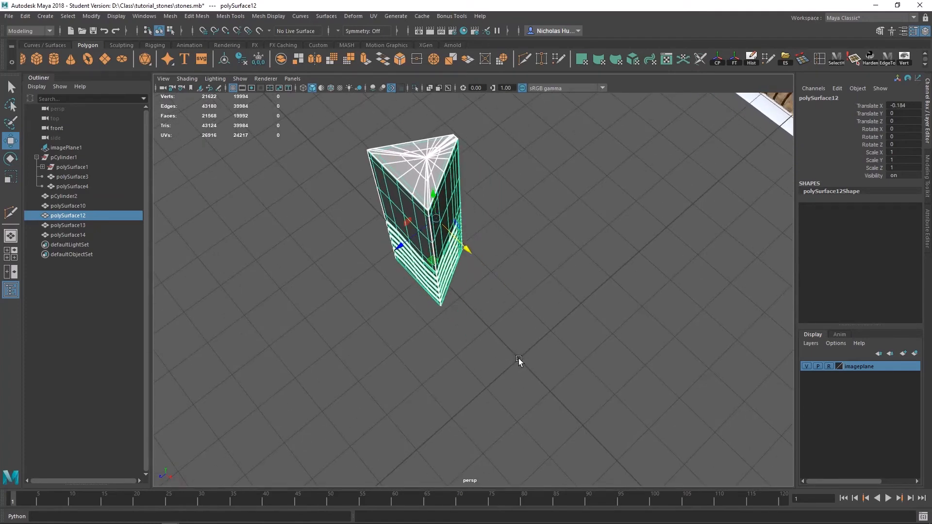
{"action": "left_click_drag", "start_coordinate": [466, 249], "coordinate": [488, 357]}
In vertex mode, snap the centre vertex of the stone's bottom cap to the grid origin along Z.
{"action": "right_click_drag", "start_coordinate": [460, 247], "coordinate": [414, 249]}
{"action": "left_click", "coordinate": [470, 313]}
{"action": "left_click_drag", "start_coordinate": [467, 344], "coordinate": [558, 292], "text": "alt"}
{"action": "left_click_drag", "start_coordinate": [499, 279], "coordinate": [480, 265], "text": "alt"}
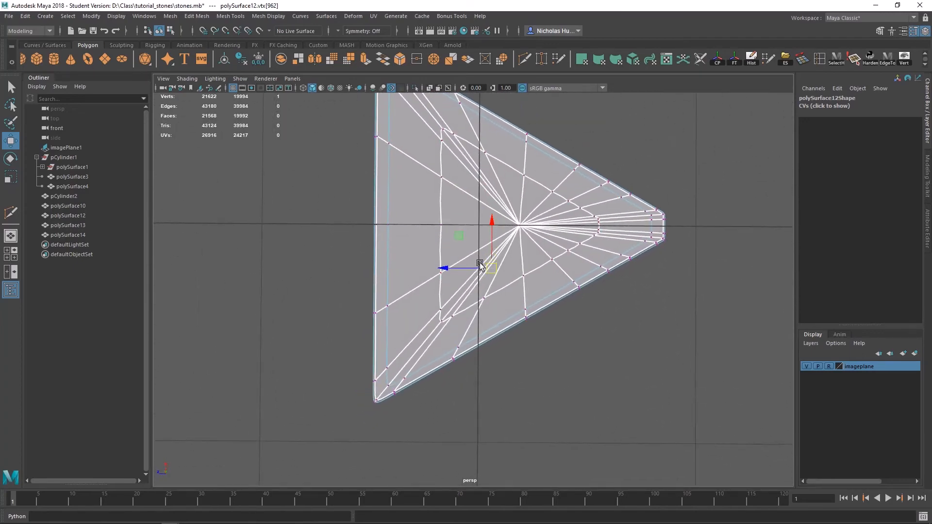
{"action": "left_click_drag", "start_coordinate": [479, 214], "coordinate": [643, 410], "text": "alt"}
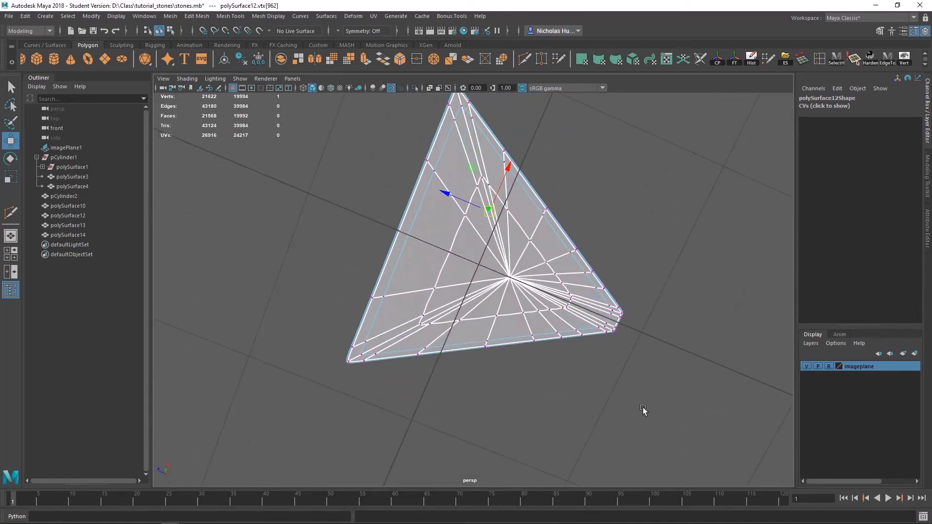
{"action": "left_click", "coordinate": [513, 285]}
{"action": "key", "text": "x"}
{"action": "left_click_drag", "start_coordinate": [465, 258], "coordinate": [464, 262]}
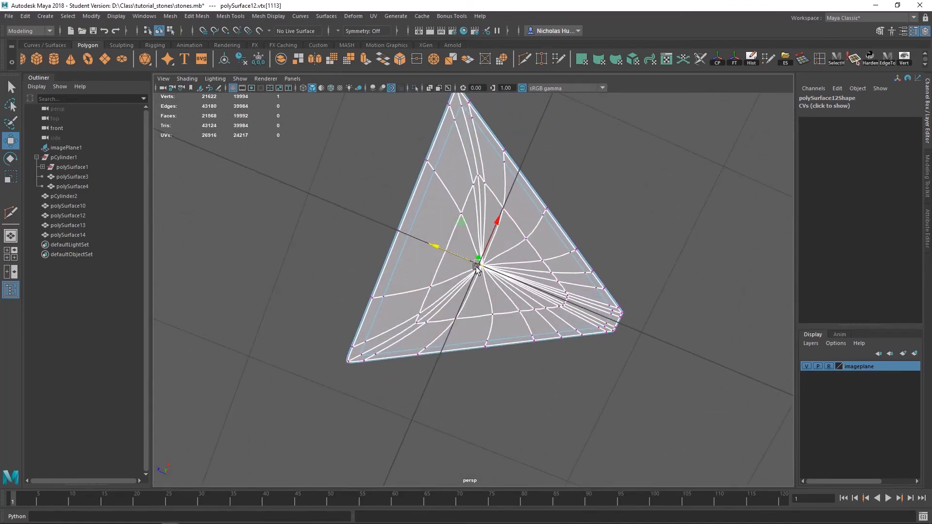
Select the centre vertex of the stone's top cap and snap it to the grid origin along Z.
{"action": "left_click_drag", "start_coordinate": [518, 228], "coordinate": [536, 484], "text": "alt"}
{"action": "scroll", "coordinate": [563, 267], "scroll_direction": "down", "scroll_amount": 3}
{"action": "middle_click_drag", "start_coordinate": [573, 179], "coordinate": [568, 374], "text": "alt"}
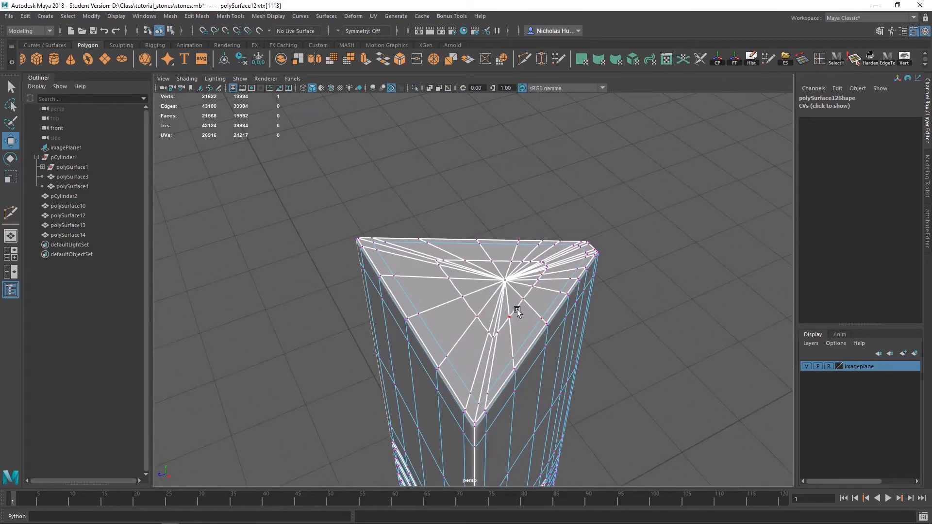
{"action": "left_click", "coordinate": [505, 281]}
{"action": "left_click_drag", "start_coordinate": [492, 298], "coordinate": [499, 97]}
{"action": "middle_click_drag", "start_coordinate": [499, 98], "coordinate": [551, 298], "text": "alt"}
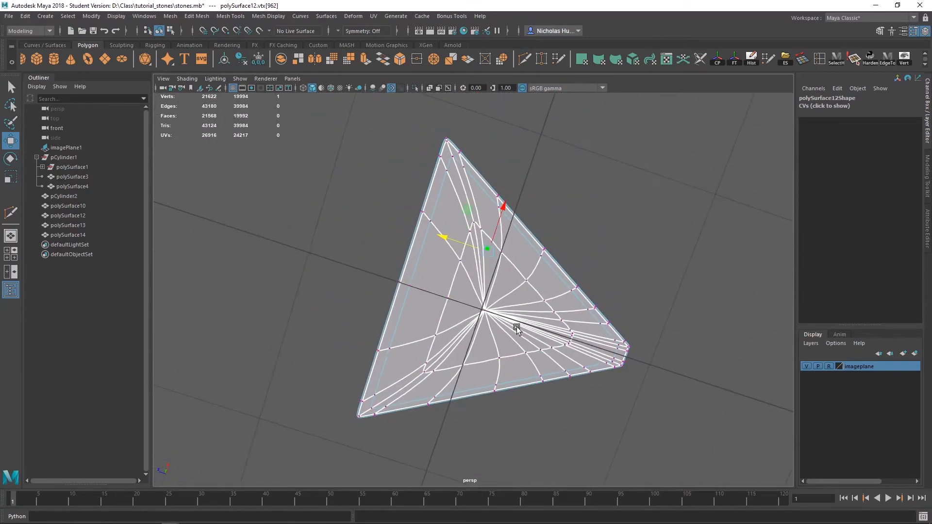
{"action": "mouse_move", "coordinate": [517, 329]}
{"action": "left_mouse_down", "text": "alt"}
{"action": "mouse_move", "coordinate": [539, 354]}
{"action": "mouse_move", "coordinate": [501, 334]}
{"action": "left_mouse_up", "text": "alt"}
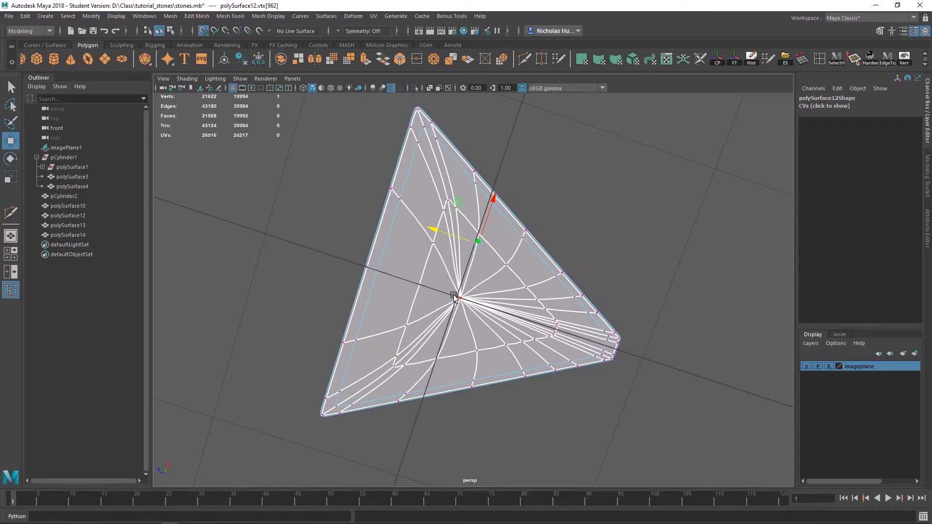
{"action": "middle_click_drag", "start_coordinate": [454, 295], "coordinate": [454, 298]}
Return to object selection and turn off the stone's smooth preview.
{"action": "left_click_drag", "start_coordinate": [460, 284], "coordinate": [523, 418], "text": "alt"}
{"action": "right_click_drag", "start_coordinate": [478, 223], "coordinate": [498, 209]}
{"action": "left_click_drag", "start_coordinate": [499, 210], "coordinate": [514, 307], "text": "alt"}
{"action": "key", "text": "1"}
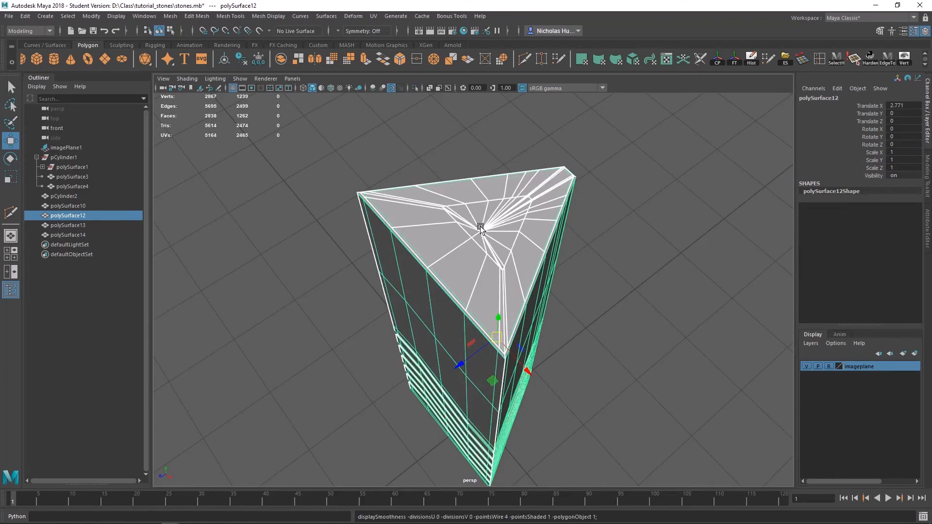
Freeze the transformations of the centred grooved stone and deselect it.
{"action": "left_click_drag", "start_coordinate": [477, 226], "coordinate": [637, 299], "text": "alt"}
{"action": "right_click_drag", "start_coordinate": [551, 246], "coordinate": [552, 274]}
{"action": "right_click_drag", "start_coordinate": [589, 231], "coordinate": [590, 233]}
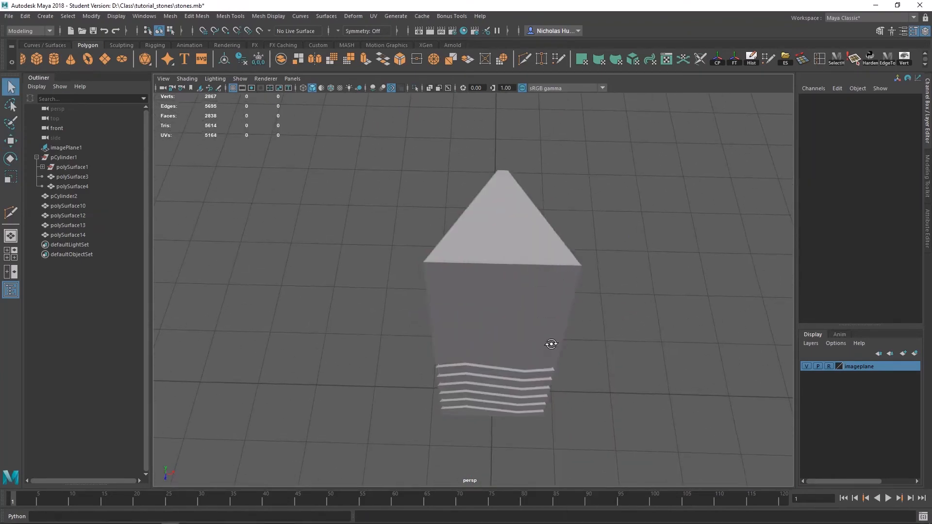
{"action": "left_click_drag", "start_coordinate": [554, 343], "coordinate": [525, 297], "text": "alt"}
{"action": "scroll", "coordinate": [525, 297], "scroll_direction": "down", "scroll_amount": 1}
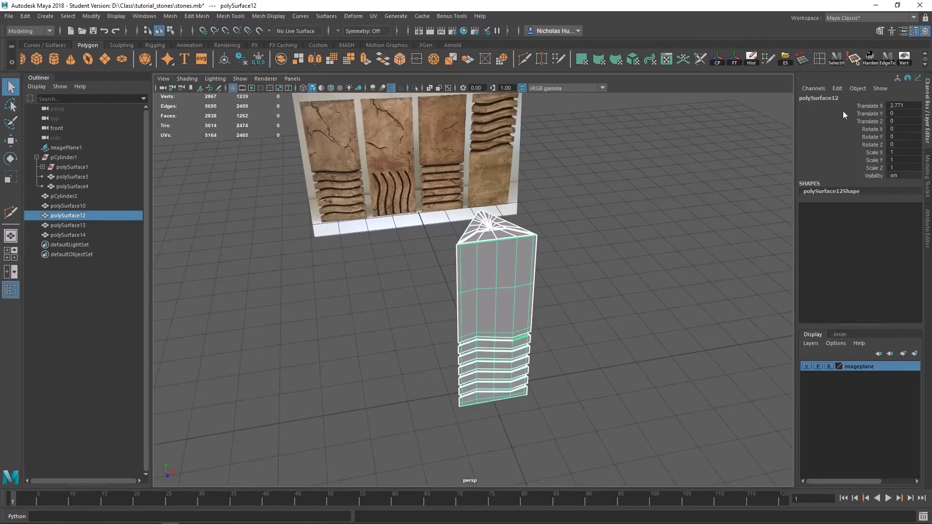
{"action": "left_click", "coordinate": [733, 59]}
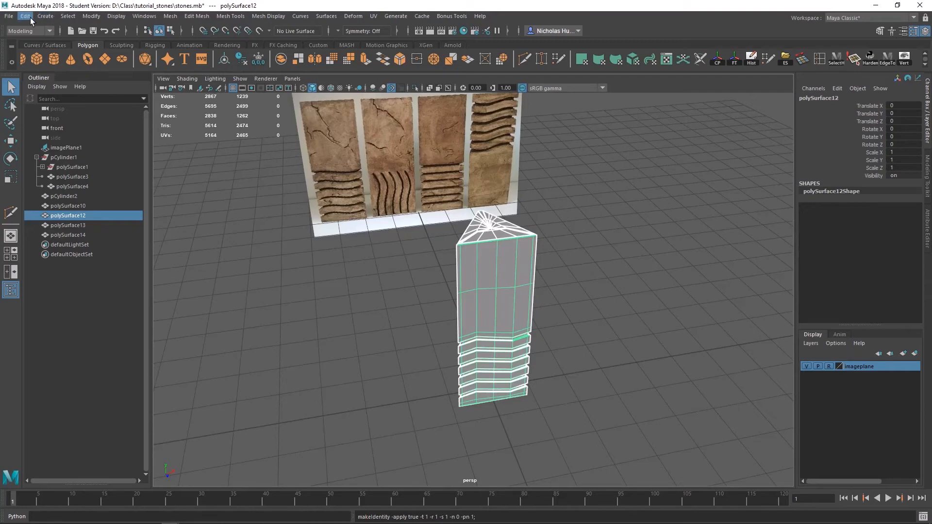
{"action": "left_click", "coordinate": [94, 17]}
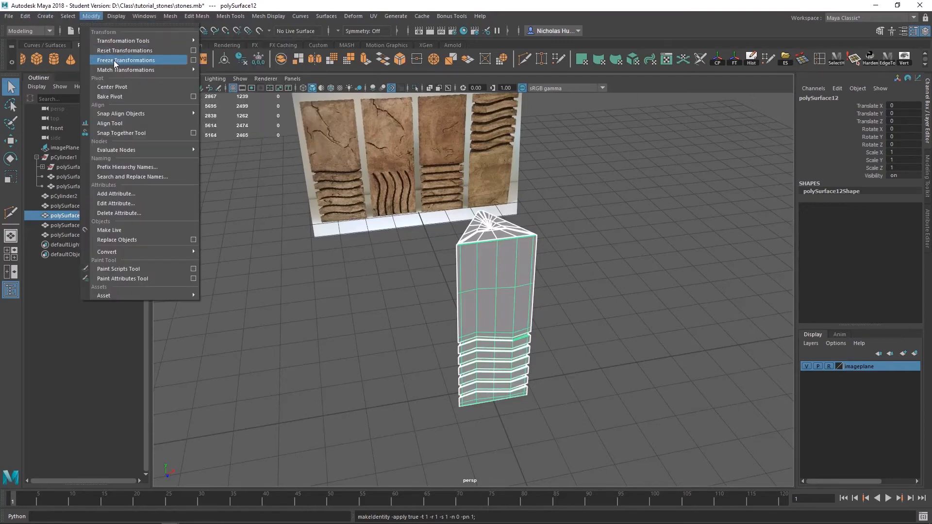
{"action": "left_click", "coordinate": [591, 216]}
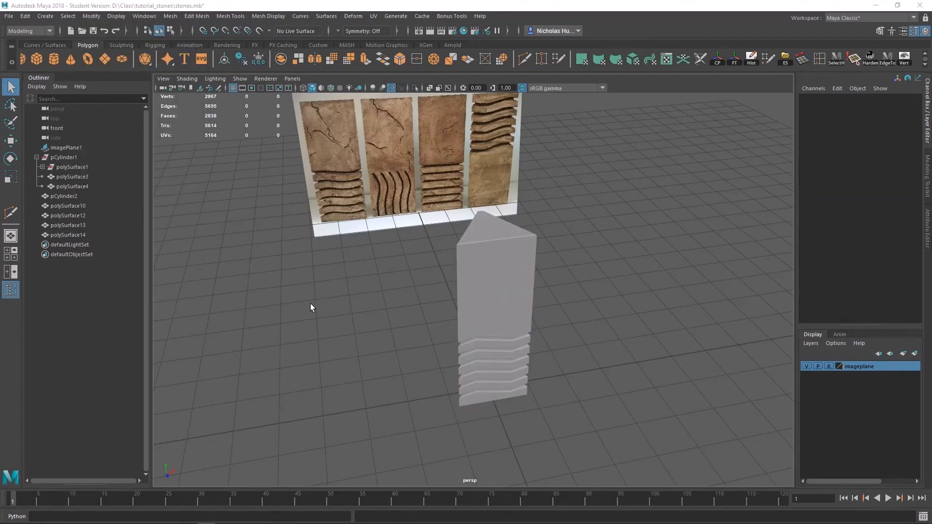
Select the finished grooved stone and examine its shape and topology from all sides against the reference image.
{"action": "right_click_drag", "start_coordinate": [573, 316], "coordinate": [628, 319], "text": "alt"}
{"action": "middle_click_drag", "start_coordinate": [545, 310], "coordinate": [536, 224], "text": "alt"}
{"action": "left_click_drag", "start_coordinate": [536, 225], "coordinate": [459, 242], "text": "alt"}
{"action": "left_click", "coordinate": [528, 231]}
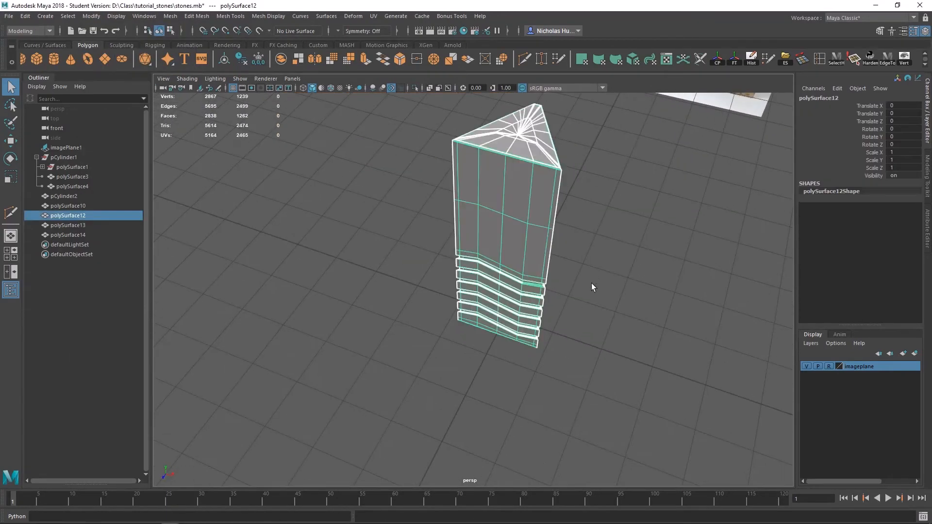
{"action": "right_click_drag", "start_coordinate": [591, 284], "coordinate": [605, 281], "text": "alt"}
{"action": "left_click_drag", "start_coordinate": [606, 281], "coordinate": [456, 264], "text": "alt"}
{"action": "right_click_drag", "start_coordinate": [527, 313], "coordinate": [540, 264], "text": "alt"}
{"action": "middle_click_drag", "start_coordinate": [519, 214], "coordinate": [493, 284], "text": "alt"}
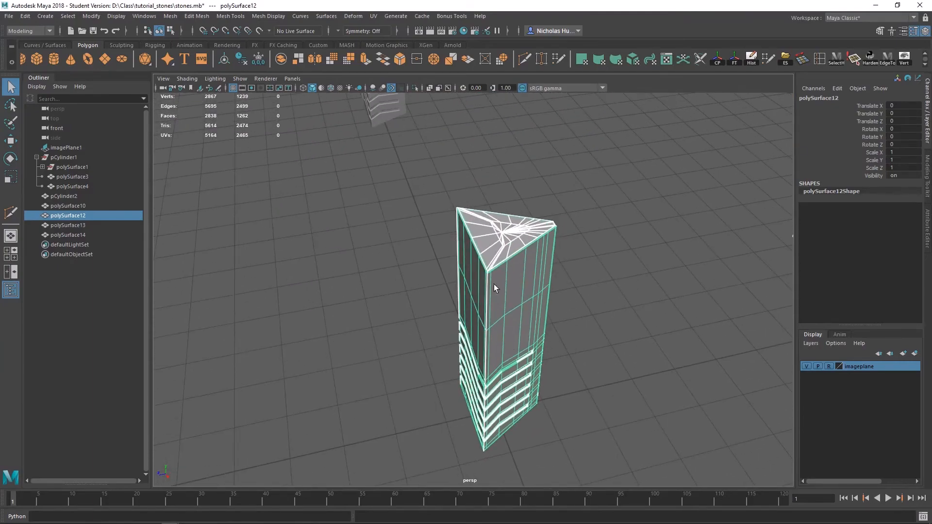
{"action": "left_click_drag", "start_coordinate": [576, 222], "coordinate": [581, 383], "text": "alt"}
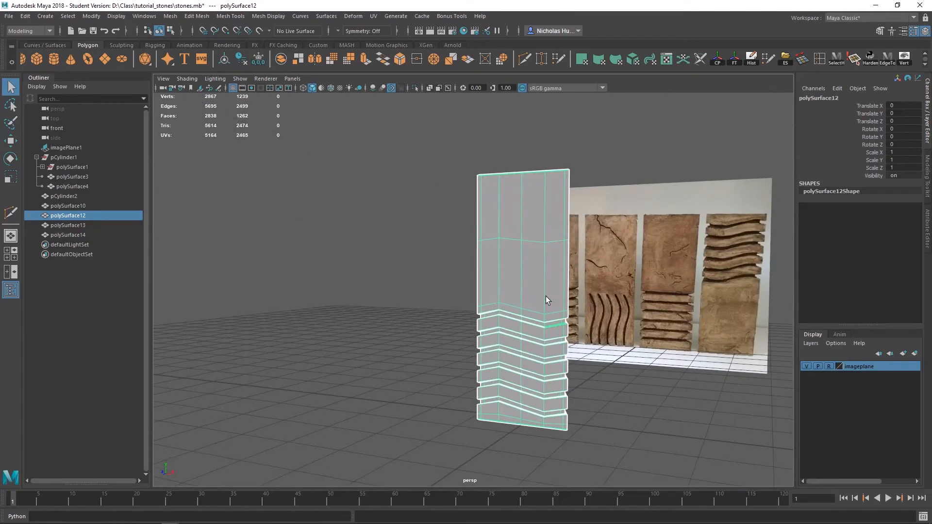
{"action": "left_click_drag", "start_coordinate": [609, 310], "coordinate": [531, 315], "text": "alt"}
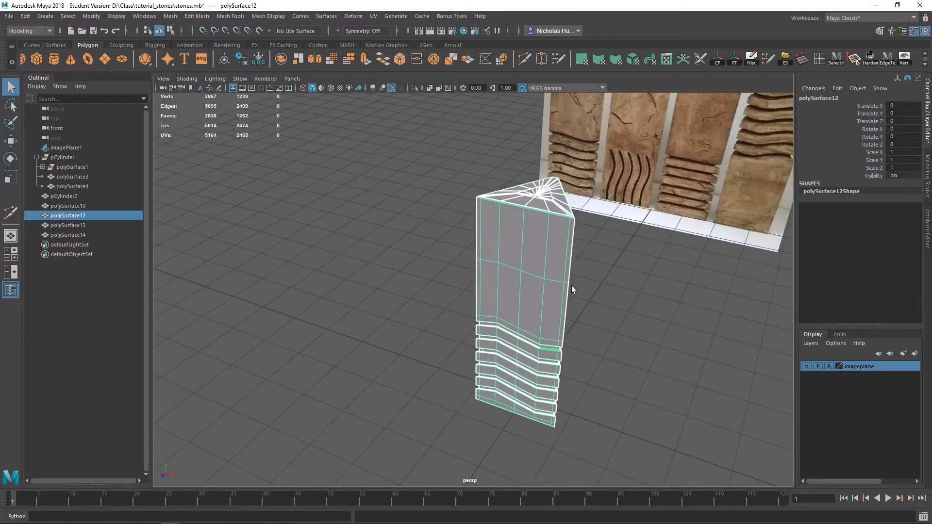
Select the grooved stone with the open top in the row of remaining stones and frame it.
{"action": "right_click_drag", "start_coordinate": [619, 354], "coordinate": [88, 243], "text": "alt"}
{"action": "left_click_drag", "start_coordinate": [380, 276], "coordinate": [479, 315], "text": "alt"}
{"action": "left_click", "coordinate": [458, 305]}
{"action": "key", "text": "f"}
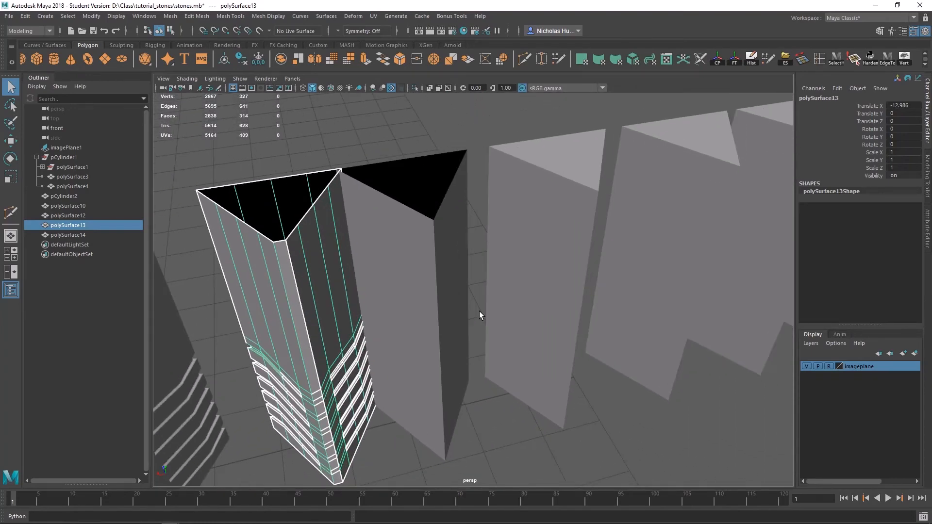
Look along the row of remaining stones and select the plain triangular prism at its far end.
{"action": "left_click", "coordinate": [563, 184]}
{"action": "left_click_drag", "start_coordinate": [667, 202], "coordinate": [599, 222], "text": "alt"}
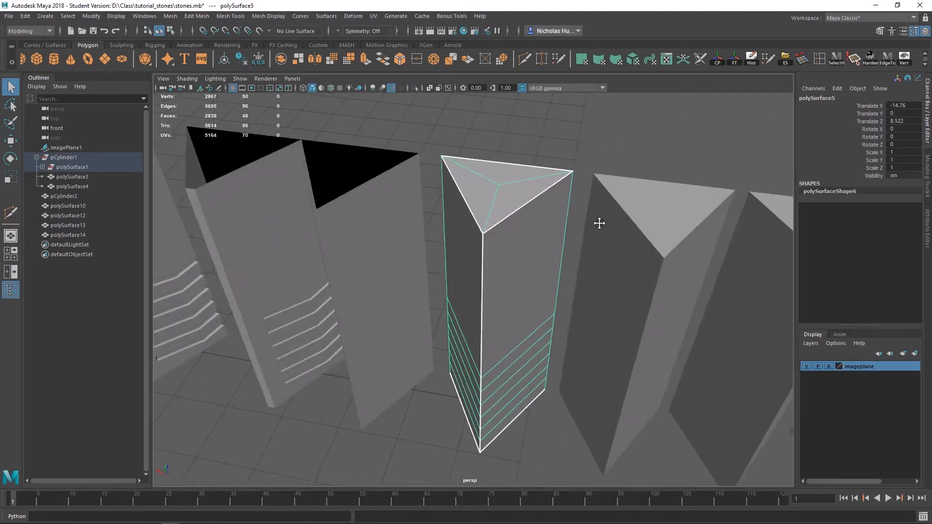
{"action": "middle_click_drag", "start_coordinate": [599, 223], "coordinate": [446, 200], "text": "alt"}
{"action": "left_click", "coordinate": [445, 199]}
{"action": "left_click", "coordinate": [633, 252]}
{"action": "middle_click_drag", "start_coordinate": [634, 252], "coordinate": [489, 226], "text": "alt"}
{"action": "left_click", "coordinate": [490, 226]}
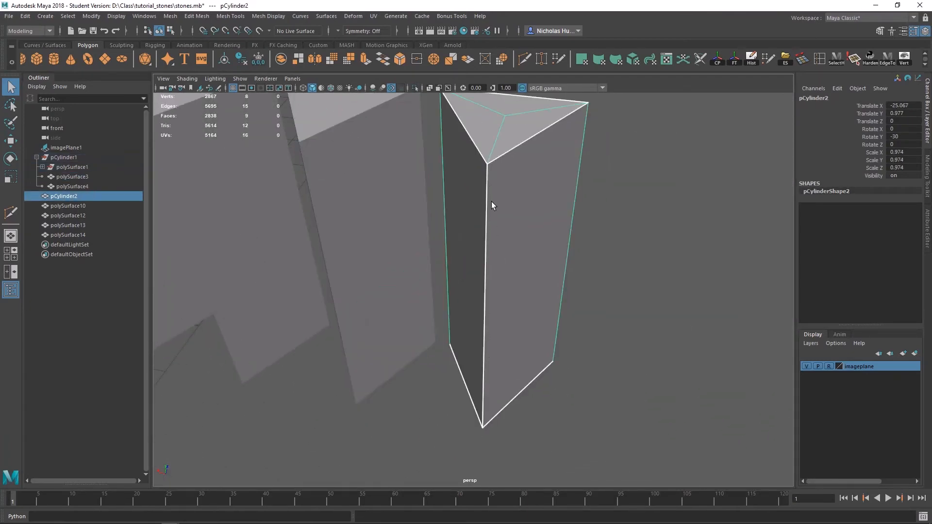
Move the plain prism along X onto the grooved stone and set its Translate X to 0.
{"action": "right_click_drag", "start_coordinate": [485, 297], "coordinate": [296, 244], "text": "alt"}
{"action": "middle_click_drag", "start_coordinate": [297, 244], "coordinate": [616, 243], "text": "alt"}
{"action": "right_click_drag", "start_coordinate": [617, 242], "coordinate": [531, 266], "text": "alt"}
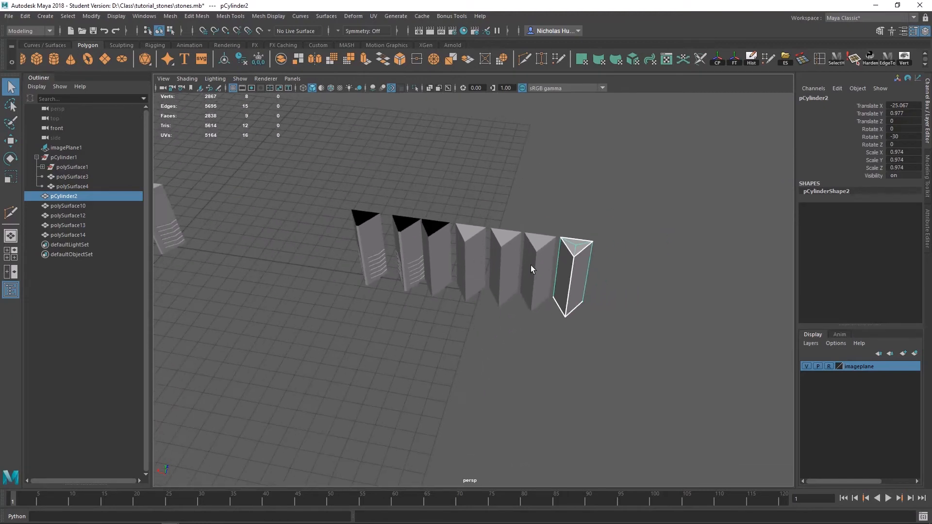
{"action": "key", "text": "w"}
{"action": "middle_click_drag", "start_coordinate": [576, 280], "coordinate": [722, 305], "text": "alt"}
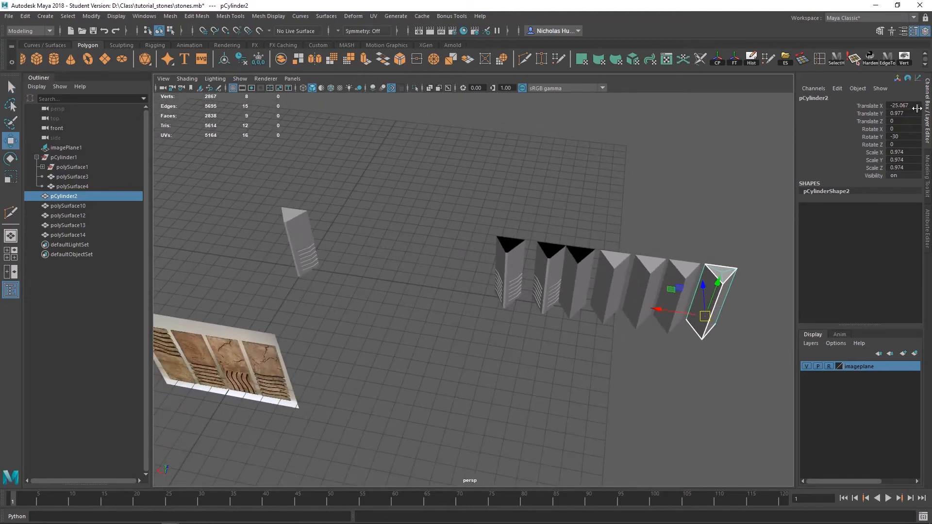
{"action": "left_click_drag", "start_coordinate": [656, 311], "coordinate": [266, 264]}
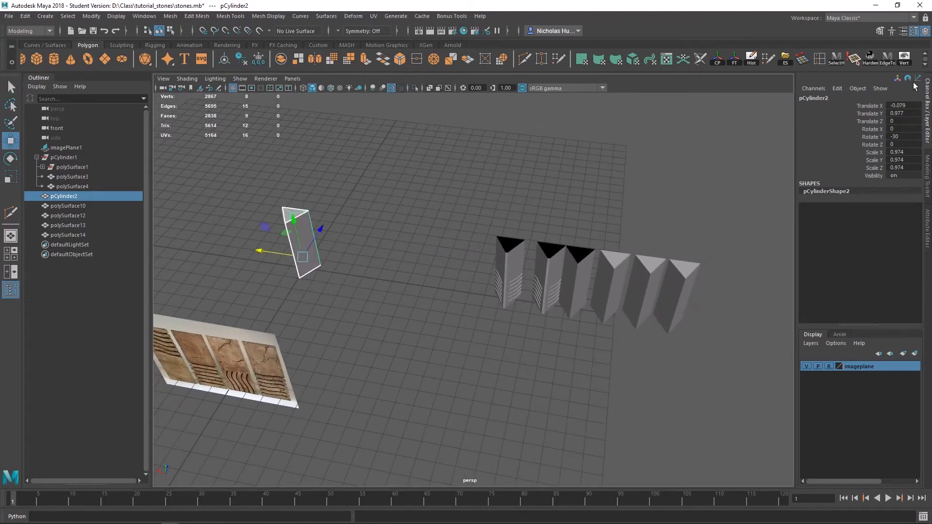
{"action": "key", "text": "f"}
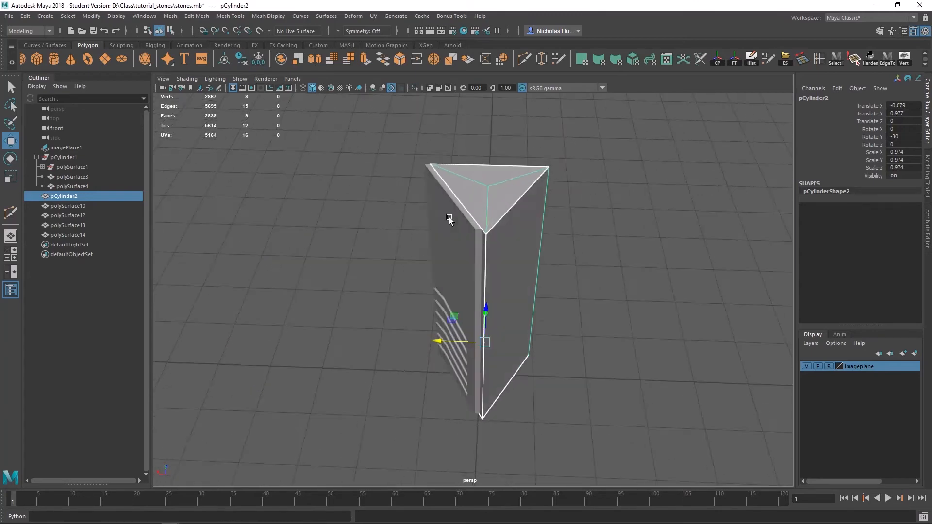
{"action": "left_click_drag", "start_coordinate": [576, 230], "coordinate": [553, 235], "text": "alt"}
{"action": "left_click_drag", "start_coordinate": [458, 340], "coordinate": [449, 345]}
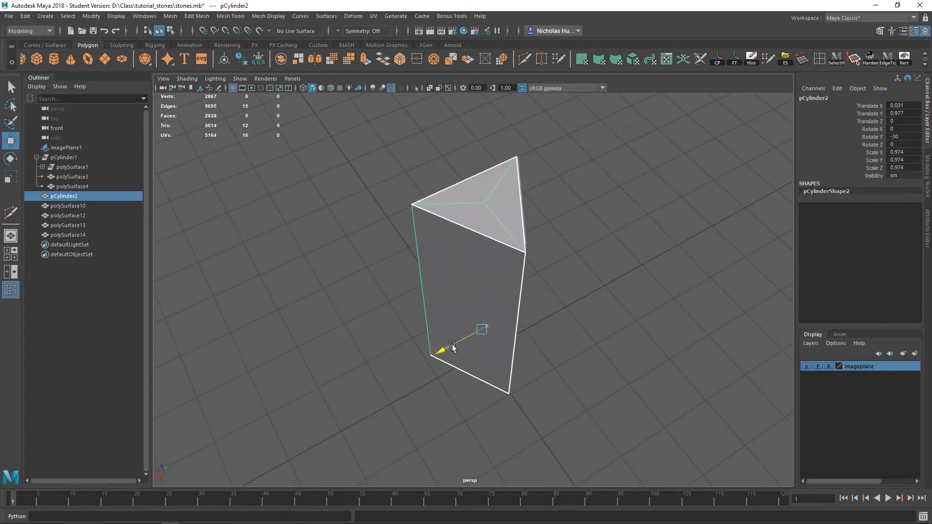
{"action": "double_click", "coordinate": [909, 103]}
{"action": "type", "text": "0"}
{"action": "key", "text": "Return"}
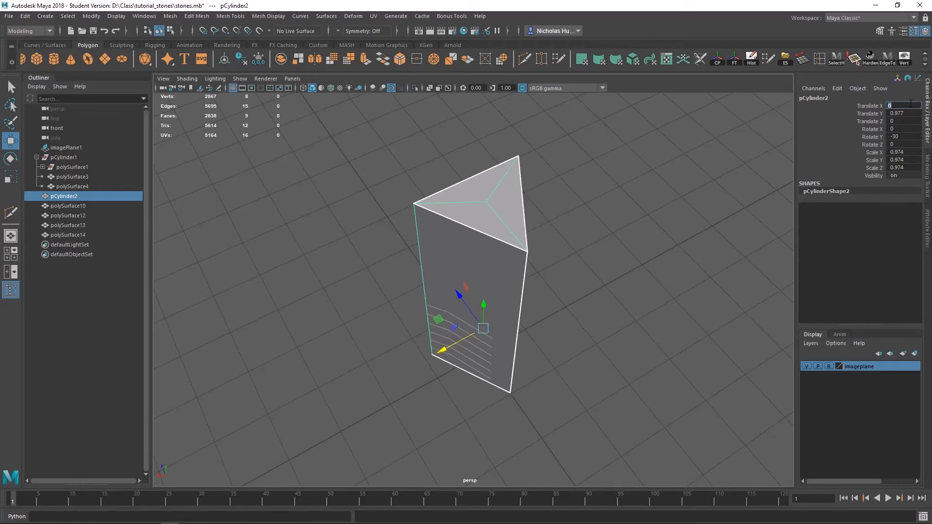
Freeze the transformations of the plain prism overlapping the grooved stone.
{"action": "left_click", "coordinate": [734, 58]}
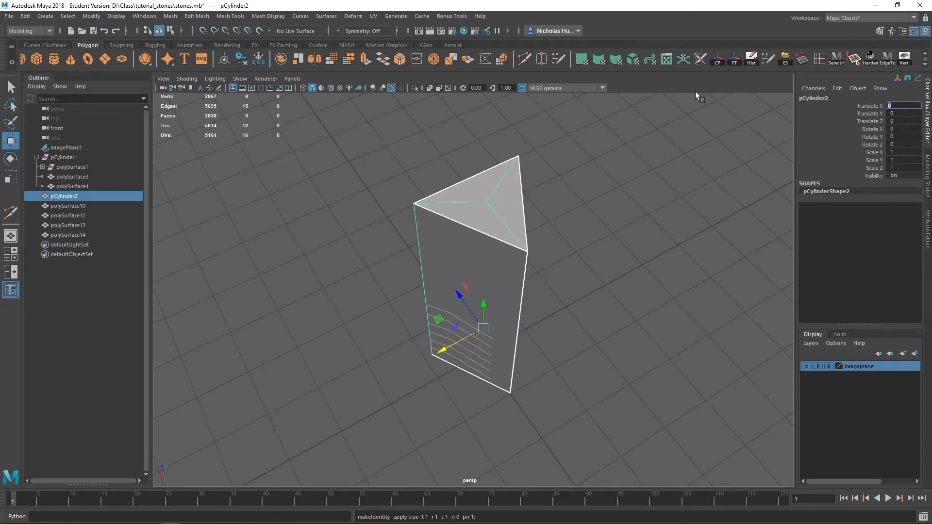
{"action": "left_click", "coordinate": [91, 16]}
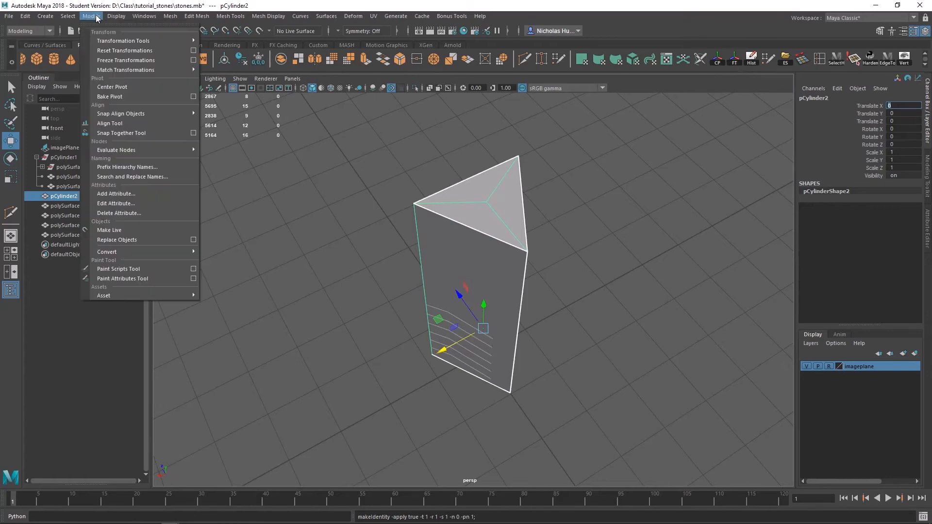
{"action": "left_click", "coordinate": [130, 58]}
Move the plain prism along Z to about -0.985, clear of the grooved stone.
{"action": "key", "text": "f"}
{"action": "left_click_drag", "start_coordinate": [609, 267], "coordinate": [647, 314], "text": "alt"}
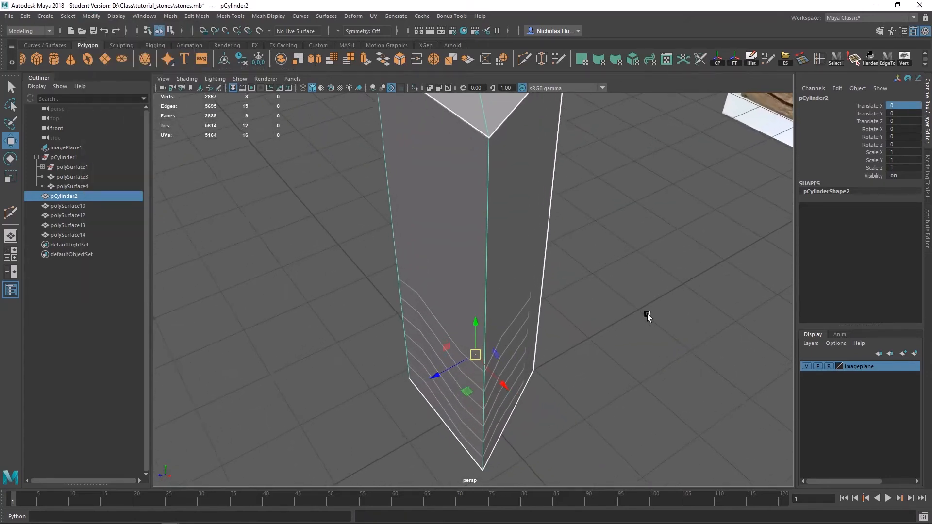
{"action": "right_click_drag", "start_coordinate": [648, 314], "coordinate": [602, 352], "text": "alt"}
{"action": "left_click_drag", "start_coordinate": [602, 352], "coordinate": [574, 363], "text": "alt"}
{"action": "middle_click_drag", "start_coordinate": [574, 363], "coordinate": [589, 258], "text": "alt"}
{"action": "left_click_drag", "start_coordinate": [449, 285], "coordinate": [542, 259]}
Select the grooved stone, check its smooth preview, and assign it a new Lambert material.
{"action": "left_click", "coordinate": [493, 166]}
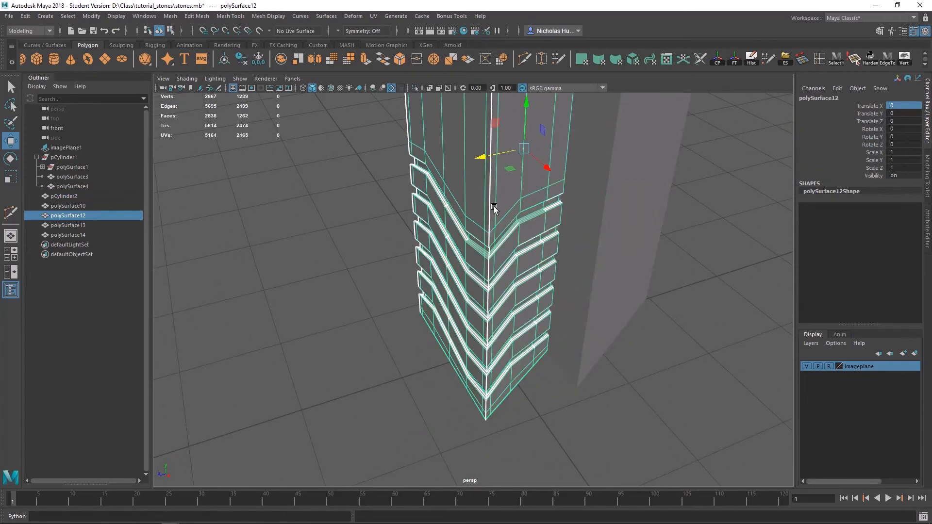
{"action": "middle_click_drag", "start_coordinate": [494, 206], "coordinate": [505, 336], "text": "alt"}
{"action": "key", "text": "3"}
{"action": "key", "text": "1"}
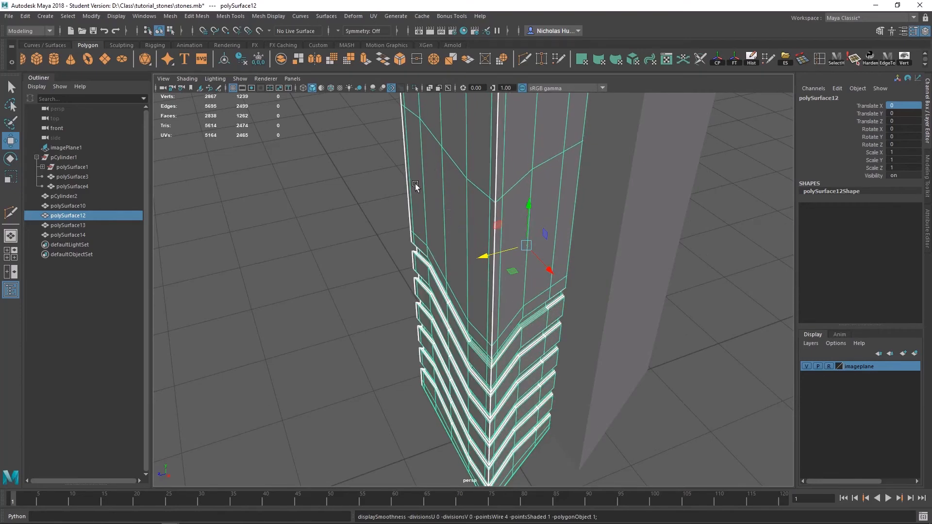
{"action": "right_click", "coordinate": [457, 212]}
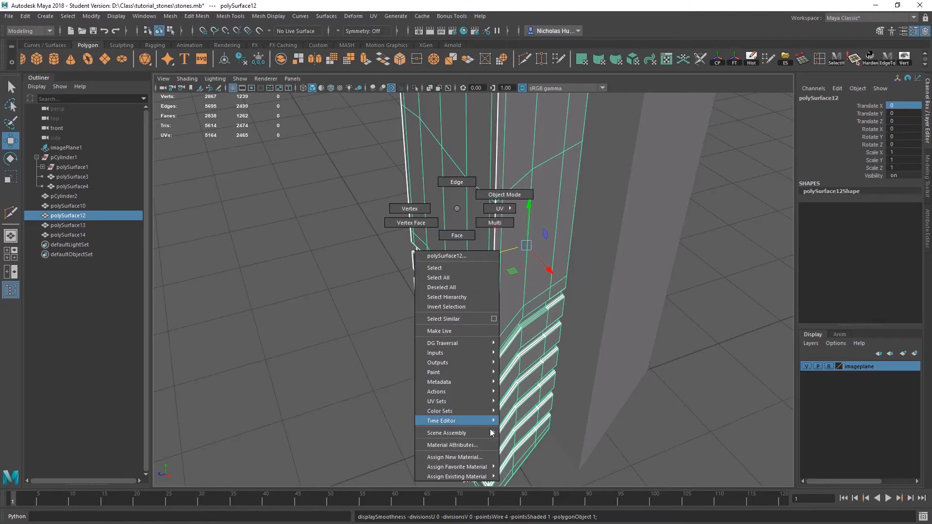
{"action": "mouse_move", "coordinate": [474, 468]}
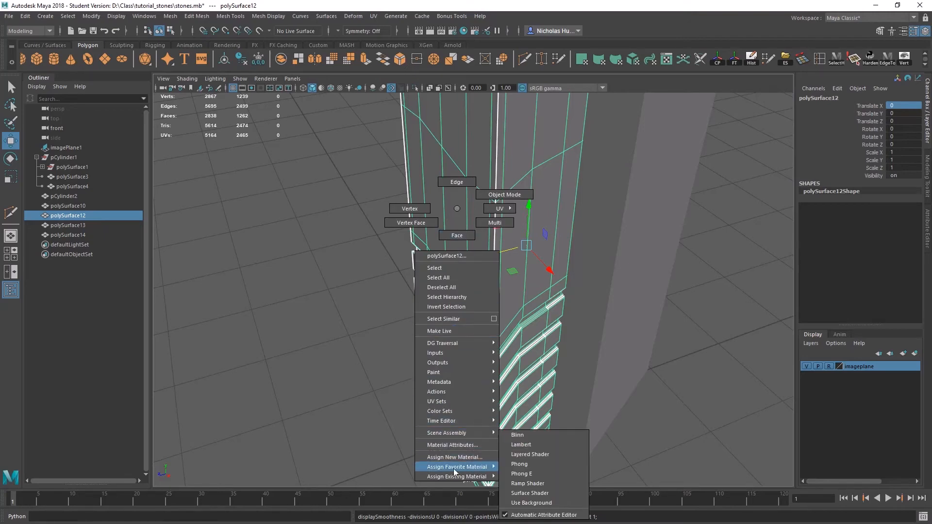
{"action": "left_click", "coordinate": [520, 445]}
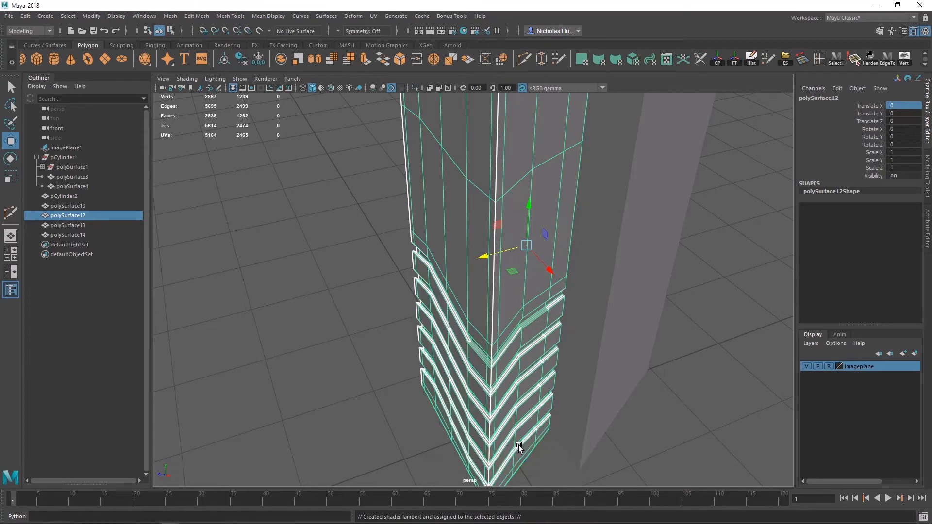
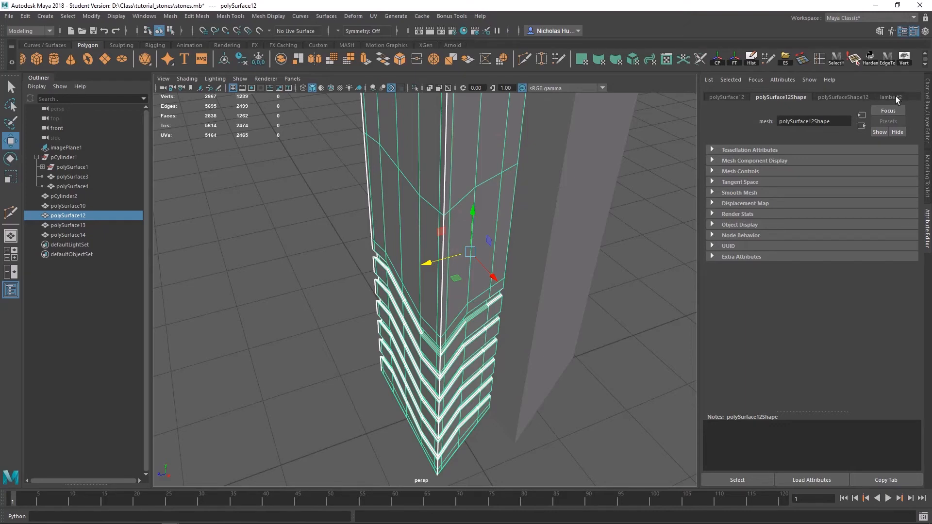
Set the colour of the grooved stone's new Lambert material to bright red.
{"action": "left_click", "coordinate": [892, 97]}
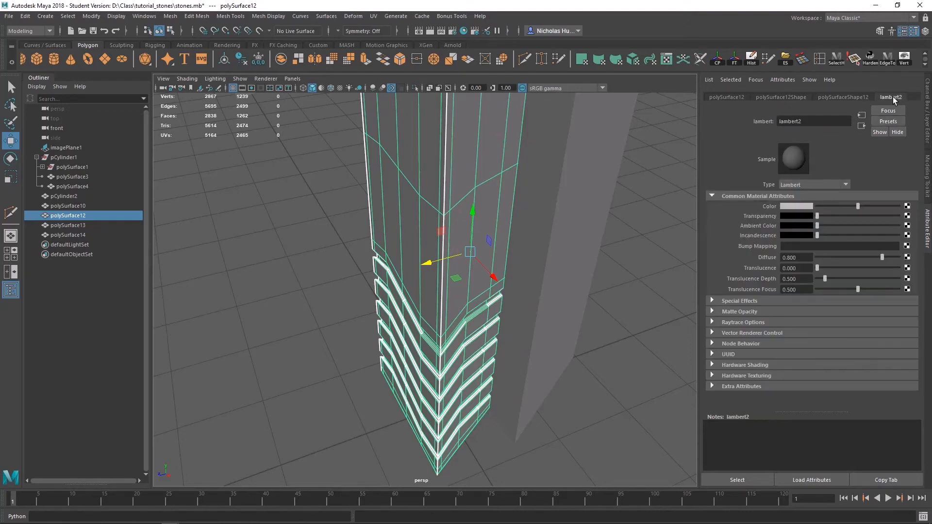
{"action": "left_click", "coordinate": [792, 206]}
{"action": "left_click", "coordinate": [793, 209]}
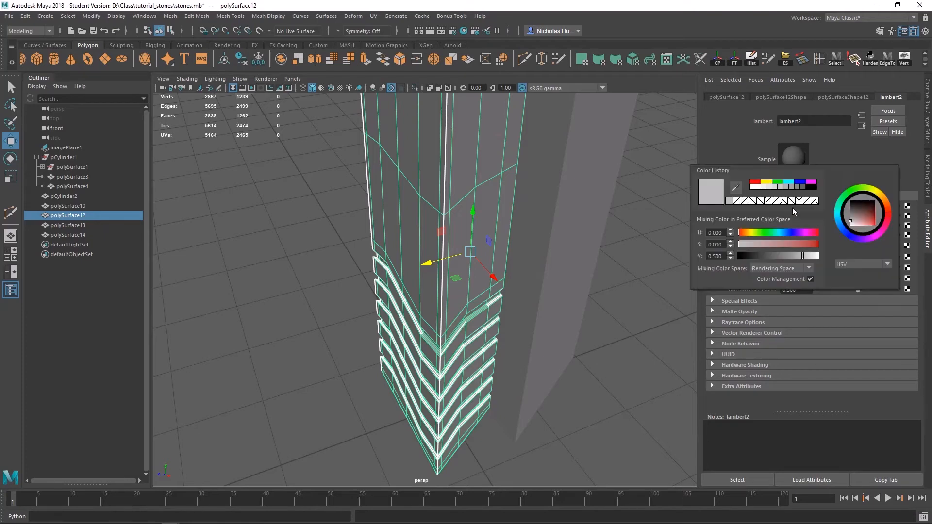
{"action": "left_click_drag", "start_coordinate": [739, 231], "coordinate": [829, 254]}
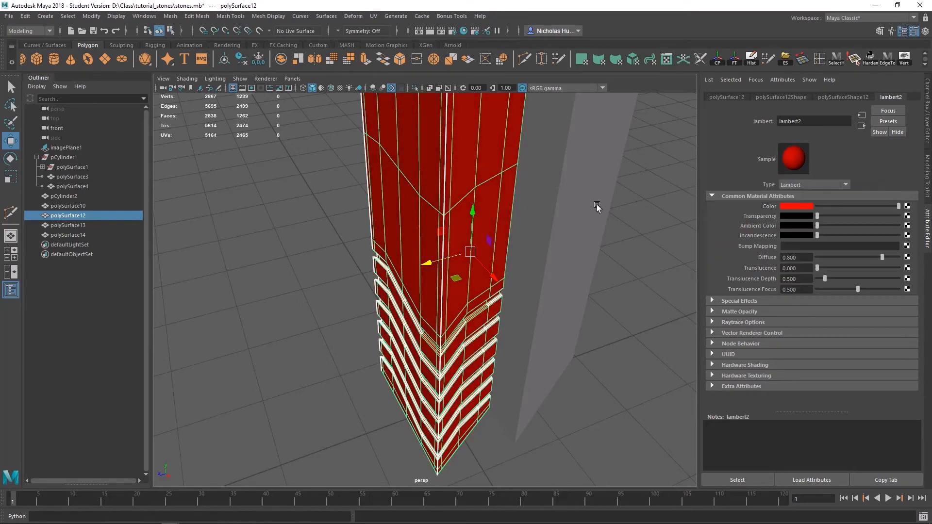
Inspect the red grooved stone beside the plain prism from several sides and select the plain prism.
{"action": "left_click_drag", "start_coordinate": [578, 272], "coordinate": [616, 284], "text": "alt"}
{"action": "left_click", "coordinate": [615, 283]}
{"action": "left_click_drag", "start_coordinate": [427, 272], "coordinate": [464, 273], "text": "alt"}
{"action": "left_click_drag", "start_coordinate": [437, 212], "coordinate": [474, 248], "text": "alt"}
{"action": "left_click", "coordinate": [438, 218]}
{"action": "left_click", "coordinate": [555, 171]}
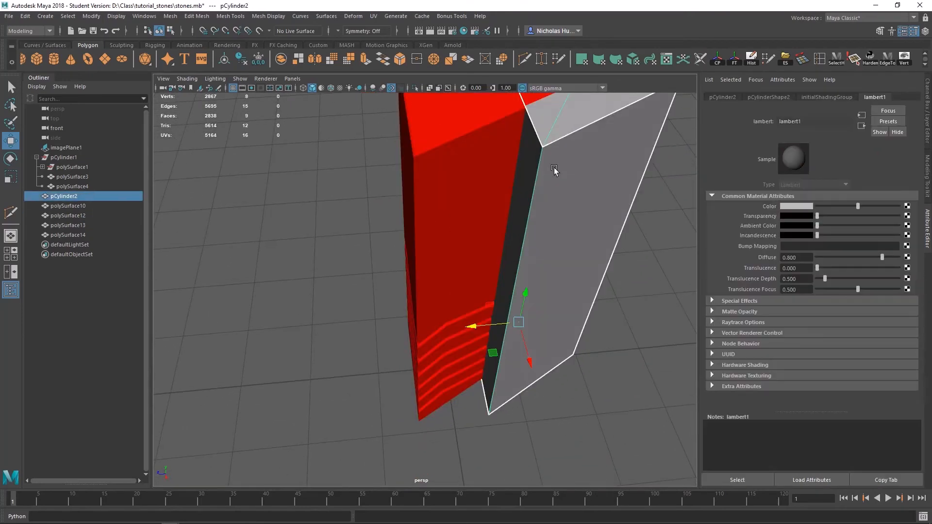
Compare the transform channels and the material attributes of the red grooved stone.
{"action": "left_click", "coordinate": [928, 102]}
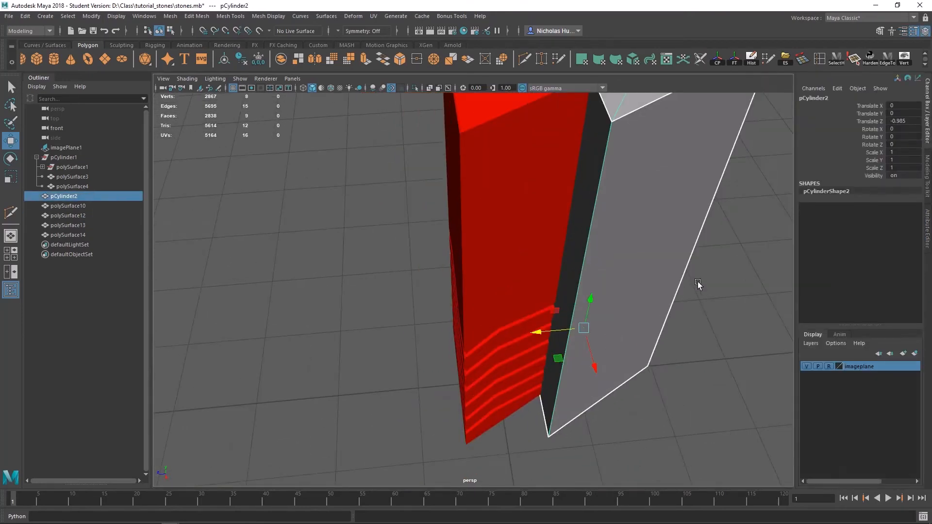
{"action": "middle_click_drag", "start_coordinate": [697, 279], "coordinate": [665, 304], "text": "alt"}
{"action": "left_click", "coordinate": [432, 184]}
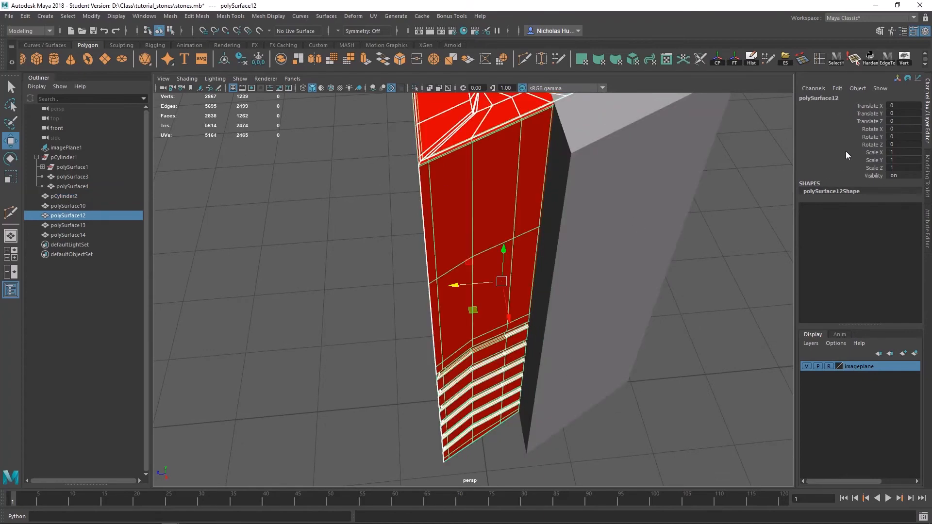
{"action": "left_click", "coordinate": [928, 225]}
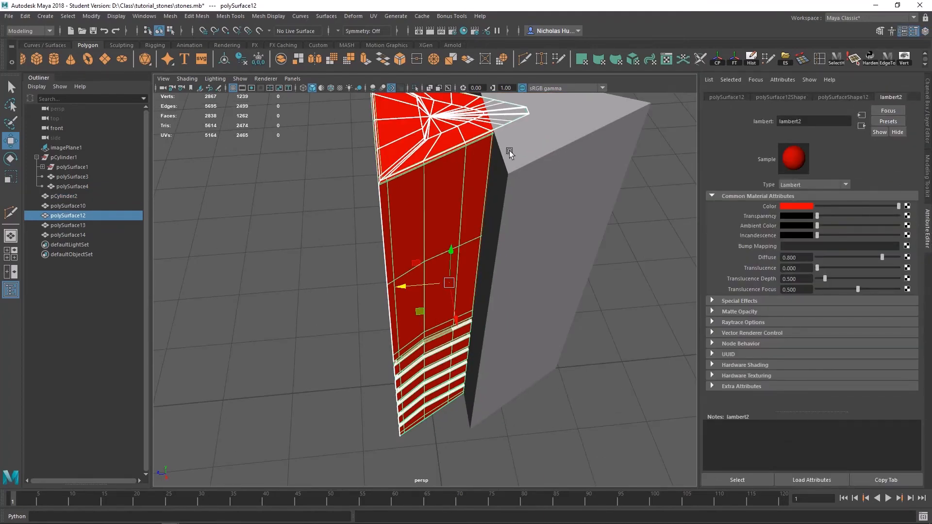
{"action": "left_click", "coordinate": [928, 93]}
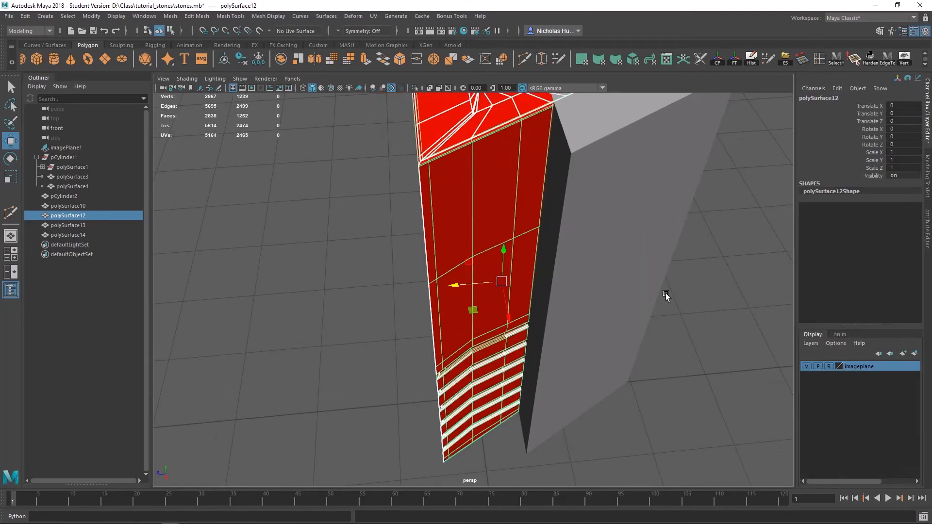
Select the plain prism and set its Translate Z to 0 so it overlaps the red stone.
{"action": "left_click", "coordinate": [617, 168]}
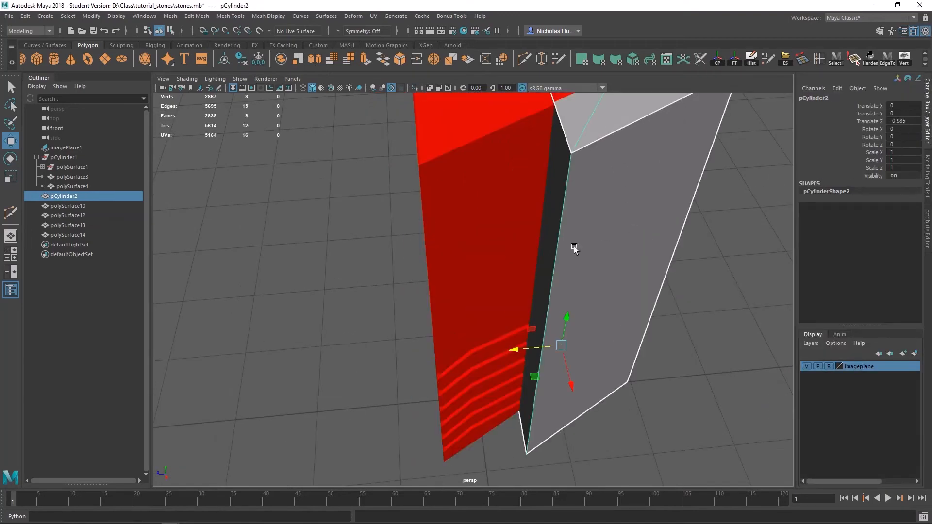
{"action": "left_click_drag", "start_coordinate": [574, 249], "coordinate": [760, 203], "text": "alt"}
{"action": "left_click", "coordinate": [898, 120]}
{"action": "type", "text": "0"}
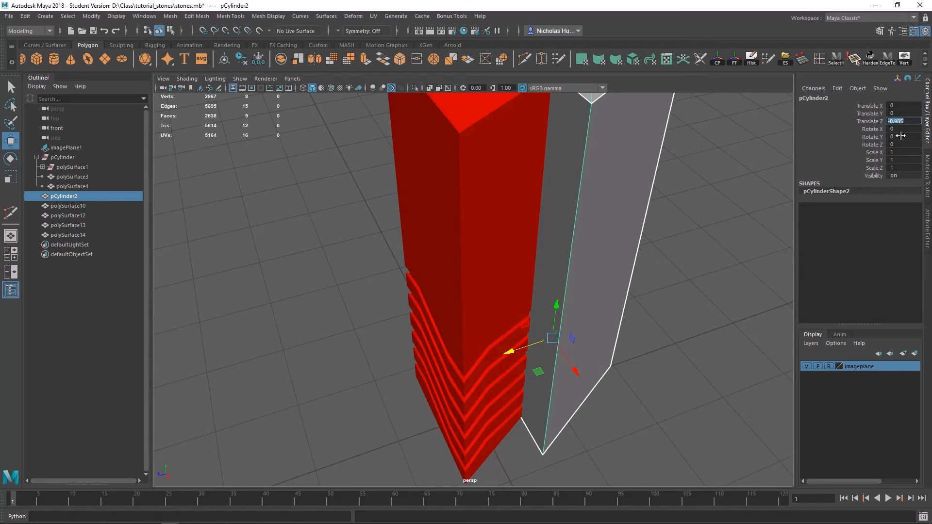
{"action": "key", "text": "Return"}
Examine how the plain prism overlaps the red stone along the top edges, the underside and the grooves.
{"action": "left_click_drag", "start_coordinate": [703, 252], "coordinate": [550, 255], "text": "alt"}
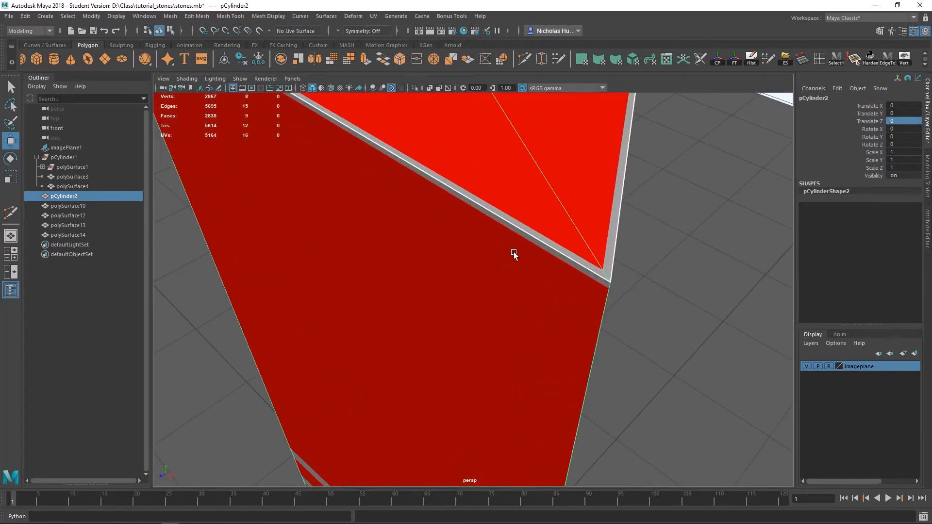
{"action": "left_click_drag", "start_coordinate": [514, 251], "coordinate": [722, 133], "text": "alt"}
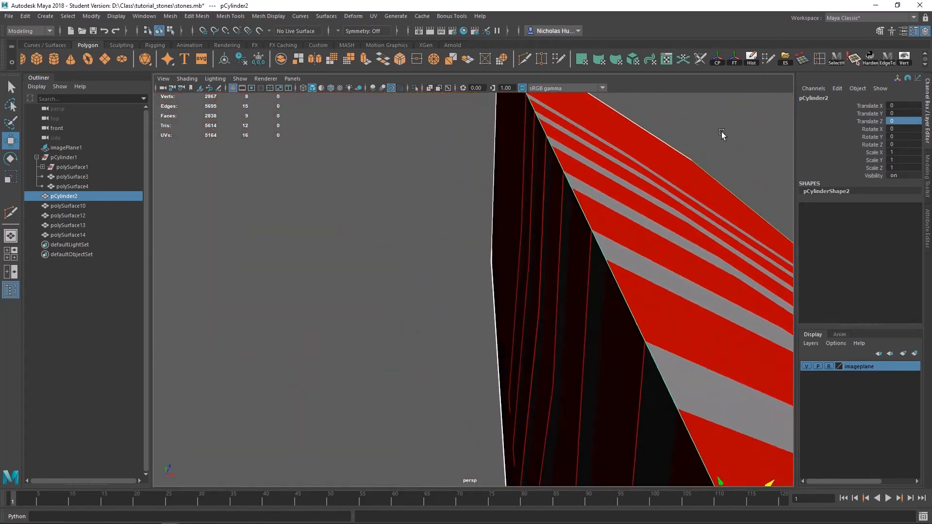
{"action": "scroll", "coordinate": [642, 235], "scroll_direction": "down", "scroll_amount": 10}
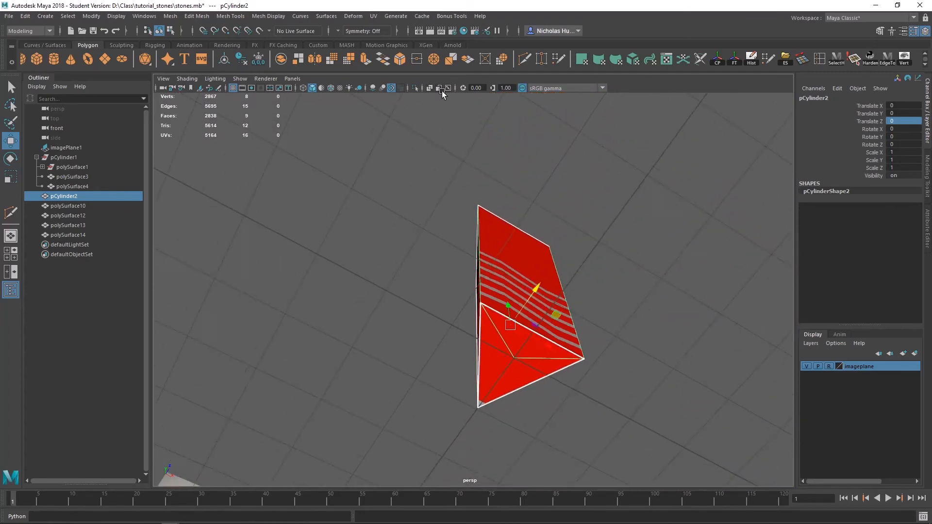
{"action": "left_click_drag", "start_coordinate": [442, 91], "coordinate": [470, 315], "text": "alt"}
{"action": "scroll", "coordinate": [470, 316], "scroll_direction": "down", "scroll_amount": 5}
{"action": "left_click_drag", "start_coordinate": [477, 243], "coordinate": [438, 295], "text": "alt"}
{"action": "scroll", "coordinate": [439, 295], "scroll_direction": "down", "scroll_amount": 8}
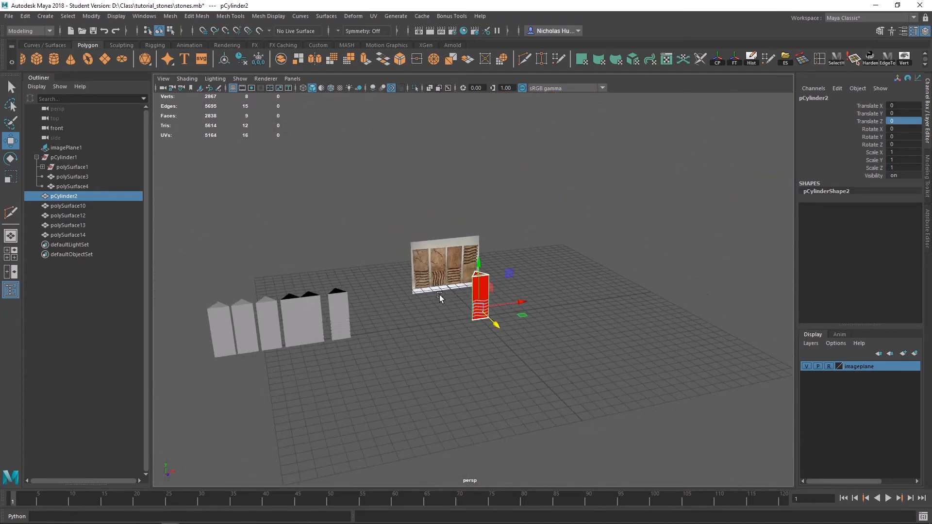
{"action": "scroll", "coordinate": [439, 297], "scroll_direction": "down", "scroll_amount": 4}
{"action": "scroll", "coordinate": [458, 307], "scroll_direction": "up", "scroll_amount": 15}
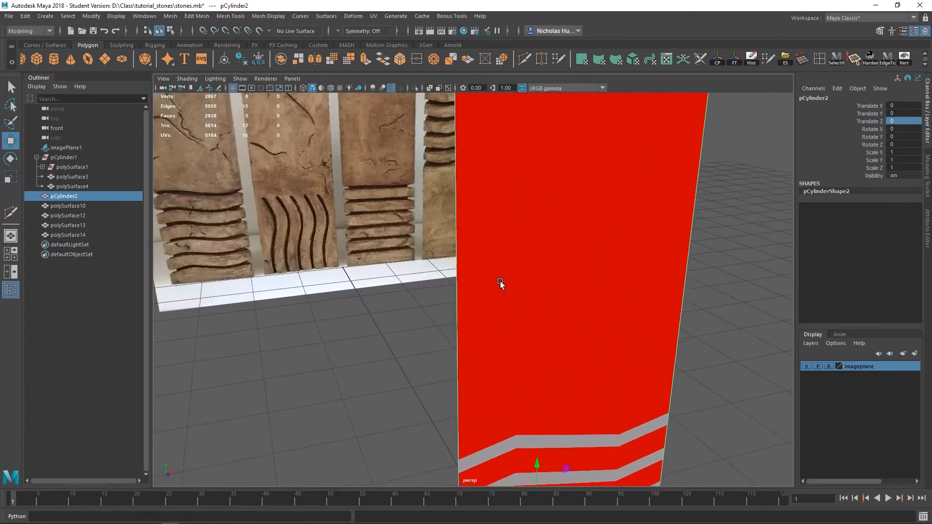
{"action": "left_click_drag", "start_coordinate": [500, 281], "coordinate": [409, 244], "text": "alt"}
{"action": "scroll", "coordinate": [431, 252], "scroll_direction": "up", "scroll_amount": 6}
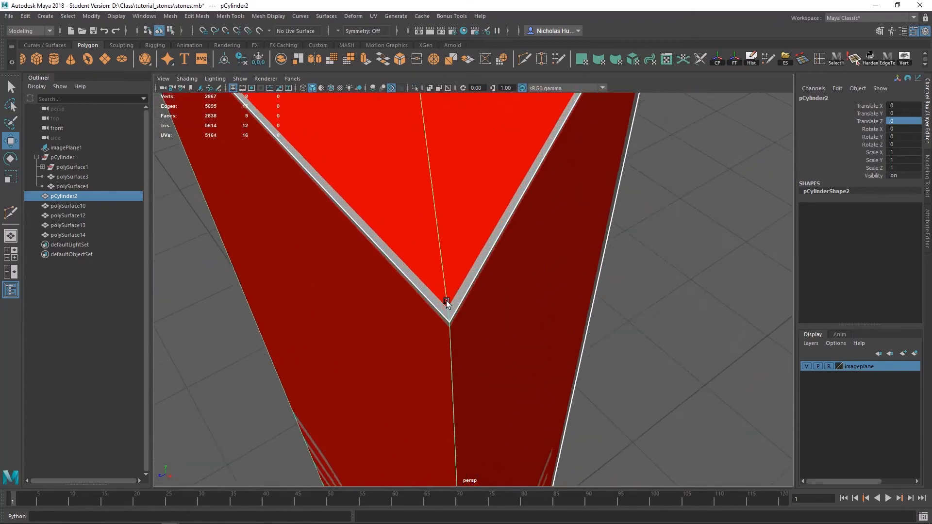
{"action": "mouse_move", "coordinate": [446, 301]}
{"action": "left_mouse_down", "text": "alt"}
{"action": "mouse_move", "coordinate": [453, 289]}
{"action": "mouse_move", "coordinate": [460, 296]}
{"action": "mouse_move", "coordinate": [437, 313]}
{"action": "left_mouse_up", "text": "alt"}
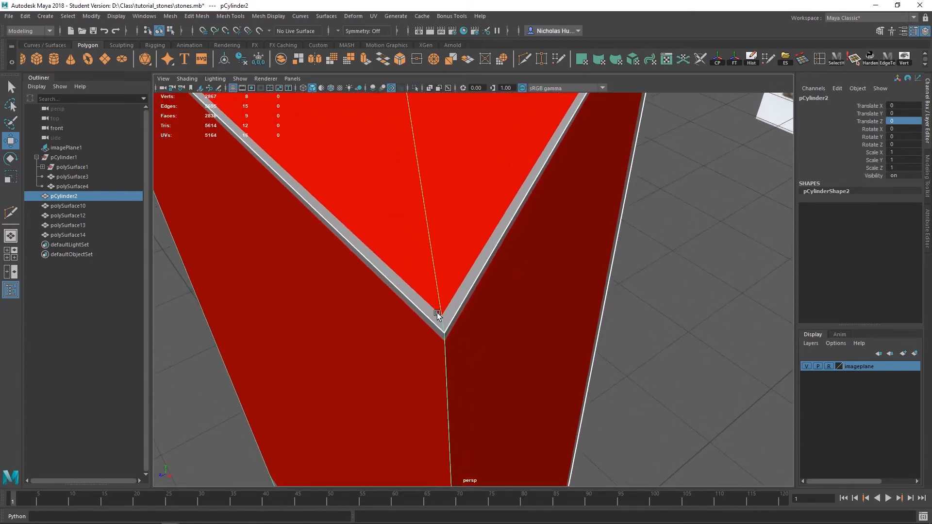
{"action": "right_click_drag", "start_coordinate": [437, 313], "coordinate": [618, 388], "text": "alt"}
{"action": "middle_click_drag", "start_coordinate": [553, 381], "coordinate": [567, 368], "text": "alt"}
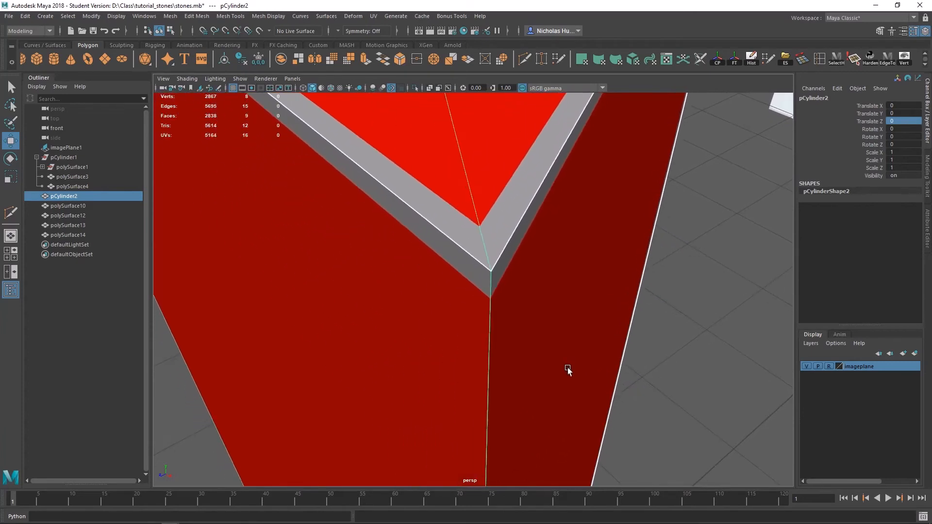
Examine the overlap of the plain prism and the red stone at the top corner, the underside and the grooves.
{"action": "left_click_drag", "start_coordinate": [567, 368], "coordinate": [509, 323], "text": "alt"}
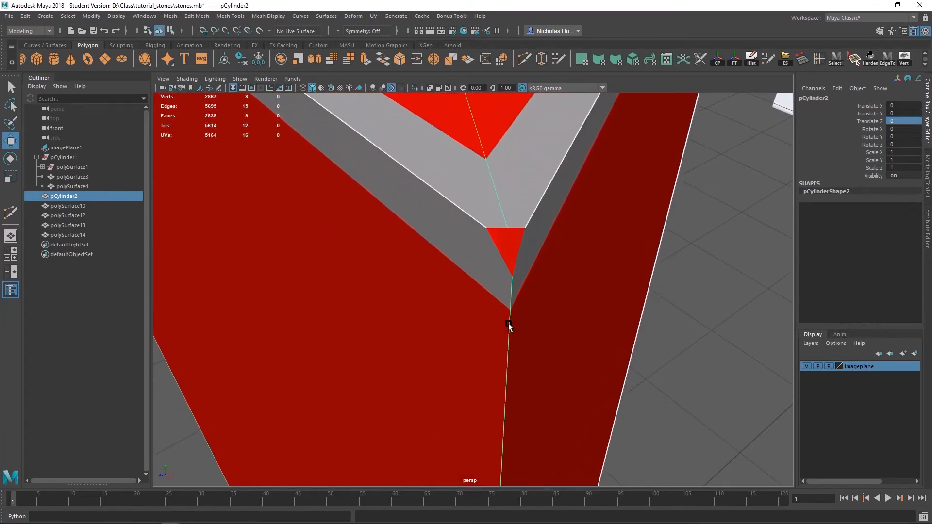
{"action": "scroll", "coordinate": [505, 313], "scroll_direction": "down", "scroll_amount": 8}
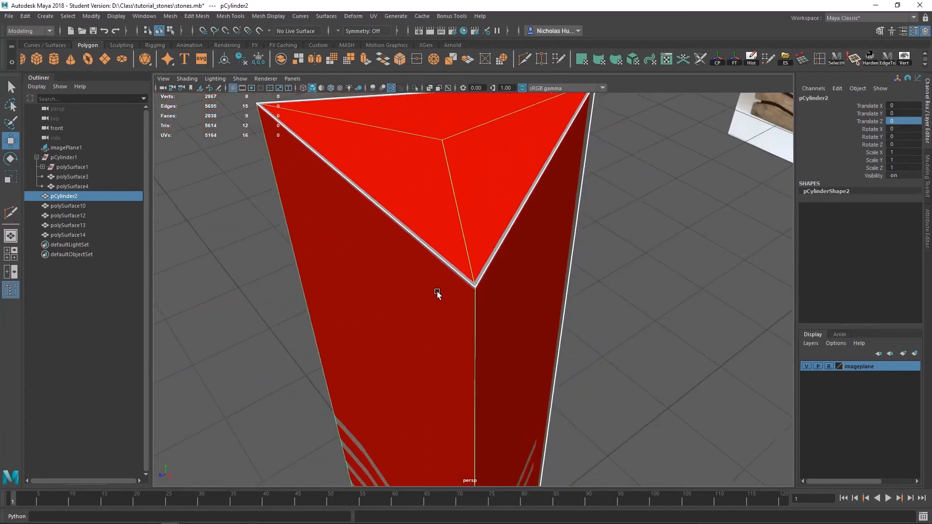
{"action": "left_click_drag", "start_coordinate": [464, 286], "coordinate": [511, 254], "text": "alt"}
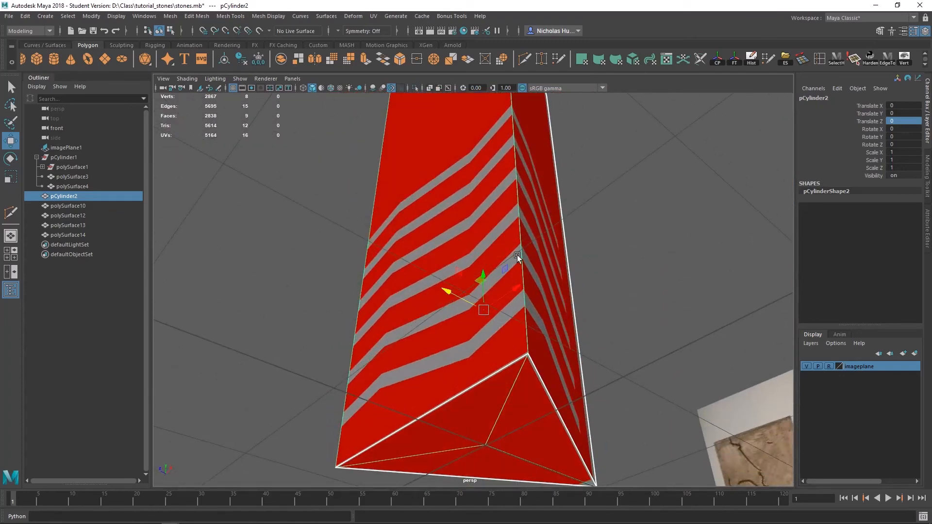
{"action": "right_click_drag", "start_coordinate": [516, 307], "coordinate": [613, 314], "text": "alt"}
{"action": "left_click_drag", "start_coordinate": [613, 314], "coordinate": [610, 263], "text": "alt"}
{"action": "right_click_drag", "start_coordinate": [694, 275], "coordinate": [165, 153], "text": "alt"}
{"action": "right_click_drag", "start_coordinate": [558, 204], "coordinate": [291, 194], "text": "alt"}
{"action": "mouse_move", "coordinate": [495, 222]}
{"action": "left_mouse_down"}
{"action": "mouse_move", "coordinate": [530, 293]}
{"action": "mouse_move", "coordinate": [482, 217]}
{"action": "left_mouse_up"}
{"action": "left_click", "coordinate": [477, 204]}
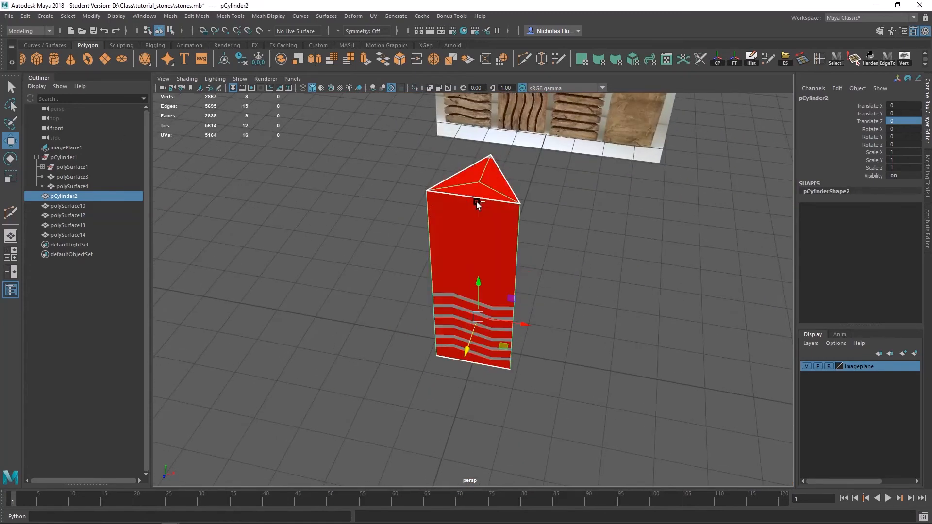
Move the plain prism behind the red stone to Translate Z -2.411, and turn on smooth mesh preview for the red stone.
{"action": "left_click_drag", "start_coordinate": [511, 249], "coordinate": [503, 273], "text": "alt"}
{"action": "left_click_drag", "start_coordinate": [463, 353], "coordinate": [500, 272]}
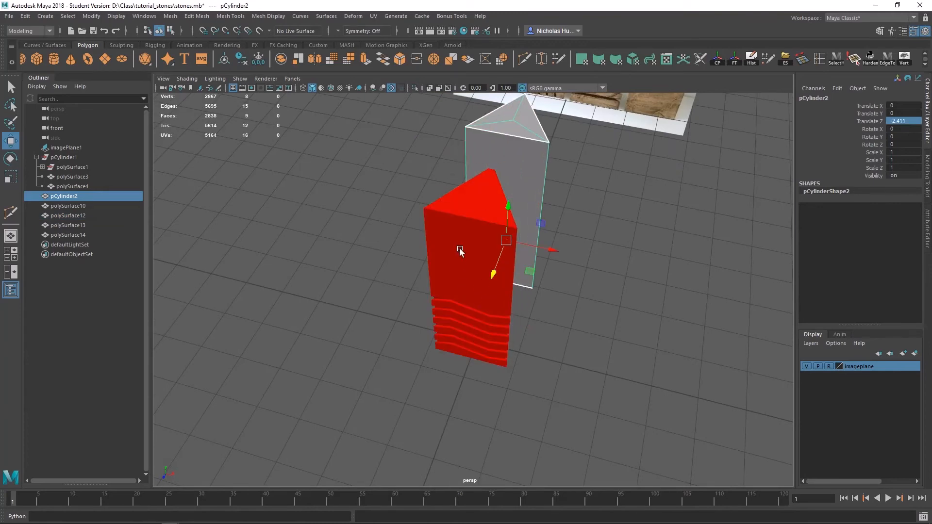
{"action": "left_click", "coordinate": [460, 249]}
{"action": "key", "text": "3"}
{"action": "left_click", "coordinate": [483, 380]}
Select the plain prism and set its Translate Z to 0.
{"action": "left_click", "coordinate": [523, 130]}
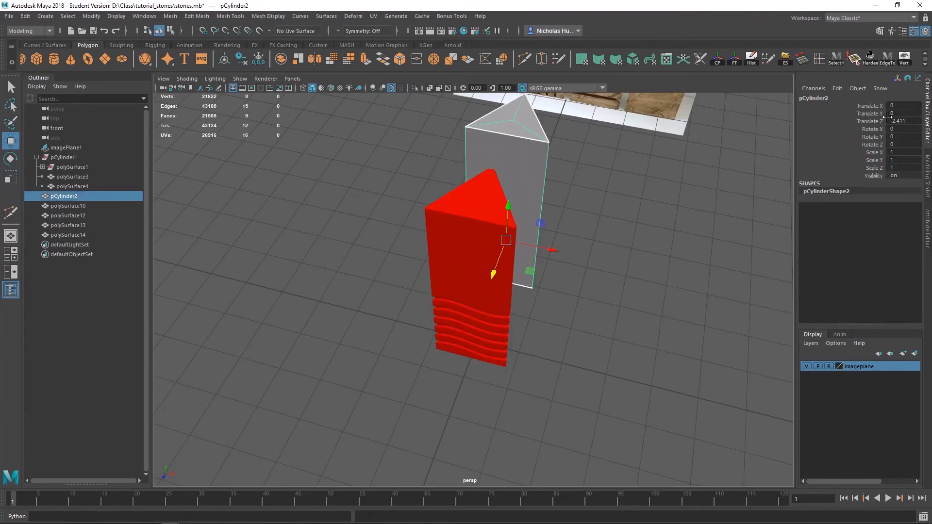
{"action": "type", "text": "0"}
{"action": "key", "text": "Return"}
{"action": "scroll", "coordinate": [397, 151], "scroll_direction": "down", "scroll_amount": 4}
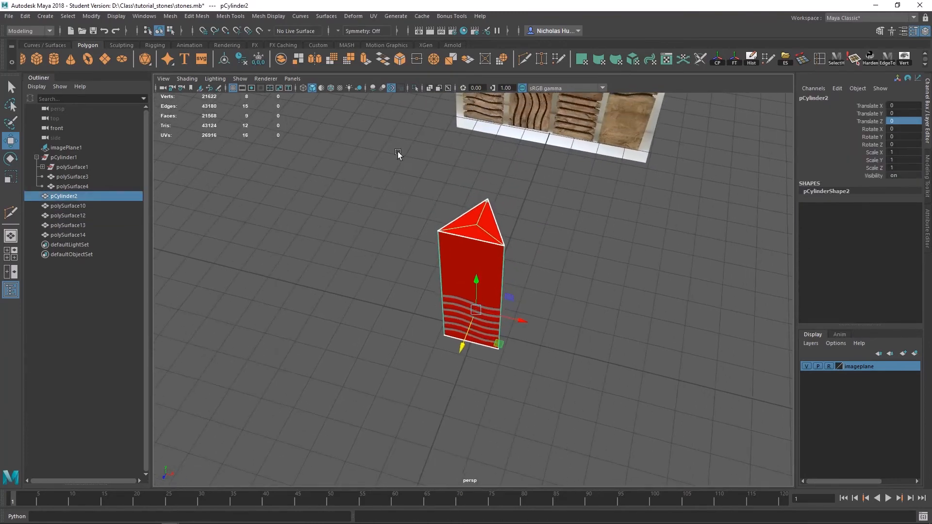
Examine how the plain prism's edges and vertical corners overlap the smoothed red stone, with the prism deselected and selected.
{"action": "left_click", "coordinate": [614, 347]}
{"action": "scroll", "coordinate": [563, 272], "scroll_direction": "up", "scroll_amount": 6}
{"action": "scroll", "coordinate": [542, 275], "scroll_direction": "up", "scroll_amount": 3}
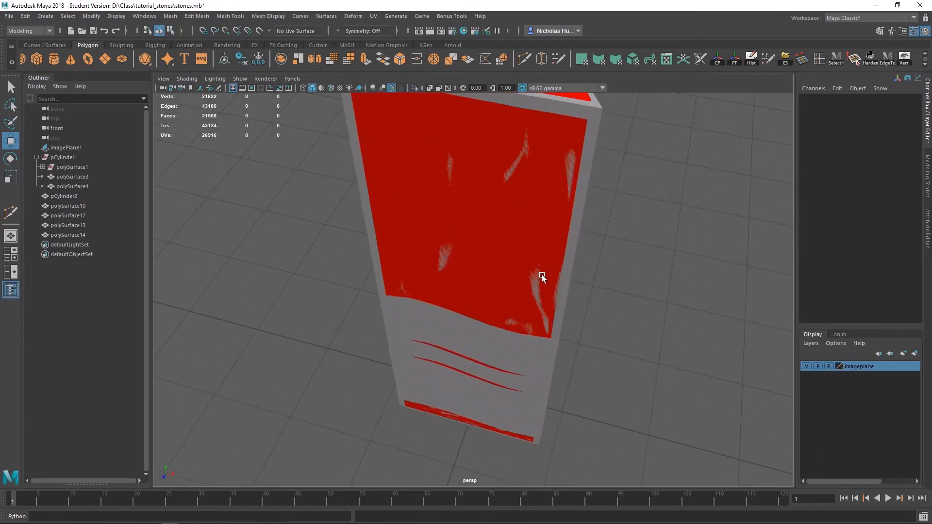
{"action": "scroll", "coordinate": [534, 278], "scroll_direction": "down", "scroll_amount": 2}
{"action": "left_click_drag", "start_coordinate": [513, 206], "coordinate": [473, 188], "text": "alt"}
{"action": "middle_click_drag", "start_coordinate": [472, 188], "coordinate": [517, 259], "text": "alt"}
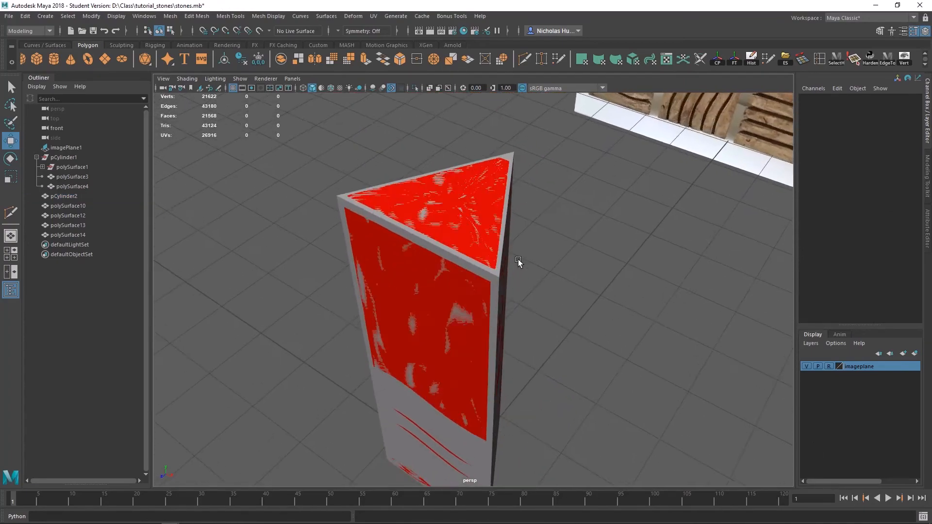
{"action": "scroll", "coordinate": [505, 258], "scroll_direction": "up", "scroll_amount": 3}
{"action": "left_click", "coordinate": [516, 273]}
{"action": "left_click", "coordinate": [514, 267]}
{"action": "left_click_drag", "start_coordinate": [514, 267], "coordinate": [569, 271], "text": "alt"}
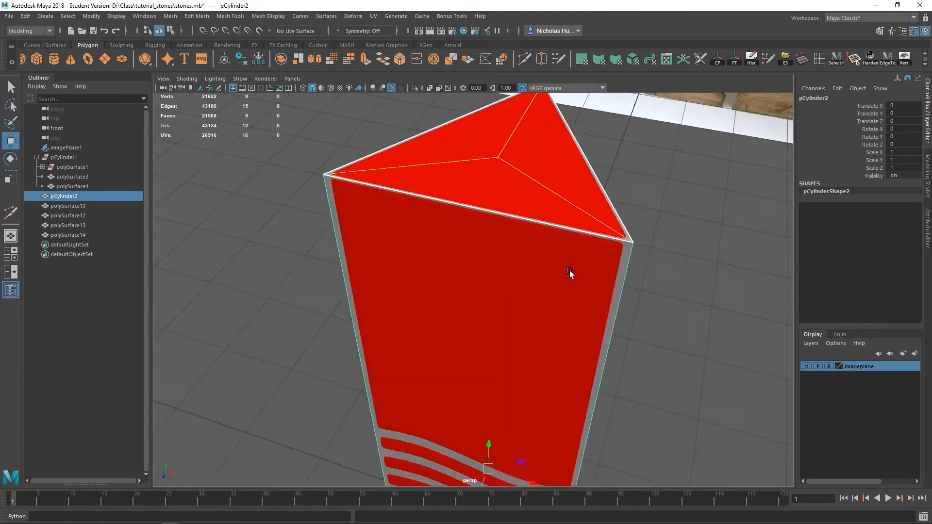
{"action": "middle_click_drag", "start_coordinate": [570, 271], "coordinate": [559, 301], "text": "alt"}
{"action": "scroll", "coordinate": [563, 299], "scroll_direction": "up", "scroll_amount": 3}
{"action": "left_click_drag", "start_coordinate": [566, 298], "coordinate": [388, 184], "text": "alt"}
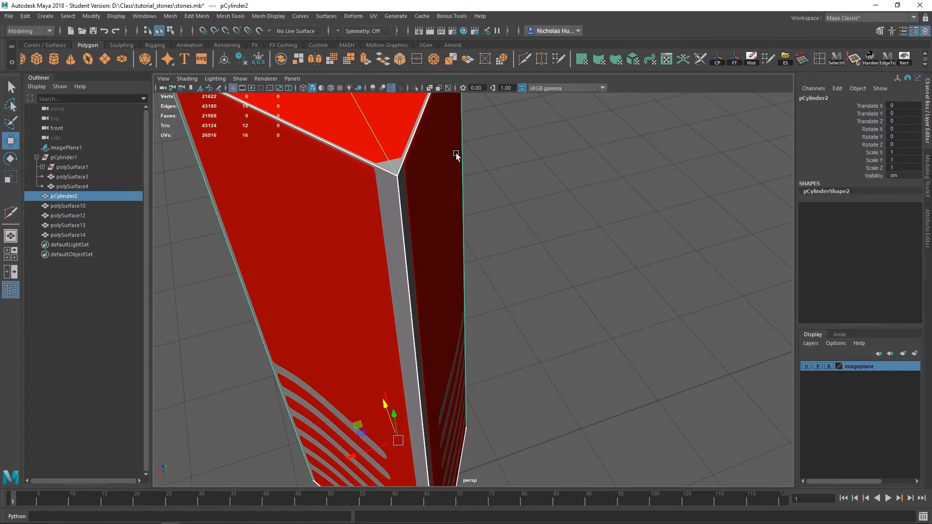
Bevel one vertical corner edge of the plain prism with a Fraction of 0.08.
{"action": "right_click_drag", "start_coordinate": [399, 208], "coordinate": [399, 182]}
{"action": "left_click", "coordinate": [400, 204]}
{"action": "middle_click_drag", "start_coordinate": [516, 259], "coordinate": [584, 291], "text": "alt"}
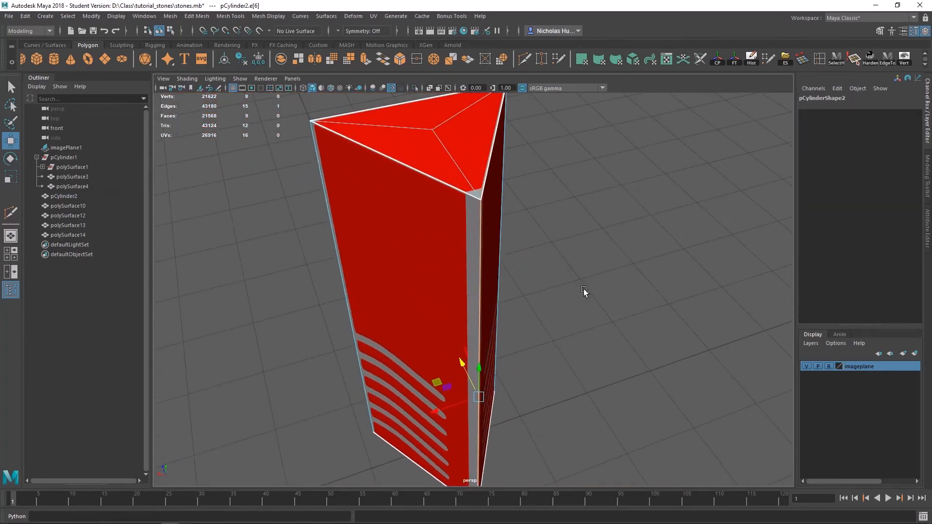
{"action": "left_click", "coordinate": [401, 59]}
{"action": "right_click_drag", "start_coordinate": [626, 267], "coordinate": [723, 271], "text": "alt"}
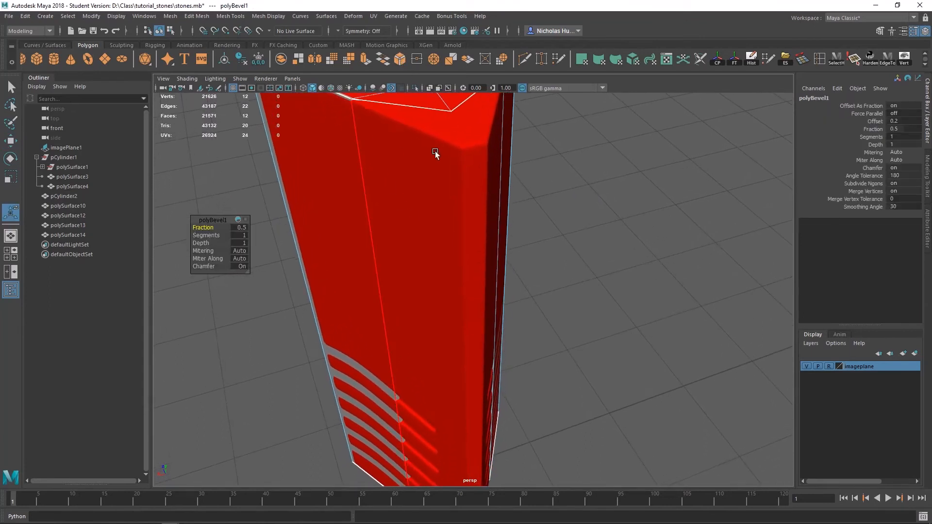
{"action": "middle_click_drag", "start_coordinate": [435, 152], "coordinate": [427, 211], "text": "alt"}
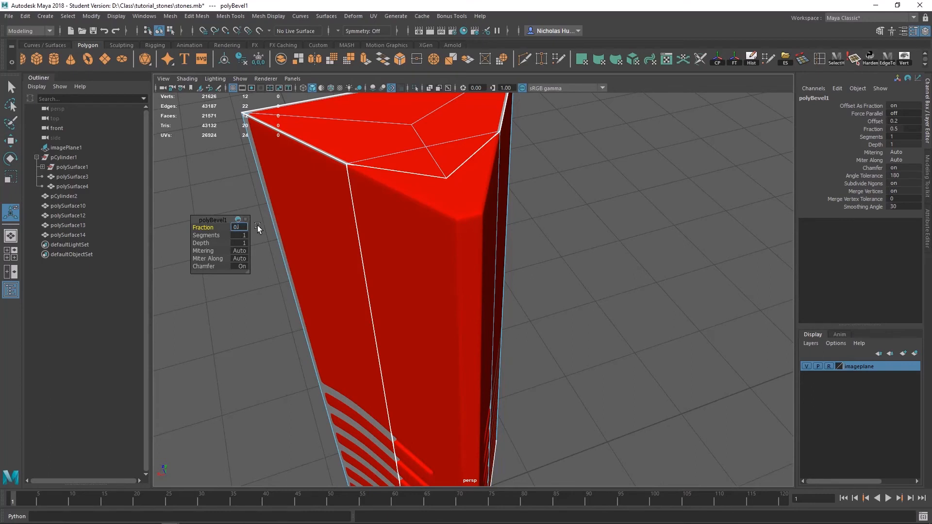
{"action": "key", "text": "Return"}
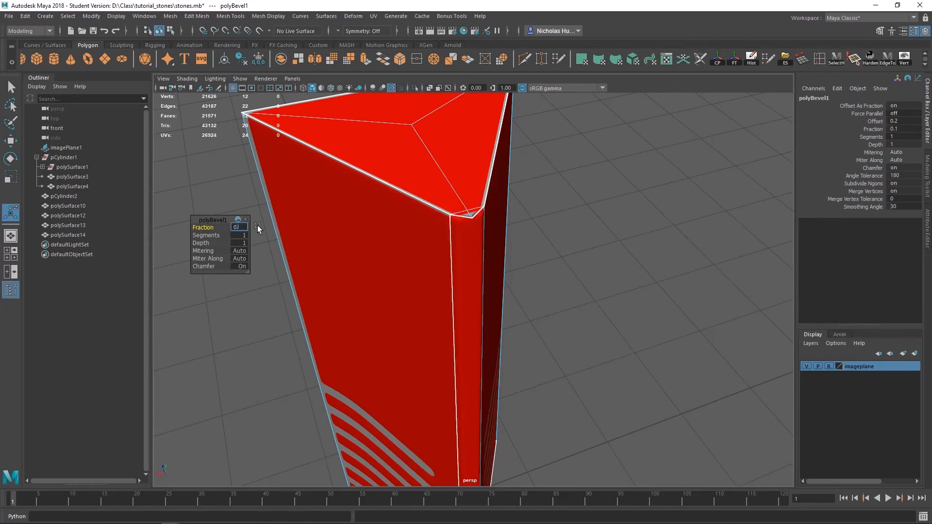
{"action": "key", "text": "Return"}
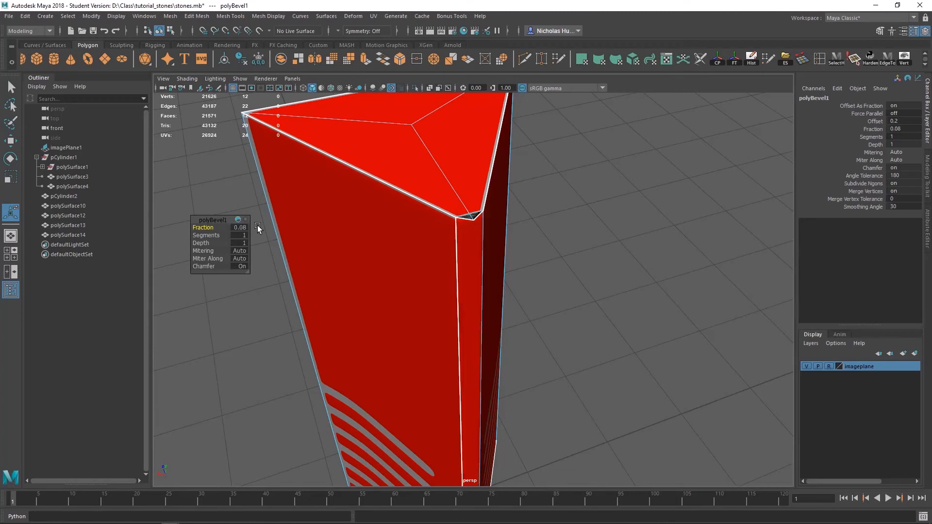
Inspect the bevelled corner against the red stone, return to object mode and select the bevelled prism with the Move tool.
{"action": "right_click_drag", "start_coordinate": [369, 252], "coordinate": [811, 258], "text": "alt"}
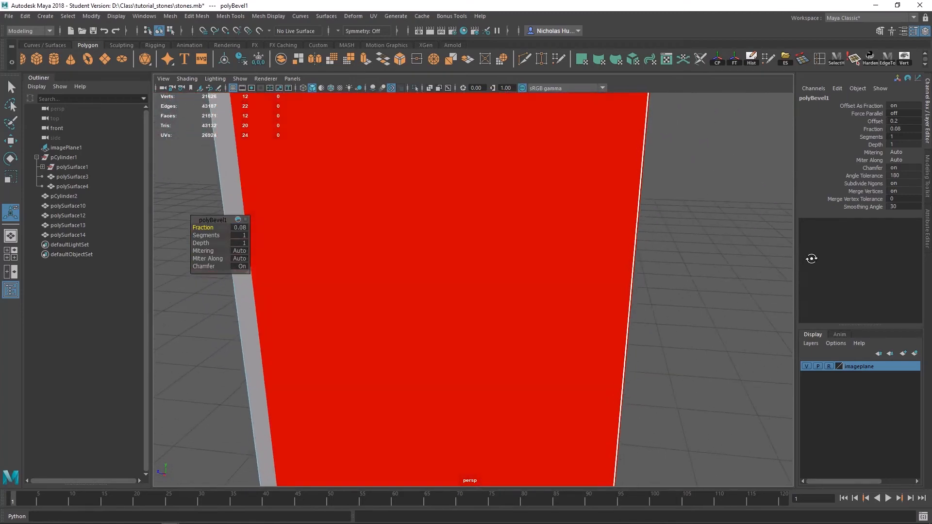
{"action": "left_click_drag", "start_coordinate": [811, 258], "coordinate": [494, 220], "text": "alt"}
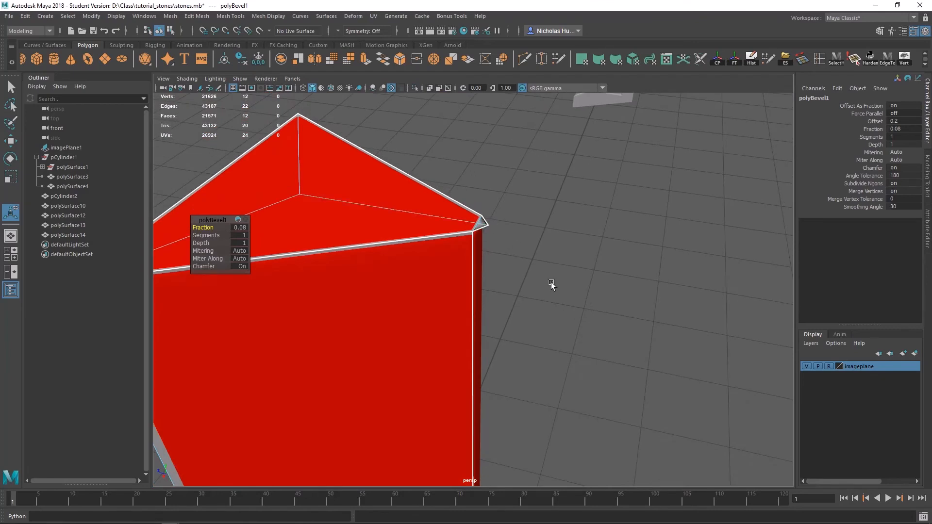
{"action": "scroll", "coordinate": [574, 376], "scroll_direction": "down", "scroll_amount": 3}
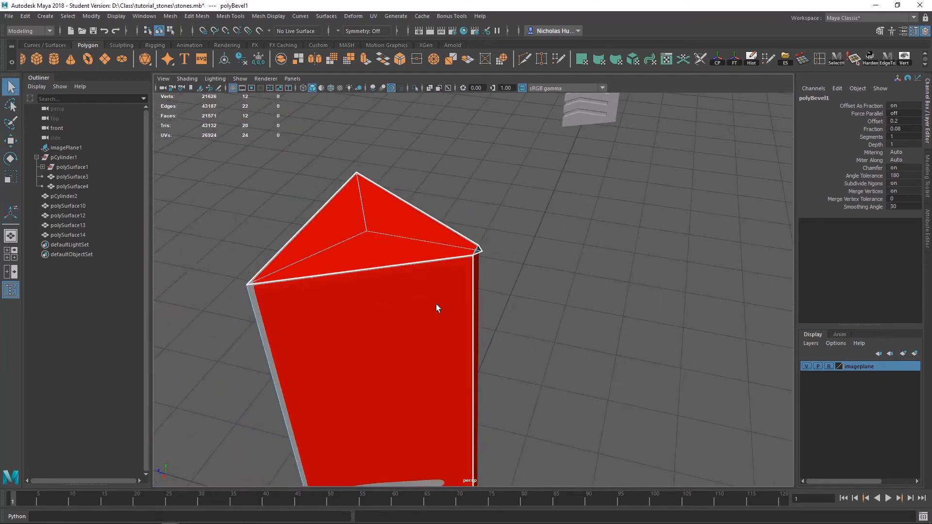
{"action": "right_click_drag", "start_coordinate": [444, 246], "coordinate": [491, 235]}
{"action": "left_click", "coordinate": [506, 261]}
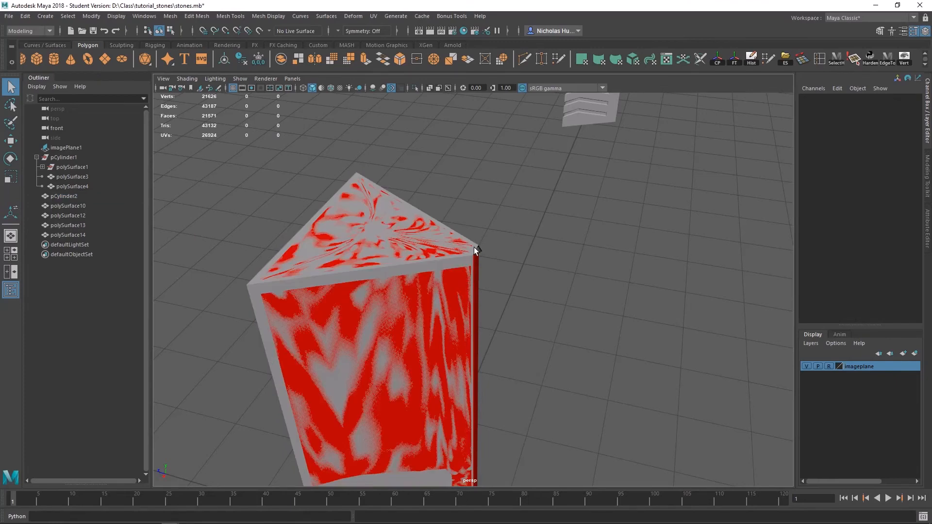
{"action": "left_click", "coordinate": [477, 250]}
{"action": "scroll", "coordinate": [525, 317], "scroll_direction": "down", "scroll_amount": 4}
{"action": "key", "text": "w"}
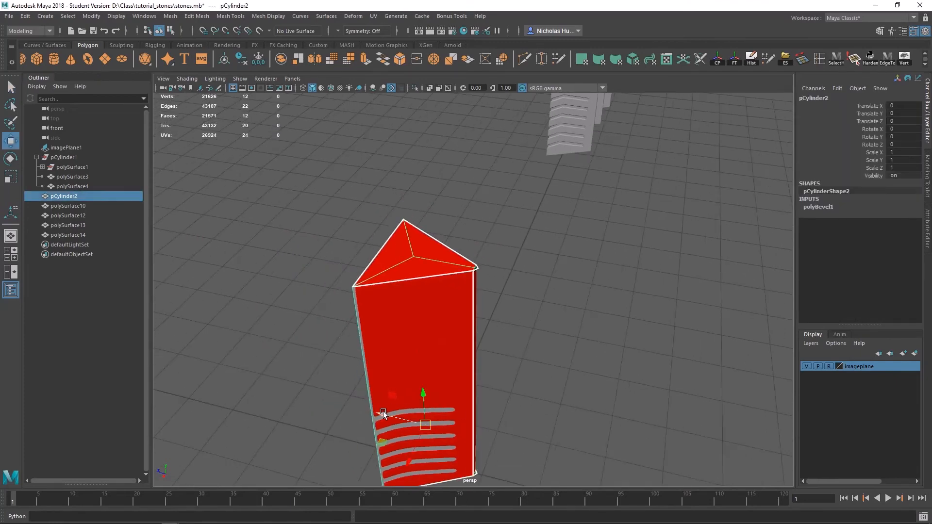
Try moving the bevelled prism off the red stone, undo the move, and isolate the prism in the perspective view.
{"action": "left_click_drag", "start_coordinate": [383, 412], "coordinate": [473, 429]}
{"action": "key", "text": "ctrl+z"}
{"action": "middle_click_drag", "start_coordinate": [542, 287], "coordinate": [572, 255], "text": "alt"}
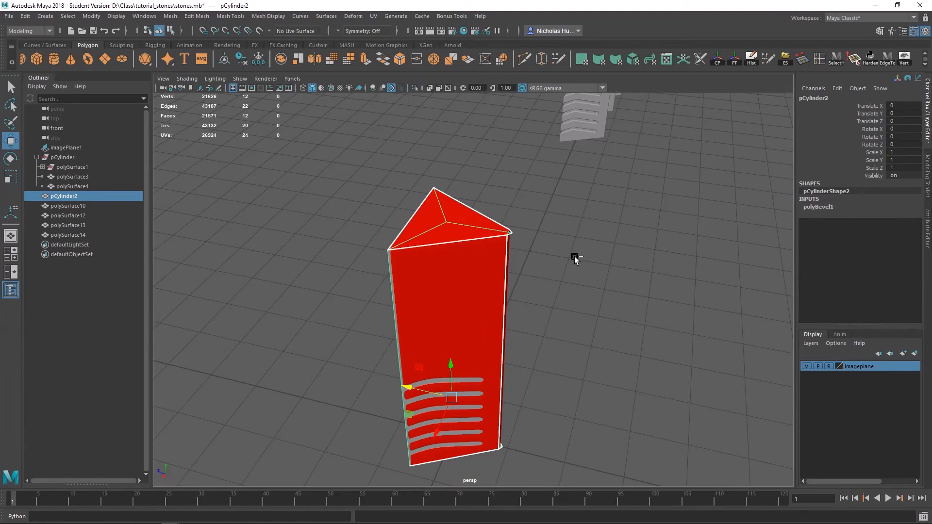
{"action": "key", "text": "ctrl+1"}
{"action": "left_click_drag", "start_coordinate": [555, 321], "coordinate": [493, 293], "text": "alt"}
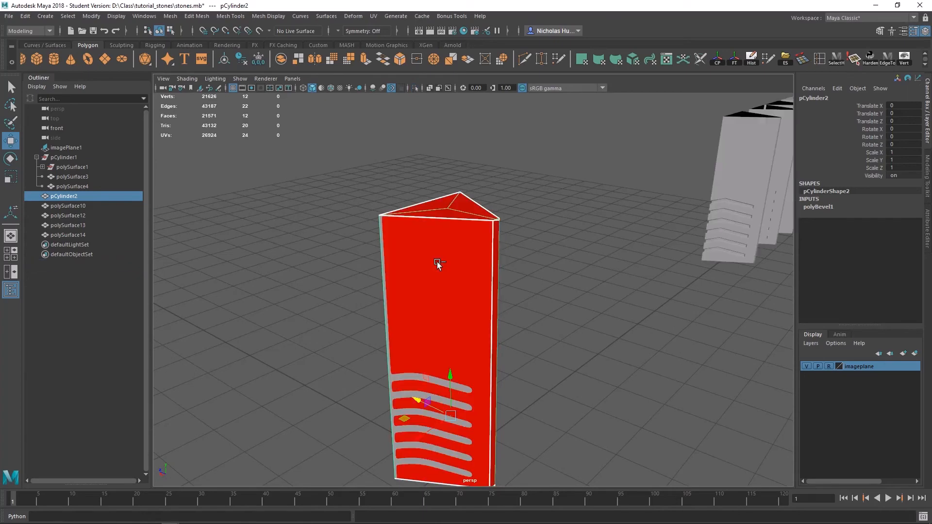
{"action": "left_click_drag", "start_coordinate": [437, 263], "coordinate": [661, 223], "text": "alt"}
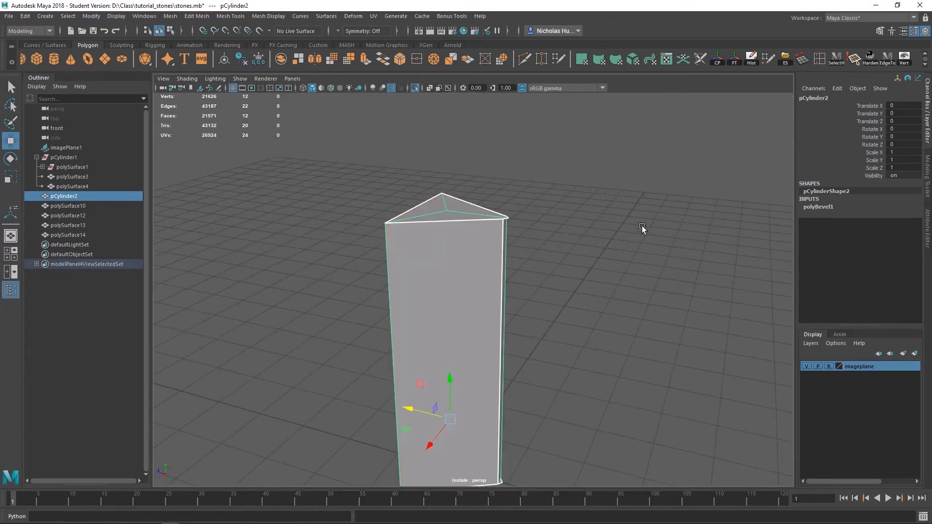
{"action": "scroll", "coordinate": [528, 263], "scroll_direction": "up", "scroll_amount": 10}
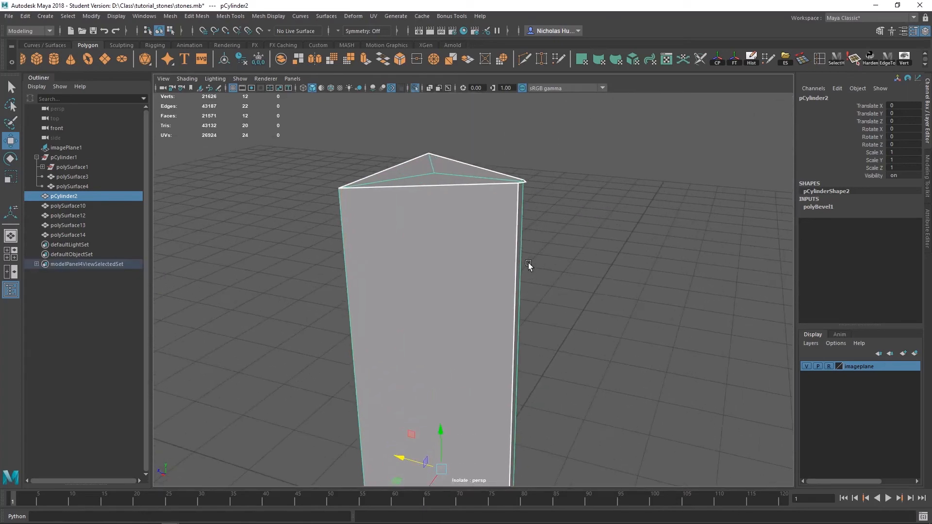
Weld the outer vertex of the bevelled corner on the top cap to the cap's centre vertex with the Target Weld Tool.
{"action": "right_click", "coordinate": [481, 219]}
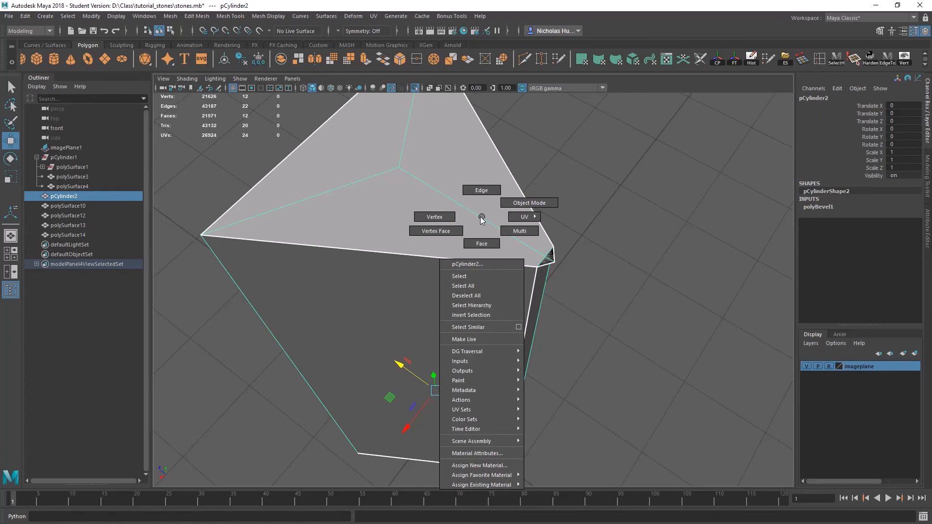
{"action": "right_click_drag", "start_coordinate": [482, 219], "coordinate": [462, 237]}
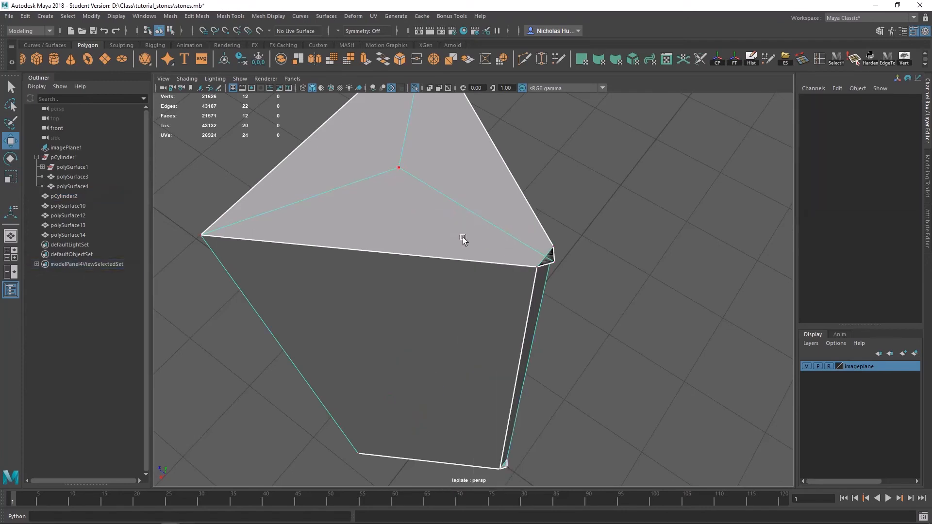
{"action": "left_click", "coordinate": [551, 262]}
{"action": "right_click", "coordinate": [608, 304], "text": "shift"}
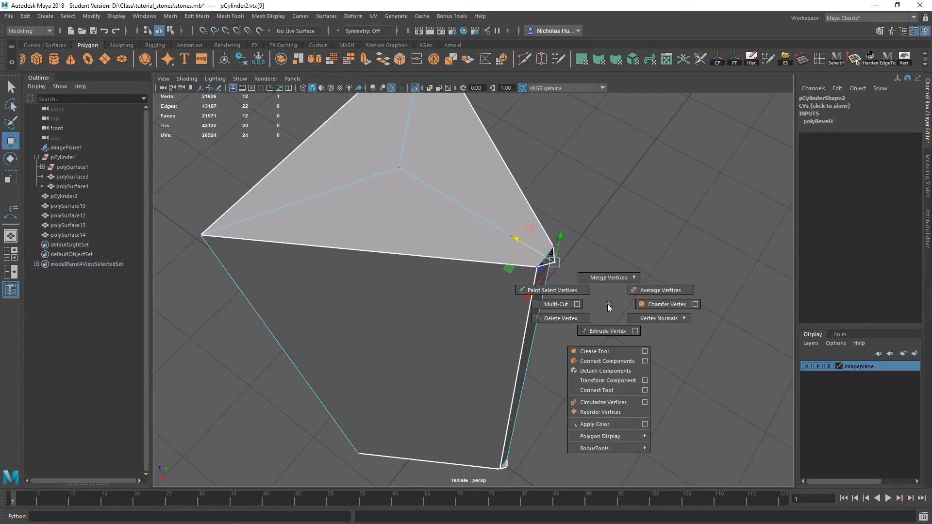
{"action": "right_click_drag", "start_coordinate": [608, 305], "coordinate": [611, 277], "text": "shift"}
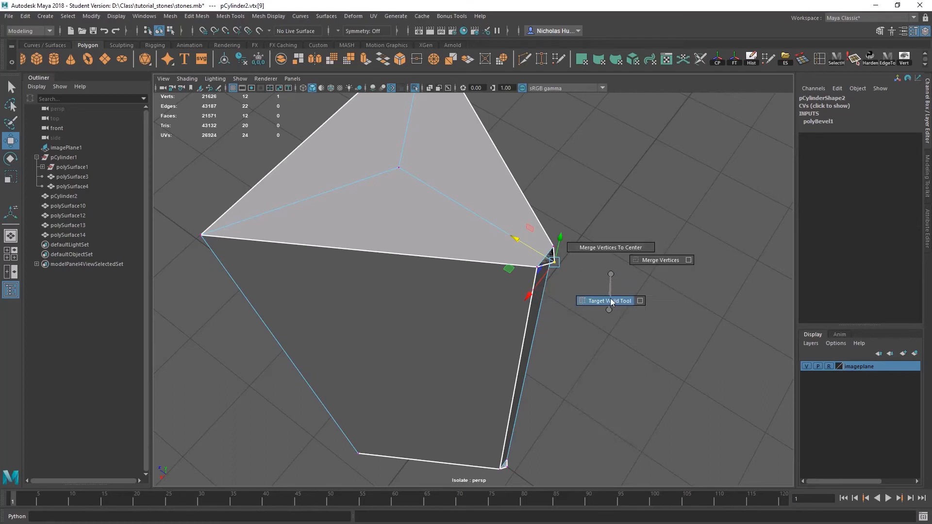
{"action": "right_click_drag", "start_coordinate": [610, 301], "coordinate": [611, 301], "text": "shift"}
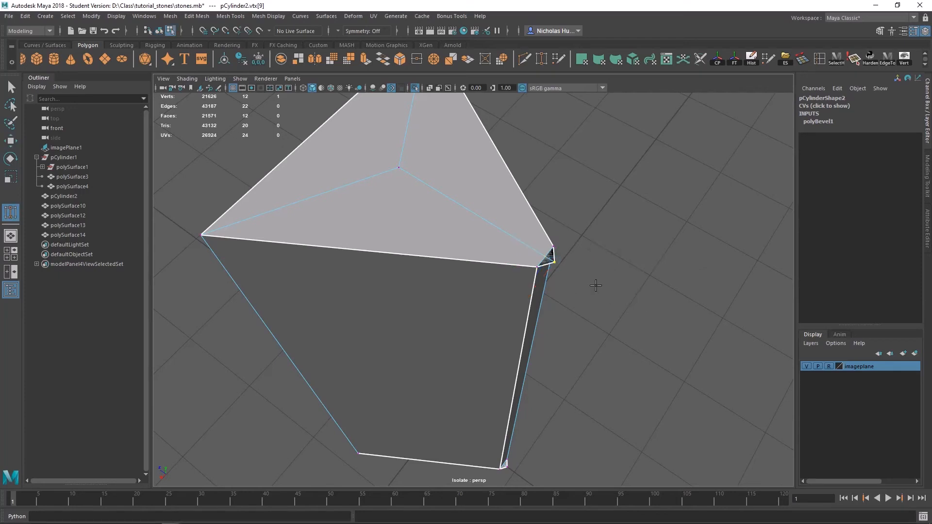
{"action": "left_click", "coordinate": [554, 263]}
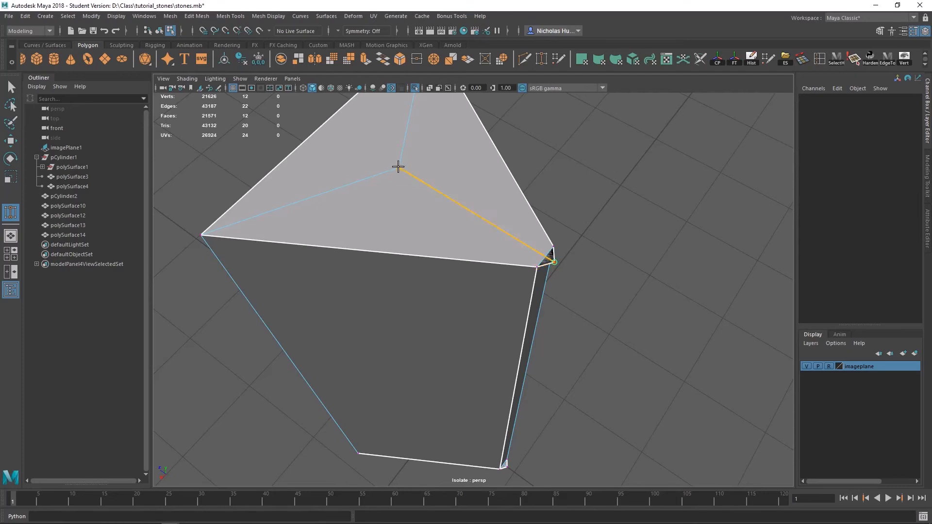
{"action": "left_click_drag", "start_coordinate": [398, 166], "coordinate": [398, 166]}
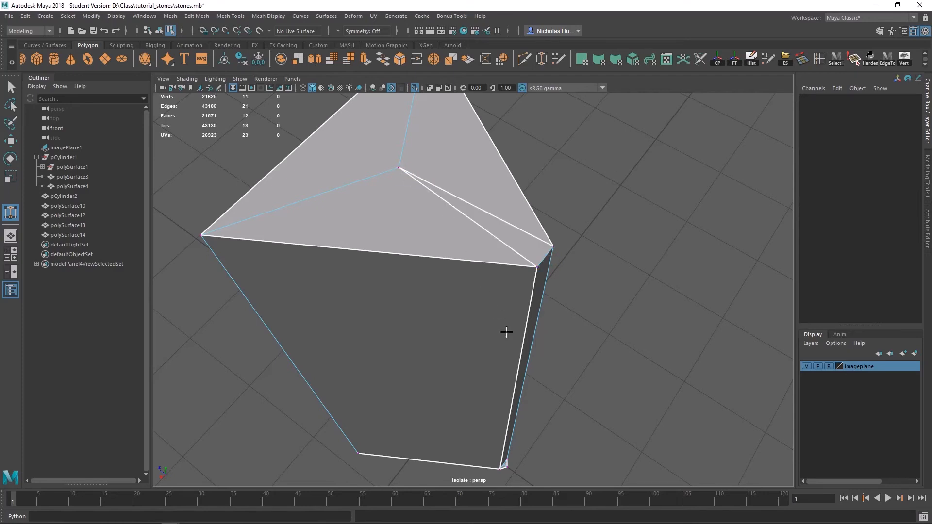
Weld the matching outer corner vertex on the prism's underside to the bottom centre vertex and check the result.
{"action": "left_click_drag", "start_coordinate": [507, 332], "coordinate": [541, 19], "text": "alt"}
{"action": "right_click_drag", "start_coordinate": [581, 335], "coordinate": [486, 401], "text": "alt"}
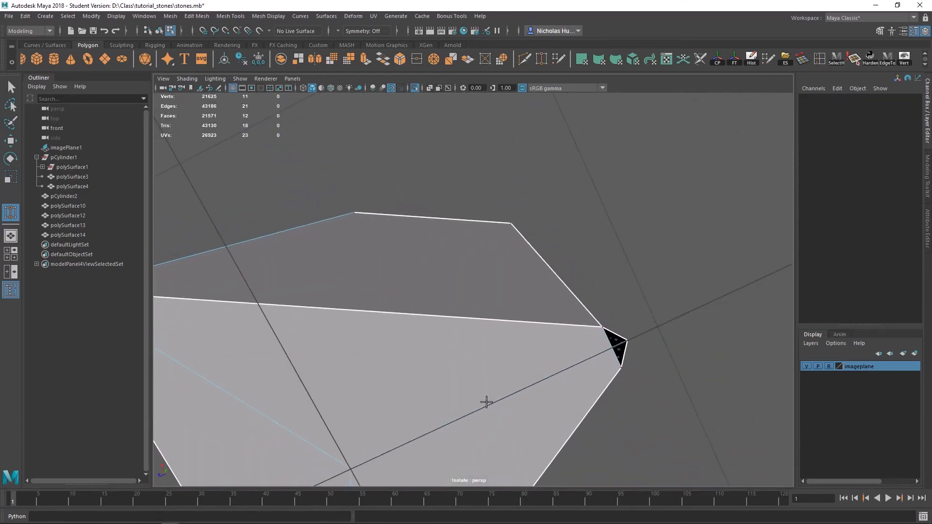
{"action": "left_click_drag", "start_coordinate": [486, 402], "coordinate": [608, 232], "text": "alt"}
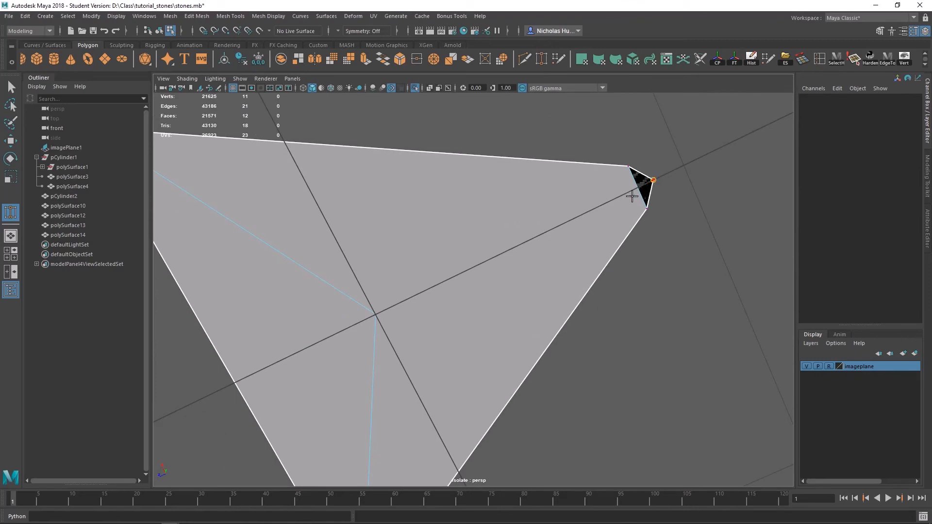
{"action": "left_click_drag", "start_coordinate": [397, 317], "coordinate": [473, 394]}
{"action": "scroll", "coordinate": [372, 318], "scroll_direction": "down", "scroll_amount": 5}
{"action": "middle_click_drag", "start_coordinate": [473, 394], "coordinate": [489, 328], "text": "alt"}
{"action": "scroll", "coordinate": [489, 335], "scroll_direction": "up", "scroll_amount": 3}
{"action": "left_click_drag", "start_coordinate": [487, 403], "coordinate": [528, 385], "text": "alt"}
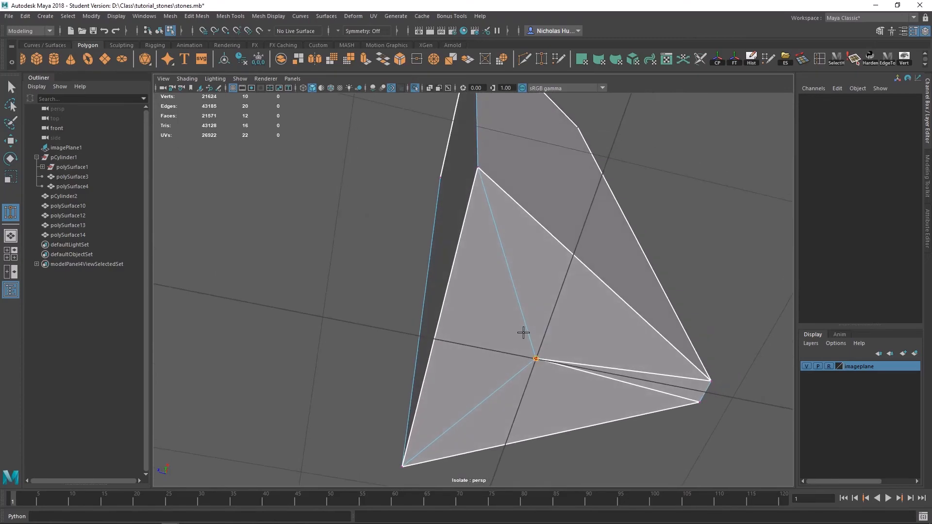
Weld the bottom and top cap centre vertices to the prism's adjacent corner vertices and leave the Target Weld Tool.
{"action": "left_click_drag", "start_coordinate": [480, 167], "coordinate": [479, 169]}
{"action": "scroll", "coordinate": [495, 187], "scroll_direction": "down", "scroll_amount": 4}
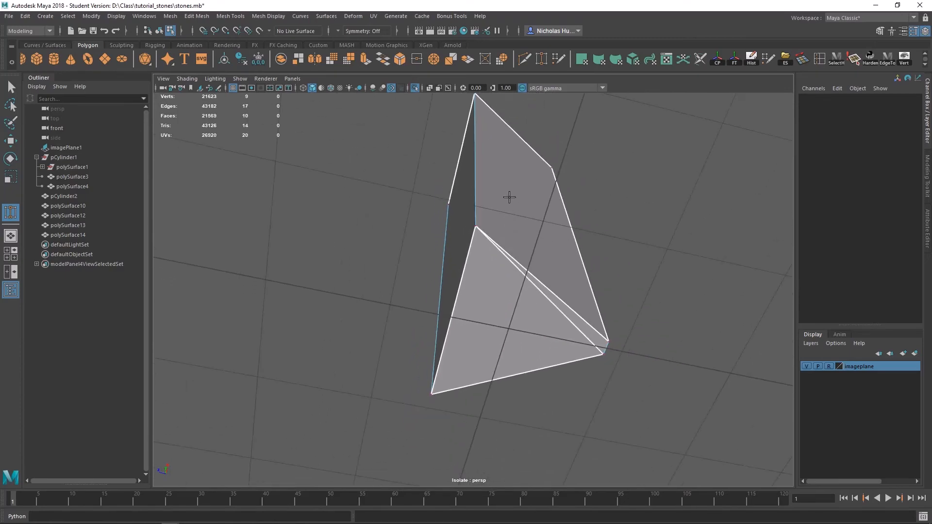
{"action": "left_click_drag", "start_coordinate": [510, 197], "coordinate": [533, 434], "text": "alt"}
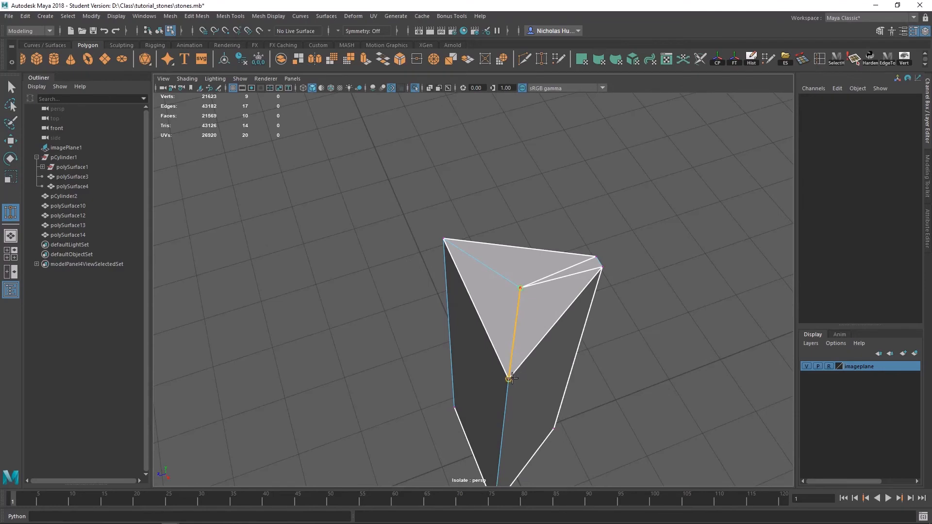
{"action": "left_click_drag", "start_coordinate": [512, 378], "coordinate": [479, 319]}
{"action": "key", "text": "q"}
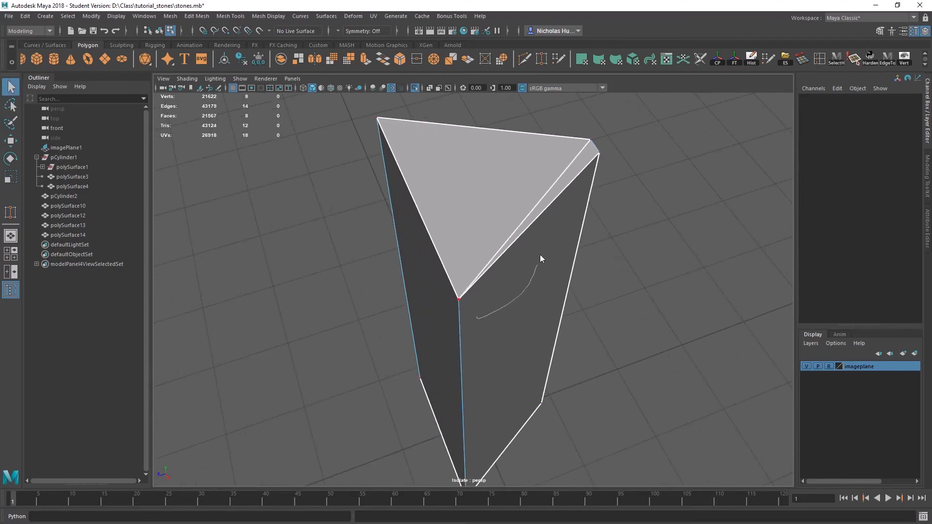
Return to object mode, select the welded prism and delete its construction history.
{"action": "right_click_drag", "start_coordinate": [540, 256], "coordinate": [540, 255]}
{"action": "right_click_drag", "start_coordinate": [471, 247], "coordinate": [520, 234]}
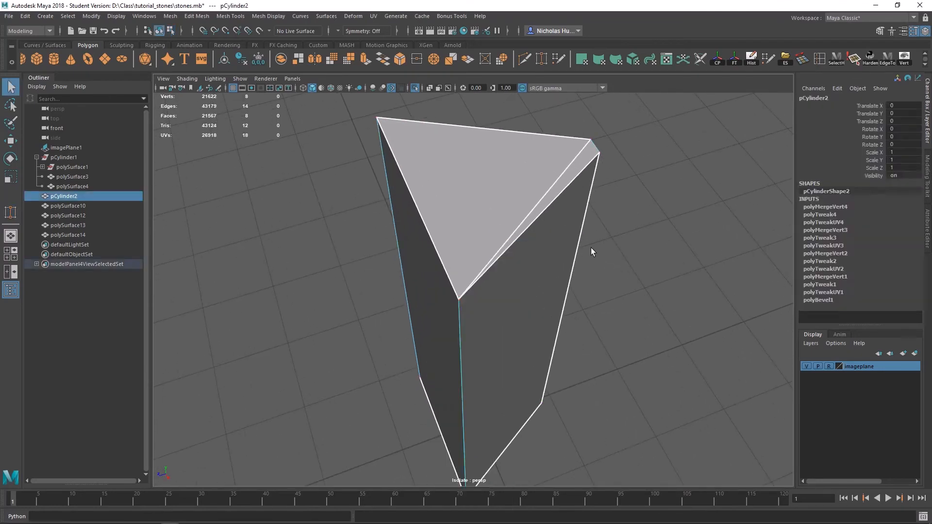
{"action": "left_click", "coordinate": [590, 248]}
{"action": "scroll", "coordinate": [576, 275], "scroll_direction": "down", "scroll_amount": 3}
{"action": "left_click", "coordinate": [526, 267]}
{"action": "left_click", "coordinate": [751, 57]}
{"action": "left_click_drag", "start_coordinate": [669, 203], "coordinate": [707, 208], "text": "alt"}
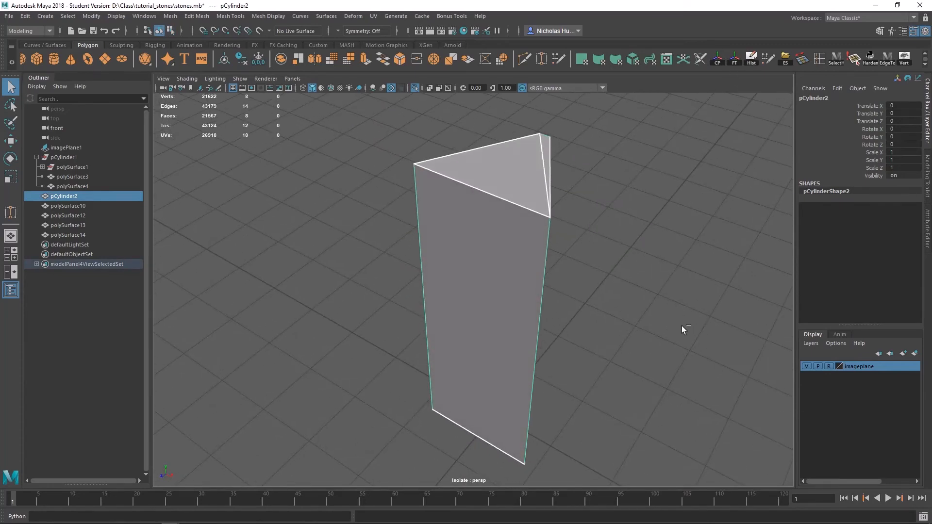
Exit isolation of the prism to show the whole scene again and clear the selection.
{"action": "key", "text": "ctrl+1"}
{"action": "left_click", "coordinate": [652, 347]}
{"action": "left_click_drag", "start_coordinate": [672, 358], "coordinate": [577, 352], "text": "alt"}
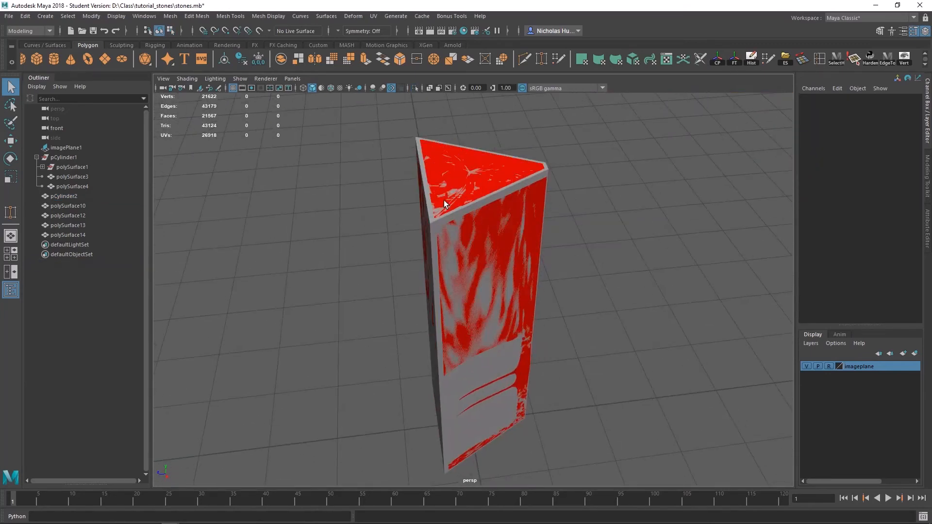
Move the welded prism off the red stone along X to a Translate X of about -3.8.
{"action": "left_click", "coordinate": [436, 227]}
{"action": "left_click_drag", "start_coordinate": [449, 230], "coordinate": [614, 250], "text": "alt"}
{"action": "key", "text": "w"}
{"action": "left_click_drag", "start_coordinate": [543, 395], "coordinate": [306, 353]}
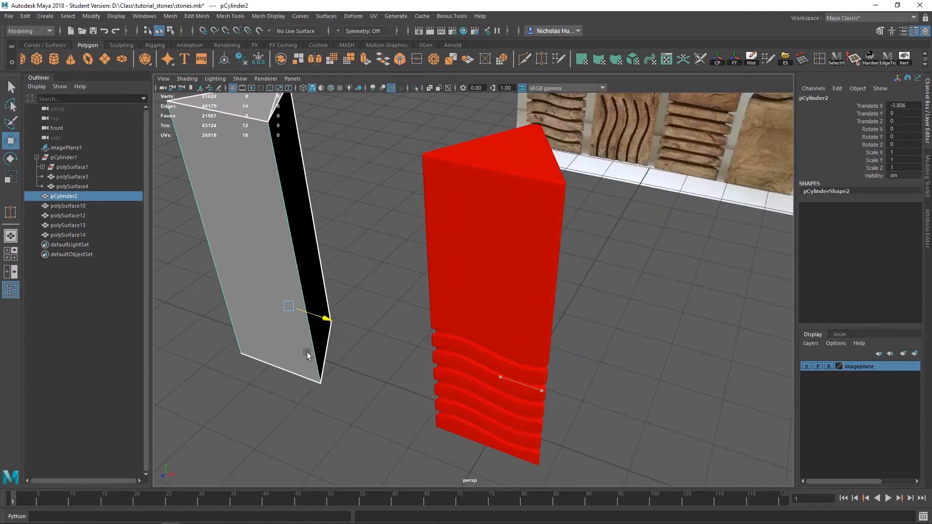
{"action": "left_click_drag", "start_coordinate": [349, 313], "coordinate": [631, 214], "text": "alt"}
Examine the grooved red stone from several angles against the plain prism and the reference image.
{"action": "left_click", "coordinate": [546, 282]}
{"action": "left_click_drag", "start_coordinate": [545, 281], "coordinate": [439, 350], "text": "alt"}
{"action": "right_click_drag", "start_coordinate": [439, 351], "coordinate": [493, 399], "text": "alt"}
{"action": "middle_click_drag", "start_coordinate": [493, 400], "coordinate": [569, 322], "text": "alt"}
{"action": "left_click_drag", "start_coordinate": [569, 322], "coordinate": [403, 341], "text": "alt"}
{"action": "left_click", "coordinate": [399, 295]}
{"action": "scroll", "coordinate": [497, 352], "scroll_direction": "down", "scroll_amount": 10}
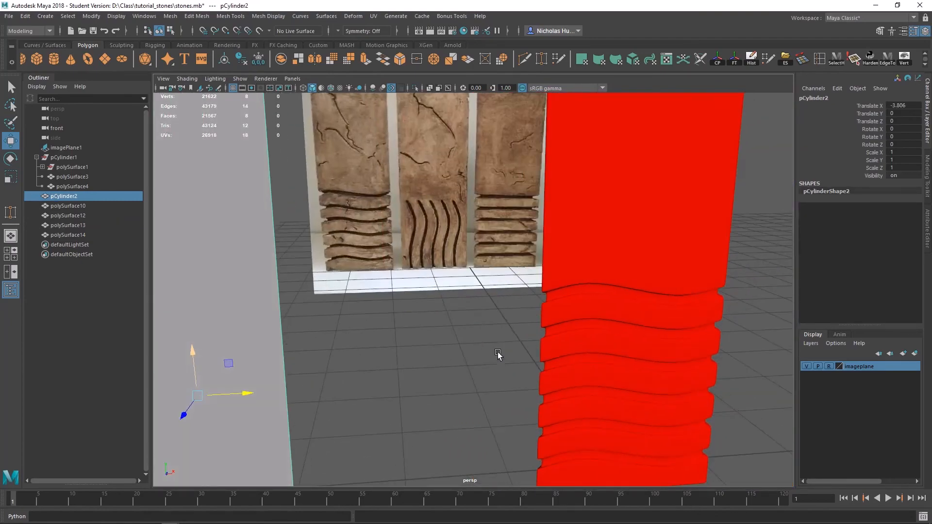
{"action": "left_click_drag", "start_coordinate": [466, 298], "coordinate": [550, 279], "text": "alt"}
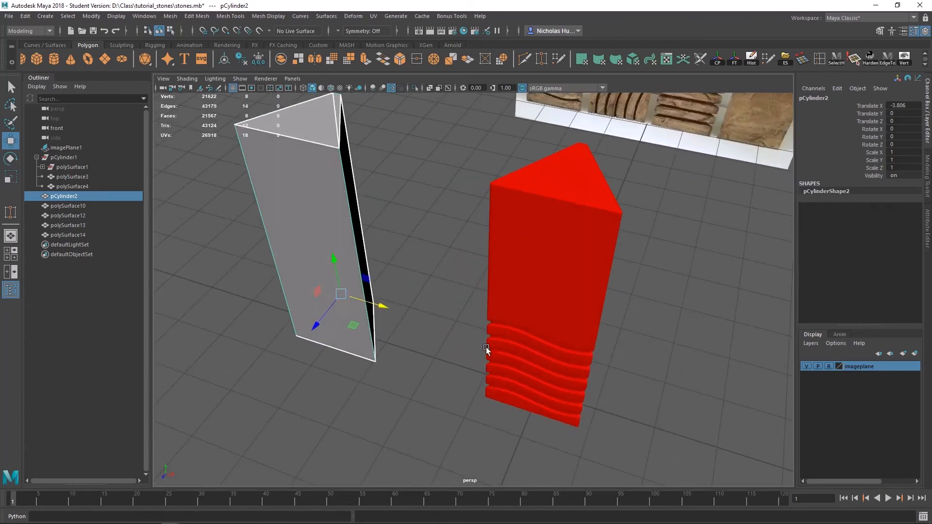
{"action": "left_click_drag", "start_coordinate": [495, 326], "coordinate": [526, 346], "text": "alt"}
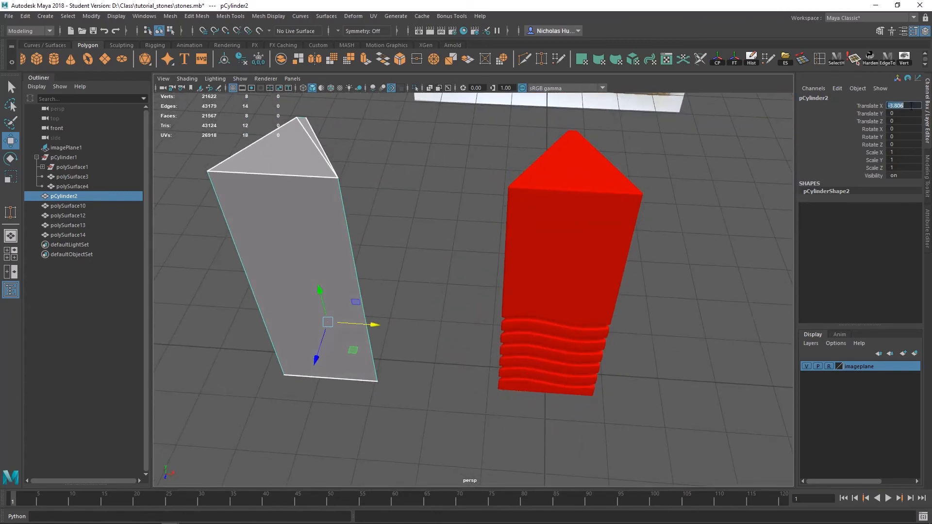
Set the prism's Translate X to 0 so it overlaps the red stone again.
{"action": "key", "text": "Return"}
{"action": "left_click_drag", "start_coordinate": [680, 311], "coordinate": [186, 320], "text": "alt"}
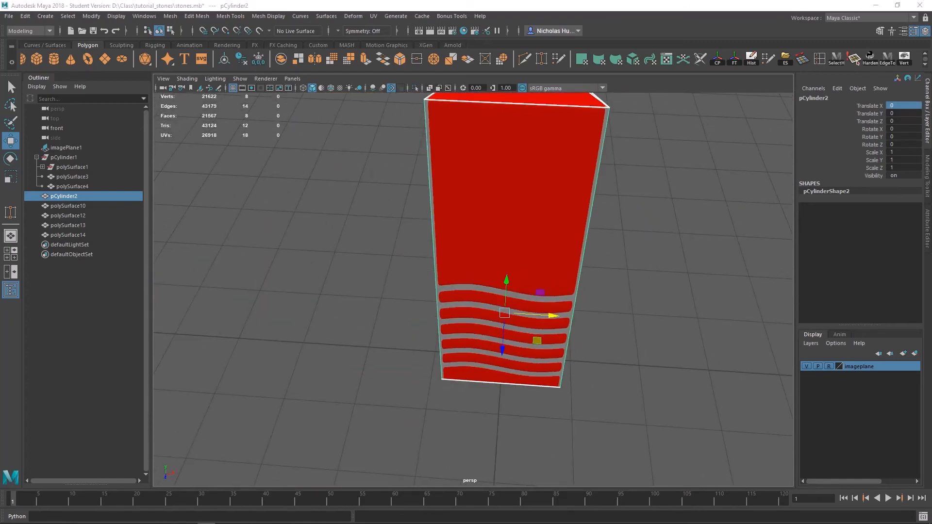
{"action": "left_click_drag", "start_coordinate": [399, 253], "coordinate": [425, 211], "text": "alt"}
{"action": "middle_click_drag", "start_coordinate": [425, 211], "coordinate": [436, 333], "text": "alt"}
{"action": "scroll", "coordinate": [436, 335], "scroll_direction": "down", "scroll_amount": 3}
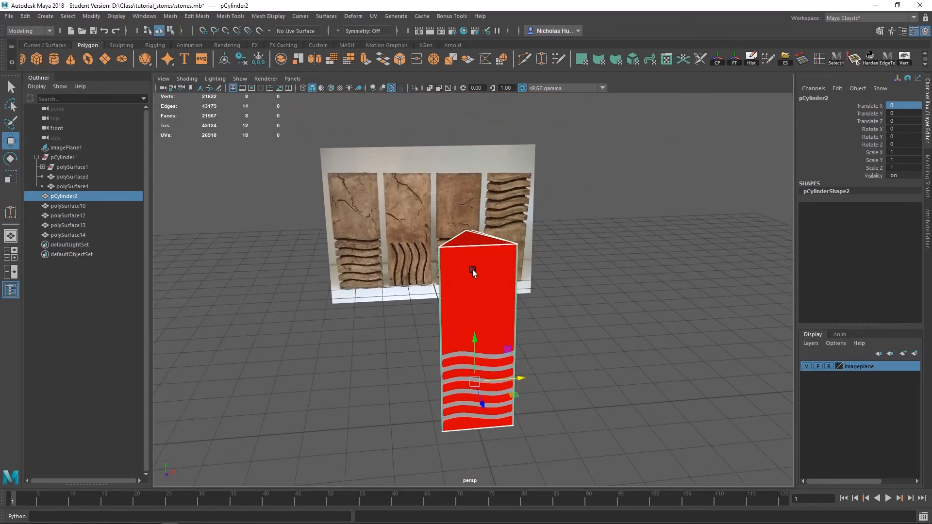
Move the prism aside from the red stone again to a Translate X of about -3.5.
{"action": "left_click", "coordinate": [473, 270]}
{"action": "middle_click_drag", "start_coordinate": [604, 269], "coordinate": [457, 261], "text": "alt"}
{"action": "scroll", "coordinate": [458, 261], "scroll_direction": "up", "scroll_amount": 1}
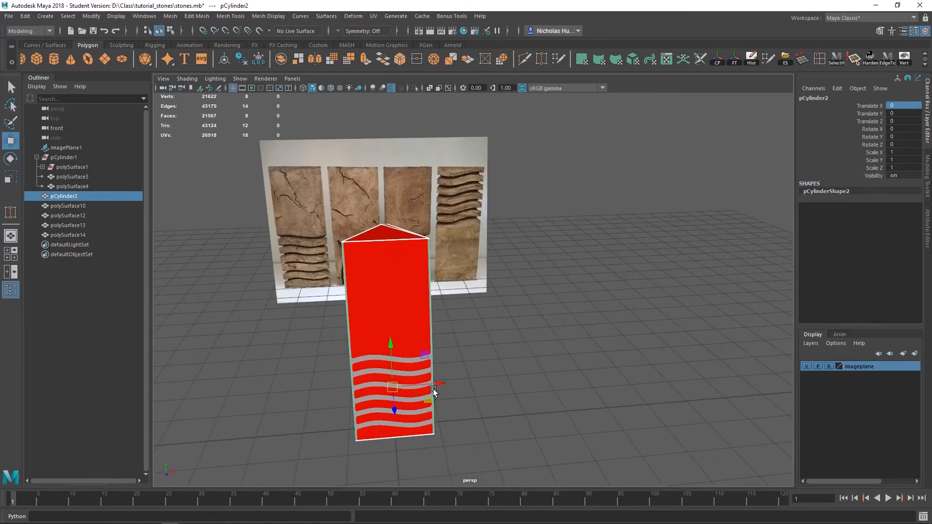
{"action": "left_click_drag", "start_coordinate": [433, 392], "coordinate": [270, 394]}
Select the red grooved stone and flip it upside down by setting its Scale Y to -1.
{"action": "left_click", "coordinate": [372, 286]}
{"action": "middle_click_drag", "start_coordinate": [480, 288], "coordinate": [552, 275], "text": "alt"}
{"action": "scroll", "coordinate": [552, 275], "scroll_direction": "up", "scroll_amount": 2}
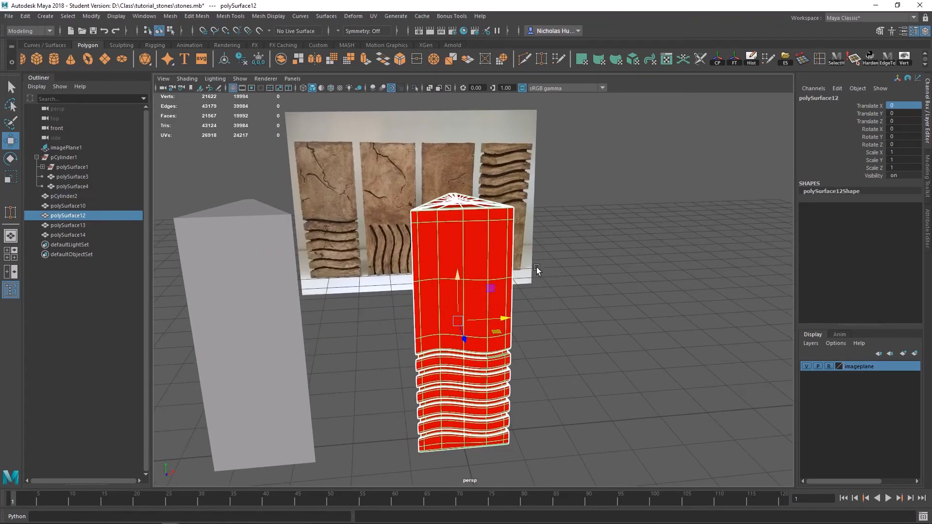
{"action": "left_click_drag", "start_coordinate": [537, 270], "coordinate": [522, 273], "text": "alt"}
{"action": "key", "text": "r"}
{"action": "left_click_drag", "start_coordinate": [570, 312], "coordinate": [465, 365], "text": "alt"}
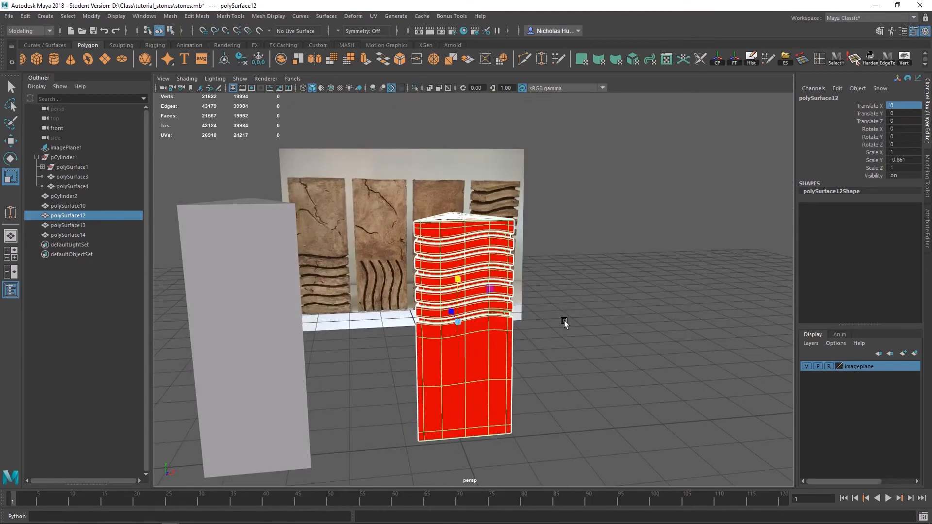
{"action": "double_click", "coordinate": [899, 161]}
{"action": "type", "text": "-1"}
{"action": "key", "text": "Return"}
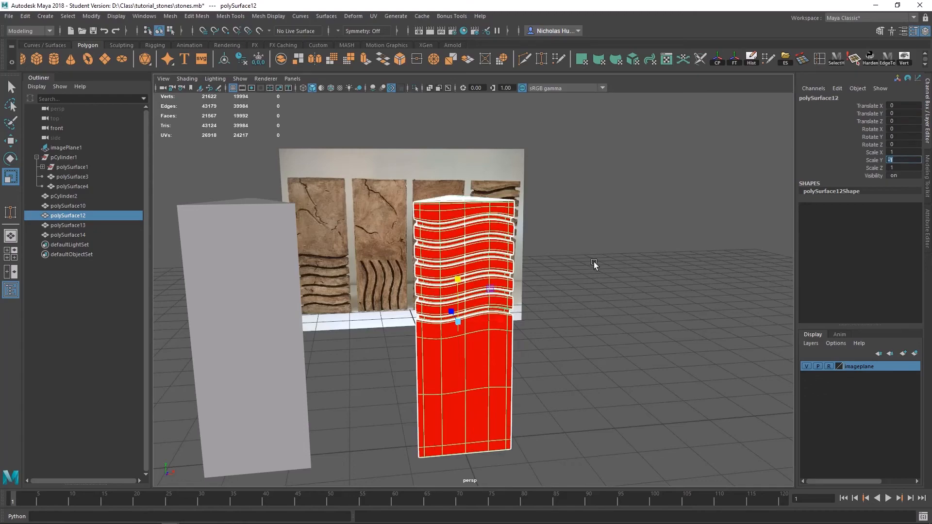
{"action": "left_click_drag", "start_coordinate": [593, 261], "coordinate": [493, 278], "text": "alt"}
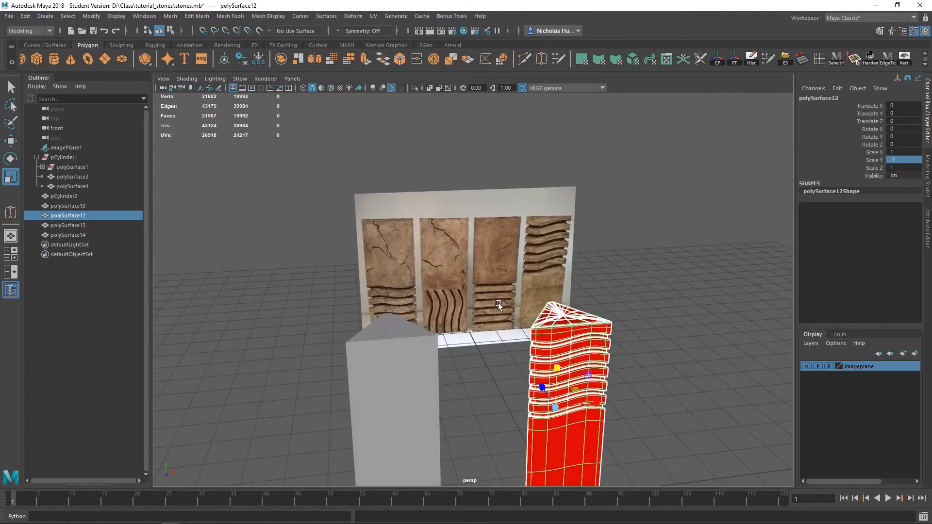
Compare the groove pattern on the flipped red stone with the stone panels in the reference image.
{"action": "scroll", "coordinate": [487, 240], "scroll_direction": "up", "scroll_amount": 6}
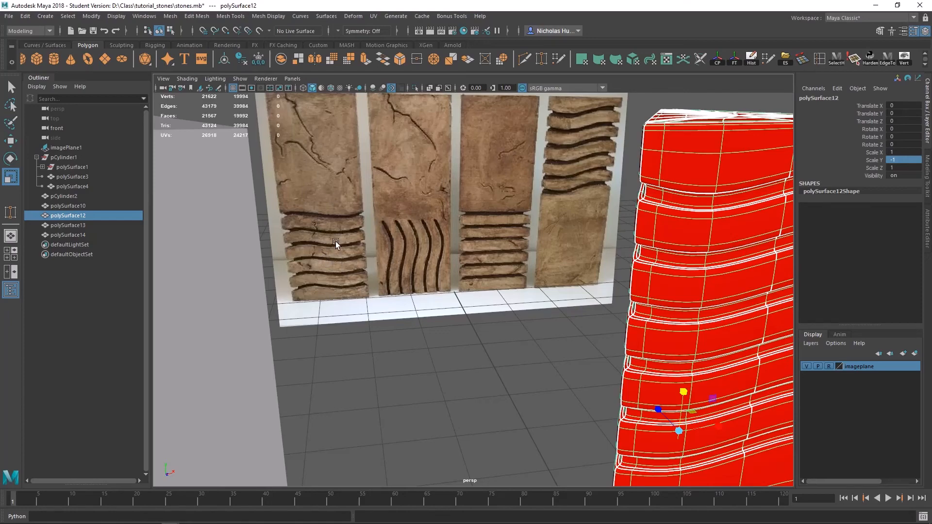
{"action": "mouse_move", "coordinate": [336, 241]}
{"action": "left_mouse_down", "text": "alt"}
{"action": "mouse_move", "coordinate": [370, 255]}
{"action": "mouse_move", "coordinate": [331, 232]}
{"action": "left_mouse_up", "text": "alt"}
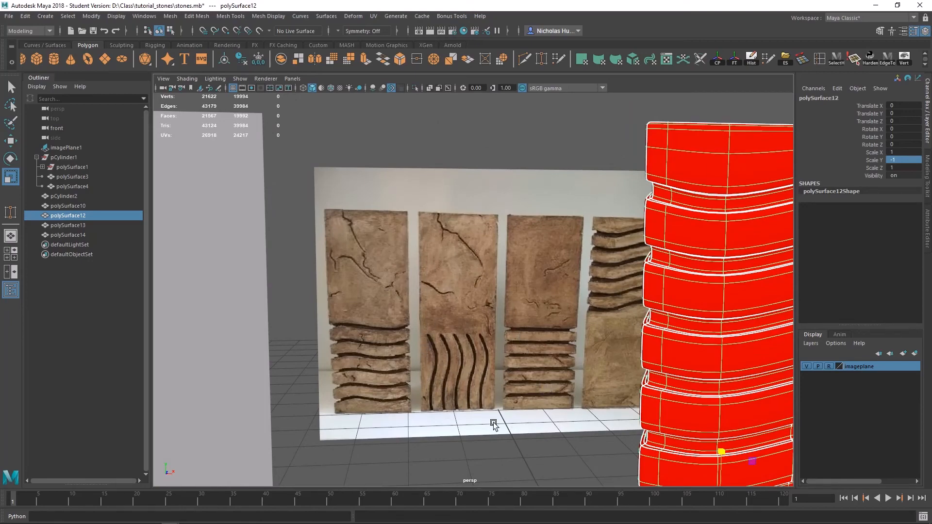
{"action": "left_click_drag", "start_coordinate": [475, 293], "coordinate": [563, 325], "text": "alt"}
{"action": "middle_click_drag", "start_coordinate": [563, 326], "coordinate": [503, 270], "text": "alt"}
{"action": "left_click_drag", "start_coordinate": [502, 271], "coordinate": [500, 247], "text": "alt"}
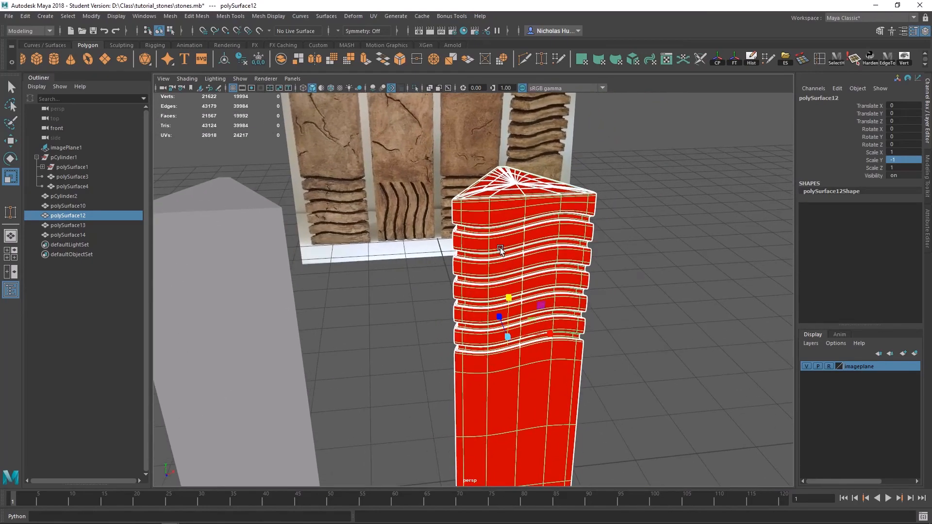
{"action": "right_click_drag", "start_coordinate": [500, 248], "coordinate": [472, 251], "text": "alt"}
{"action": "left_click_drag", "start_coordinate": [473, 249], "coordinate": [485, 291], "text": "alt"}
{"action": "left_click_drag", "start_coordinate": [567, 244], "coordinate": [462, 268], "text": "alt"}
{"action": "left_click_drag", "start_coordinate": [546, 257], "coordinate": [606, 267], "text": "alt"}
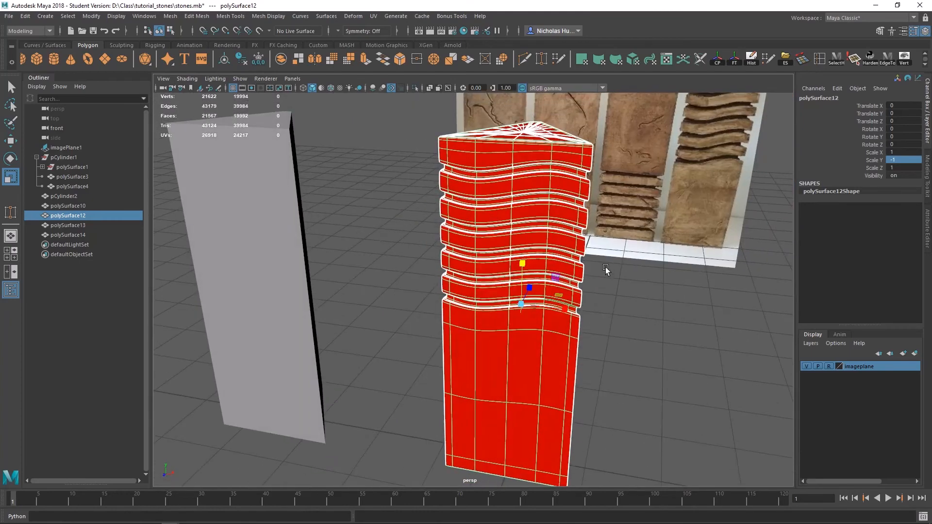
Try other vertical scales on the red stone, including 0, and set its Scale Y back to 1.
{"action": "middle_click_drag", "start_coordinate": [607, 267], "coordinate": [531, 340]}
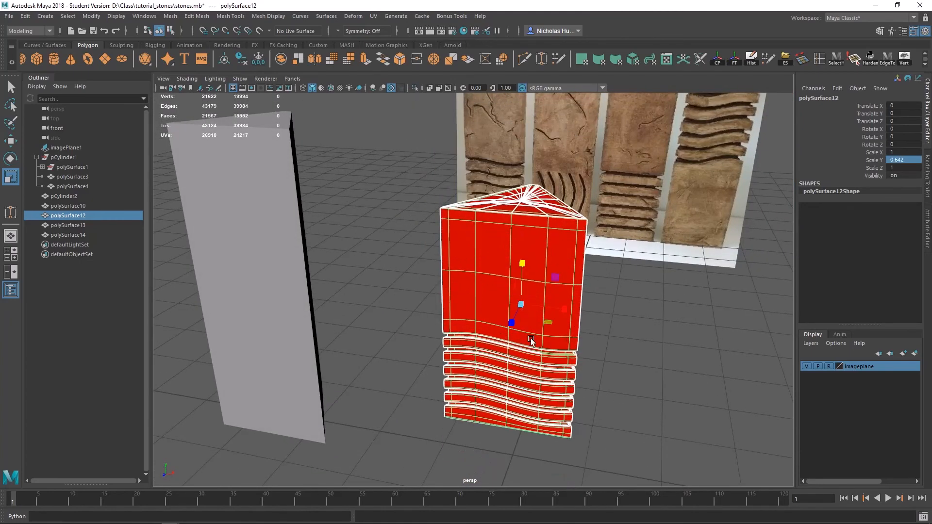
{"action": "double_click", "coordinate": [904, 161]}
{"action": "type", "text": "0"}
{"action": "key", "text": "Return"}
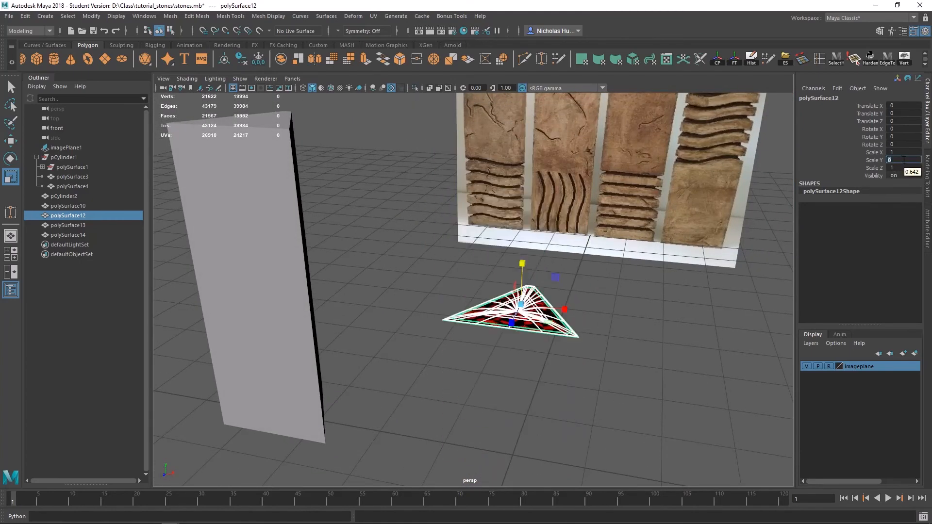
{"action": "type", "text": "1"}
{"action": "key", "text": "Return"}
{"action": "scroll", "coordinate": [536, 304], "scroll_direction": "down", "scroll_amount": 8}
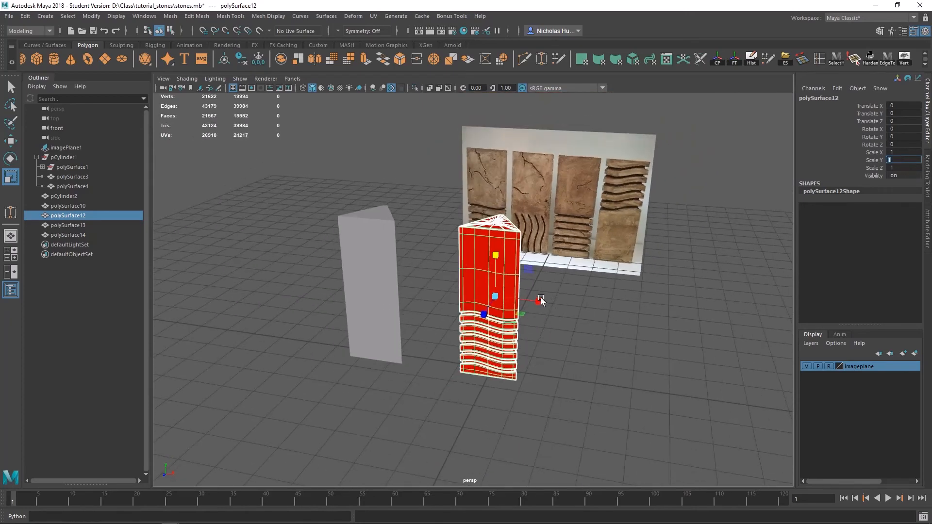
Select the plain prism and set its Translate X to 0 to align it with the red stone.
{"action": "left_click_drag", "start_coordinate": [541, 298], "coordinate": [478, 316], "text": "alt"}
{"action": "key", "text": "w"}
{"action": "right_click_drag", "start_coordinate": [409, 248], "coordinate": [466, 235]}
{"action": "left_click", "coordinate": [558, 246]}
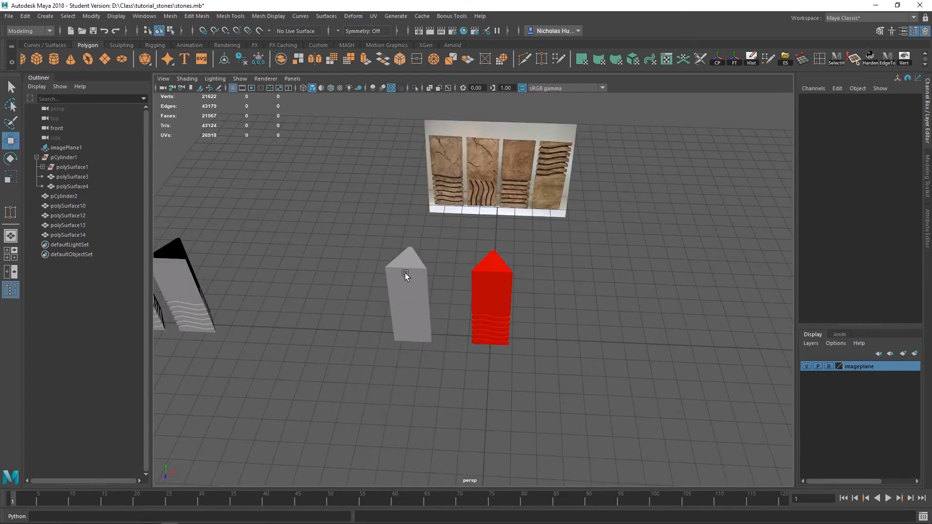
{"action": "left_click", "coordinate": [406, 272]}
{"action": "left_click", "coordinate": [903, 106]}
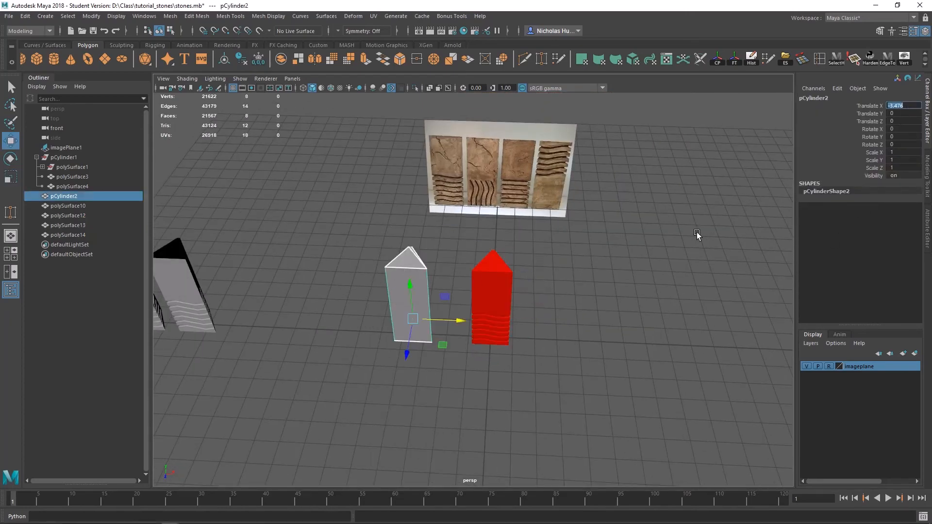
{"action": "type", "text": "0"}
{"action": "key", "text": "Return"}
Select the red stone and the prism together, delete their history and freeze their transformations.
{"action": "left_click_drag", "start_coordinate": [617, 262], "coordinate": [427, 376]}
{"action": "scroll", "coordinate": [427, 380], "scroll_direction": "up", "scroll_amount": 2}
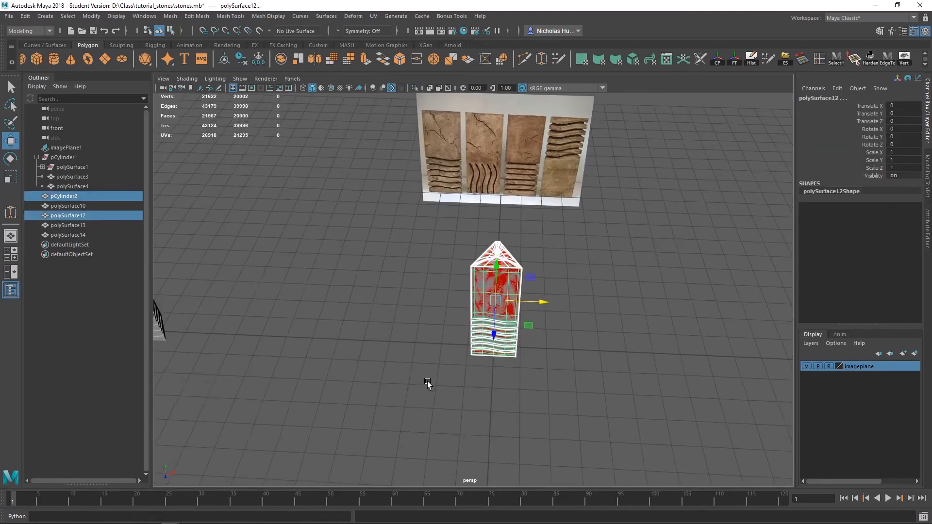
{"action": "scroll", "coordinate": [427, 381], "scroll_direction": "up", "scroll_amount": 1}
{"action": "left_click", "coordinate": [755, 58]}
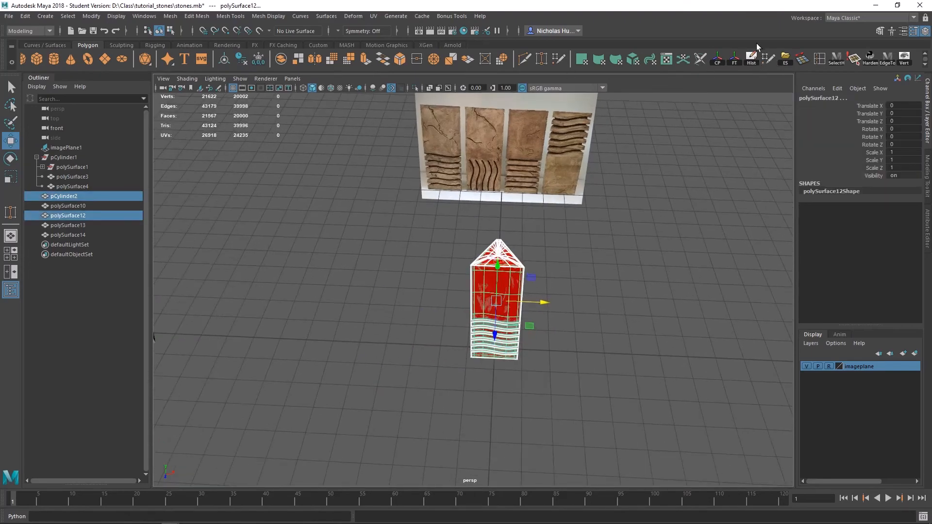
{"action": "left_click", "coordinate": [737, 57]}
Snap the pivot of the selected stone and prism to the grid origin at their base.
{"action": "middle_click_drag", "start_coordinate": [555, 276], "coordinate": [529, 250], "text": "alt"}
{"action": "scroll", "coordinate": [528, 250], "scroll_direction": "up", "scroll_amount": 3}
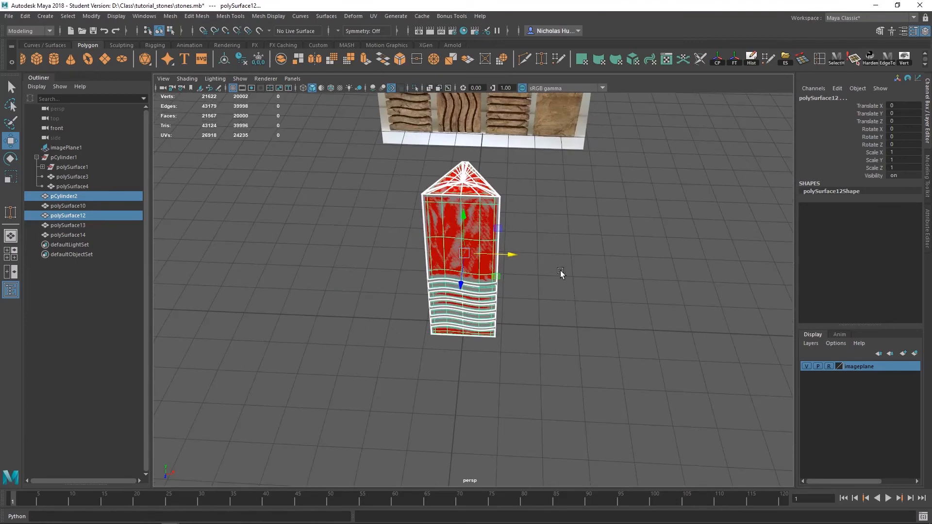
{"action": "scroll", "coordinate": [561, 272], "scroll_direction": "down", "scroll_amount": 2}
{"action": "key", "text": "d"}
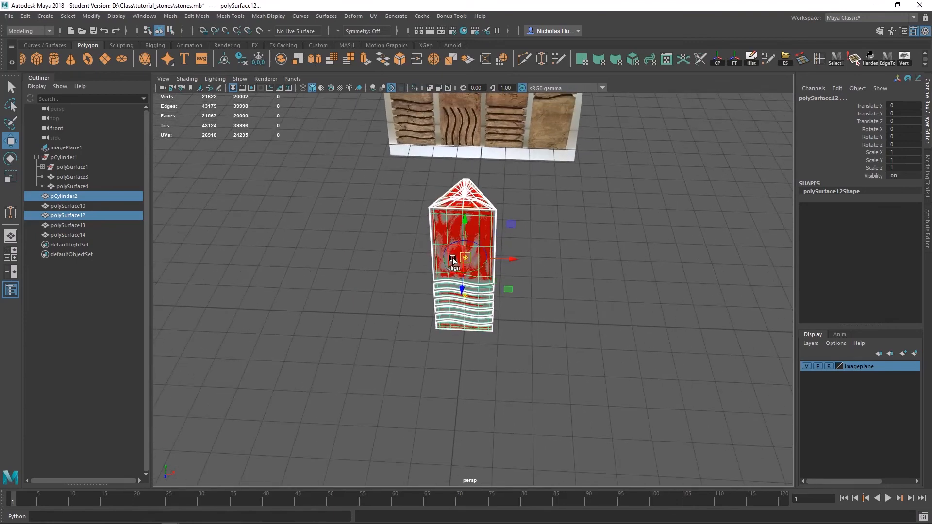
{"action": "key", "text": "x"}
{"action": "middle_click_drag", "start_coordinate": [584, 202], "coordinate": [494, 317]}
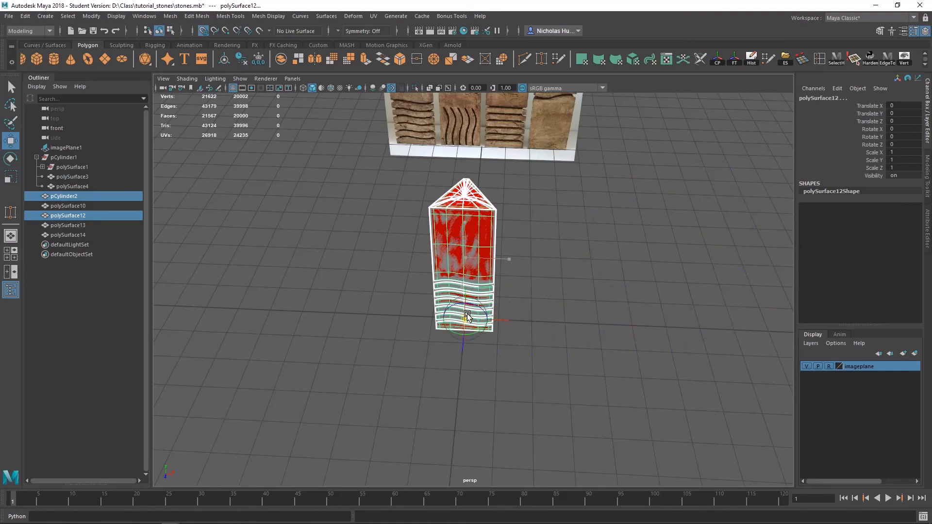
{"action": "left_click_drag", "start_coordinate": [494, 318], "coordinate": [596, 349], "text": "alt"}
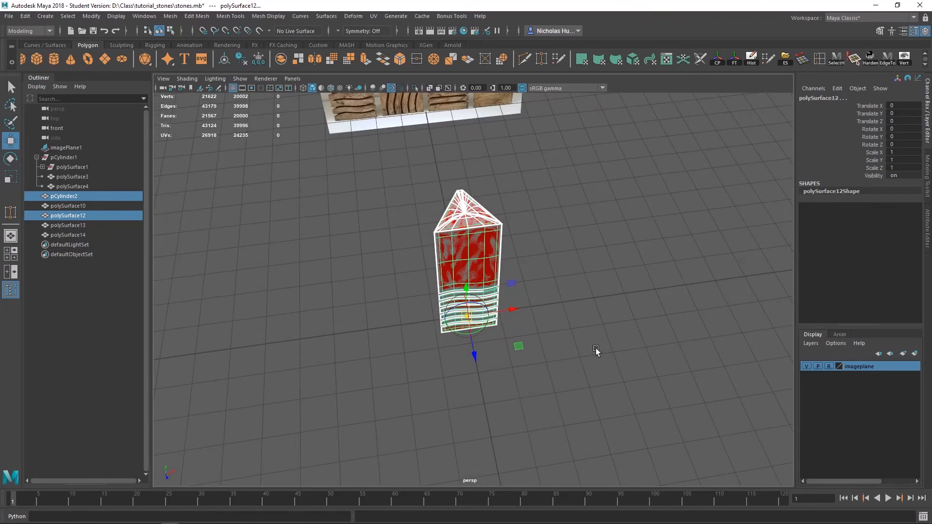
Turn off the smooth mesh preview on the selected red stone and plain prism and clear the selection.
{"action": "scroll", "coordinate": [602, 346], "scroll_direction": "up", "scroll_amount": 5}
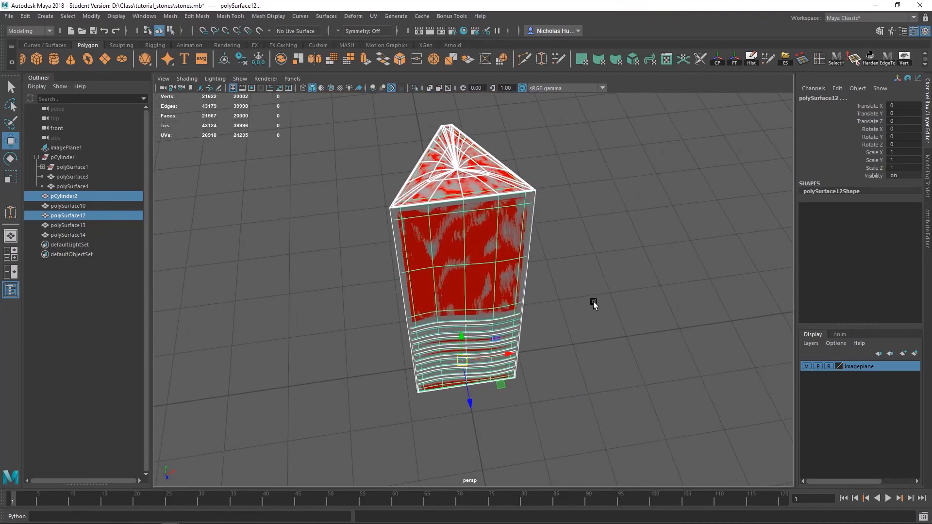
{"action": "key", "text": "1"}
{"action": "left_click_drag", "start_coordinate": [522, 252], "coordinate": [485, 280], "text": "alt"}
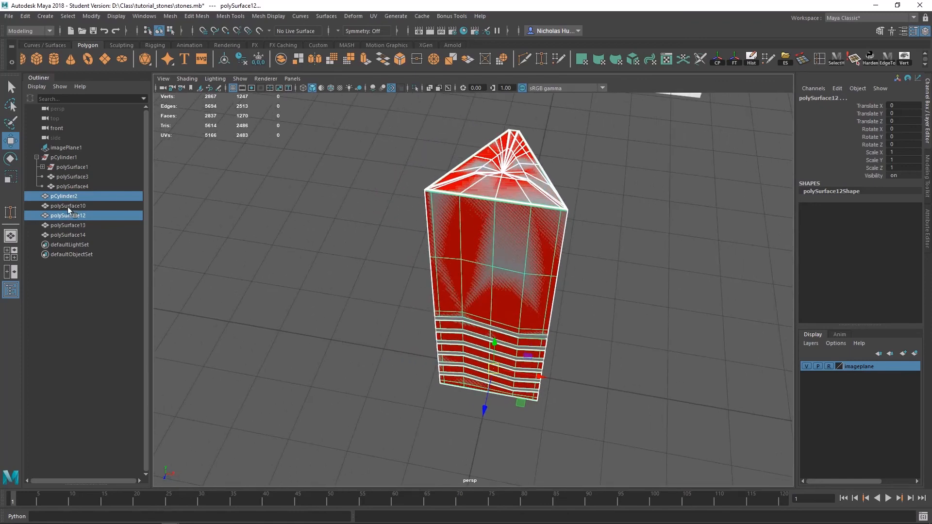
{"action": "left_click", "coordinate": [143, 16]}
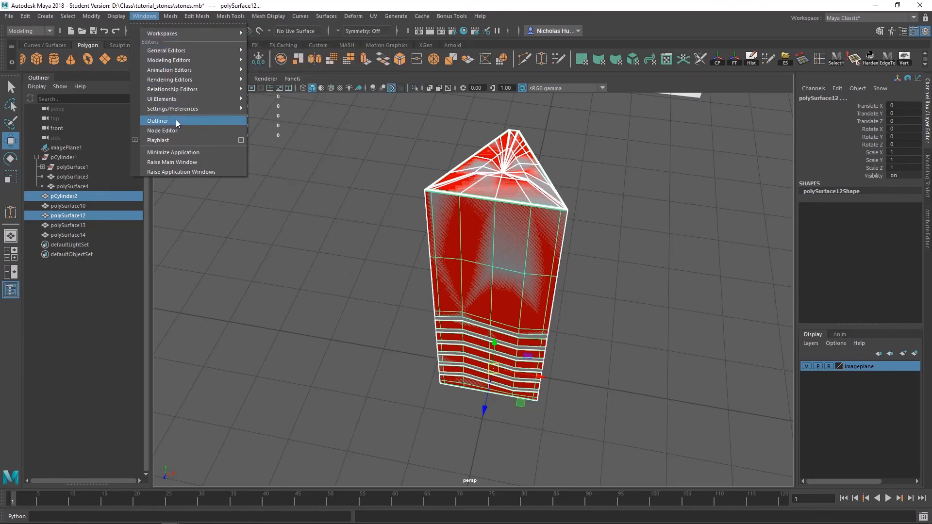
{"action": "left_click", "coordinate": [368, 313]}
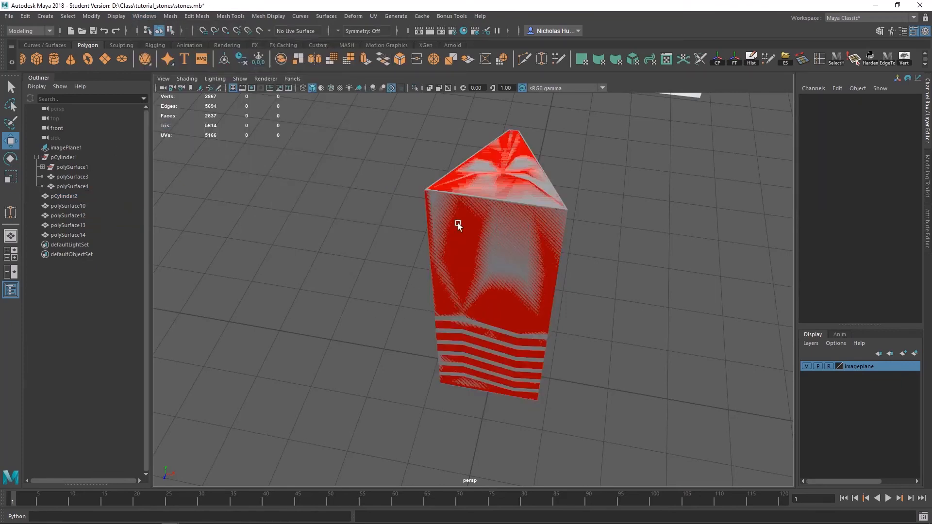
Duplicate the red grooved stone and move the copy well away from the original in negative X, to about -10.938.
{"action": "left_click", "coordinate": [458, 223]}
{"action": "left_click_drag", "start_coordinate": [447, 237], "coordinate": [493, 264], "text": "alt"}
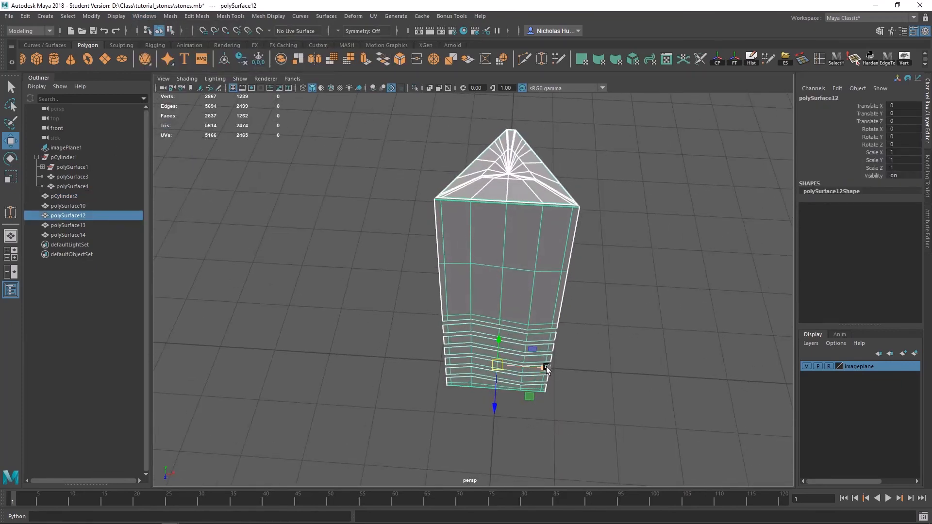
{"action": "left_click_drag", "start_coordinate": [546, 367], "coordinate": [529, 372]}
{"action": "key", "text": "ctrl+z"}
{"action": "right_click_drag", "start_coordinate": [398, 353], "coordinate": [386, 329], "text": "alt"}
{"action": "middle_click_drag", "start_coordinate": [385, 329], "coordinate": [649, 262], "text": "alt"}
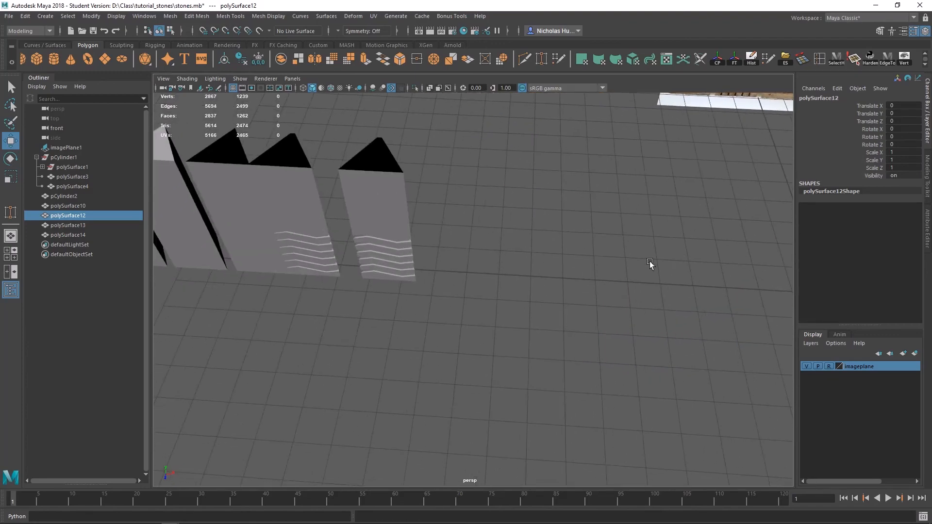
{"action": "key", "text": "f"}
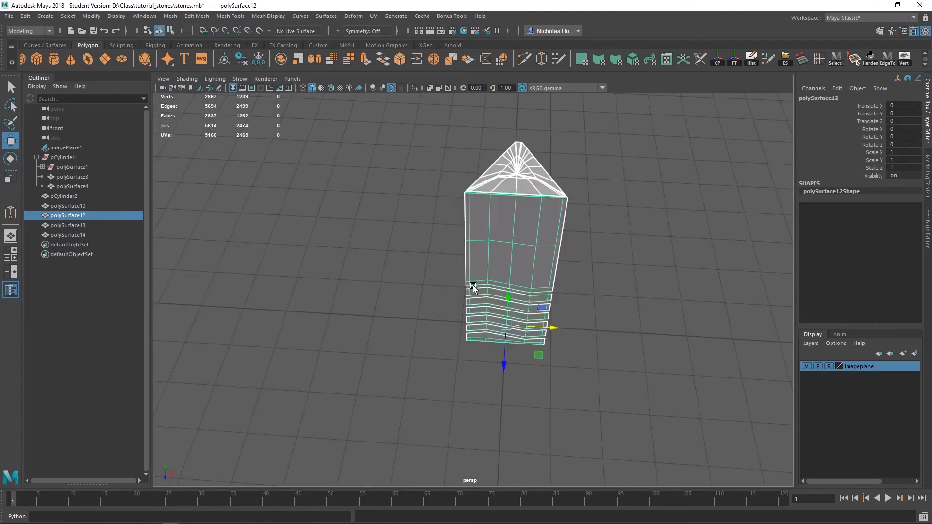
{"action": "key", "text": "ctrl+d"}
{"action": "scroll", "coordinate": [589, 328], "scroll_direction": "down", "scroll_amount": 3}
{"action": "left_click_drag", "start_coordinate": [540, 317], "coordinate": [254, 316]}
Save the scene as a student version file.
{"action": "key", "text": "q"}
{"action": "key", "text": "ctrl+s"}
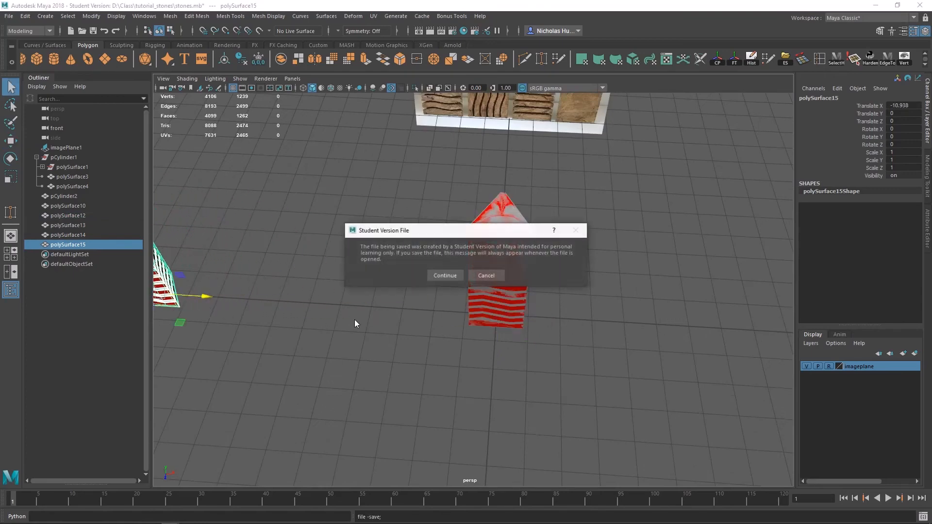
{"action": "left_click", "coordinate": [445, 275]}
Move the plain prism out of the red stone along X by about 2.309 units.
{"action": "scroll", "coordinate": [452, 281], "scroll_direction": "up", "scroll_amount": 5}
{"action": "left_click", "coordinate": [474, 287]}
{"action": "key", "text": "w"}
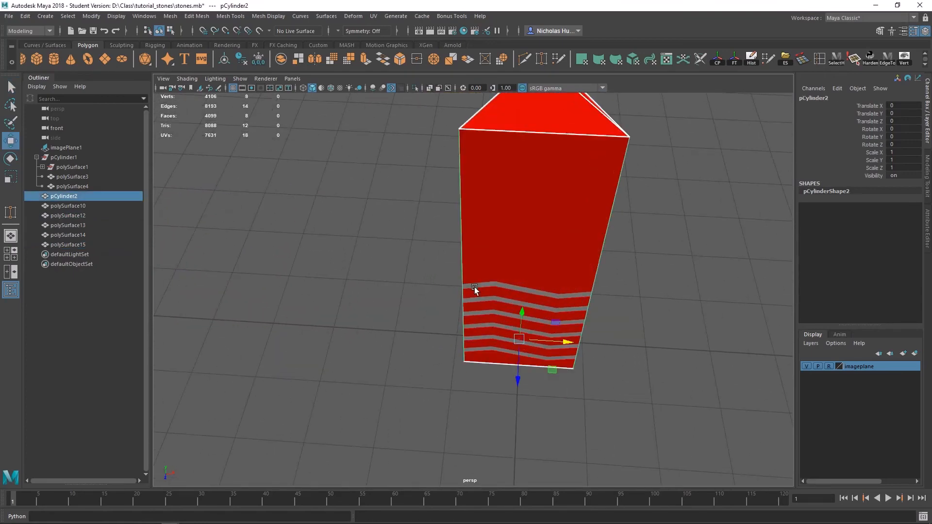
{"action": "left_click_drag", "start_coordinate": [476, 284], "coordinate": [529, 330], "text": "alt"}
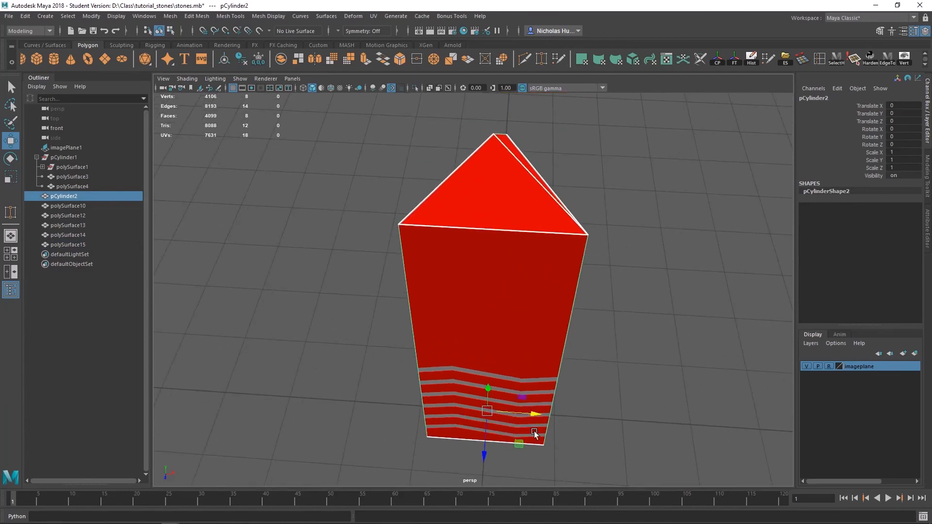
{"action": "left_click_drag", "start_coordinate": [517, 415], "coordinate": [692, 426]}
Rename the red grooved stone at the origin as stonewater_high.
{"action": "left_click", "coordinate": [467, 270]}
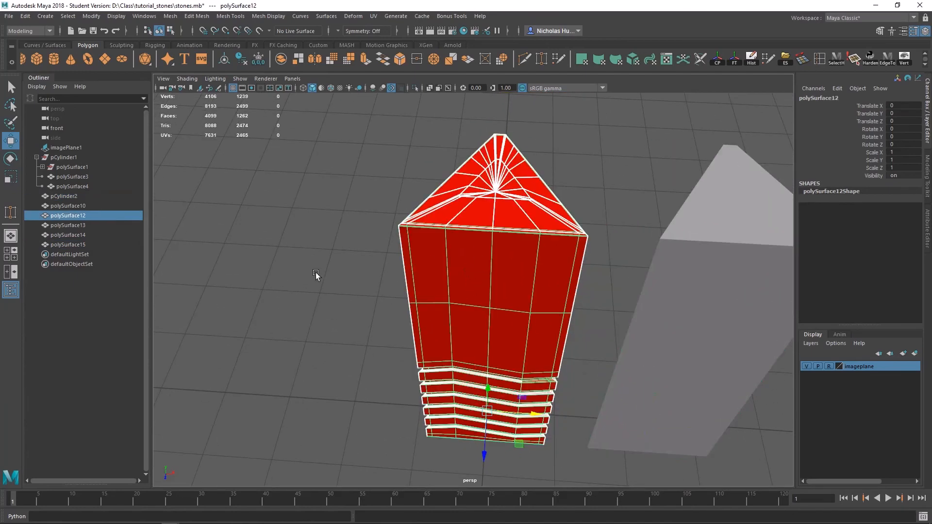
{"action": "double_click", "coordinate": [69, 216]}
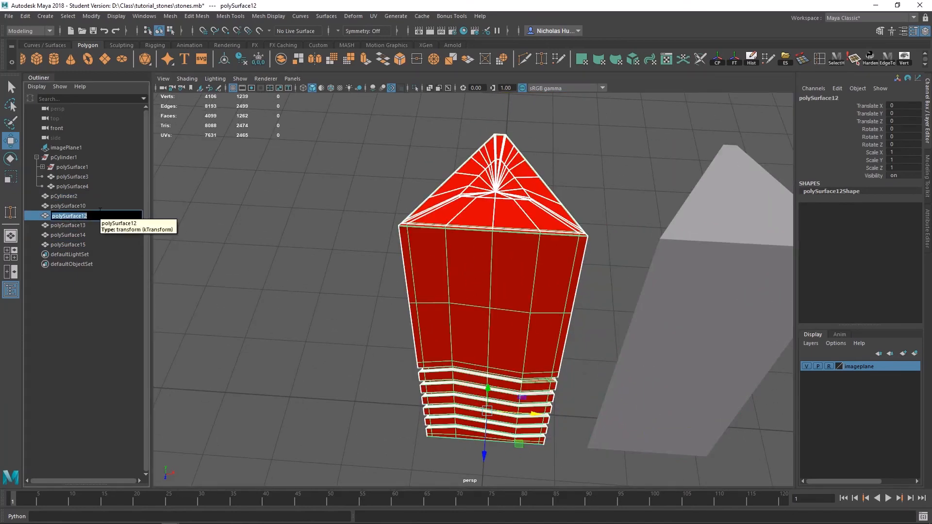
{"action": "type", "text": "s"}
{"action": "type", "text": "tonewater_high"}
{"action": "key", "text": "Return"}
Rename the plain grey prism as stonewater_low.
{"action": "scroll", "coordinate": [386, 316], "scroll_direction": "down", "scroll_amount": 3}
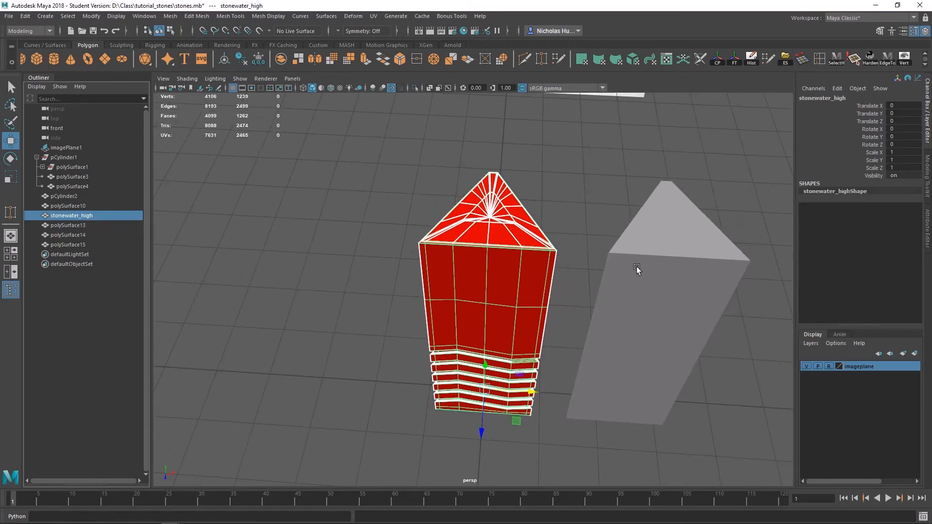
{"action": "left_click", "coordinate": [636, 266]}
{"action": "double_click", "coordinate": [70, 196]}
{"action": "type", "text": "stonewater_"}
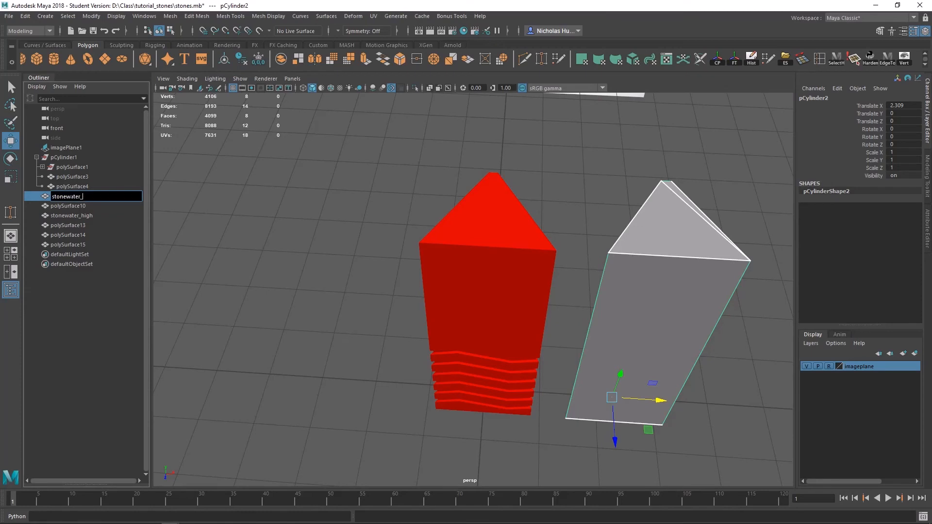
{"action": "type", "text": "low"}
{"action": "key", "text": "Return"}
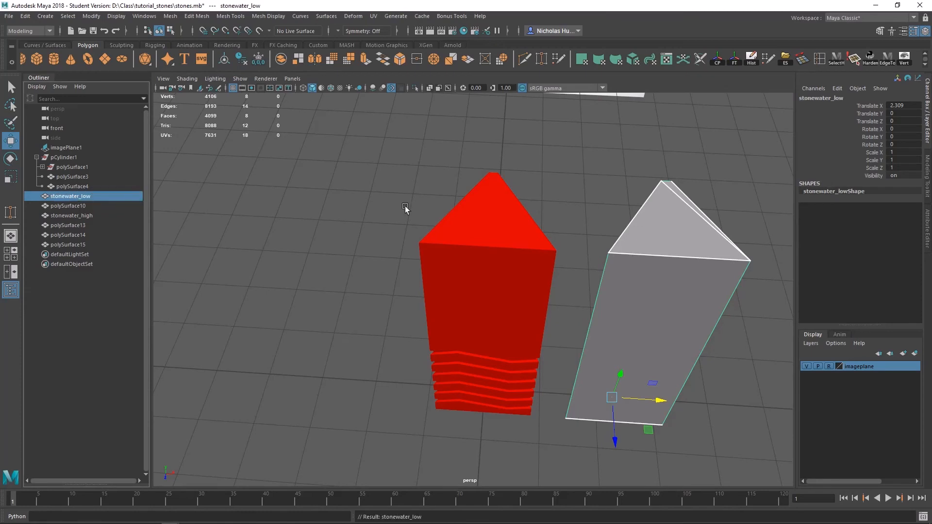
Compare stonewater_high with and without smooth mesh preview, ending with the preview off.
{"action": "middle_click_drag", "start_coordinate": [481, 316], "coordinate": [457, 210], "text": "alt"}
{"action": "left_click", "coordinate": [480, 153]}
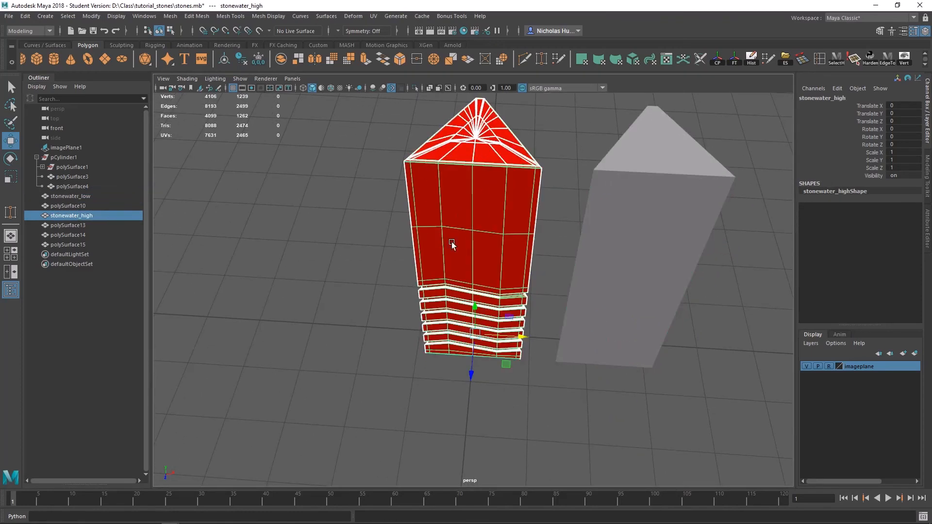
{"action": "key", "text": "3"}
{"action": "key", "text": "1"}
{"action": "key", "text": "3"}
{"action": "key", "text": "1"}
{"action": "key", "text": "3"}
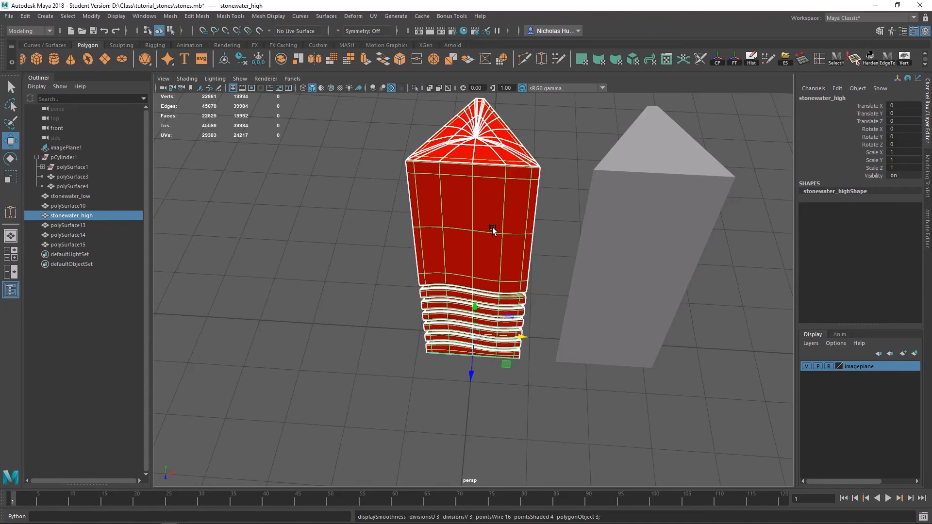
{"action": "key", "text": "1"}
{"action": "key", "text": "3"}
{"action": "key", "text": "1"}
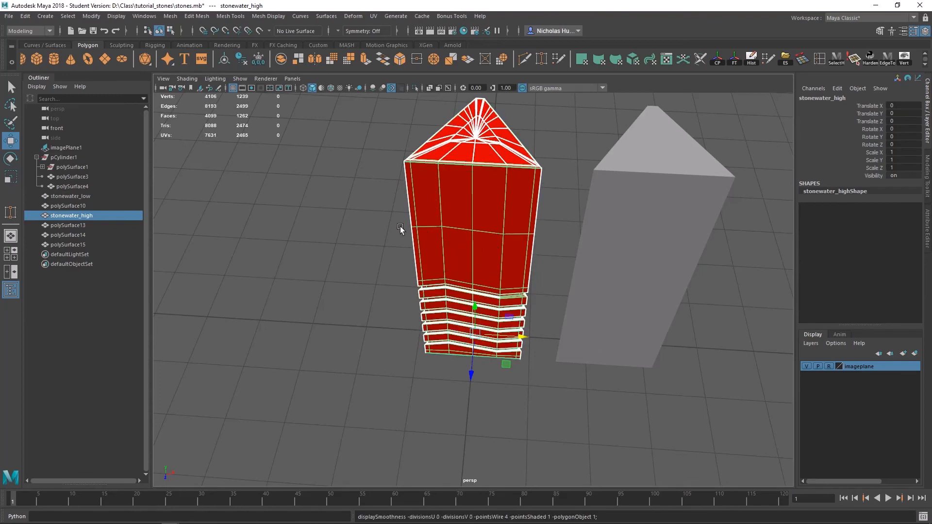
{"action": "key", "text": "3"}
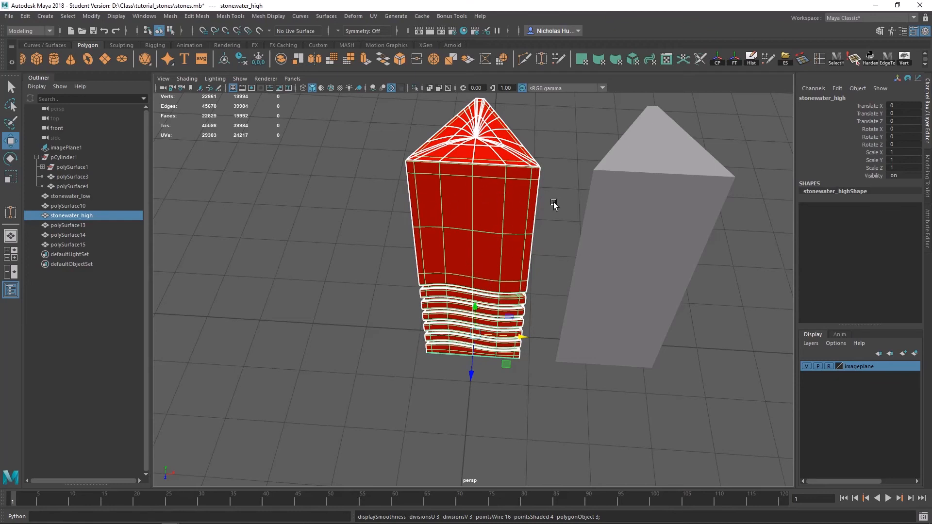
{"action": "mouse_move", "coordinate": [476, 260]}
{"action": "left_mouse_down", "text": "alt"}
{"action": "mouse_move", "coordinate": [647, 173]}
{"action": "mouse_move", "coordinate": [558, 291]}
{"action": "mouse_move", "coordinate": [514, 256]}
{"action": "mouse_move", "coordinate": [478, 258]}
{"action": "left_mouse_up", "text": "alt"}
{"action": "scroll", "coordinate": [479, 258], "scroll_direction": "up", "scroll_amount": 1}
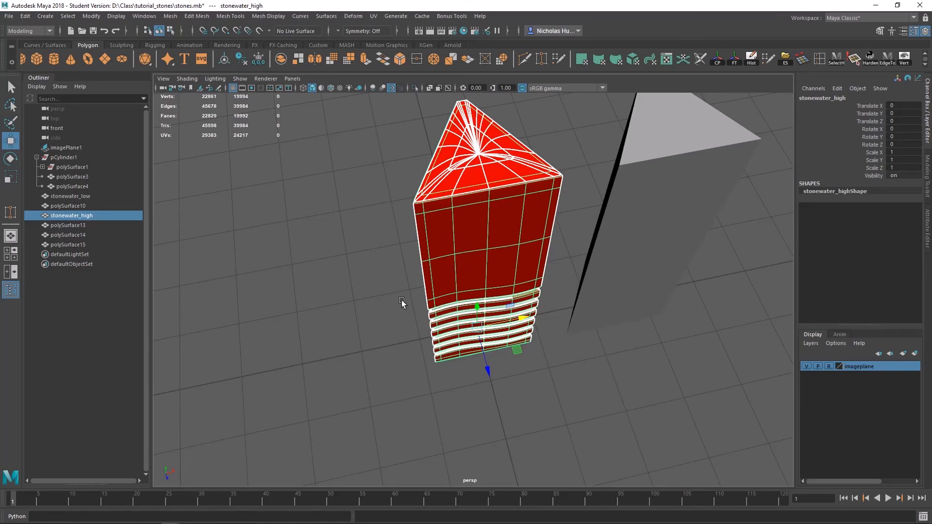
{"action": "key", "text": "1"}
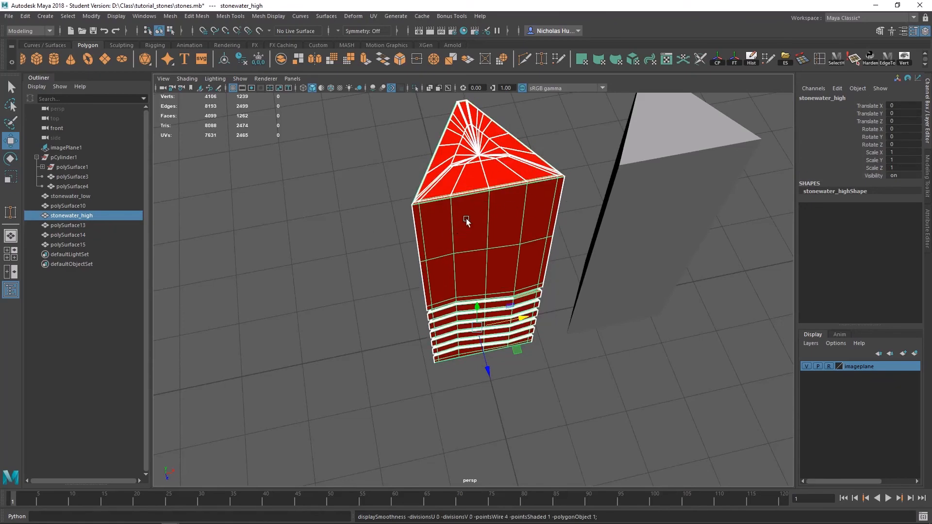
Apply Smooth to stonewater_high with 2 divisions.
{"action": "right_click_drag", "start_coordinate": [481, 195], "coordinate": [456, 252], "text": "shift"}
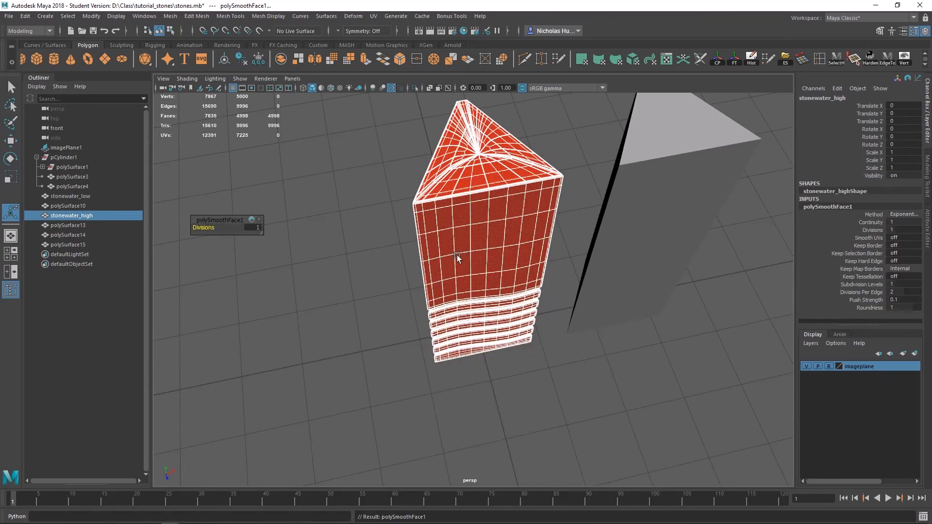
{"action": "scroll", "coordinate": [341, 305], "scroll_direction": "up", "scroll_amount": 5}
{"action": "left_click", "coordinate": [256, 228]}
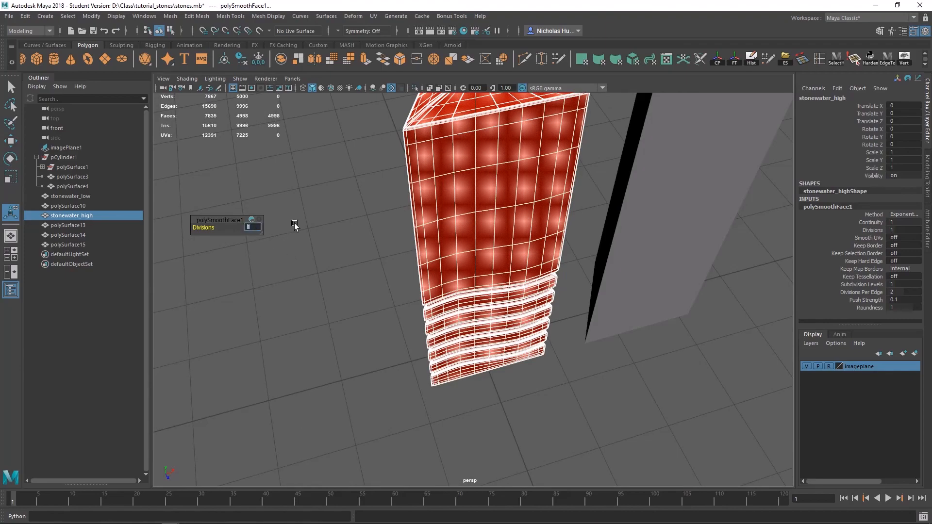
{"action": "type", "text": "2"}
{"action": "key", "text": "Return"}
{"action": "left_click_drag", "start_coordinate": [369, 229], "coordinate": [558, 333], "text": "alt"}
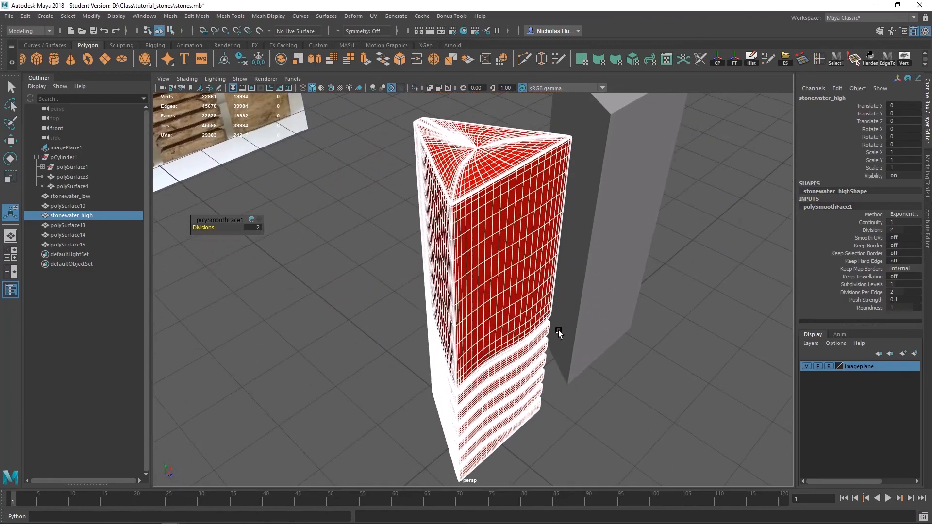
Try 3 smoothing divisions on stonewater_high and undo the change.
{"action": "left_click", "coordinate": [249, 227]}
{"action": "type", "text": "3"}
{"action": "key", "text": "Return"}
{"action": "left_click_drag", "start_coordinate": [297, 224], "coordinate": [563, 287], "text": "alt"}
{"action": "scroll", "coordinate": [563, 287], "scroll_direction": "down", "scroll_amount": 1}
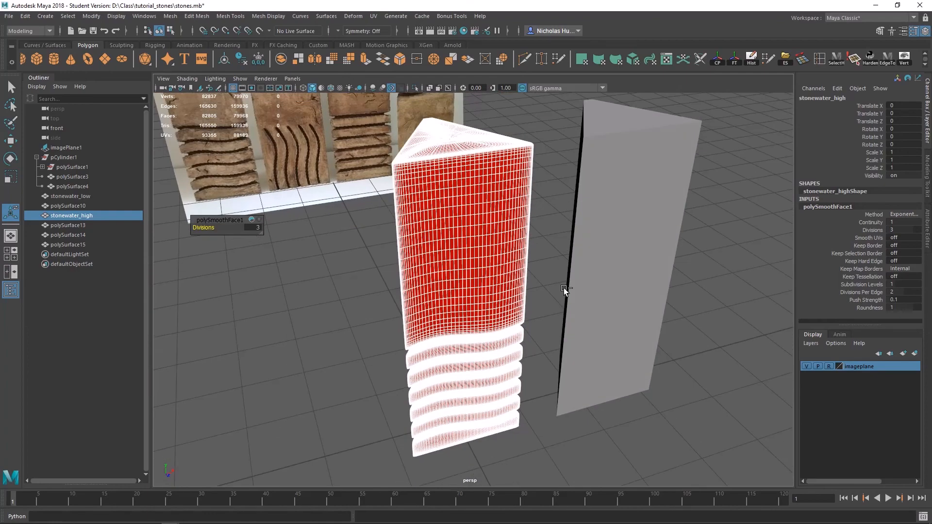
{"action": "key", "text": "ctrl+z"}
Delete the construction history of the smoothed stonewater_high and deselect it.
{"action": "left_click", "coordinate": [323, 321]}
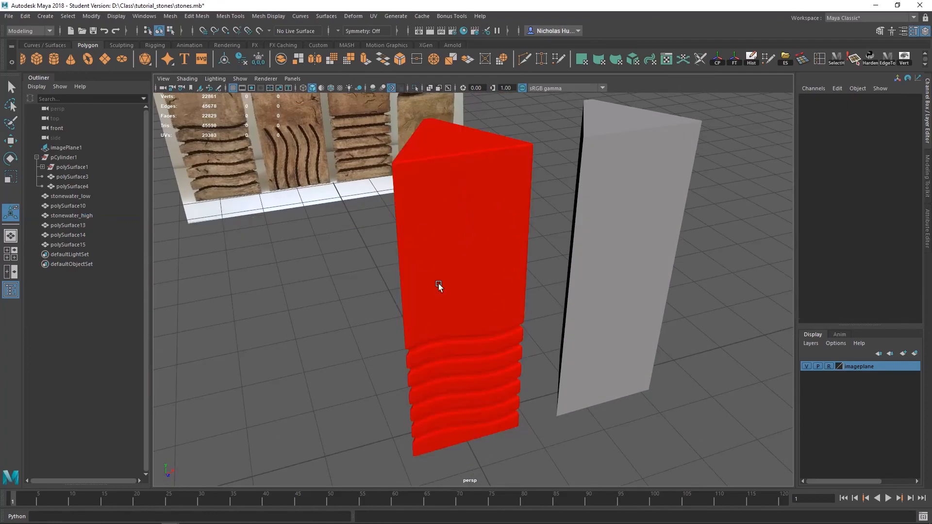
{"action": "left_click", "coordinate": [448, 210]}
{"action": "left_click", "coordinate": [372, 319]}
{"action": "left_click", "coordinate": [407, 290]}
{"action": "left_click_drag", "start_coordinate": [343, 345], "coordinate": [418, 350], "text": "alt"}
{"action": "left_click", "coordinate": [357, 319]}
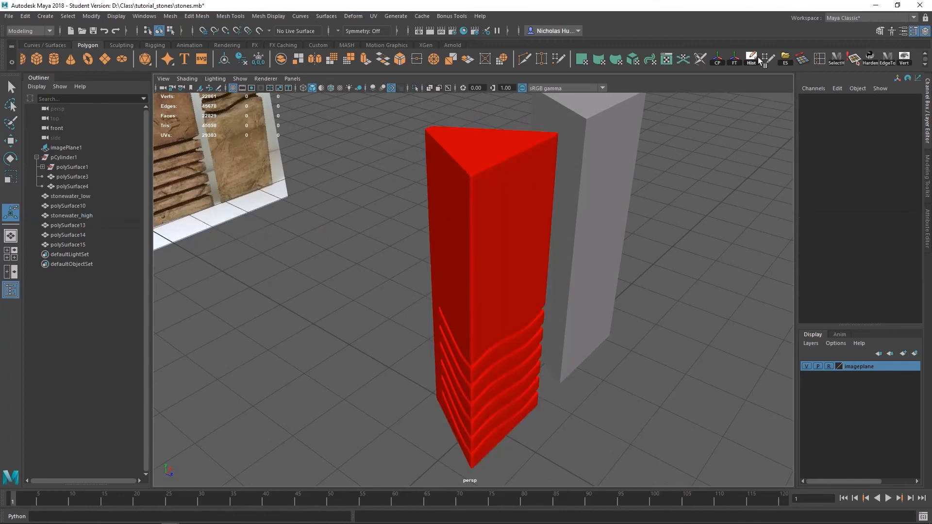
Try an additional Smooth with 1 division on stonewater_high, inspect the grooves and undo it.
{"action": "left_click", "coordinate": [469, 199]}
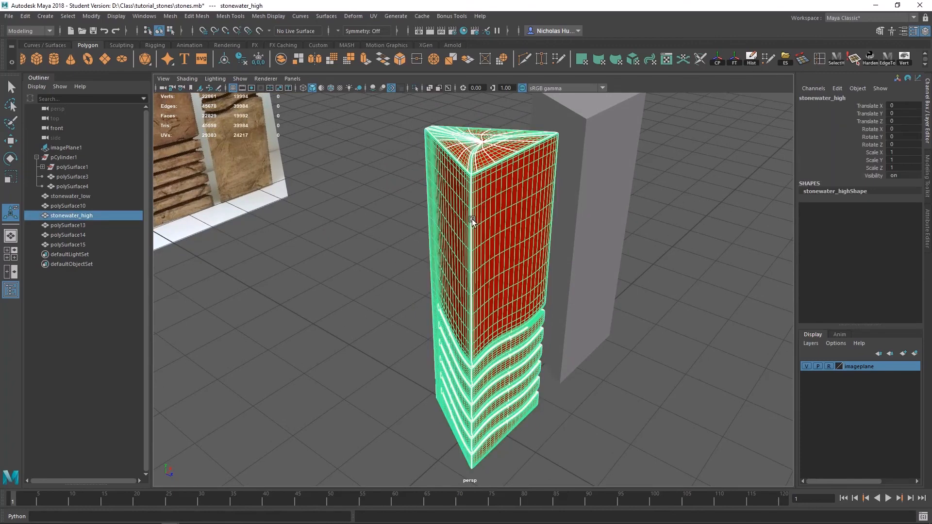
{"action": "right_click_drag", "start_coordinate": [482, 185], "coordinate": [461, 240], "text": "shift"}
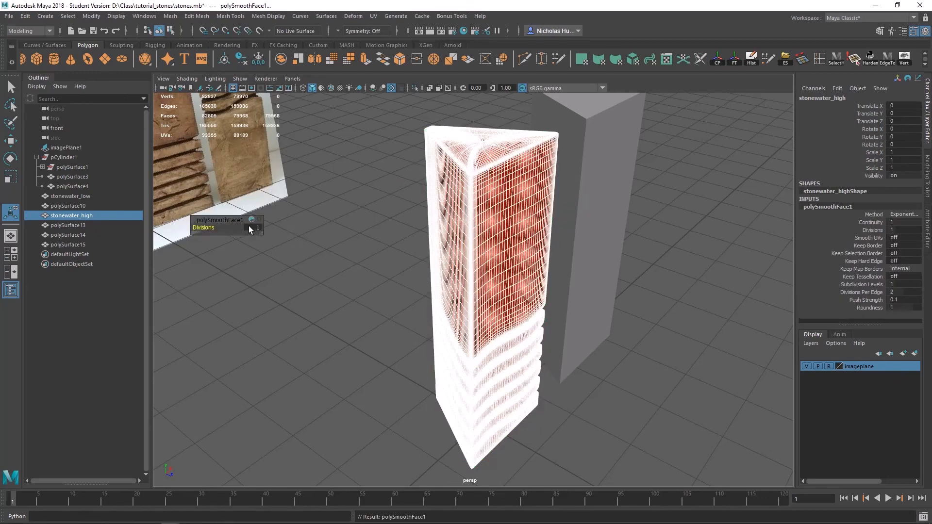
{"action": "left_click", "coordinate": [349, 238]}
{"action": "mouse_move", "coordinate": [507, 258]}
{"action": "left_mouse_down", "text": "alt"}
{"action": "mouse_move", "coordinate": [454, 264]}
{"action": "mouse_move", "coordinate": [508, 251]}
{"action": "left_mouse_up", "text": "alt"}
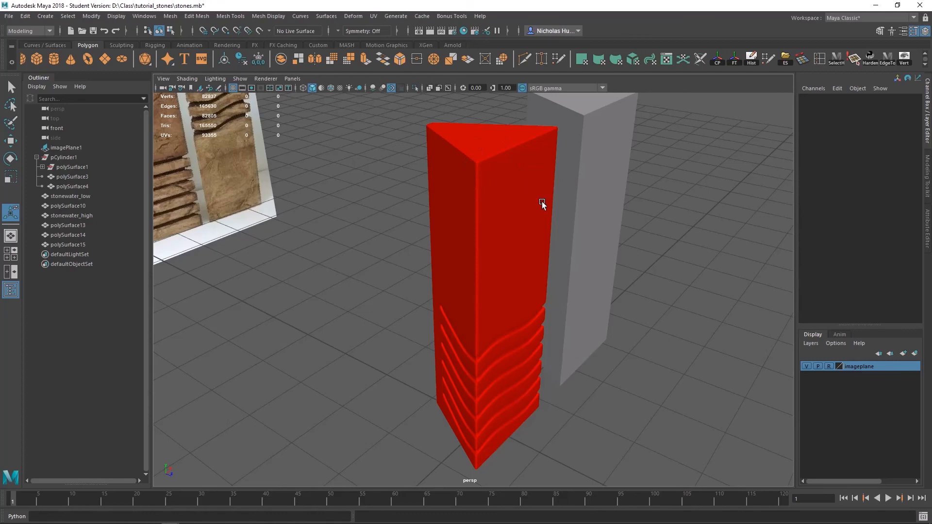
{"action": "left_click_drag", "start_coordinate": [371, 321], "coordinate": [462, 240], "text": "alt"}
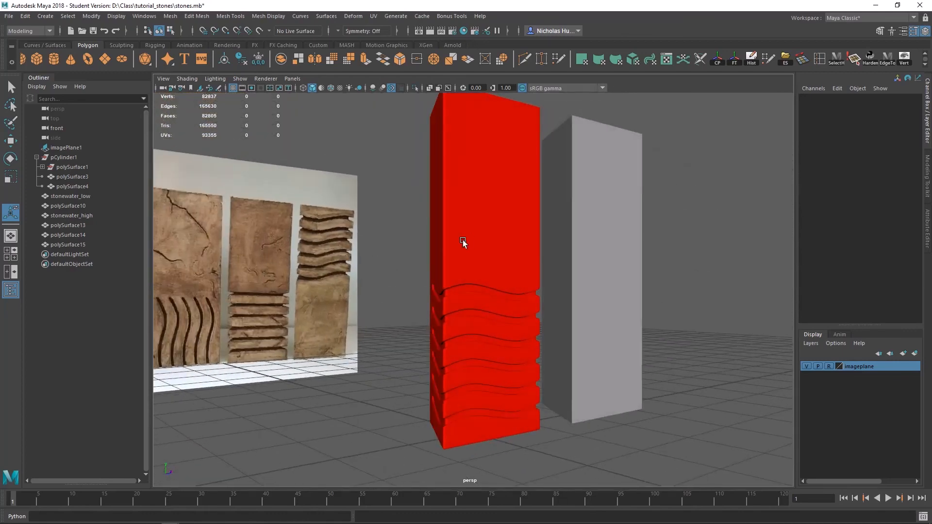
{"action": "key", "text": "ctrl+z"}
{"action": "key", "text": "ctrl+z"}
{"action": "key", "text": "ctrl+z"}
{"action": "left_click", "coordinate": [455, 282]}
{"action": "left_click_drag", "start_coordinate": [477, 240], "coordinate": [415, 346], "text": "alt"}
{"action": "middle_click_drag", "start_coordinate": [415, 345], "coordinate": [449, 306], "text": "alt"}
{"action": "left_click", "coordinate": [611, 432]}
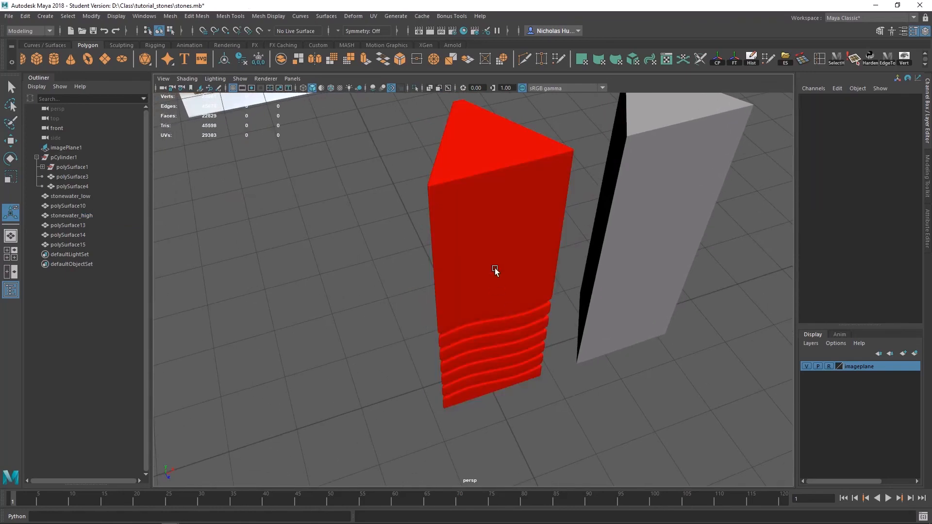
Set the Translate X of stonewater_low to 0 so it overlaps stonewater_high at the origin.
{"action": "left_click", "coordinate": [495, 270]}
{"action": "scroll", "coordinate": [478, 295], "scroll_direction": "down", "scroll_amount": 3}
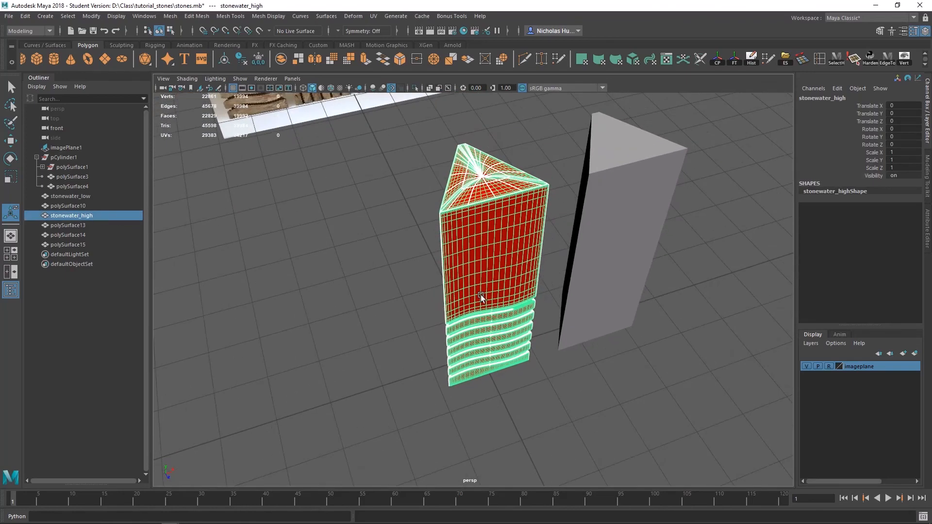
{"action": "left_click", "coordinate": [610, 228]}
{"action": "left_click", "coordinate": [901, 106]}
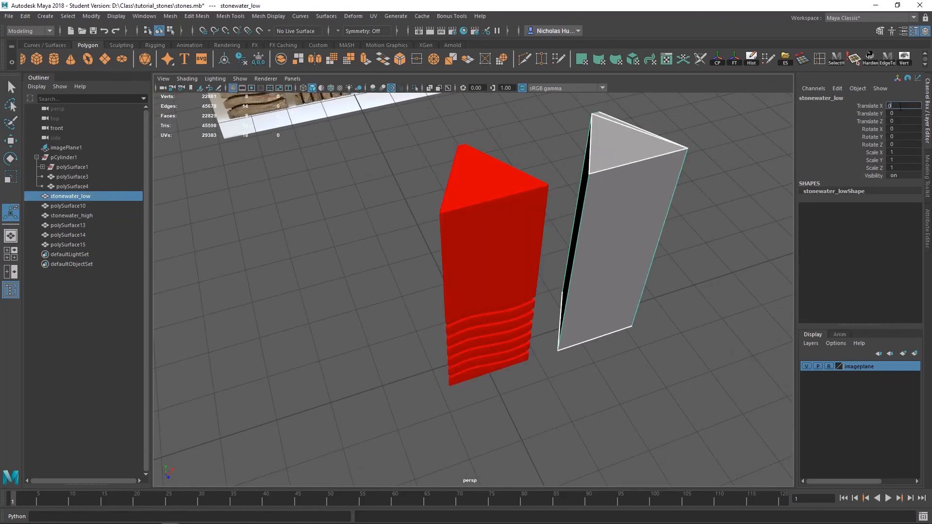
{"action": "type", "text": "0"}
{"action": "key", "text": "Return"}
{"action": "left_click_drag", "start_coordinate": [659, 302], "coordinate": [460, 272], "text": "alt"}
{"action": "key", "text": "w"}
{"action": "left_click", "coordinate": [530, 219]}
{"action": "left_click", "coordinate": [517, 199]}
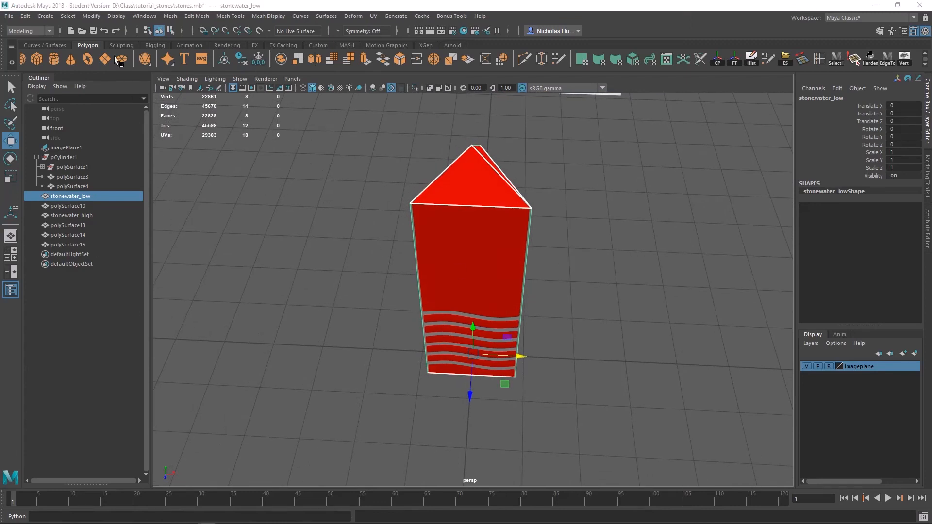
Examine the available export file types and the FBX geometry options for the selected stonewater_low.
{"action": "left_click", "coordinate": [9, 16]}
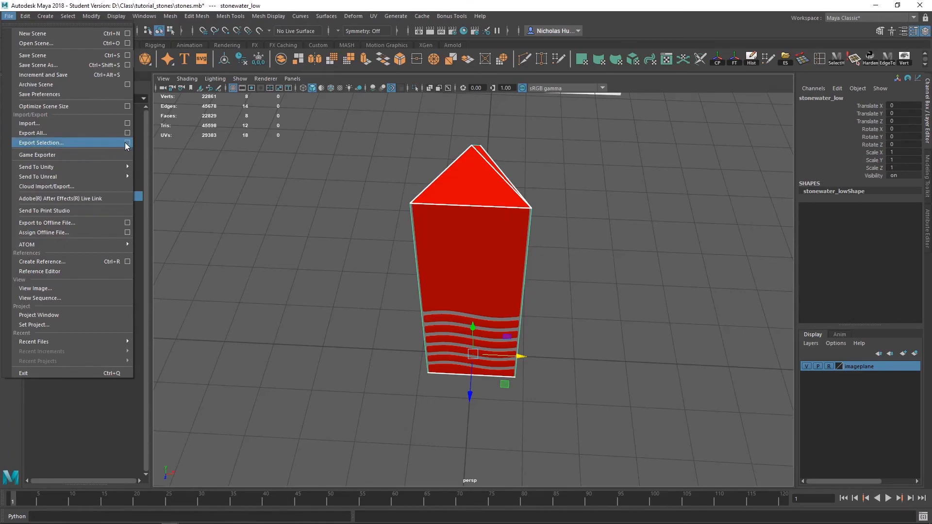
{"action": "left_click", "coordinate": [42, 142]}
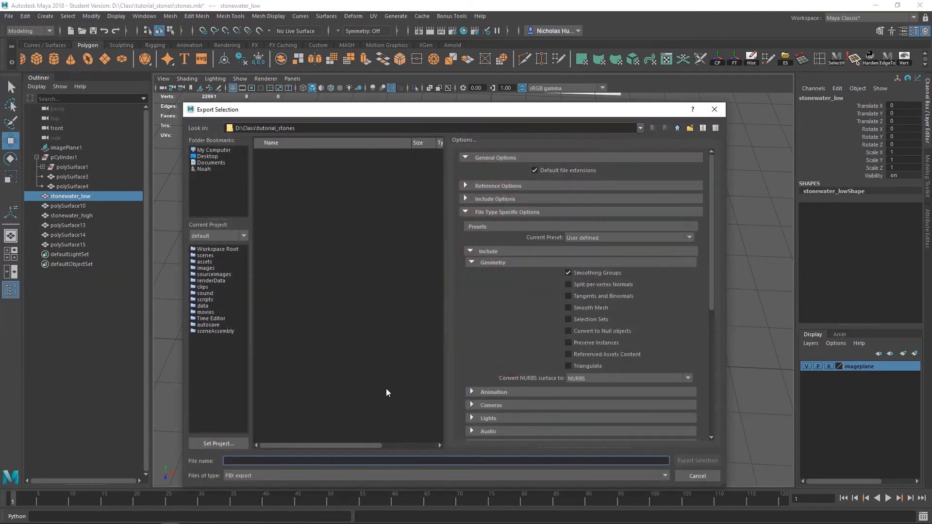
{"action": "left_click", "coordinate": [245, 476]}
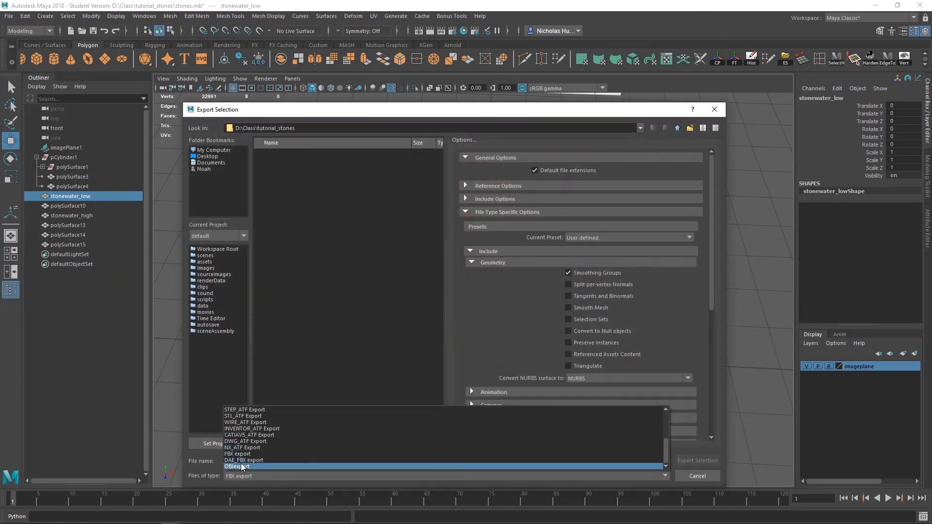
{"action": "left_click", "coordinate": [207, 477]}
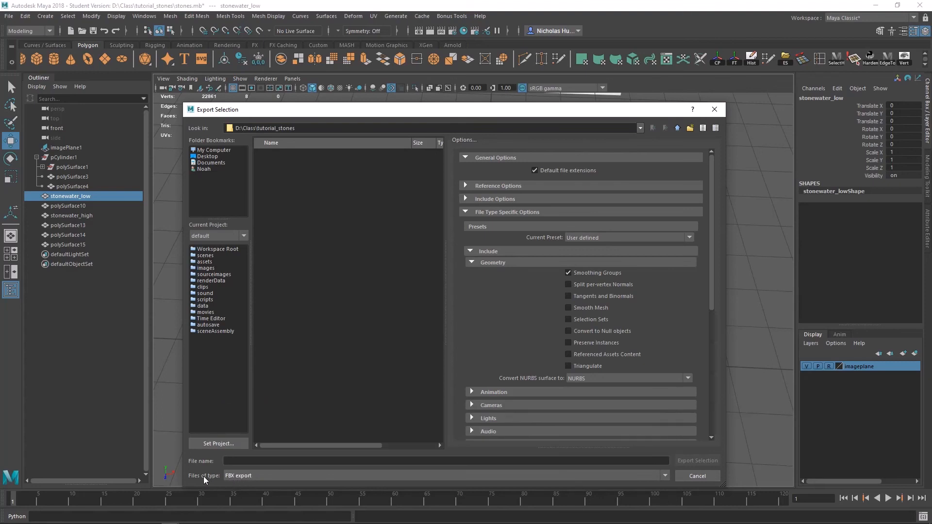
{"action": "left_click", "coordinate": [238, 476]}
{"action": "left_click", "coordinate": [233, 459]}
{"action": "scroll", "coordinate": [577, 296], "scroll_direction": "down", "scroll_amount": 2}
{"action": "scroll", "coordinate": [579, 297], "scroll_direction": "up", "scroll_amount": 1}
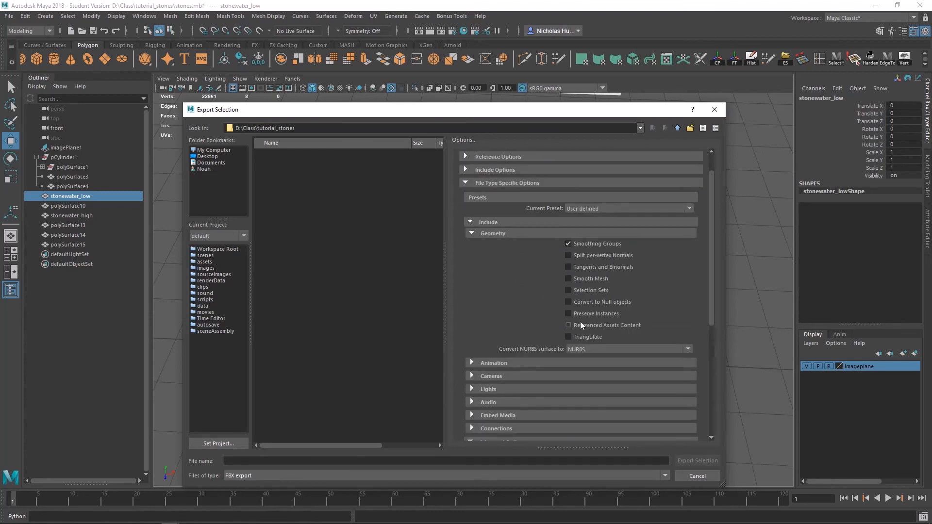
{"action": "left_click", "coordinate": [714, 109]}
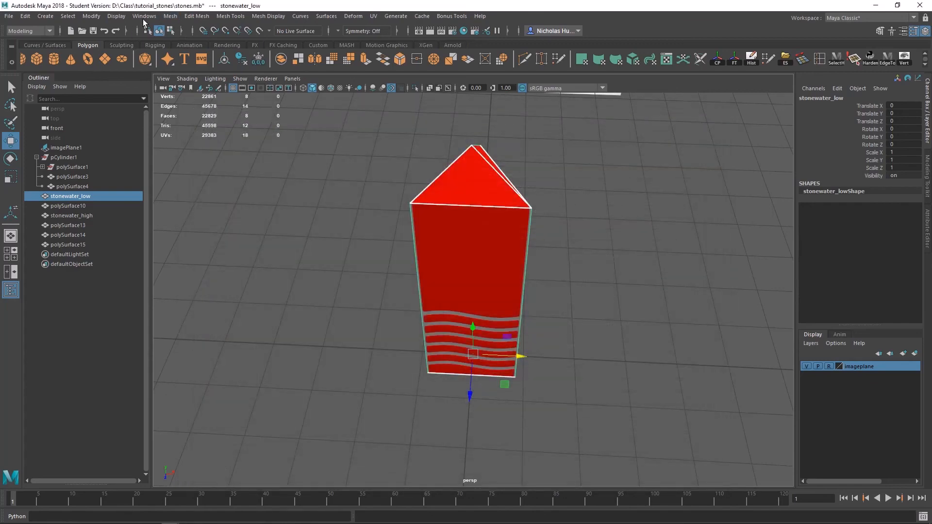
Search the Plug-in Manager for "fbx" and check whether the FBX plug-ins are loaded.
{"action": "left_click", "coordinate": [143, 18]}
{"action": "mouse_move", "coordinate": [183, 109]}
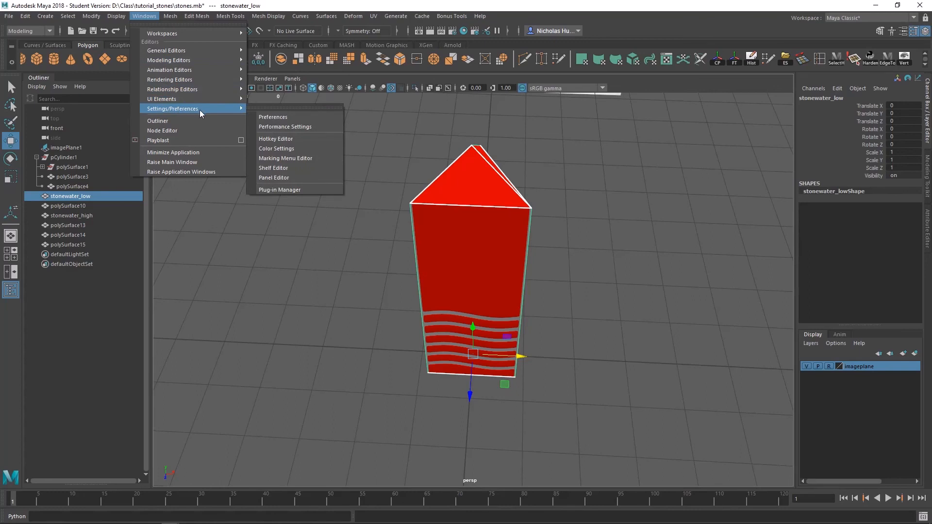
{"action": "left_click", "coordinate": [273, 190]}
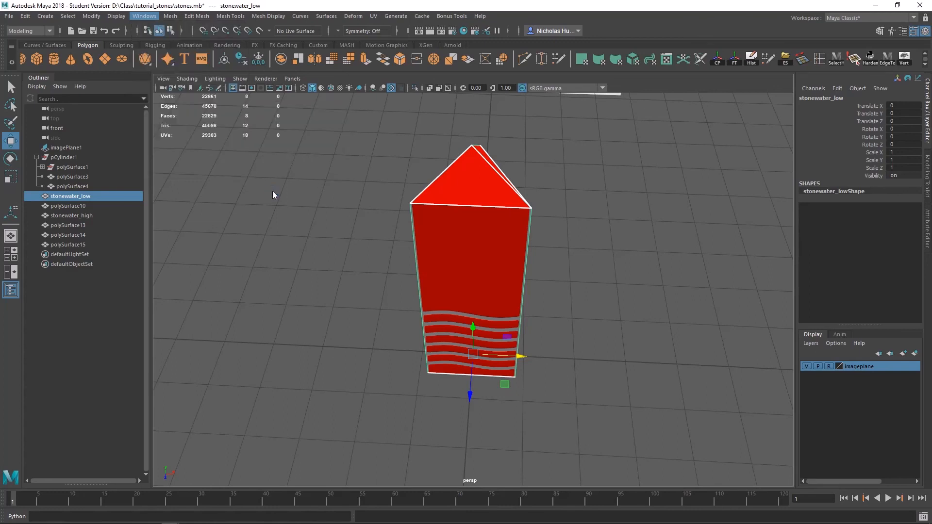
{"action": "left_click", "coordinate": [324, 170]}
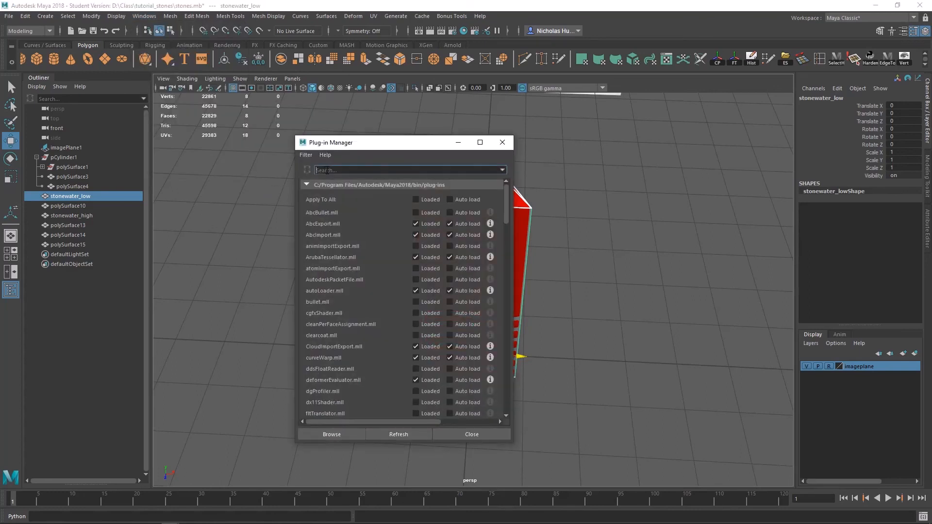
{"action": "type", "text": "fbx"}
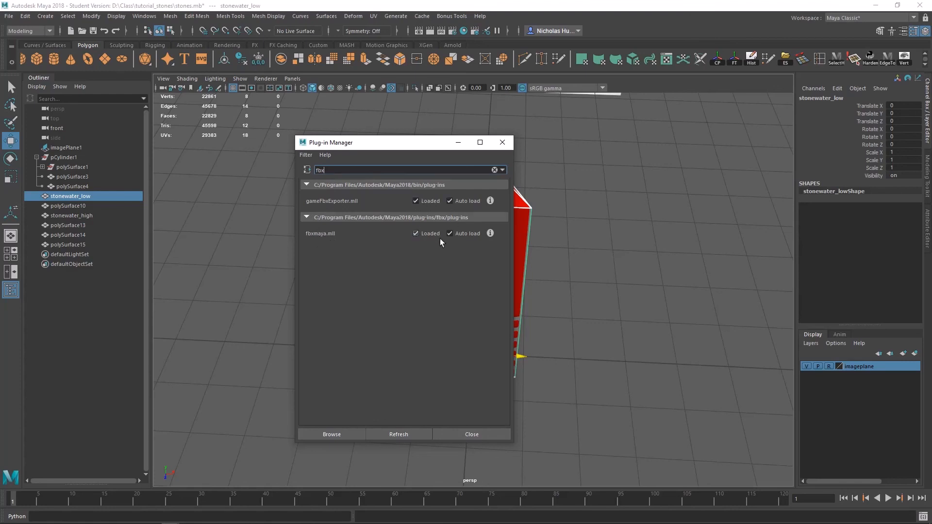
{"action": "left_click", "coordinate": [503, 142]}
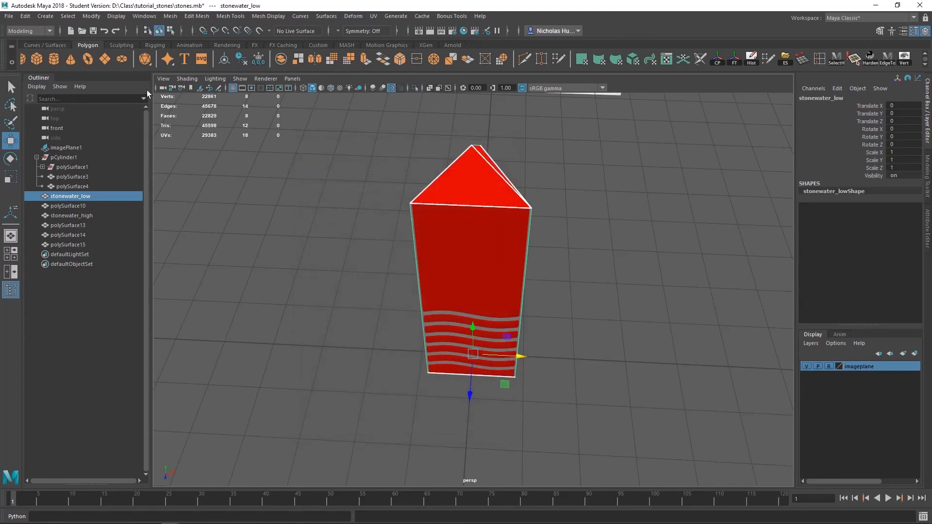
Export the selected stonewater_low as an FBX file named stonewater_low into the tutorial_stones folder.
{"action": "left_click", "coordinate": [9, 16]}
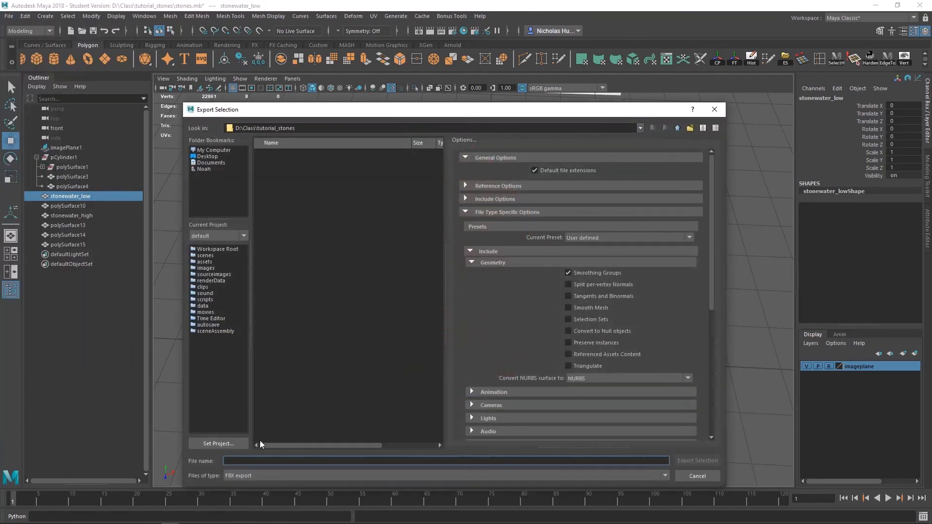
{"action": "type", "text": "stonewater_low"}
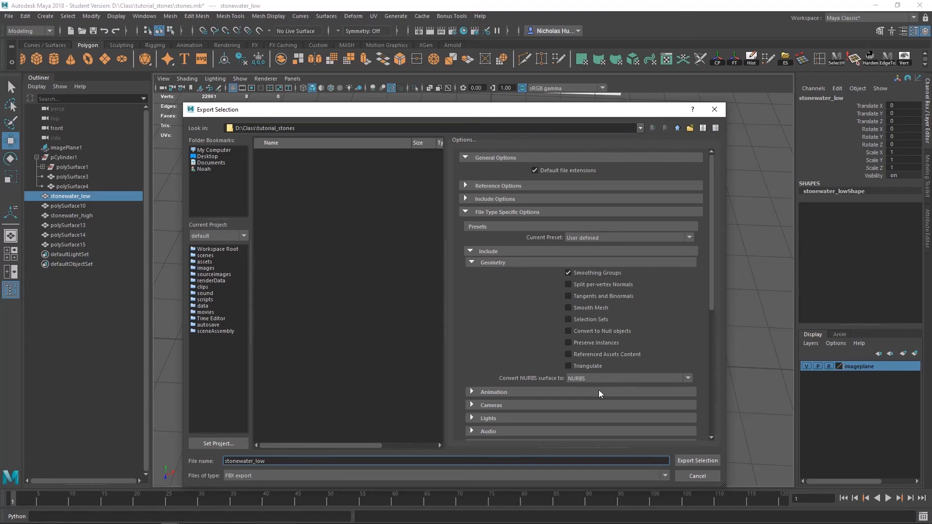
{"action": "left_click", "coordinate": [687, 460]}
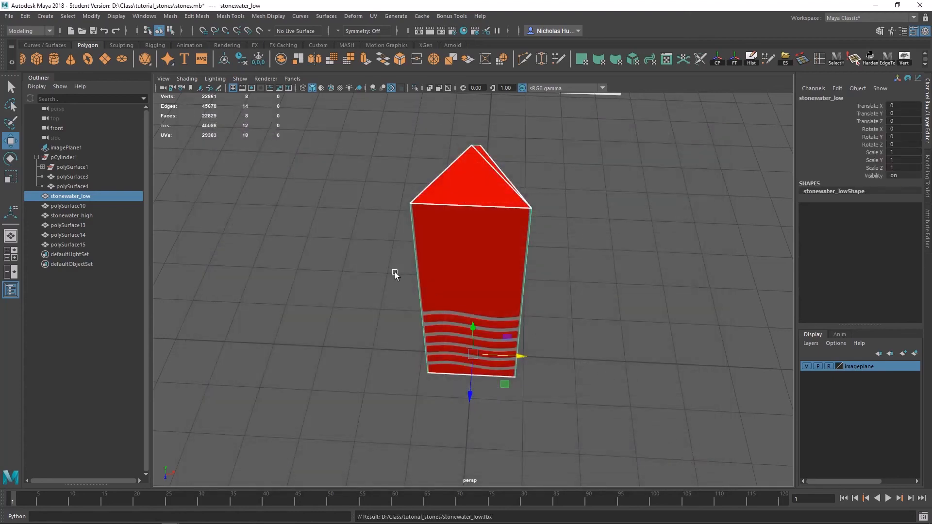
Export stonewater_high on its own as stonewater_high.fbx into the tutorial_stones folder.
{"action": "left_click_drag", "start_coordinate": [515, 361], "coordinate": [634, 337]}
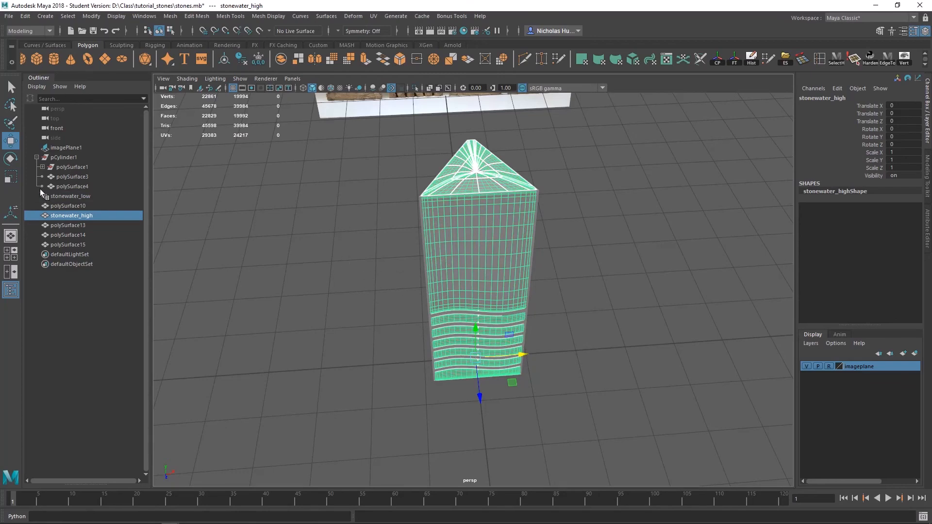
{"action": "key", "text": "ctrl+shift+e"}
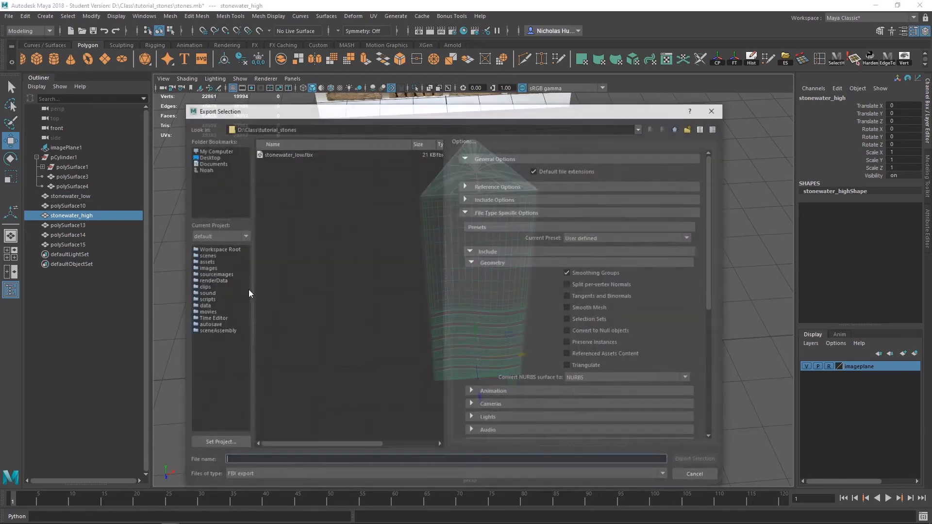
{"action": "left_click", "coordinate": [299, 154]}
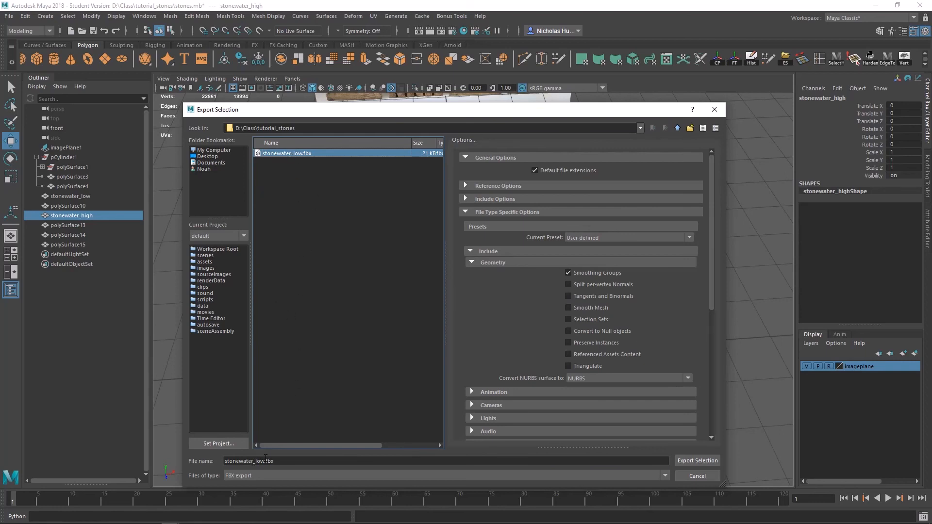
{"action": "left_click", "coordinate": [264, 461]}
{"action": "key", "text": "BackSpace"}
{"action": "key", "text": "BackSpace"}
{"action": "key", "text": "BackSpace"}
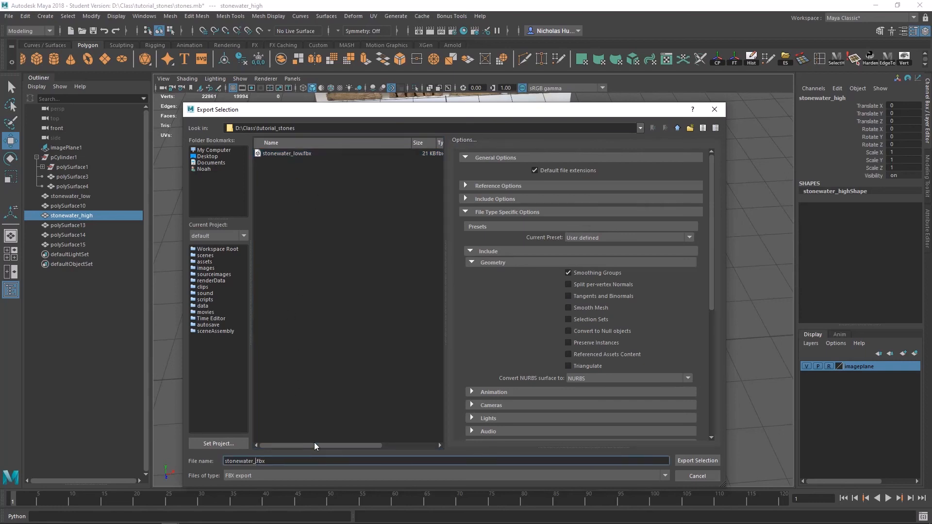
{"action": "type", "text": "high"}
{"action": "left_click", "coordinate": [696, 462]}
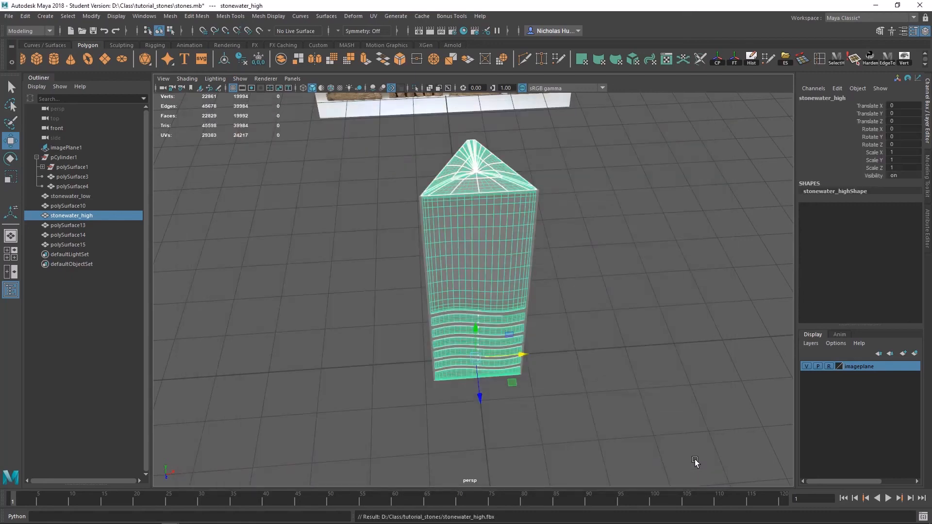
Move stonewater_low along X to about -1.928 so it stands beside stonewater_high, and compare the two models.
{"action": "left_click", "coordinate": [627, 291]}
{"action": "left_click", "coordinate": [496, 261]}
{"action": "left_click_drag", "start_coordinate": [519, 355], "coordinate": [708, 323]}
{"action": "left_click", "coordinate": [486, 276]}
{"action": "left_click", "coordinate": [601, 243]}
{"action": "left_click", "coordinate": [447, 231]}
{"action": "left_click", "coordinate": [613, 208]}
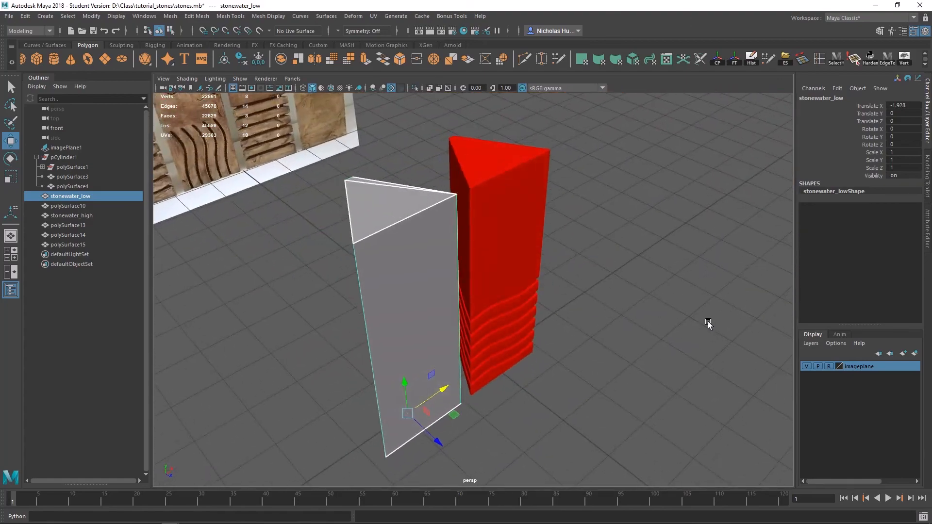
{"action": "left_click_drag", "start_coordinate": [358, 232], "coordinate": [384, 276], "text": "alt"}
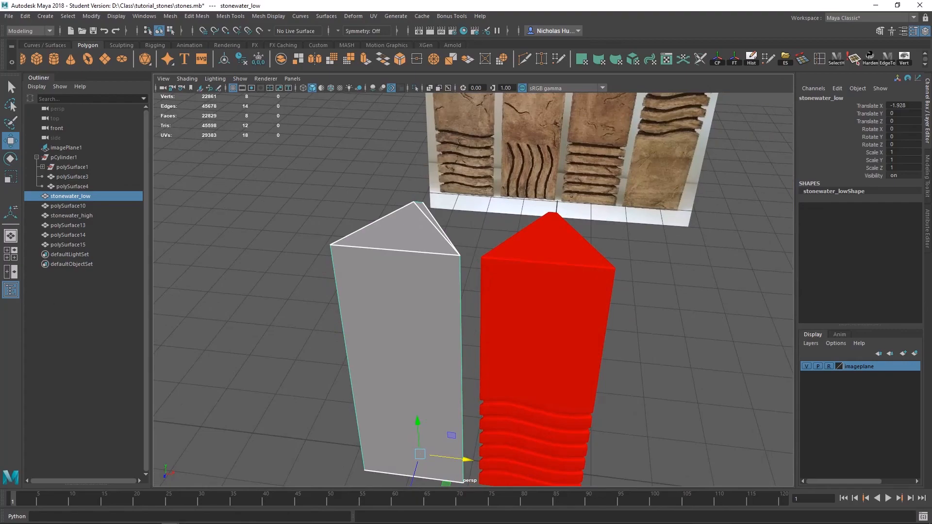